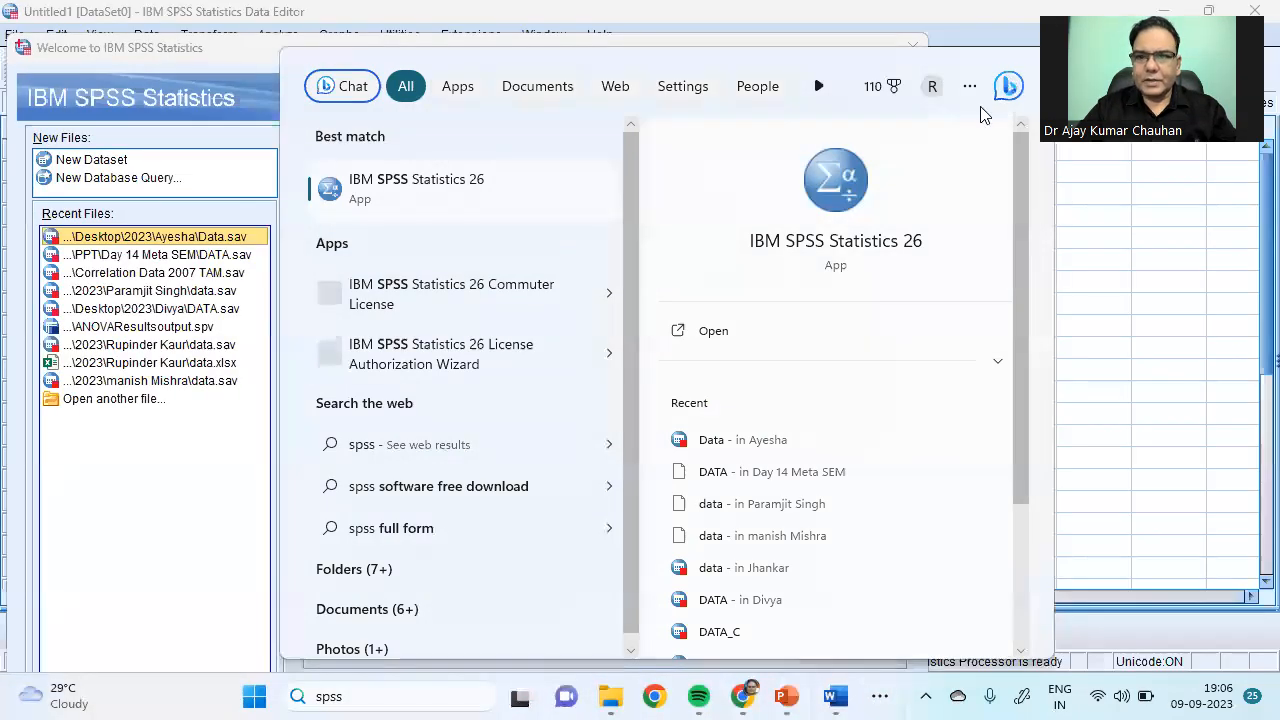
Step: Dismiss the Windows search panel and close the Welcome to IBM SPSS Statistics dialog
{"action": "left_click", "coordinate": [1088, 342]}
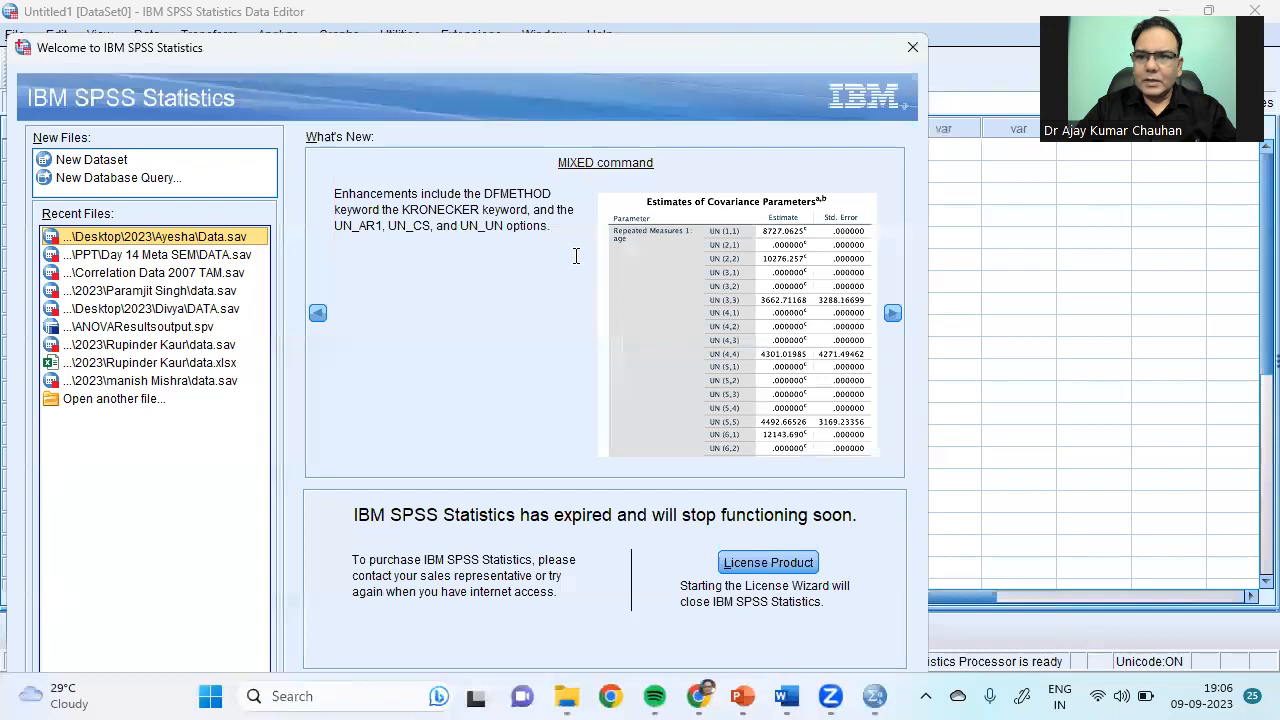
{"action": "left_click_drag", "start_coordinate": [362, 58], "coordinate": [474, 95]}
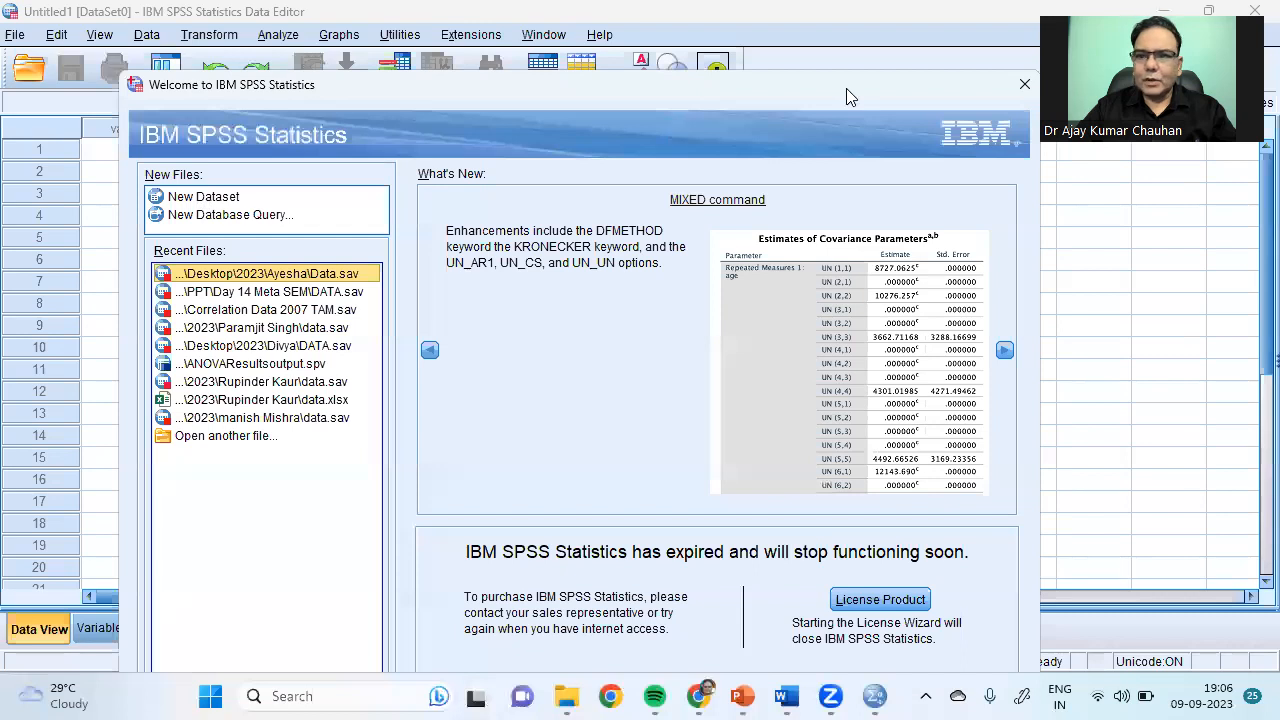
{"action": "left_click", "coordinate": [1023, 86]}
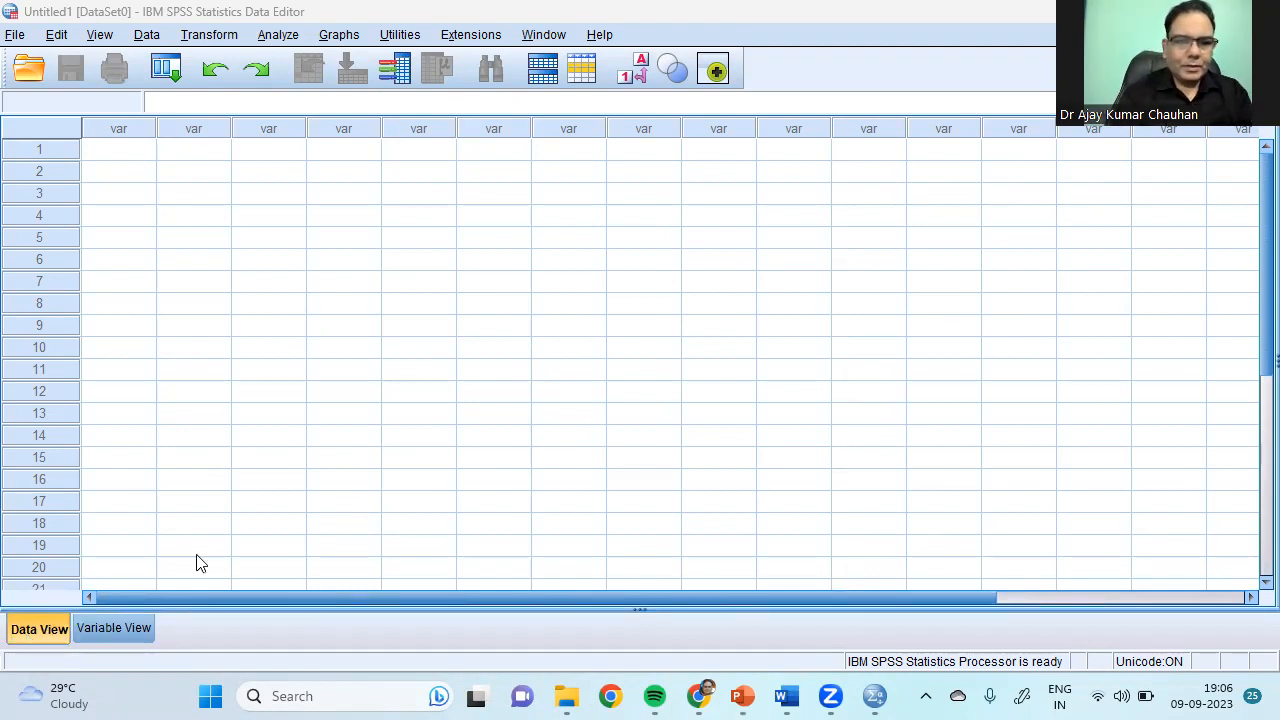
{"action": "left_click_drag", "start_coordinate": [125, 347], "coordinate": [120, 457]}
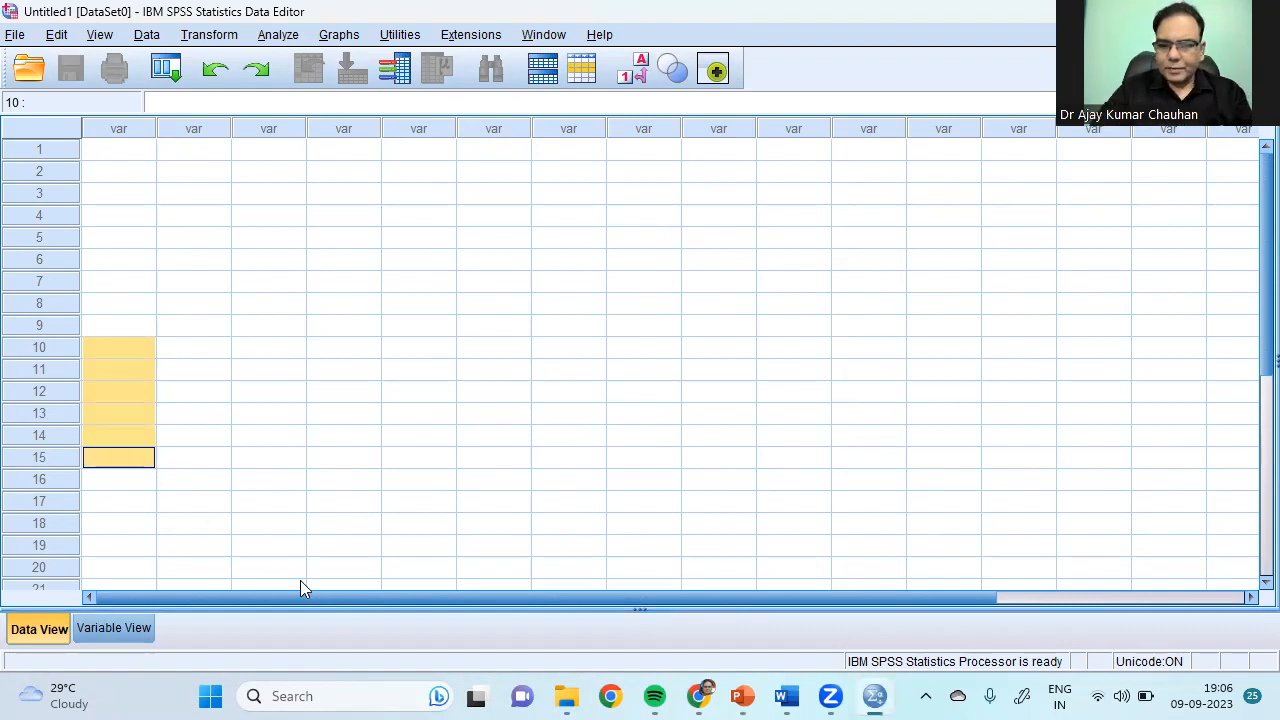
{"action": "left_click", "coordinate": [937, 229]}
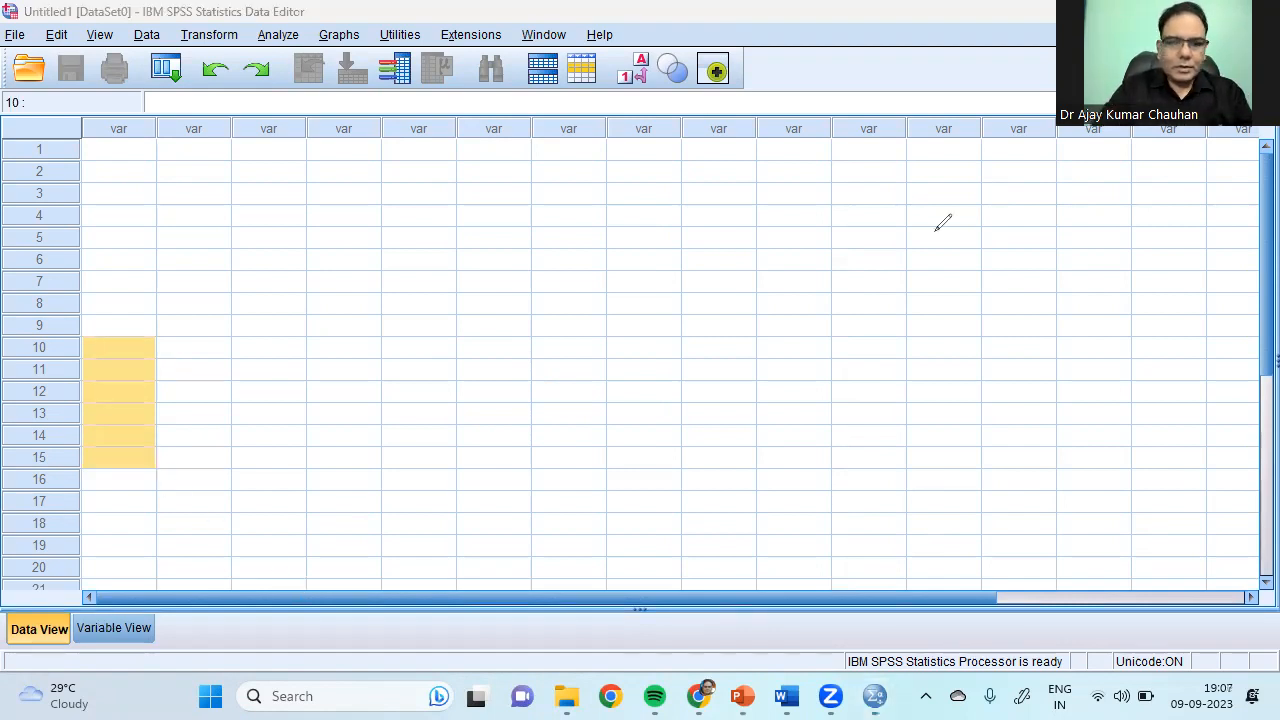
{"action": "mouse_move", "coordinate": [80, 545]}
{"action": "left_mouse_down"}
{"action": "mouse_move", "coordinate": [3, 652]}
{"action": "mouse_move", "coordinate": [66, 634]}
{"action": "mouse_move", "coordinate": [52, 548]}
{"action": "left_mouse_up"}
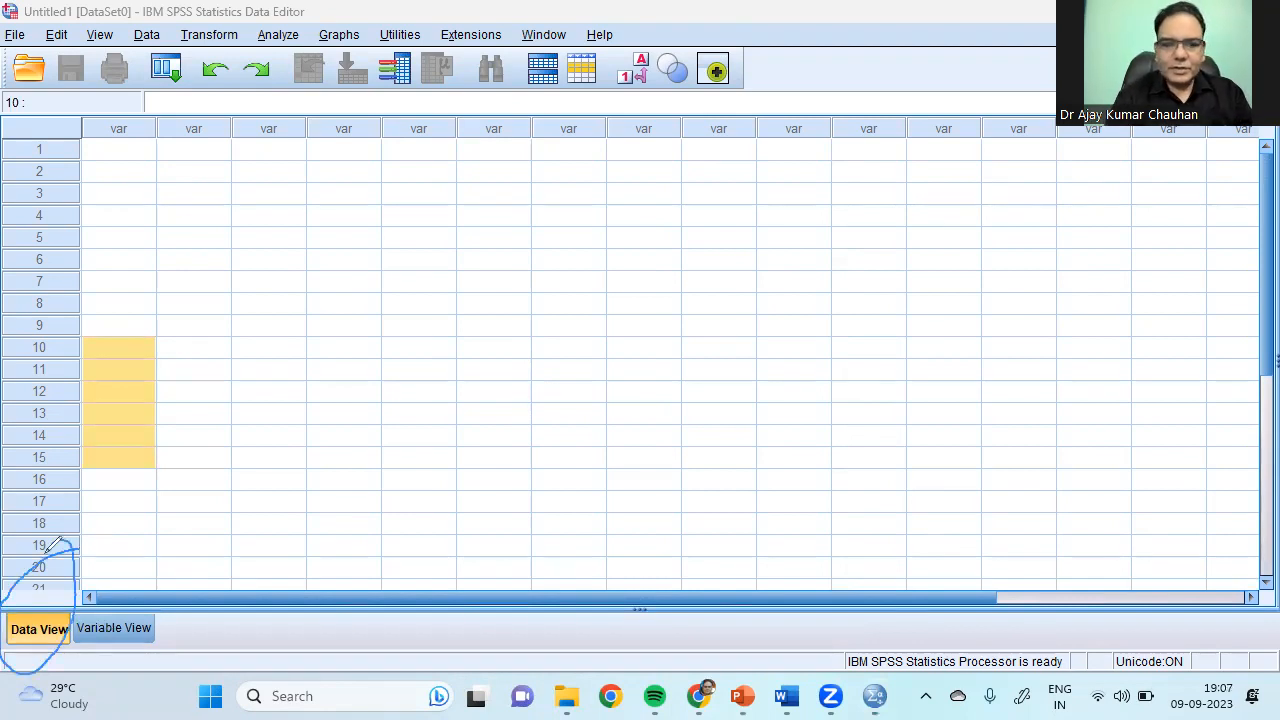
{"action": "mouse_move", "coordinate": [170, 542]}
{"action": "left_mouse_down"}
{"action": "mouse_move", "coordinate": [148, 545]}
{"action": "mouse_move", "coordinate": [64, 640]}
{"action": "mouse_move", "coordinate": [162, 662]}
{"action": "mouse_move", "coordinate": [142, 540]}
{"action": "left_mouse_up"}
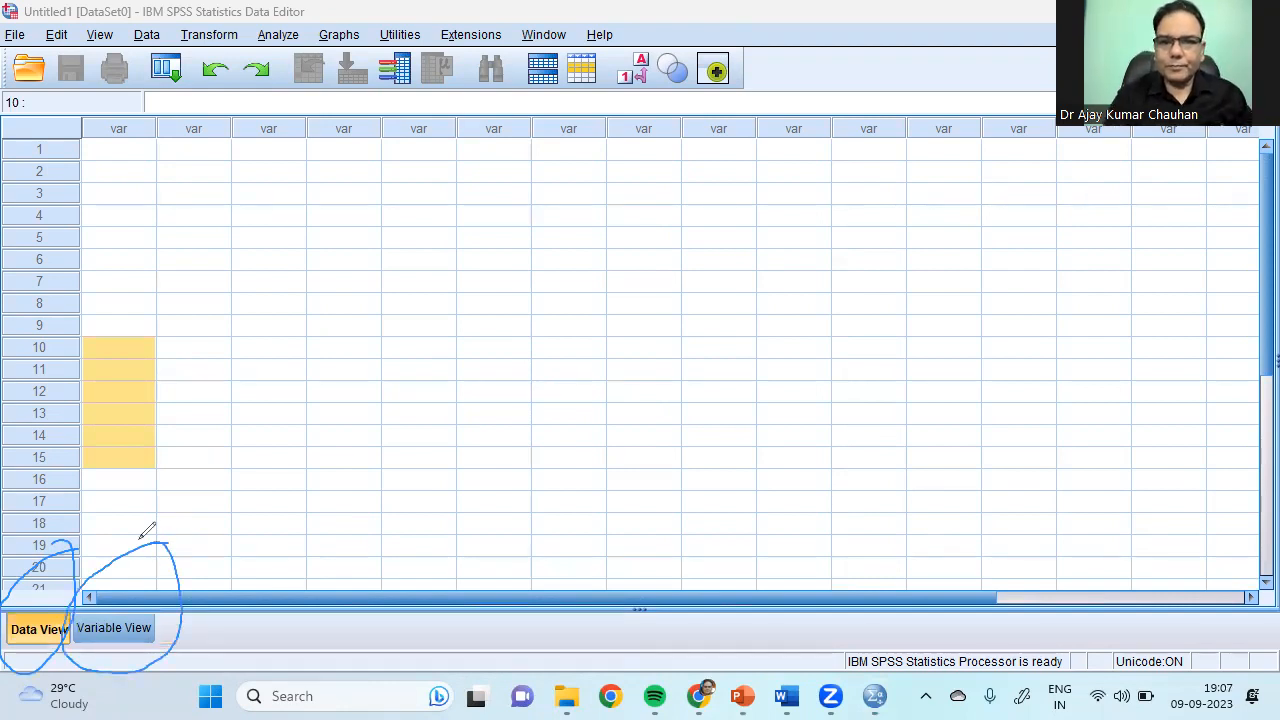
{"action": "mouse_move", "coordinate": [152, 357]}
{"action": "left_mouse_down"}
{"action": "mouse_move", "coordinate": [157, 332]}
{"action": "mouse_move", "coordinate": [26, 588]}
{"action": "mouse_move", "coordinate": [30, 518]}
{"action": "left_mouse_up"}
{"action": "left_click_drag", "start_coordinate": [52, 583], "coordinate": [26, 598]}
{"action": "left_click_drag", "start_coordinate": [307, 430], "coordinate": [116, 620]}
{"action": "left_click_drag", "start_coordinate": [133, 577], "coordinate": [160, 600]}
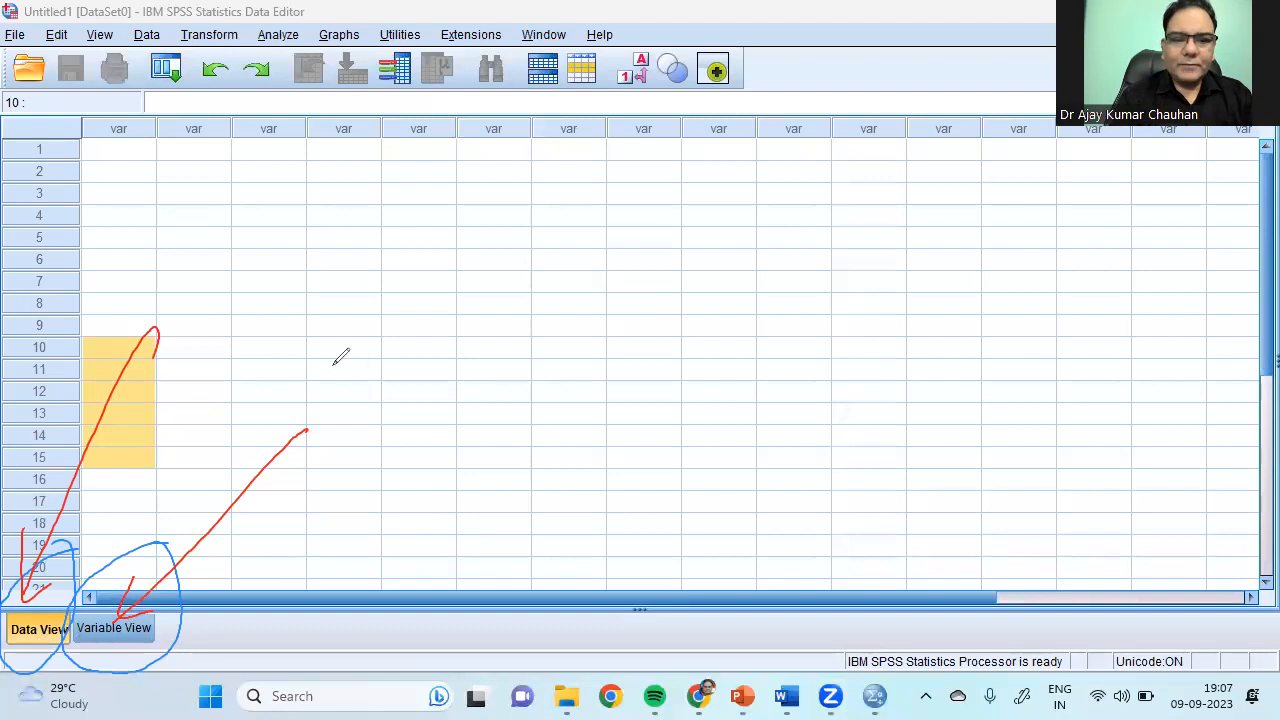
{"action": "left_click_drag", "start_coordinate": [328, 366], "coordinate": [326, 412]}
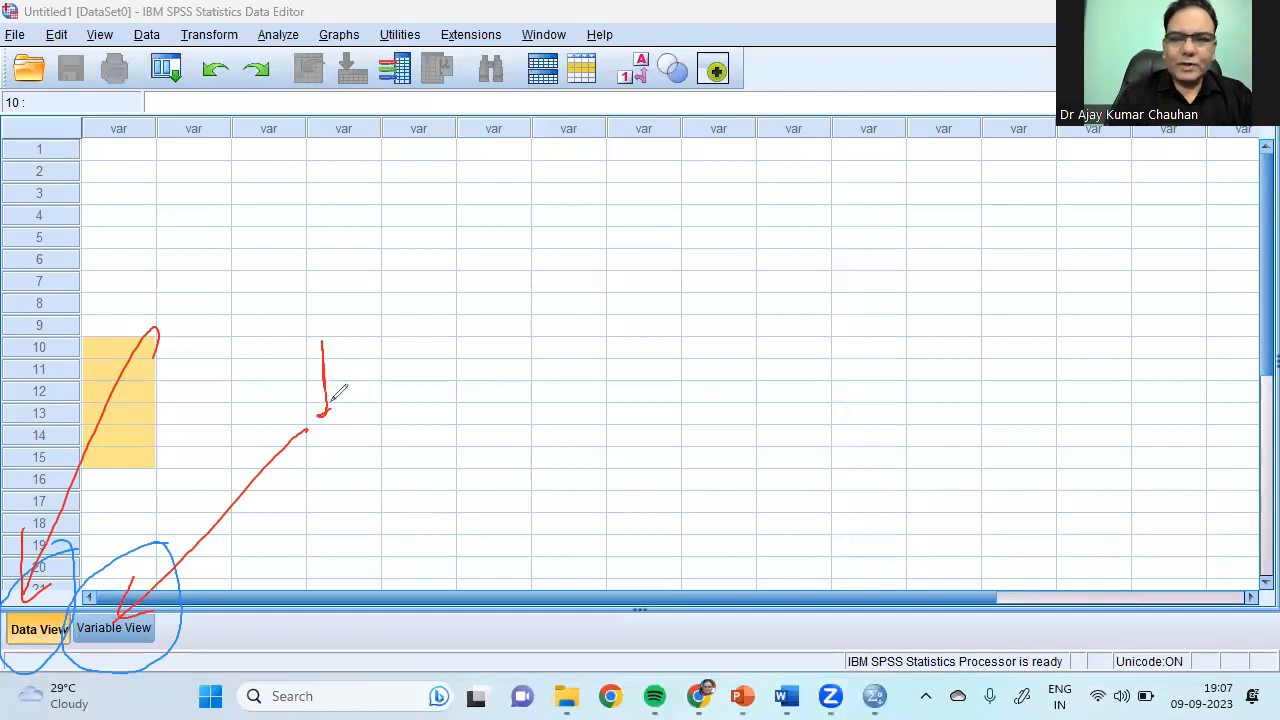
{"action": "left_click_drag", "start_coordinate": [350, 376], "coordinate": [454, 378]}
{"action": "mouse_move", "coordinate": [557, 325]}
{"action": "left_mouse_down"}
{"action": "mouse_move", "coordinate": [528, 390]}
{"action": "mouse_move", "coordinate": [570, 354]}
{"action": "left_mouse_up"}
{"action": "mouse_move", "coordinate": [580, 366]}
{"action": "left_mouse_down"}
{"action": "mouse_move", "coordinate": [600, 356]}
{"action": "mouse_move", "coordinate": [602, 378]}
{"action": "left_mouse_up"}
{"action": "mouse_move", "coordinate": [636, 348]}
{"action": "left_mouse_down"}
{"action": "mouse_move", "coordinate": [620, 370]}
{"action": "mouse_move", "coordinate": [636, 378]}
{"action": "left_mouse_up"}
{"action": "left_click_drag", "start_coordinate": [655, 318], "coordinate": [668, 378]}
{"action": "left_click_drag", "start_coordinate": [624, 332], "coordinate": [660, 328]}
{"action": "left_click_drag", "start_coordinate": [734, 314], "coordinate": [732, 380]}
{"action": "mouse_move", "coordinate": [698, 356]}
{"action": "left_mouse_down"}
{"action": "mouse_move", "coordinate": [736, 354]}
{"action": "mouse_move", "coordinate": [738, 376]}
{"action": "left_mouse_up"}
{"action": "left_click_drag", "start_coordinate": [746, 360], "coordinate": [790, 364]}
{"action": "mouse_move", "coordinate": [506, 410]}
{"action": "left_mouse_down"}
{"action": "mouse_move", "coordinate": [515, 462]}
{"action": "mouse_move", "coordinate": [538, 406]}
{"action": "left_mouse_up"}
{"action": "mouse_move", "coordinate": [566, 424]}
{"action": "left_mouse_down"}
{"action": "mouse_move", "coordinate": [556, 466]}
{"action": "mouse_move", "coordinate": [578, 462]}
{"action": "left_mouse_up"}
{"action": "mouse_move", "coordinate": [576, 458]}
{"action": "left_mouse_down"}
{"action": "mouse_move", "coordinate": [598, 426]}
{"action": "mouse_move", "coordinate": [604, 460]}
{"action": "mouse_move", "coordinate": [634, 462]}
{"action": "left_mouse_up"}
{"action": "mouse_move", "coordinate": [660, 392]}
{"action": "left_mouse_down"}
{"action": "mouse_move", "coordinate": [672, 452]}
{"action": "mouse_move", "coordinate": [758, 450]}
{"action": "left_mouse_up"}
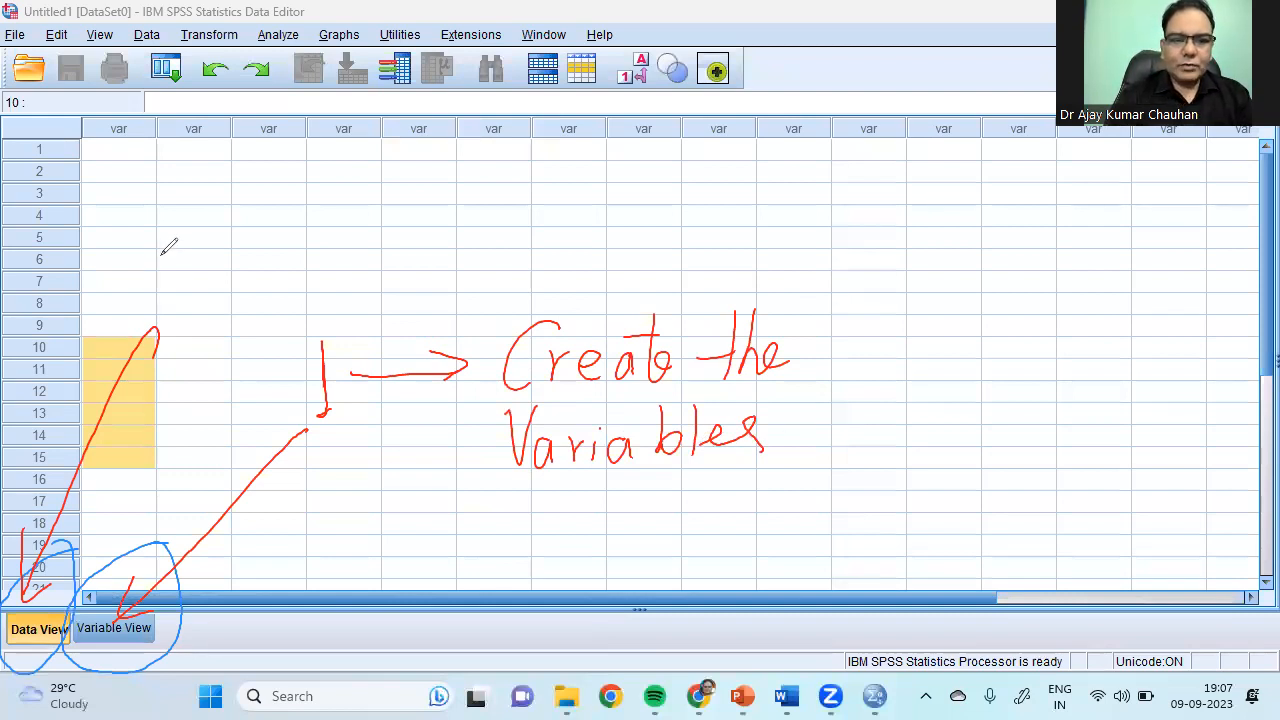
{"action": "mouse_move", "coordinate": [84, 244]}
{"action": "left_mouse_down"}
{"action": "mouse_move", "coordinate": [98, 228]}
{"action": "mouse_move", "coordinate": [80, 290]}
{"action": "mouse_move", "coordinate": [118, 300]}
{"action": "left_mouse_up"}
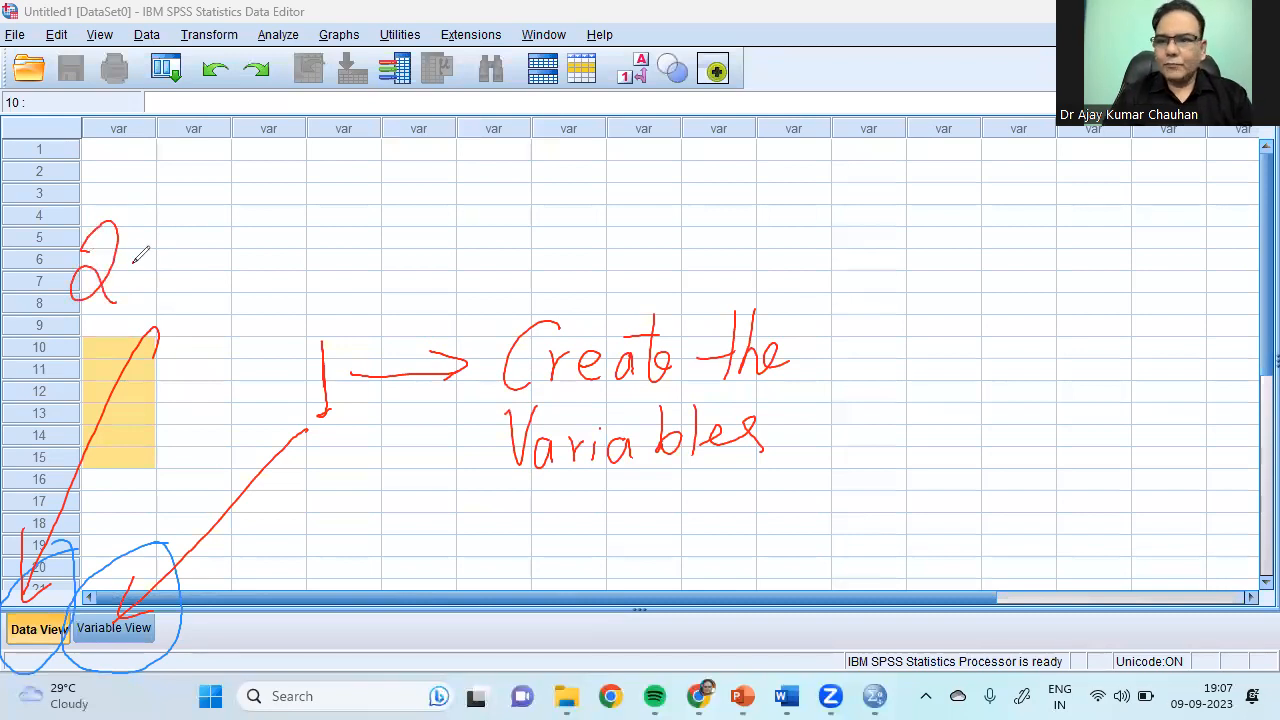
{"action": "left_click", "coordinate": [133, 262]}
{"action": "mouse_move", "coordinate": [200, 186]}
{"action": "left_mouse_down"}
{"action": "mouse_move", "coordinate": [178, 262]}
{"action": "mouse_move", "coordinate": [230, 222]}
{"action": "mouse_move", "coordinate": [236, 252]}
{"action": "left_mouse_up"}
{"action": "left_click_drag", "start_coordinate": [243, 190], "coordinate": [242, 255]}
{"action": "mouse_move", "coordinate": [238, 224]}
{"action": "left_mouse_down"}
{"action": "mouse_move", "coordinate": [274, 218]}
{"action": "mouse_move", "coordinate": [278, 242]}
{"action": "left_mouse_up"}
{"action": "mouse_move", "coordinate": [184, 282]}
{"action": "left_mouse_down"}
{"action": "mouse_move", "coordinate": [184, 350]}
{"action": "mouse_move", "coordinate": [196, 305]}
{"action": "mouse_move", "coordinate": [272, 318]}
{"action": "mouse_move", "coordinate": [262, 322]}
{"action": "left_mouse_up"}
{"action": "mouse_move", "coordinate": [280, 320]}
{"action": "left_mouse_down"}
{"action": "mouse_move", "coordinate": [284, 250]}
{"action": "mouse_move", "coordinate": [303, 312]}
{"action": "mouse_move", "coordinate": [313, 305]}
{"action": "left_mouse_up"}
{"action": "mouse_move", "coordinate": [318, 305]}
{"action": "left_mouse_down"}
{"action": "mouse_move", "coordinate": [348, 288]}
{"action": "mouse_move", "coordinate": [345, 330]}
{"action": "left_mouse_up"}
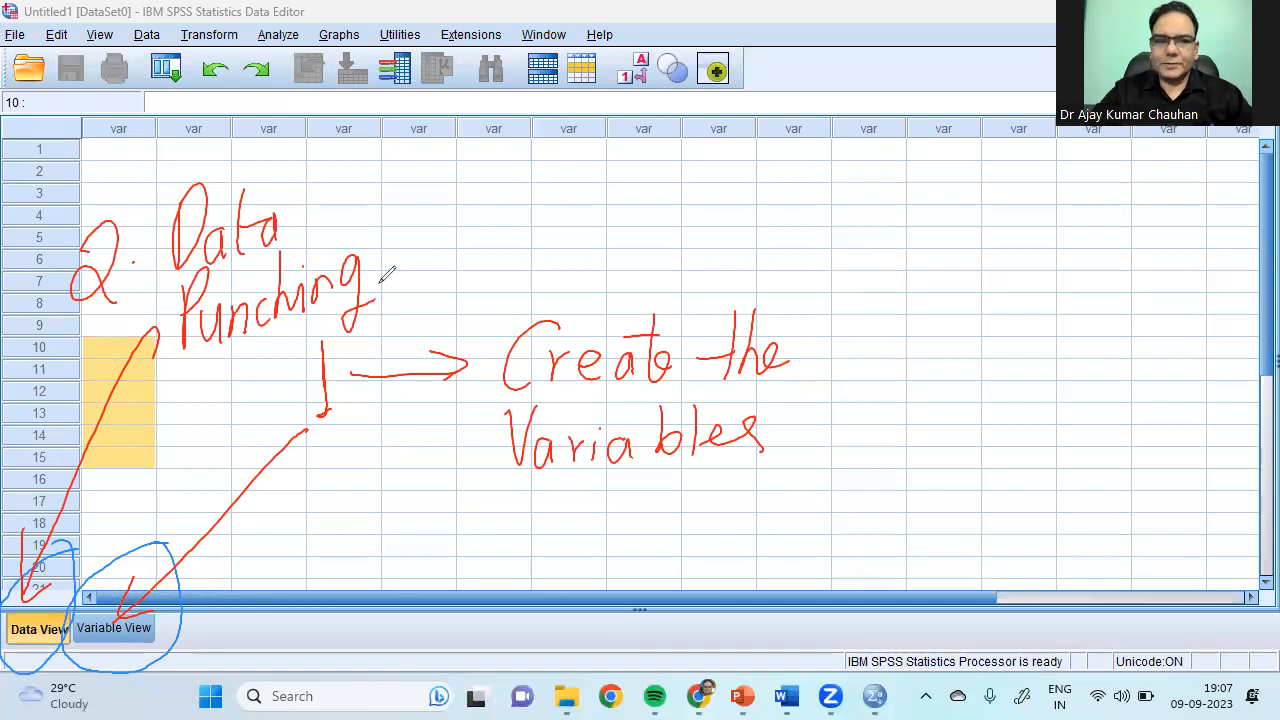
{"action": "left_click", "coordinate": [862, 164]}
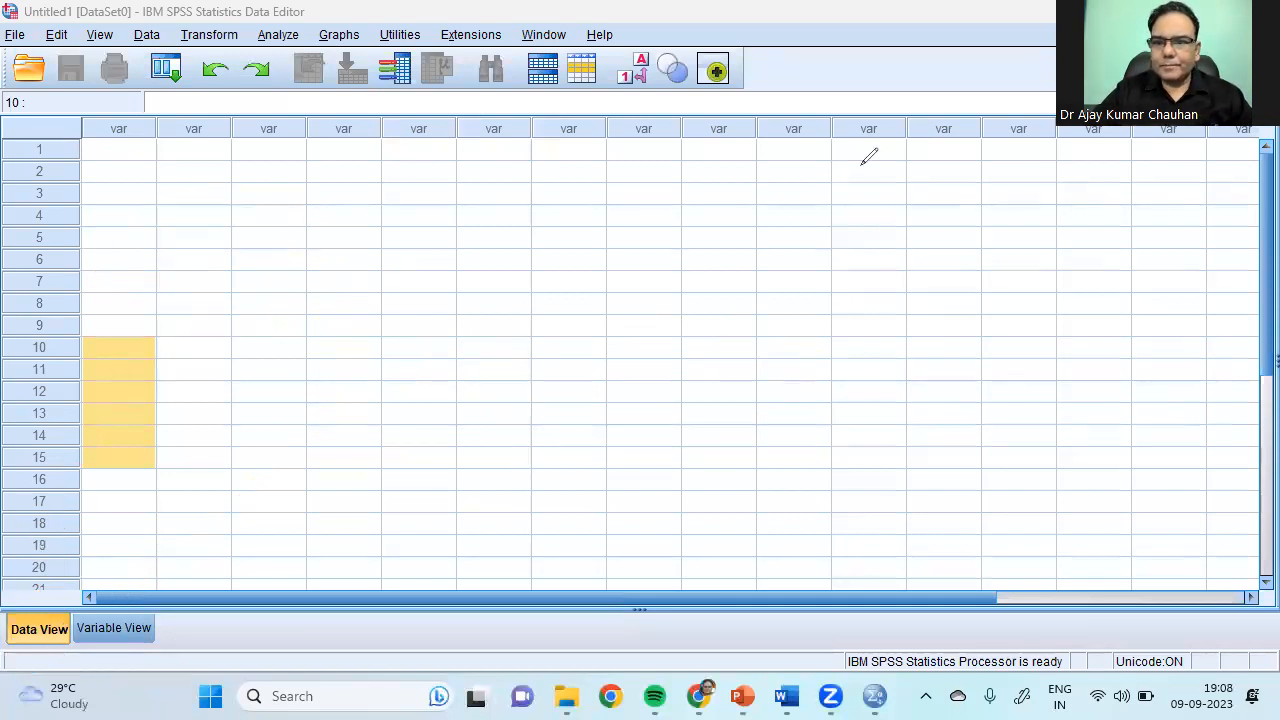
Step: Switch to Variable View and go over the Name, Type, Width, Decimals and Label columns
{"action": "left_click", "coordinate": [190, 390]}
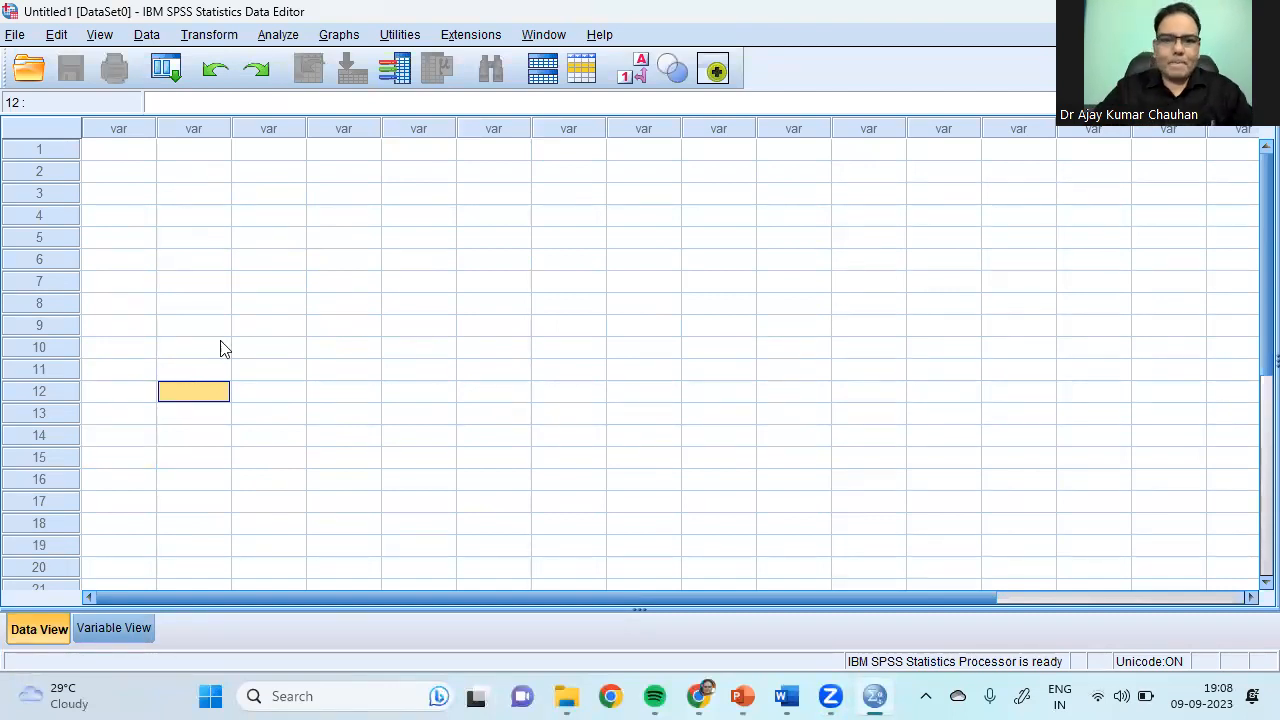
{"action": "left_click", "coordinate": [106, 634]}
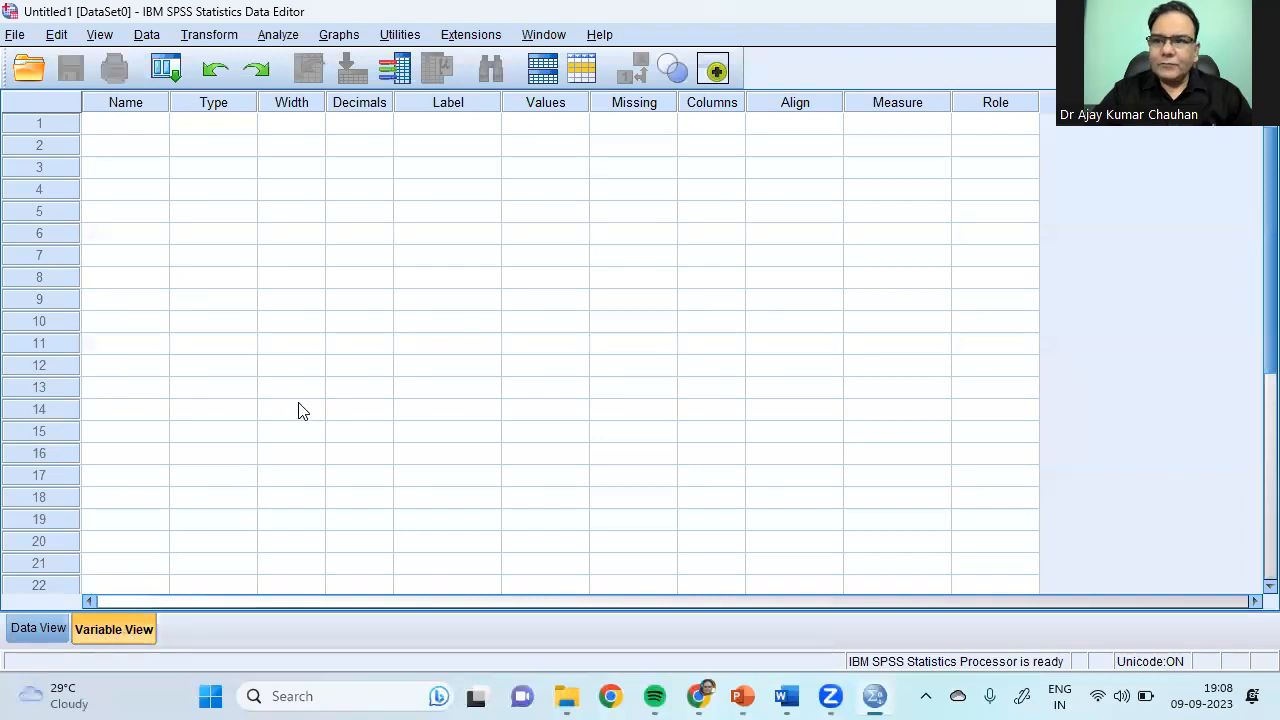
{"action": "left_click", "coordinate": [121, 101]}
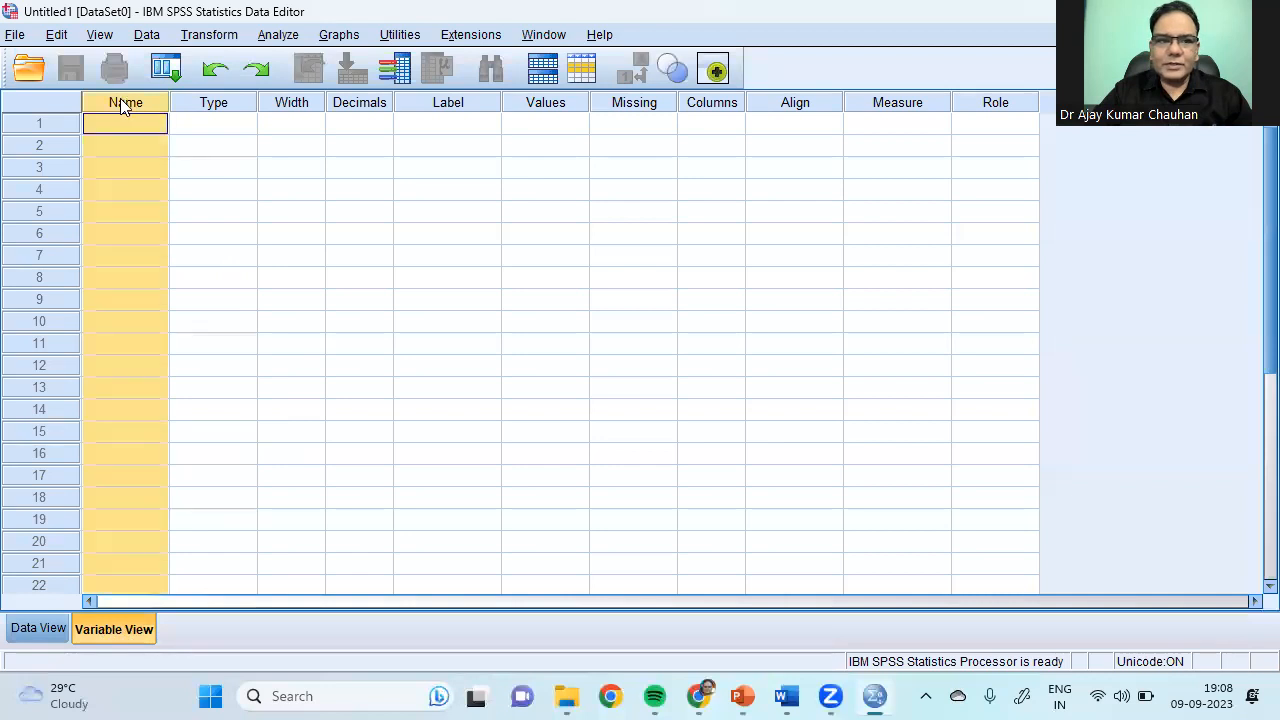
{"action": "left_click", "coordinate": [228, 104]}
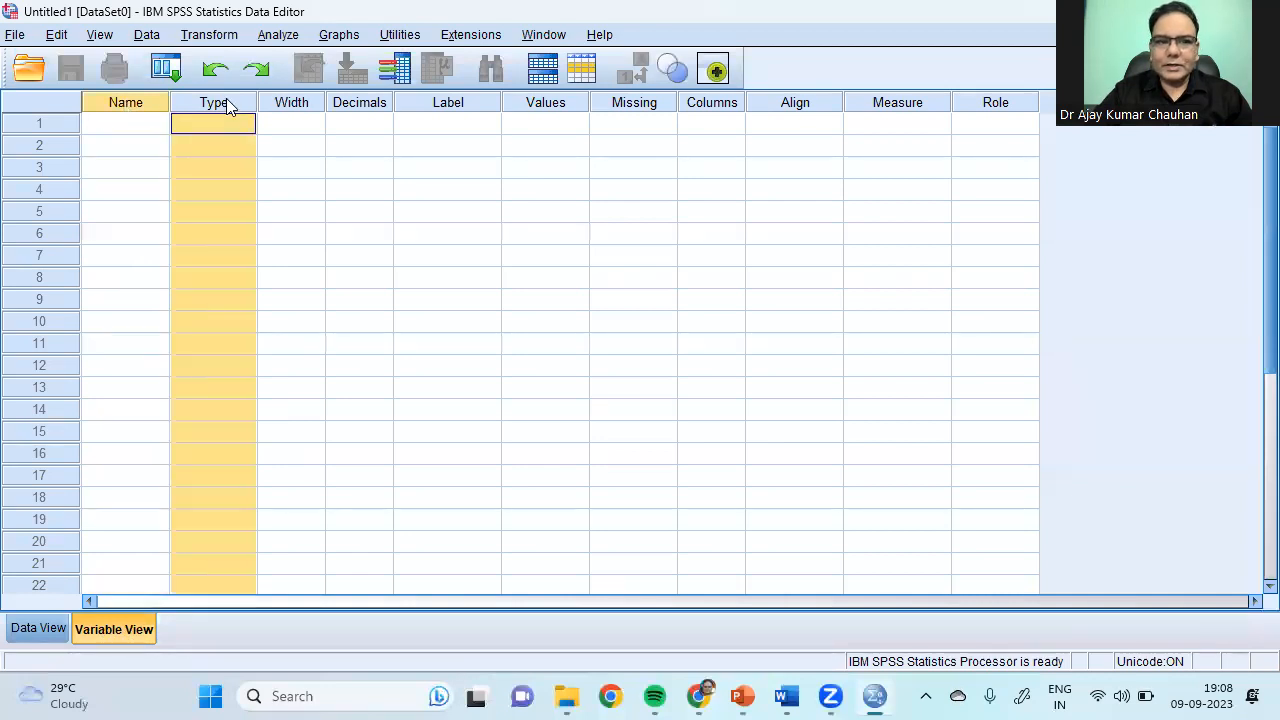
{"action": "left_click", "coordinate": [287, 103]}
{"action": "left_click", "coordinate": [361, 104]}
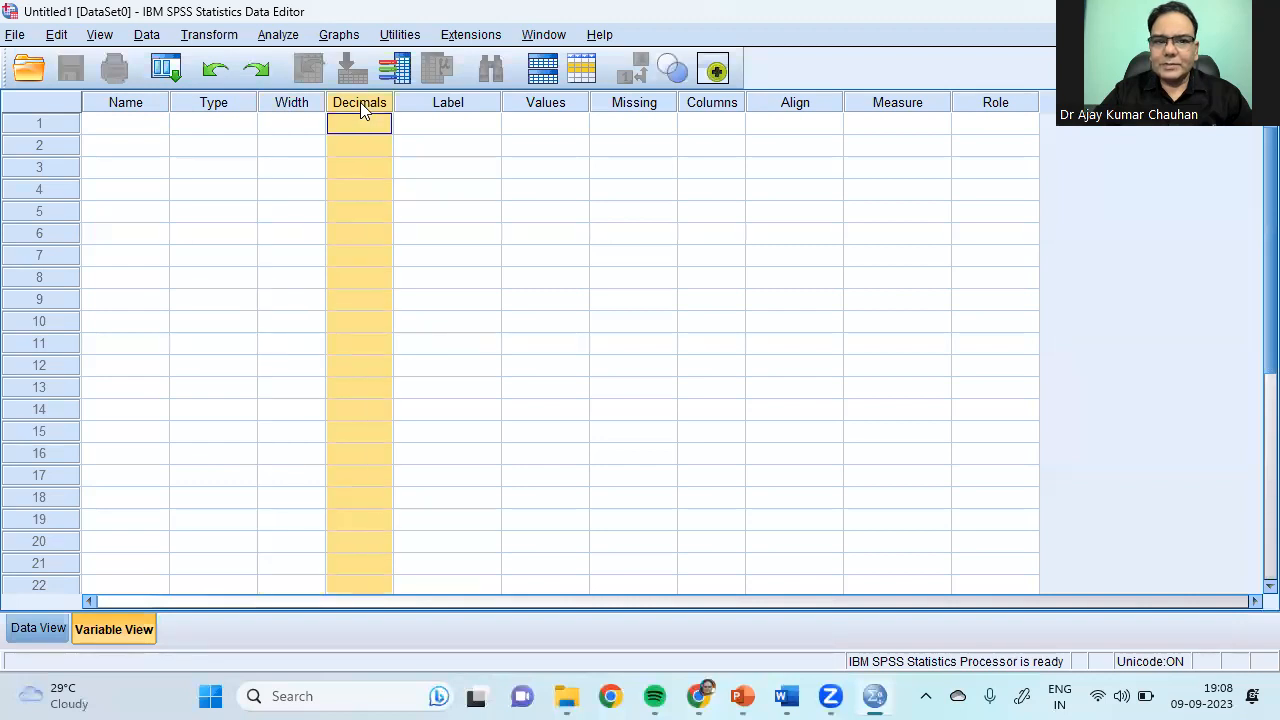
{"action": "left_click", "coordinate": [449, 104]}
Step: Go over the Values, Missing, Columns, Align, Measure and Role columns, then select row 1's Name cell
{"action": "left_click", "coordinate": [569, 101]}
{"action": "left_click", "coordinate": [645, 104]}
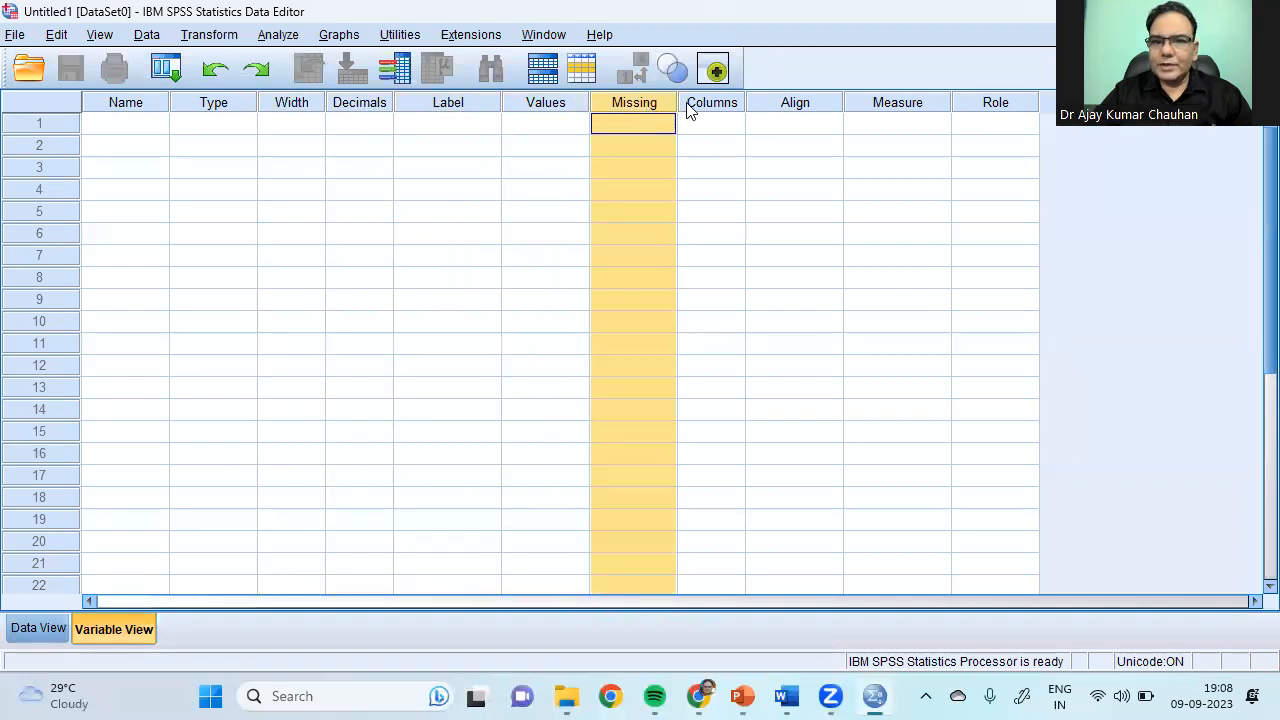
{"action": "left_click", "coordinate": [714, 104]}
{"action": "left_click", "coordinate": [795, 108]}
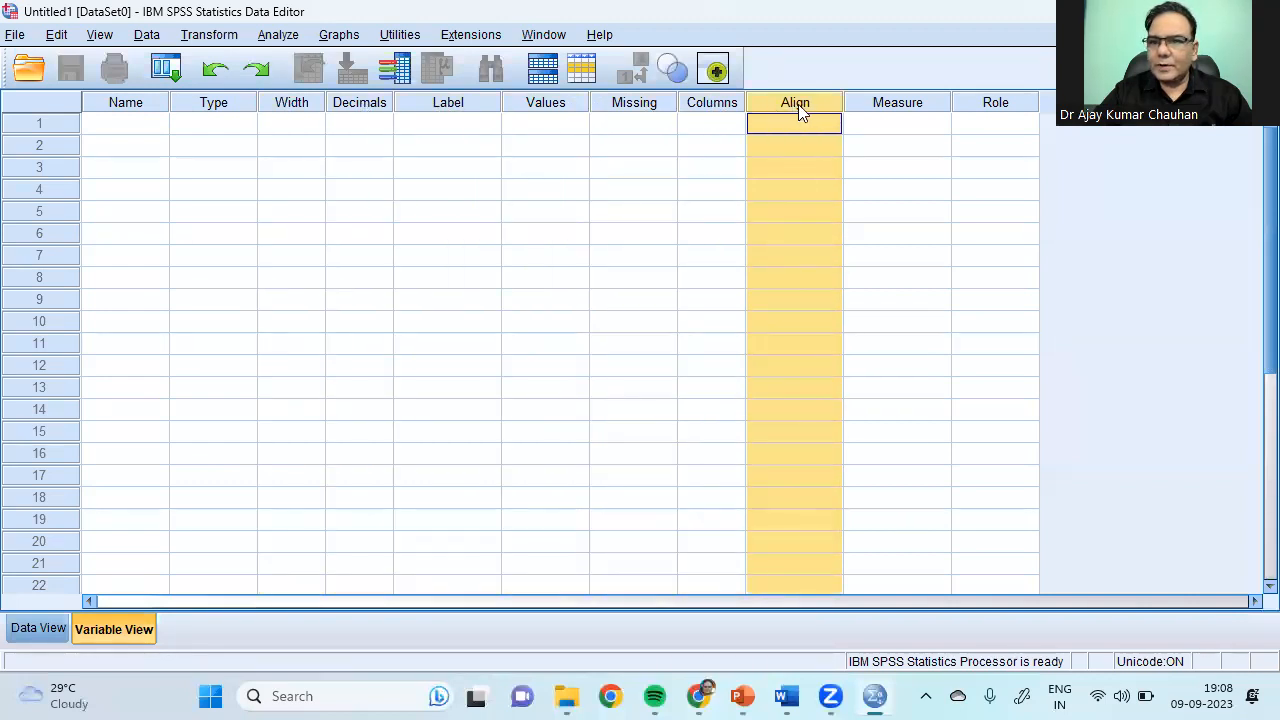
{"action": "left_click", "coordinate": [900, 104]}
{"action": "left_click", "coordinate": [998, 104]}
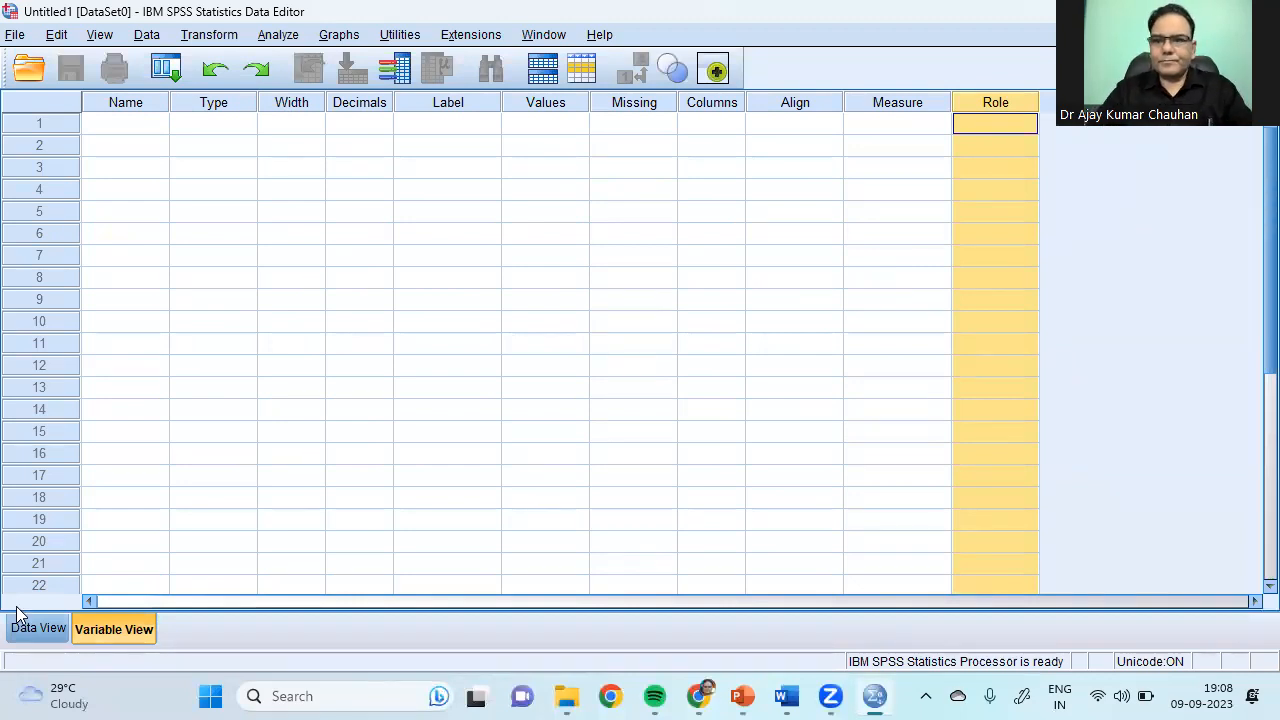
{"action": "left_click", "coordinate": [97, 128]}
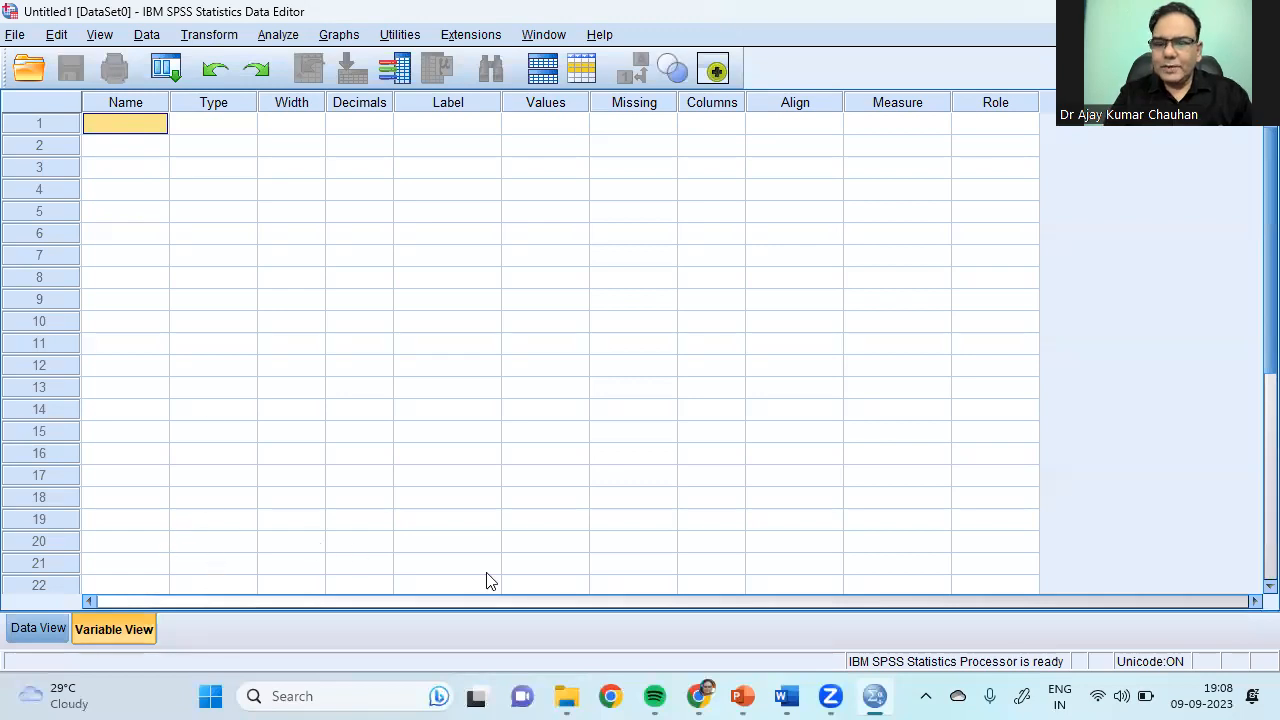
{"action": "left_click", "coordinate": [1240, 220]}
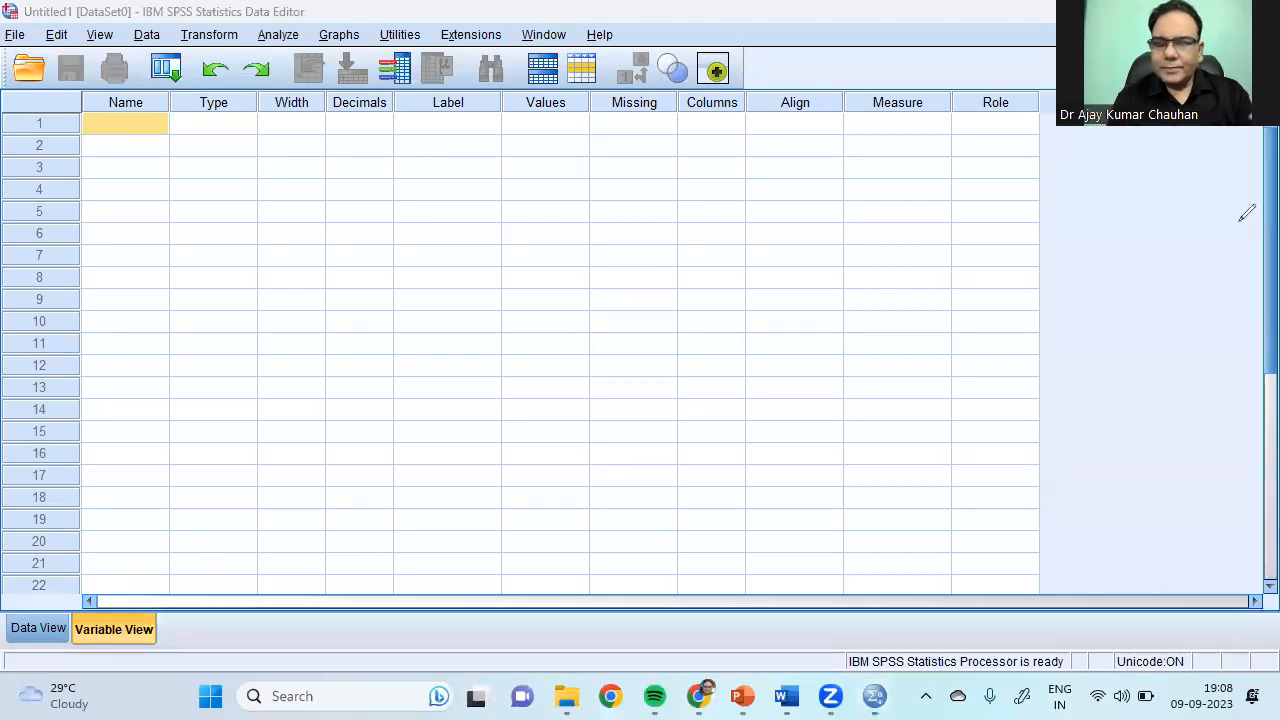
{"action": "mouse_move", "coordinate": [316, 230]}
{"action": "left_mouse_down"}
{"action": "mouse_move", "coordinate": [362, 262]}
{"action": "mouse_move", "coordinate": [437, 260]}
{"action": "mouse_move", "coordinate": [423, 266]}
{"action": "left_mouse_up"}
{"action": "mouse_move", "coordinate": [505, 224]}
{"action": "left_mouse_down"}
{"action": "mouse_move", "coordinate": [595, 195]}
{"action": "mouse_move", "coordinate": [670, 215]}
{"action": "mouse_move", "coordinate": [738, 258]}
{"action": "left_mouse_up"}
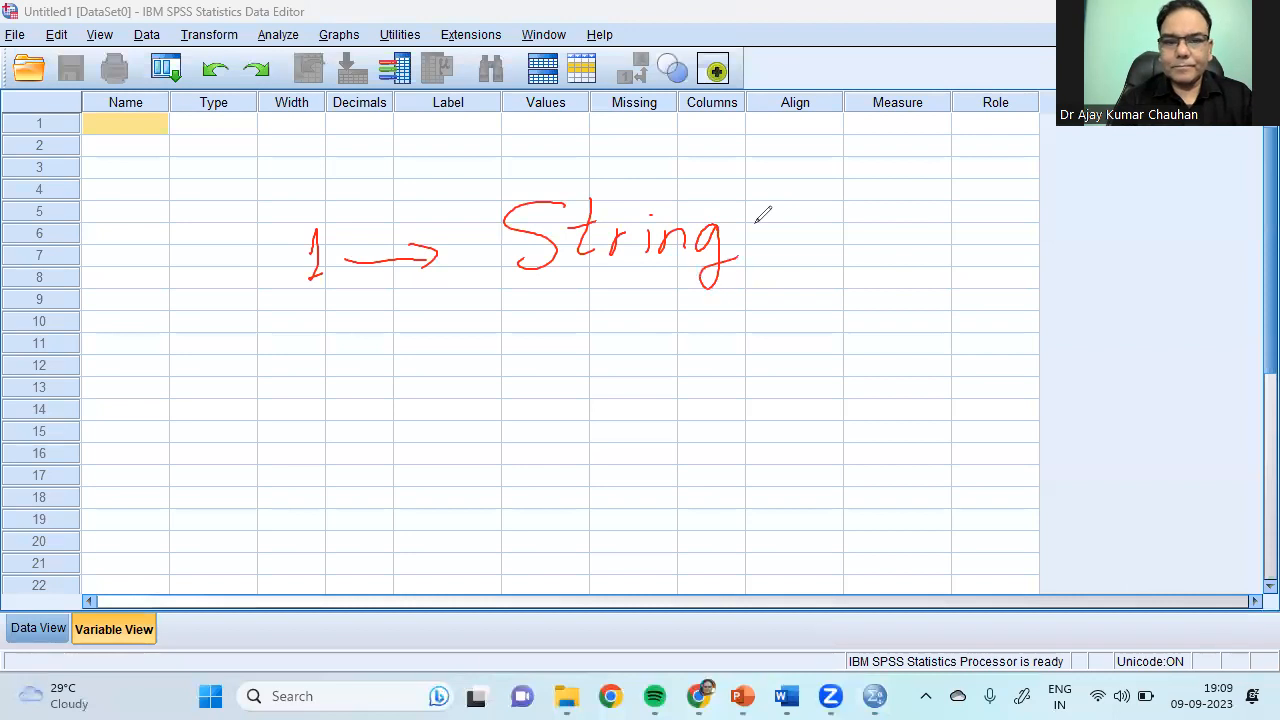
{"action": "mouse_move", "coordinate": [292, 312]}
{"action": "left_mouse_down"}
{"action": "mouse_move", "coordinate": [338, 336]}
{"action": "mouse_move", "coordinate": [452, 322]}
{"action": "left_mouse_up"}
{"action": "mouse_move", "coordinate": [550, 288]}
{"action": "left_mouse_down"}
{"action": "mouse_move", "coordinate": [552, 322]}
{"action": "mouse_move", "coordinate": [598, 318]}
{"action": "left_mouse_up"}
{"action": "mouse_move", "coordinate": [618, 266]}
{"action": "left_mouse_down"}
{"action": "mouse_move", "coordinate": [640, 300]}
{"action": "mouse_move", "coordinate": [665, 277]}
{"action": "mouse_move", "coordinate": [678, 300]}
{"action": "mouse_move", "coordinate": [757, 277]}
{"action": "mouse_move", "coordinate": [736, 334]}
{"action": "mouse_move", "coordinate": [788, 328]}
{"action": "mouse_move", "coordinate": [871, 266]}
{"action": "mouse_move", "coordinate": [900, 320]}
{"action": "left_mouse_up"}
{"action": "mouse_move", "coordinate": [924, 268]}
{"action": "left_mouse_down"}
{"action": "mouse_move", "coordinate": [926, 312]}
{"action": "mouse_move", "coordinate": [948, 282]}
{"action": "left_mouse_up"}
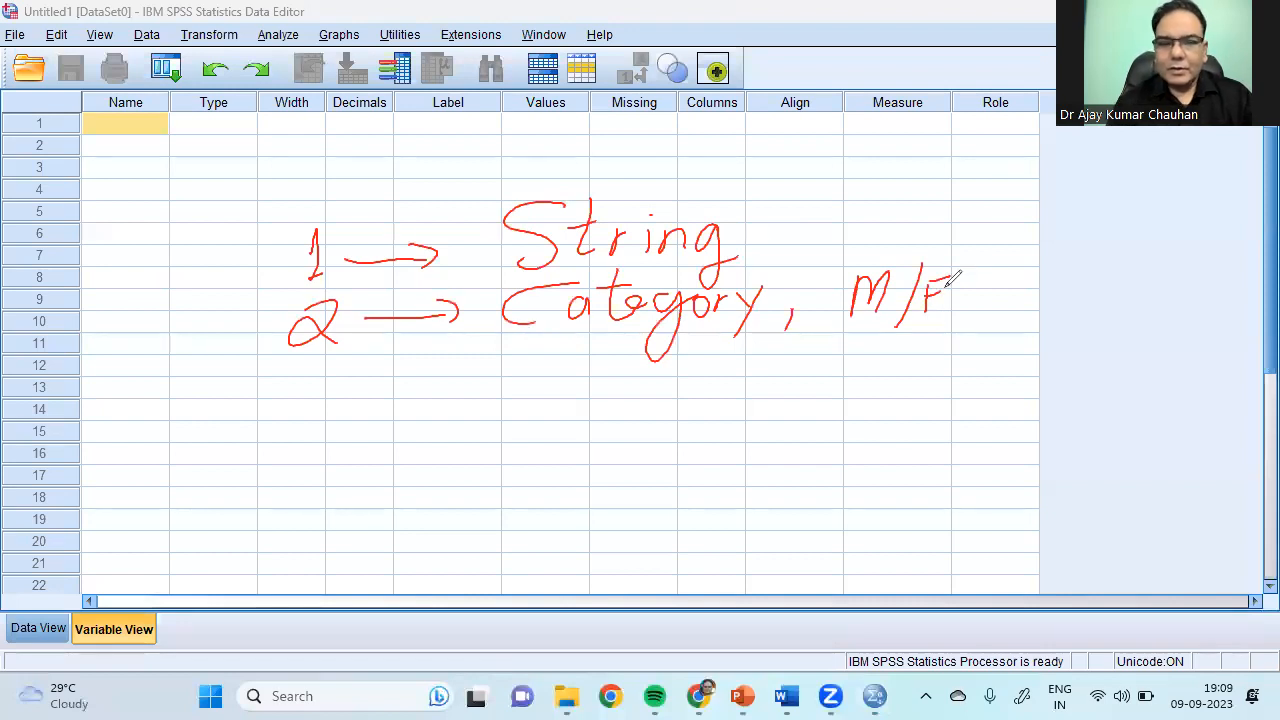
{"action": "mouse_move", "coordinate": [300, 373]}
{"action": "left_mouse_down"}
{"action": "mouse_move", "coordinate": [318, 388]}
{"action": "mouse_move", "coordinate": [302, 418]}
{"action": "left_mouse_up"}
{"action": "mouse_move", "coordinate": [384, 390]}
{"action": "left_mouse_down"}
{"action": "mouse_move", "coordinate": [478, 380]}
{"action": "mouse_move", "coordinate": [464, 404]}
{"action": "left_mouse_up"}
{"action": "mouse_move", "coordinate": [540, 352]}
{"action": "left_mouse_down"}
{"action": "mouse_move", "coordinate": [518, 386]}
{"action": "mouse_move", "coordinate": [545, 355]}
{"action": "left_mouse_up"}
{"action": "mouse_move", "coordinate": [550, 372]}
{"action": "left_mouse_down"}
{"action": "mouse_move", "coordinate": [552, 408]}
{"action": "mouse_move", "coordinate": [572, 368]}
{"action": "left_mouse_up"}
{"action": "mouse_move", "coordinate": [600, 338]}
{"action": "left_mouse_down"}
{"action": "mouse_move", "coordinate": [605, 377]}
{"action": "mouse_move", "coordinate": [626, 392]}
{"action": "mouse_move", "coordinate": [678, 392]}
{"action": "left_mouse_up"}
{"action": "left_click", "coordinate": [626, 346]}
{"action": "mouse_move", "coordinate": [690, 334]}
{"action": "left_mouse_down"}
{"action": "mouse_move", "coordinate": [694, 396]}
{"action": "mouse_move", "coordinate": [736, 400]}
{"action": "left_mouse_up"}
{"action": "mouse_move", "coordinate": [818, 350]}
{"action": "left_mouse_down"}
{"action": "mouse_move", "coordinate": [815, 405]}
{"action": "mouse_move", "coordinate": [828, 376]}
{"action": "left_mouse_up"}
{"action": "mouse_move", "coordinate": [845, 390]}
{"action": "left_mouse_down"}
{"action": "mouse_move", "coordinate": [860, 372]}
{"action": "mouse_move", "coordinate": [892, 390]}
{"action": "left_mouse_up"}
{"action": "left_click_drag", "start_coordinate": [958, 326], "coordinate": [942, 384]}
{"action": "left_click_drag", "start_coordinate": [910, 374], "coordinate": [1032, 372]}
{"action": "mouse_move", "coordinate": [1070, 352]}
{"action": "left_mouse_down"}
{"action": "mouse_move", "coordinate": [1112, 360]}
{"action": "mouse_move", "coordinate": [1125, 345]}
{"action": "left_mouse_up"}
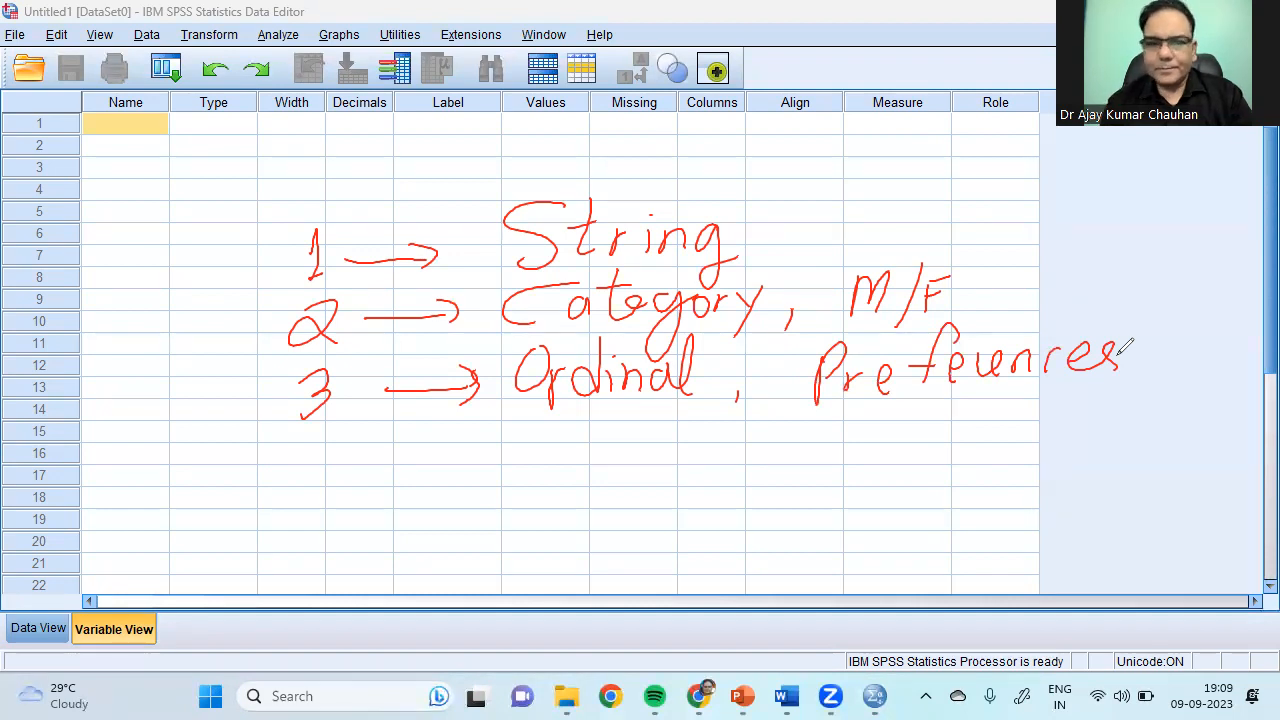
{"action": "mouse_move", "coordinate": [272, 445]}
{"action": "left_mouse_down"}
{"action": "mouse_move", "coordinate": [285, 442]}
{"action": "mouse_move", "coordinate": [289, 472]}
{"action": "mouse_move", "coordinate": [320, 458]}
{"action": "left_mouse_up"}
{"action": "mouse_move", "coordinate": [312, 440]}
{"action": "left_mouse_down"}
{"action": "mouse_move", "coordinate": [317, 487]}
{"action": "mouse_move", "coordinate": [462, 466]}
{"action": "mouse_move", "coordinate": [448, 469]}
{"action": "left_mouse_up"}
{"action": "mouse_move", "coordinate": [526, 412]}
{"action": "left_mouse_down"}
{"action": "mouse_move", "coordinate": [518, 478]}
{"action": "mouse_move", "coordinate": [548, 470]}
{"action": "mouse_move", "coordinate": [615, 410]}
{"action": "mouse_move", "coordinate": [650, 410]}
{"action": "mouse_move", "coordinate": [698, 492]}
{"action": "left_mouse_up"}
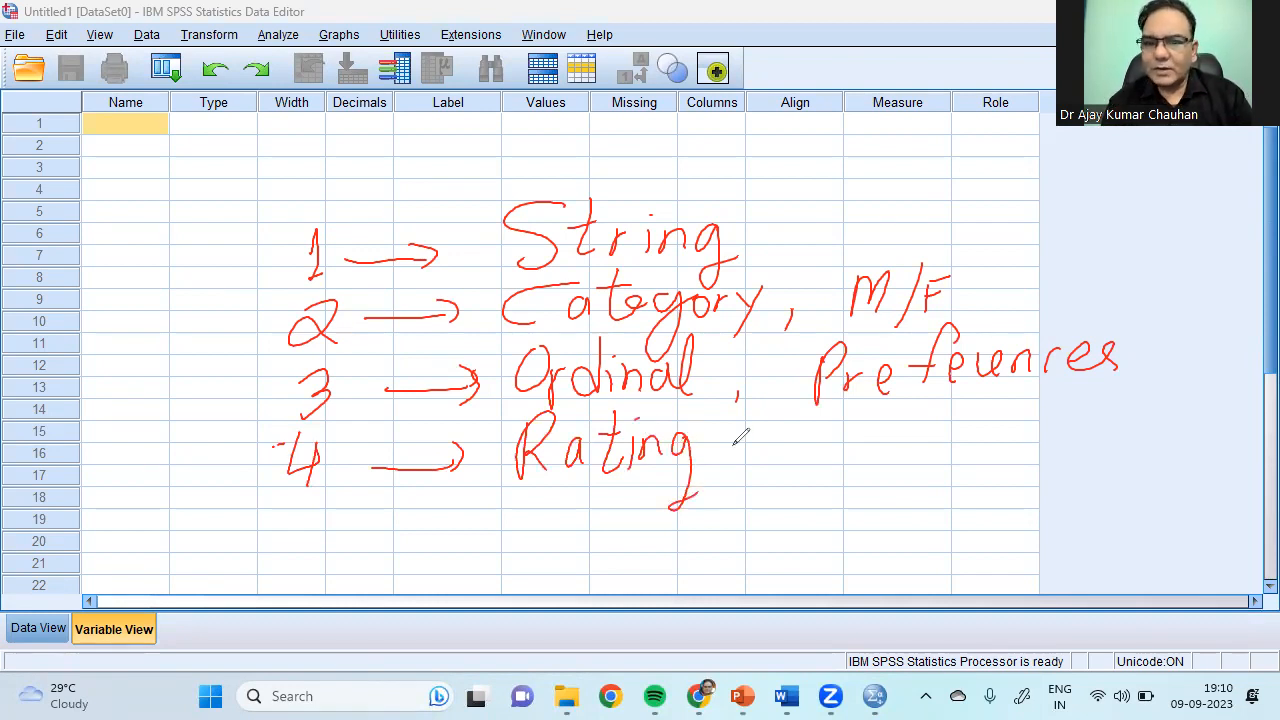
{"action": "mouse_move", "coordinate": [745, 418]}
{"action": "left_mouse_down"}
{"action": "mouse_move", "coordinate": [714, 488]}
{"action": "mouse_move", "coordinate": [755, 470]}
{"action": "left_mouse_up"}
{"action": "mouse_move", "coordinate": [780, 455]}
{"action": "left_mouse_down"}
{"action": "mouse_move", "coordinate": [778, 470]}
{"action": "mouse_move", "coordinate": [814, 466]}
{"action": "left_mouse_up"}
{"action": "mouse_move", "coordinate": [840, 455]}
{"action": "left_mouse_down"}
{"action": "mouse_move", "coordinate": [838, 470]}
{"action": "mouse_move", "coordinate": [860, 472]}
{"action": "left_mouse_up"}
{"action": "mouse_move", "coordinate": [880, 462]}
{"action": "left_mouse_down"}
{"action": "mouse_move", "coordinate": [878, 476]}
{"action": "mouse_move", "coordinate": [936, 468]}
{"action": "left_mouse_up"}
{"action": "left_click_drag", "start_coordinate": [960, 425], "coordinate": [958, 460]}
{"action": "mouse_move", "coordinate": [975, 424]}
{"action": "left_mouse_down"}
{"action": "mouse_move", "coordinate": [998, 422]}
{"action": "mouse_move", "coordinate": [1015, 460]}
{"action": "left_mouse_up"}
{"action": "left_click_drag", "start_coordinate": [300, 527], "coordinate": [282, 572]}
{"action": "mouse_move", "coordinate": [410, 546]}
{"action": "left_mouse_down"}
{"action": "mouse_move", "coordinate": [362, 547]}
{"action": "mouse_move", "coordinate": [440, 538]}
{"action": "left_mouse_up"}
{"action": "left_click_drag", "start_coordinate": [520, 505], "coordinate": [516, 555]}
{"action": "left_click_drag", "start_coordinate": [520, 498], "coordinate": [548, 548]}
{"action": "mouse_move", "coordinate": [578, 515]}
{"action": "left_mouse_down"}
{"action": "mouse_move", "coordinate": [562, 548]}
{"action": "mouse_move", "coordinate": [590, 550]}
{"action": "left_mouse_up"}
{"action": "left_click_drag", "start_coordinate": [604, 498], "coordinate": [602, 550]}
{"action": "mouse_move", "coordinate": [590, 515]}
{"action": "left_mouse_down"}
{"action": "mouse_move", "coordinate": [622, 512]}
{"action": "mouse_move", "coordinate": [634, 550]}
{"action": "left_mouse_up"}
{"action": "mouse_move", "coordinate": [656, 522]}
{"action": "left_mouse_down"}
{"action": "mouse_move", "coordinate": [642, 548]}
{"action": "mouse_move", "coordinate": [656, 524]}
{"action": "left_mouse_up"}
{"action": "left_click_drag", "start_coordinate": [741, 499], "coordinate": [708, 558]}
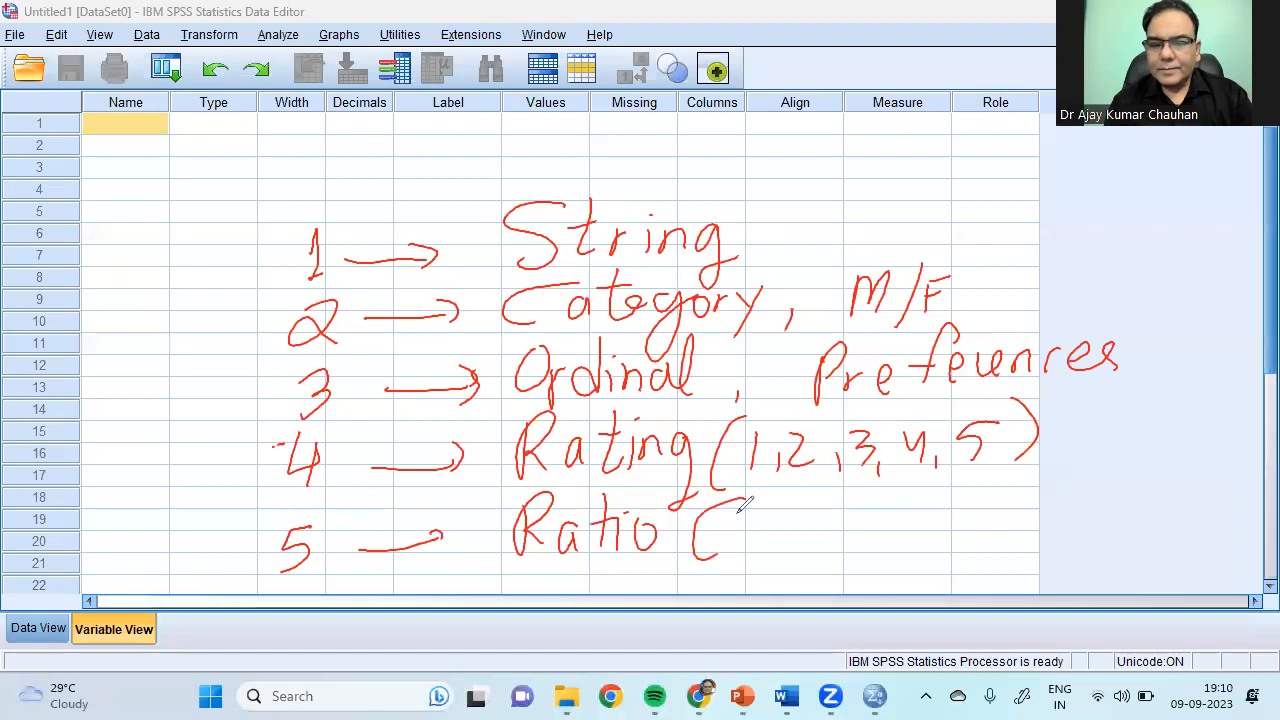
{"action": "mouse_move", "coordinate": [768, 506]}
{"action": "left_mouse_down"}
{"action": "mouse_move", "coordinate": [780, 527]}
{"action": "mouse_move", "coordinate": [890, 485]}
{"action": "mouse_move", "coordinate": [903, 508]}
{"action": "mouse_move", "coordinate": [932, 515]}
{"action": "mouse_move", "coordinate": [956, 498]}
{"action": "mouse_move", "coordinate": [990, 532]}
{"action": "mouse_move", "coordinate": [1081, 507]}
{"action": "left_mouse_up"}
{"action": "left_click", "coordinate": [1086, 514]}
{"action": "left_click", "coordinate": [1112, 511]}
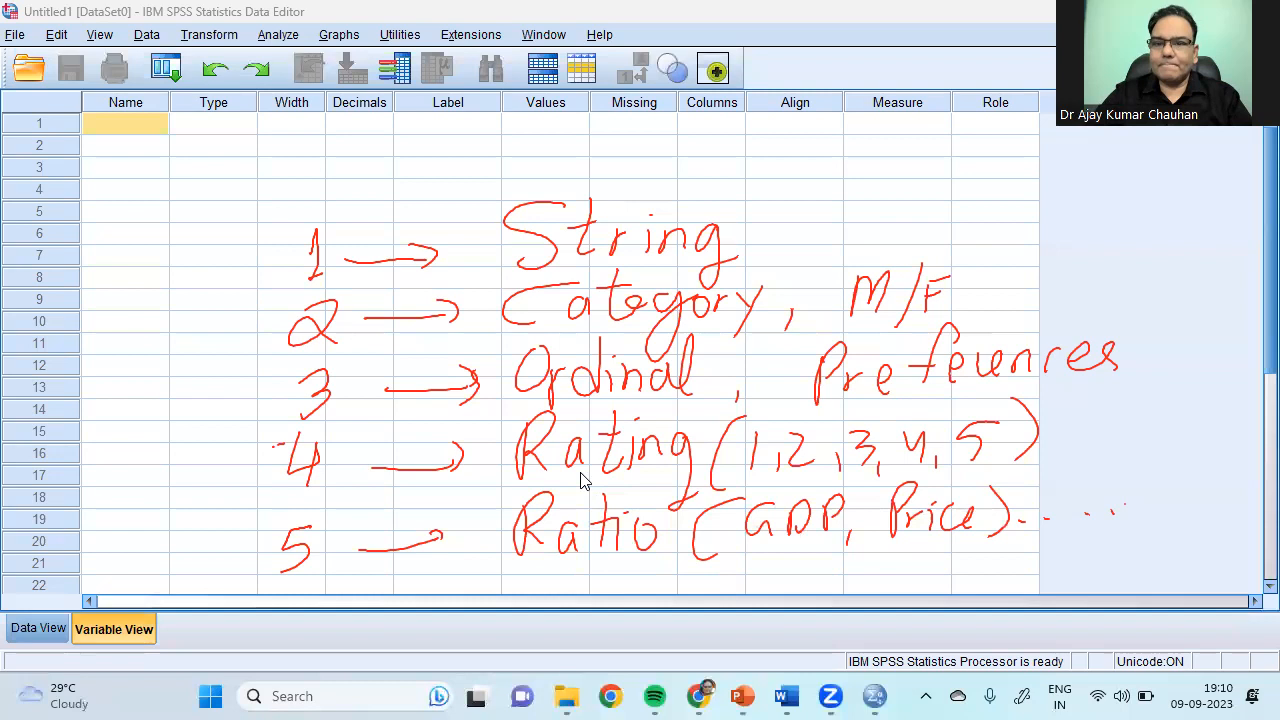
{"action": "left_click", "coordinate": [865, 173]}
Step: Name the first two variables Name and Gender
{"action": "left_click", "coordinate": [120, 120]}
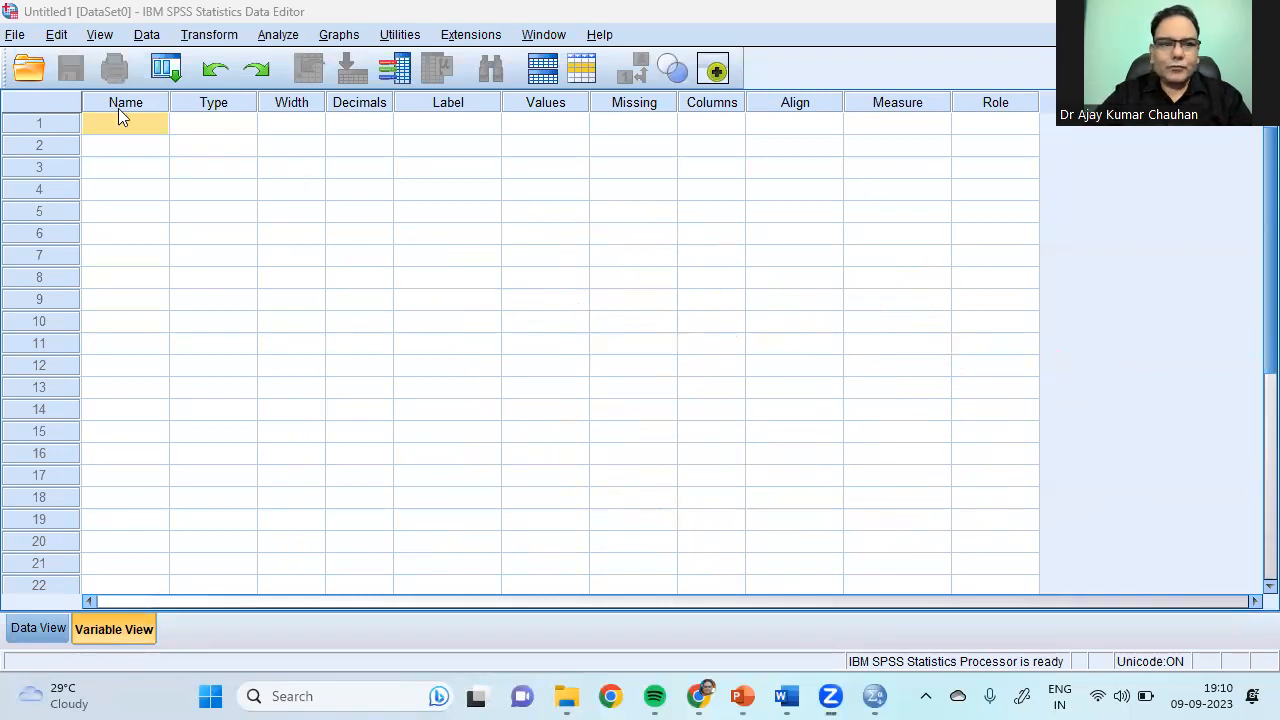
{"action": "type", "text": "Name"}
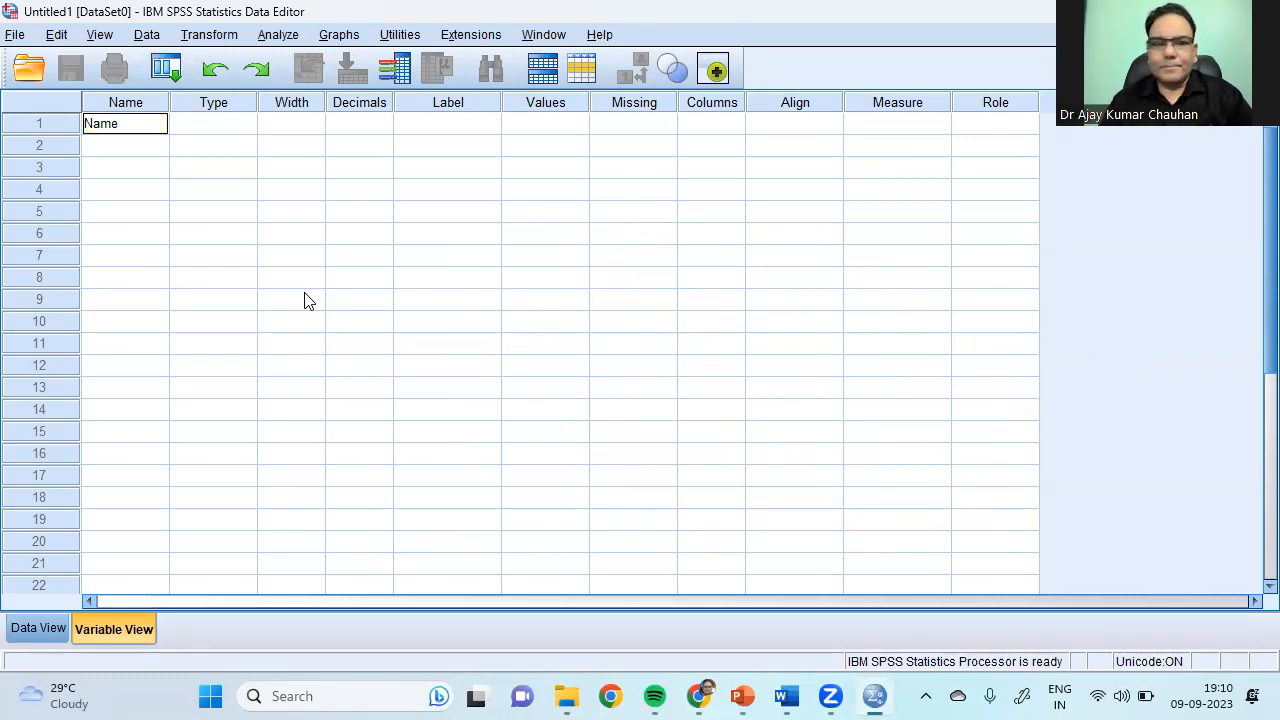
{"action": "left_click", "coordinate": [110, 147]}
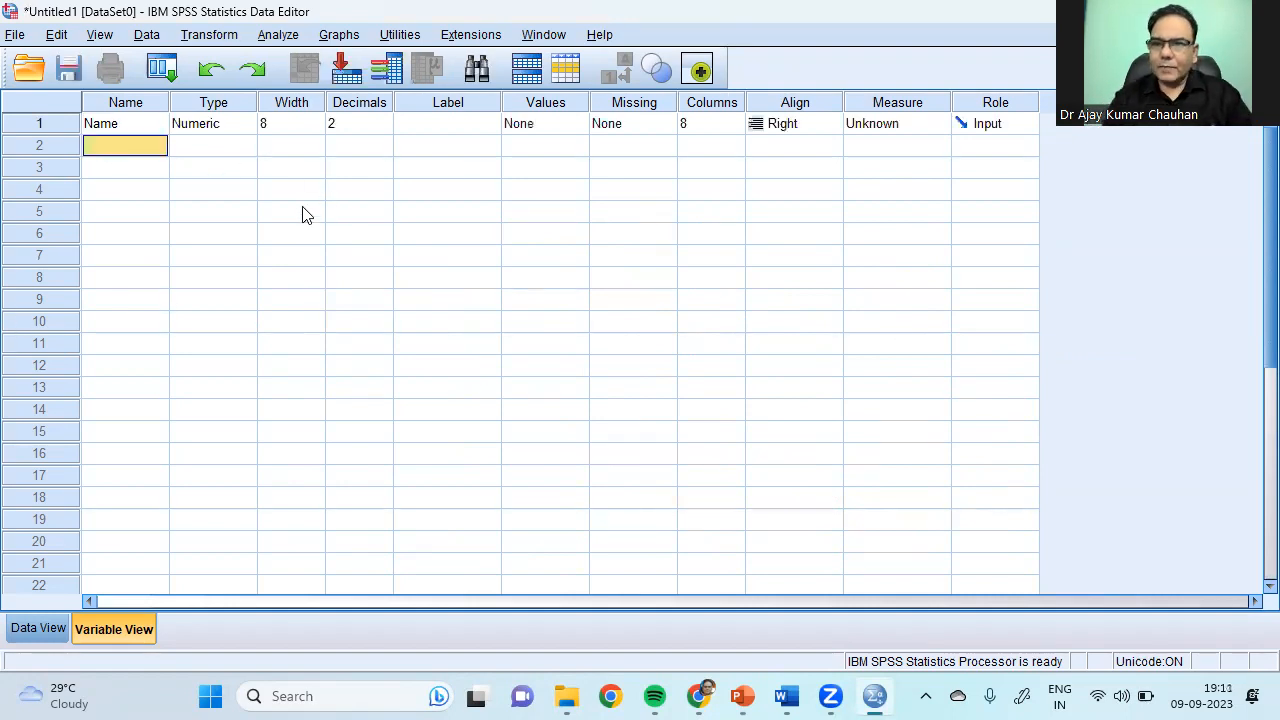
{"action": "type", "text": "Gender"}
{"action": "key", "text": "Return"}
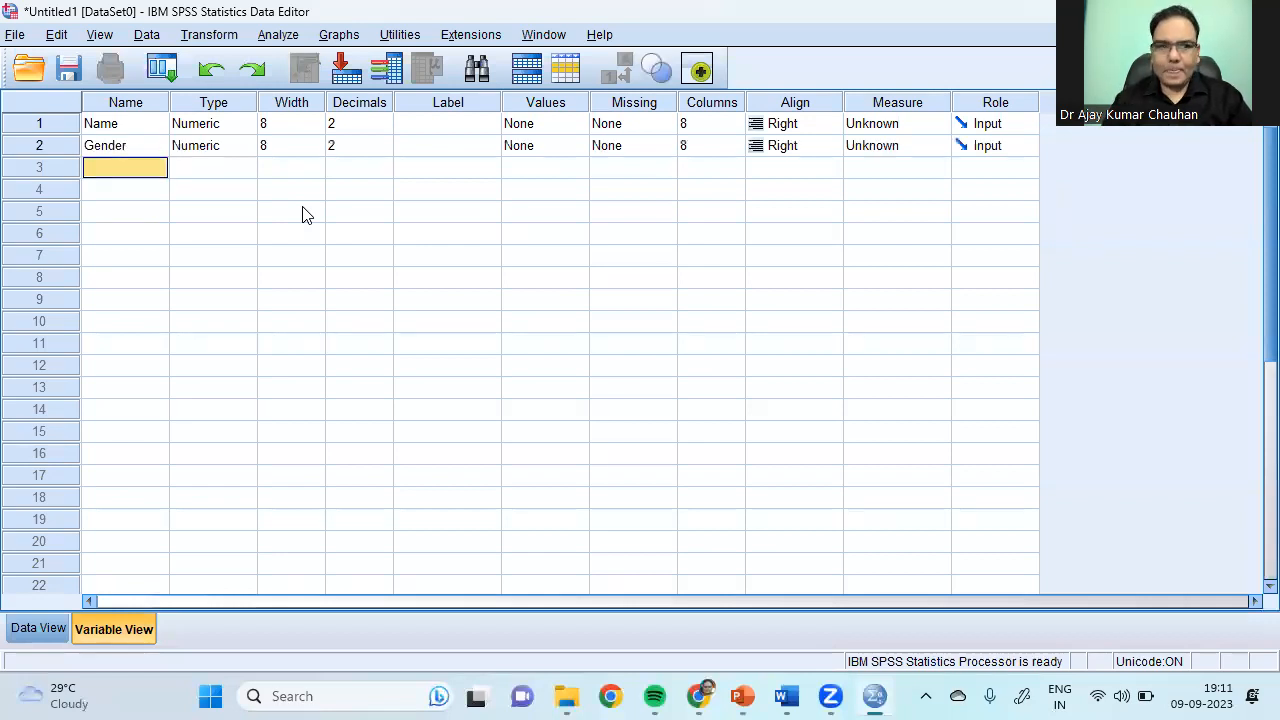
Step: Add Age_Group as the third variable and begin typing 'age group' in row 4
{"action": "type", "text": "A"}
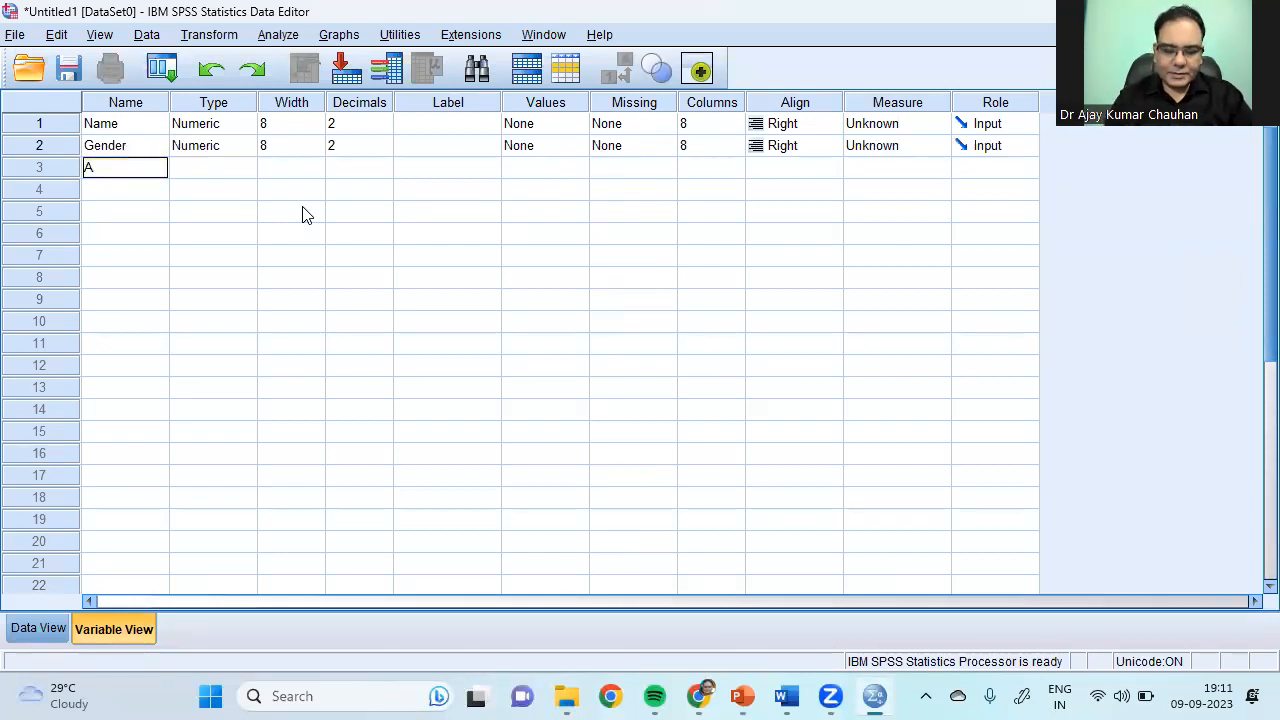
{"action": "type", "text": "ge_G"}
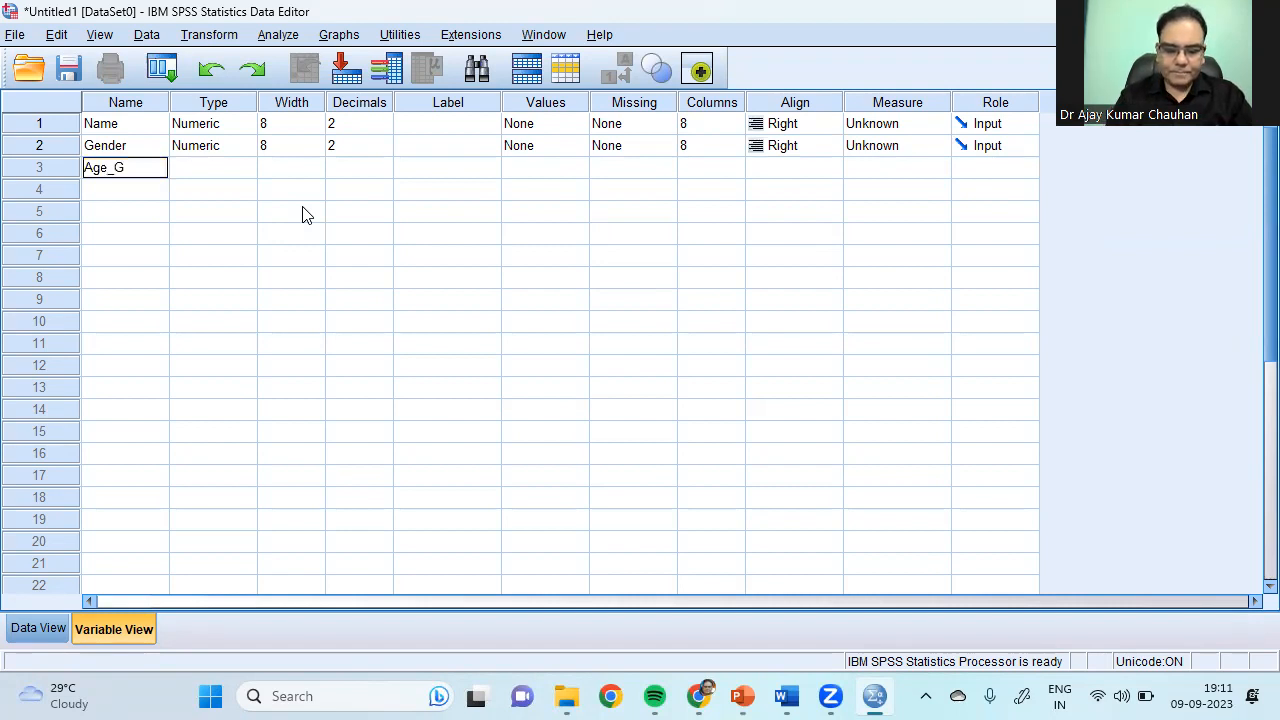
{"action": "type", "text": "roup"}
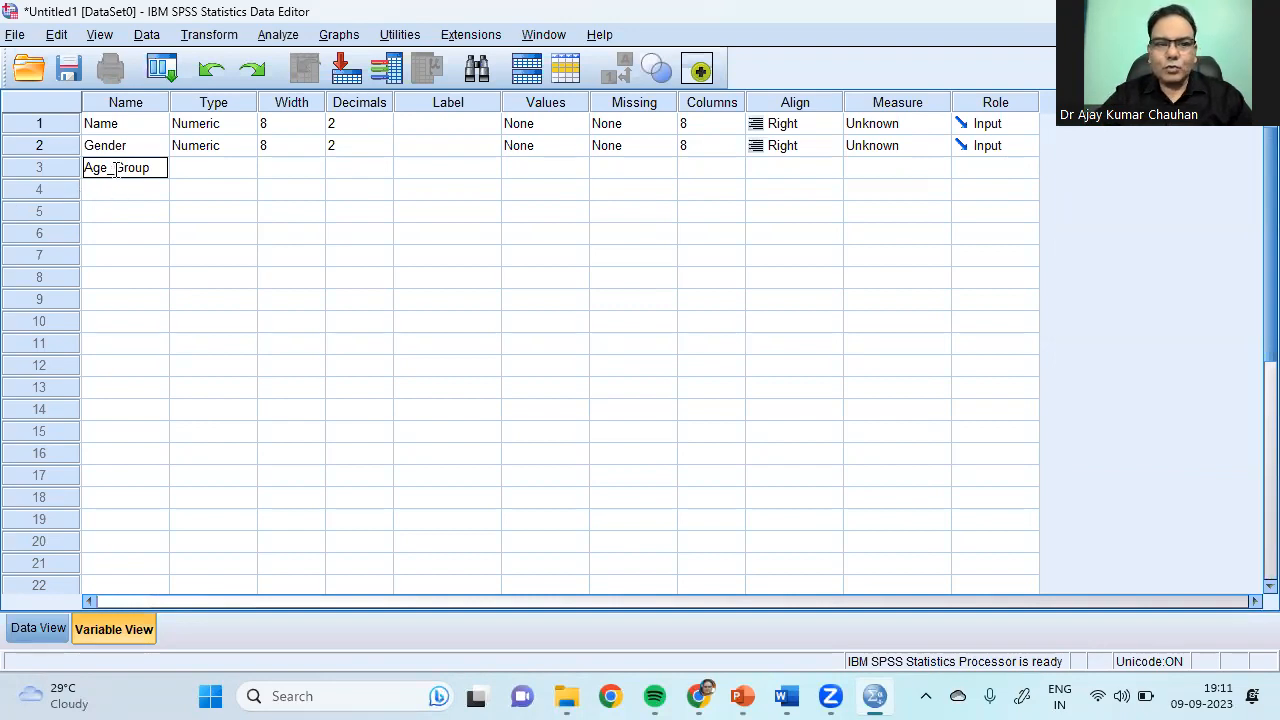
{"action": "left_click_drag", "start_coordinate": [116, 167], "coordinate": [107, 167]}
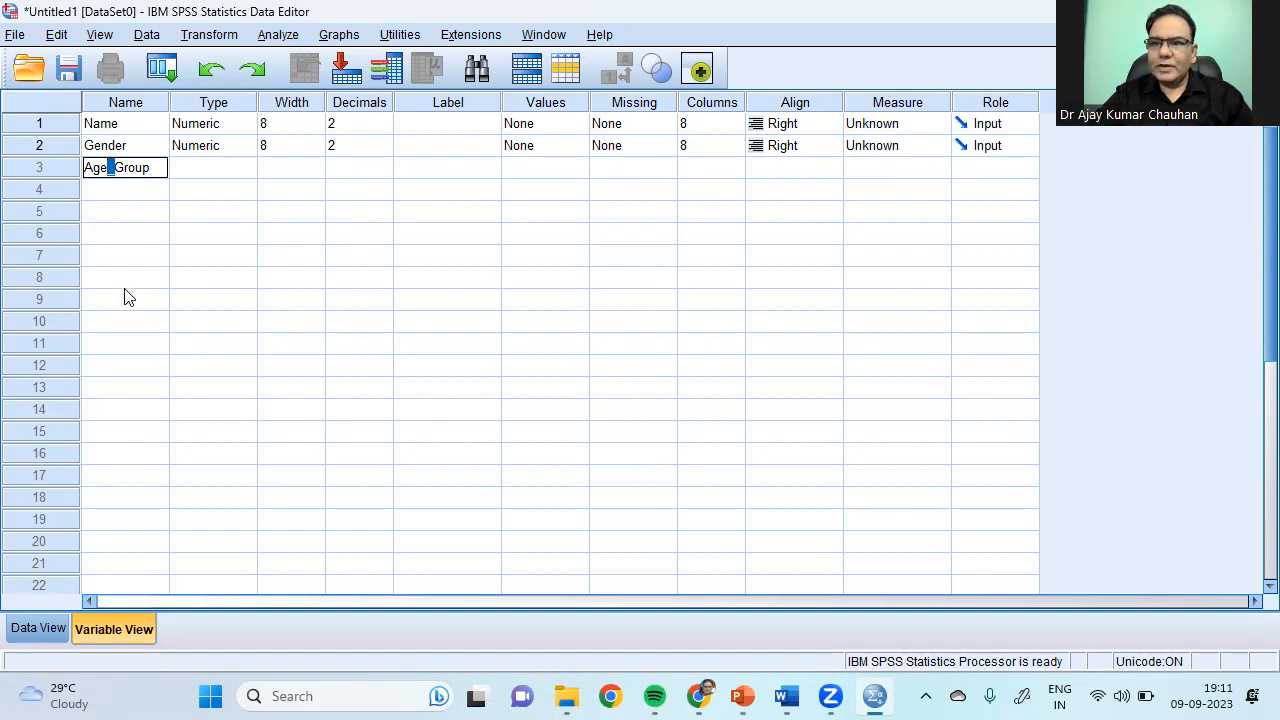
{"action": "left_click_drag", "start_coordinate": [126, 298], "coordinate": [118, 280]}
{"action": "left_click", "coordinate": [110, 192]}
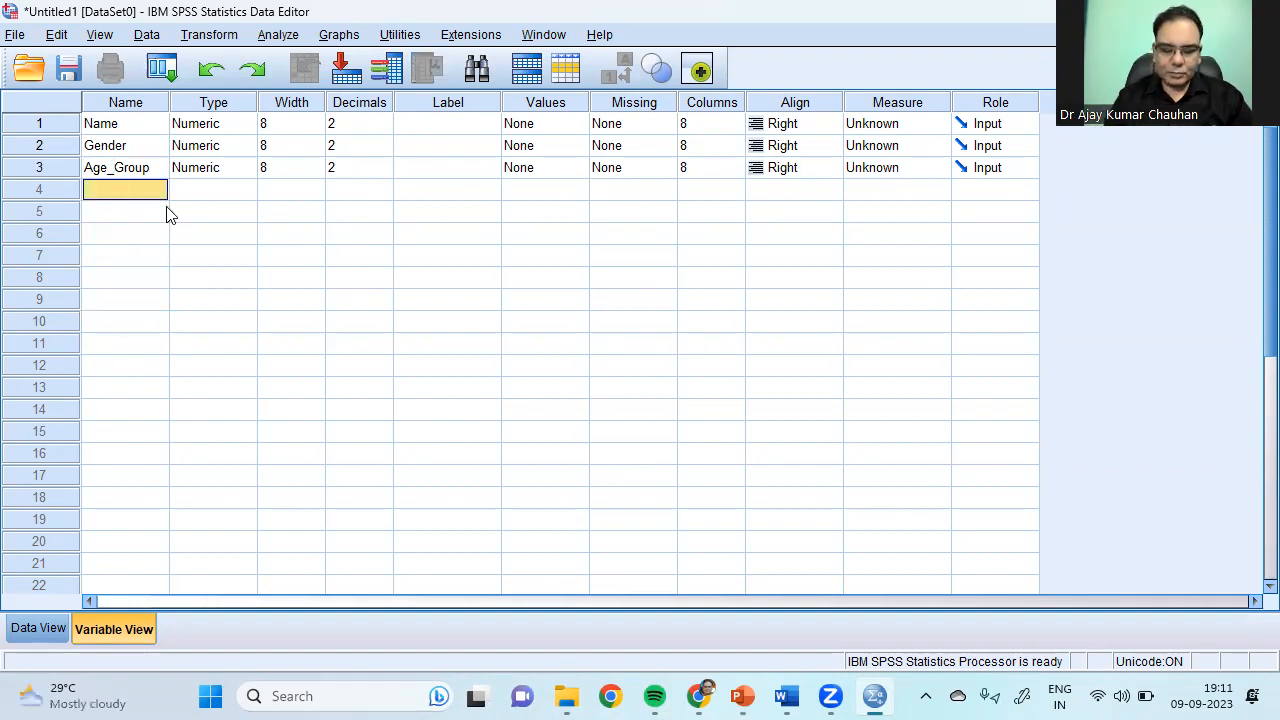
{"action": "type", "text": "age group"}
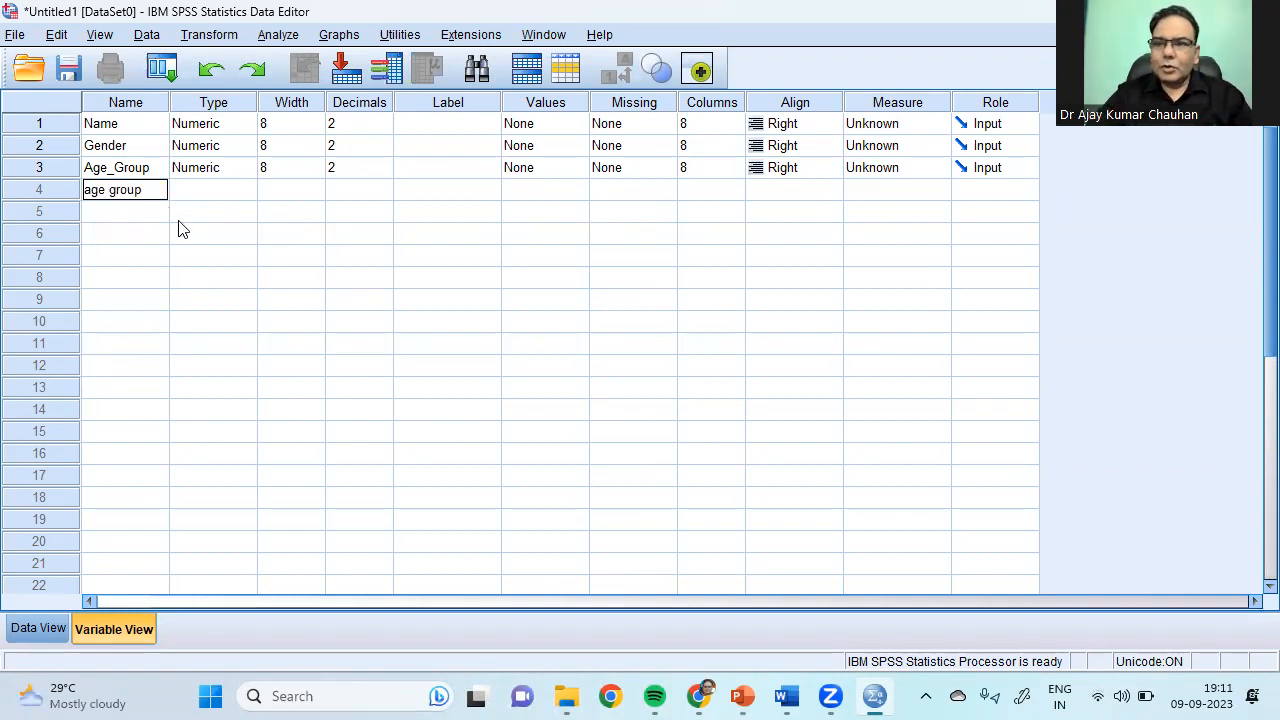
Step: Try to commit 'age group' and dismiss the illegal character warning
{"action": "left_click", "coordinate": [107, 190]}
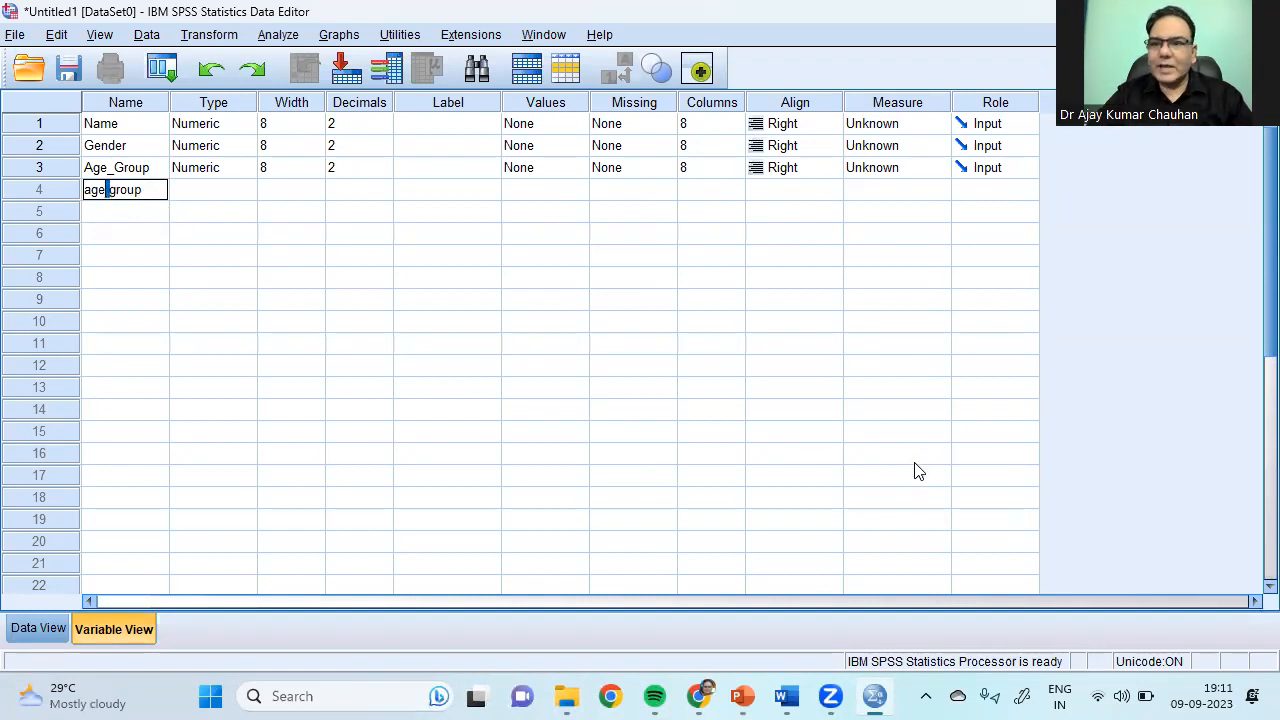
{"action": "key", "text": "Return"}
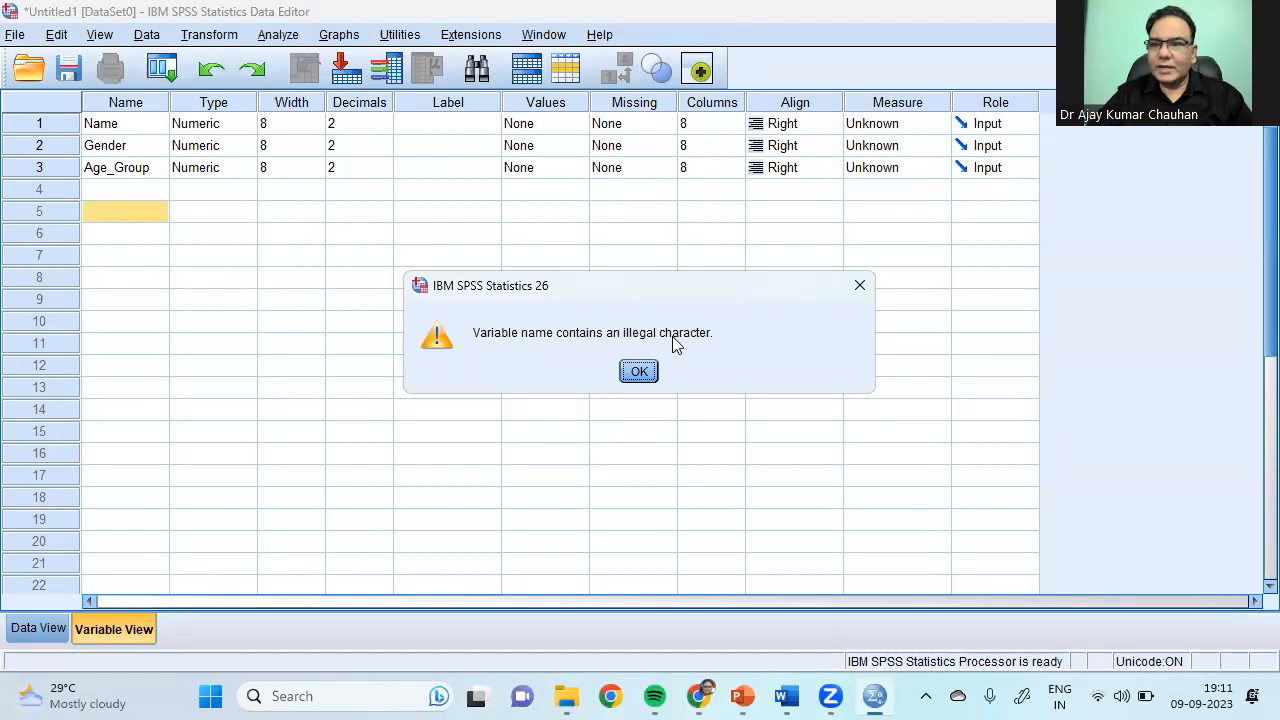
{"action": "left_click", "coordinate": [639, 372]}
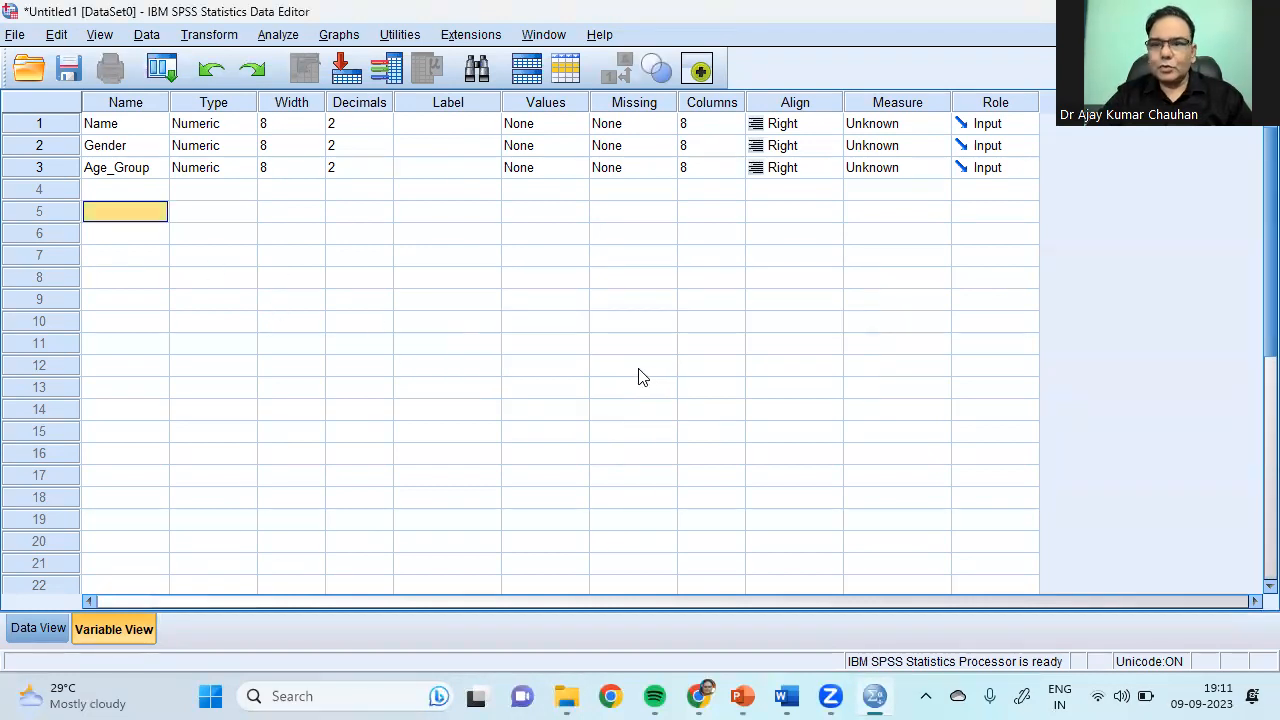
Step: Name the fourth variable Facebook
{"action": "left_click", "coordinate": [150, 190]}
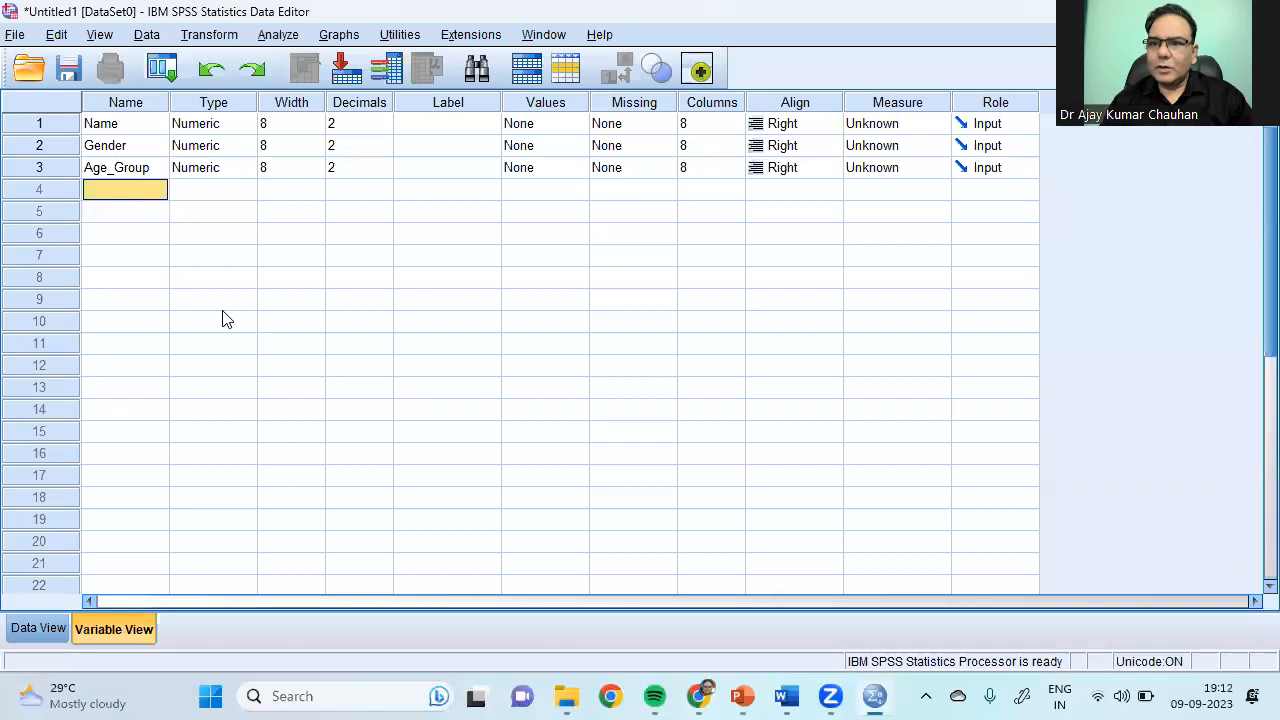
{"action": "type", "text": "Facebook"}
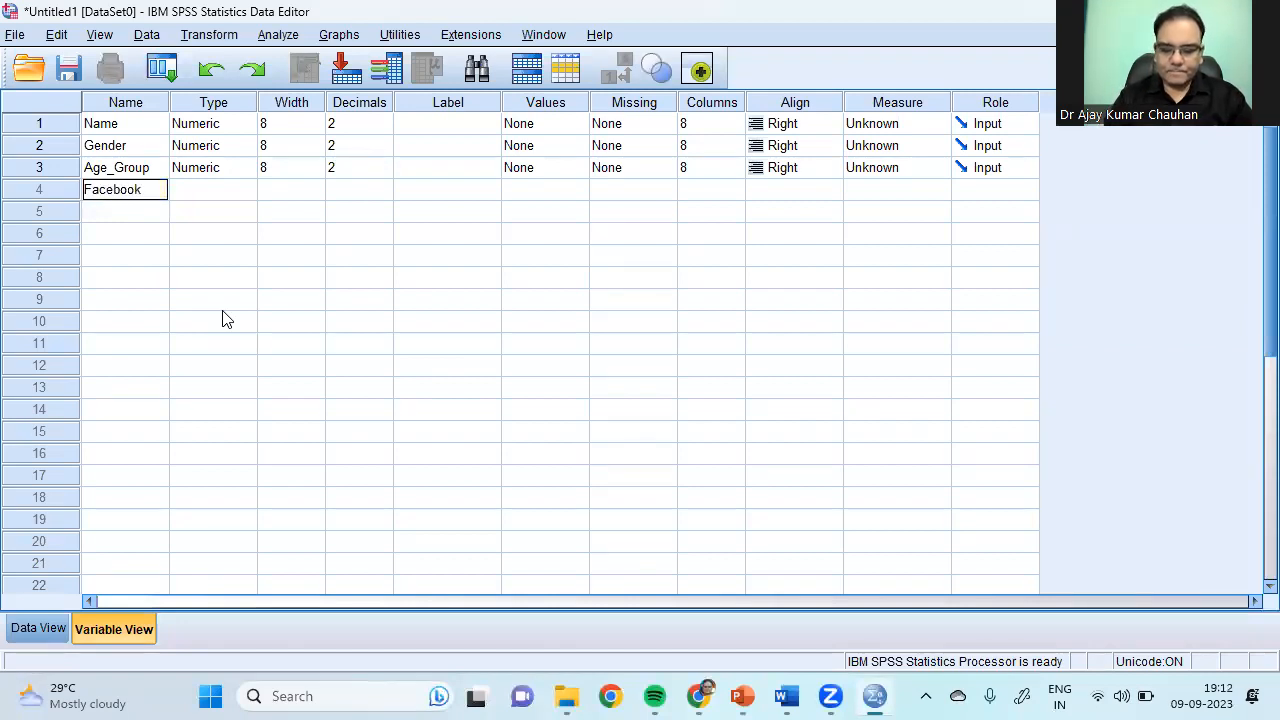
{"action": "key", "text": "Return"}
Step: Add Instagram and Linkedin as variables 5 and 6
{"action": "type", "text": "In"}
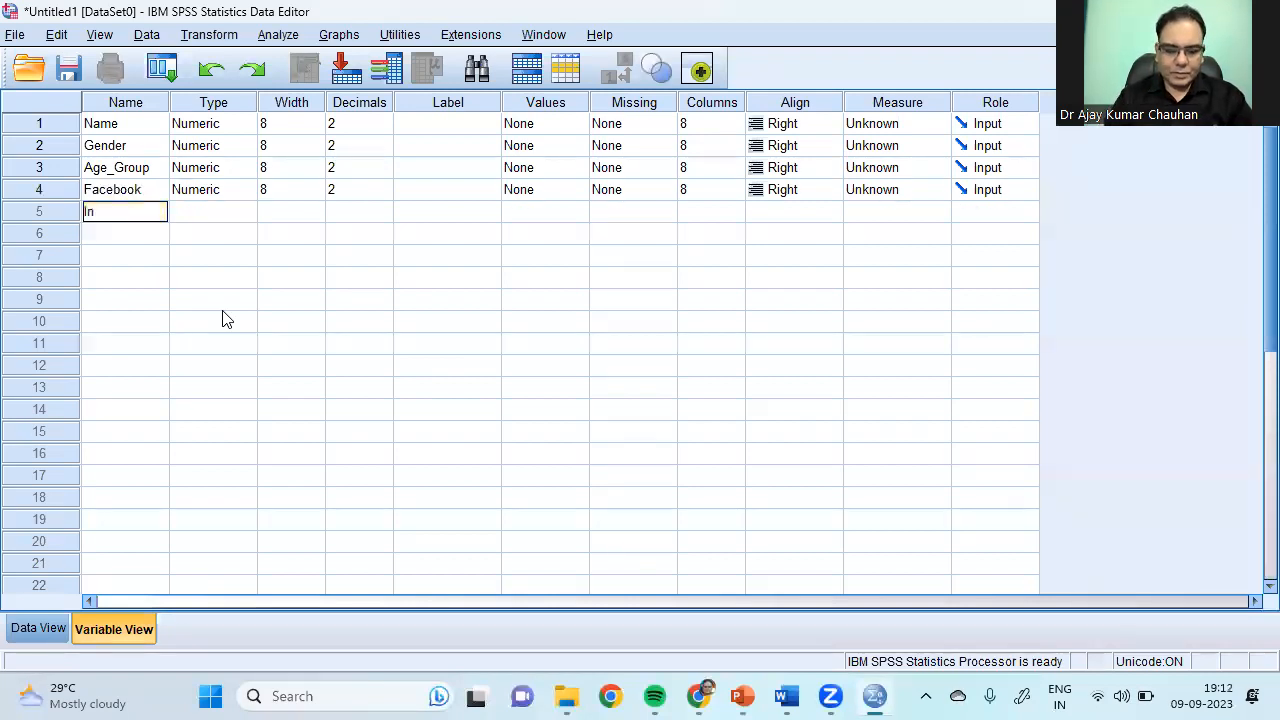
{"action": "type", "text": "stagtram"}
{"action": "key", "text": "Return"}
{"action": "type", "text": "Linkedin"}
{"action": "key", "text": "Return"}
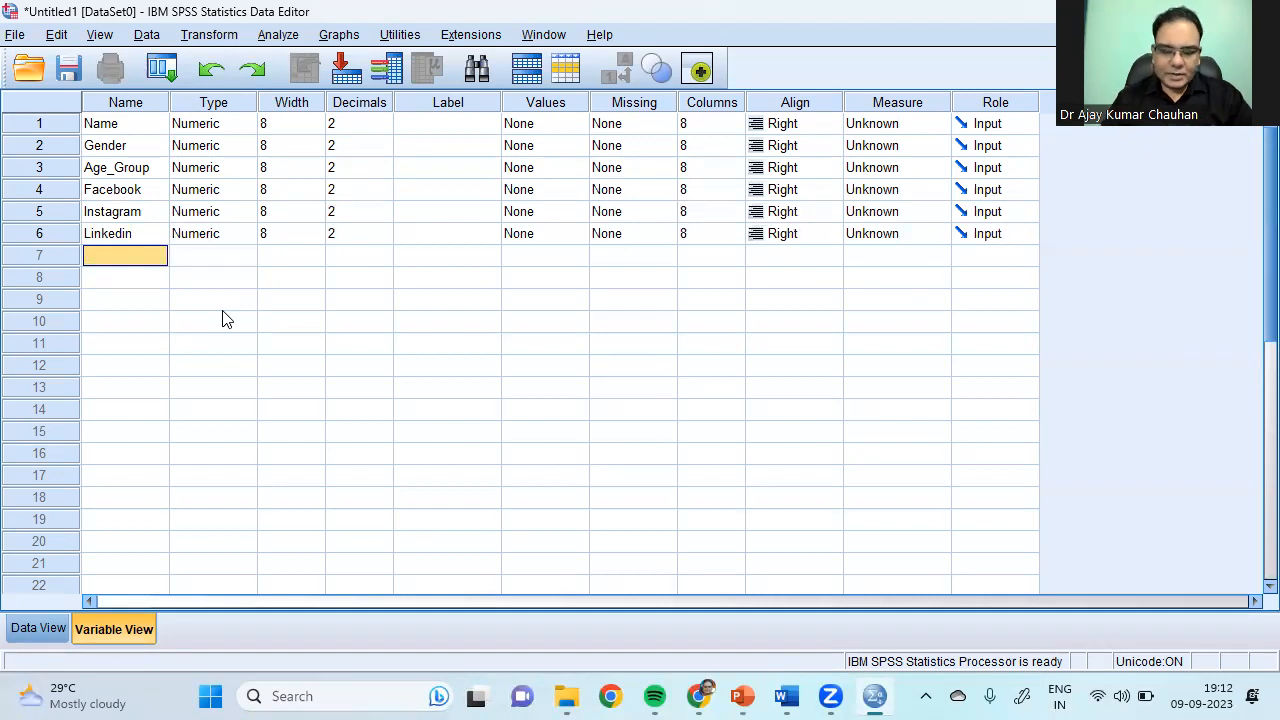
Step: Add Motivation, Happy and Publications as variables 7 to 9
{"action": "type", "text": "S"}
{"action": "key", "text": "BackSpace"}
{"action": "type", "text": "Motivation"}
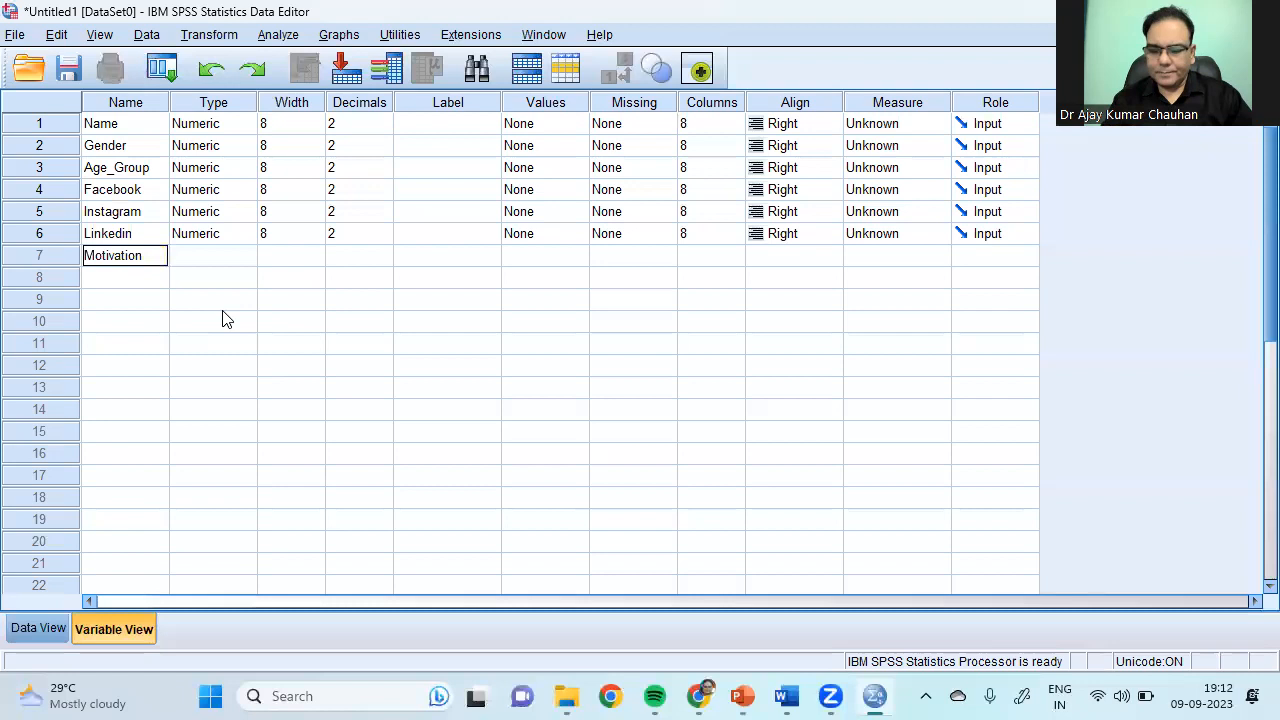
{"action": "key", "text": "Return"}
{"action": "type", "text": "Hap"}
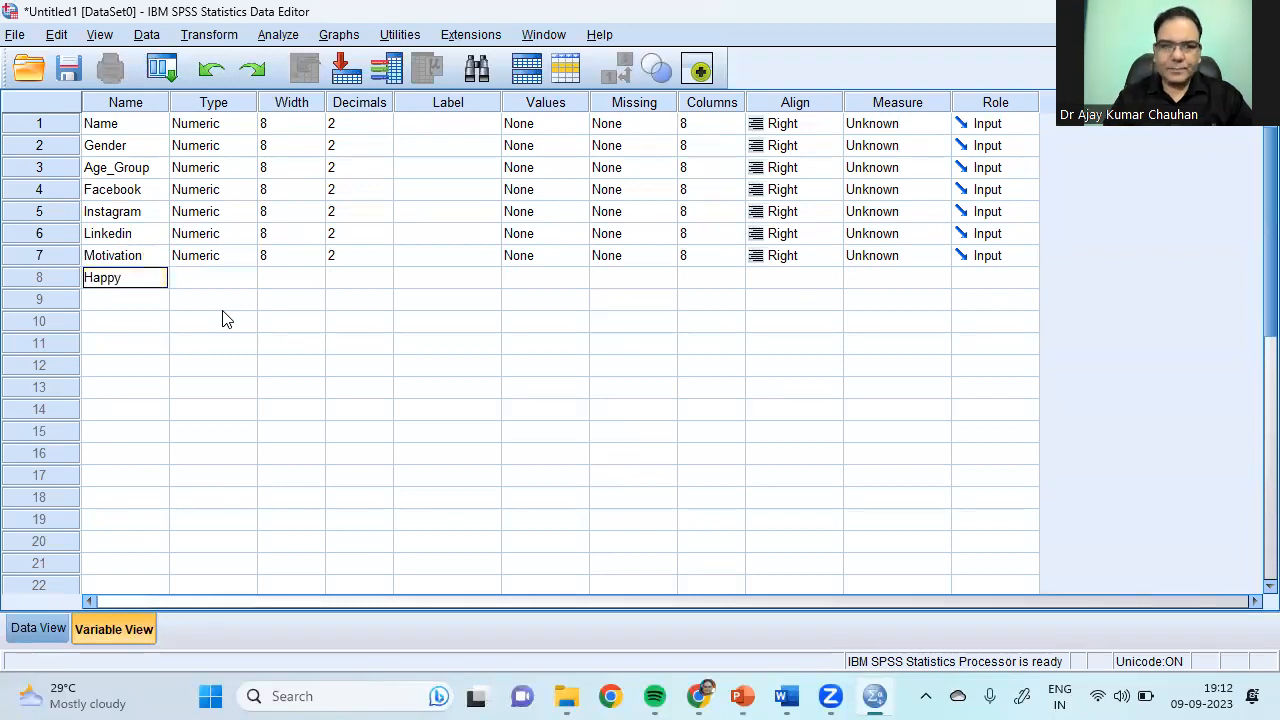
{"action": "type", "text": "py"}
{"action": "key", "text": "Return"}
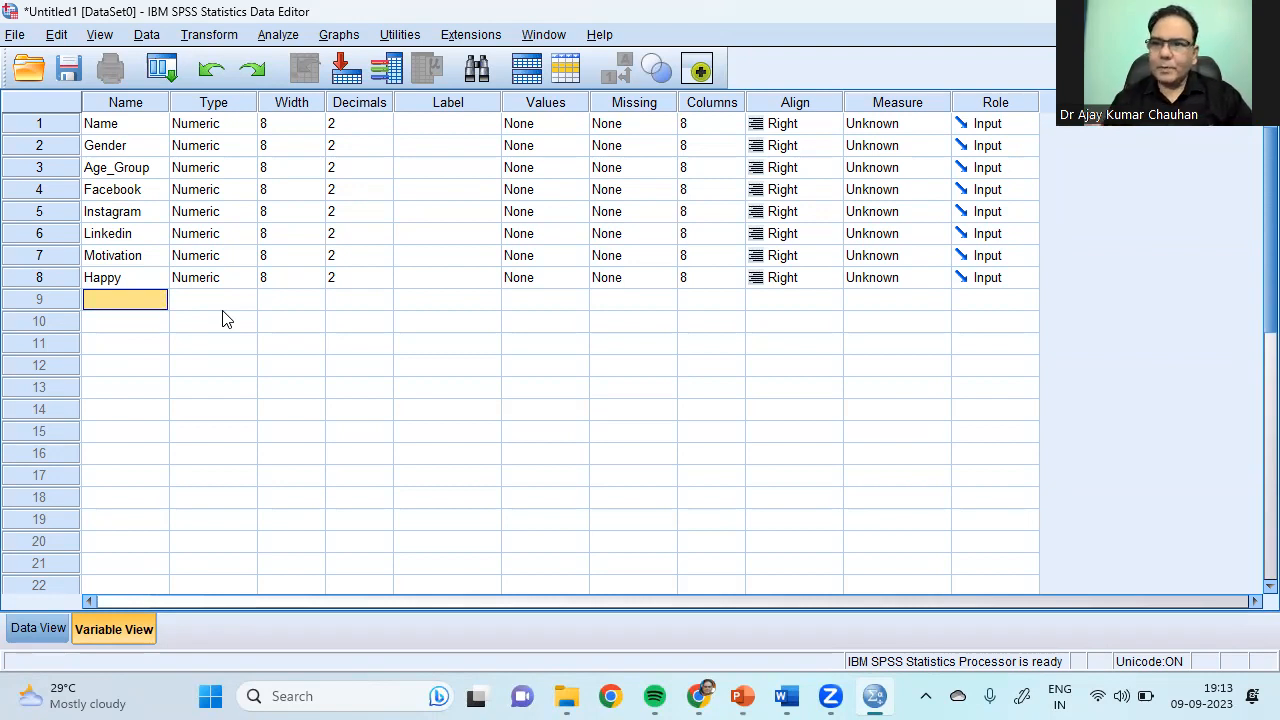
{"action": "type", "text": "Pu"}
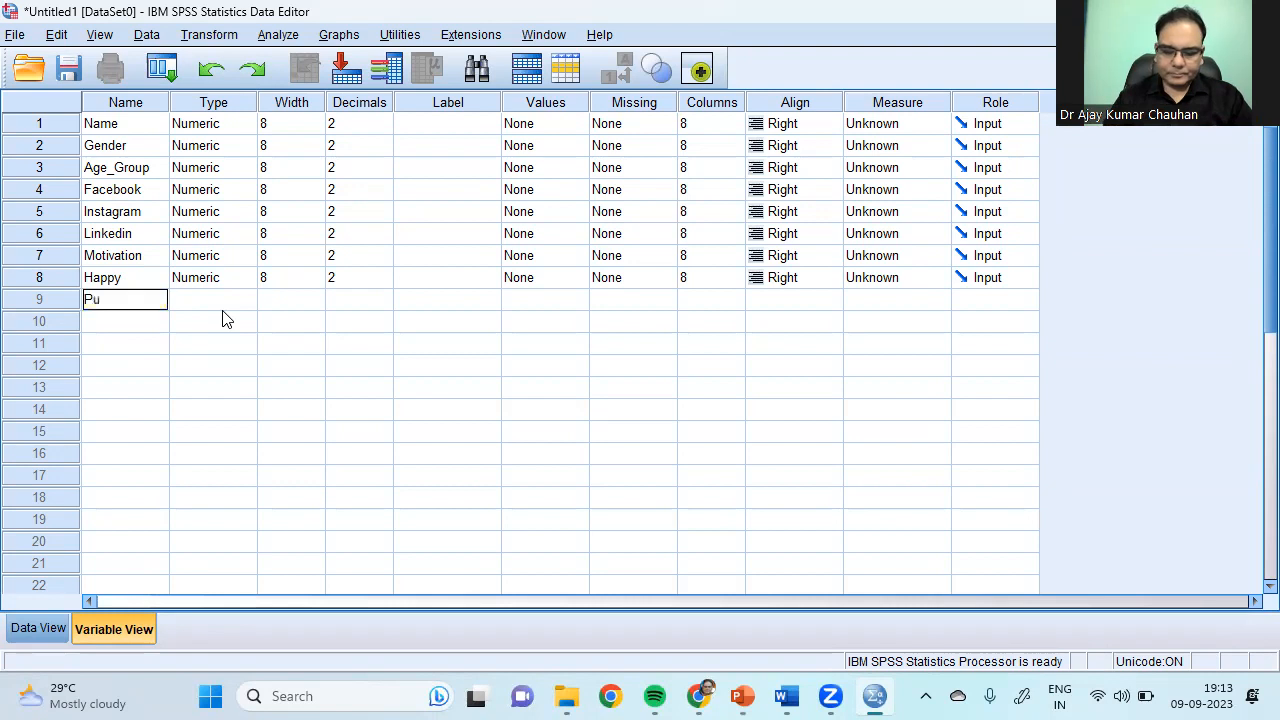
{"action": "type", "text": "blications"}
{"action": "key", "text": "Return"}
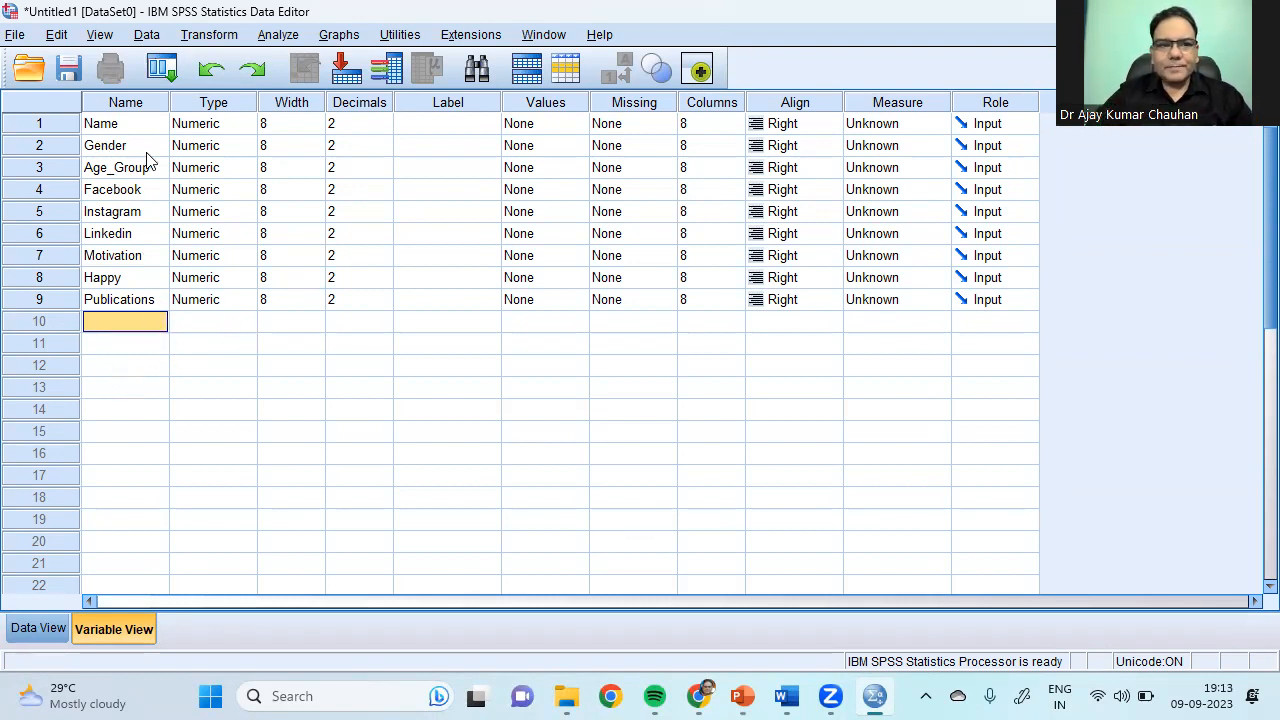
{"action": "left_click", "coordinate": [199, 128]}
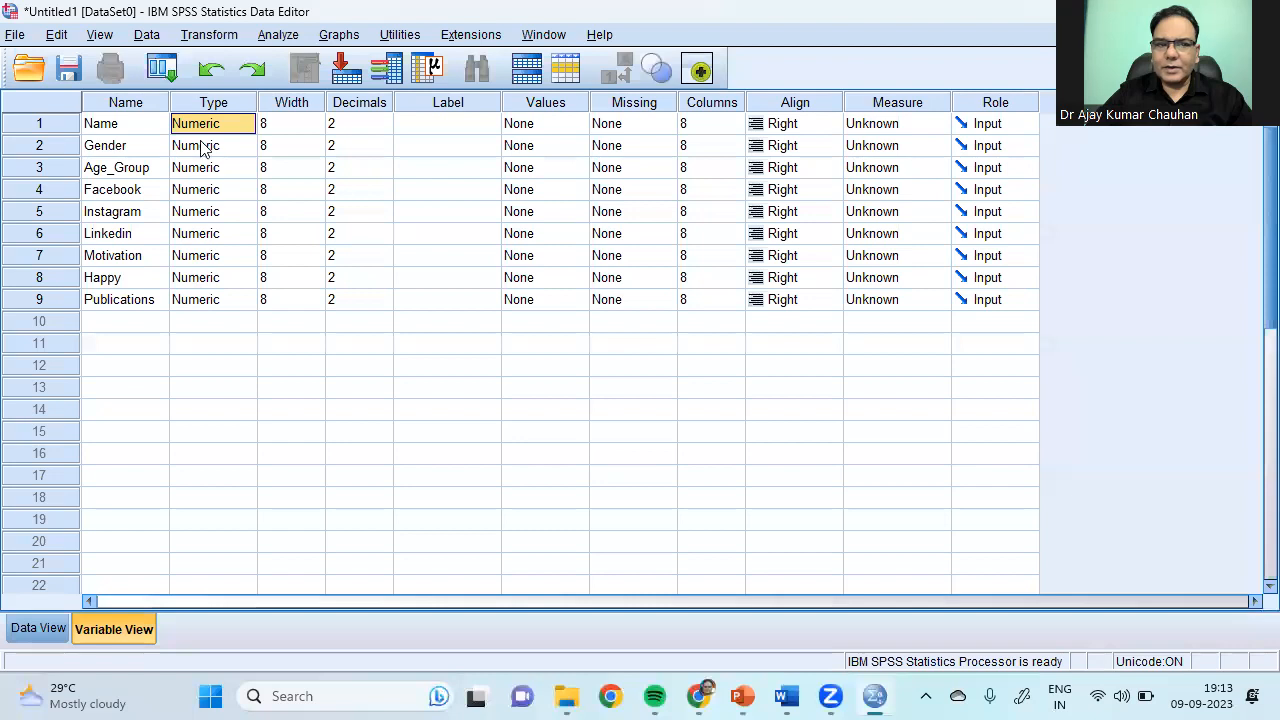
Step: Change the Name variable's type from Numeric to String
{"action": "left_click", "coordinate": [102, 126]}
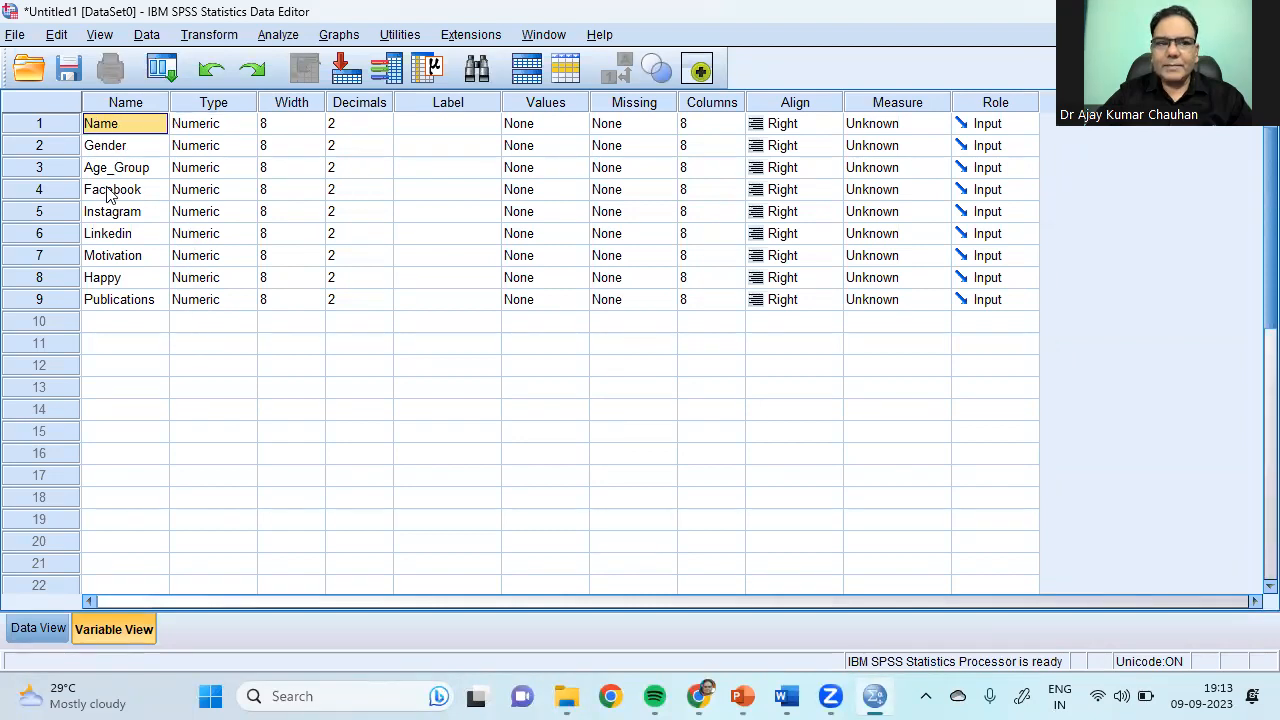
{"action": "double_click", "coordinate": [247, 130]}
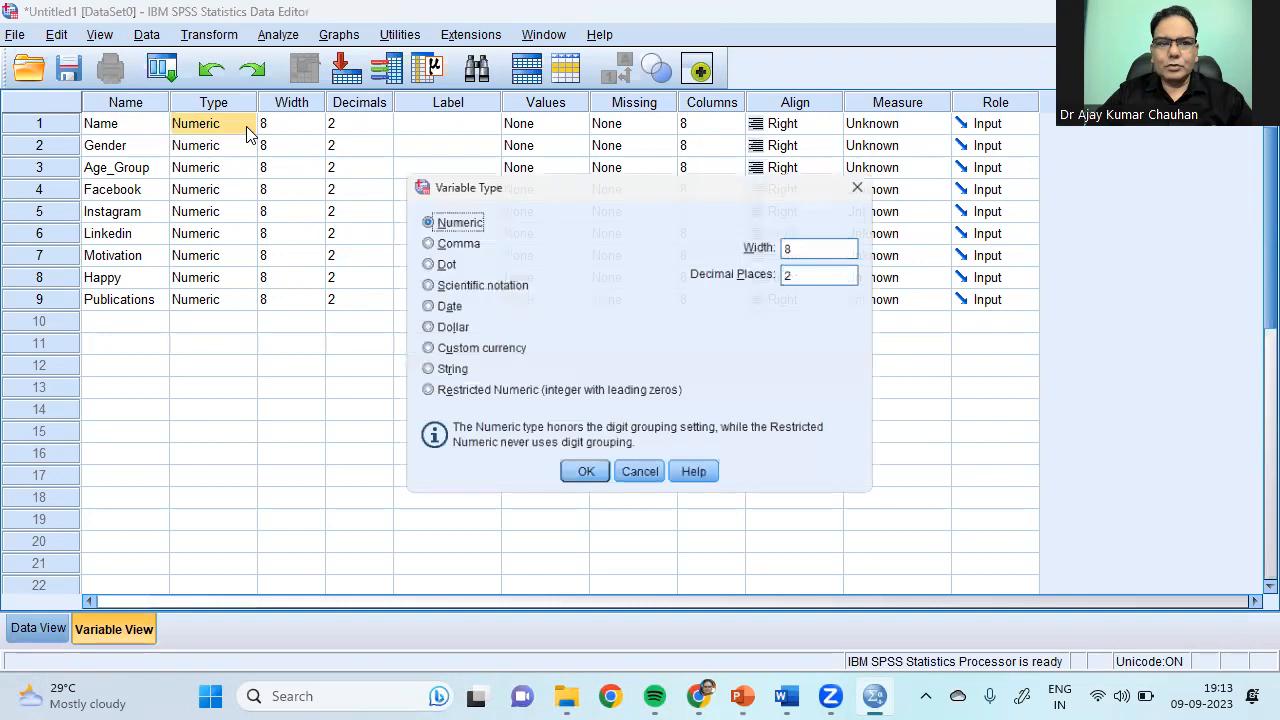
{"action": "left_click", "coordinate": [428, 374]}
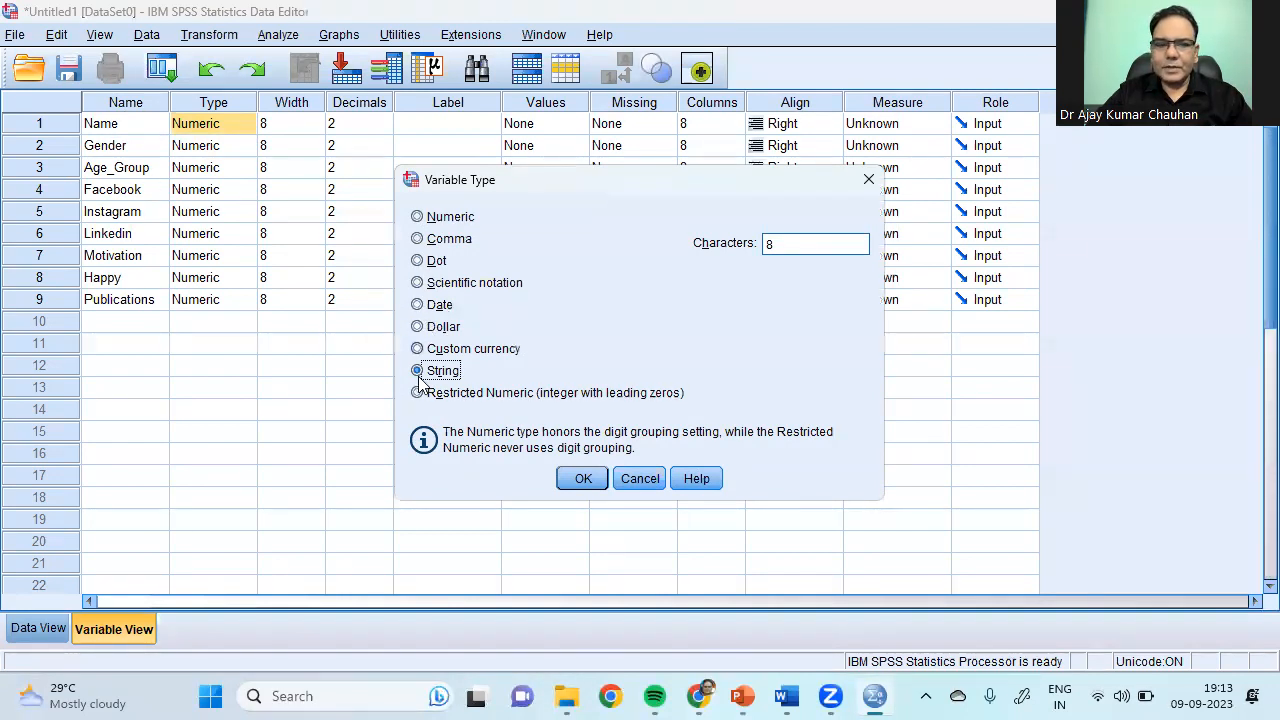
{"action": "left_click", "coordinate": [582, 478]}
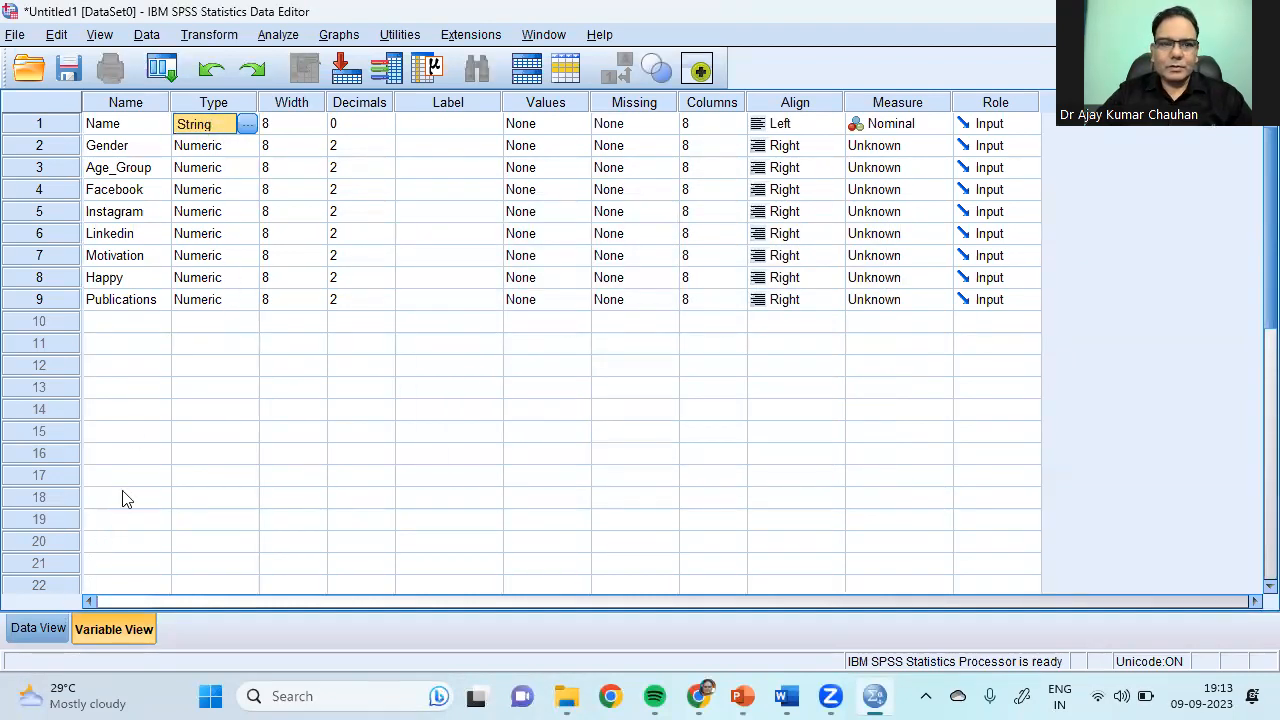
{"action": "left_click", "coordinate": [132, 126]}
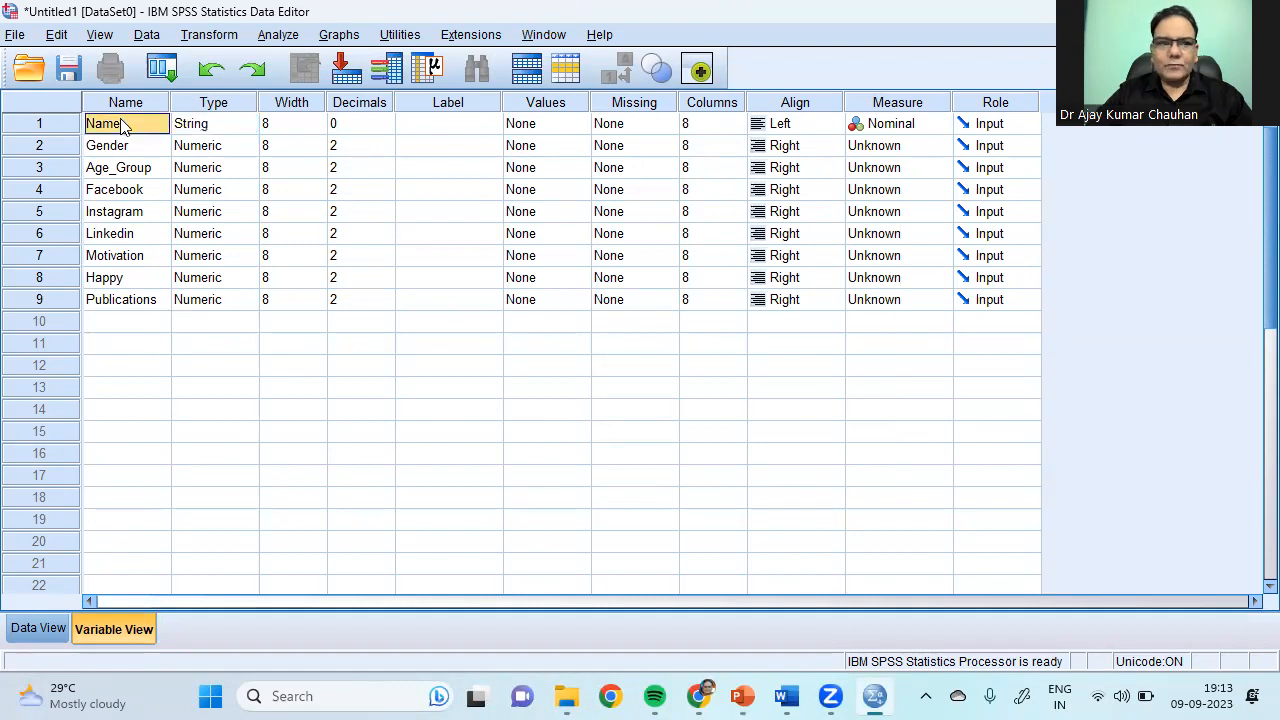
{"action": "left_click", "coordinate": [70, 125]}
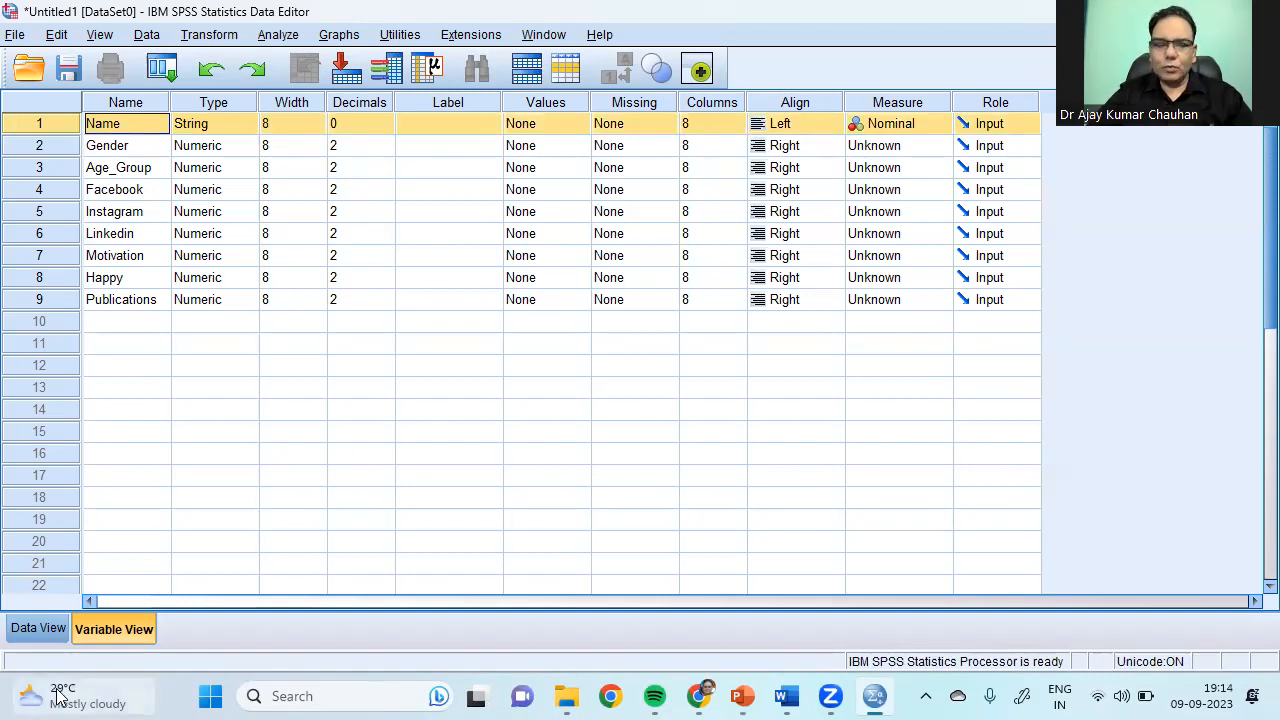
Step: In Data View, enter the first four respondents' names in rows 1–4 of Name
{"action": "left_click", "coordinate": [32, 636]}
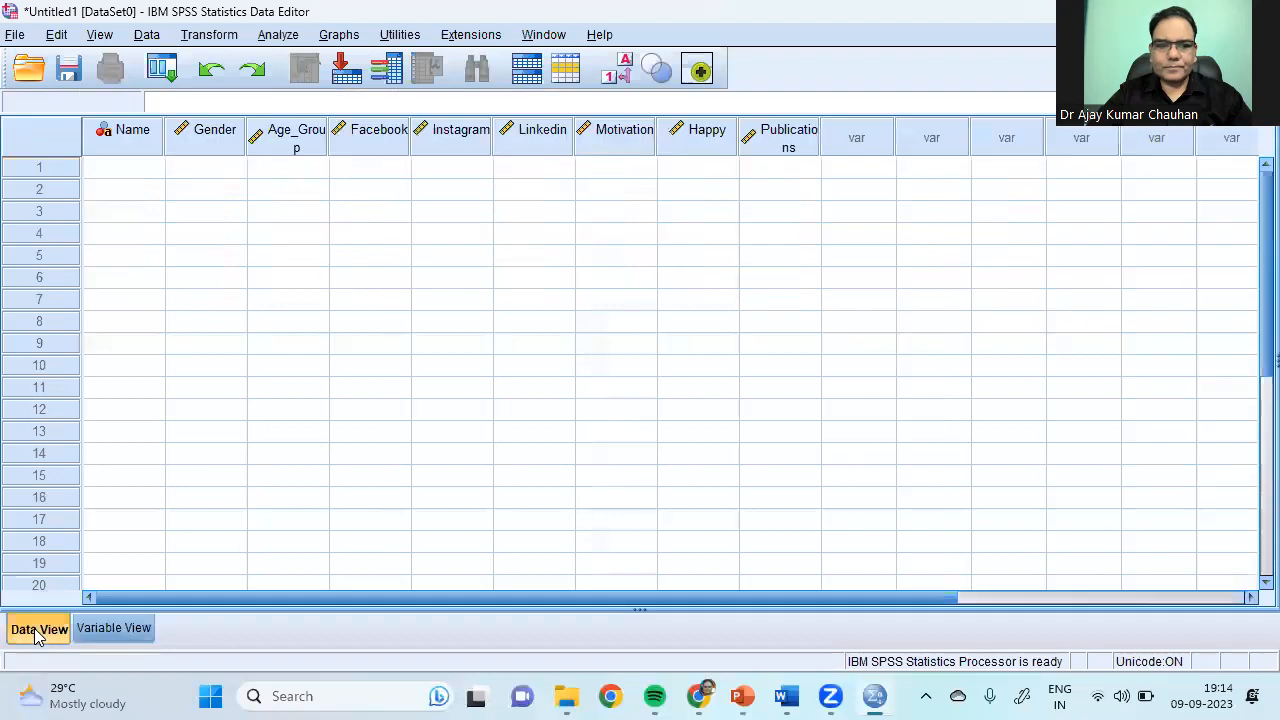
{"action": "left_click", "coordinate": [143, 168]}
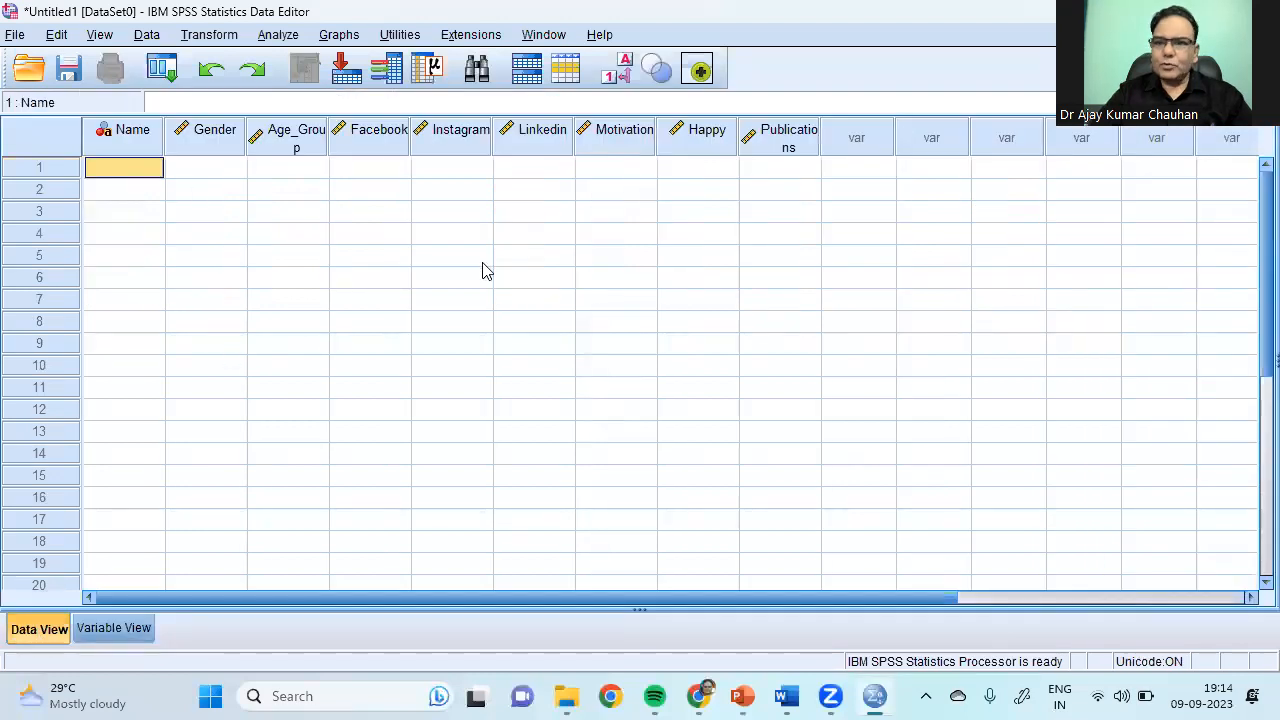
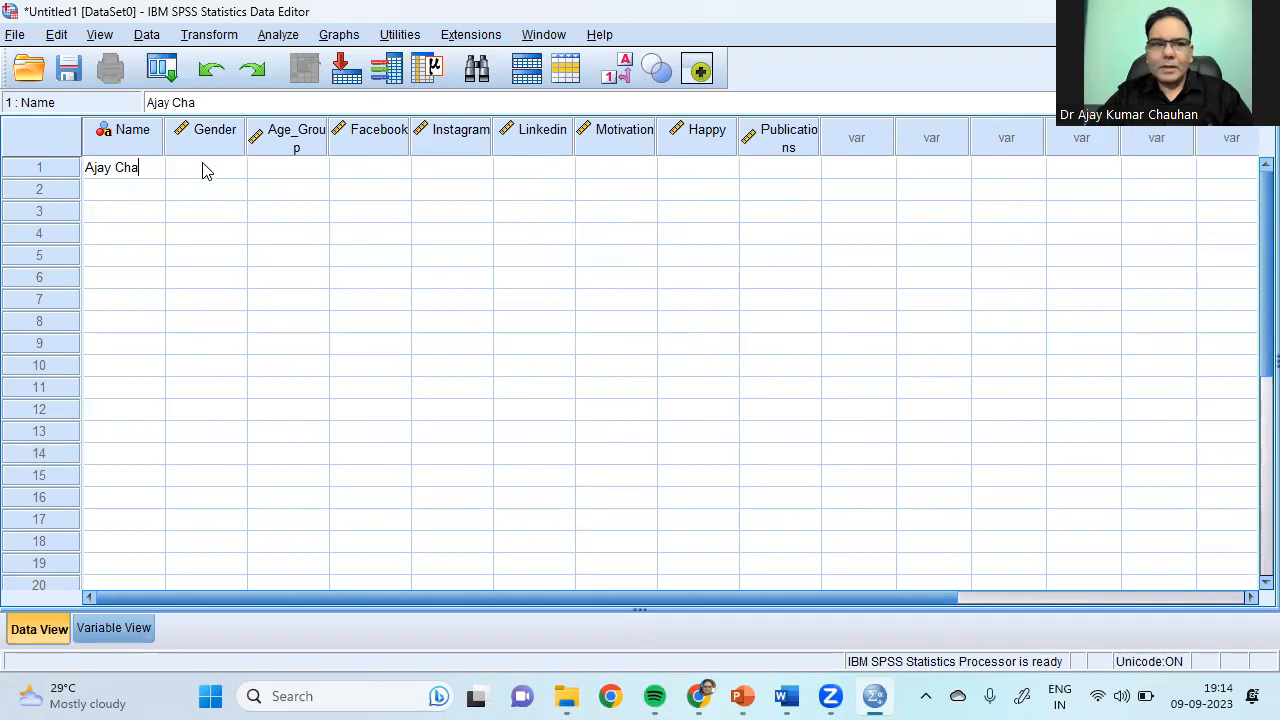
{"action": "left_click", "coordinate": [124, 193]}
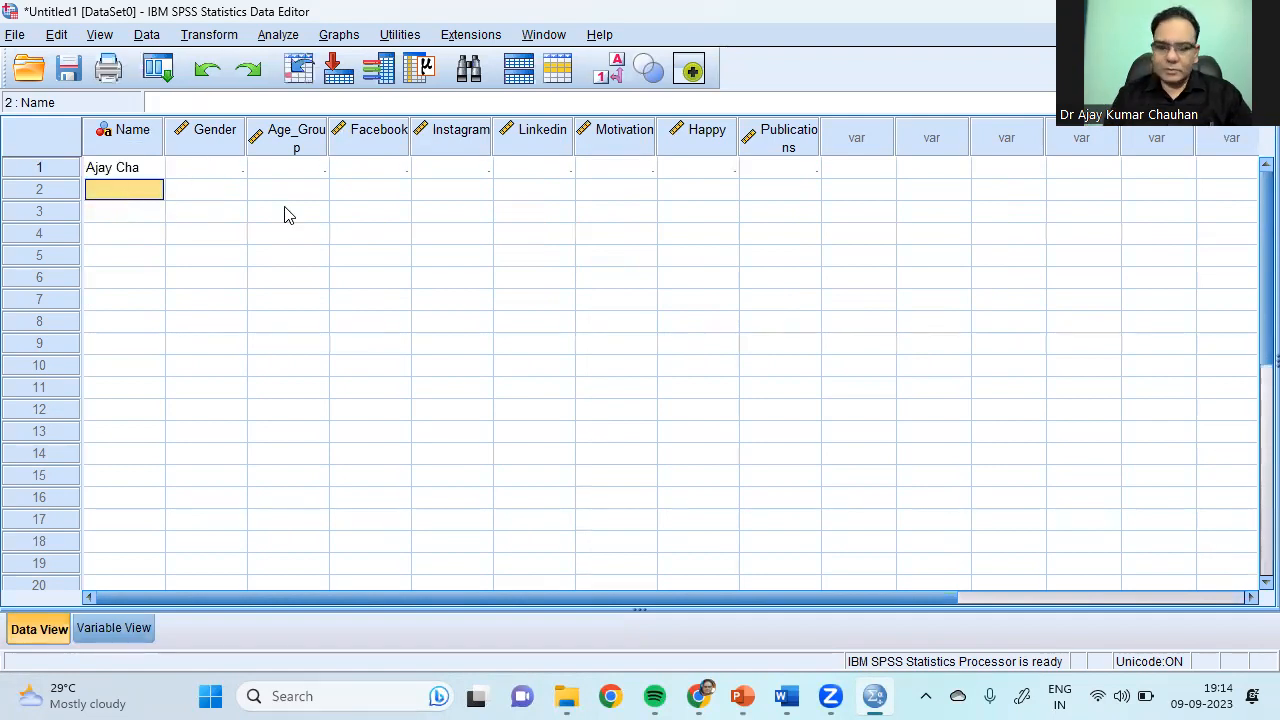
{"action": "type", "text": "Sita"}
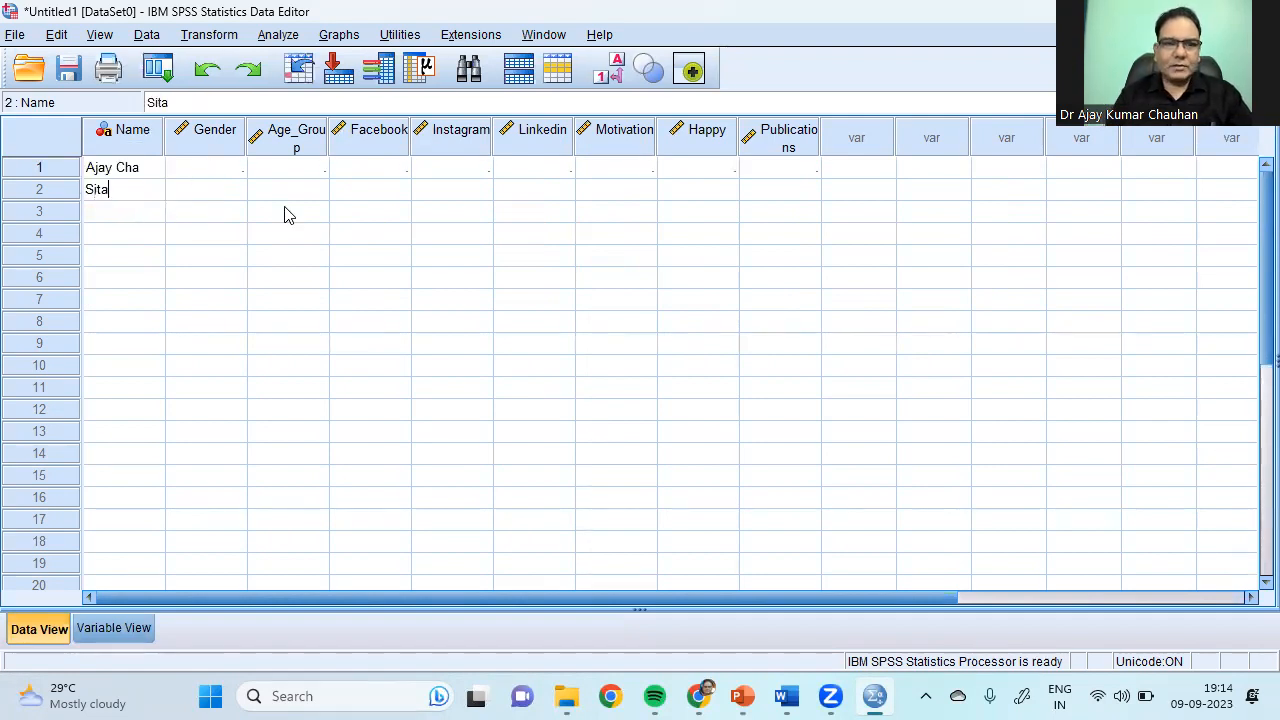
{"action": "key", "text": "Return"}
{"action": "type", "text": "Radha"}
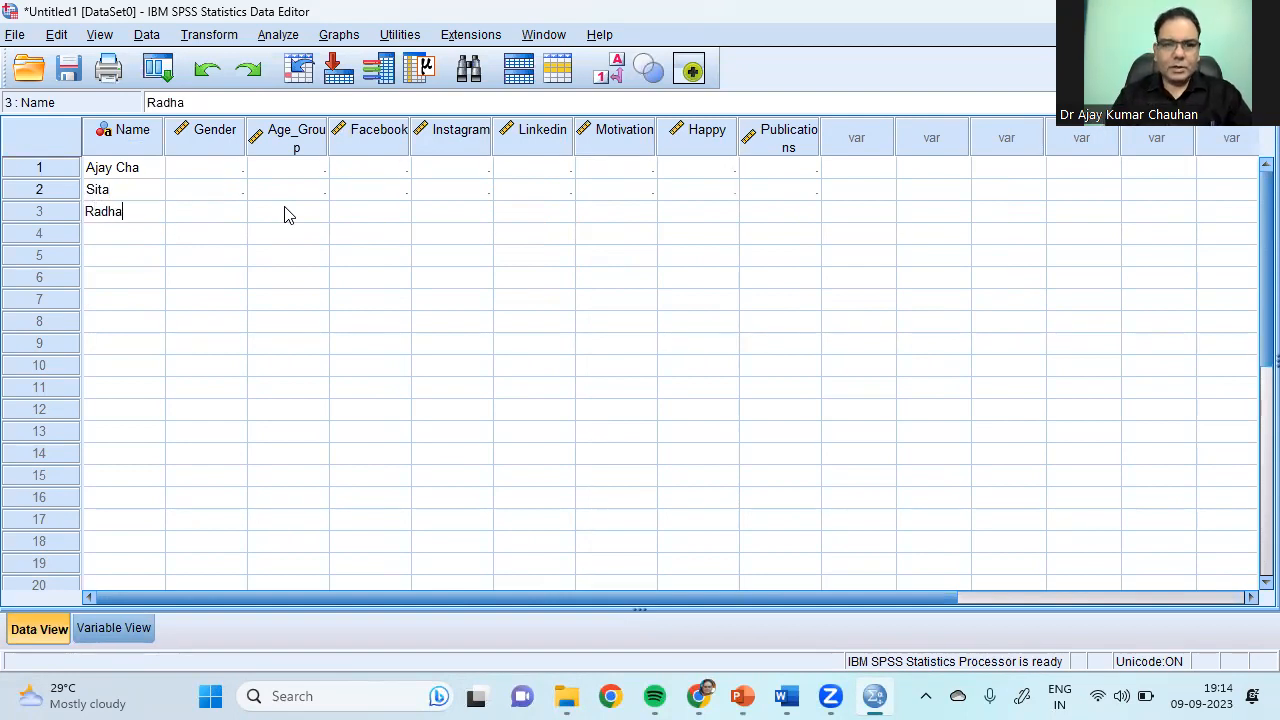
{"action": "key", "text": "Return"}
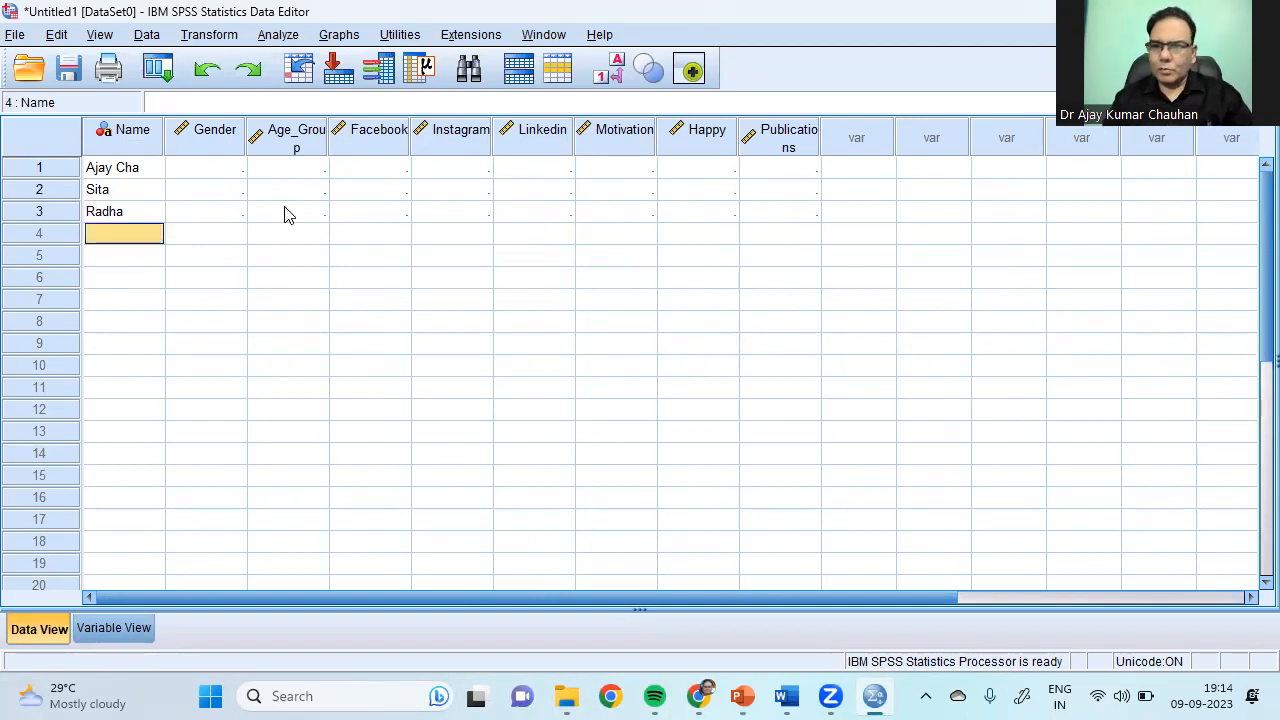
{"action": "type", "text": "Kishan"}
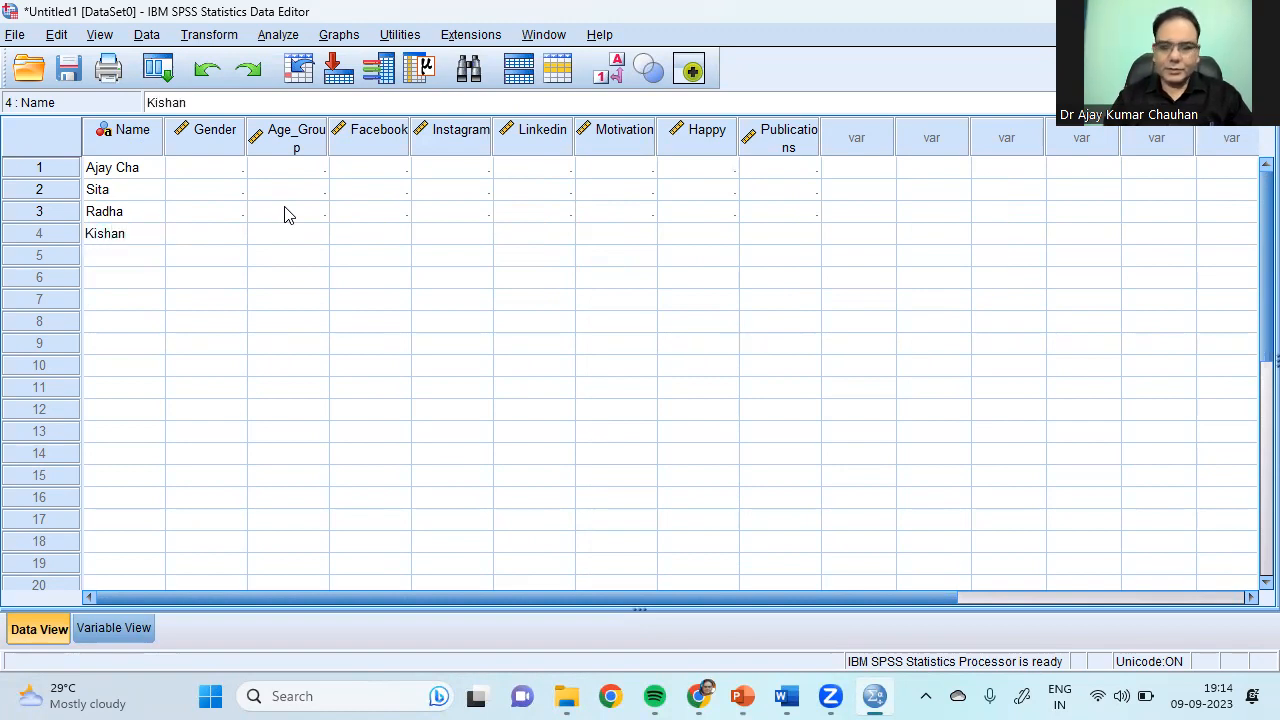
{"action": "key", "text": "Return"}
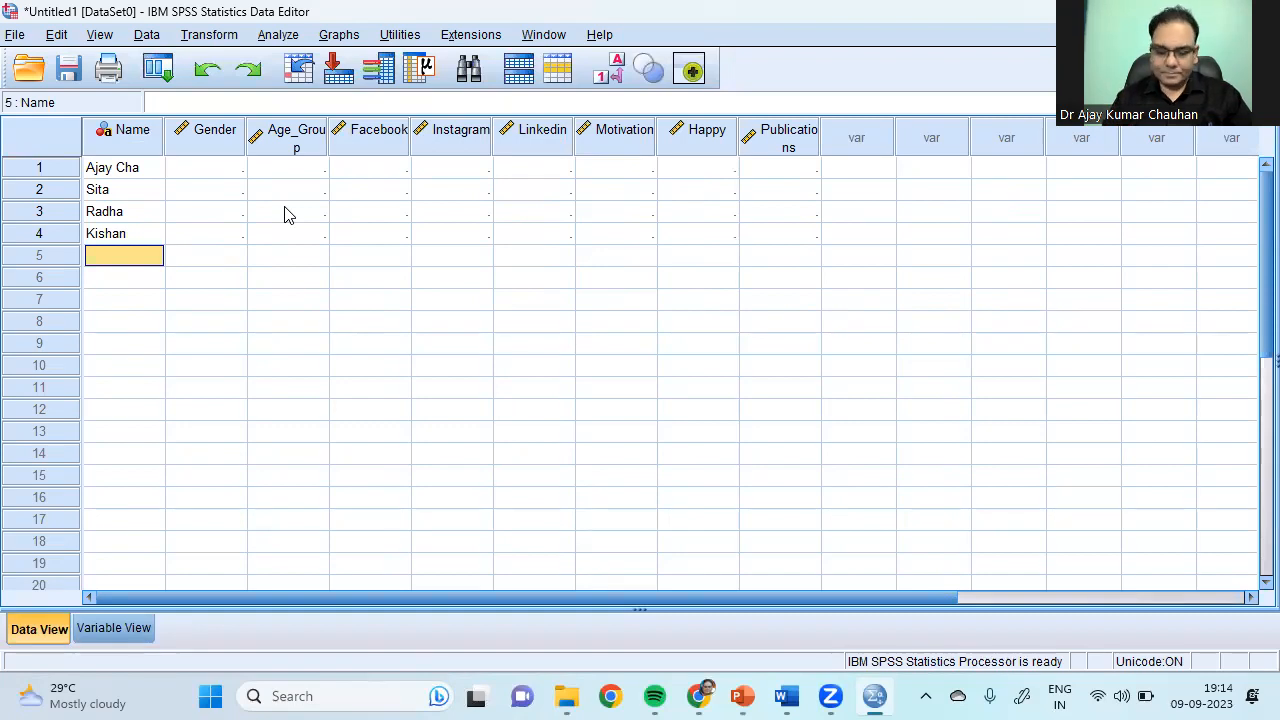
Step: Enter the fifth and sixth respondents' names, glancing at Variable View in between
{"action": "type", "text": "Manmohan"}
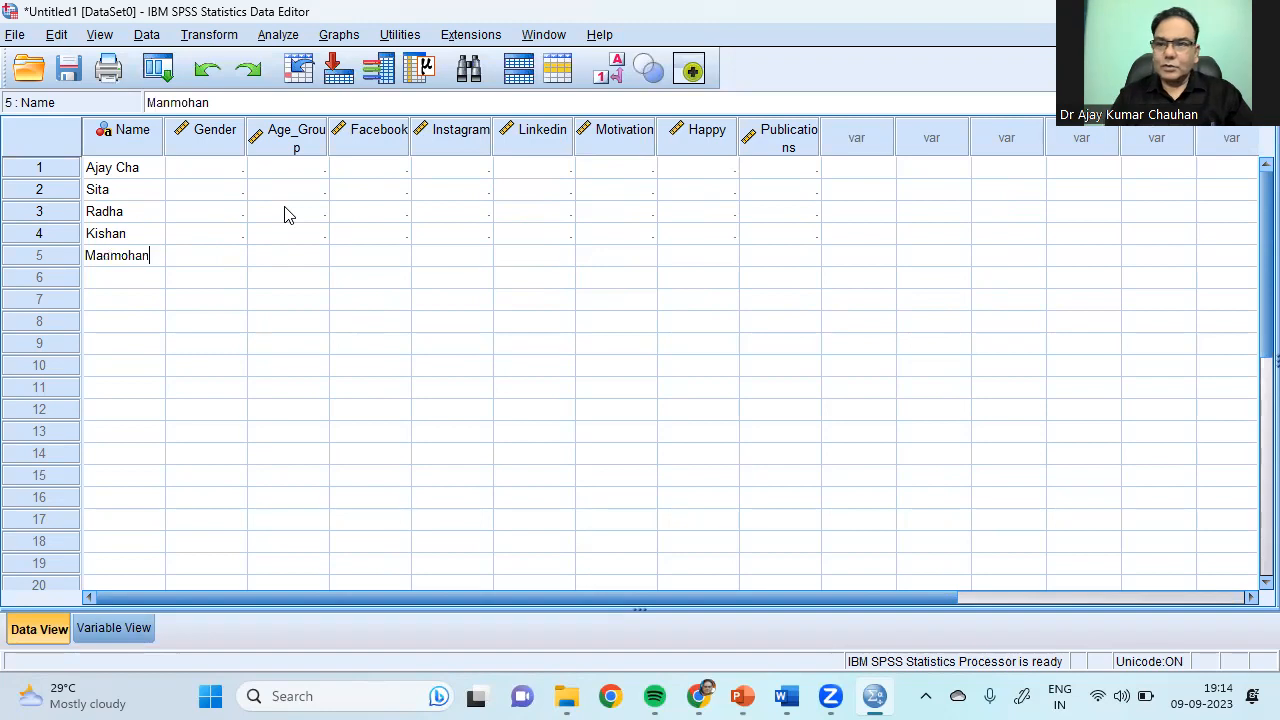
{"action": "left_click", "coordinate": [105, 630]}
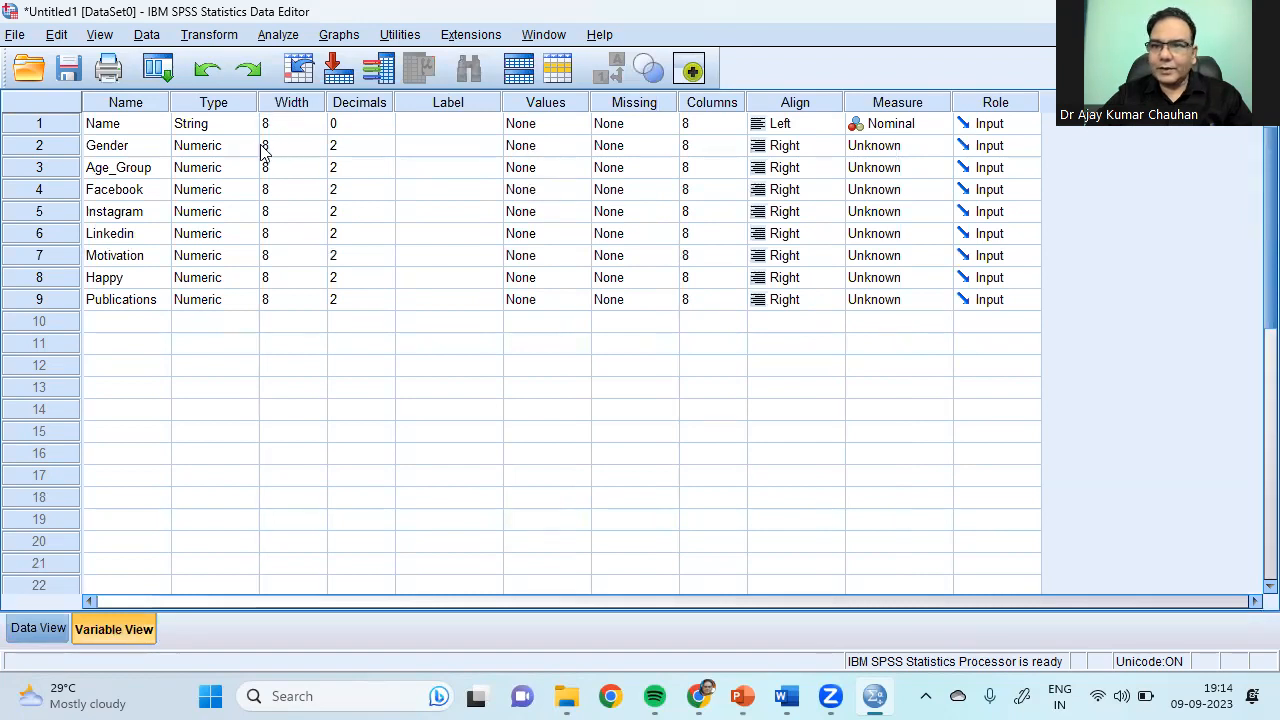
{"action": "left_click", "coordinate": [38, 628]}
{"action": "left_click", "coordinate": [102, 284]}
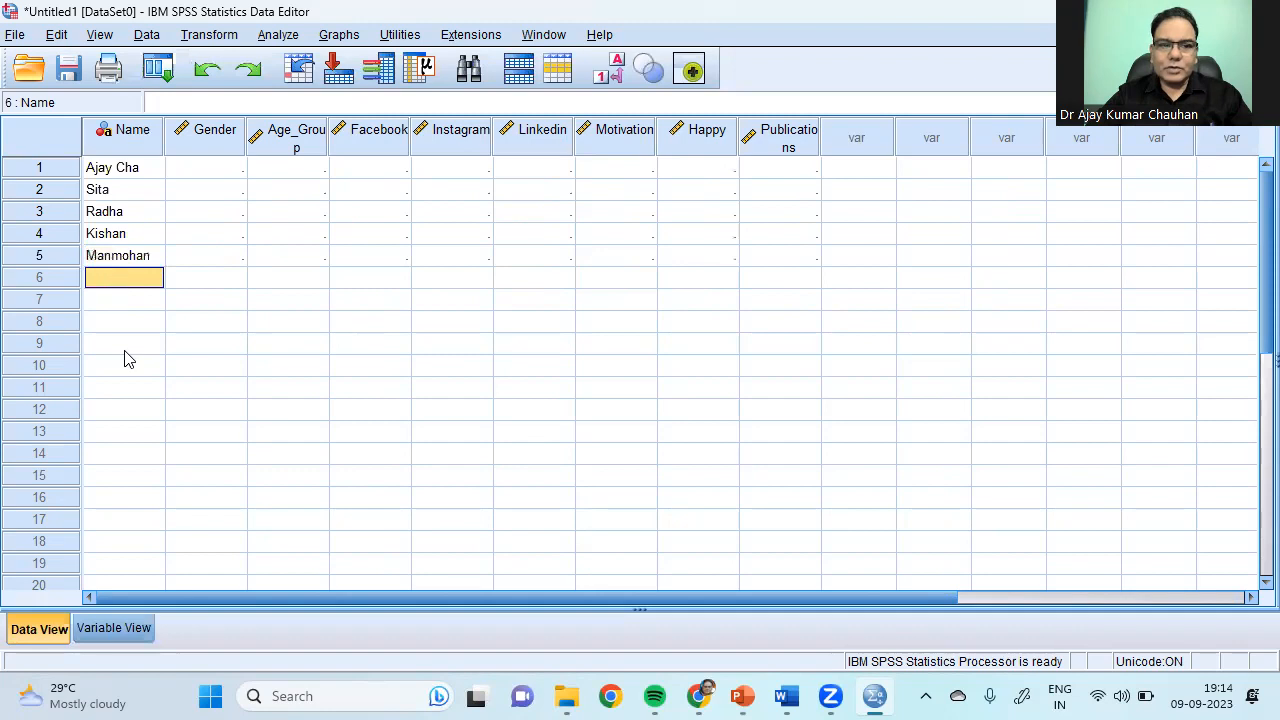
{"action": "type", "text": "a"}
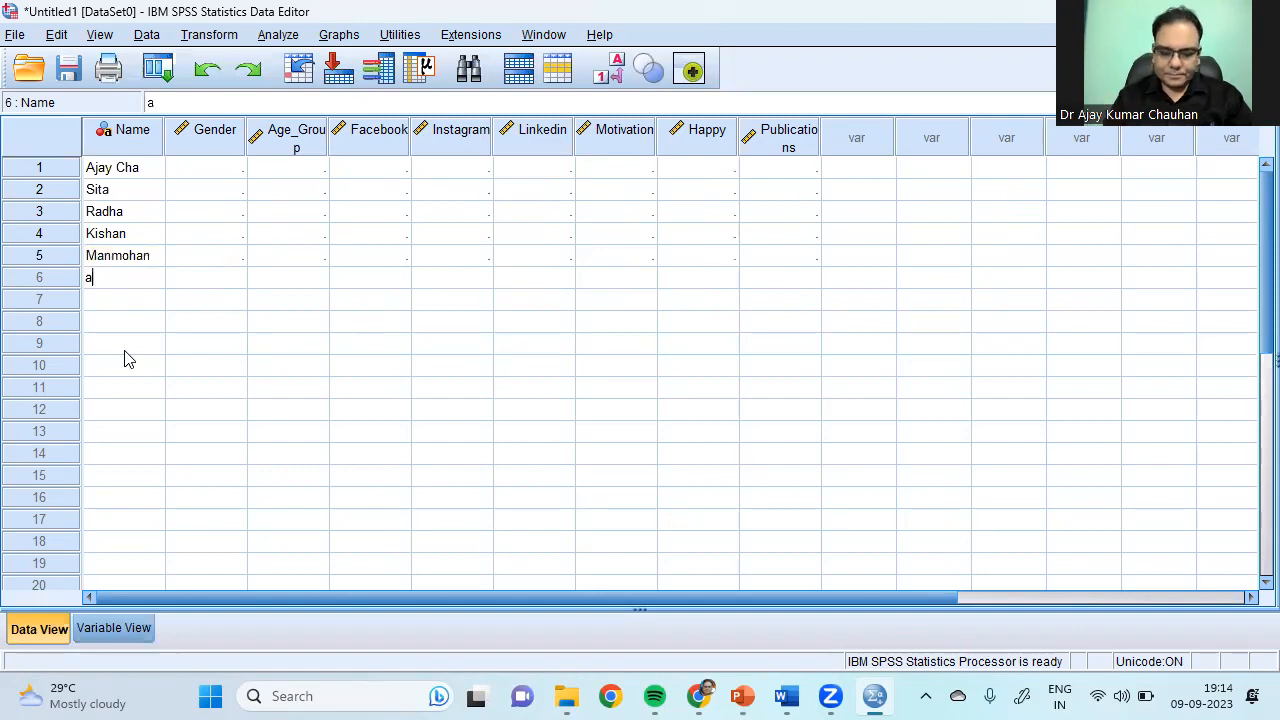
{"action": "type", "text": "mitabh"}
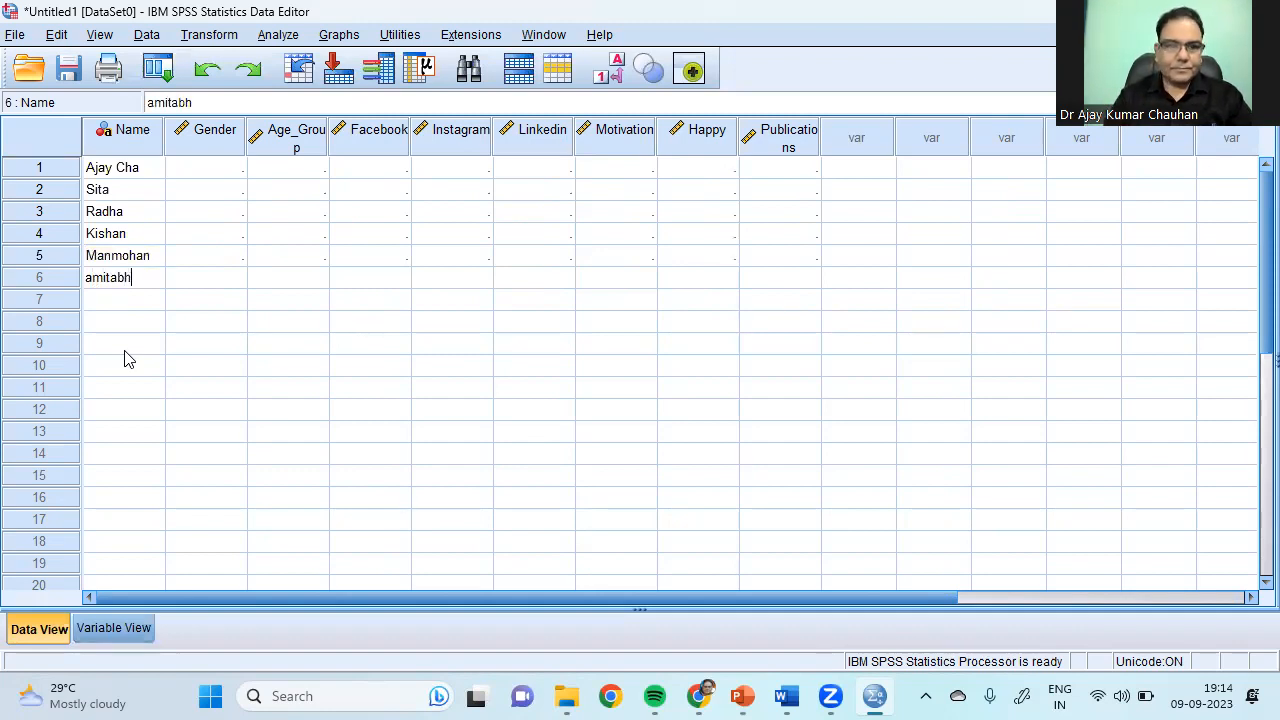
{"action": "type", "text": "b"}
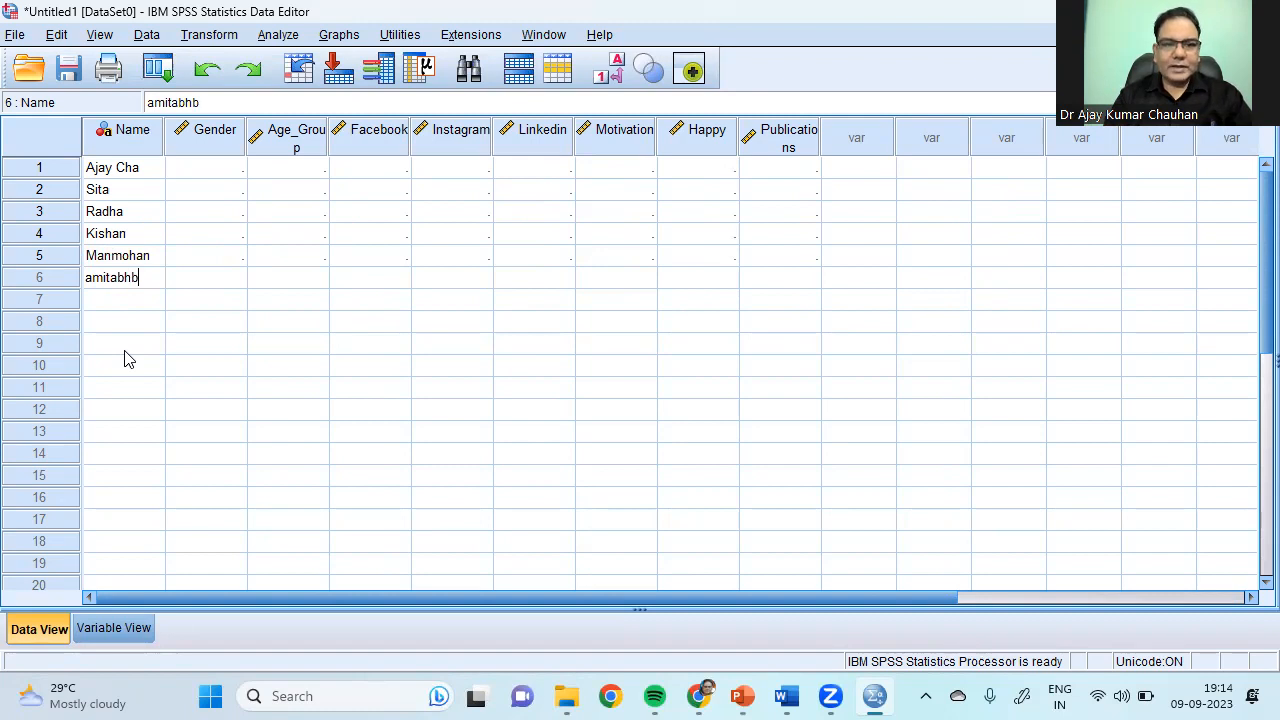
{"action": "key", "text": "BackSpace"}
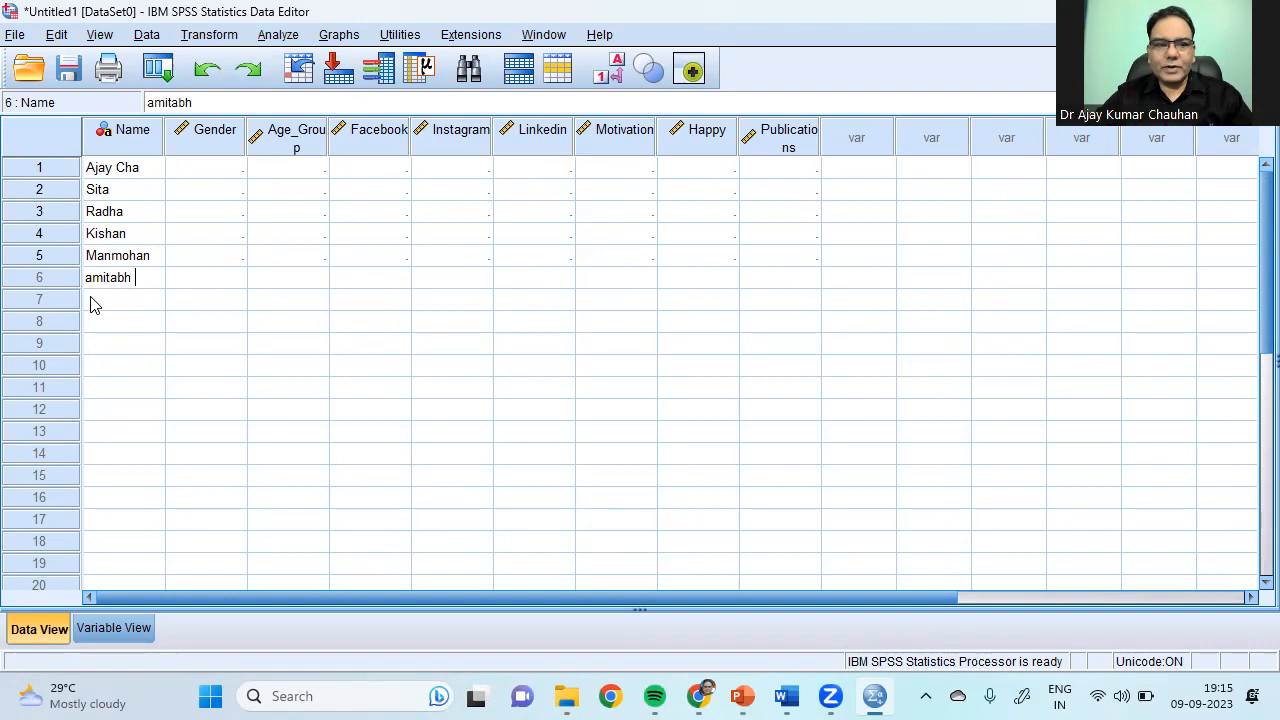
Step: Raise the Name variable's width to 17 in Variable View
{"action": "left_click", "coordinate": [113, 626]}
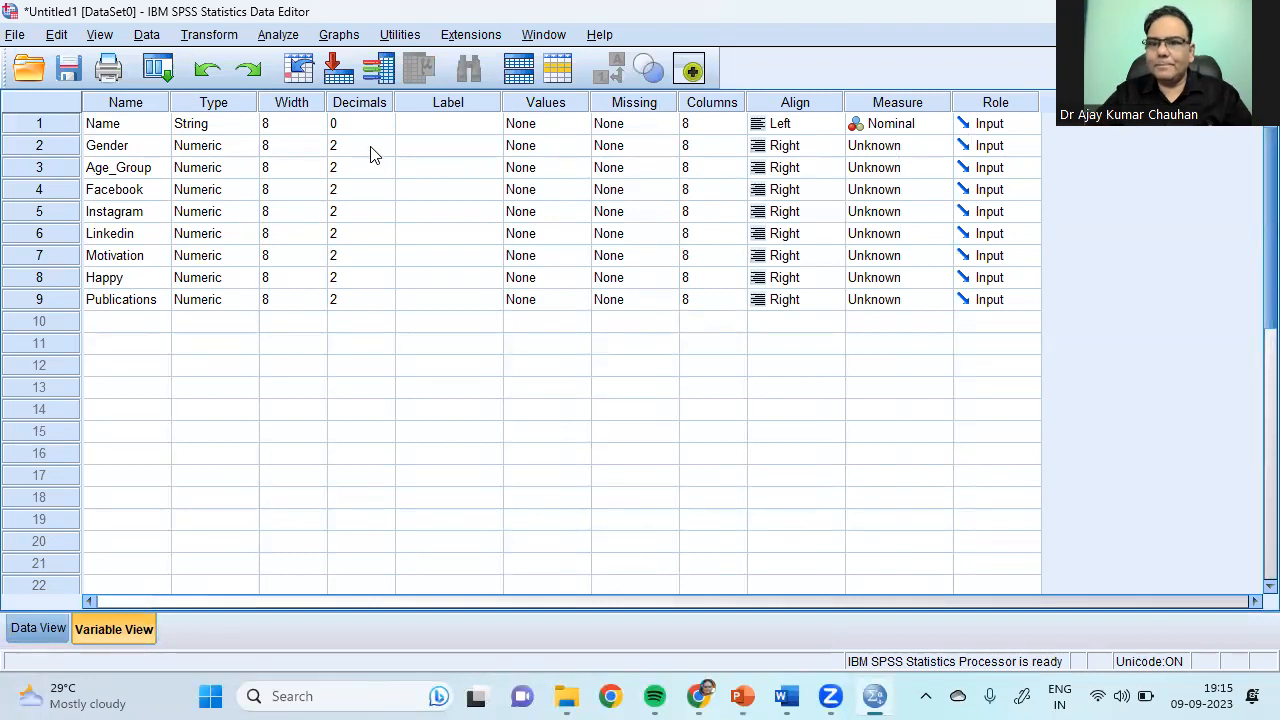
{"action": "left_click", "coordinate": [316, 122]}
{"action": "left_click", "coordinate": [318, 119]}
{"action": "left_click", "coordinate": [318, 119]}
{"action": "left_click", "coordinate": [318, 119]}
{"action": "left_click", "coordinate": [318, 119]}
{"action": "left_click", "coordinate": [318, 119]}
{"action": "left_click", "coordinate": [318, 119]}
{"action": "left_click", "coordinate": [318, 119]}
{"action": "left_click", "coordinate": [318, 119]}
{"action": "left_click", "coordinate": [318, 119]}
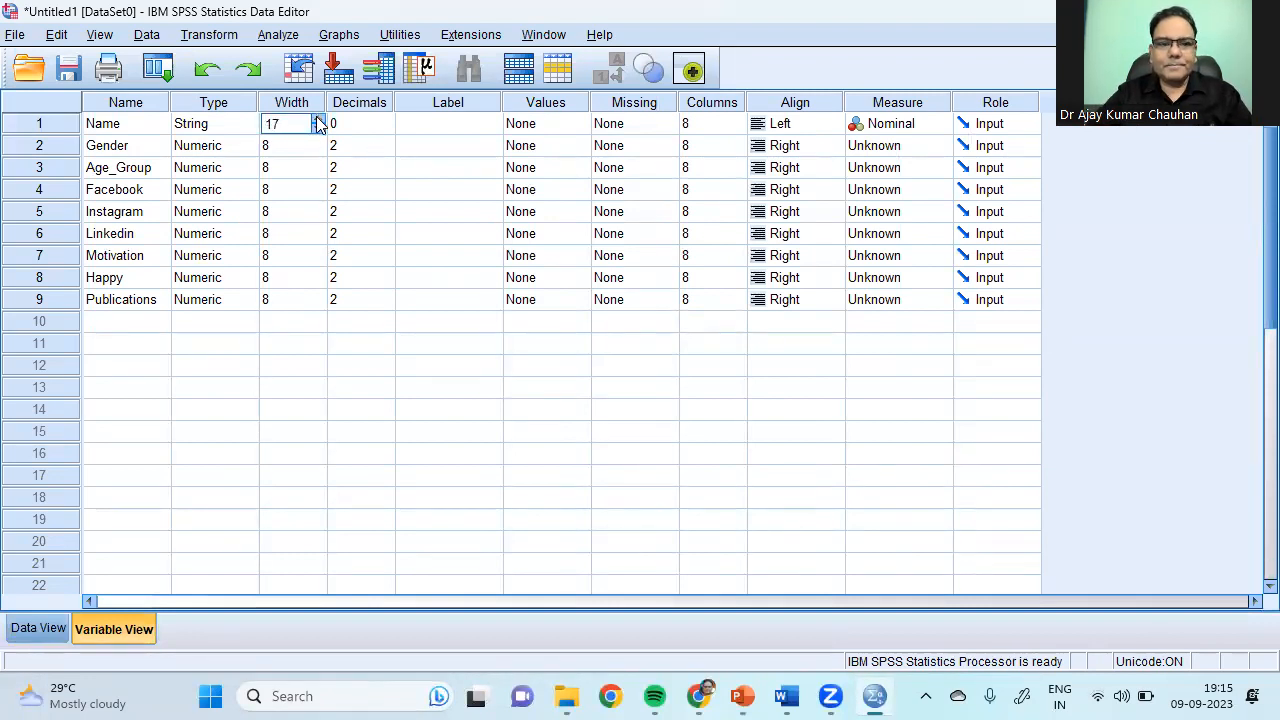
Step: Complete the first respondent's full name and retype the sixth name with a capital letter
{"action": "left_click", "coordinate": [16, 632]}
{"action": "double_click", "coordinate": [145, 172]}
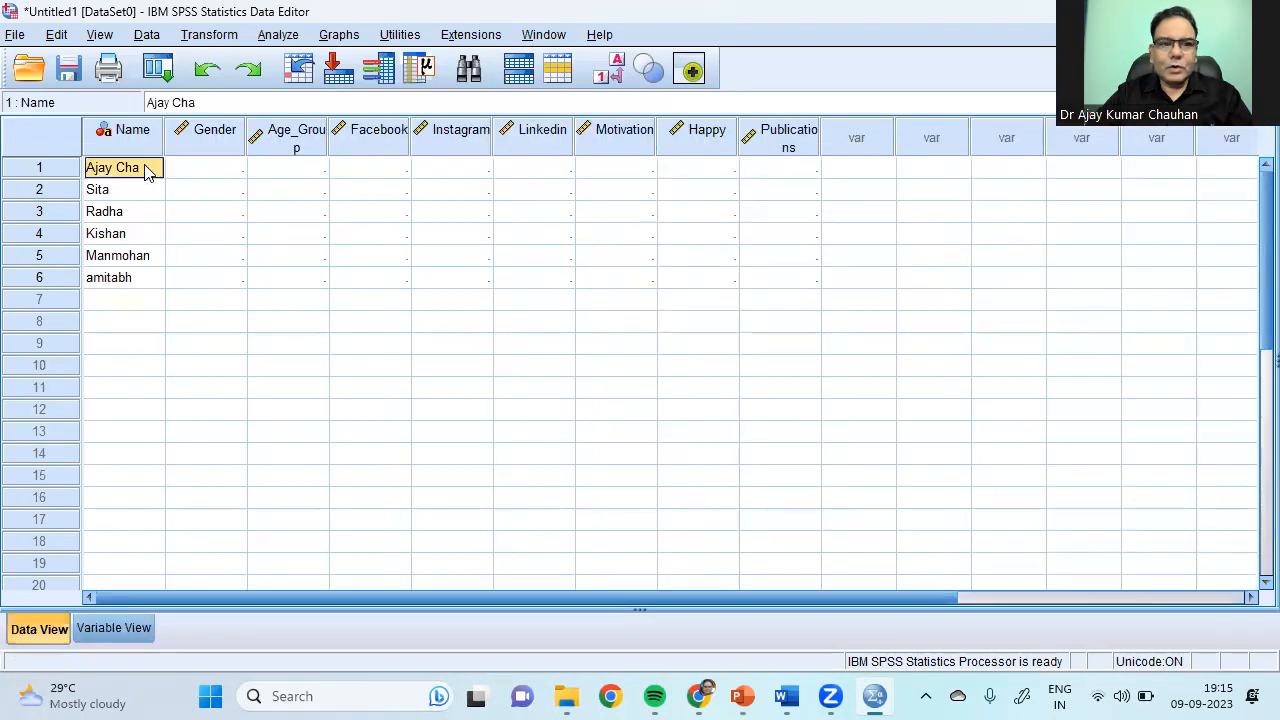
{"action": "type", "text": "uhan"}
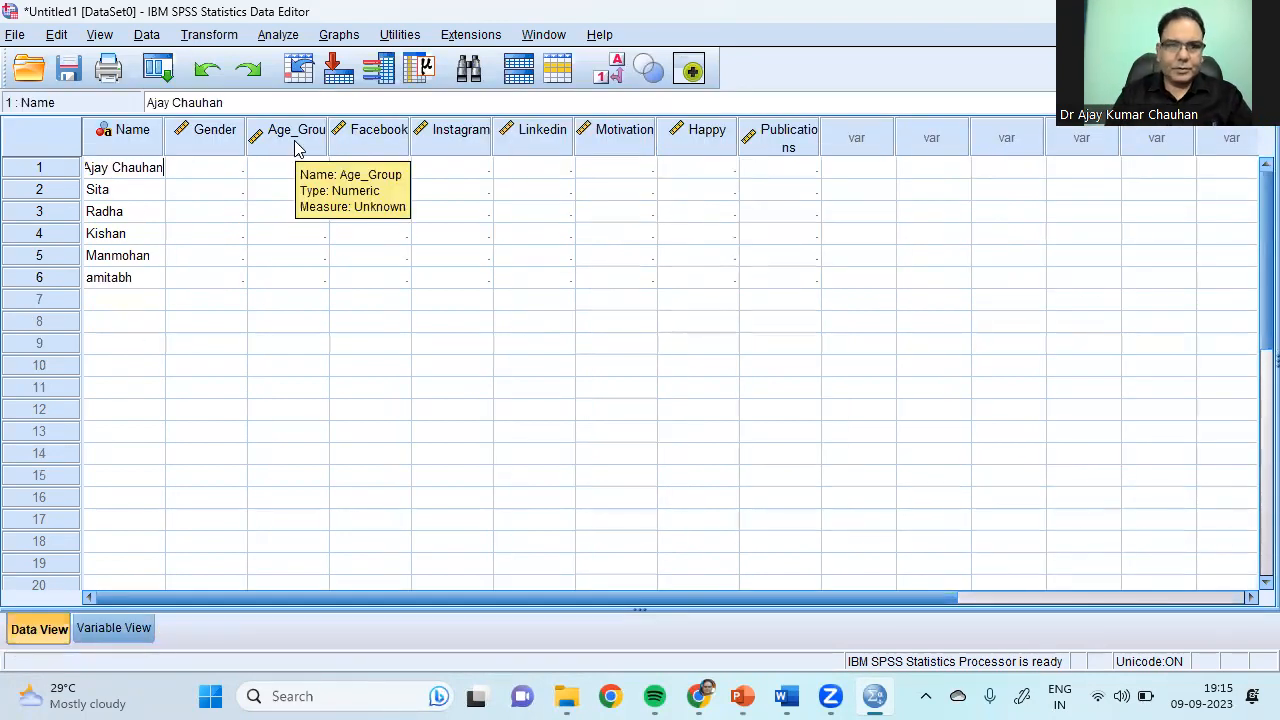
{"action": "left_click", "coordinate": [112, 345]}
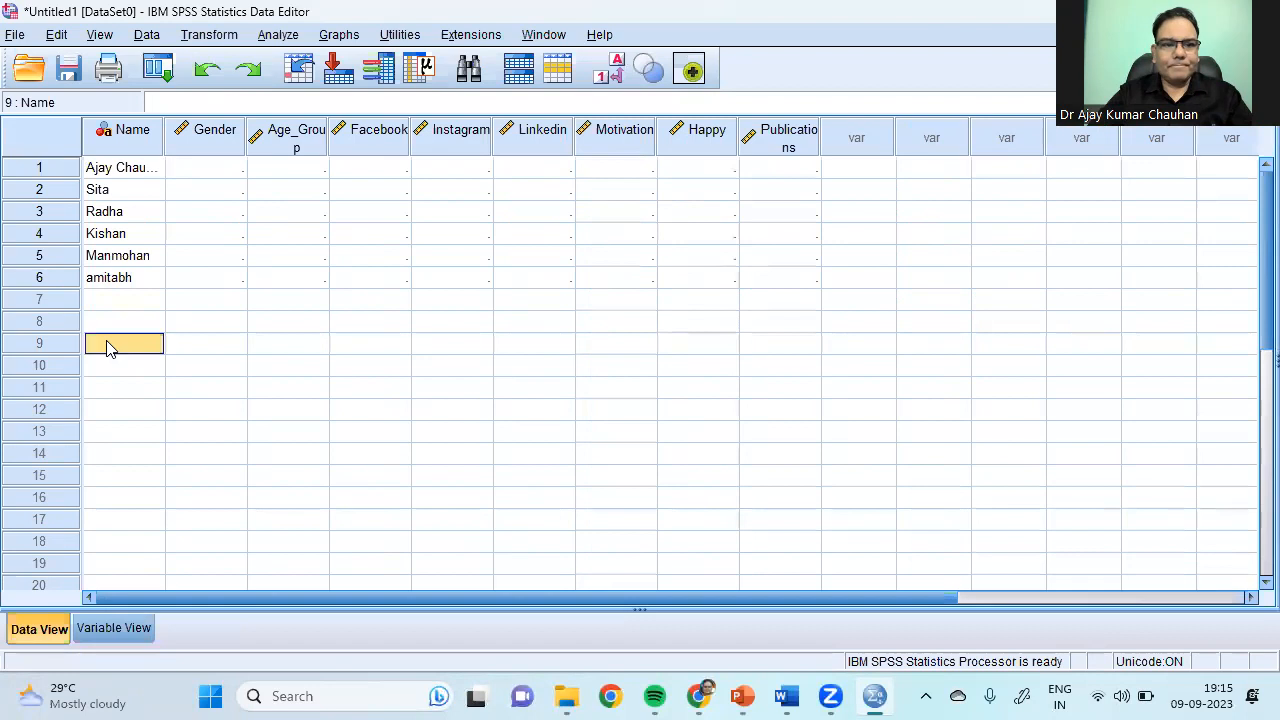
{"action": "left_click", "coordinate": [122, 282]}
{"action": "double_click", "coordinate": [95, 280]}
{"action": "key", "text": "BackSpace"}
{"action": "type", "text": "Amitabh "}
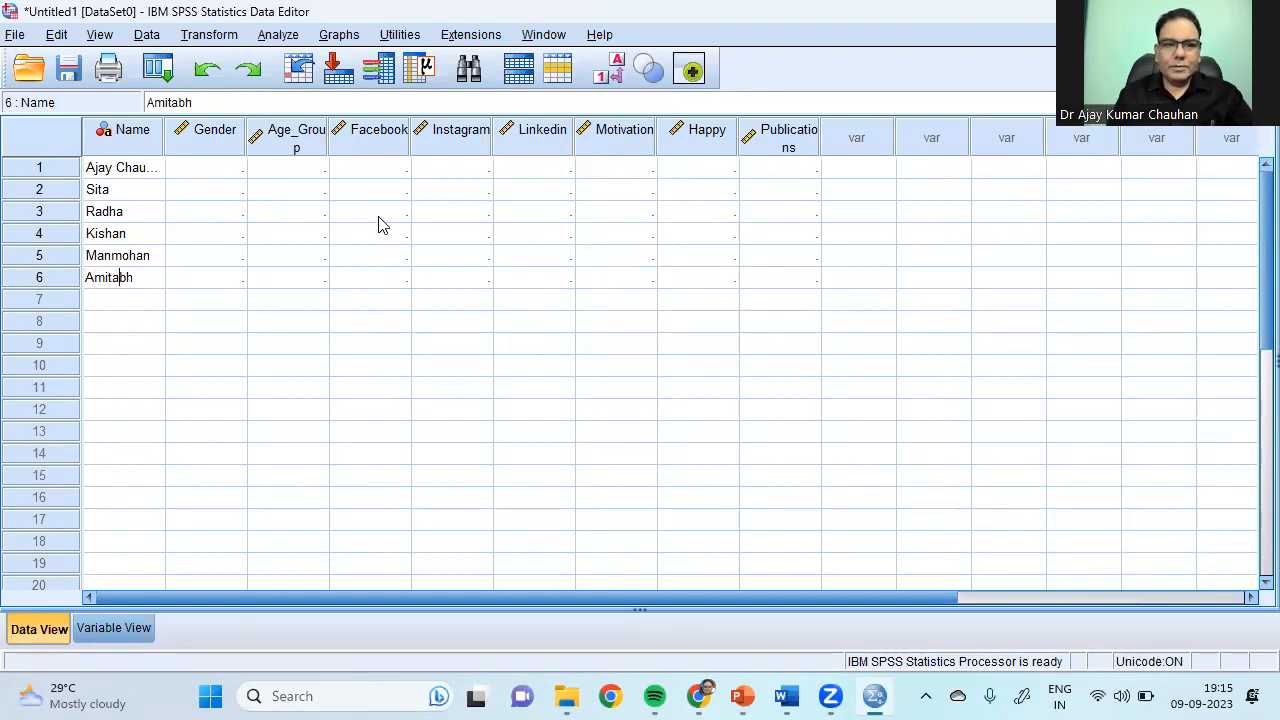
{"action": "type", "text": "Bacchan"}
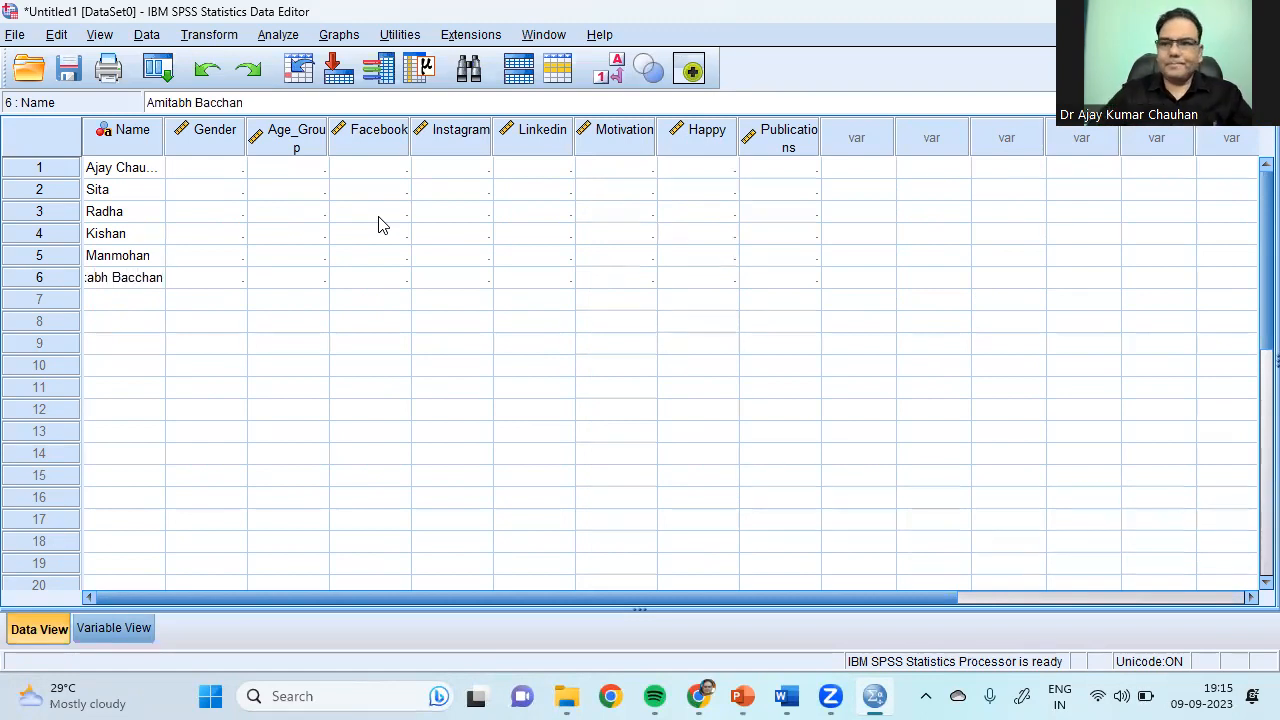
Step: Widen the Name column in Data View so full names are visible
{"action": "left_click", "coordinate": [340, 275]}
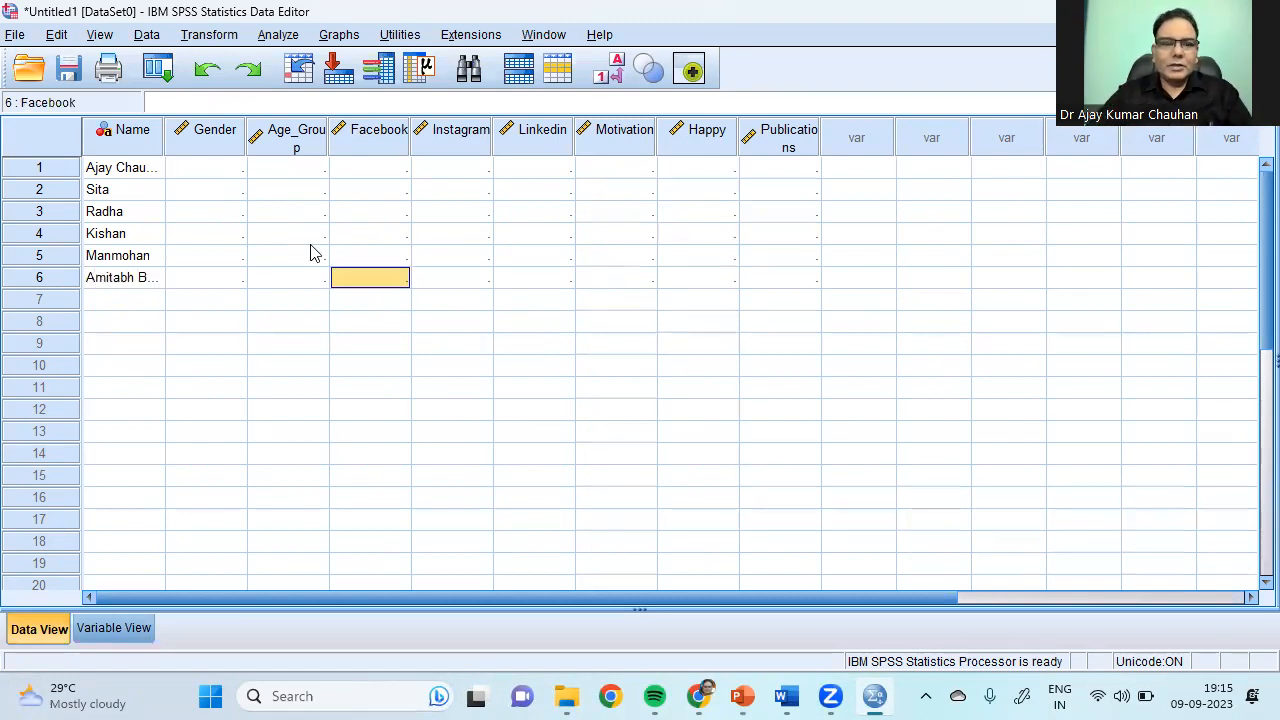
{"action": "left_click_drag", "start_coordinate": [177, 130], "coordinate": [278, 132]}
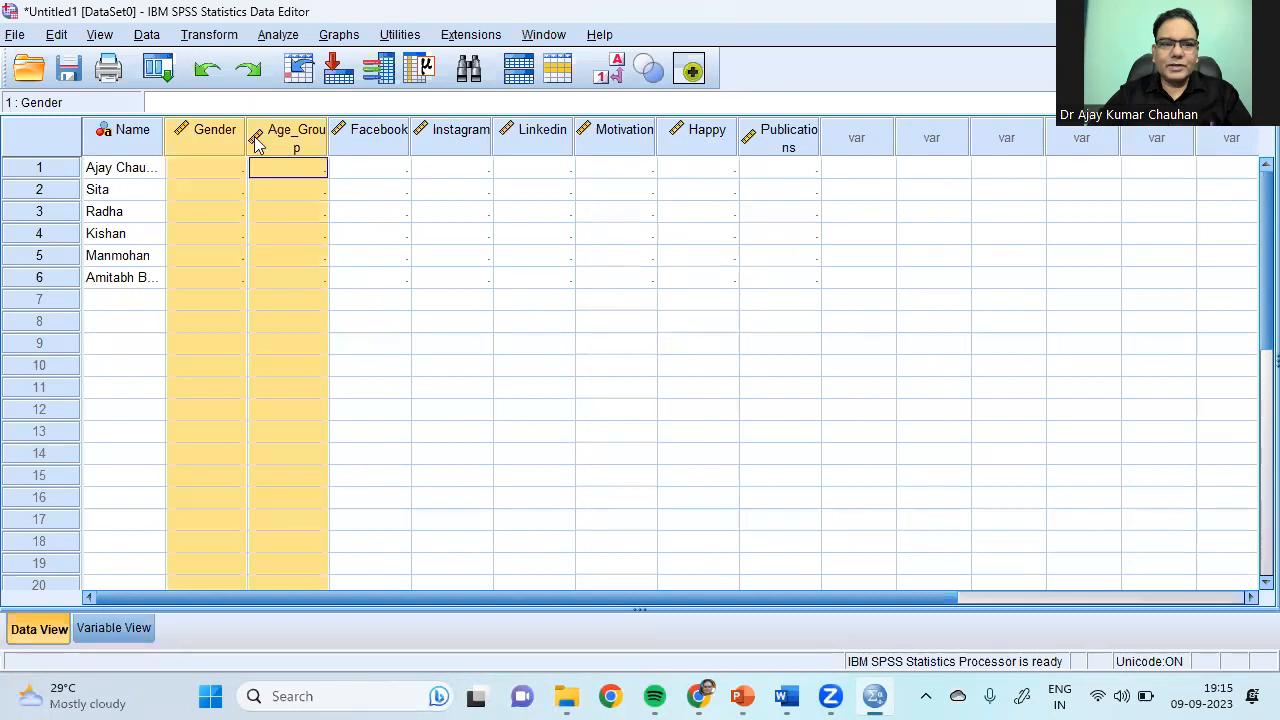
{"action": "left_click", "coordinate": [228, 234]}
{"action": "left_click_drag", "start_coordinate": [163, 142], "coordinate": [243, 220]}
Step: Enter the seventh and eighth respondents' names in rows 7 and 8
{"action": "left_click", "coordinate": [208, 303]}
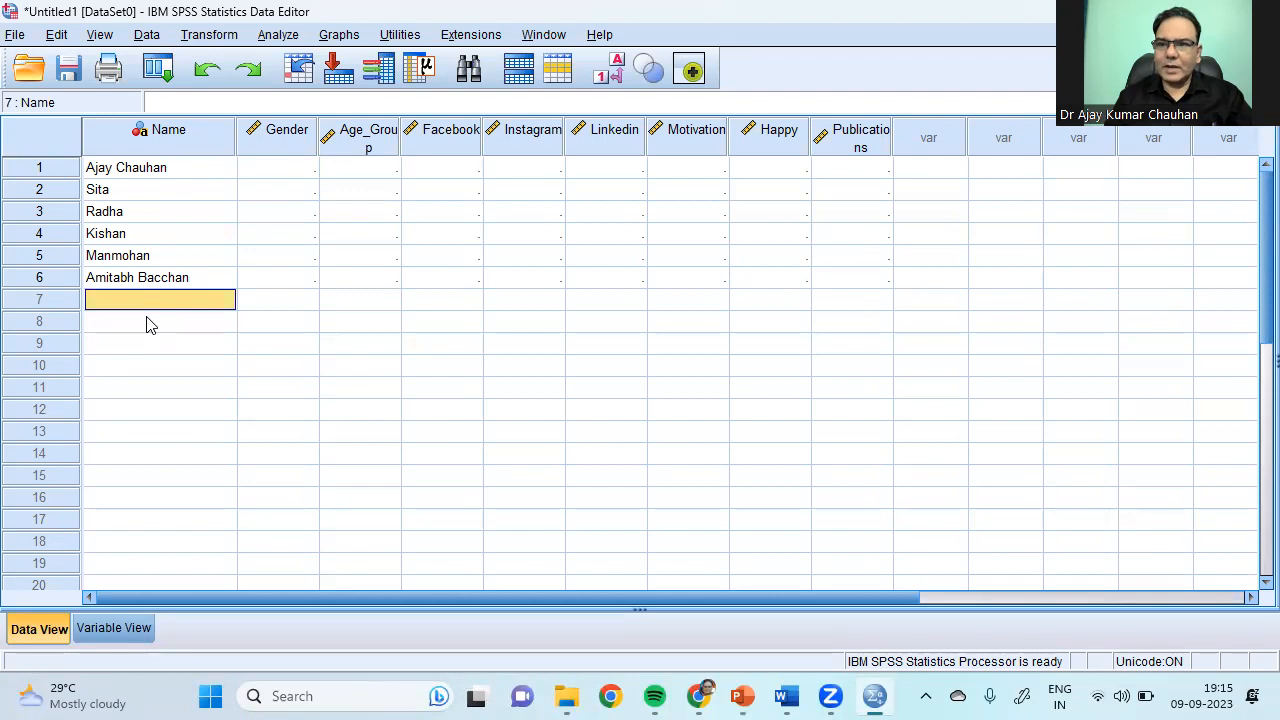
{"action": "type", "text": "A"}
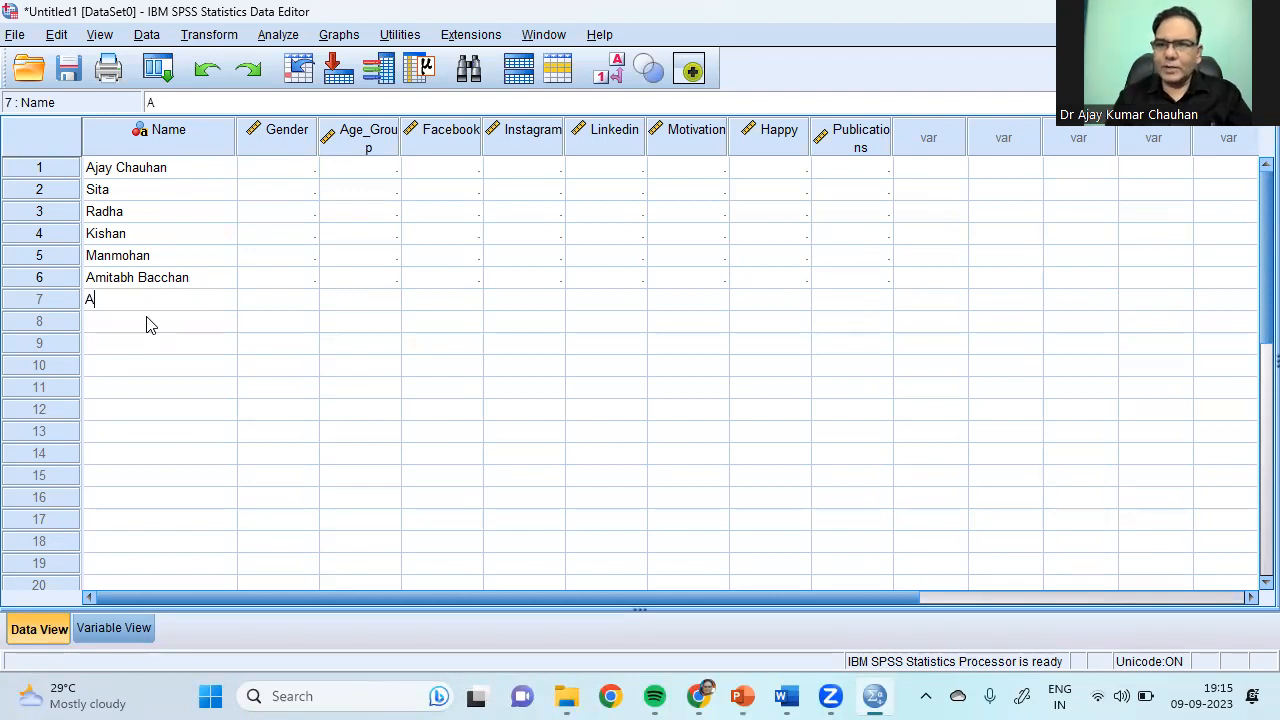
{"action": "type", "text": "kshay "}
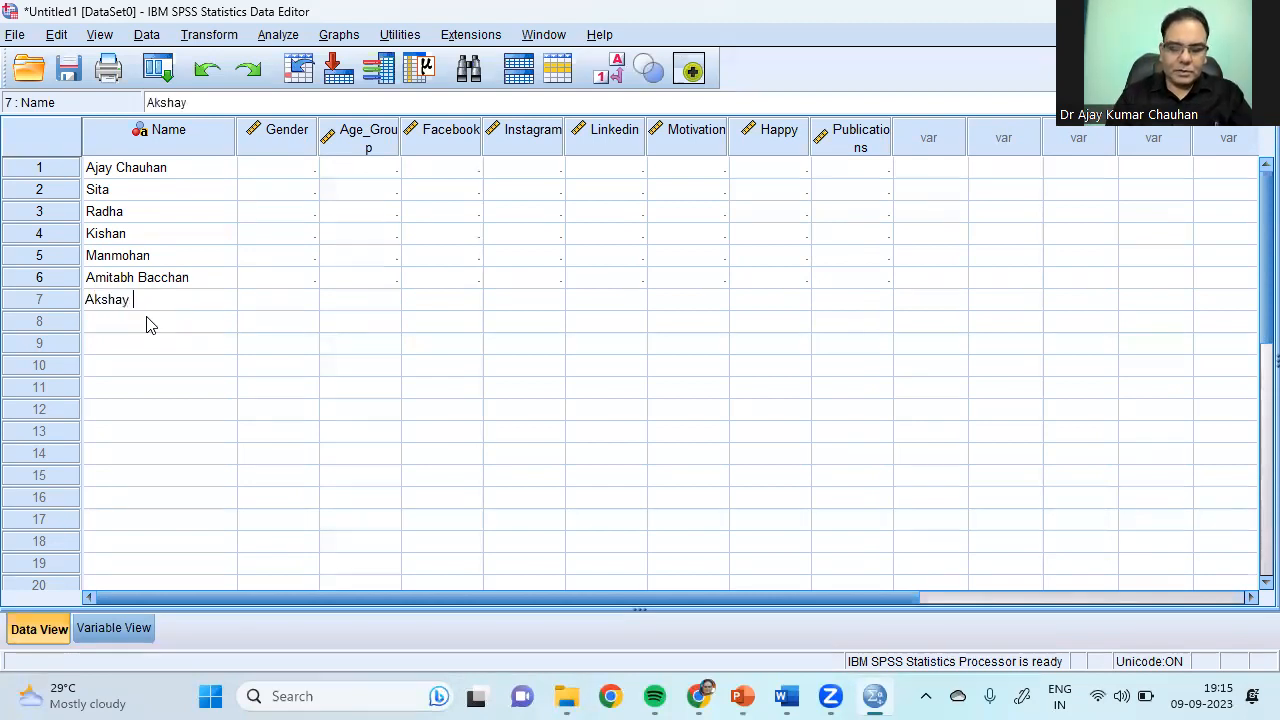
{"action": "type", "text": "Kumar"}
{"action": "key", "text": "Return"}
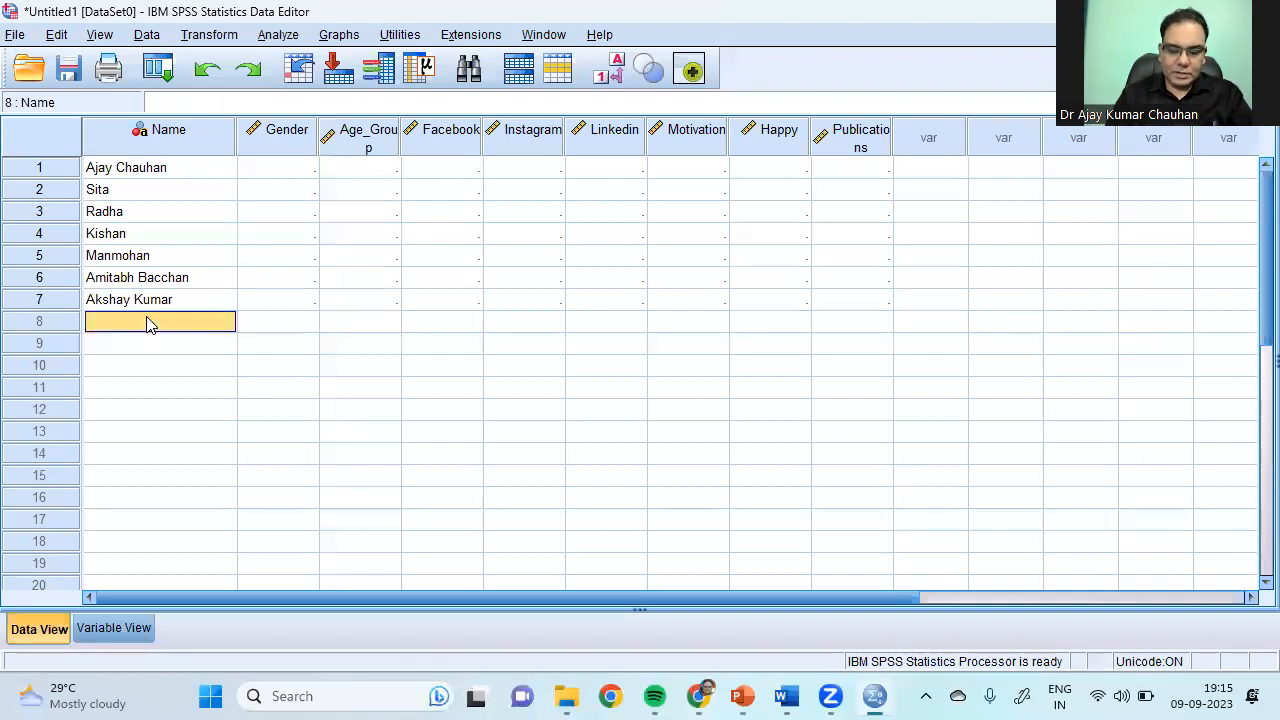
{"action": "type", "text": "Ka"}
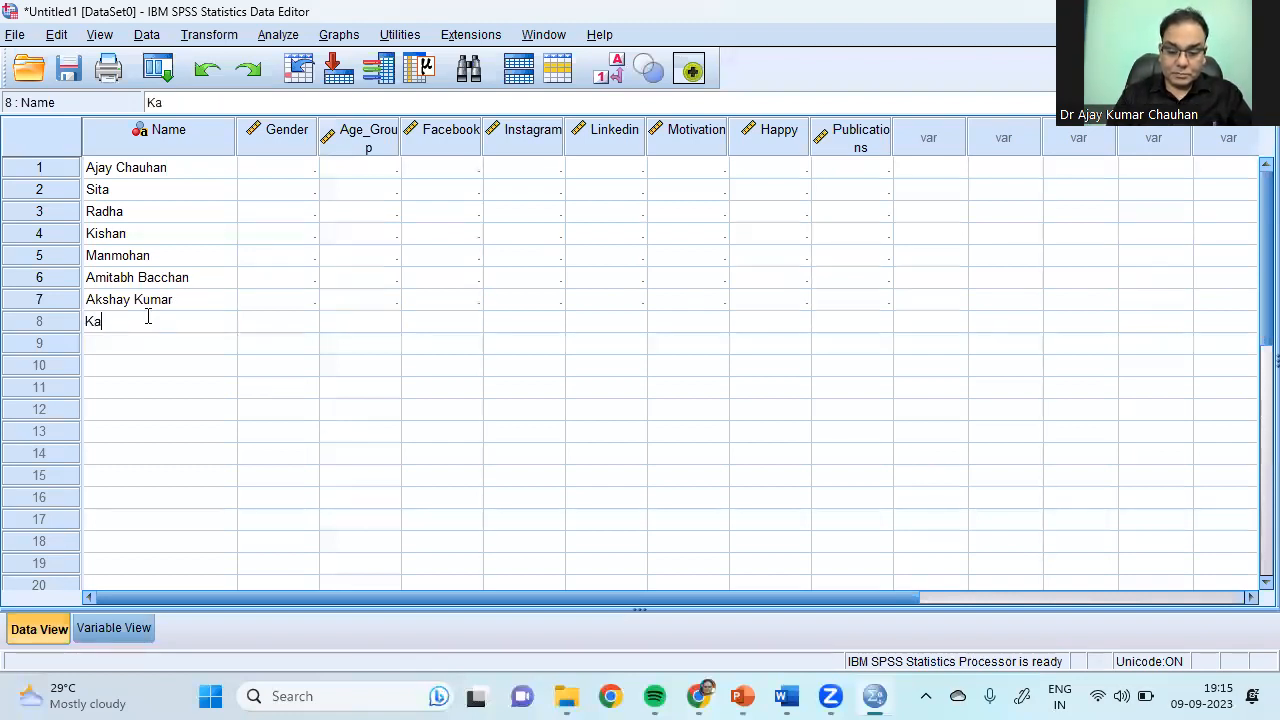
{"action": "type", "text": "rishma"}
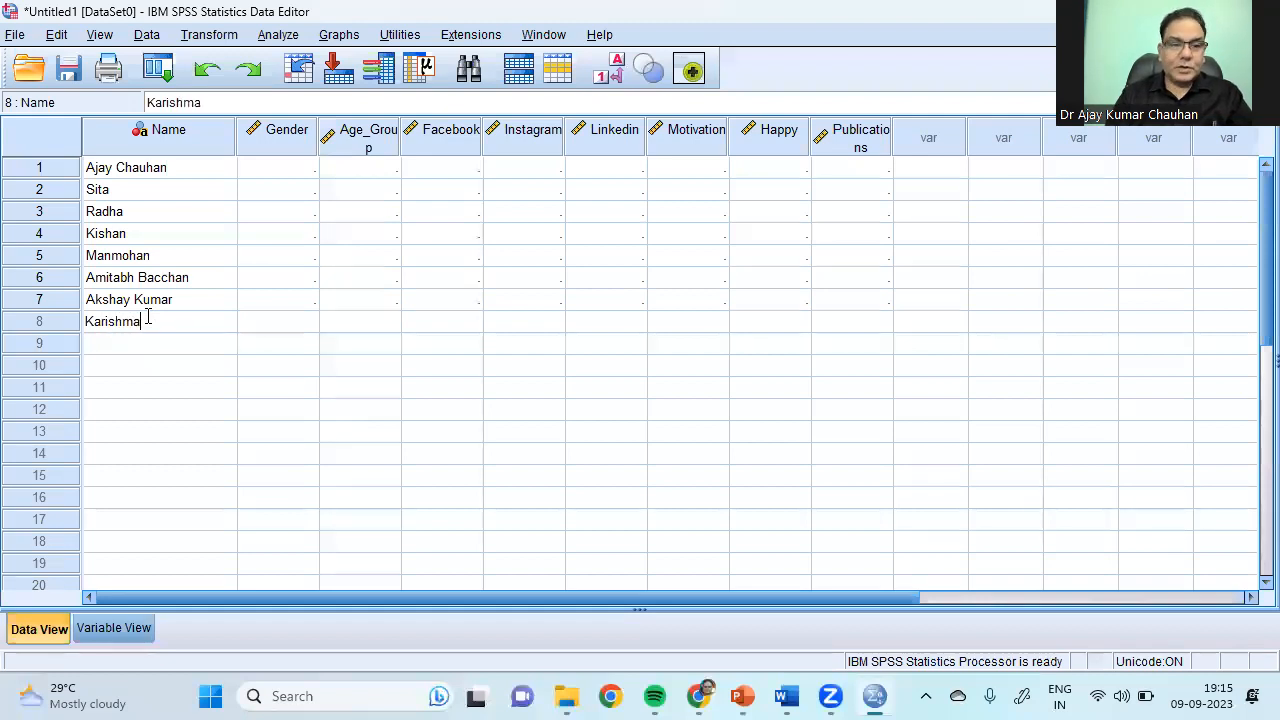
{"action": "key", "text": "Return"}
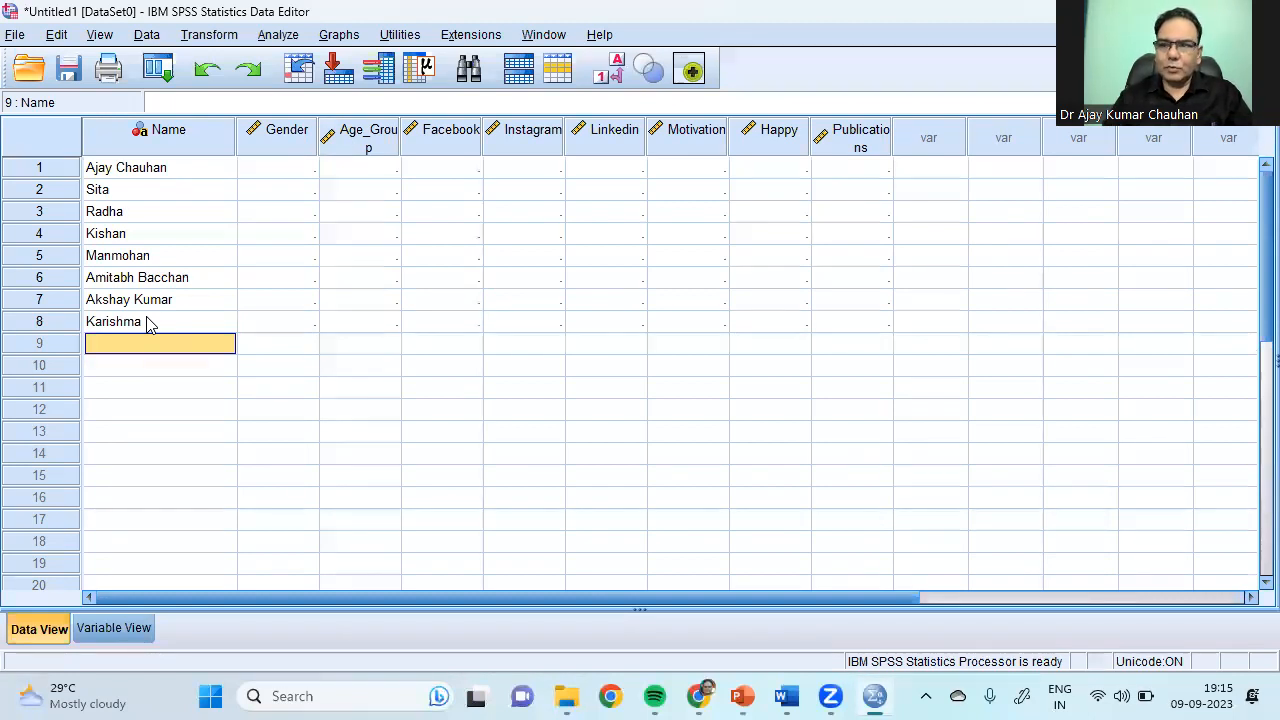
Step: Enter the ninth and tenth respondents' names in rows 9 and 10
{"action": "type", "text": "Anupam"}
{"action": "key", "text": "BackSpace"}
{"action": "type", "text": "m Kher"}
{"action": "key", "text": "Return"}
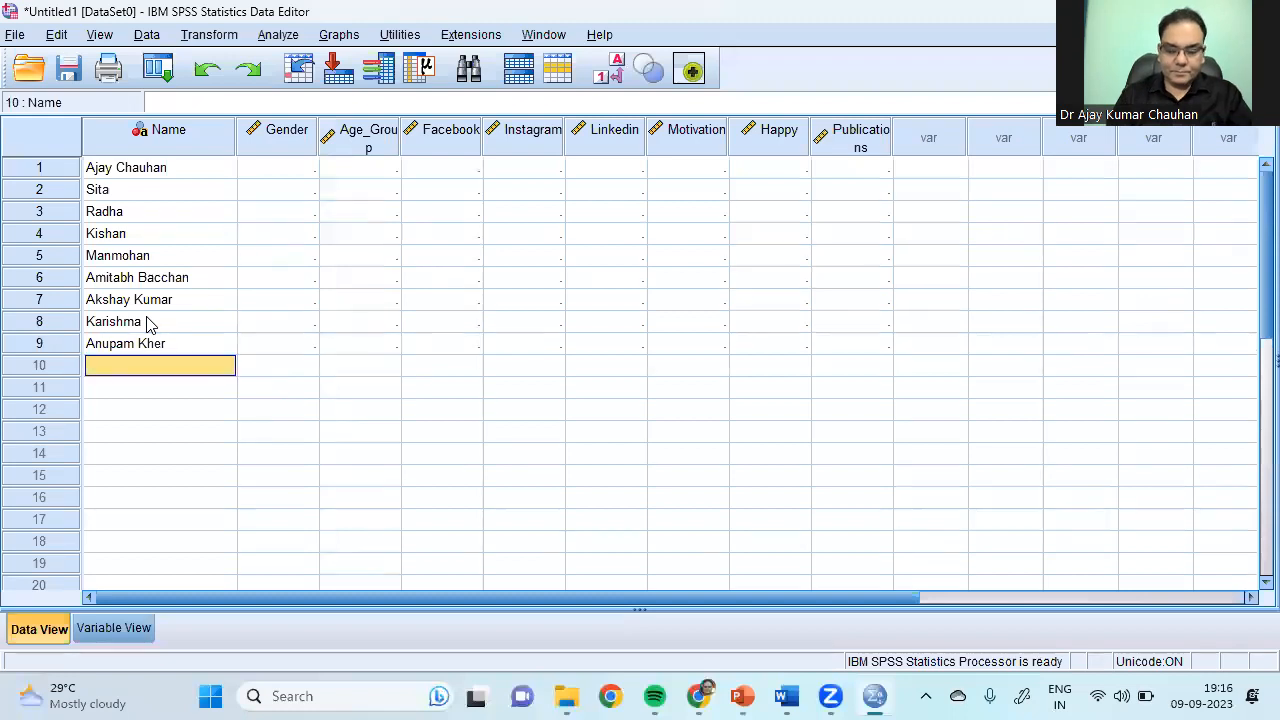
{"action": "type", "text": "Sha"}
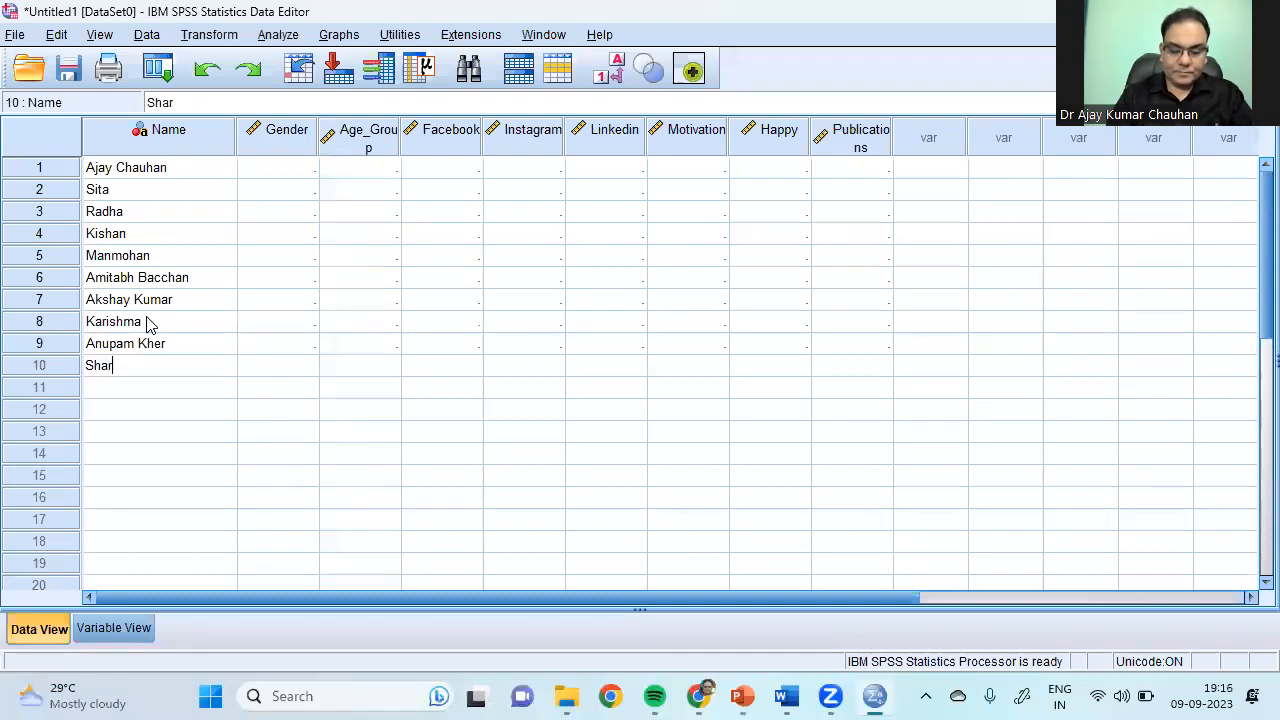
{"action": "type", "text": "hruk"}
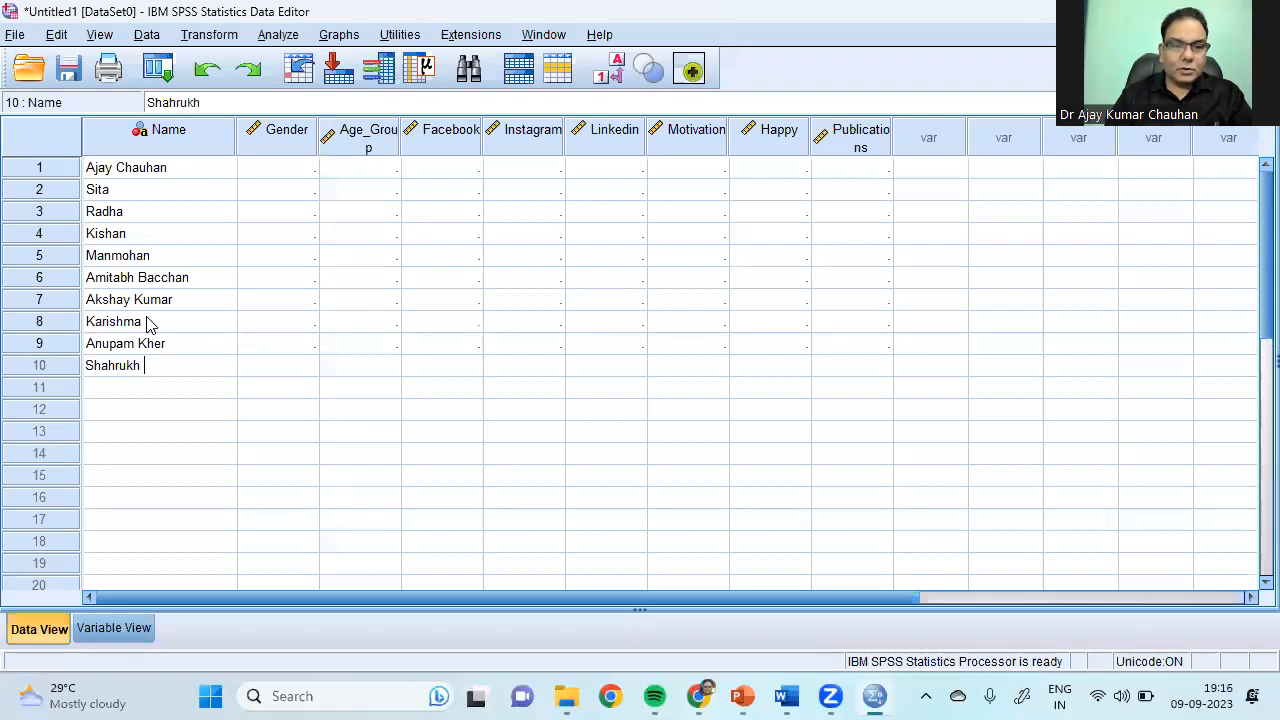
{"action": "type", "text": "han"}
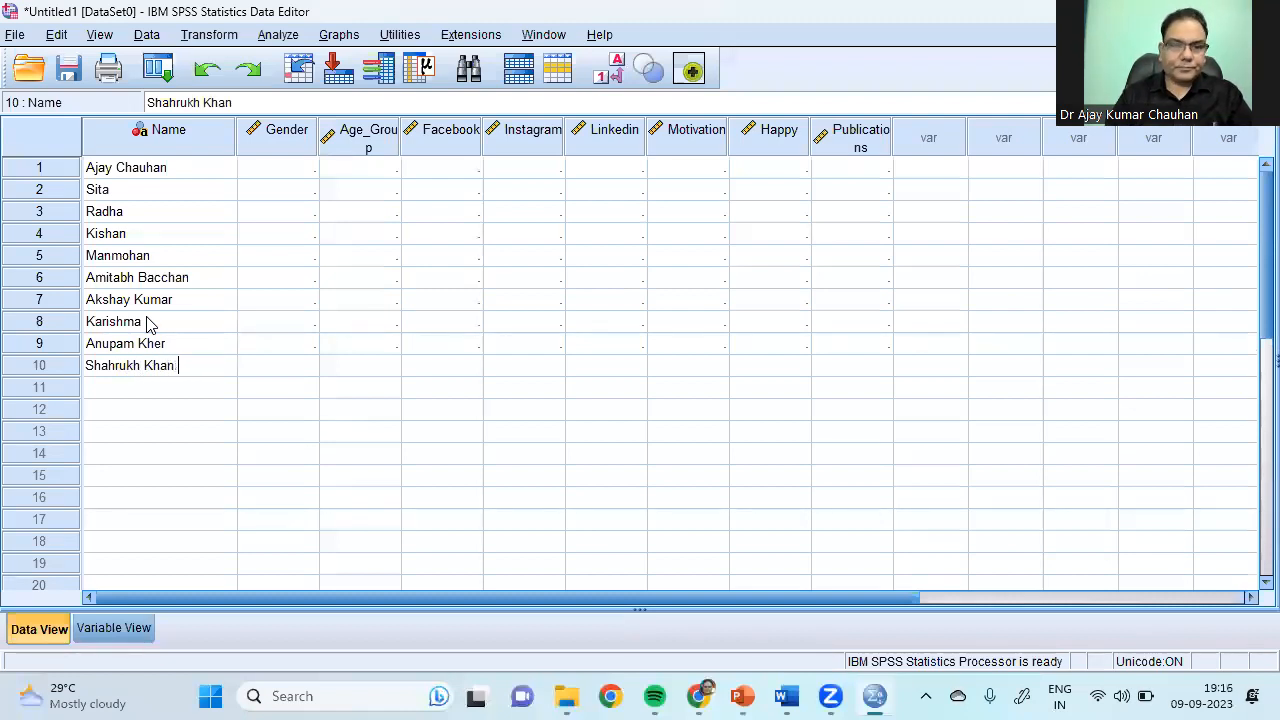
{"action": "left_click", "coordinate": [125, 478]}
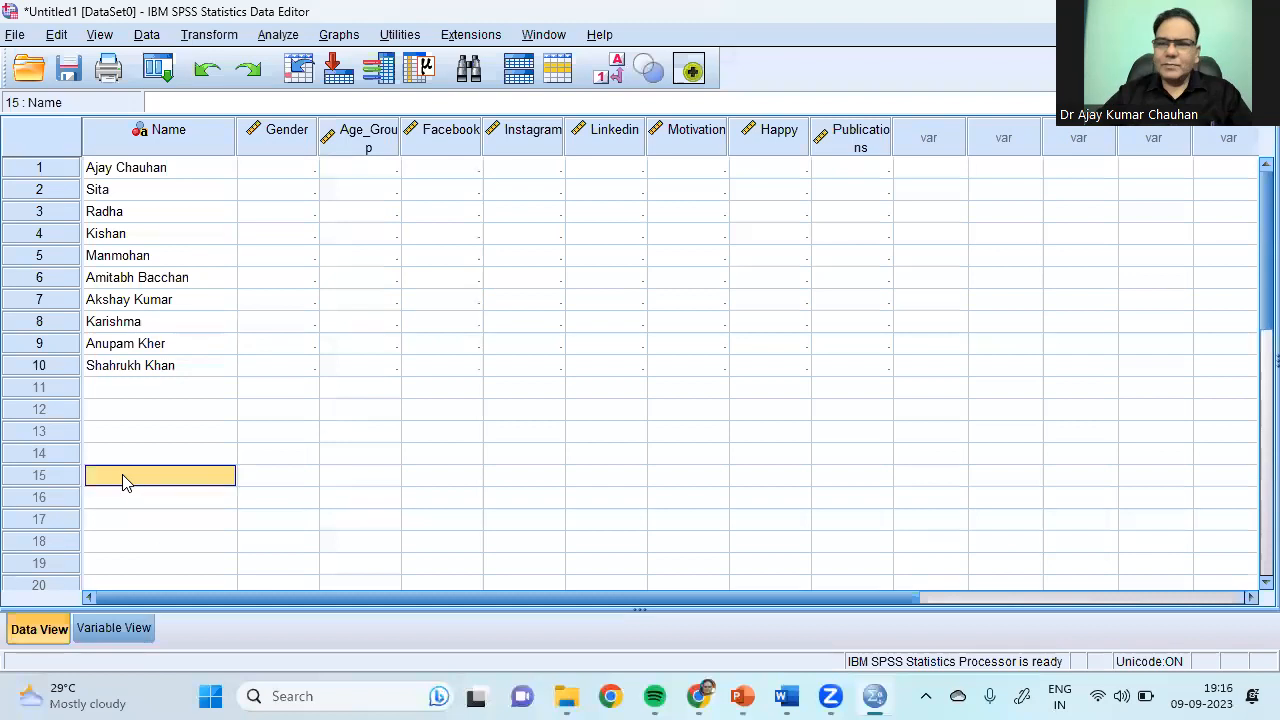
{"action": "left_click", "coordinate": [253, 409]}
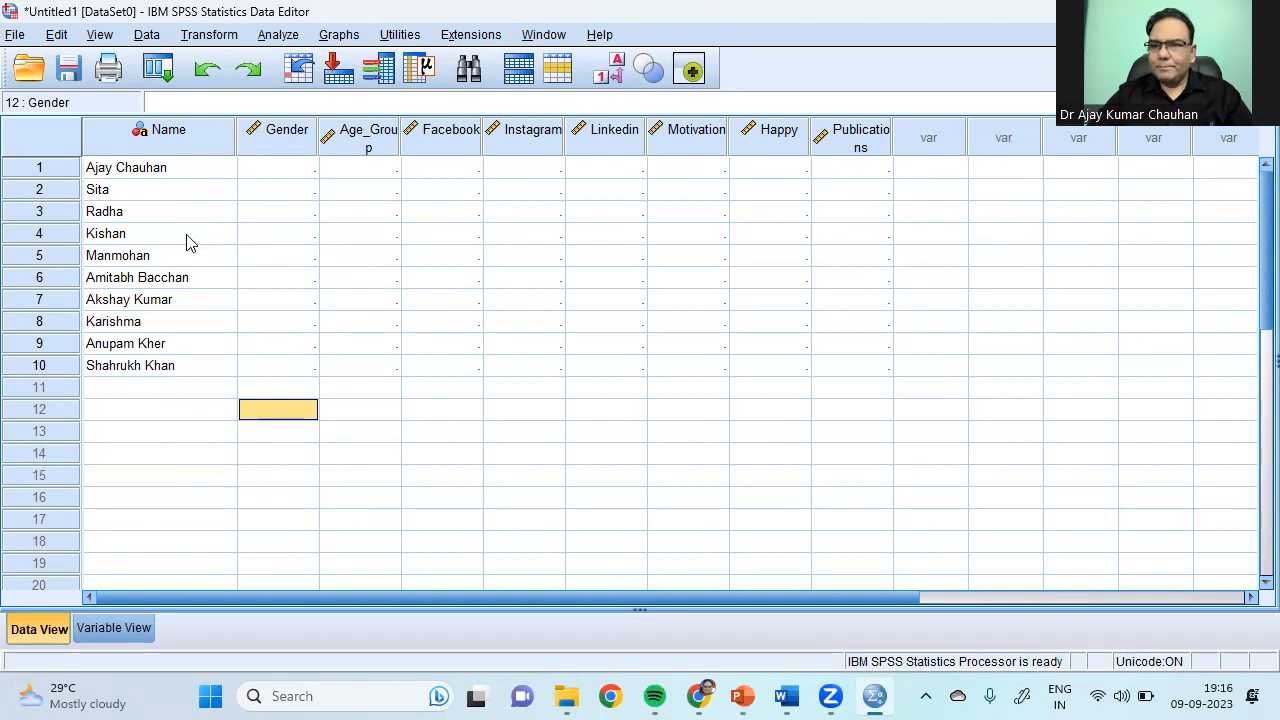
{"action": "left_click_drag", "start_coordinate": [240, 138], "coordinate": [196, 248]}
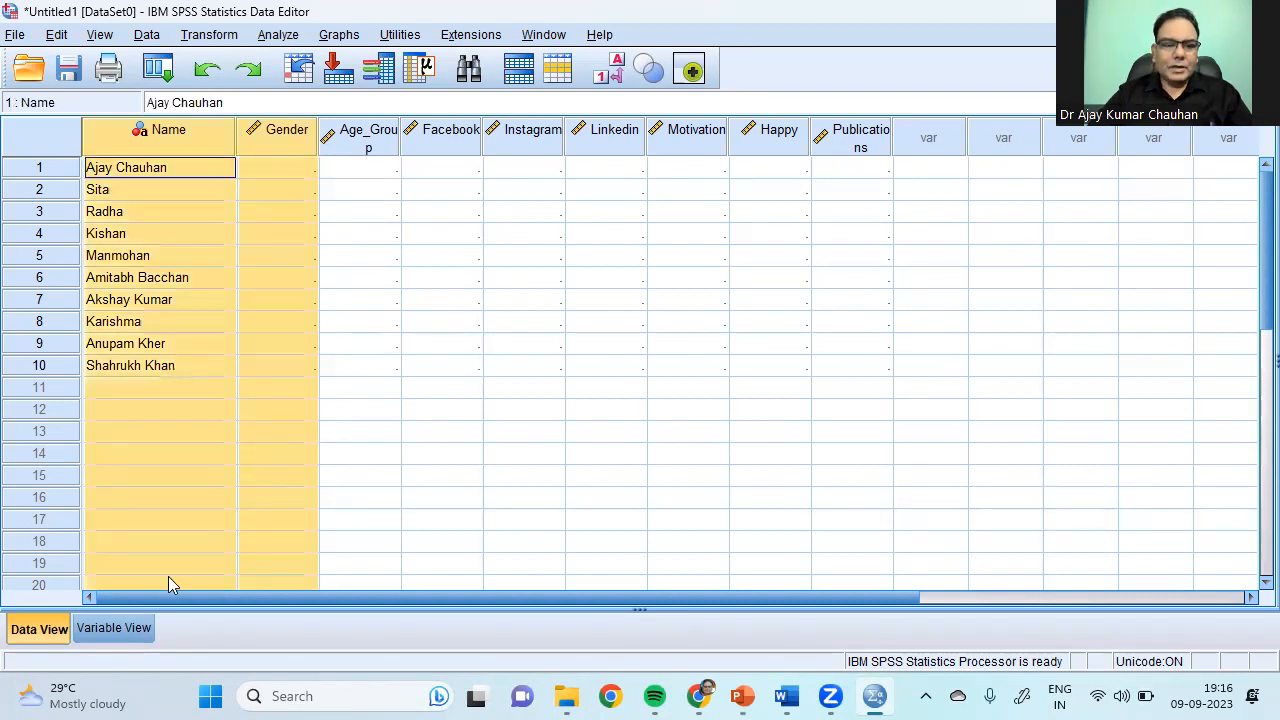
Step: Enter 'Gender of the Respondent' in Gender's Label cell and drag the Label column wider
{"action": "left_click", "coordinate": [104, 630]}
{"action": "left_click", "coordinate": [107, 148]}
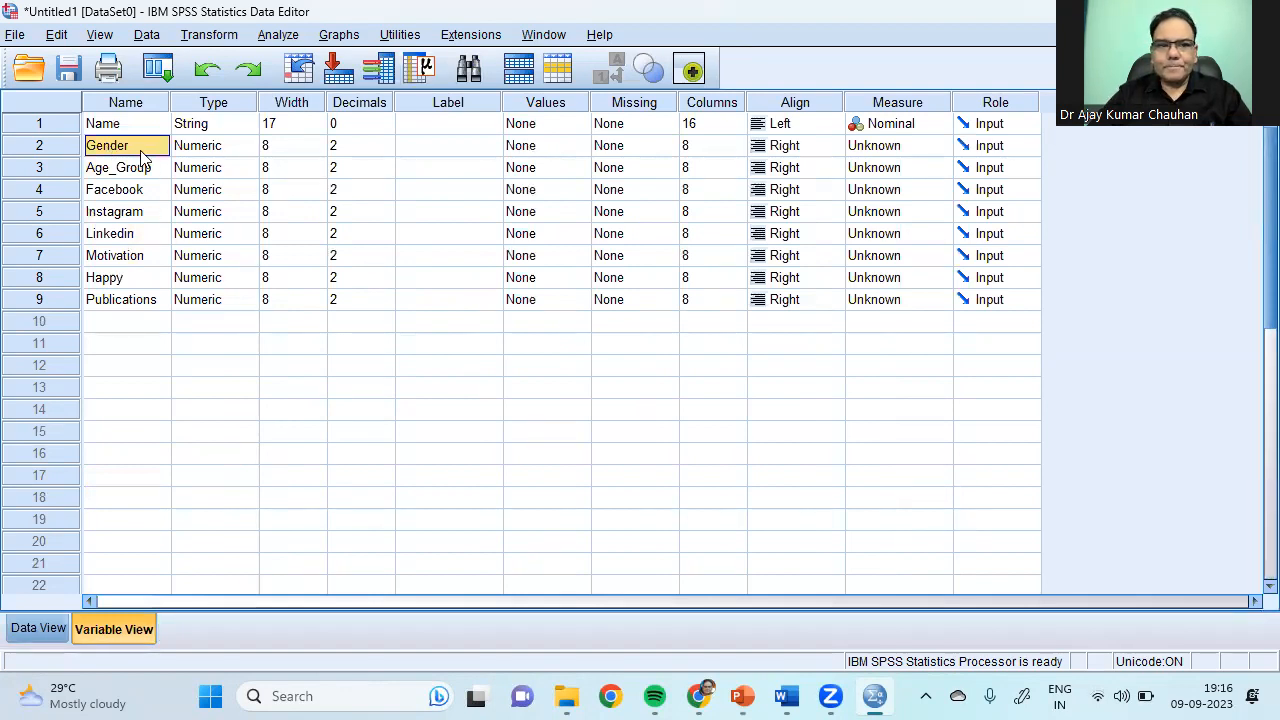
{"action": "left_click", "coordinate": [198, 151]}
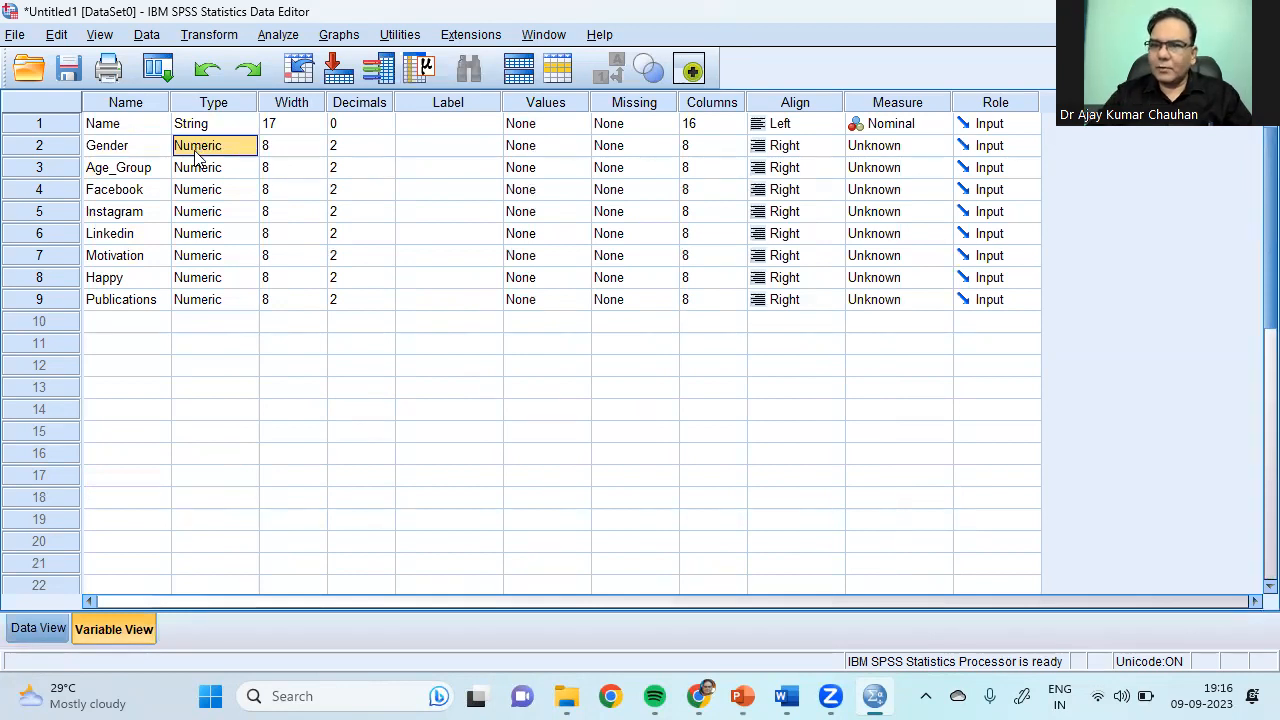
{"action": "left_click", "coordinate": [423, 162]}
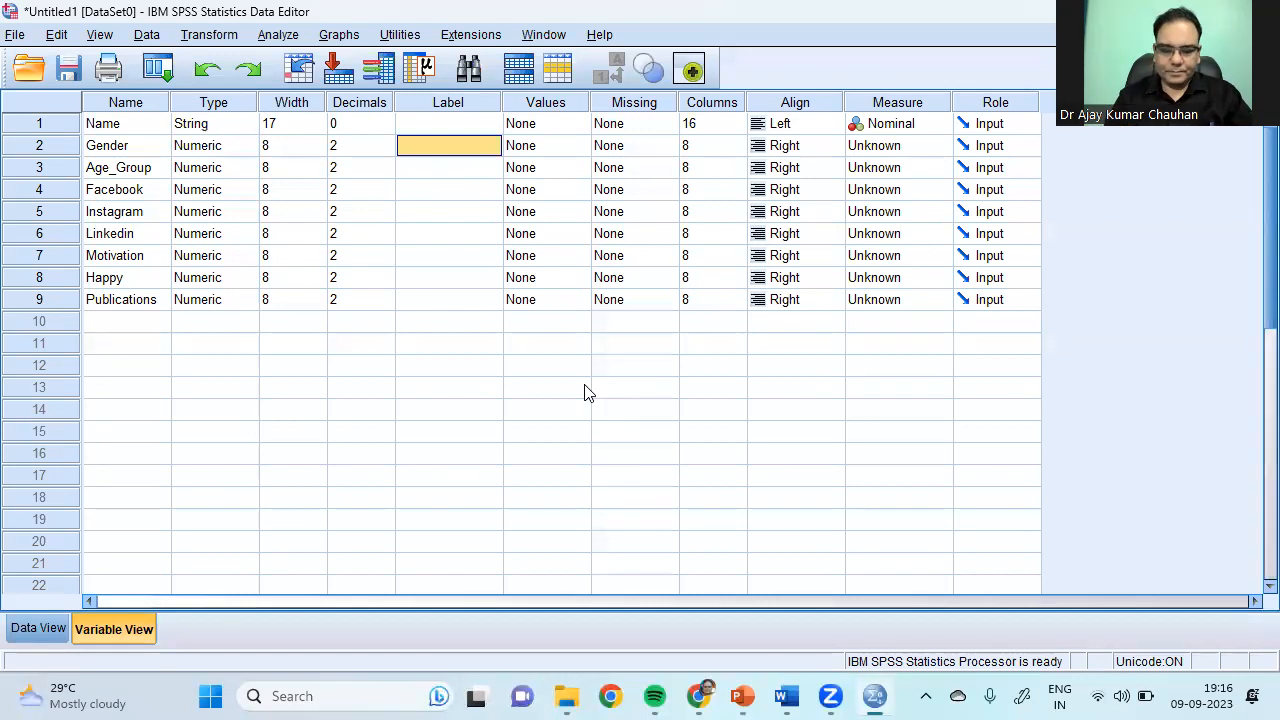
{"action": "type", "text": "Gender o"}
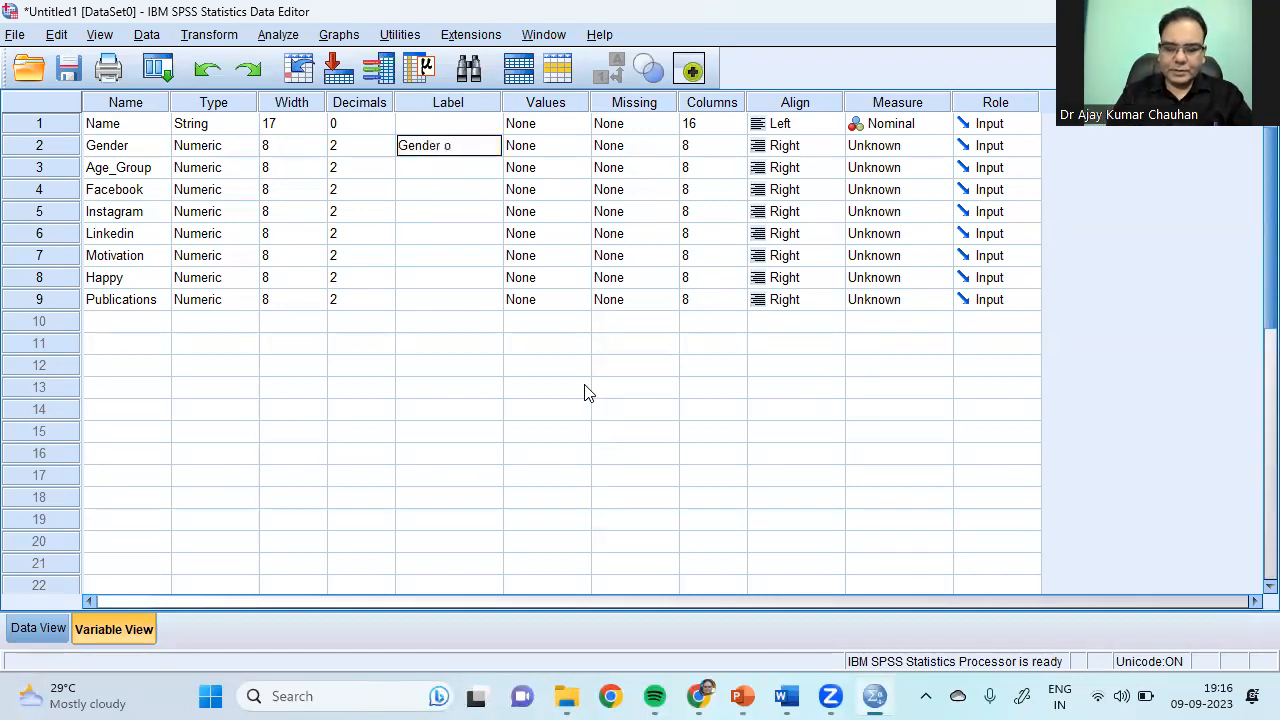
{"action": "type", "text": "f the Responden"}
{"action": "type", "text": "t"}
{"action": "key", "text": "Return"}
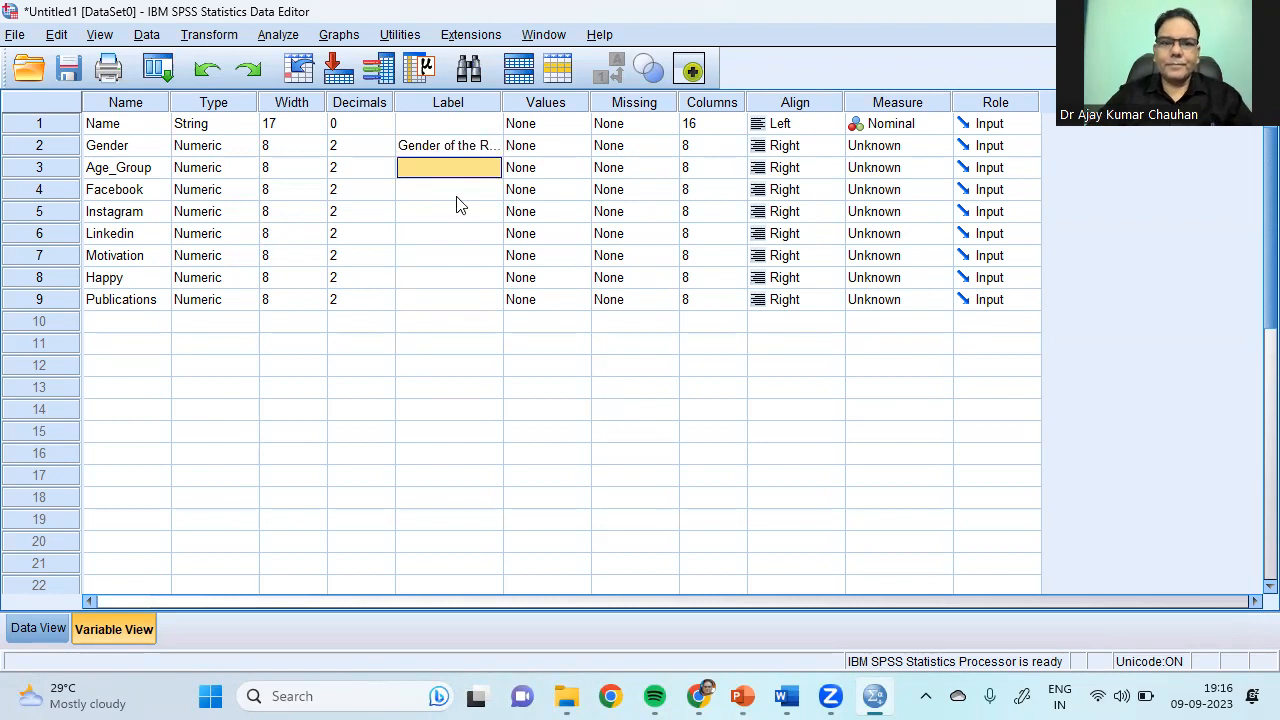
{"action": "left_click_drag", "start_coordinate": [502, 100], "coordinate": [578, 86]}
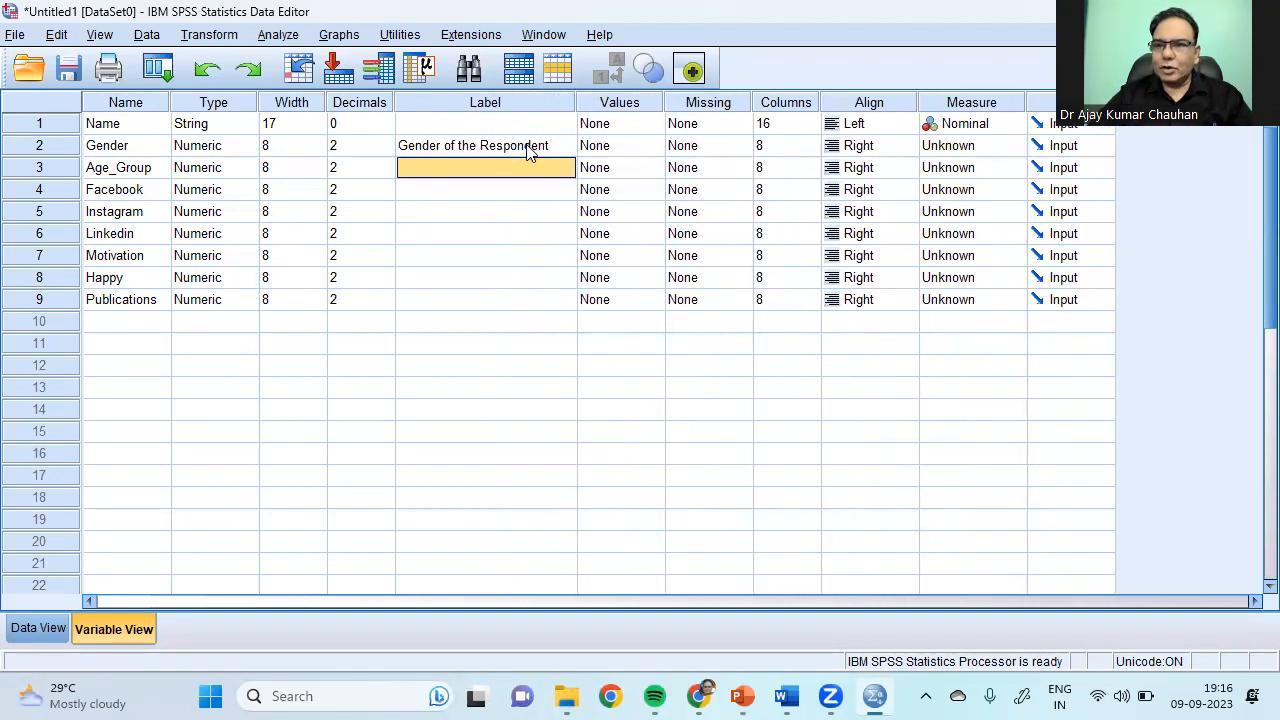
{"action": "left_click", "coordinate": [120, 150]}
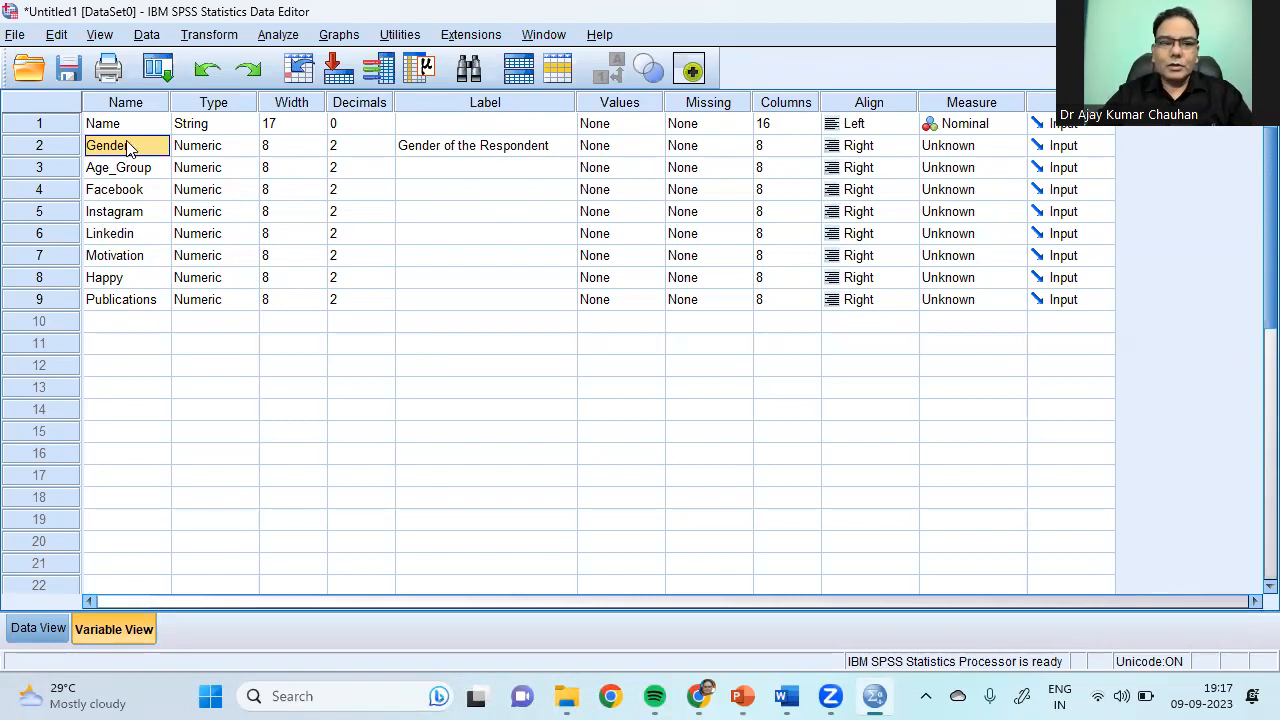
Step: Open and close the Gender and Age_Group value label dialogs without making changes
{"action": "left_click", "coordinate": [656, 150]}
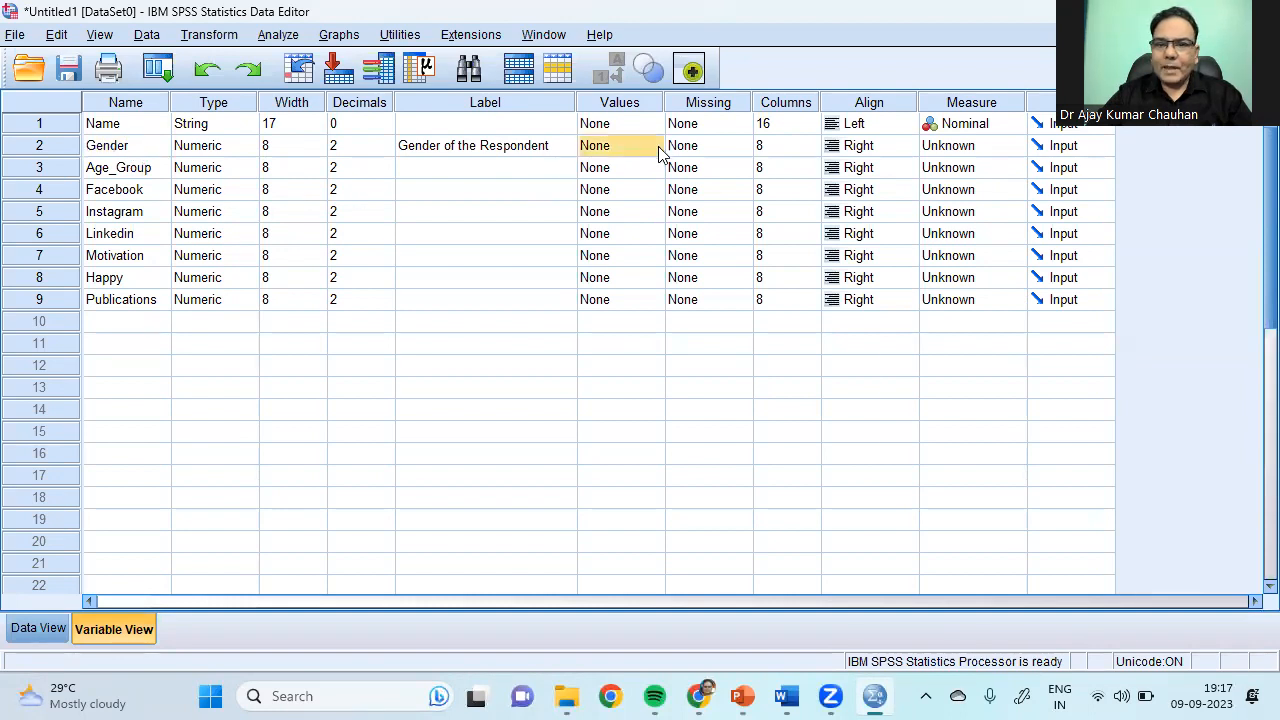
{"action": "left_click", "coordinate": [658, 151]}
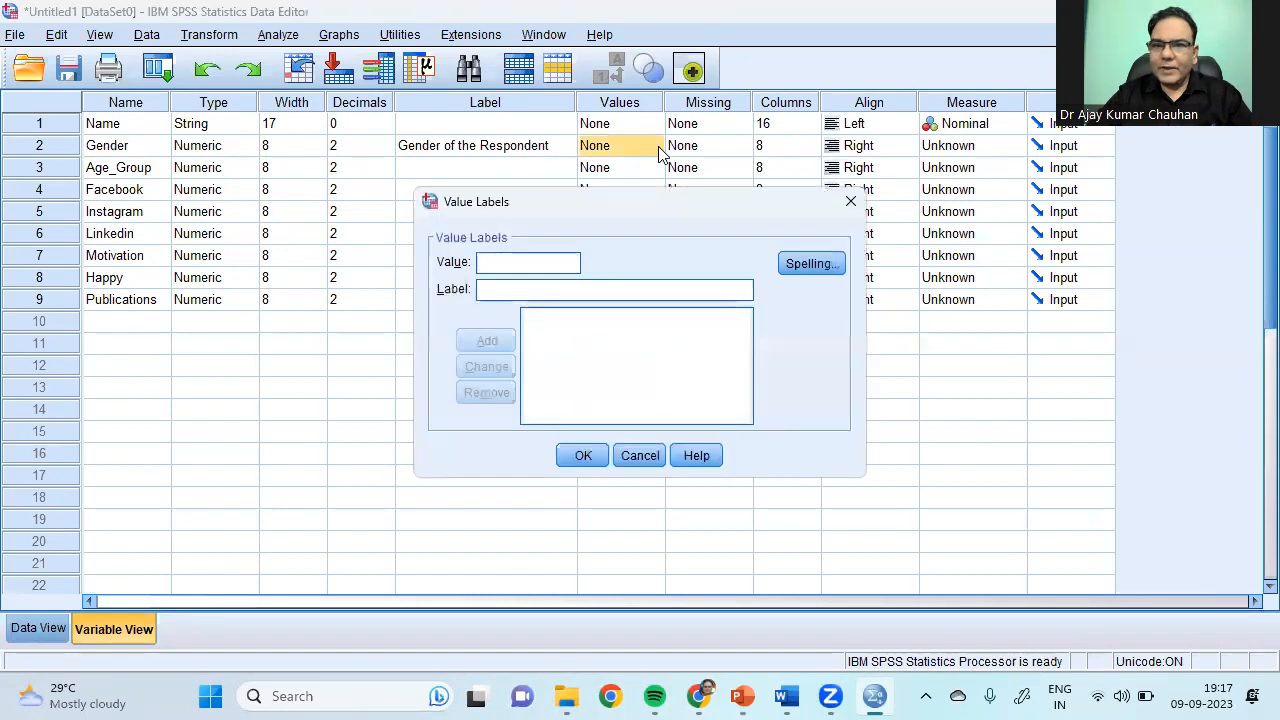
{"action": "left_click", "coordinate": [851, 201]}
{"action": "left_click", "coordinate": [645, 172]}
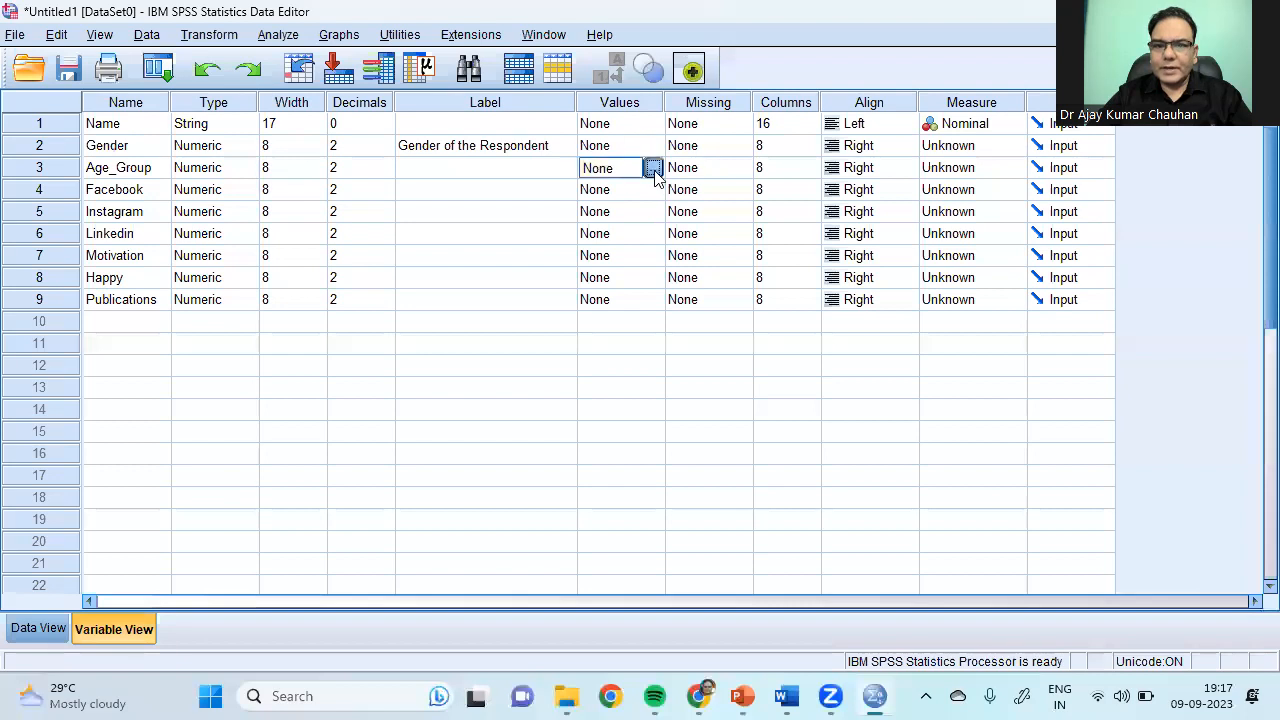
{"action": "left_click", "coordinate": [652, 169]}
{"action": "left_click", "coordinate": [851, 201]}
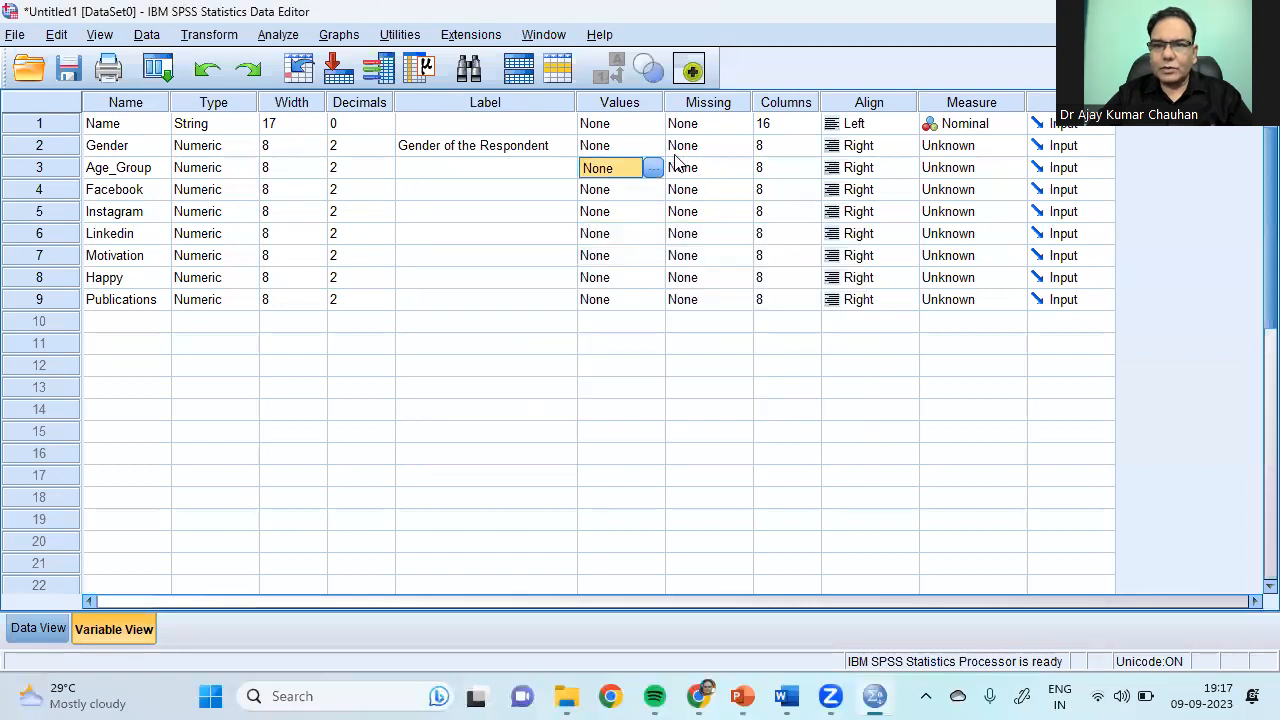
Step: Give Gender the value labels 1 = Male and 2 = Female and confirm
{"action": "left_click", "coordinate": [651, 147]}
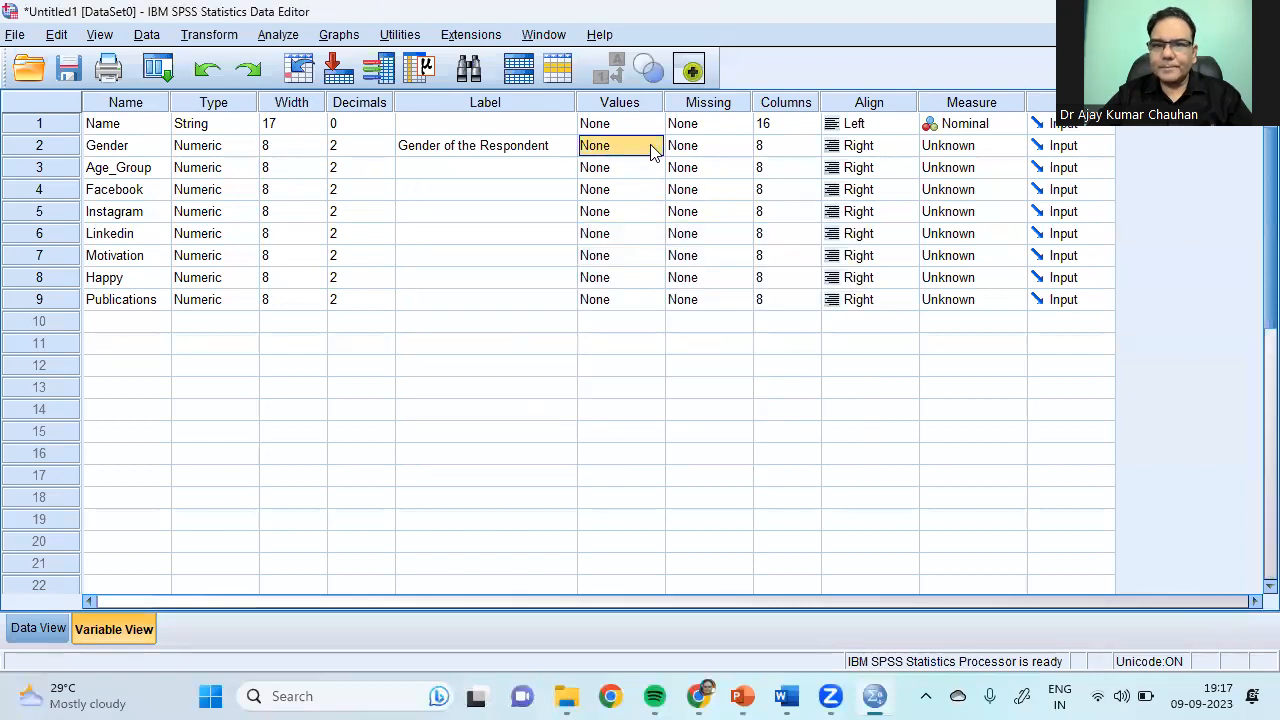
{"action": "left_click", "coordinate": [652, 147]}
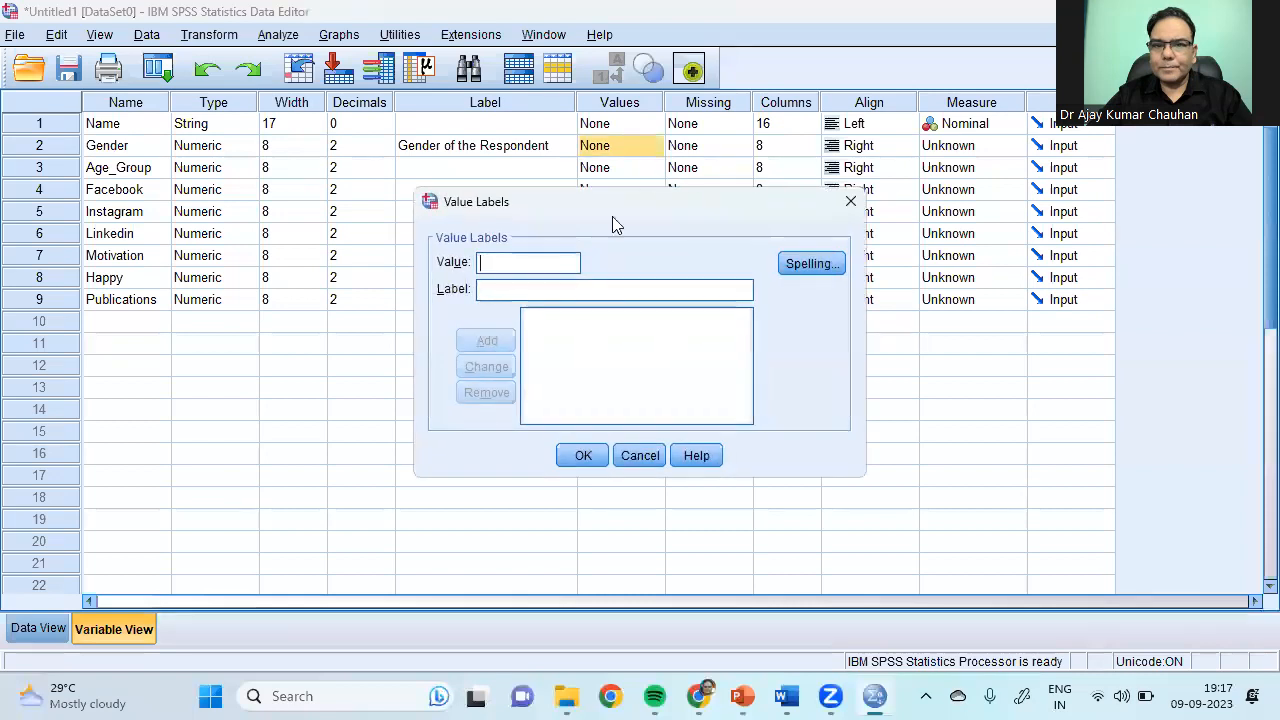
{"action": "left_click", "coordinate": [519, 291]}
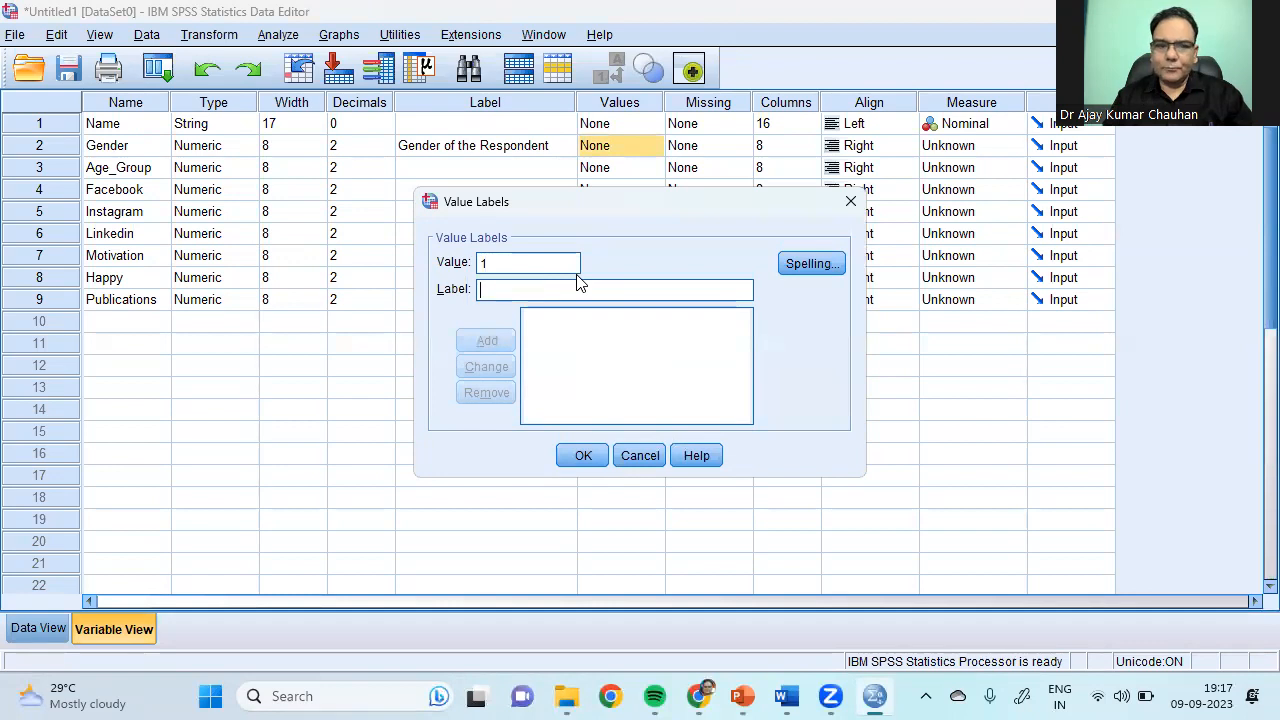
{"action": "type", "text": "Male"}
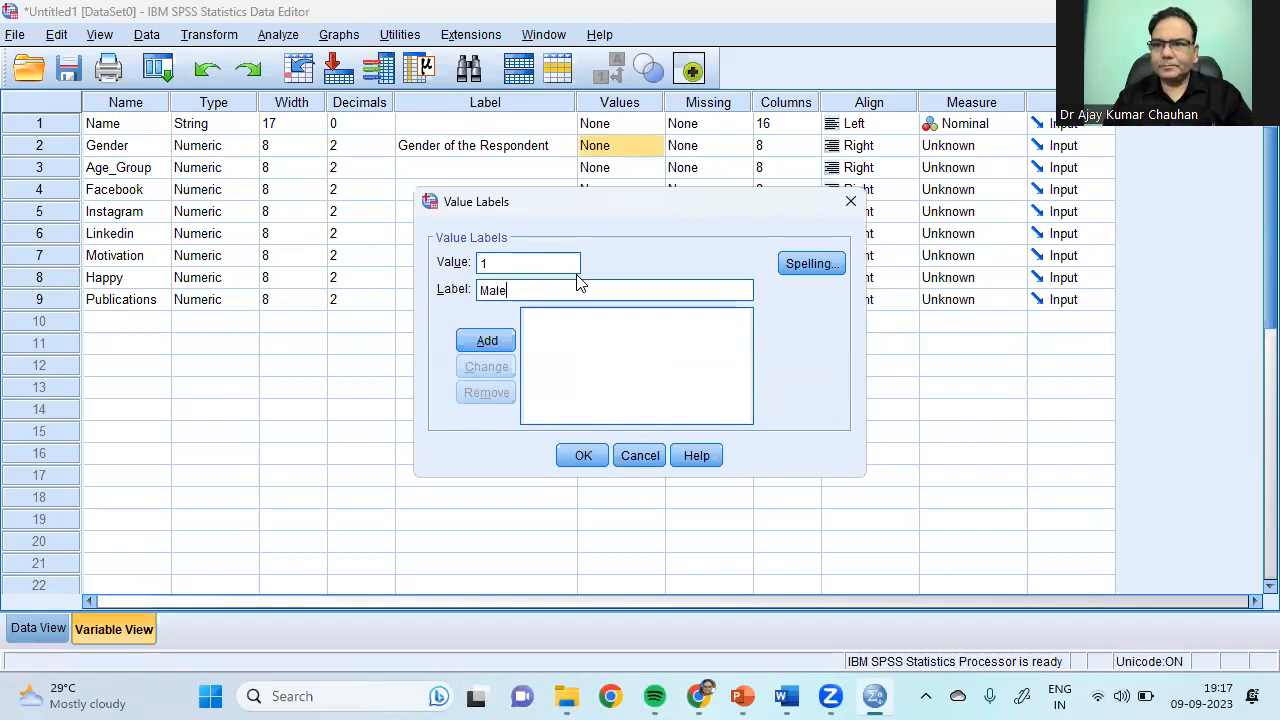
{"action": "left_click", "coordinate": [487, 341]}
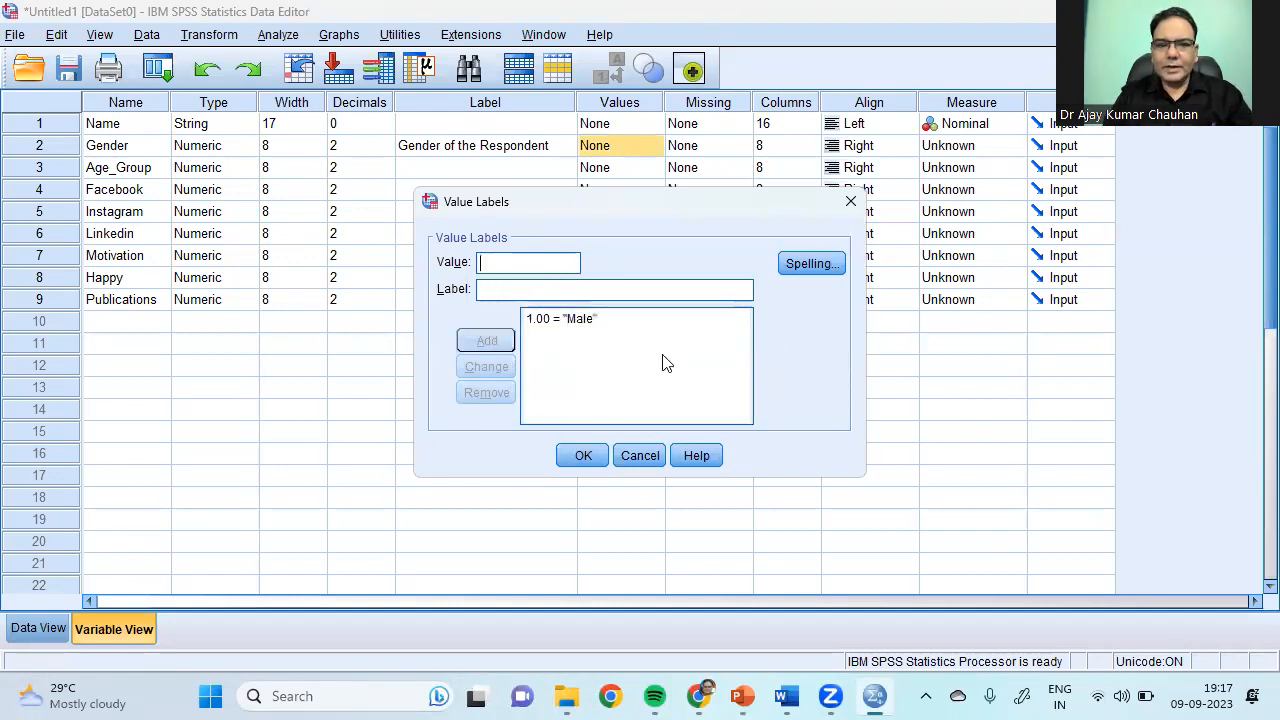
{"action": "type", "text": "2"}
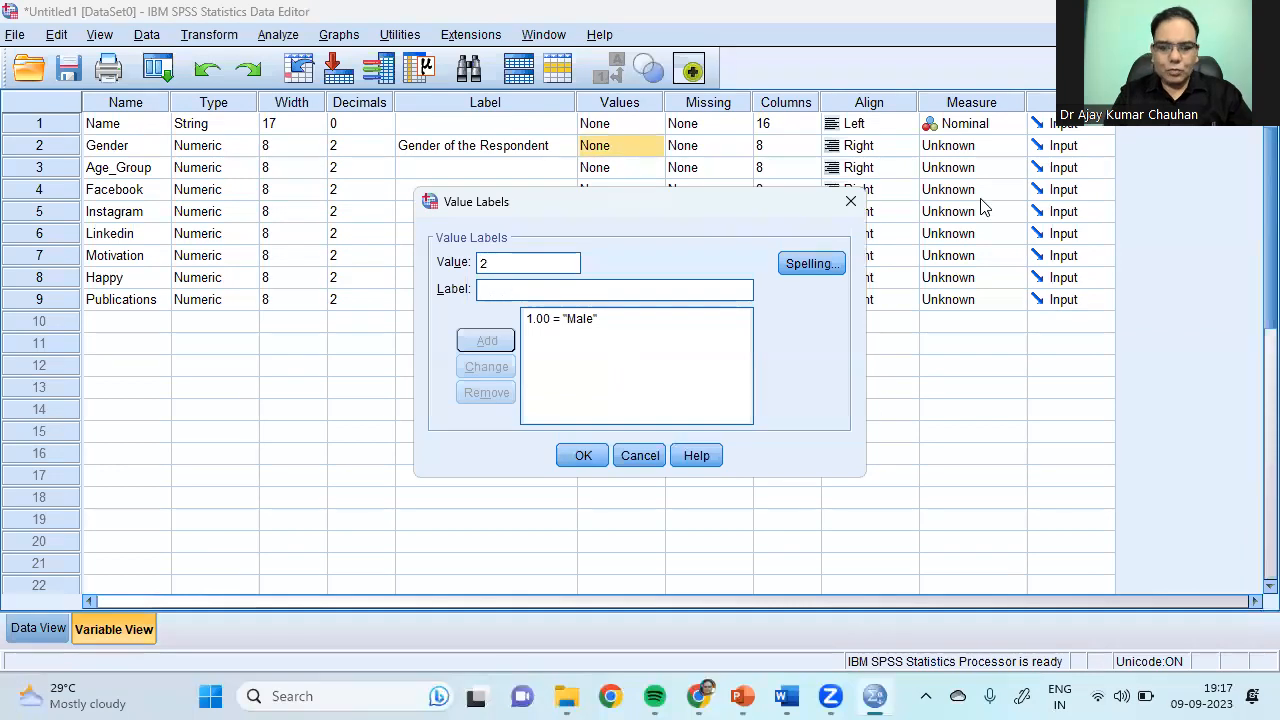
{"action": "key", "text": "Tab"}
{"action": "type", "text": "F"}
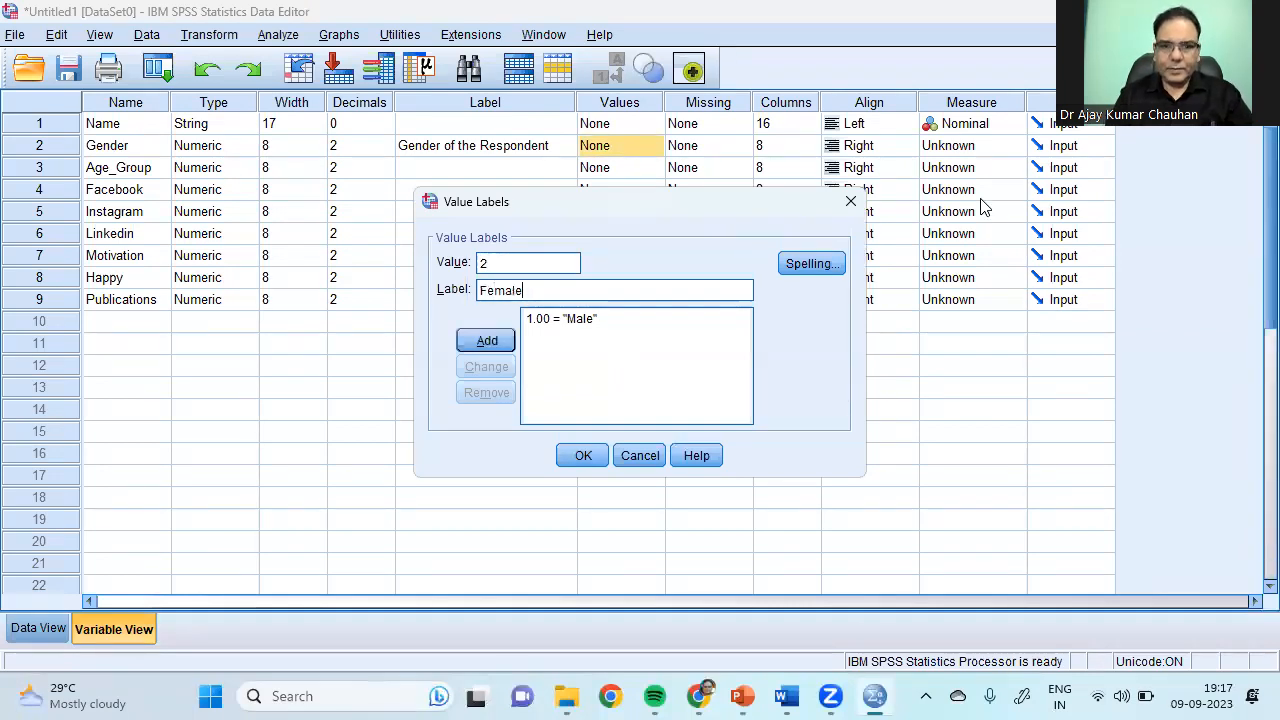
{"action": "left_click", "coordinate": [500, 352]}
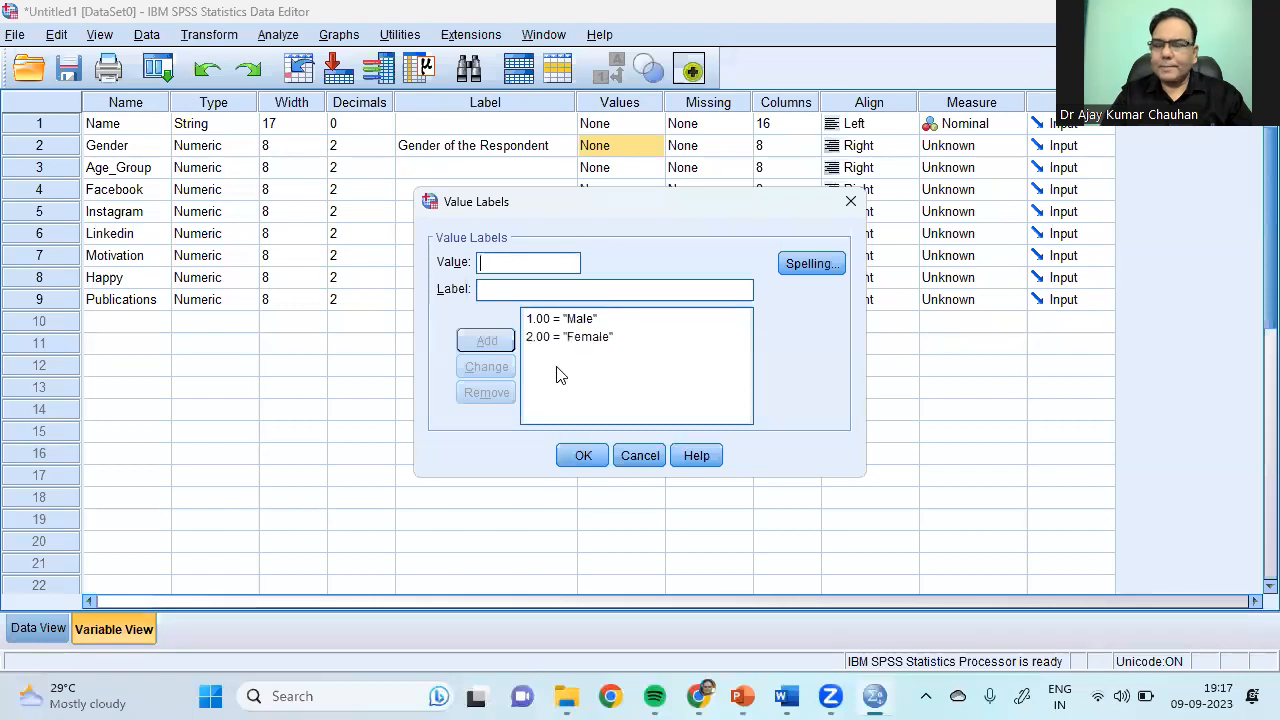
{"action": "left_click", "coordinate": [589, 457]}
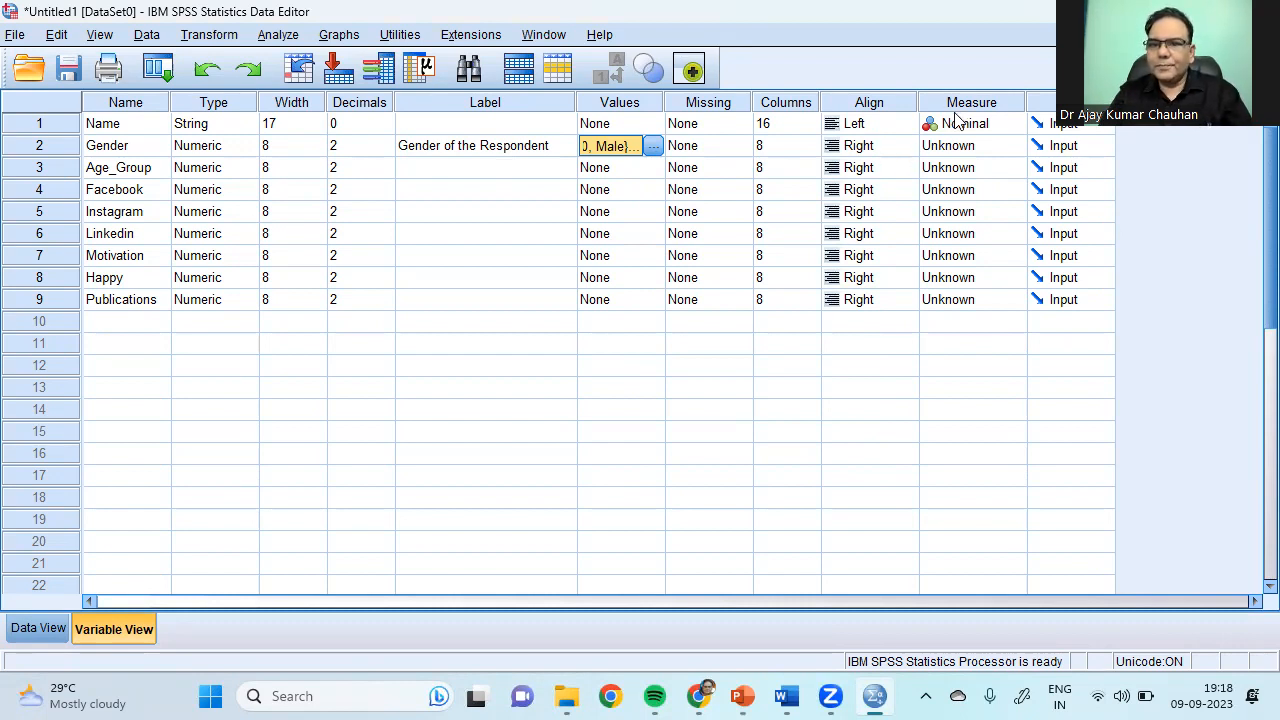
Step: Set Gender's measurement level to Nominal and switch to the Data View grid
{"action": "left_click", "coordinate": [1015, 146]}
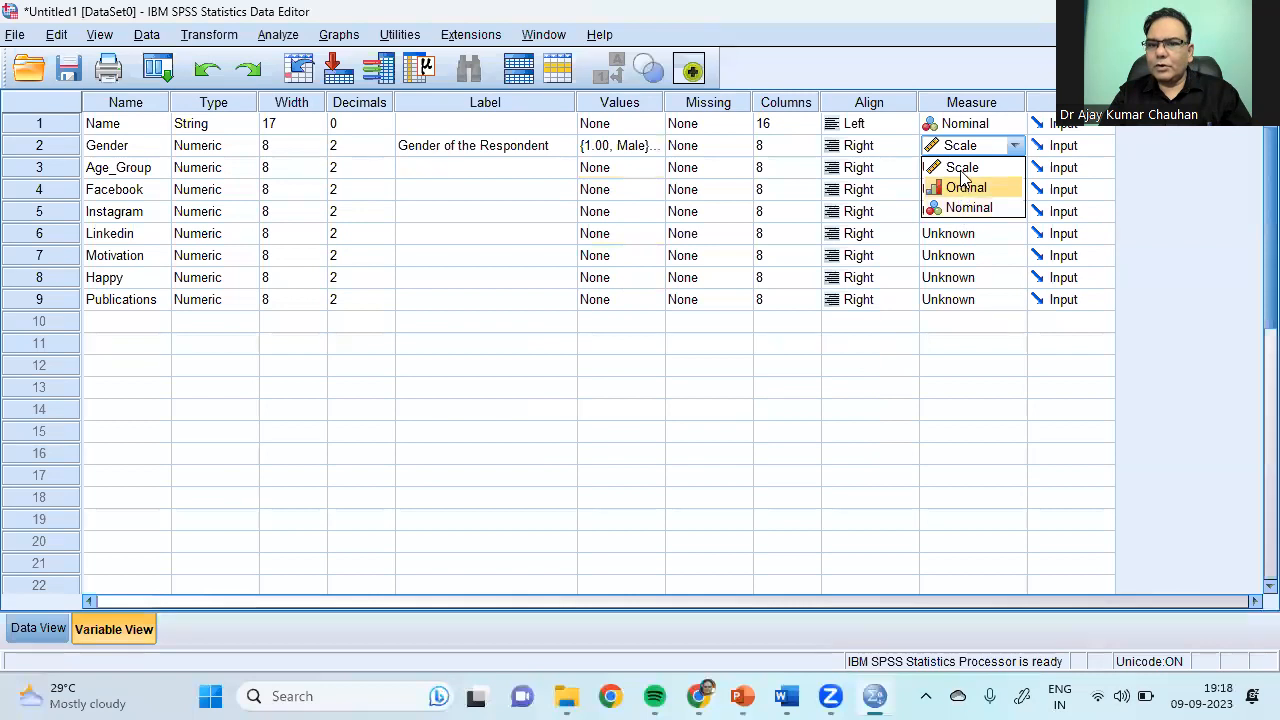
{"action": "left_click", "coordinate": [963, 207]}
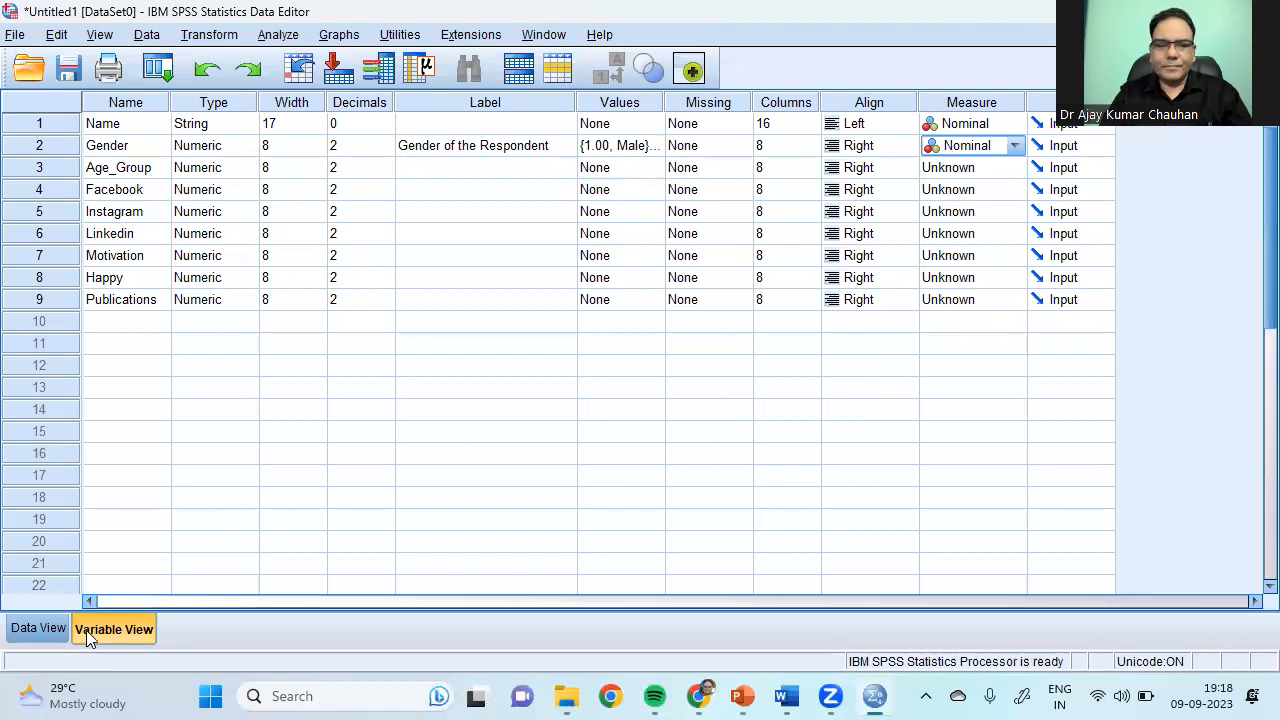
{"action": "left_click", "coordinate": [38, 630]}
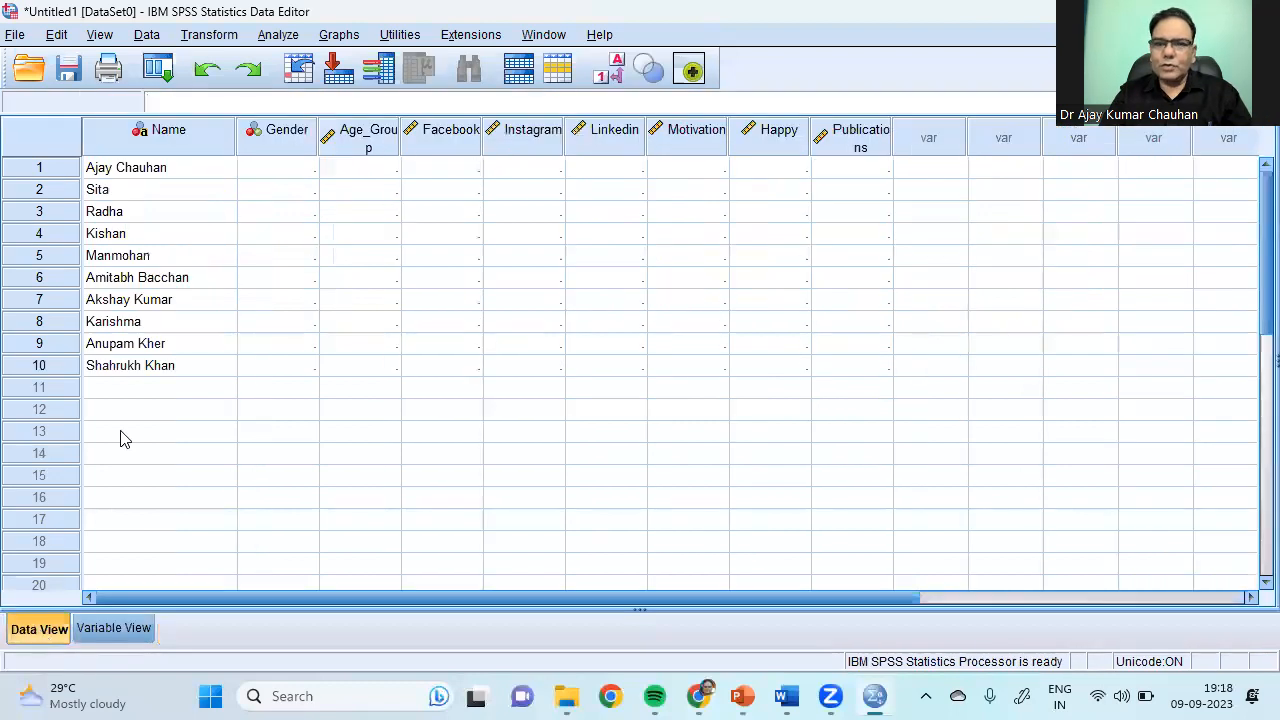
Step: Enter Gender codes 1, 2, 2, 1, 1, 1, 1, 2, 1, 1 down the column for the ten respondents
{"action": "left_click", "coordinate": [278, 175]}
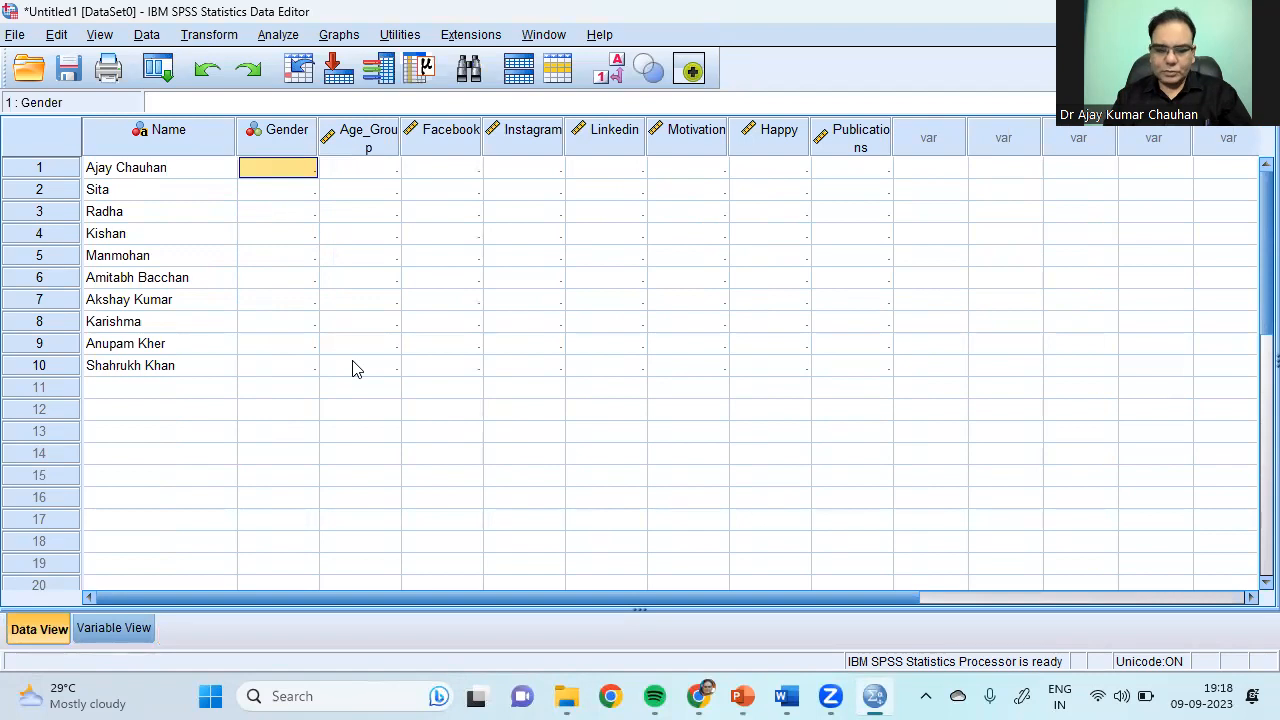
{"action": "type", "text": "1"}
{"action": "key", "text": "Return"}
{"action": "type", "text": "2"}
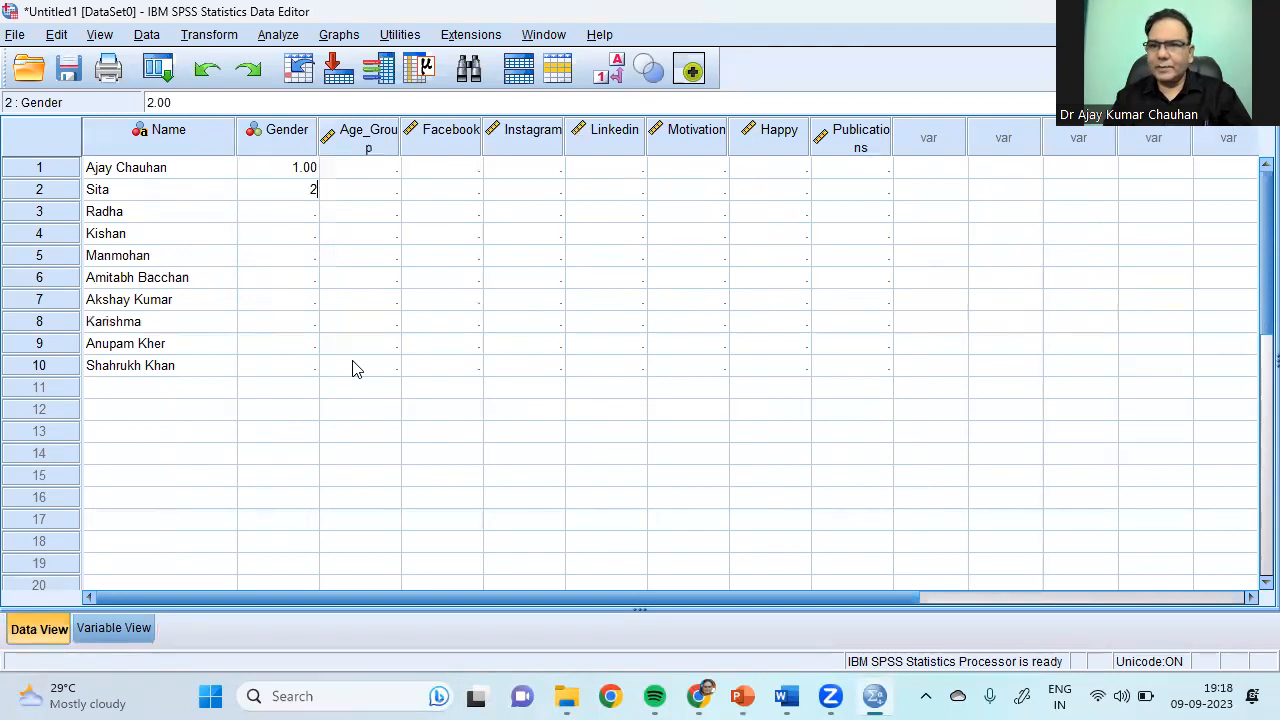
{"action": "key", "text": "Return"}
{"action": "type", "text": "2"}
{"action": "key", "text": "Return"}
{"action": "type", "text": "1"}
{"action": "key", "text": "Return"}
{"action": "type", "text": "1"}
{"action": "key", "text": "Return"}
{"action": "type", "text": "1"}
{"action": "key", "text": "Return"}
{"action": "type", "text": "1"}
{"action": "key", "text": "Return"}
{"action": "type", "text": "2"}
{"action": "key", "text": "Return"}
{"action": "type", "text": "1"}
{"action": "key", "text": "Return"}
{"action": "type", "text": "1"}
{"action": "key", "text": "Return"}
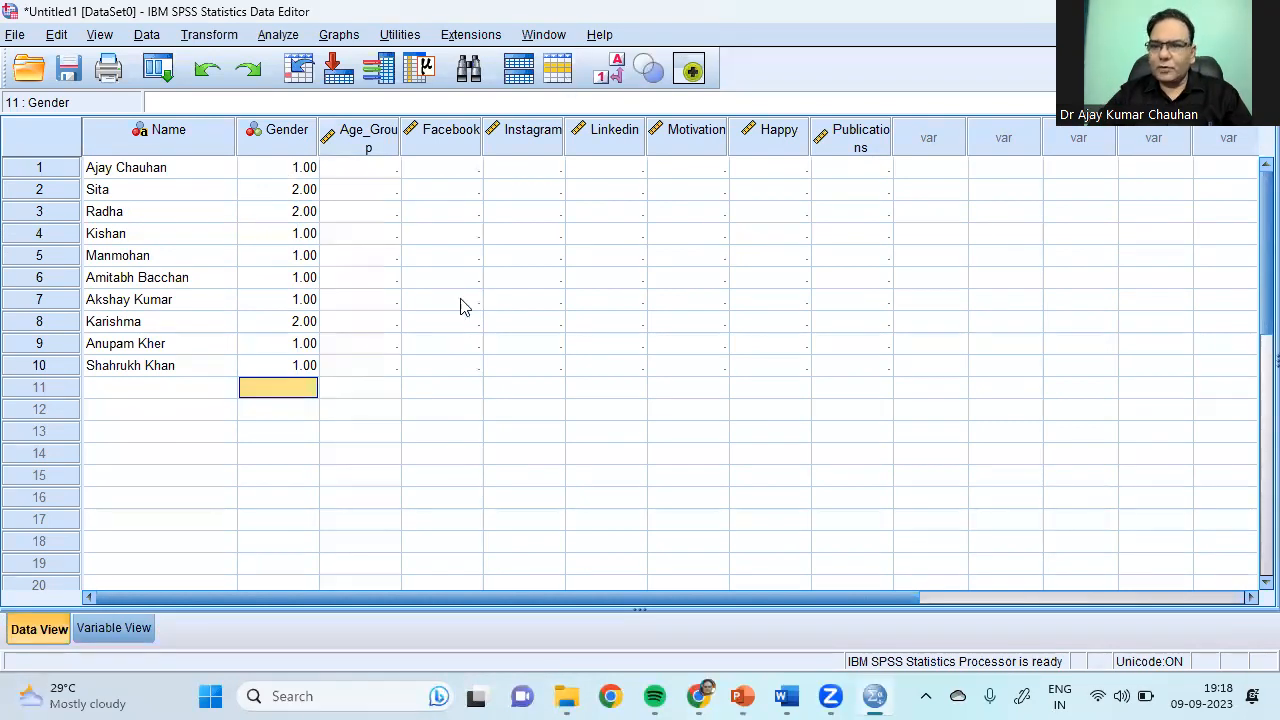
Step: Toggle the grid between Male/Female labels and numeric codes, then return to Variable View
{"action": "left_click", "coordinate": [614, 72]}
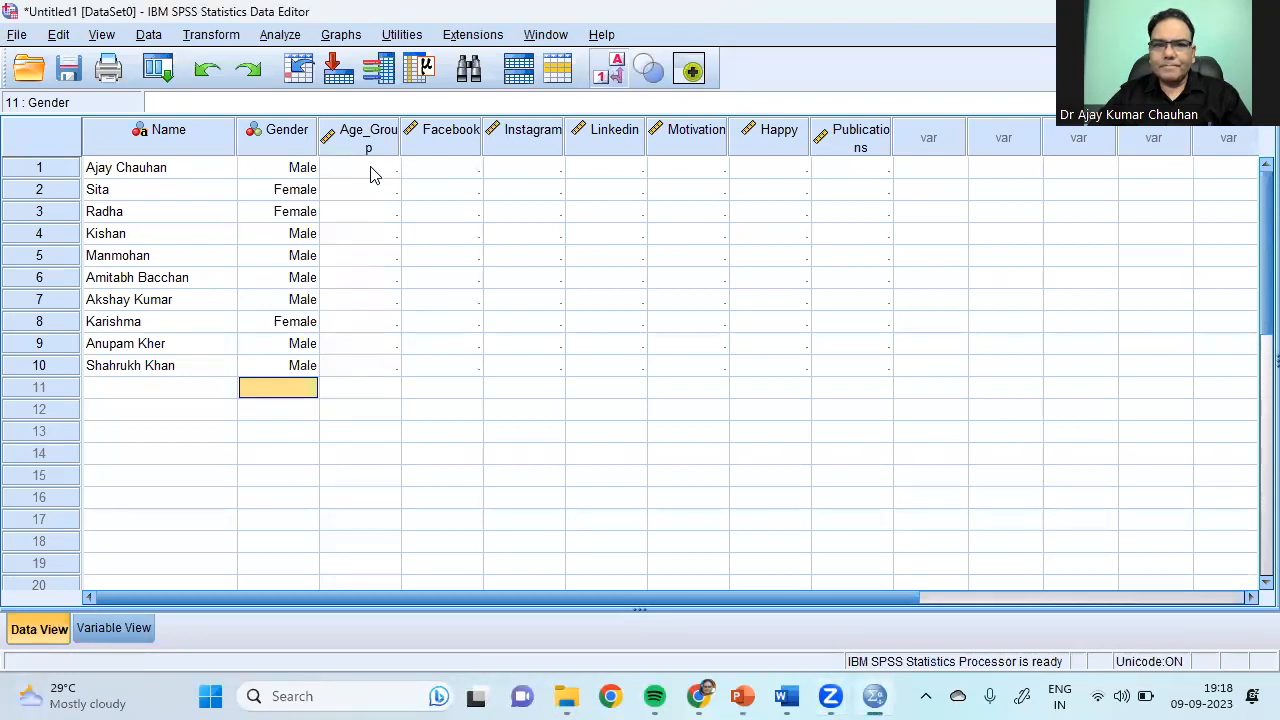
{"action": "left_click", "coordinate": [617, 65]}
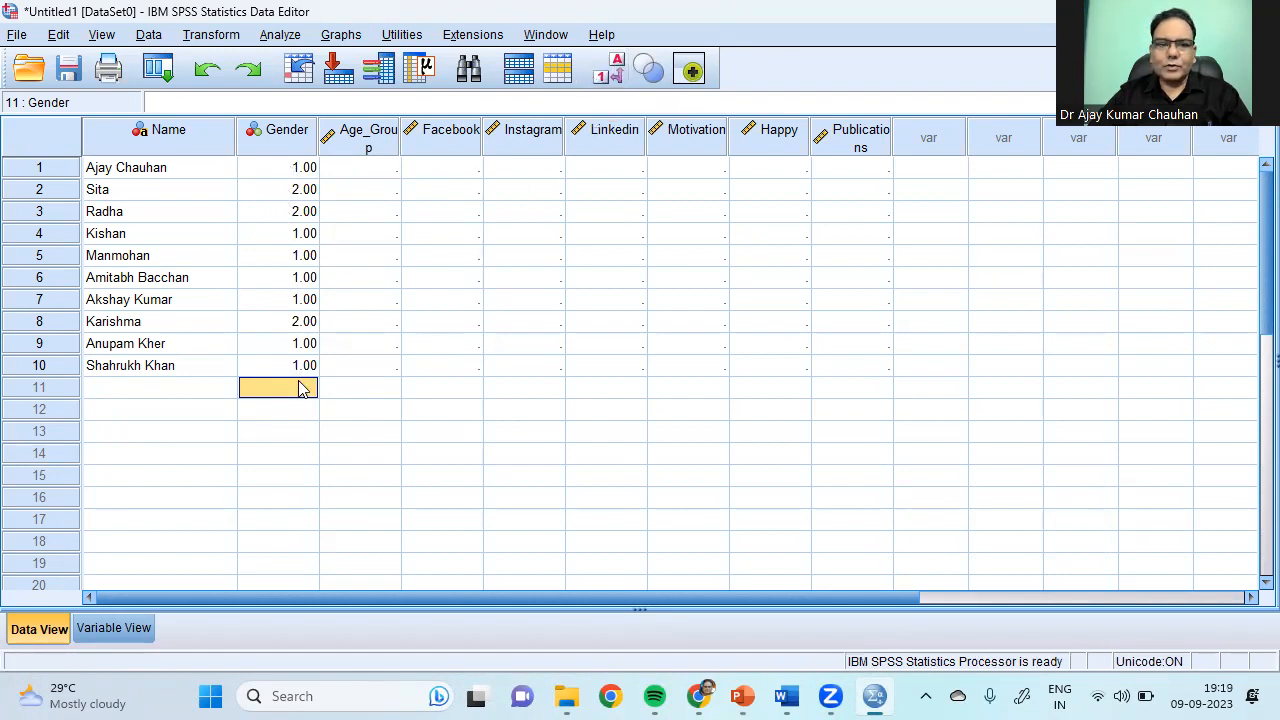
{"action": "left_click", "coordinate": [612, 70]}
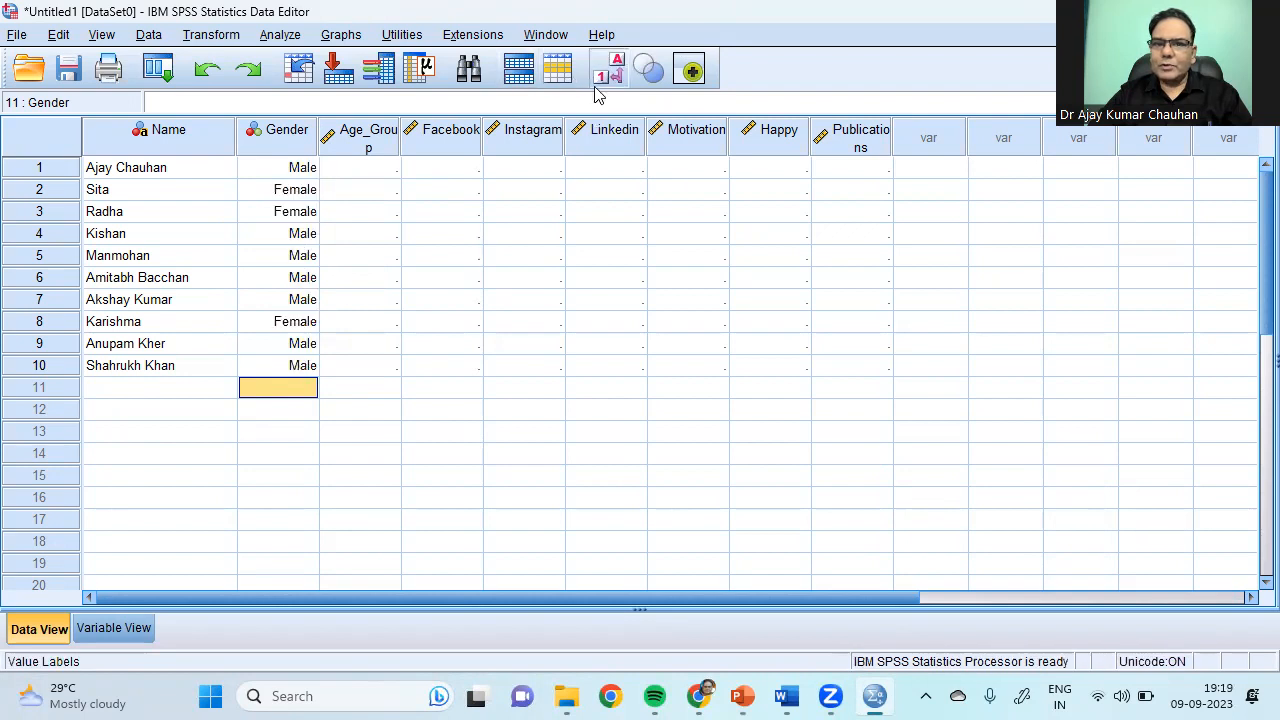
{"action": "left_click", "coordinate": [614, 72]}
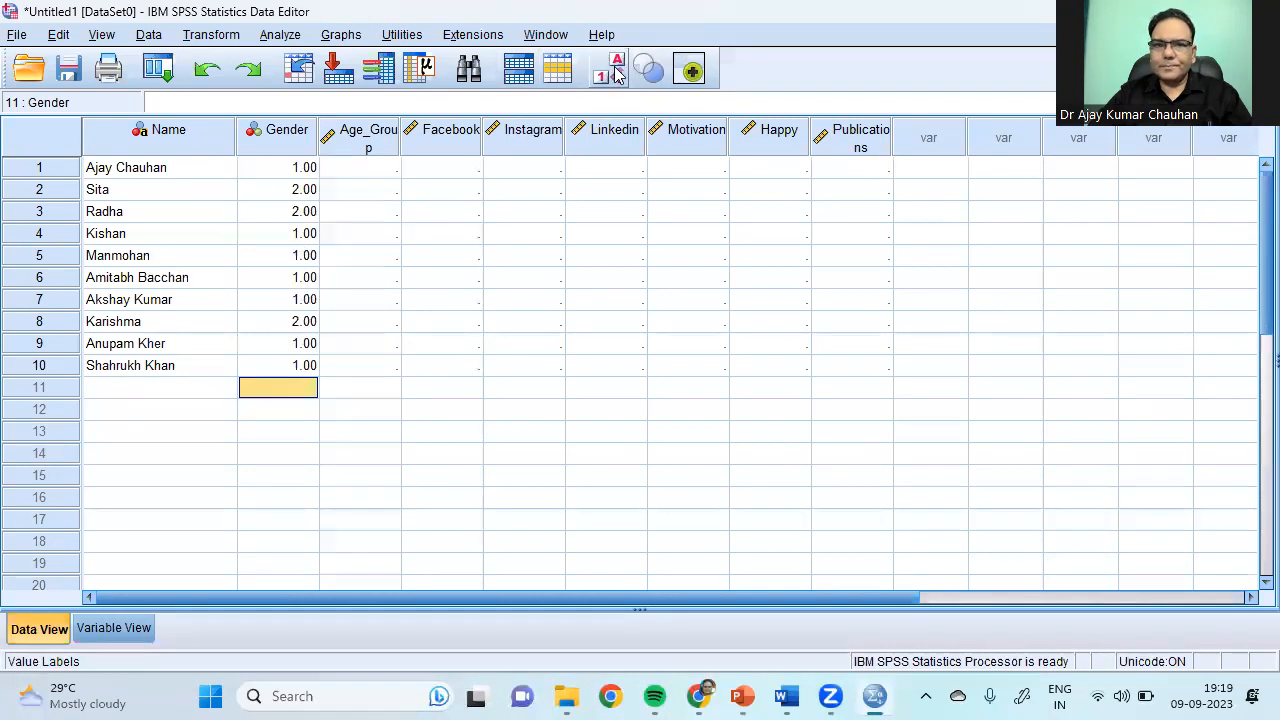
{"action": "left_click", "coordinate": [614, 72]}
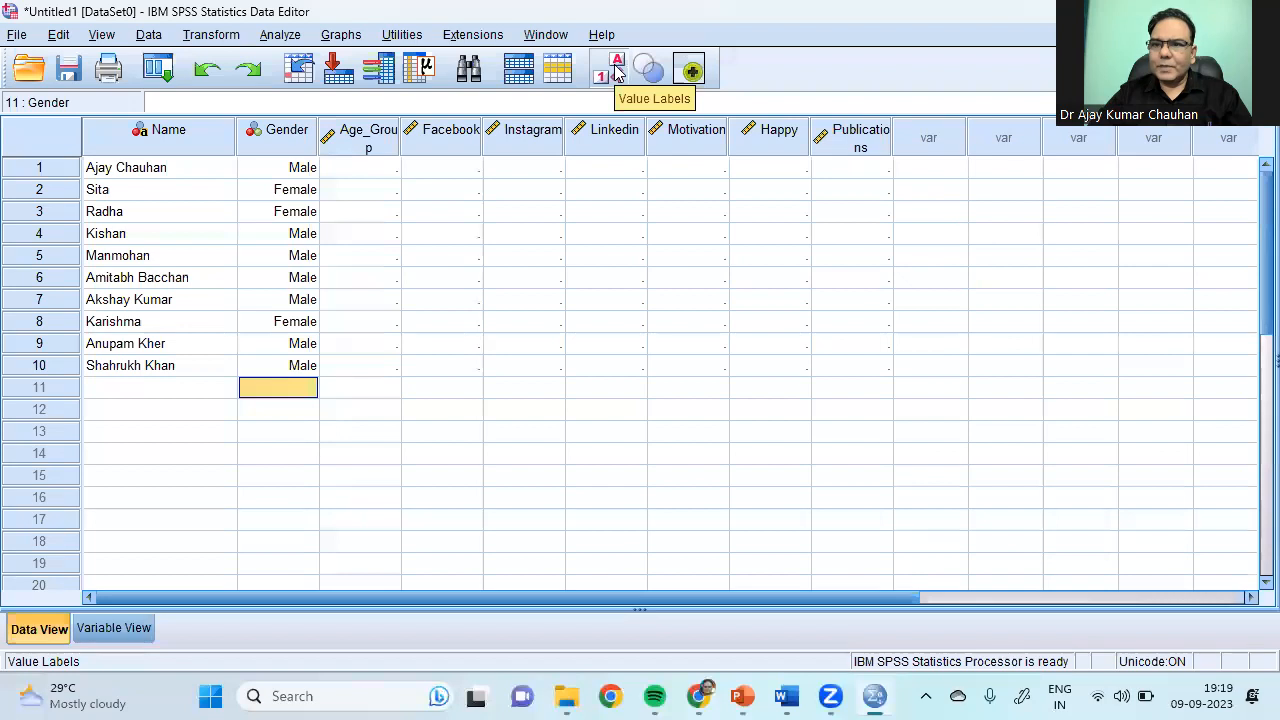
{"action": "left_click", "coordinate": [617, 70]}
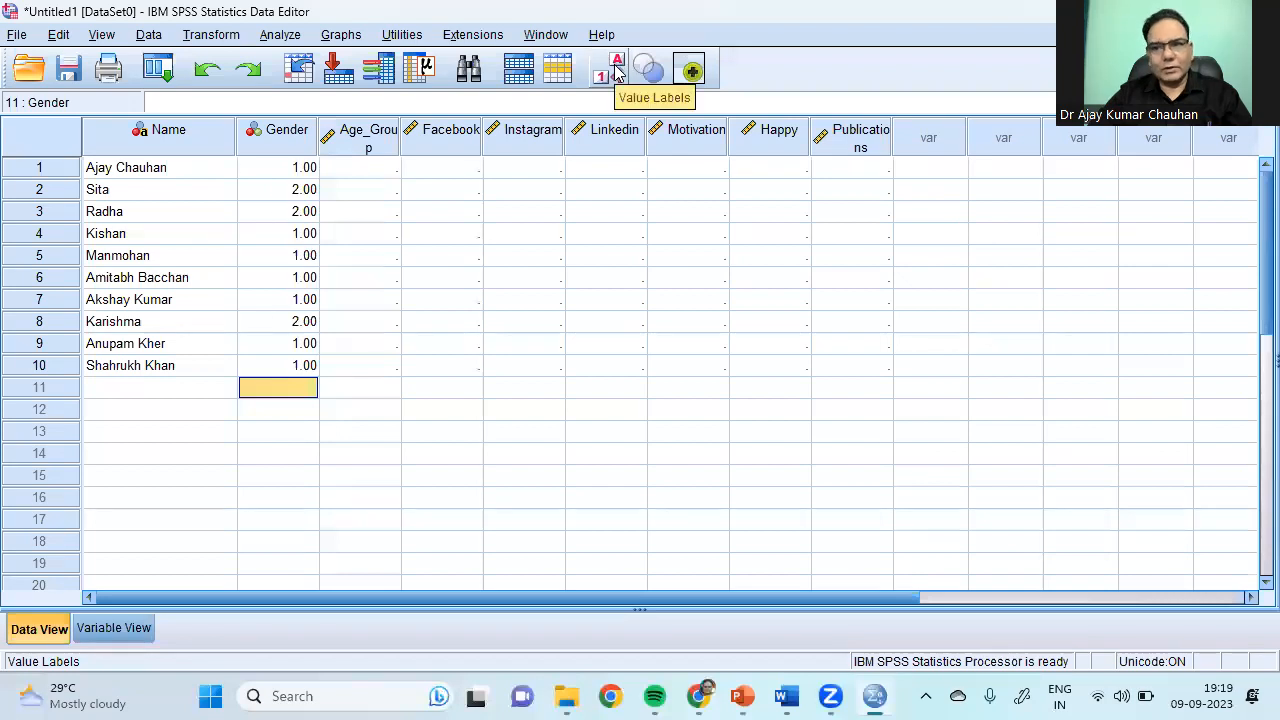
{"action": "left_click", "coordinate": [617, 70]}
{"action": "left_click", "coordinate": [617, 70]}
{"action": "left_click", "coordinate": [617, 70]}
{"action": "left_click", "coordinate": [617, 70]}
{"action": "left_click", "coordinate": [617, 70]}
{"action": "left_click", "coordinate": [617, 70]}
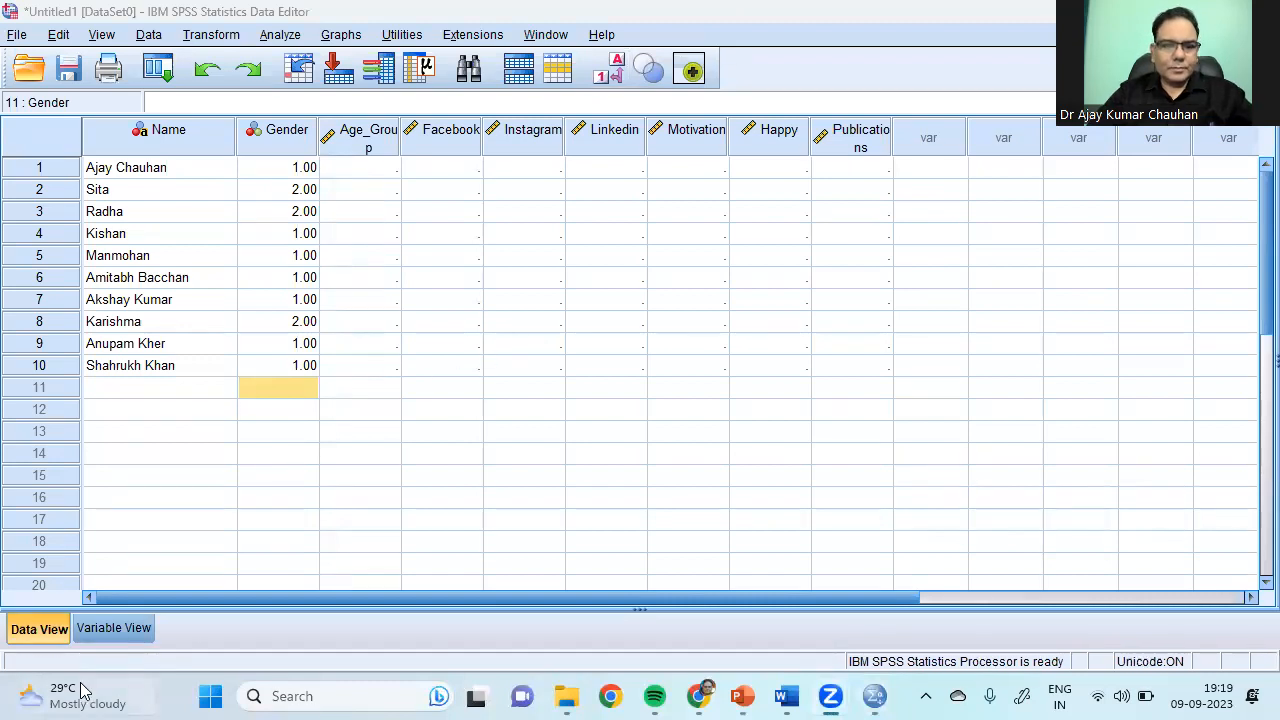
{"action": "left_click", "coordinate": [110, 628]}
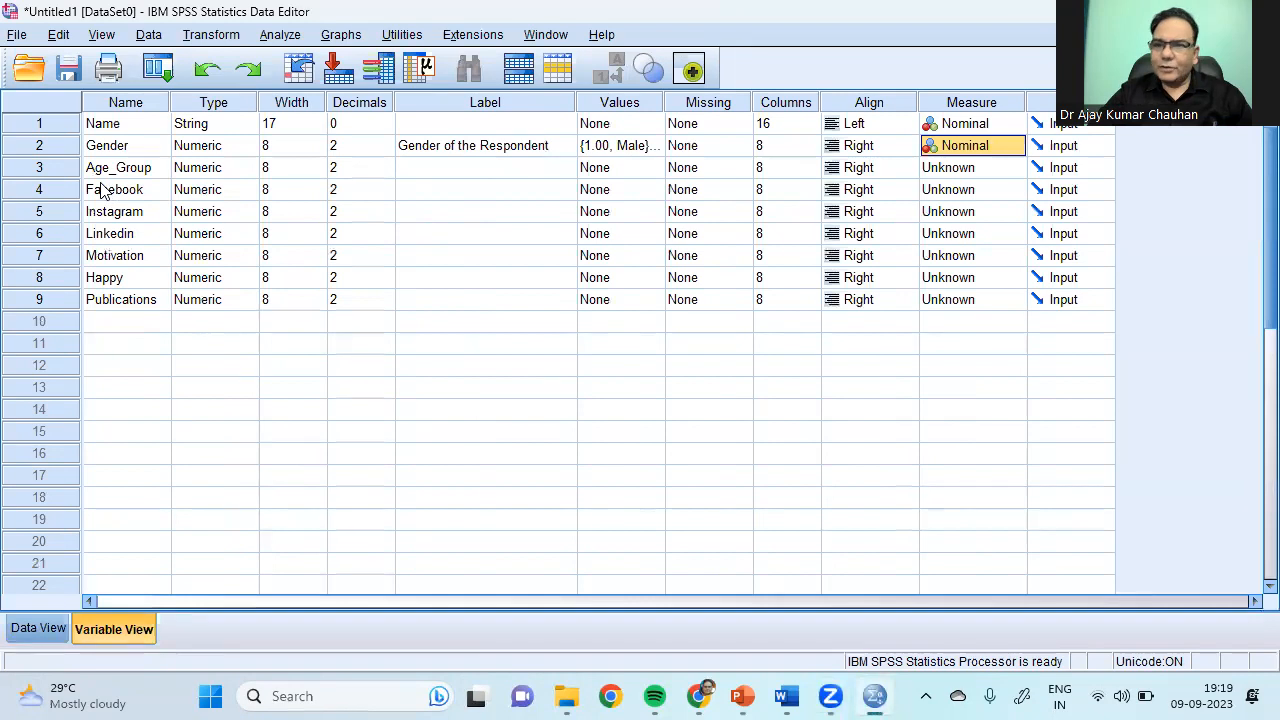
Step: Label Age_Group 'Age Group Of the Respondents' and open its Value Labels dialog
{"action": "left_click", "coordinate": [421, 177]}
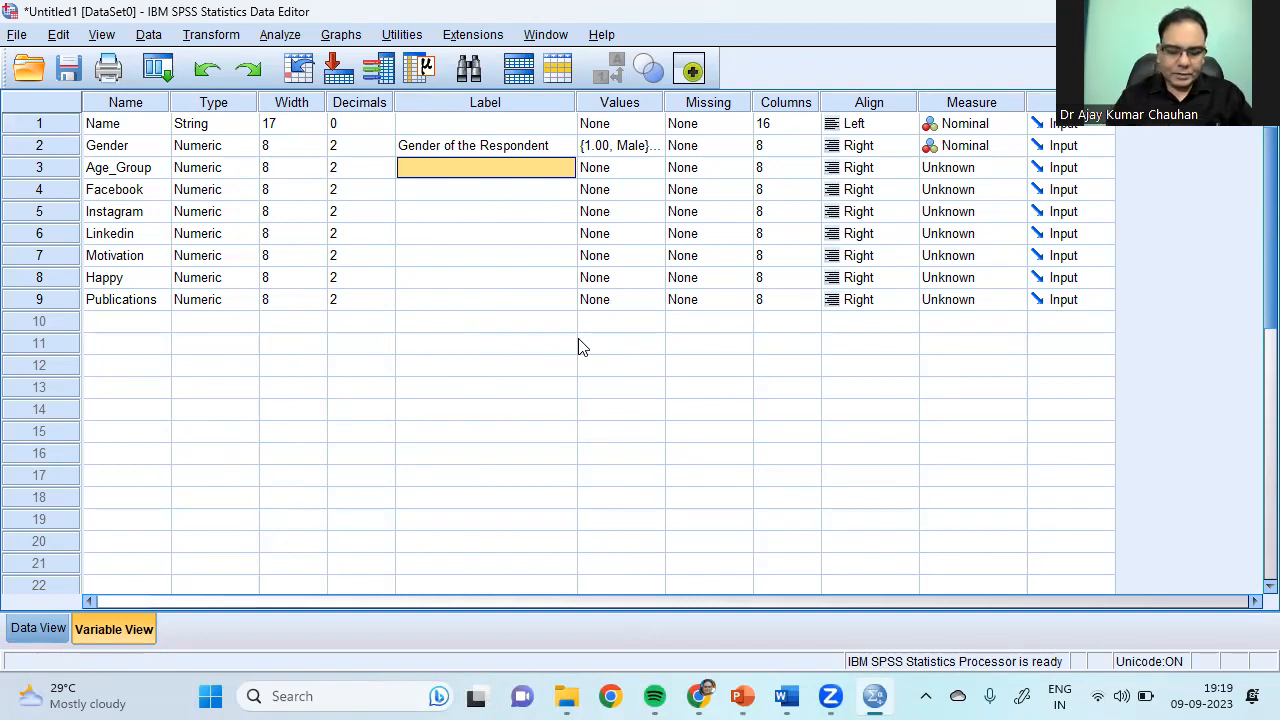
{"action": "type", "text": "Age G"}
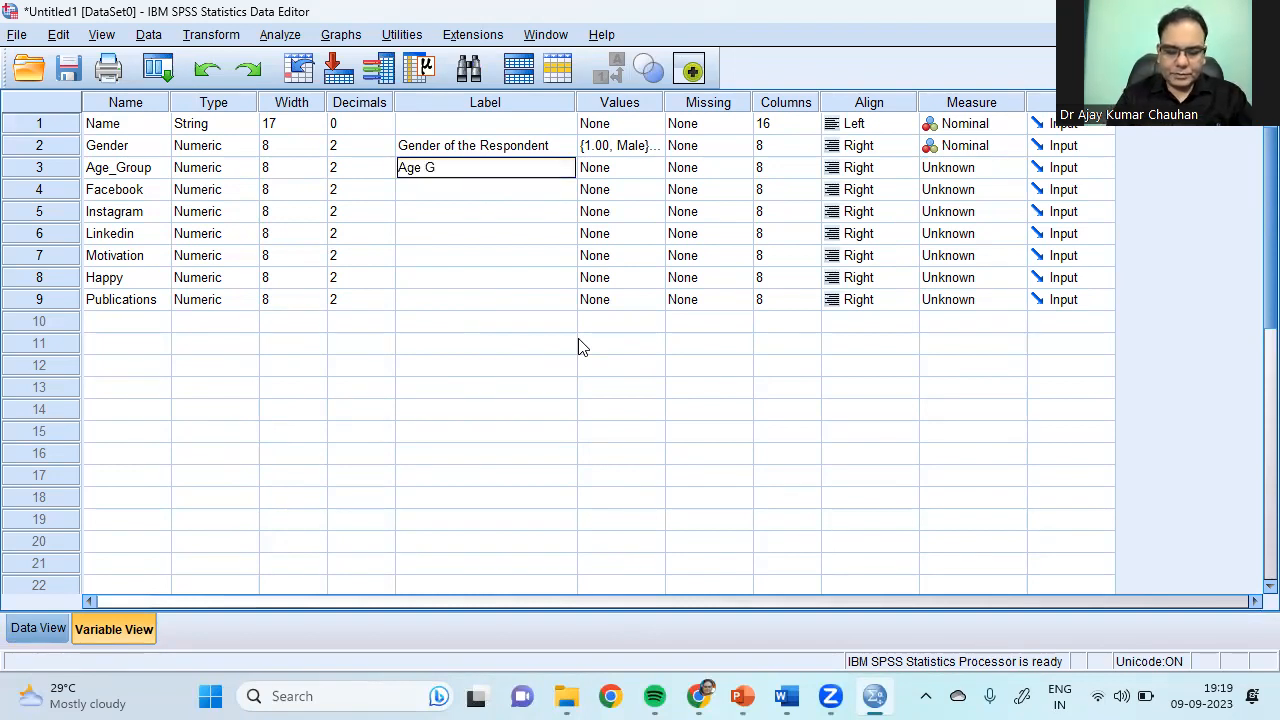
{"action": "type", "text": "roup Of the Respondents"}
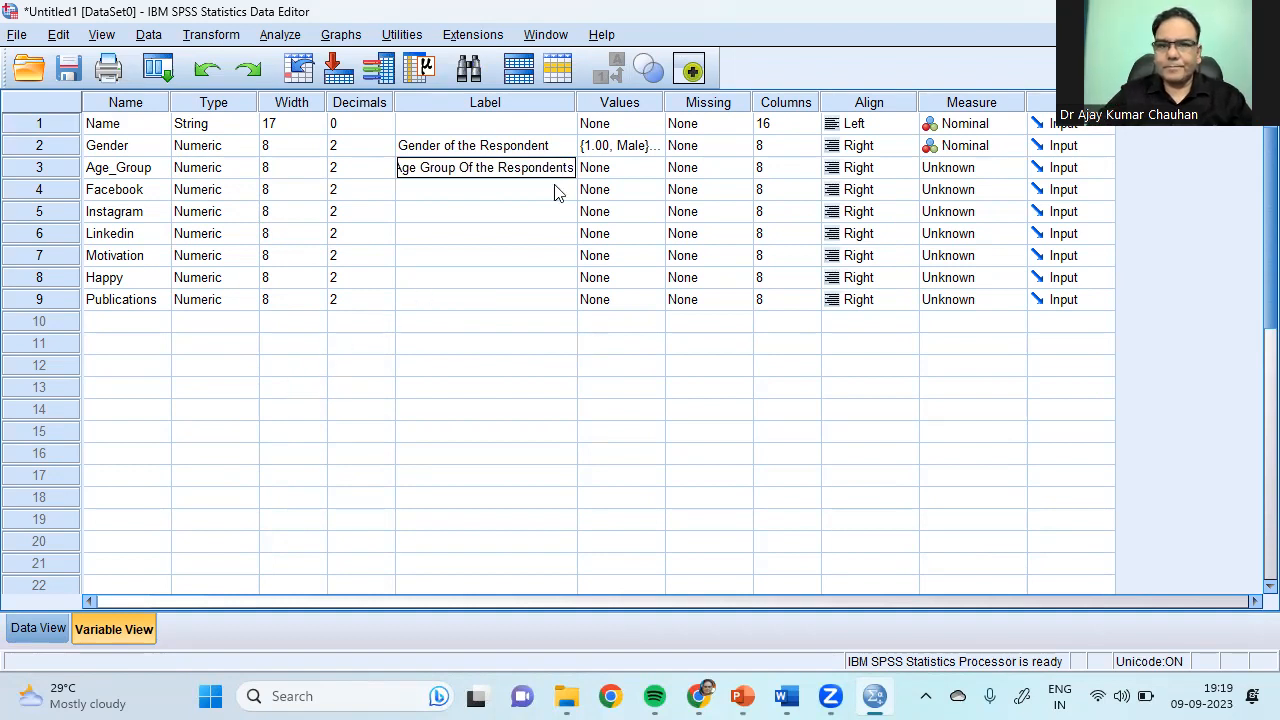
{"action": "double_click", "coordinate": [660, 168]}
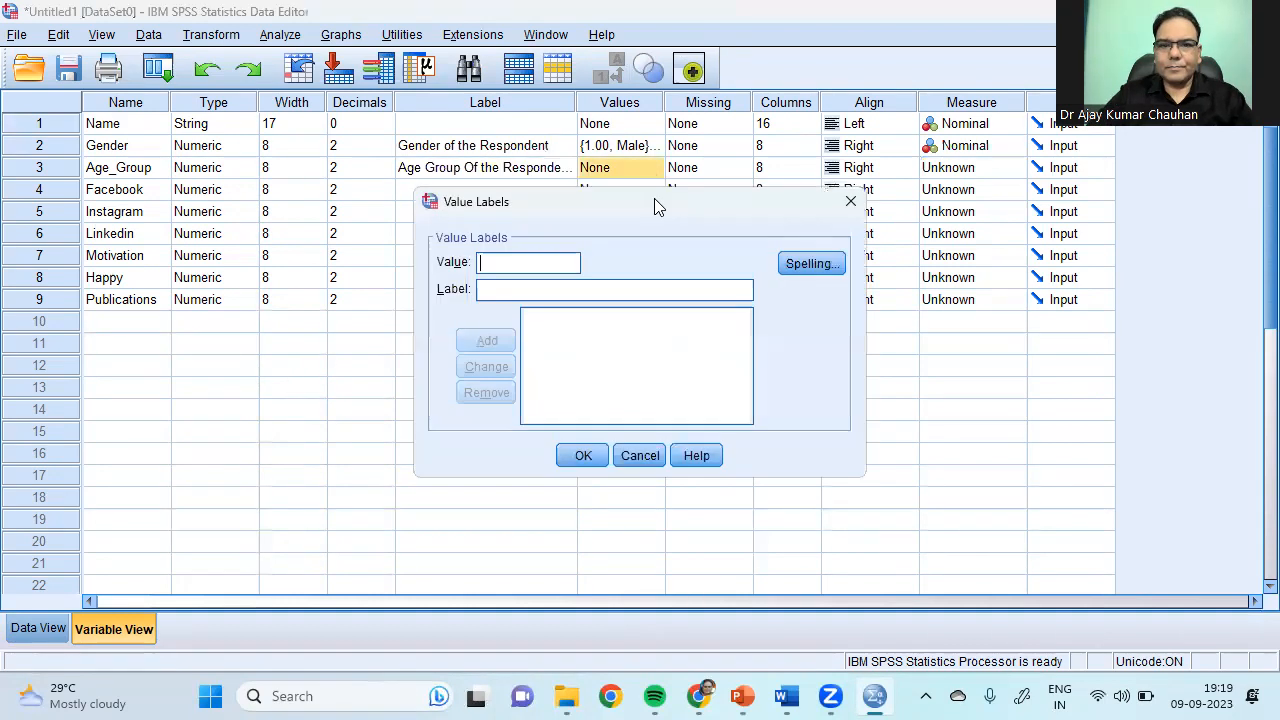
Step: Add the Age_Group value label 1 = Less Than 30 Years
{"action": "left_click", "coordinate": [511, 265]}
{"action": "type", "text": "1"}
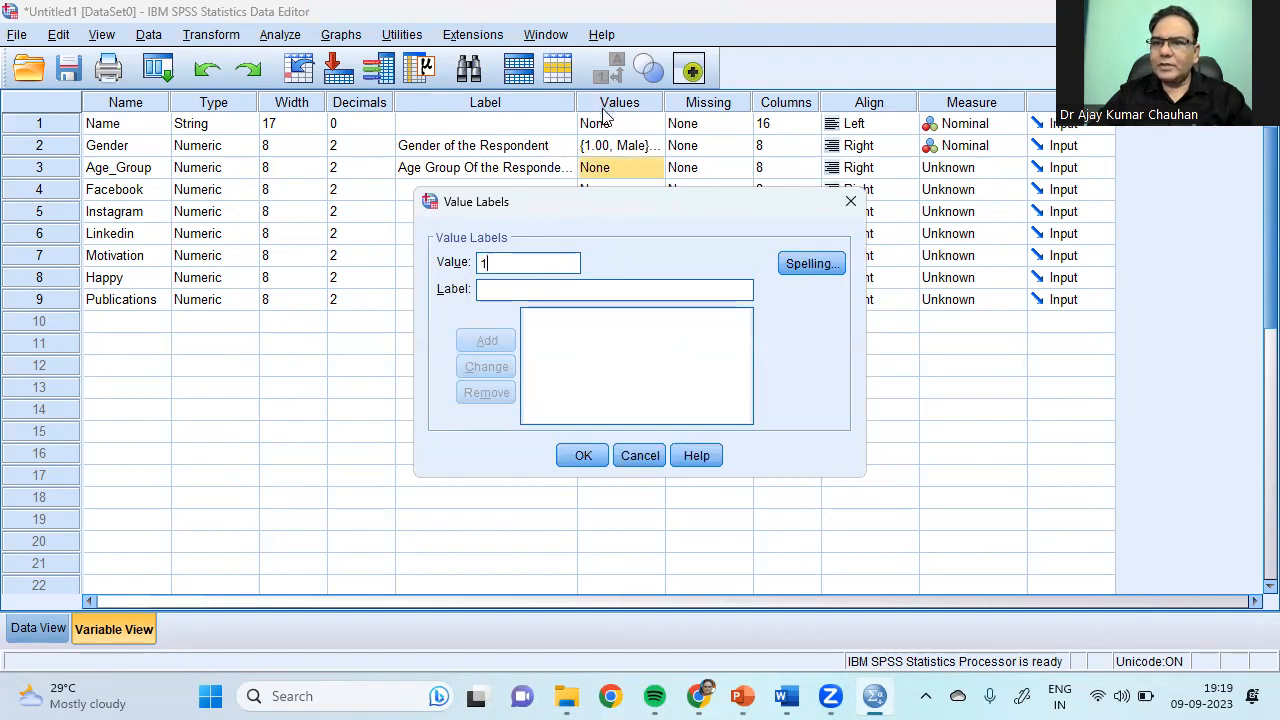
{"action": "left_click", "coordinate": [536, 290]}
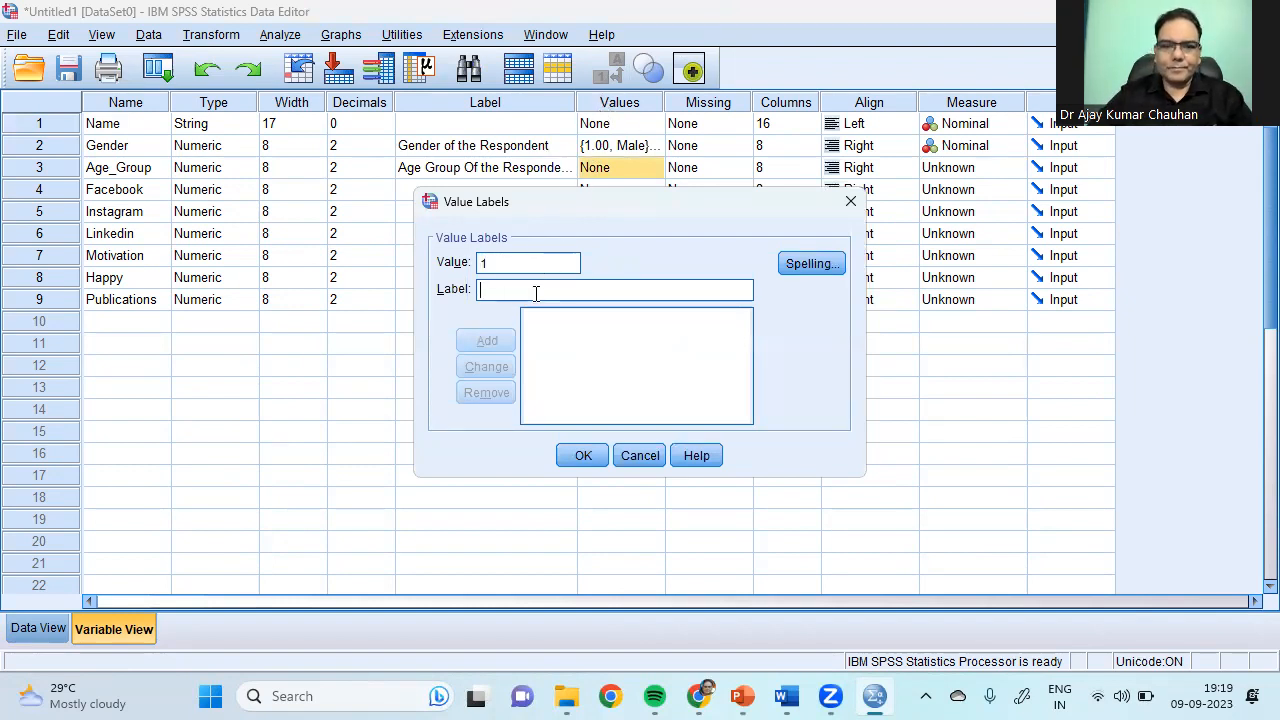
{"action": "type", "text": "Les"}
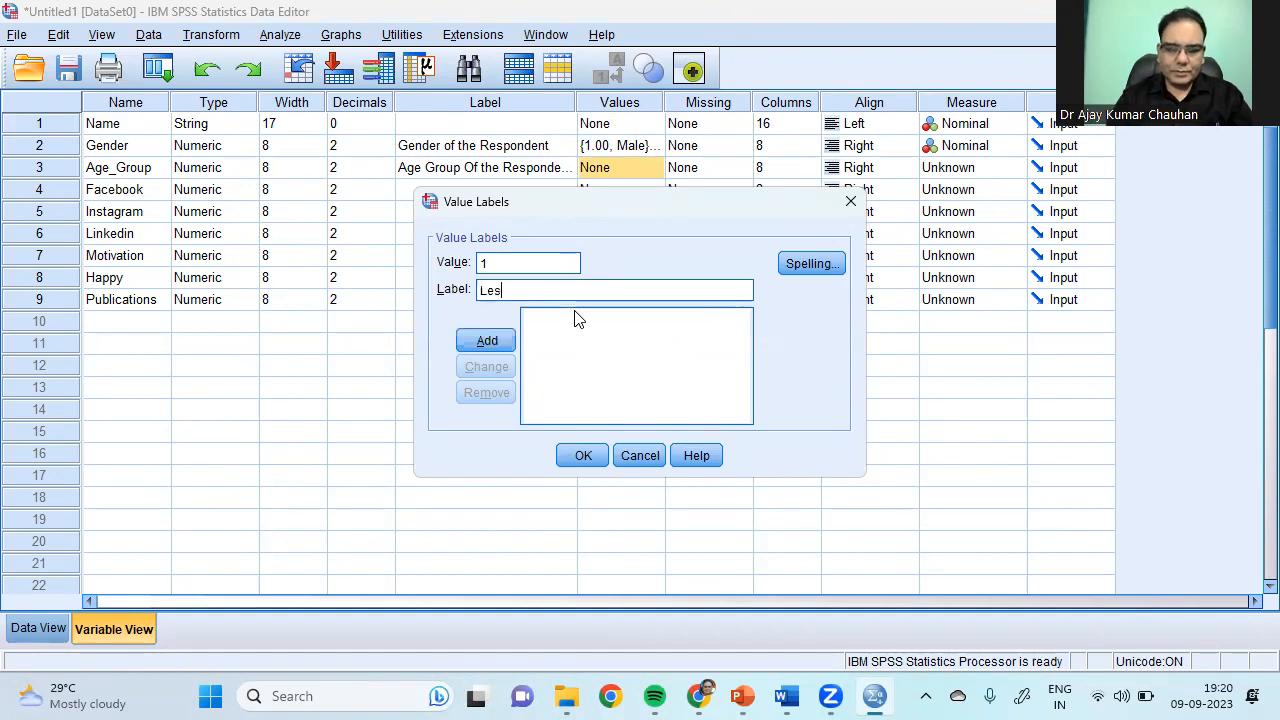
{"action": "type", "text": "s Than"}
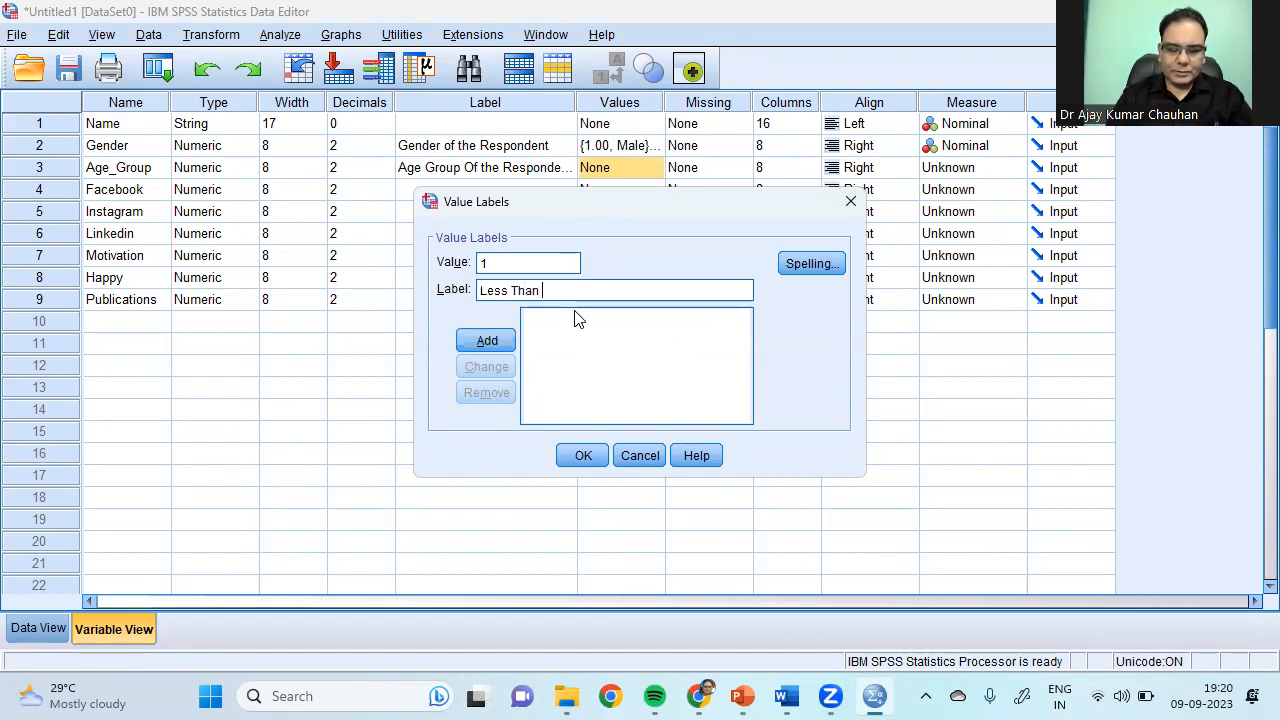
{"action": "type", "text": " 30 Years"}
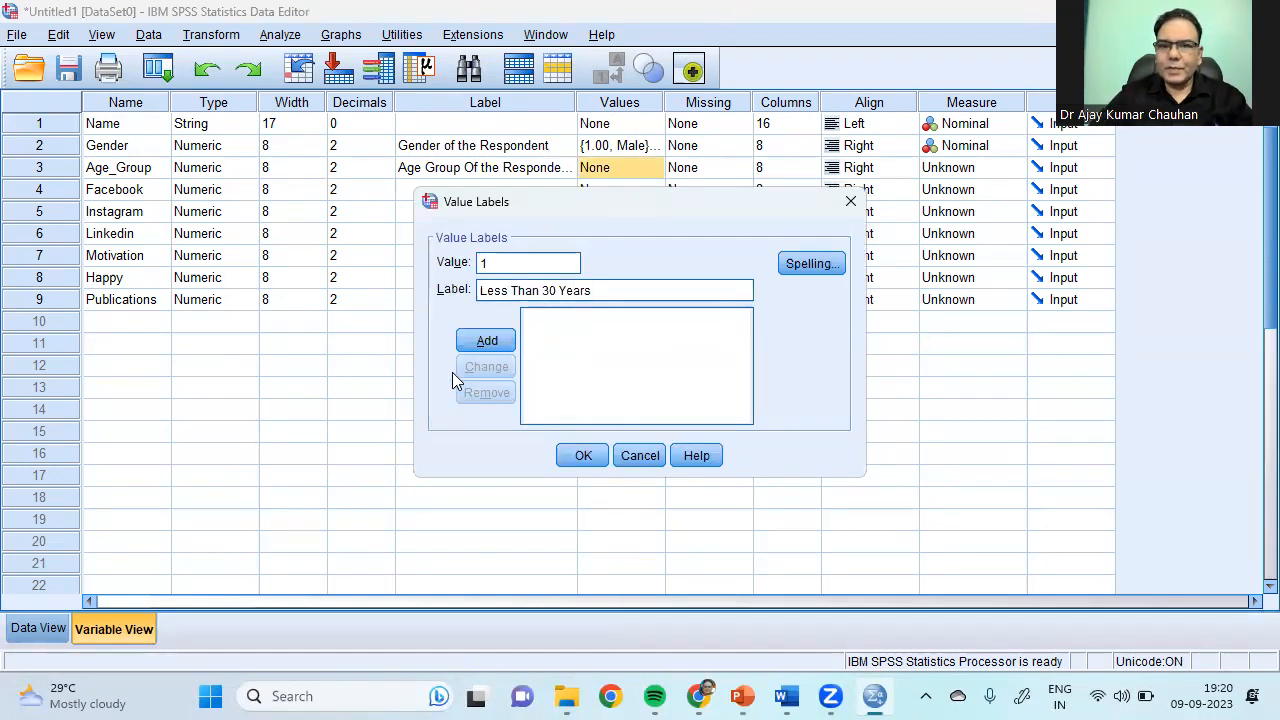
{"action": "left_click", "coordinate": [487, 343]}
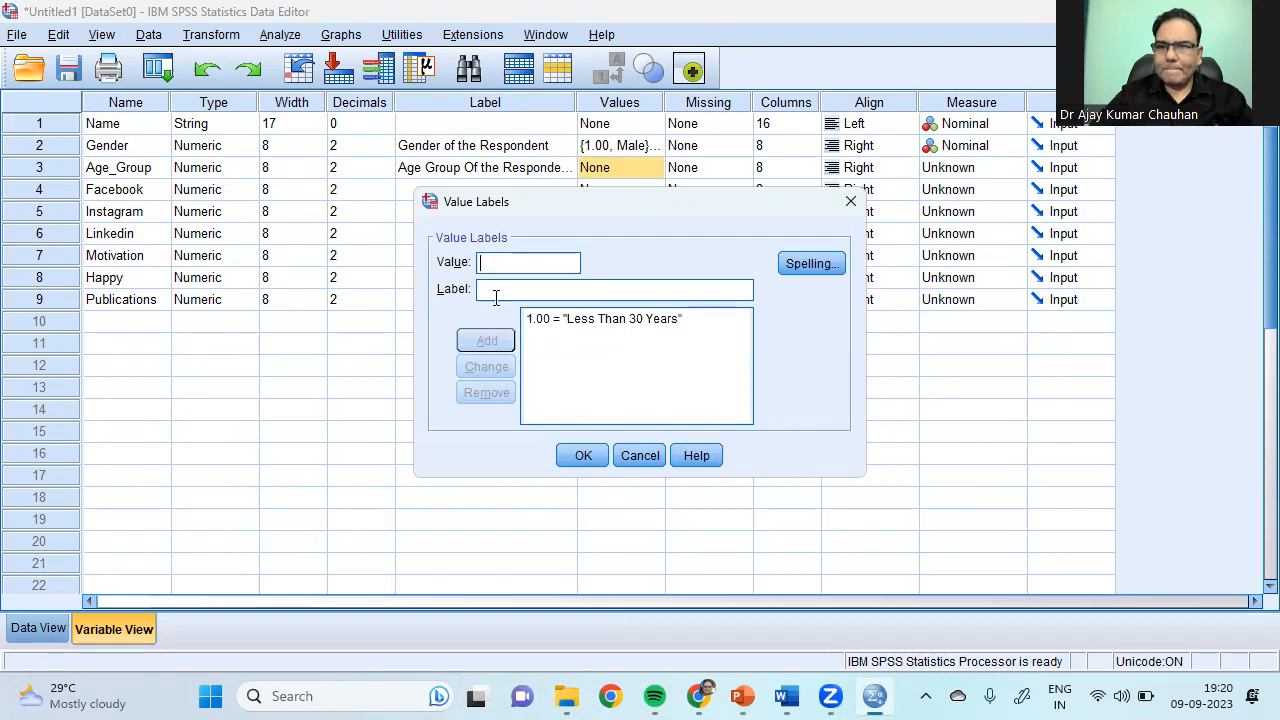
Step: Add the value label 2 = 31 to 45 Years, correcting typos in it
{"action": "type", "text": "2"}
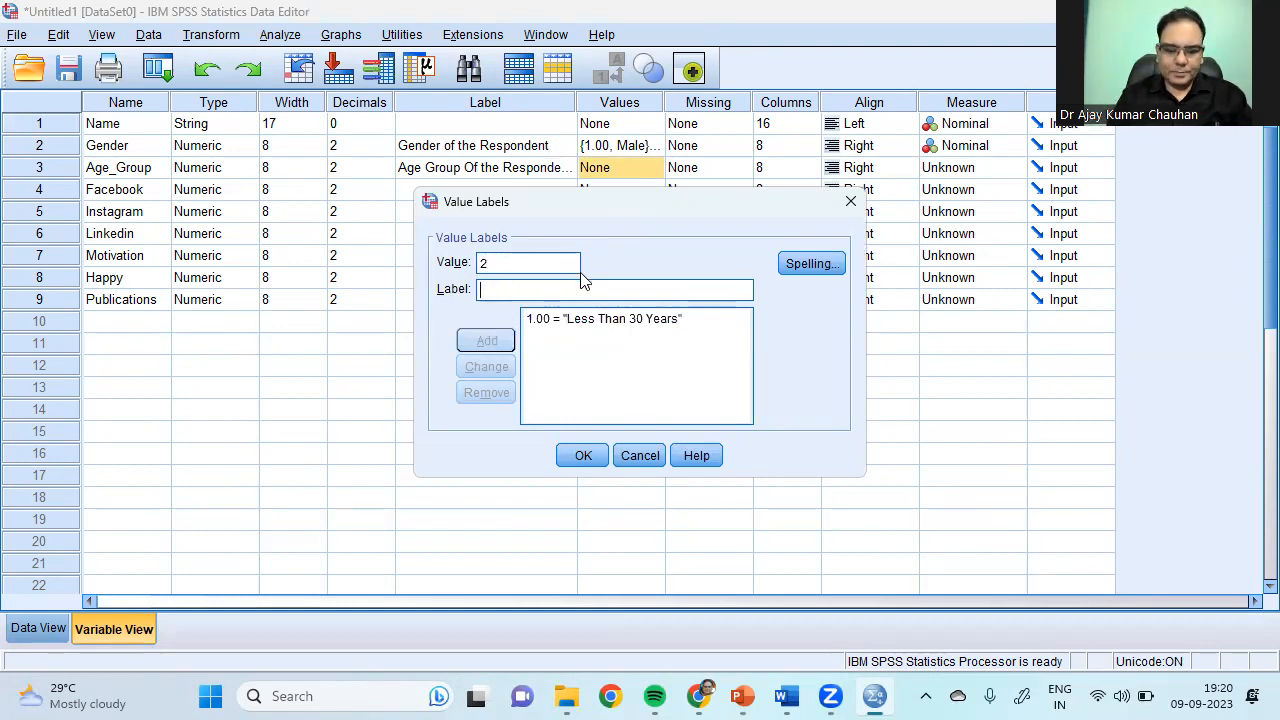
{"action": "type", "text": "#1 to"}
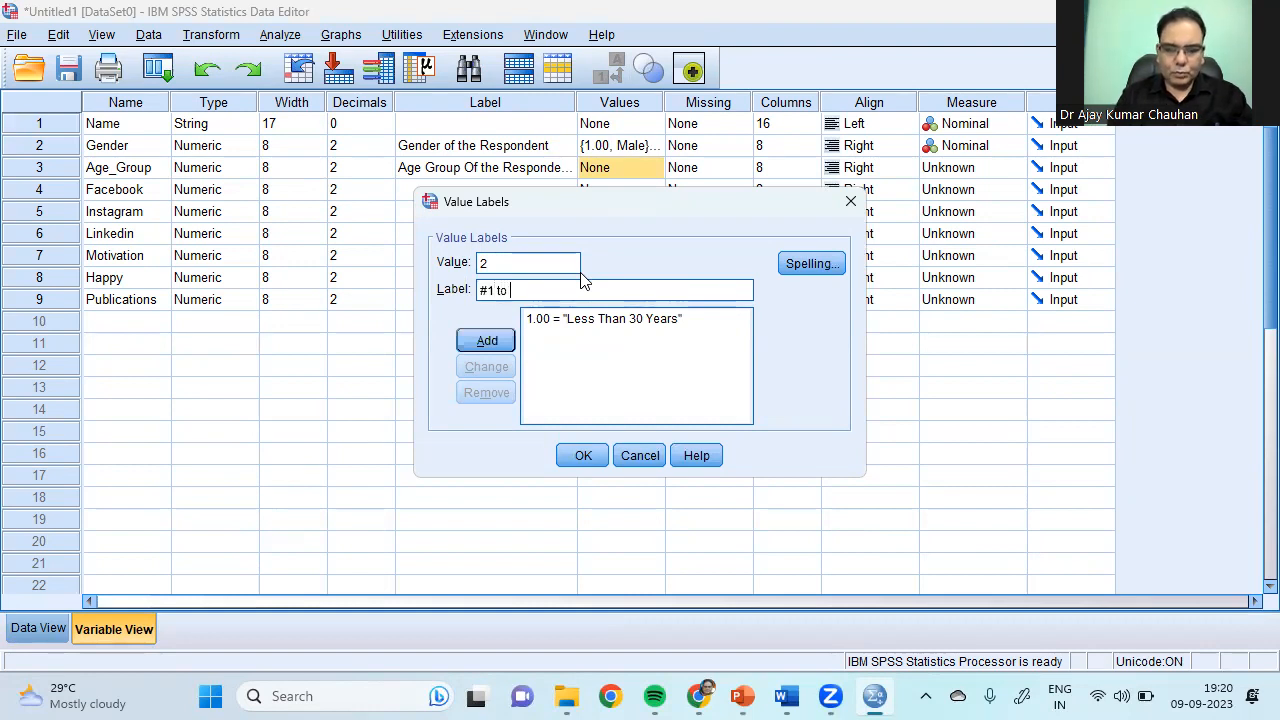
{"action": "key", "text": "Left"}
{"action": "key", "text": "BackSpace"}
{"action": "type", "text": "3"}
{"action": "key", "text": "Right"}
{"action": "key", "text": "Right"}
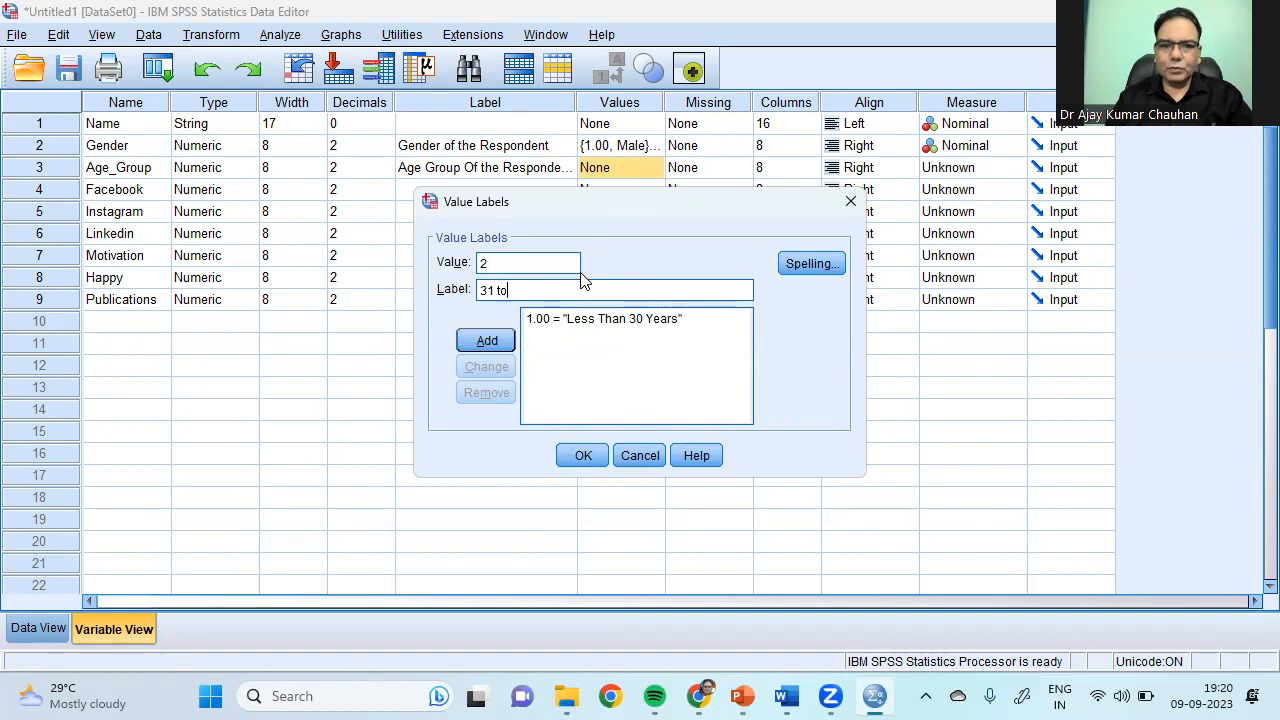
{"action": "type", "text": "45 vYears"}
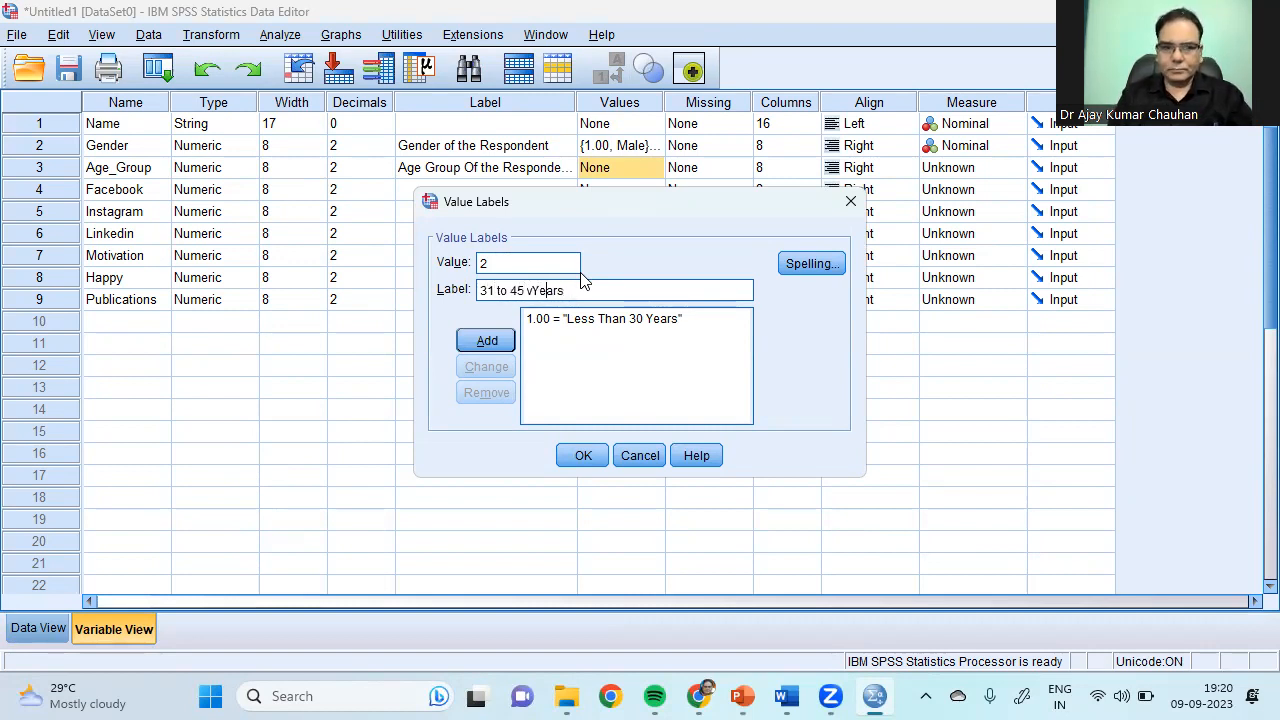
{"action": "key", "text": "BackSpace"}
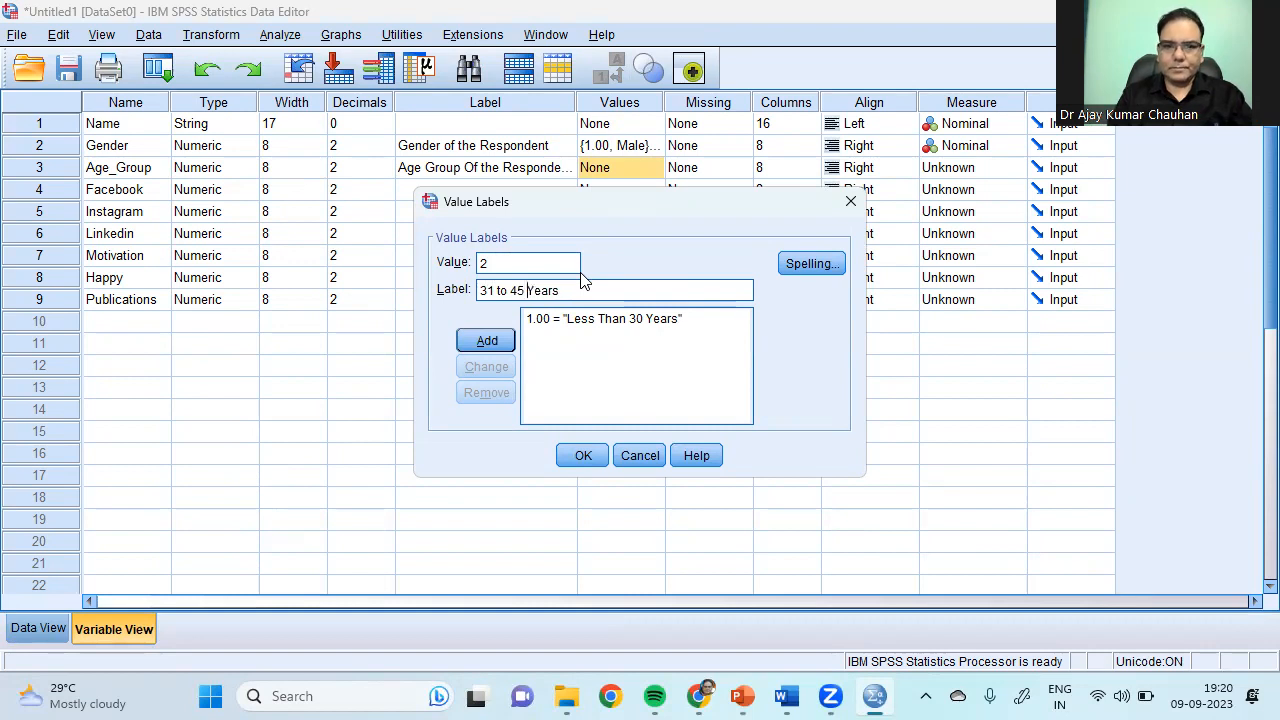
{"action": "left_click", "coordinate": [487, 341]}
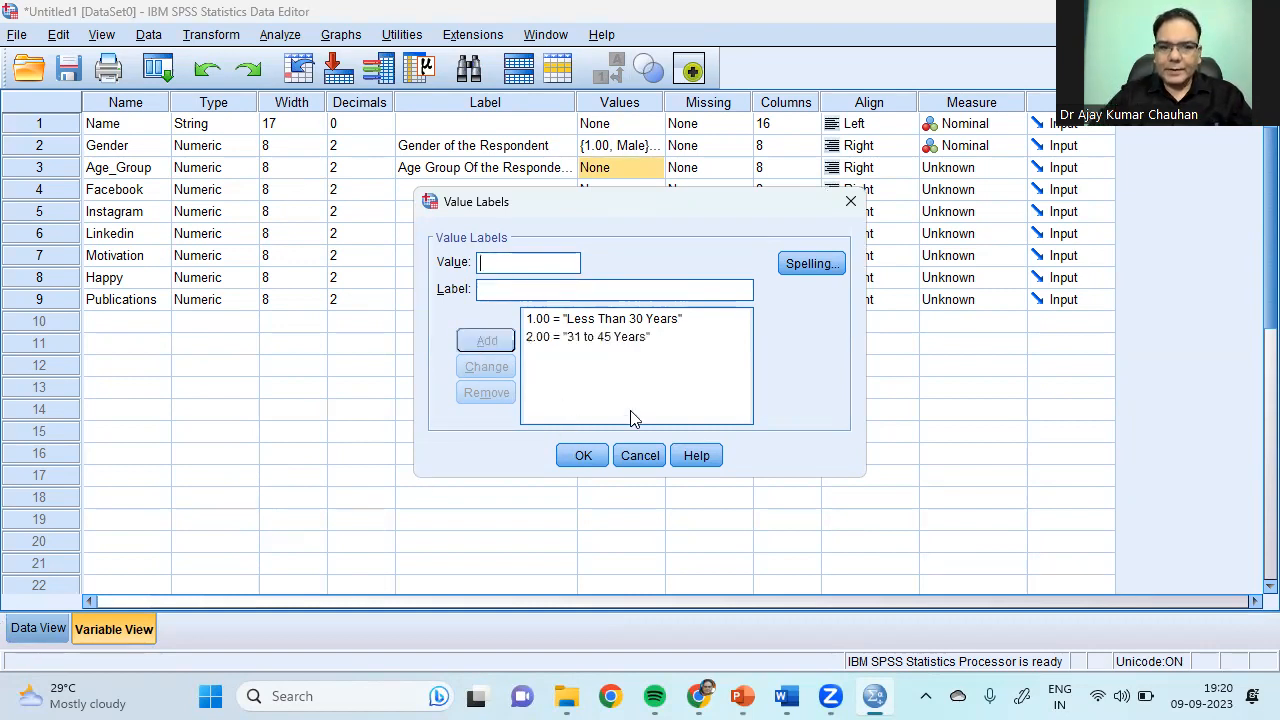
Step: Add the value label 3 = Above 45 Years
{"action": "type", "text": "3"}
{"action": "left_click", "coordinate": [521, 291]}
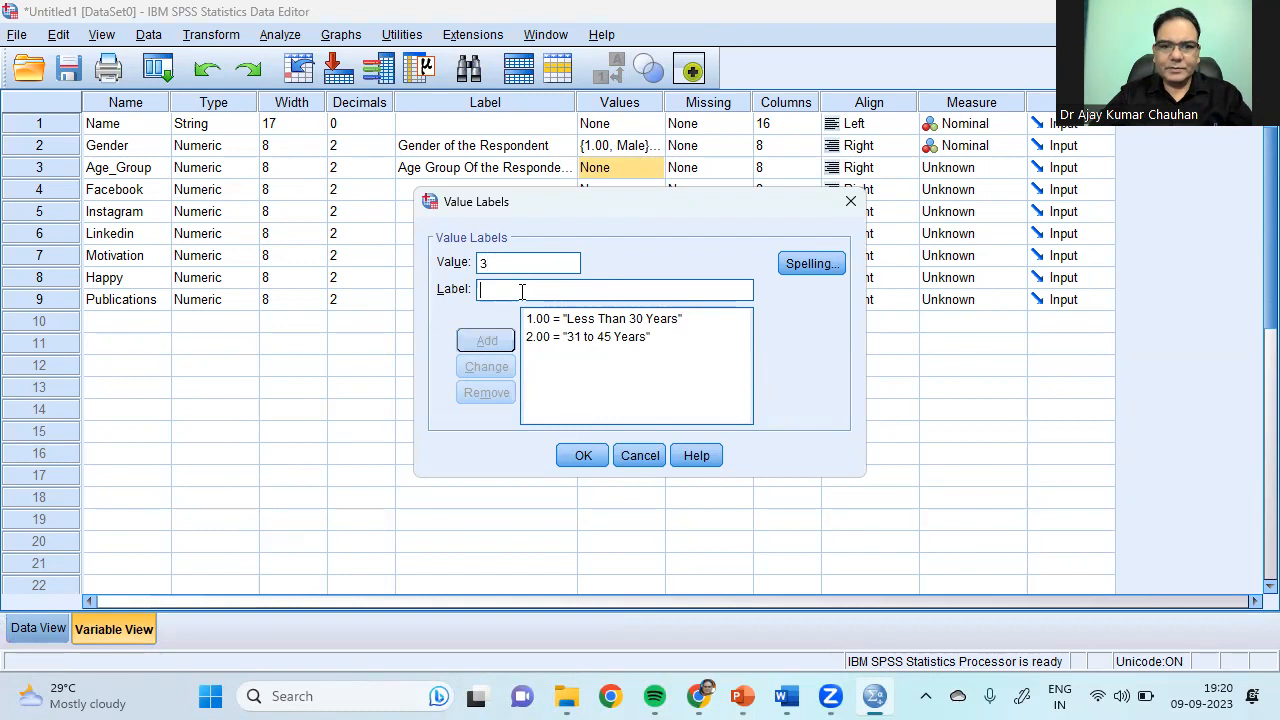
{"action": "type", "text": "A"}
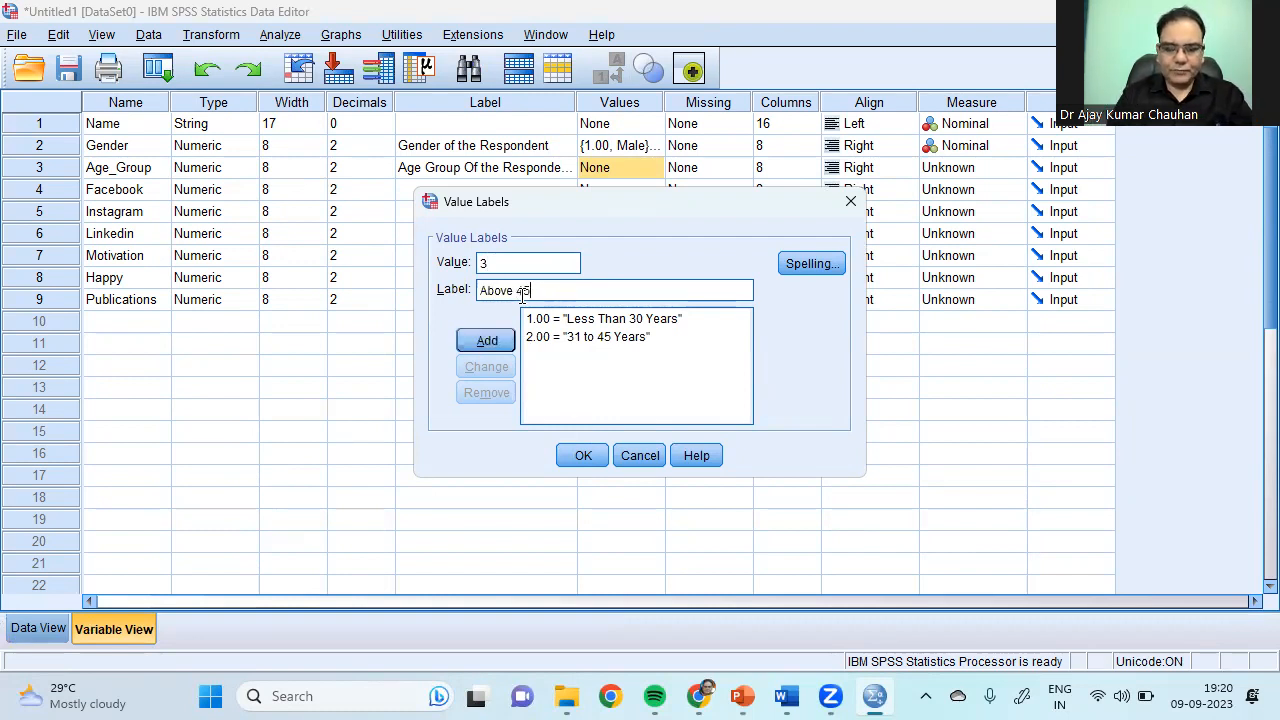
{"action": "type", "text": "bove 45 Years"}
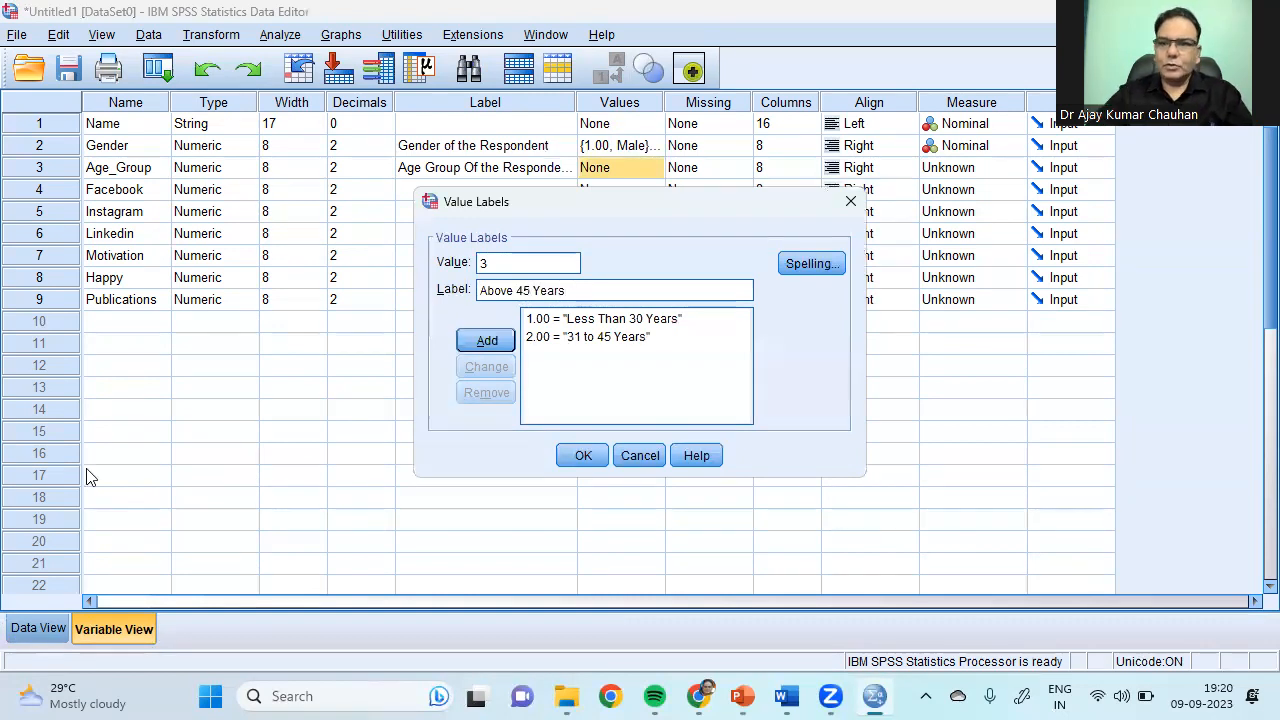
{"action": "left_click", "coordinate": [487, 341]}
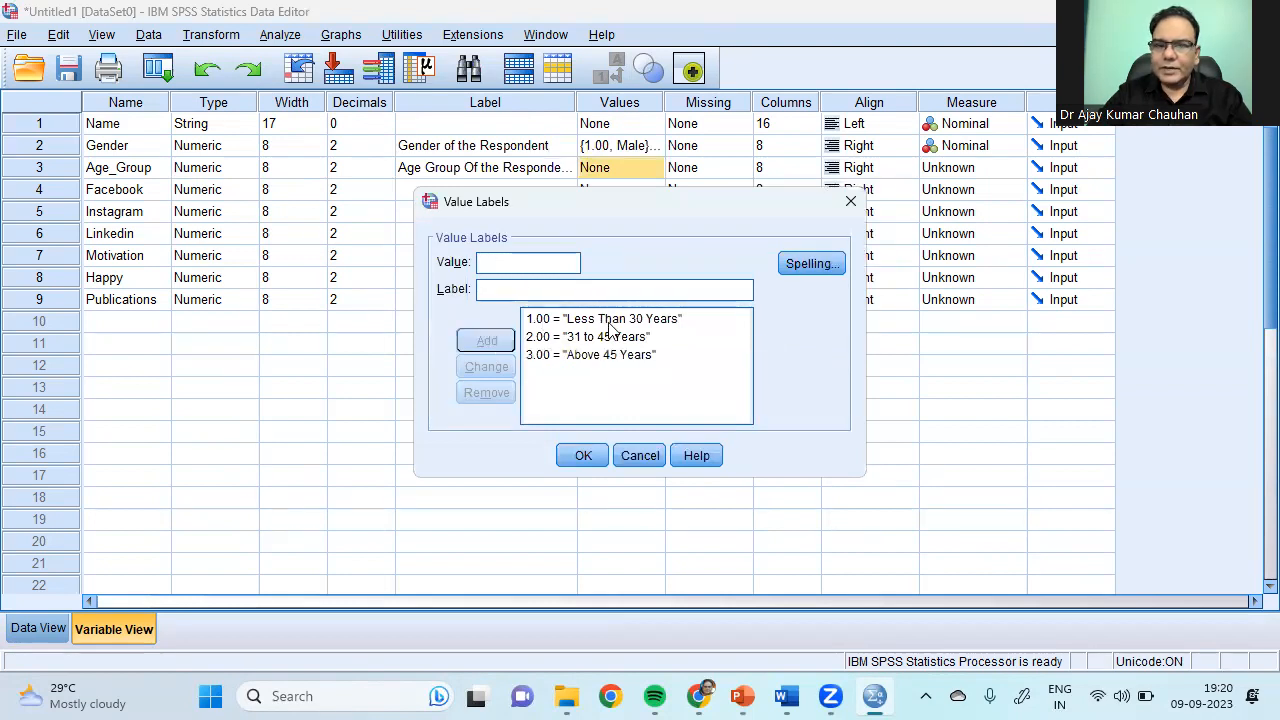
Step: Confirm the age-range labels, set Age_Group to Nominal, and switch to Data View
{"action": "left_click", "coordinate": [586, 456]}
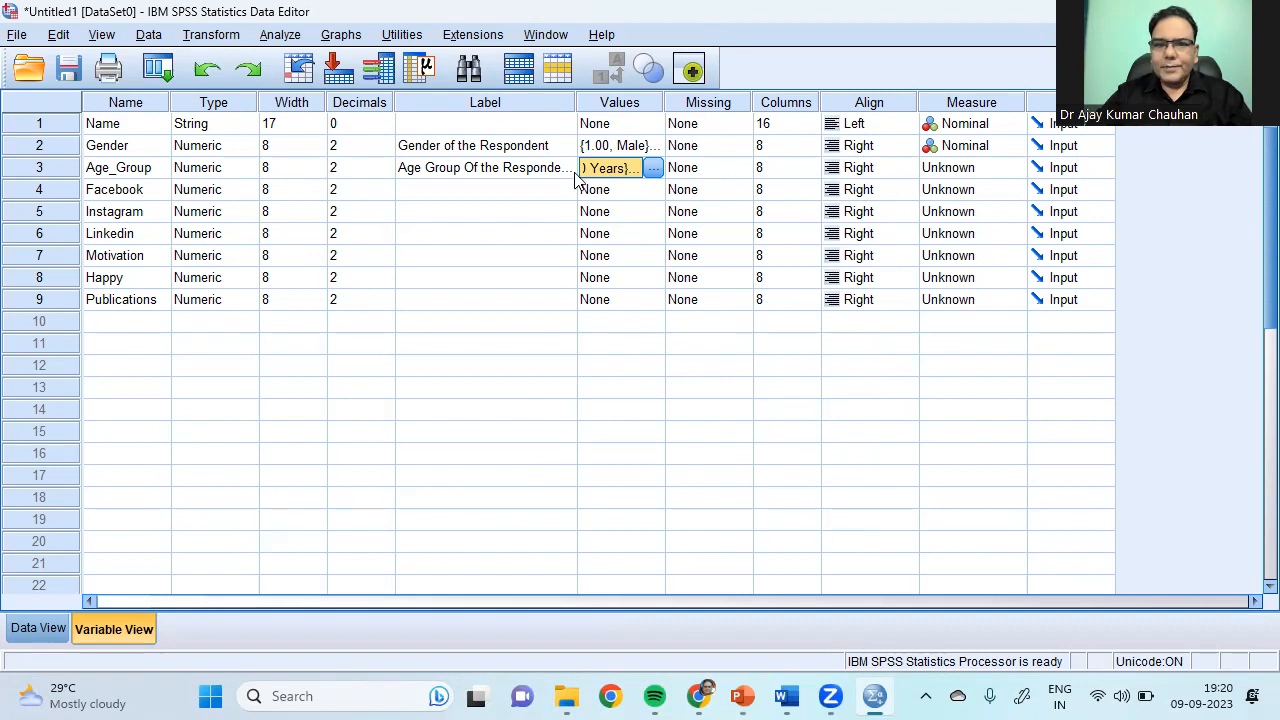
{"action": "left_click", "coordinate": [1003, 170]}
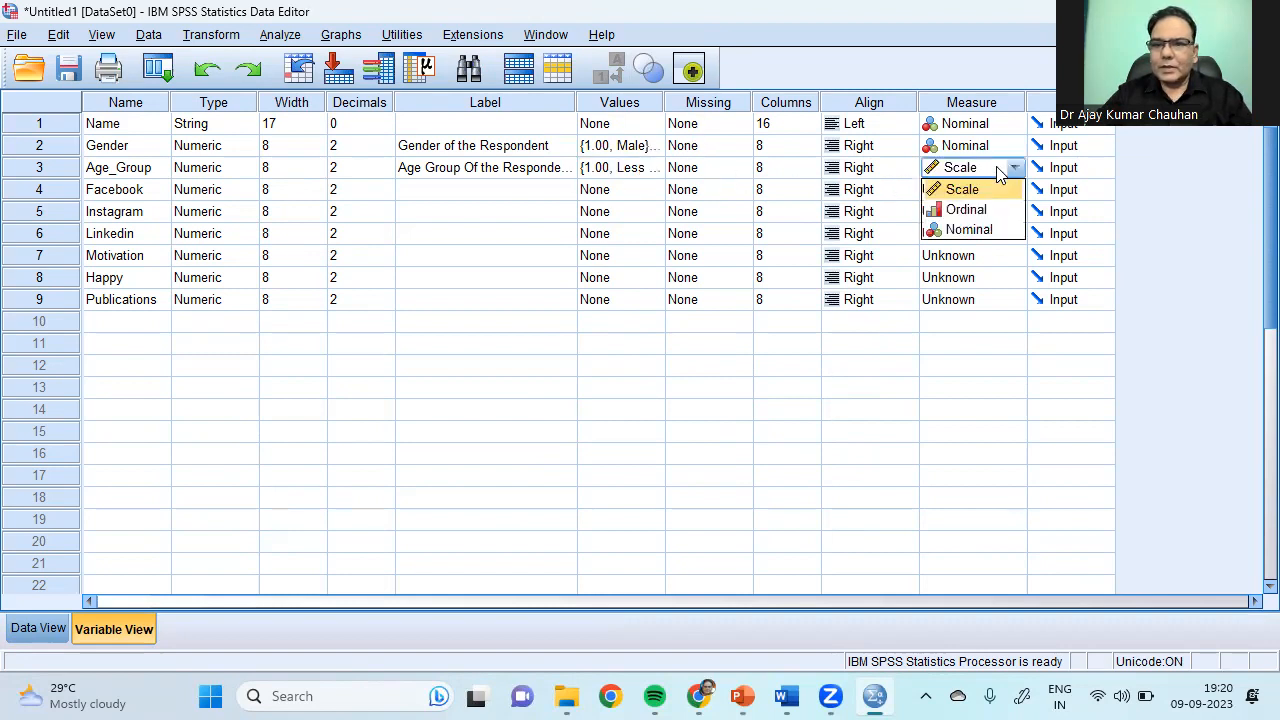
{"action": "left_click", "coordinate": [985, 229]}
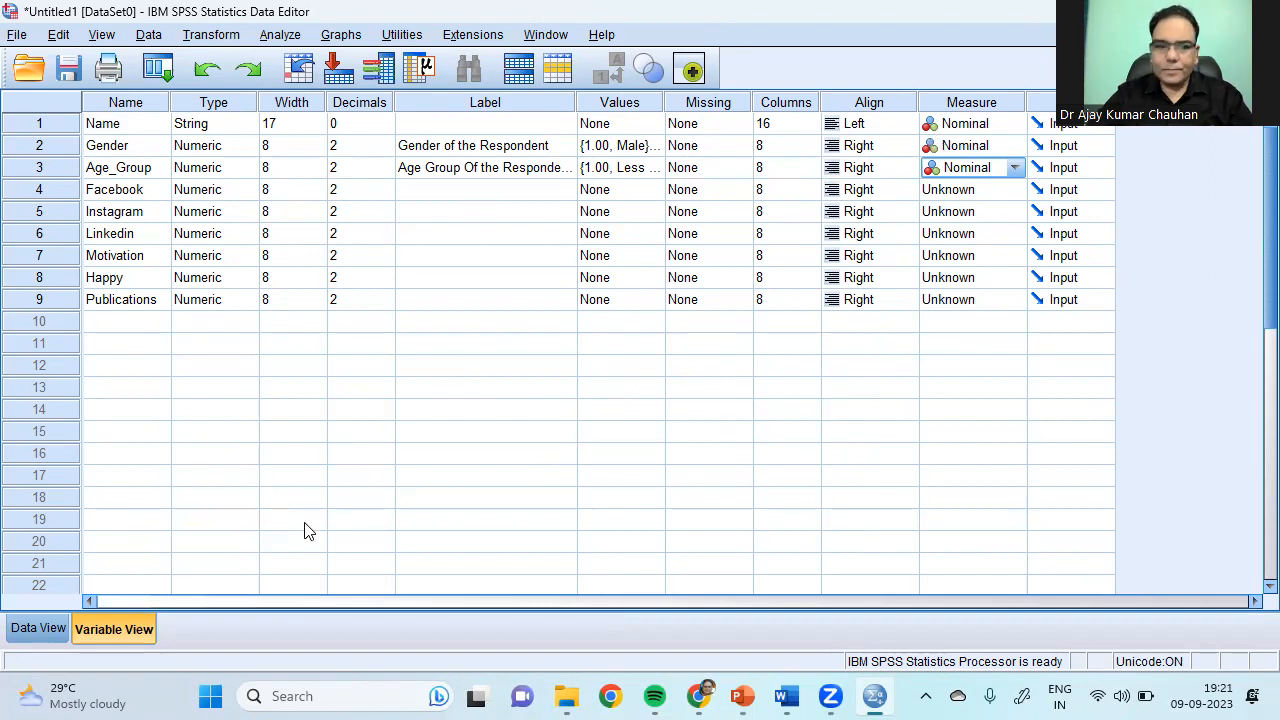
{"action": "left_click", "coordinate": [52, 630]}
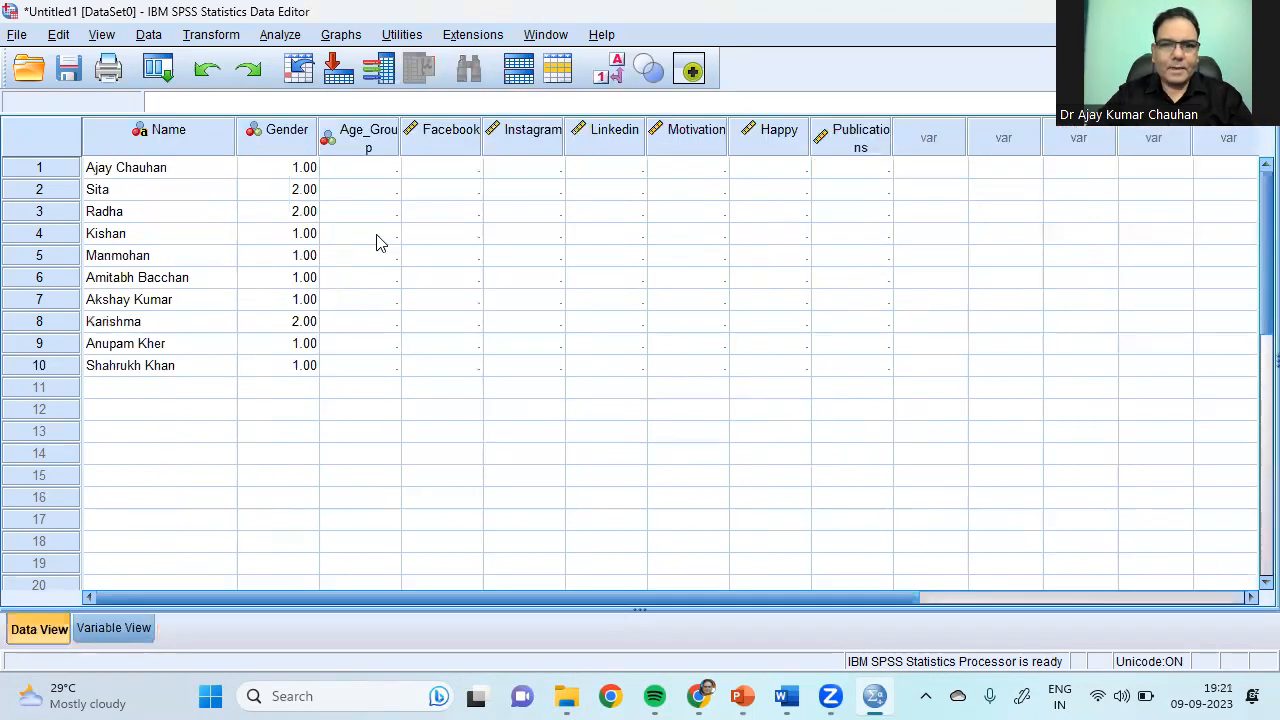
Step: Enter Age_Group codes 3, 2, 1, 2, 3, 2, 2, 3, 2, 1 and widen the Age_Group column
{"action": "left_click", "coordinate": [390, 171]}
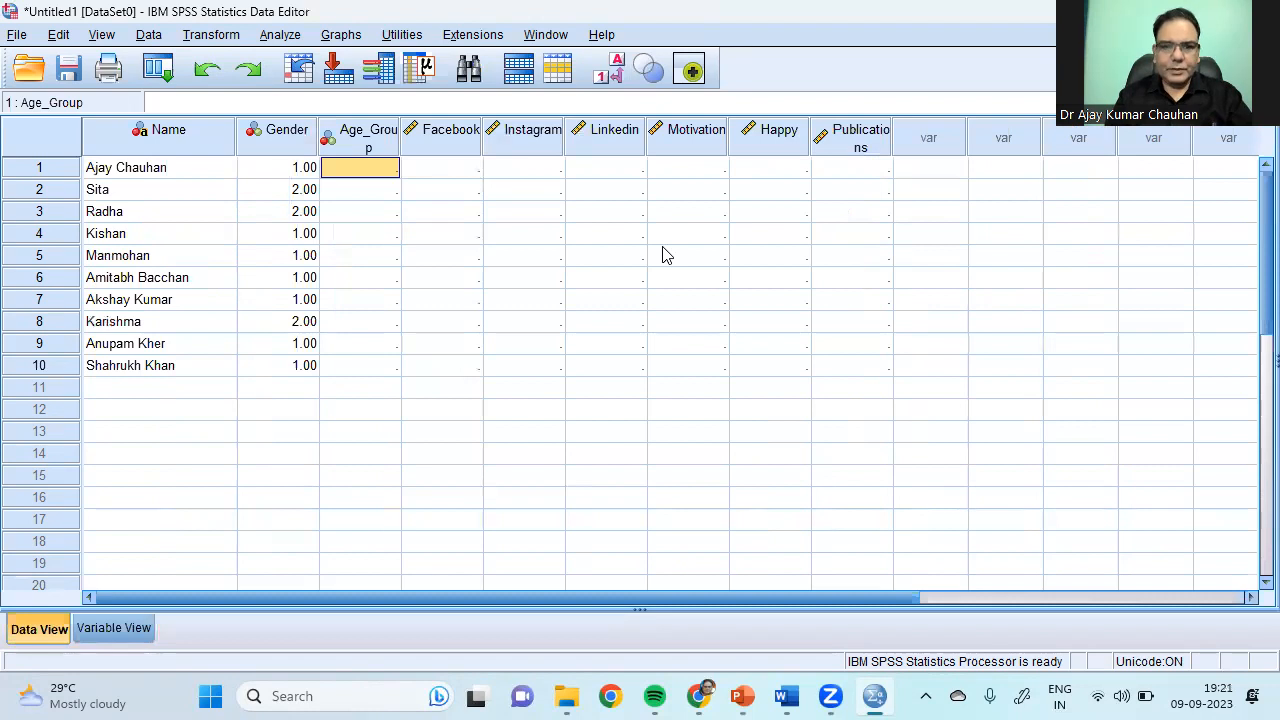
{"action": "type", "text": "3 2 1 2 3 2 2 "}
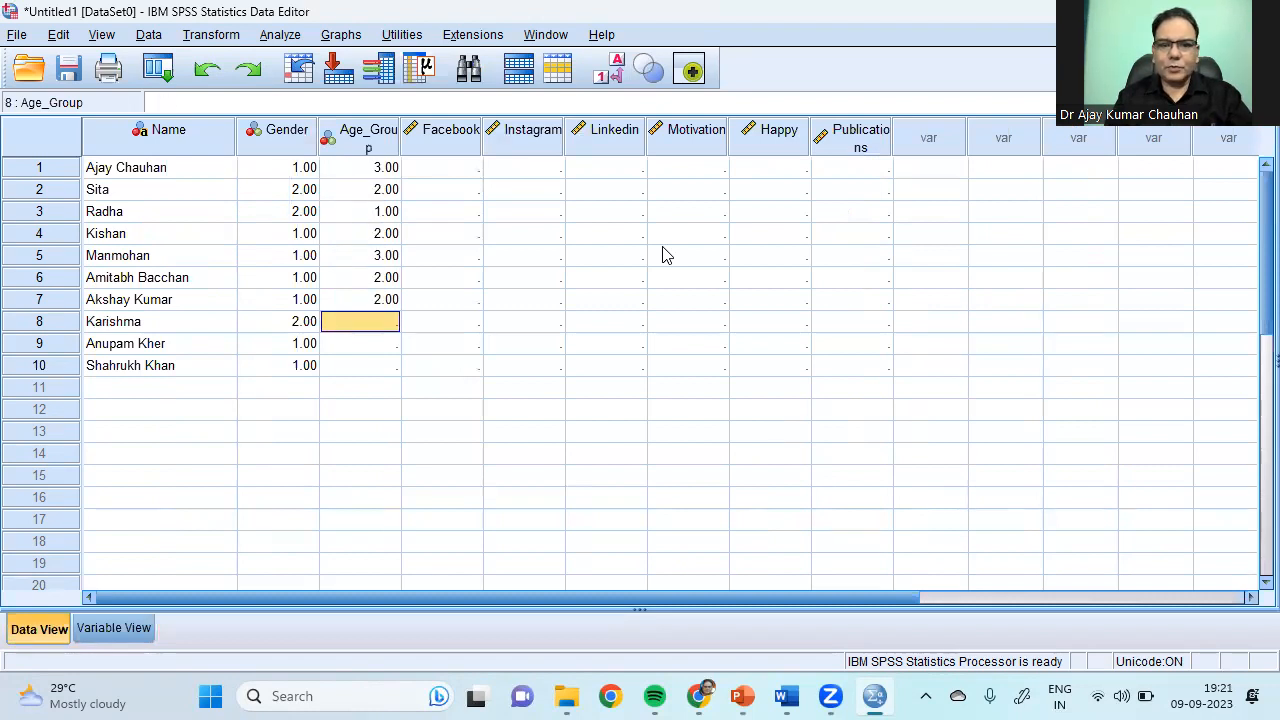
{"action": "type", "text": "3 2 1"}
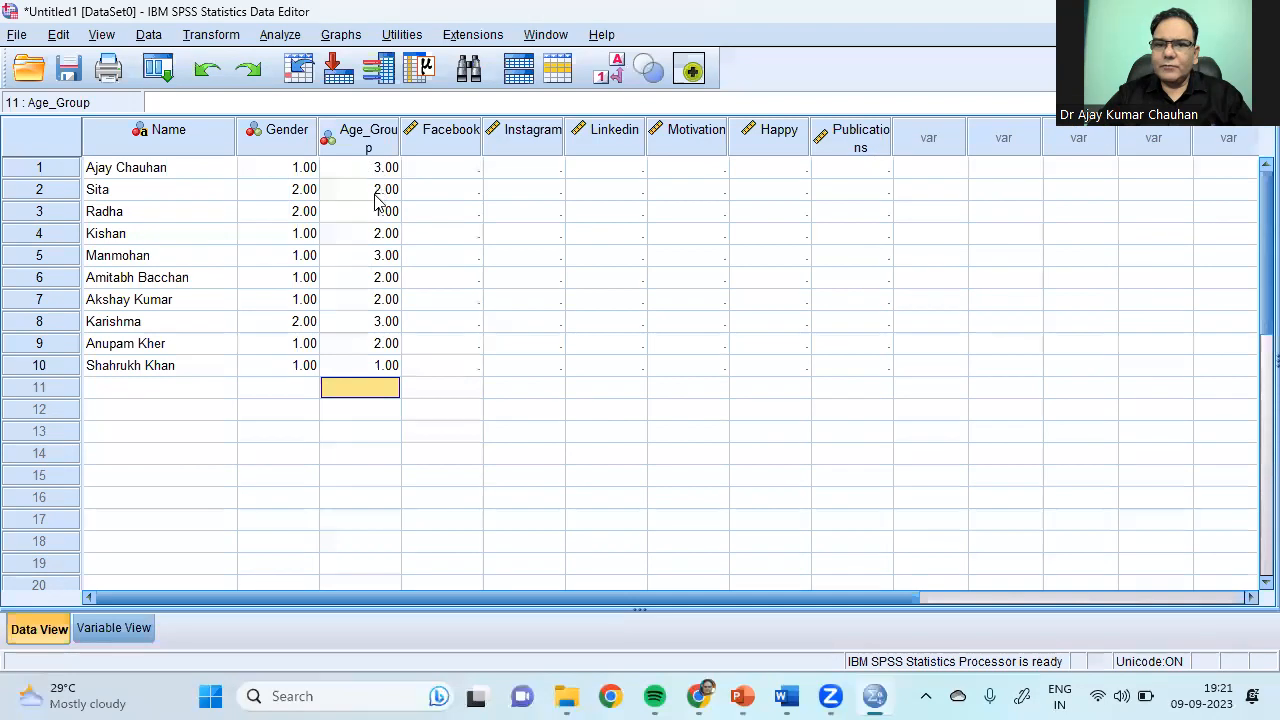
{"action": "left_click", "coordinate": [612, 72]}
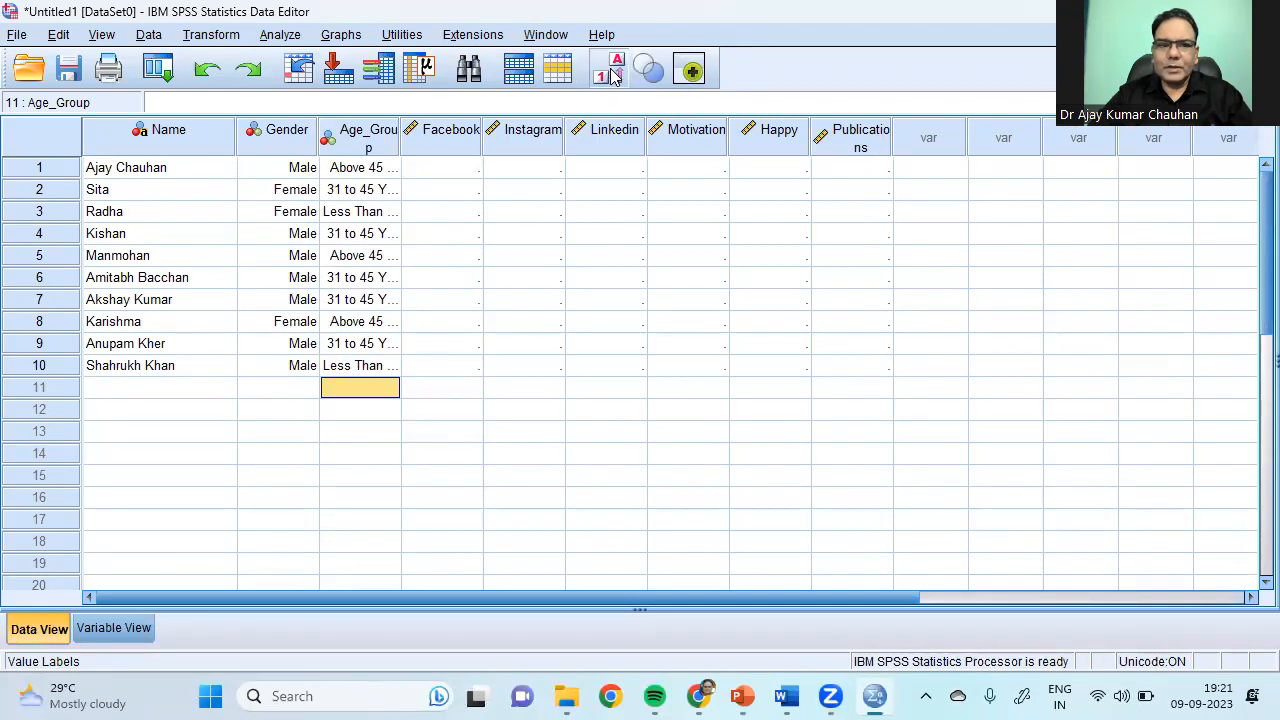
{"action": "left_click", "coordinate": [612, 72]}
{"action": "left_click_drag", "start_coordinate": [401, 140], "coordinate": [436, 140]}
Step: Check rows' Age_Group values with value labels on and off, then return to Variable View
{"action": "left_click", "coordinate": [612, 72]}
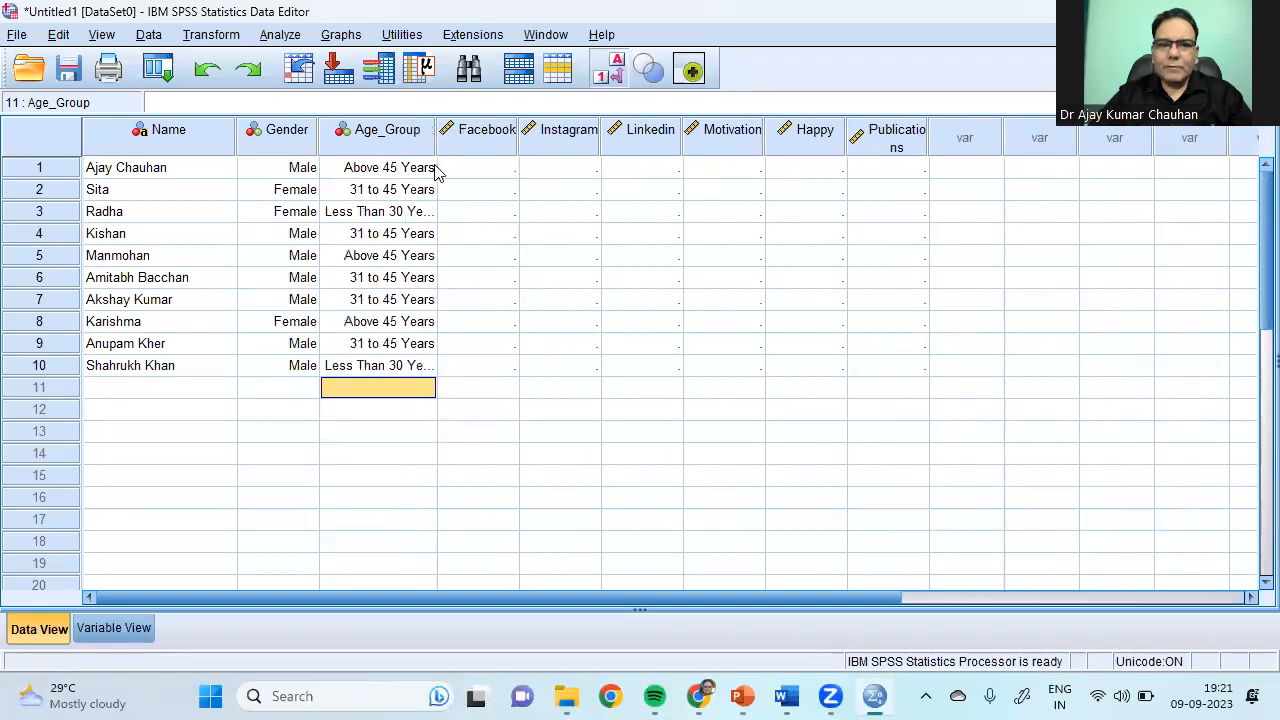
{"action": "left_click", "coordinate": [612, 72]}
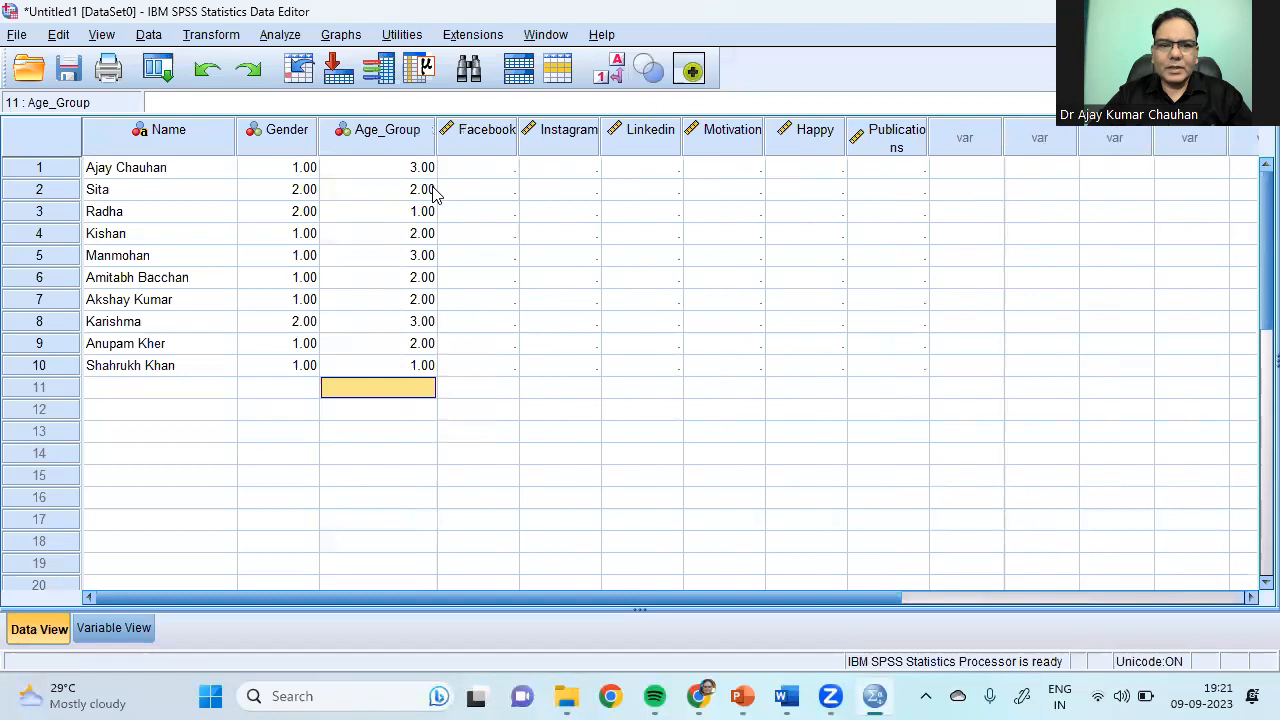
{"action": "left_click", "coordinate": [416, 216]}
{"action": "left_click", "coordinate": [612, 72]}
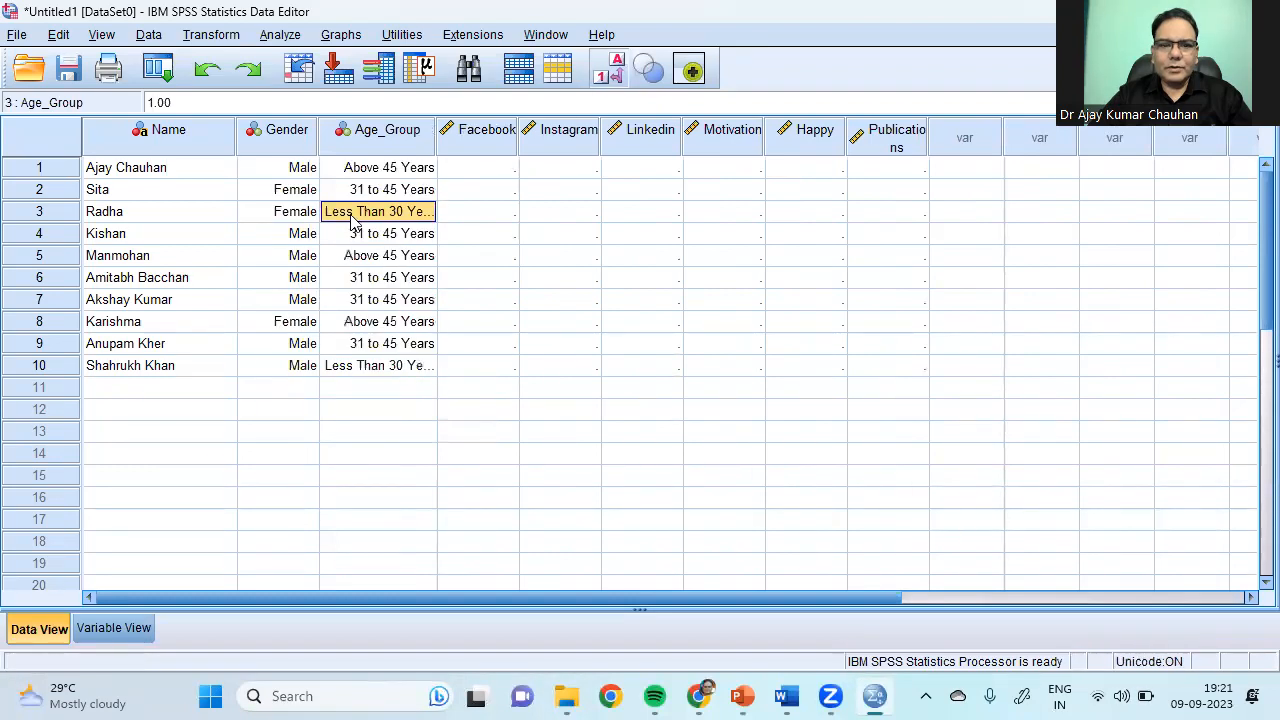
{"action": "left_click", "coordinate": [612, 72]}
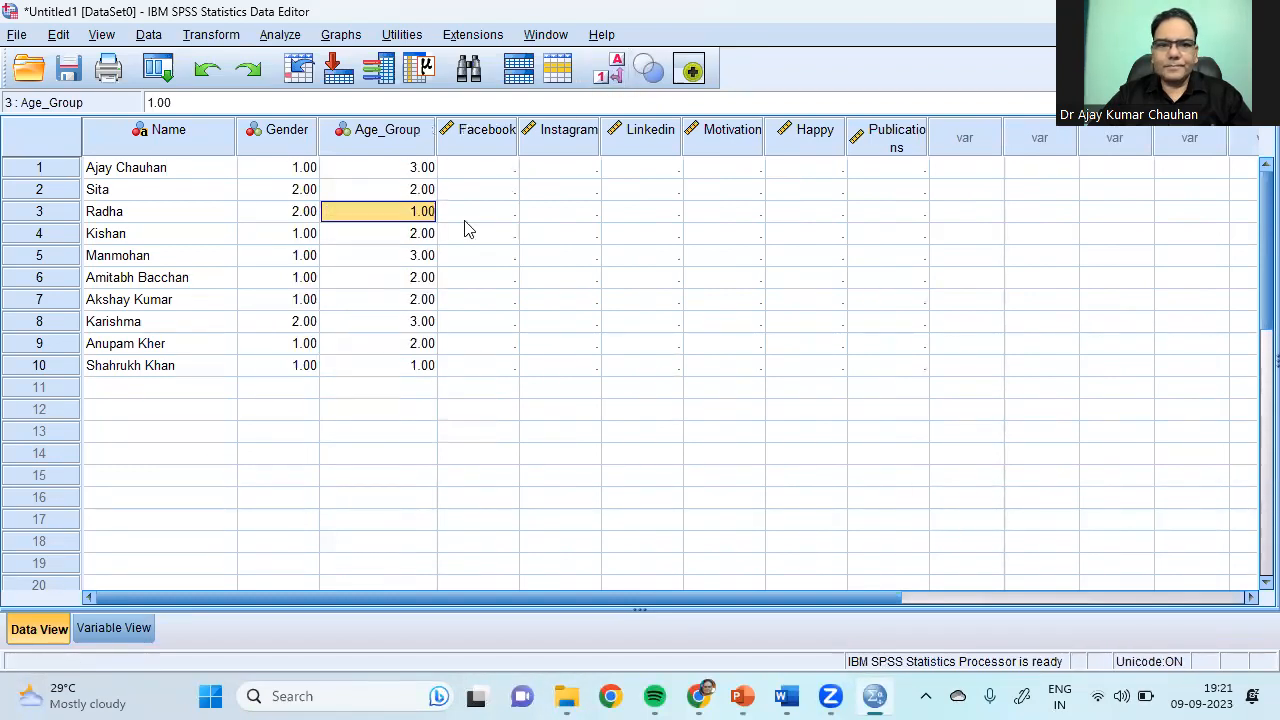
{"action": "left_click", "coordinate": [418, 243]}
{"action": "left_click", "coordinate": [612, 72]}
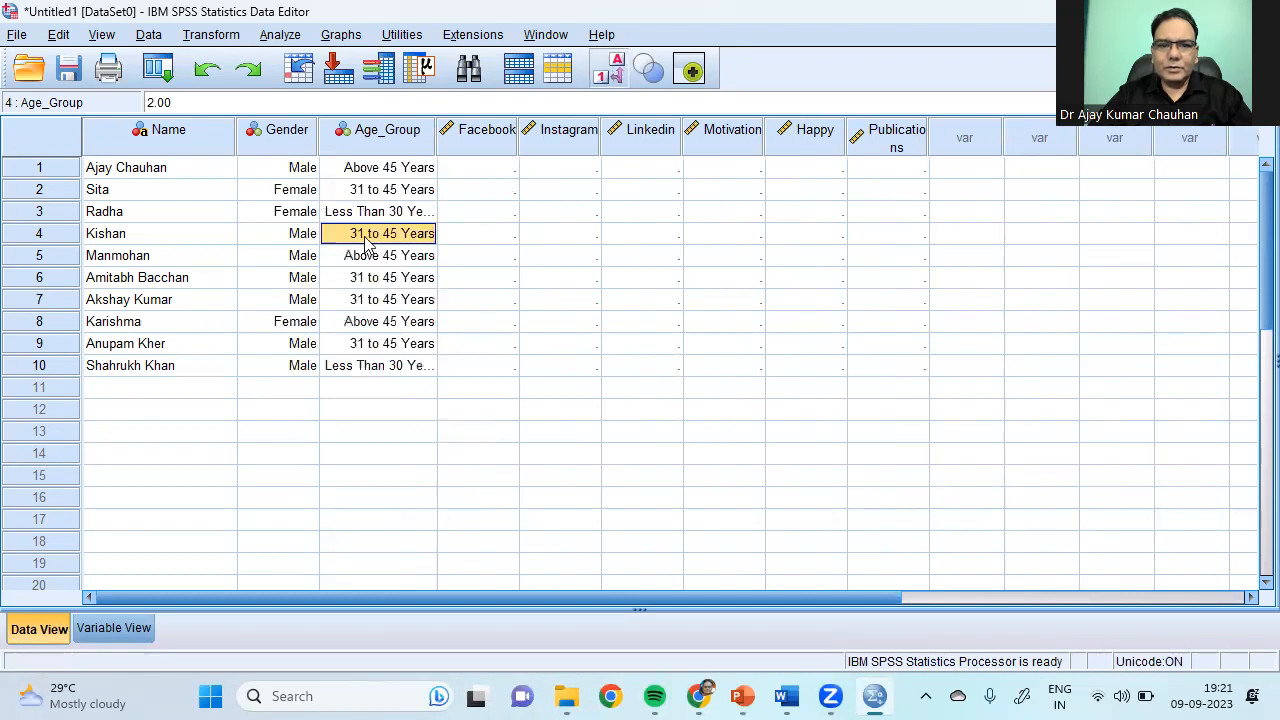
{"action": "left_click", "coordinate": [612, 72]}
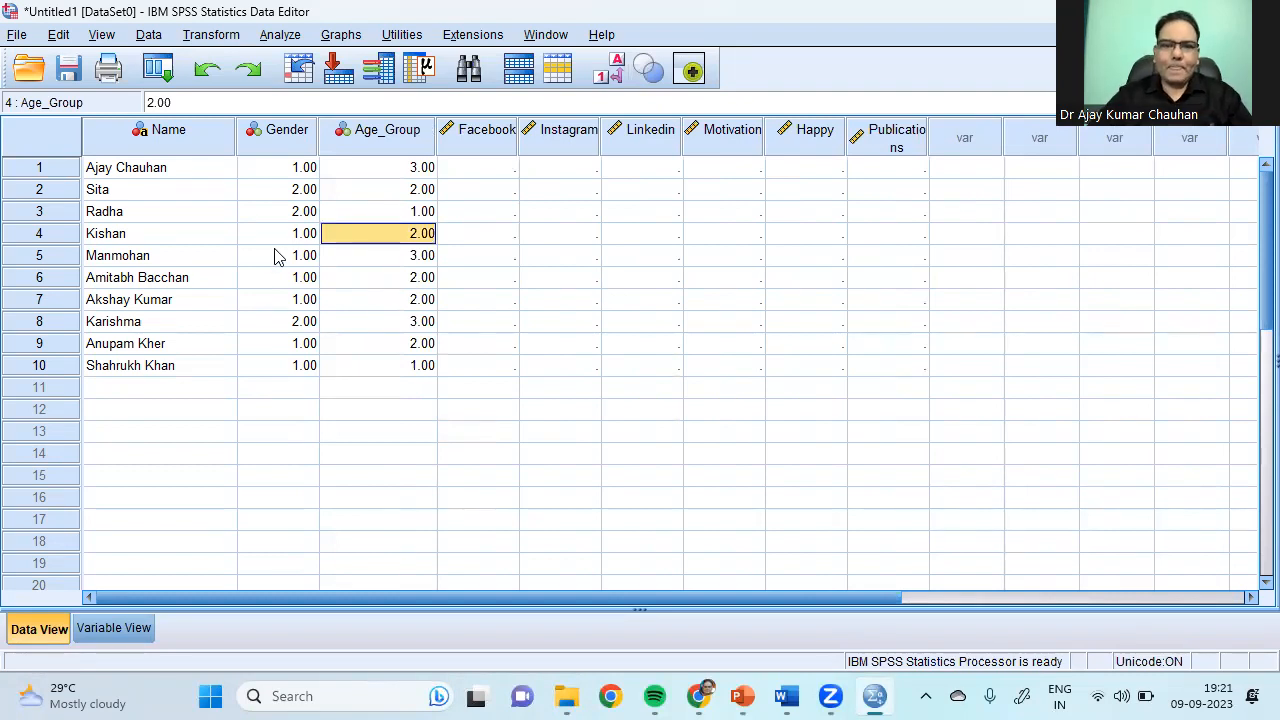
{"action": "left_click", "coordinate": [126, 636]}
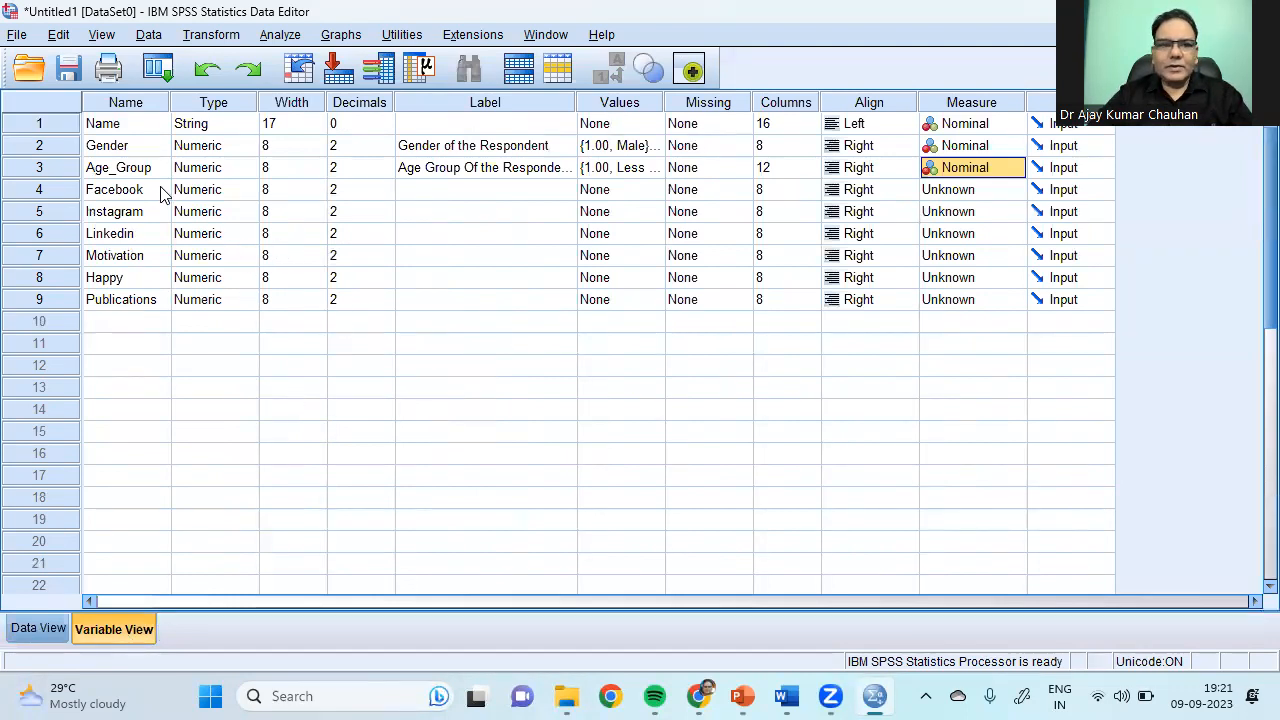
Step: Label Facebook, Instagram and Linkedin as 'Preferences - Facebook', 'Prefrences - Instagram' and 'Prefrences - Linkedin'
{"action": "left_click_drag", "start_coordinate": [152, 189], "coordinate": [158, 255]}
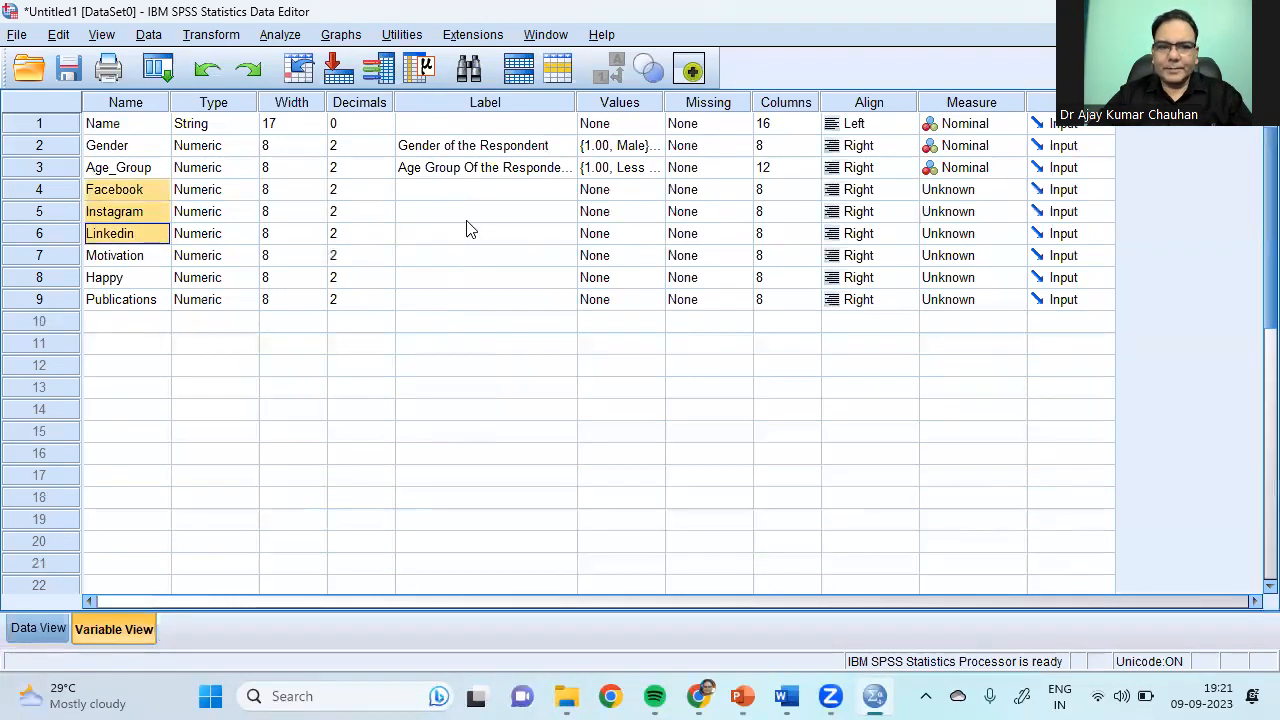
{"action": "left_click", "coordinate": [453, 193]}
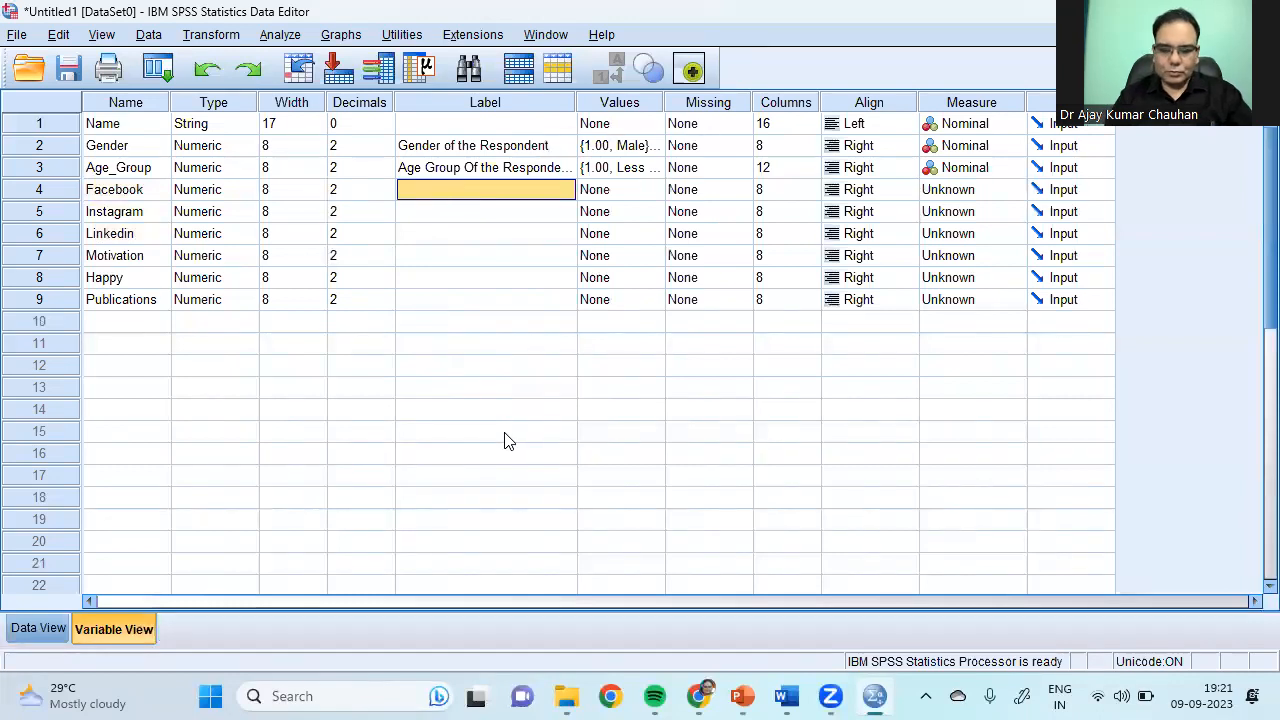
{"action": "type", "text": "Preferences - Facebook"}
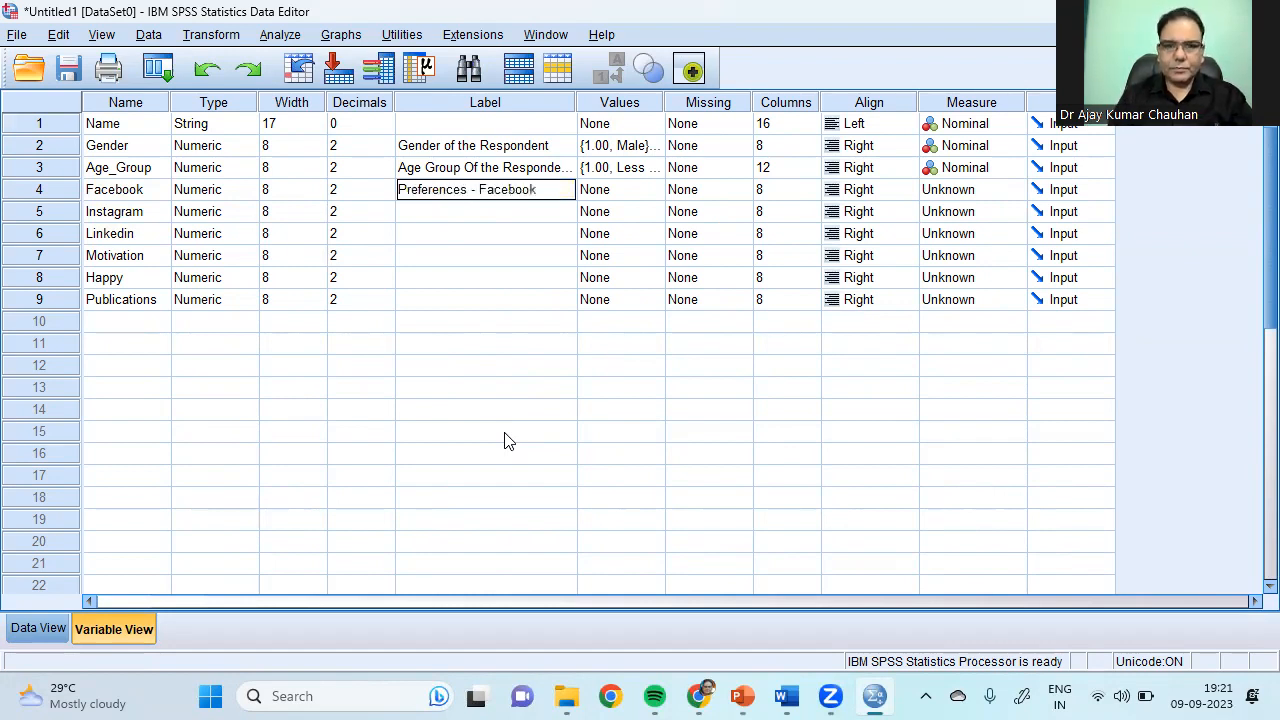
{"action": "key", "text": "Return"}
{"action": "type", "text": "Prefrences - In"}
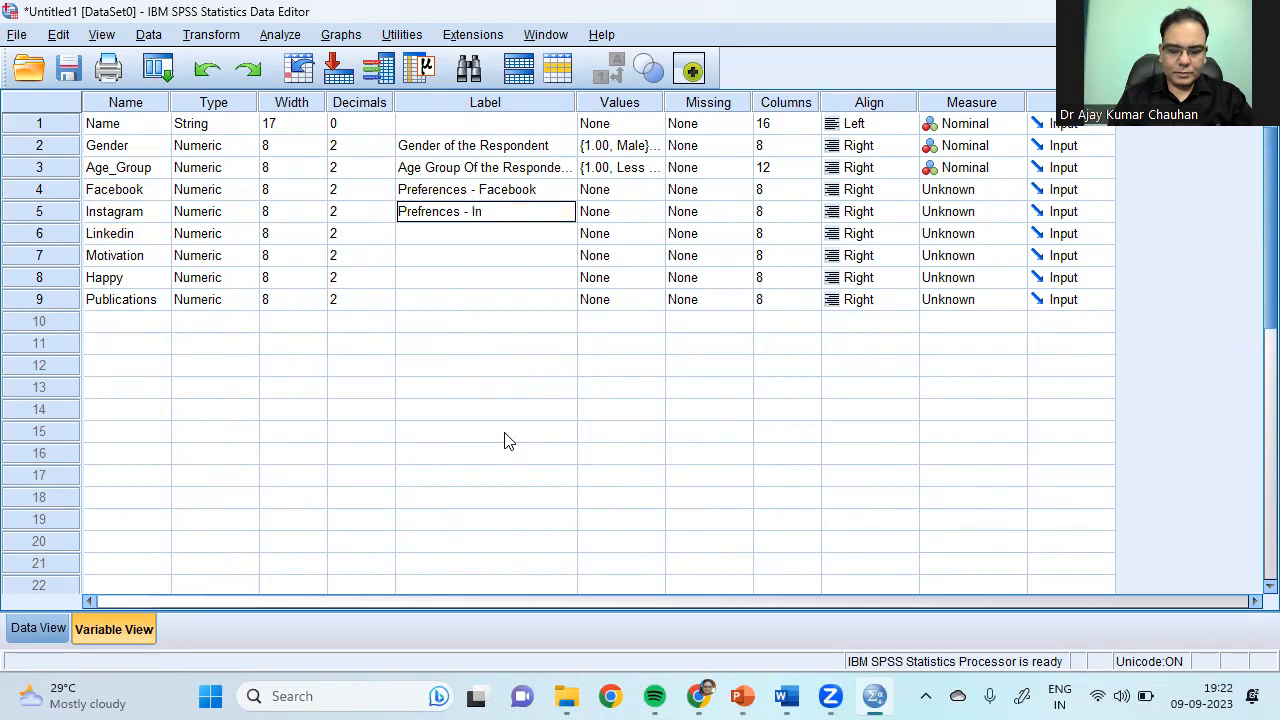
{"action": "type", "text": "stagram"}
{"action": "key", "text": "Return"}
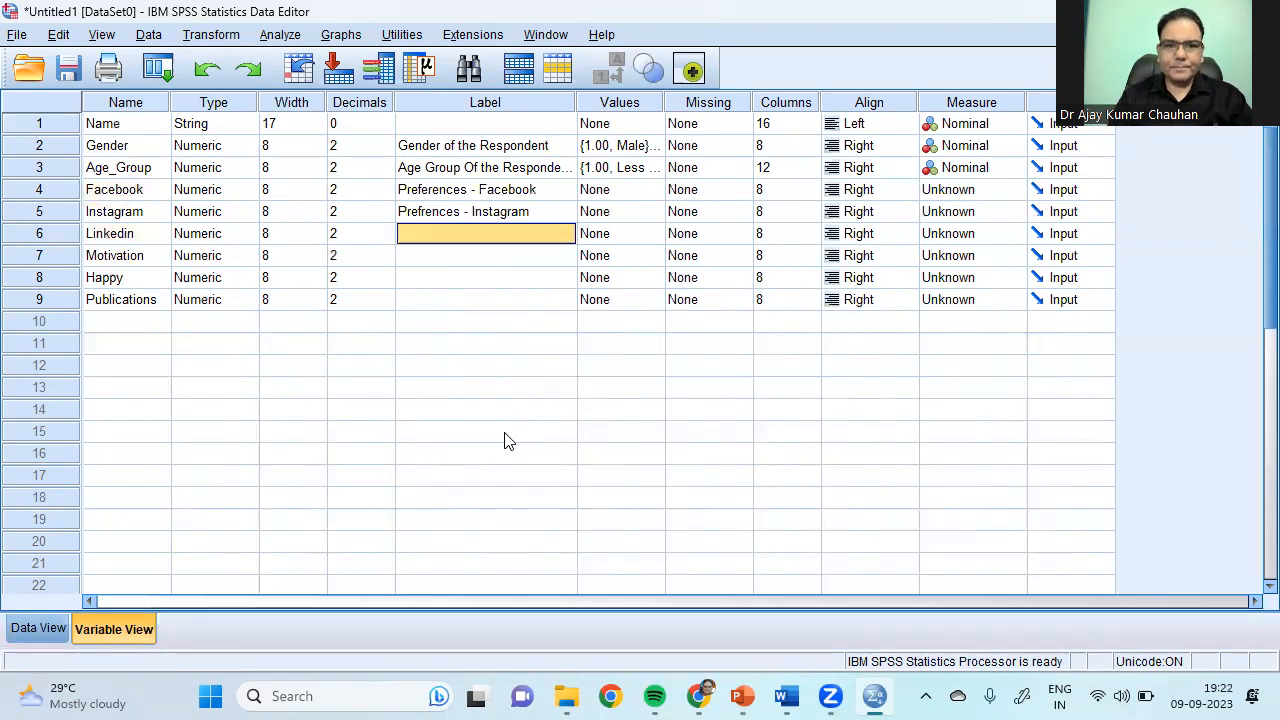
{"action": "type", "text": "Prefrences -"}
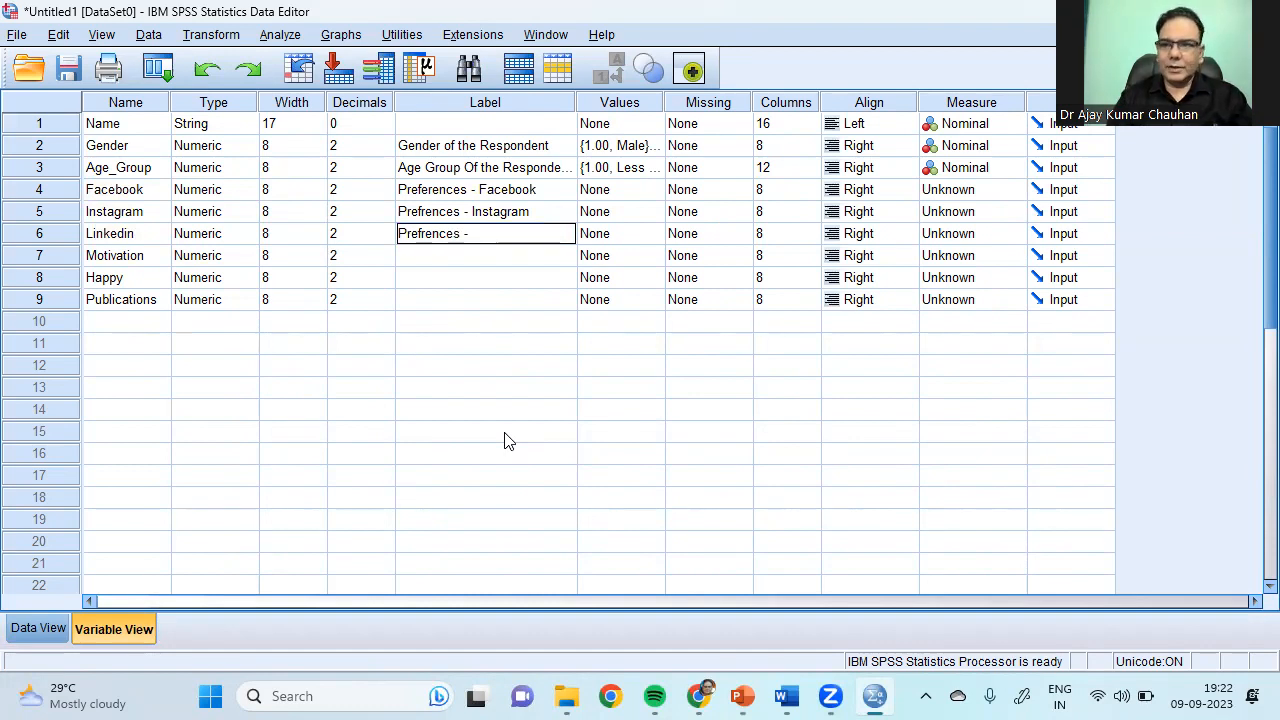
{"action": "type", "text": "Linkedin"}
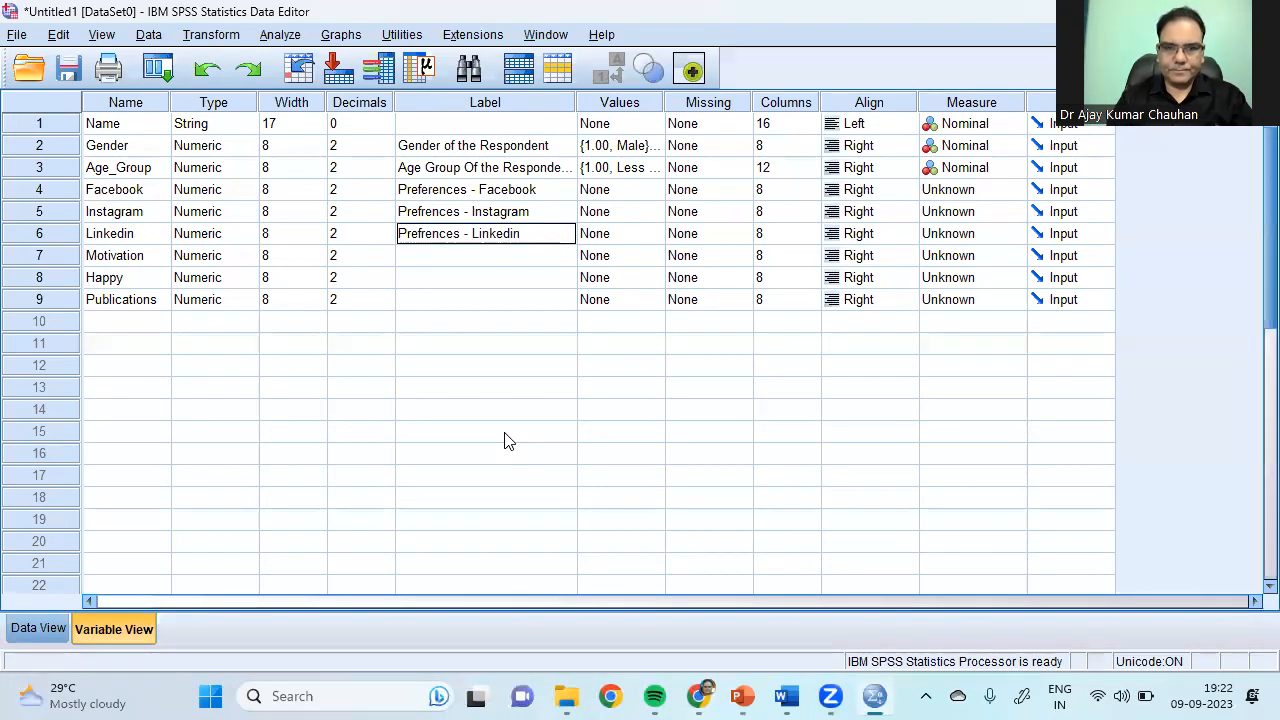
{"action": "left_click", "coordinate": [453, 304]}
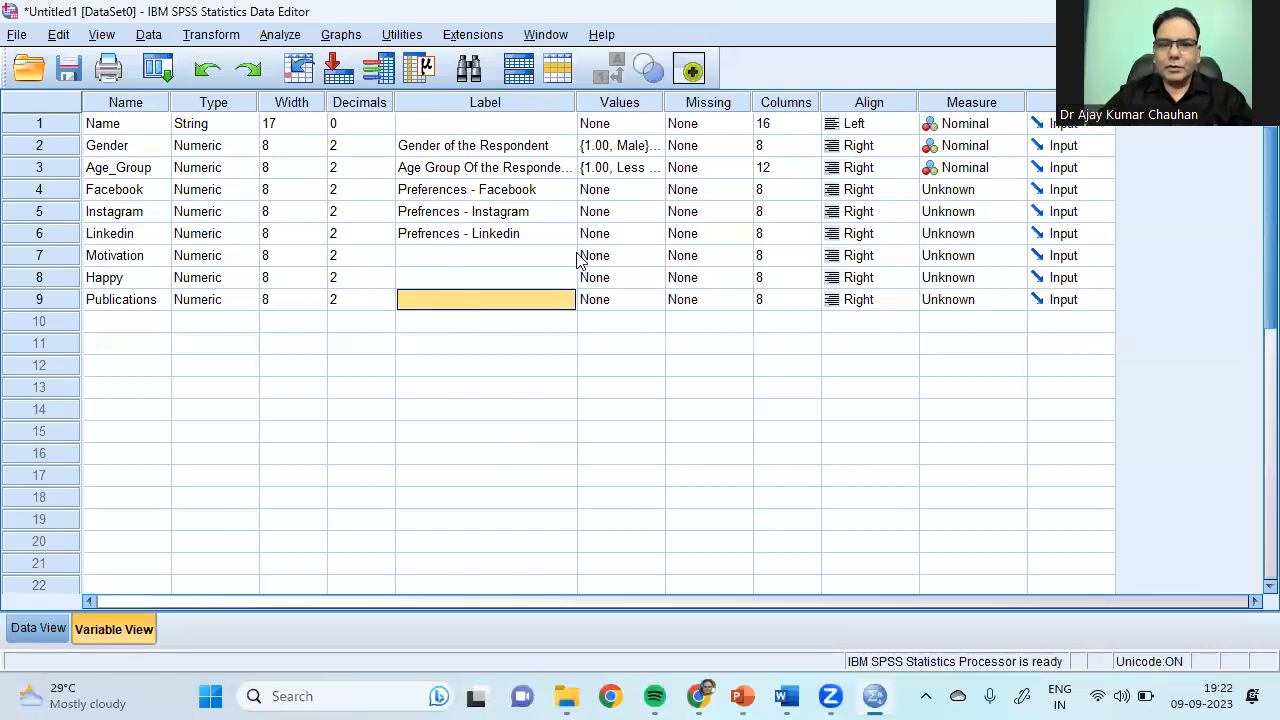
{"action": "left_click", "coordinate": [634, 108]}
Step: Open Facebook's value labels and add 1 = First Preference
{"action": "left_click", "coordinate": [632, 189]}
{"action": "left_click", "coordinate": [655, 189]}
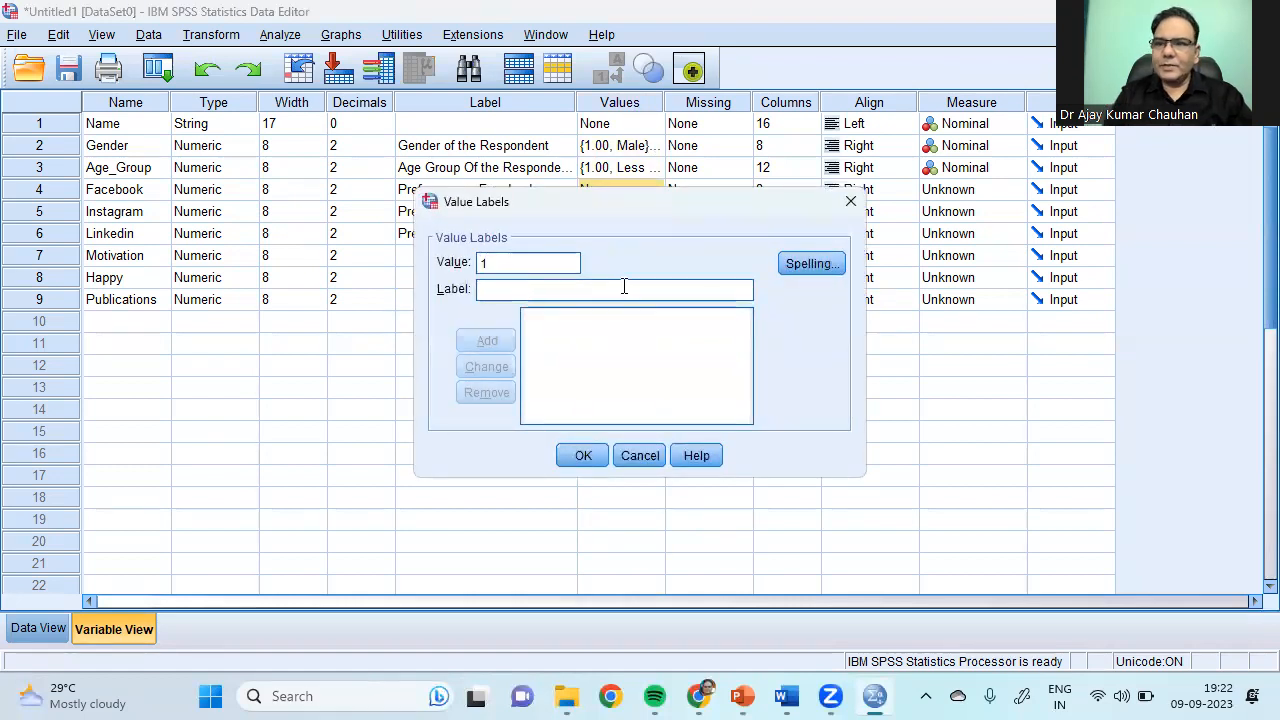
{"action": "type", "text": "Fi"}
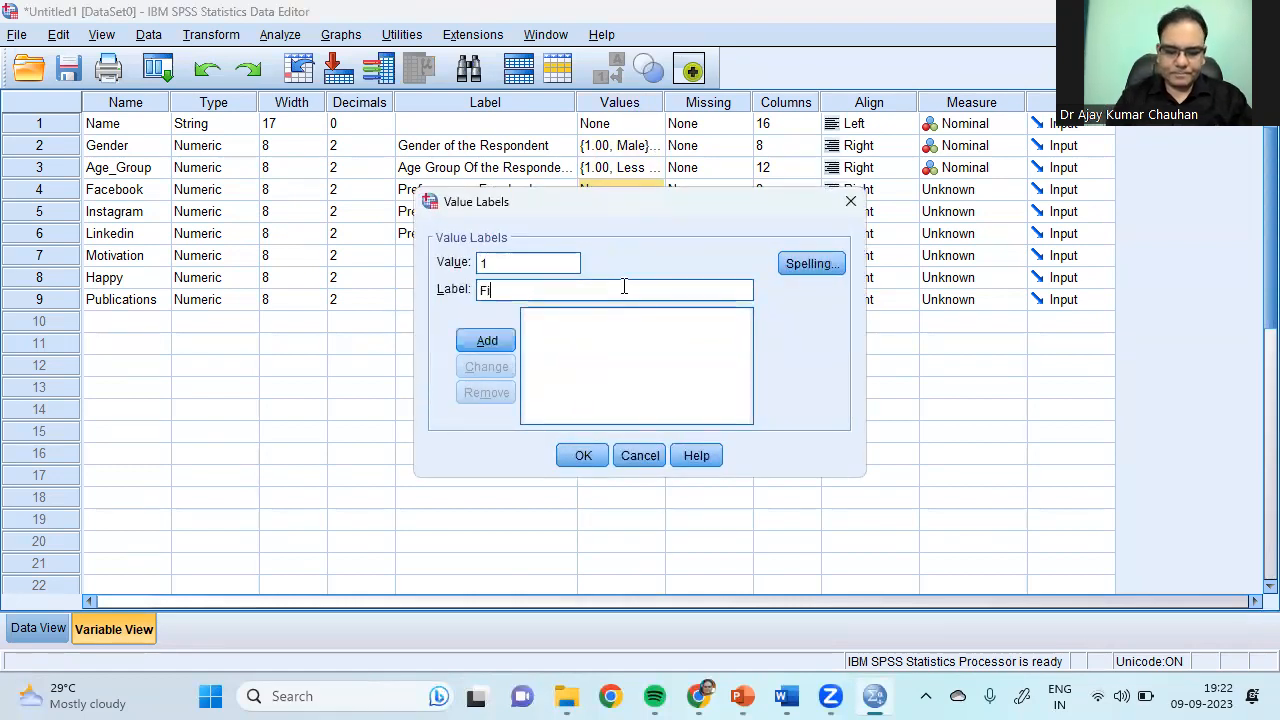
{"action": "type", "text": "rst Preference"}
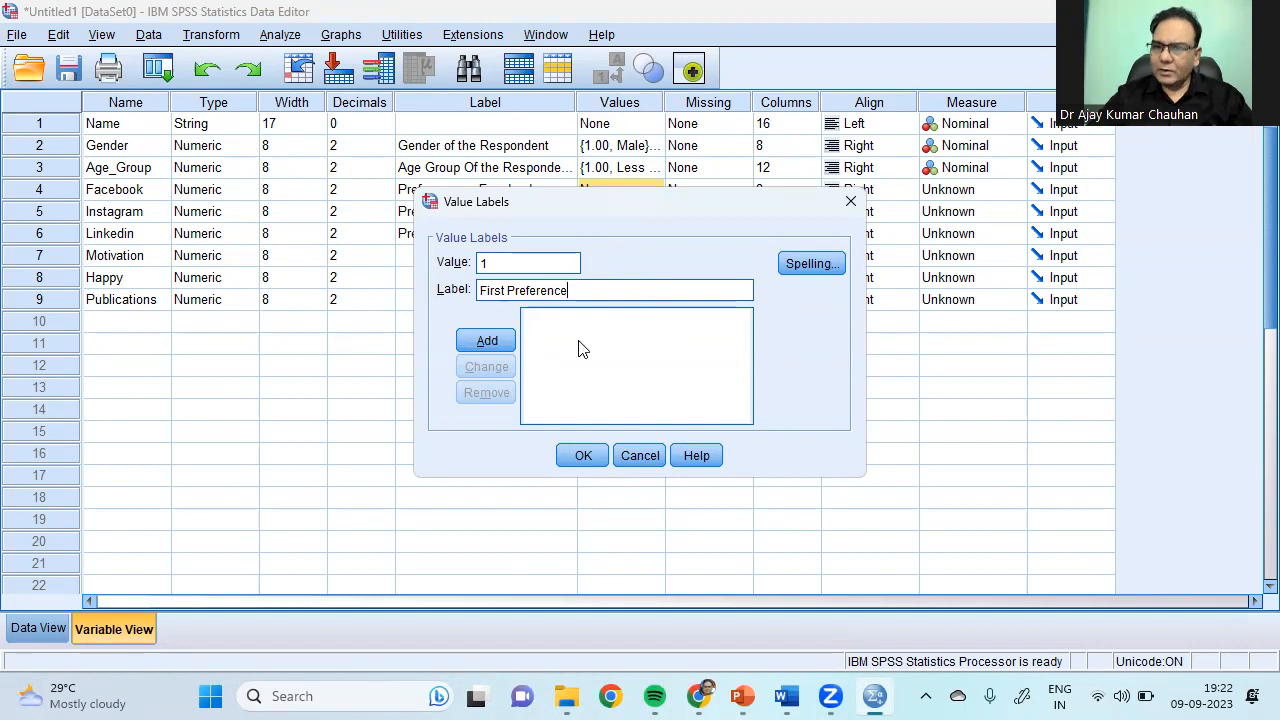
{"action": "left_click", "coordinate": [486, 341]}
Step: Add the Facebook value label 2 = 2nd Preference
{"action": "type", "text": "2"}
{"action": "left_click", "coordinate": [505, 292]}
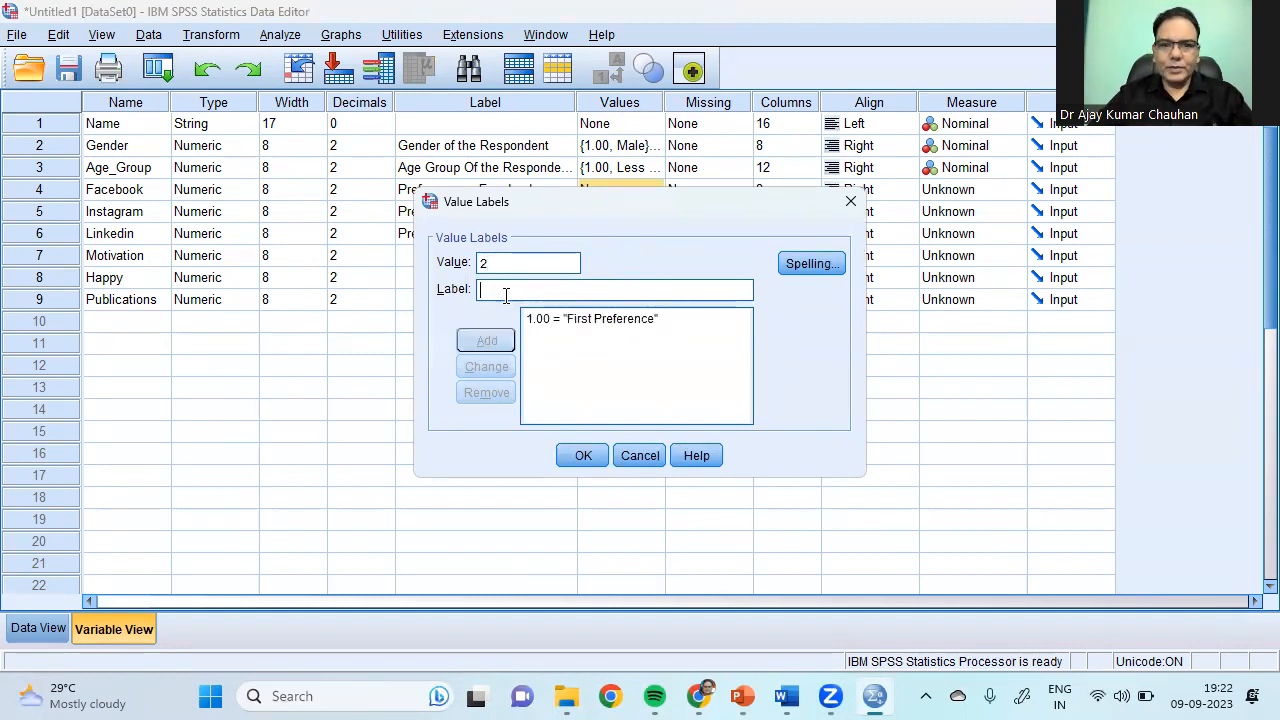
{"action": "type", "text": "@"}
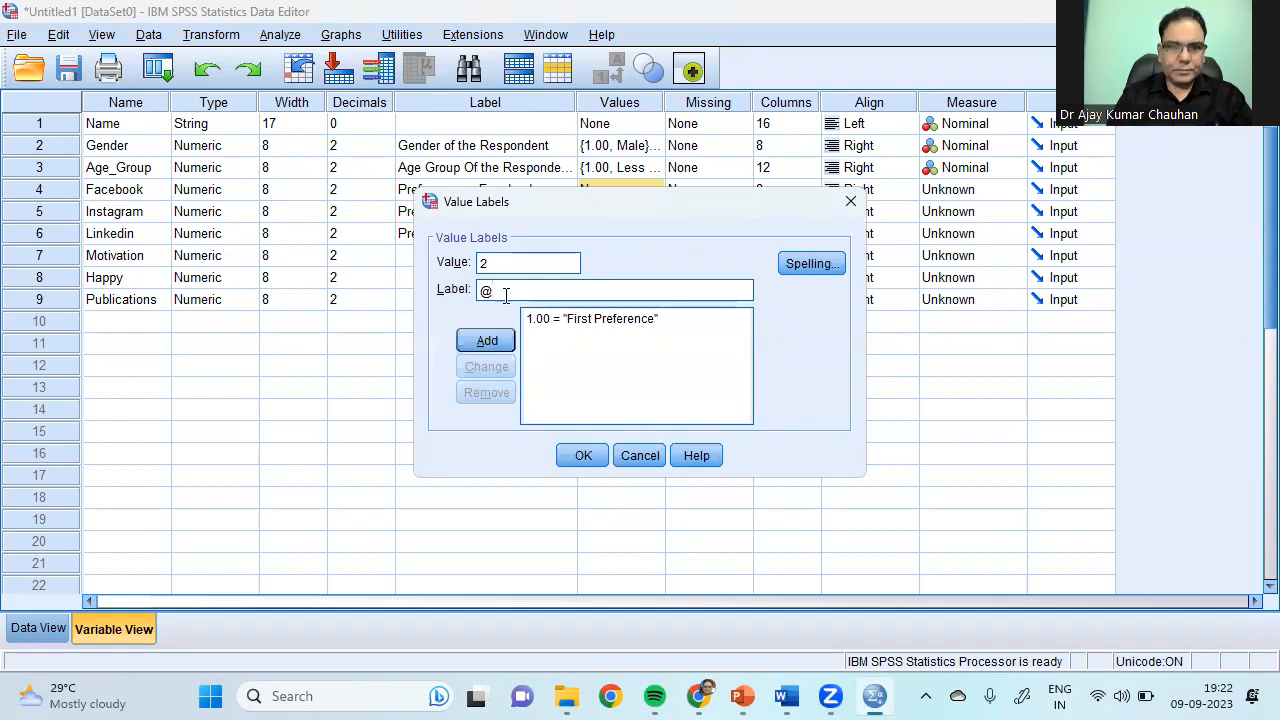
{"action": "key", "text": "BackSpace"}
{"action": "type", "text": "2n"}
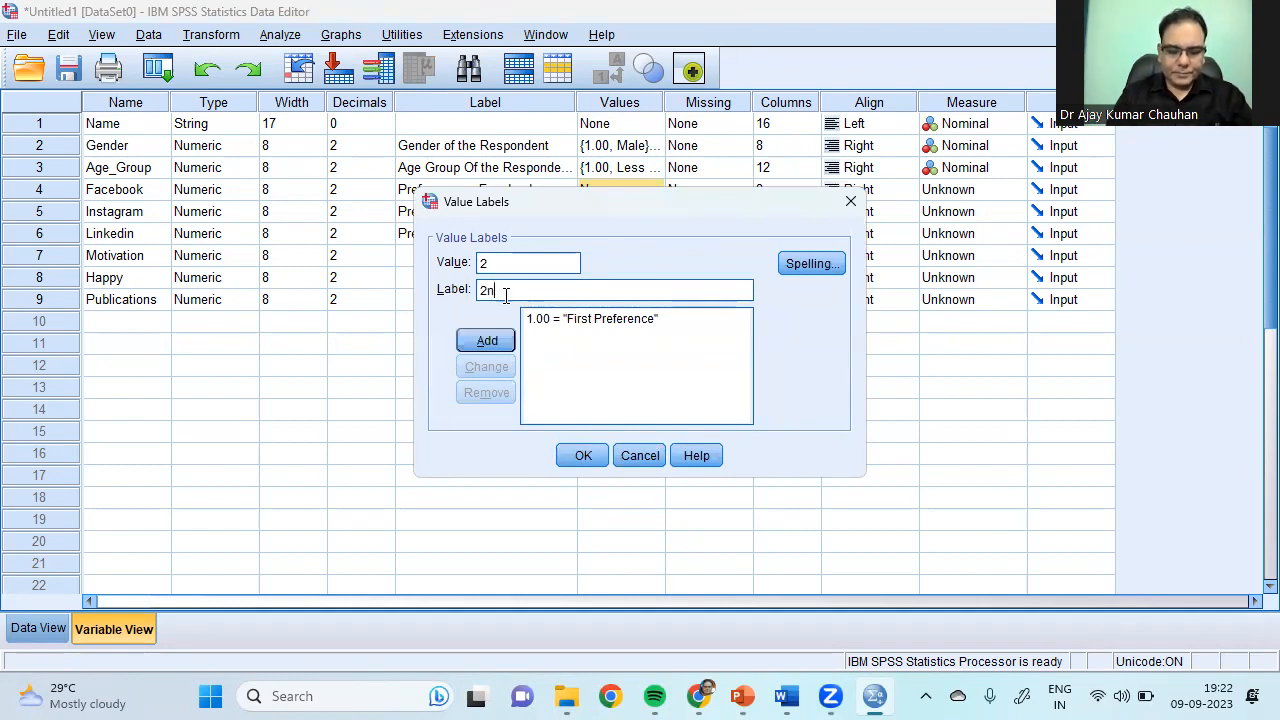
{"action": "type", "text": "d Preference"}
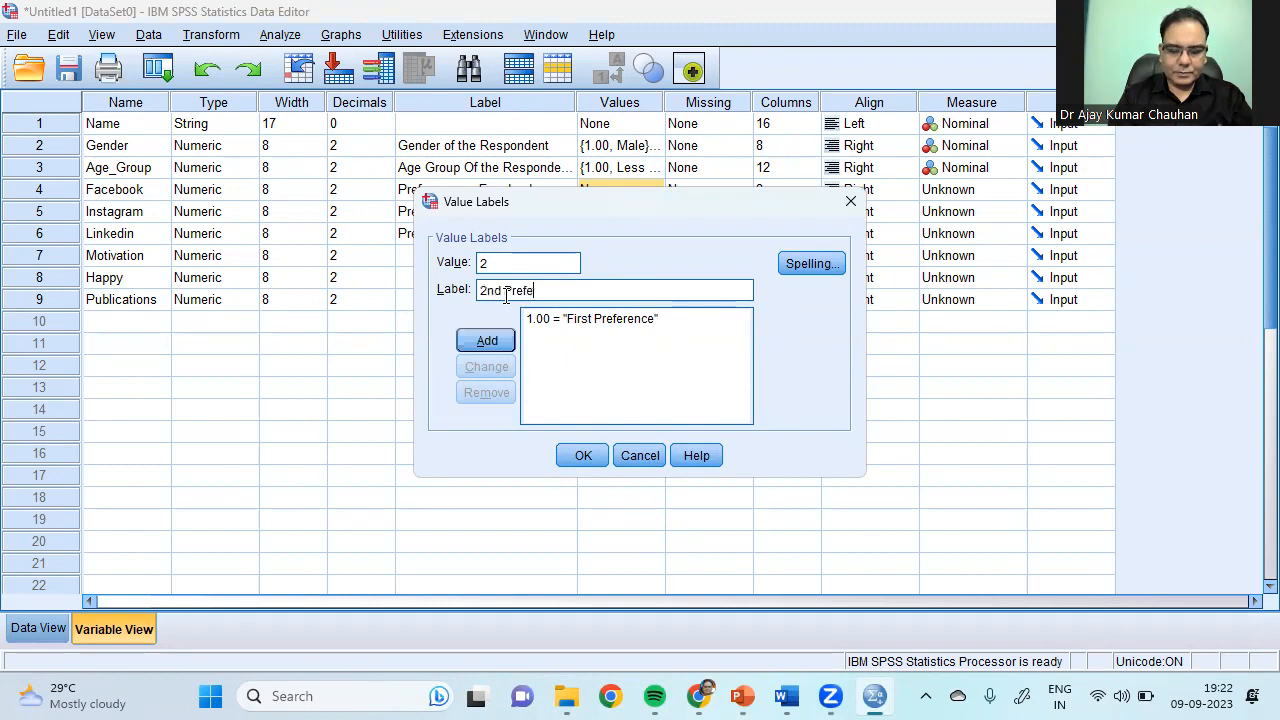
{"action": "left_click", "coordinate": [490, 340]}
Step: Add 3 = 3rd Preference and confirm Facebook's value labels
{"action": "type", "text": "3"}
{"action": "left_click", "coordinate": [515, 290]}
{"action": "type", "text": "e"}
{"action": "key", "text": "BackSpace"}
{"action": "type", "text": "3rd"}
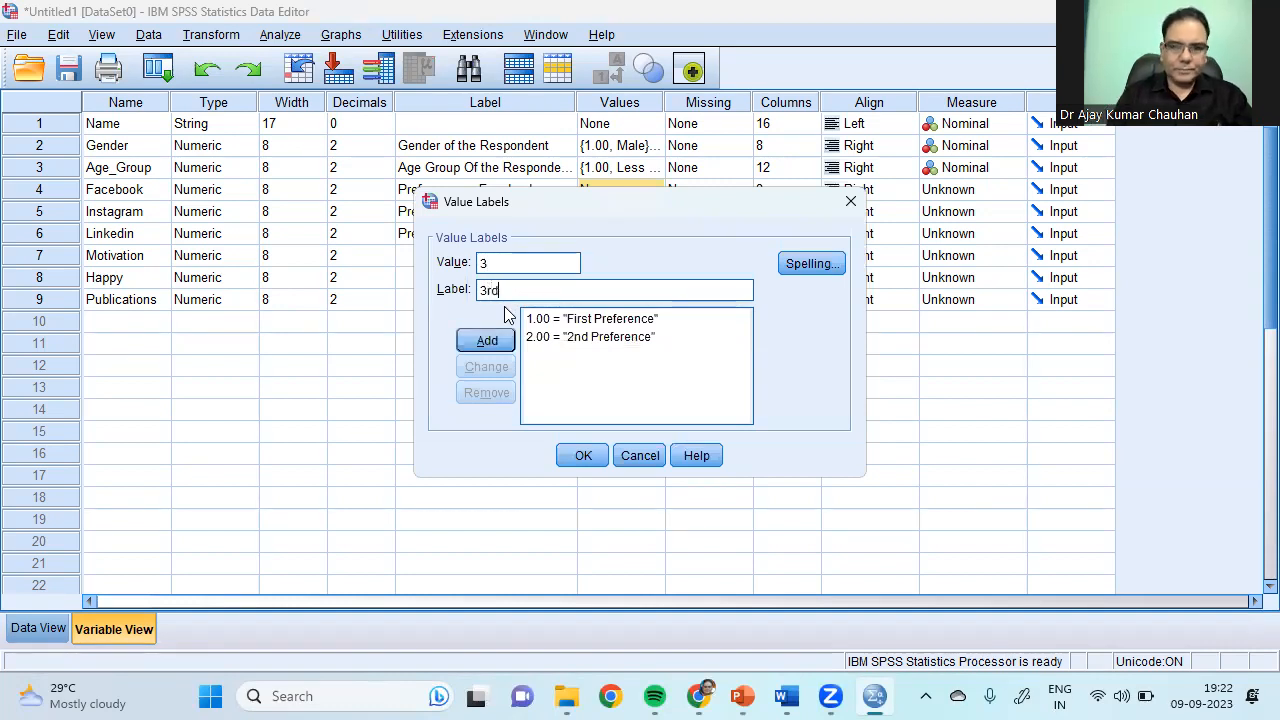
{"action": "type", "text": " Preference"}
{"action": "left_click", "coordinate": [485, 349]}
{"action": "left_click", "coordinate": [583, 456]}
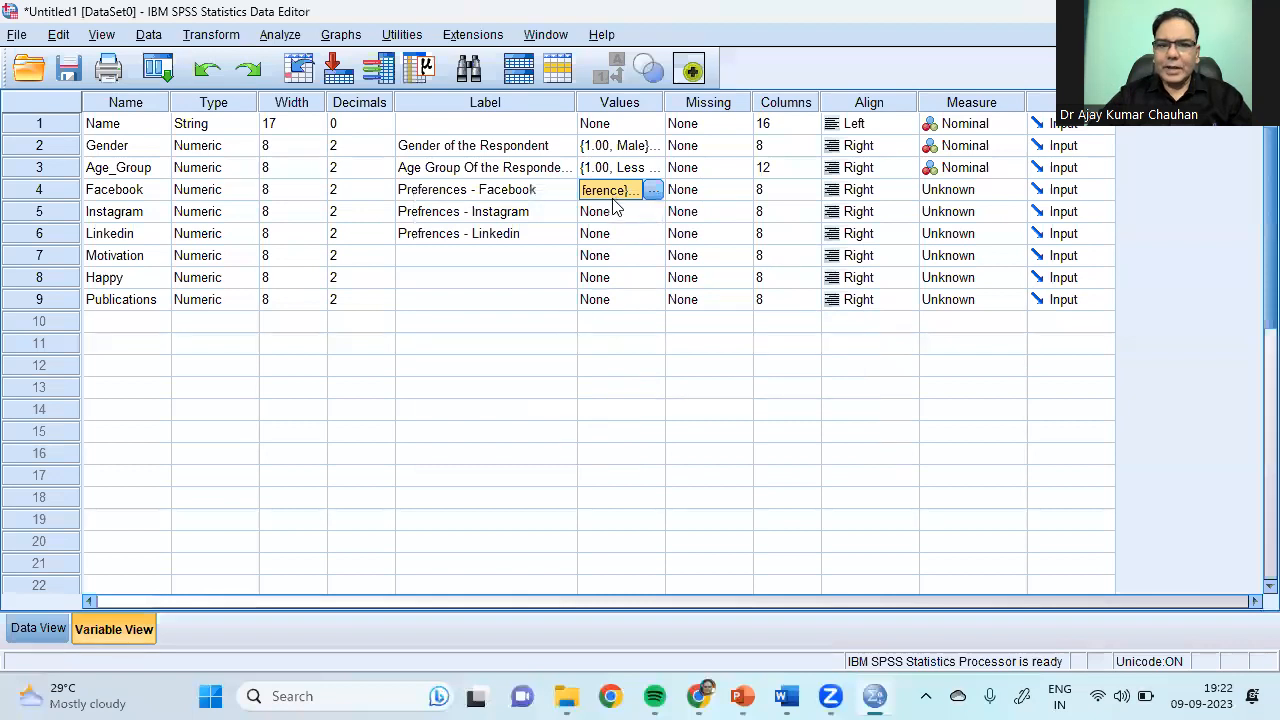
Step: Copy Facebook's First Preference value labels and paste them onto Instagram and Linkedin
{"action": "left_click_drag", "start_coordinate": [620, 218], "coordinate": [623, 229]}
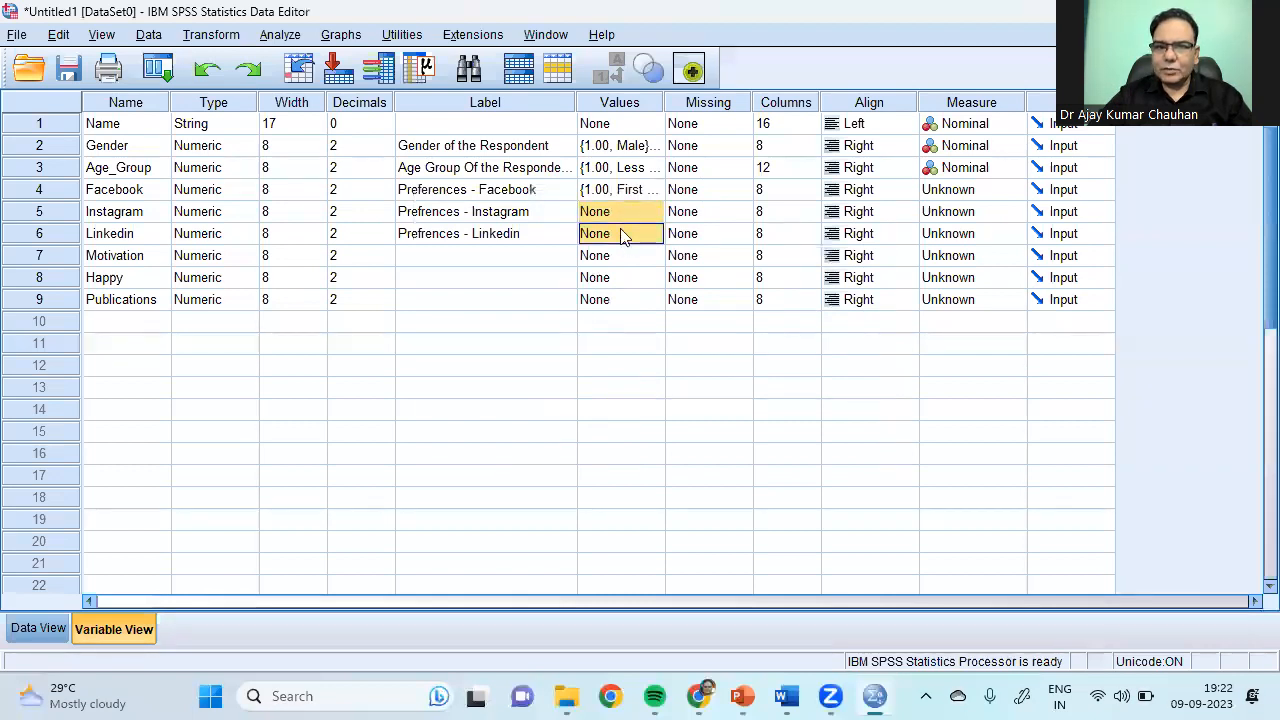
{"action": "left_click", "coordinate": [609, 195]}
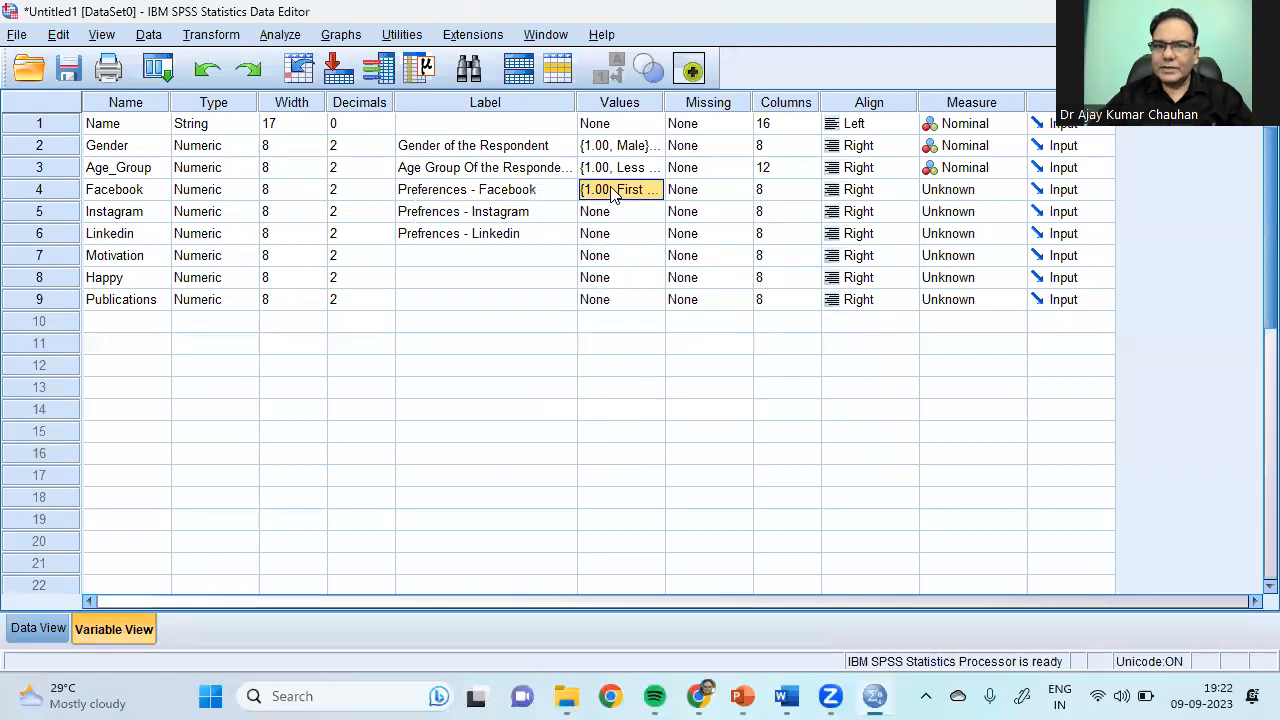
{"action": "right_click", "coordinate": [613, 195]}
{"action": "left_click", "coordinate": [632, 205]}
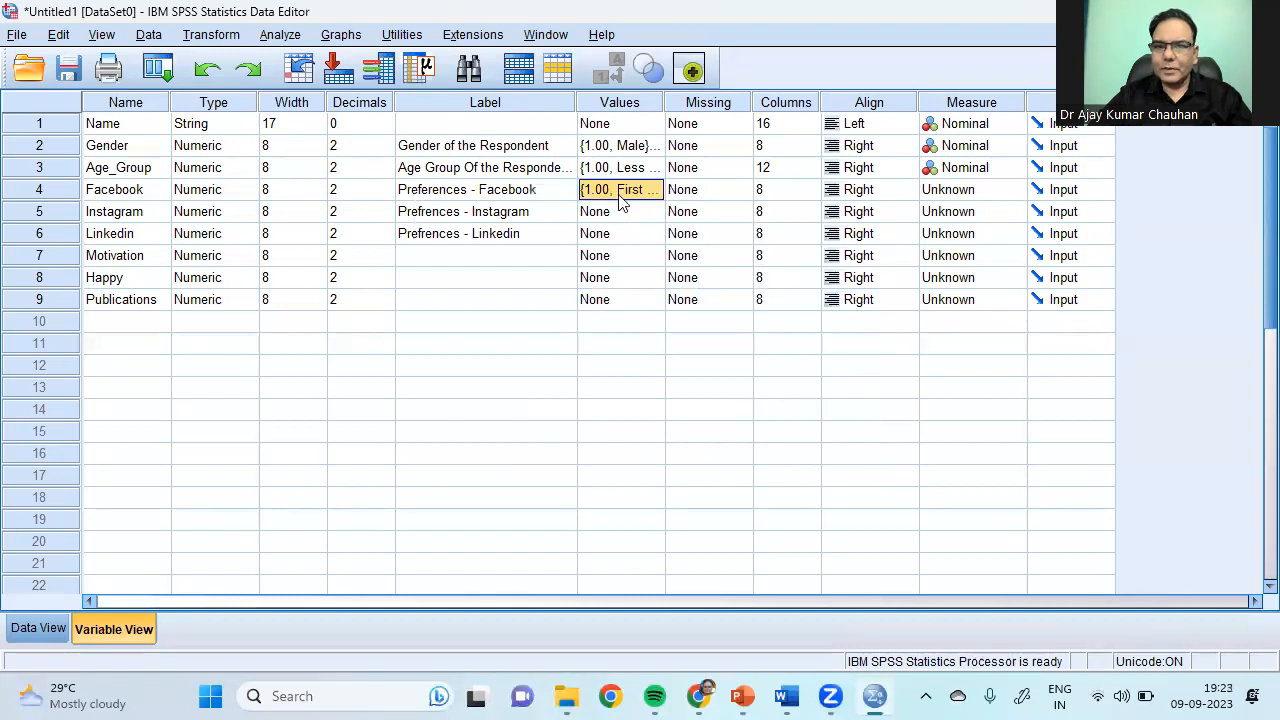
{"action": "right_click", "coordinate": [620, 200]}
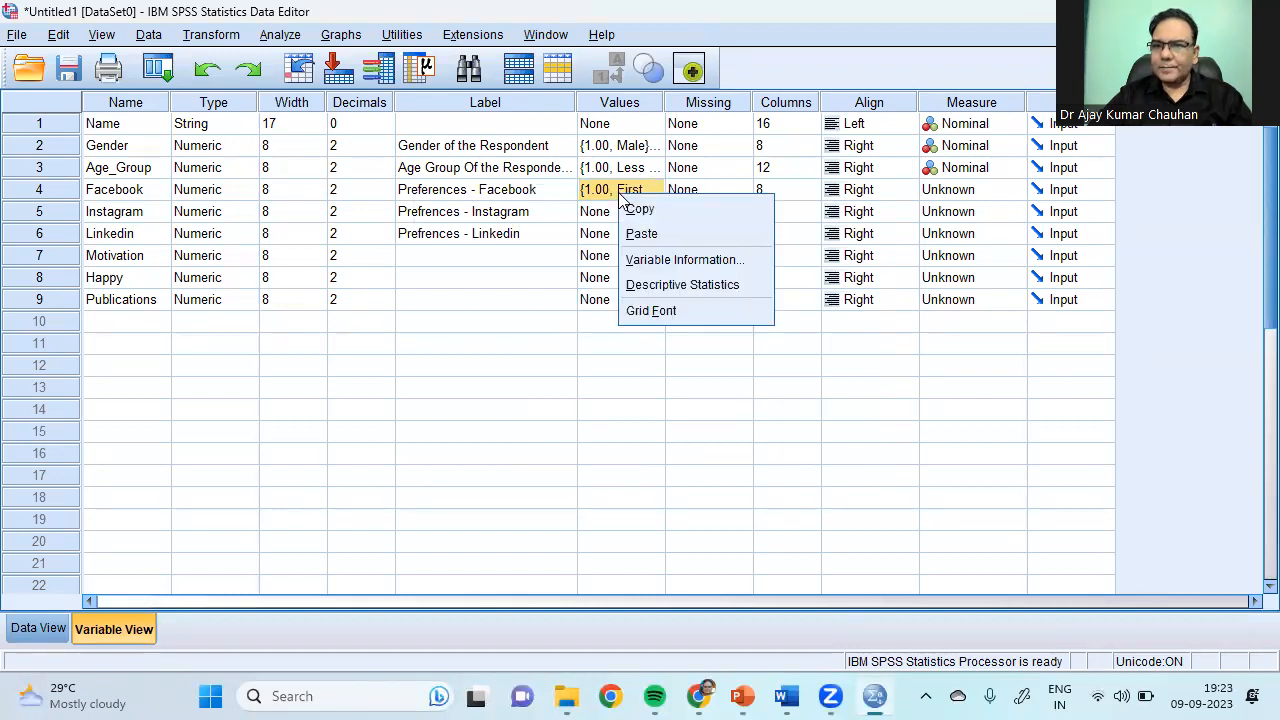
{"action": "left_click", "coordinate": [640, 209]}
{"action": "left_click", "coordinate": [638, 213]}
{"action": "left_click", "coordinate": [640, 232], "text": "shift"}
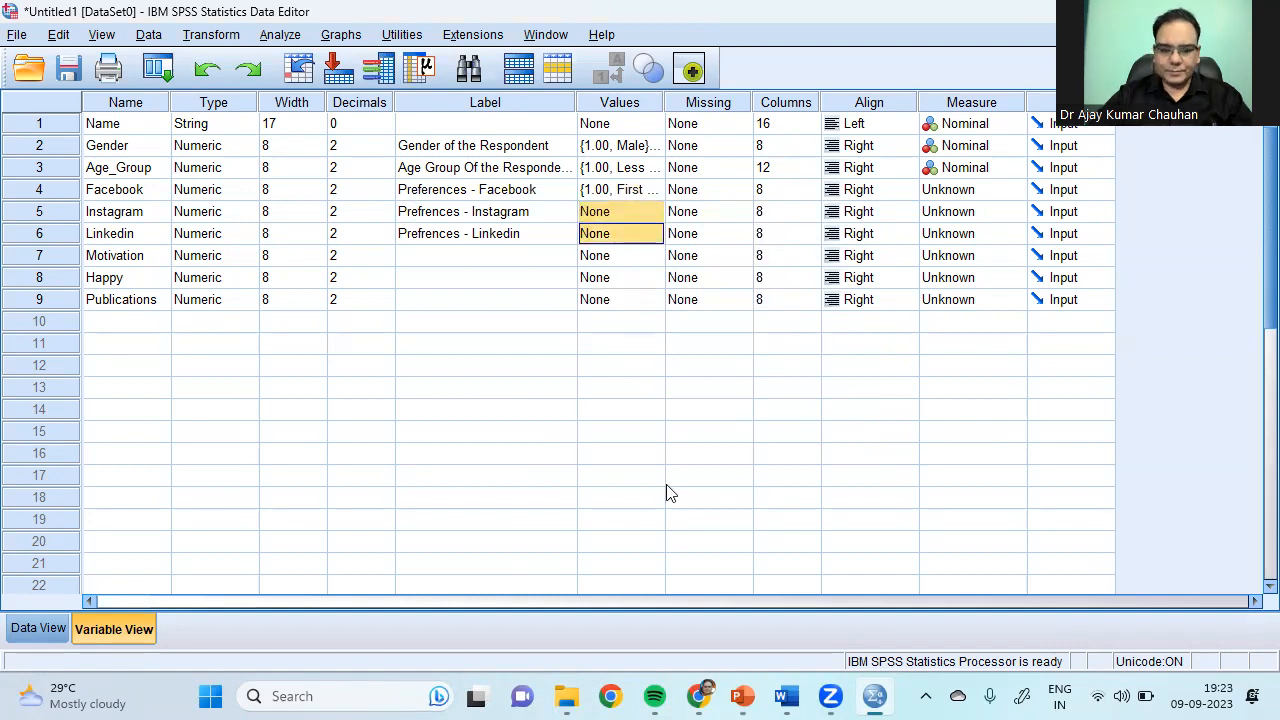
{"action": "key", "text": "ctrl+v"}
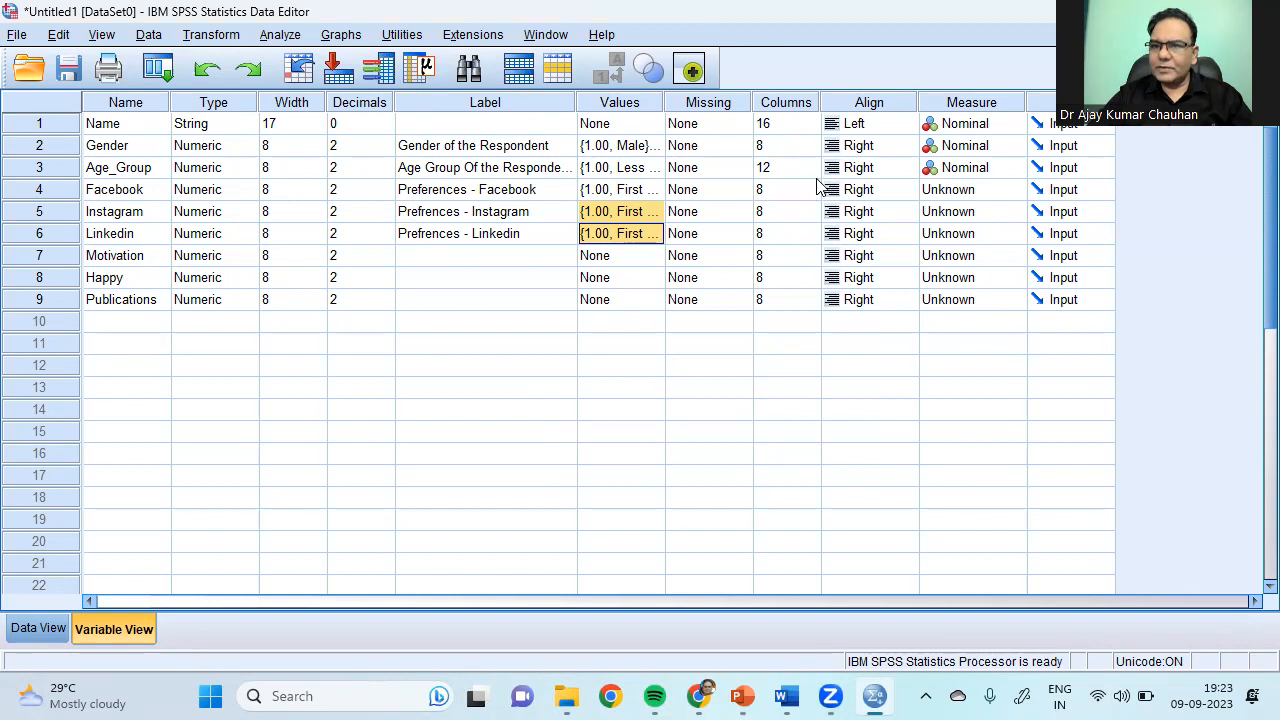
Step: Set the Measure of Facebook, Instagram and Linkedin to Ordinal
{"action": "left_click", "coordinate": [1015, 196]}
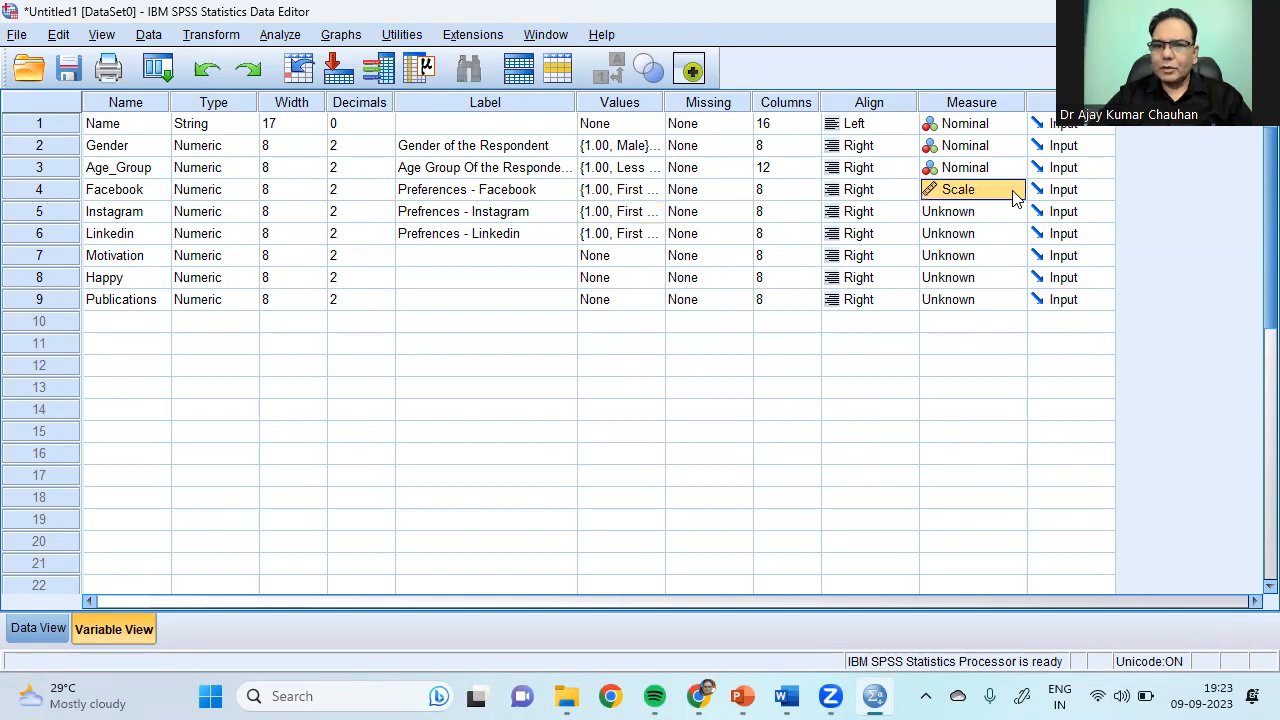
{"action": "left_click", "coordinate": [1015, 192]}
{"action": "left_click", "coordinate": [1008, 234]}
{"action": "key", "text": "Down"}
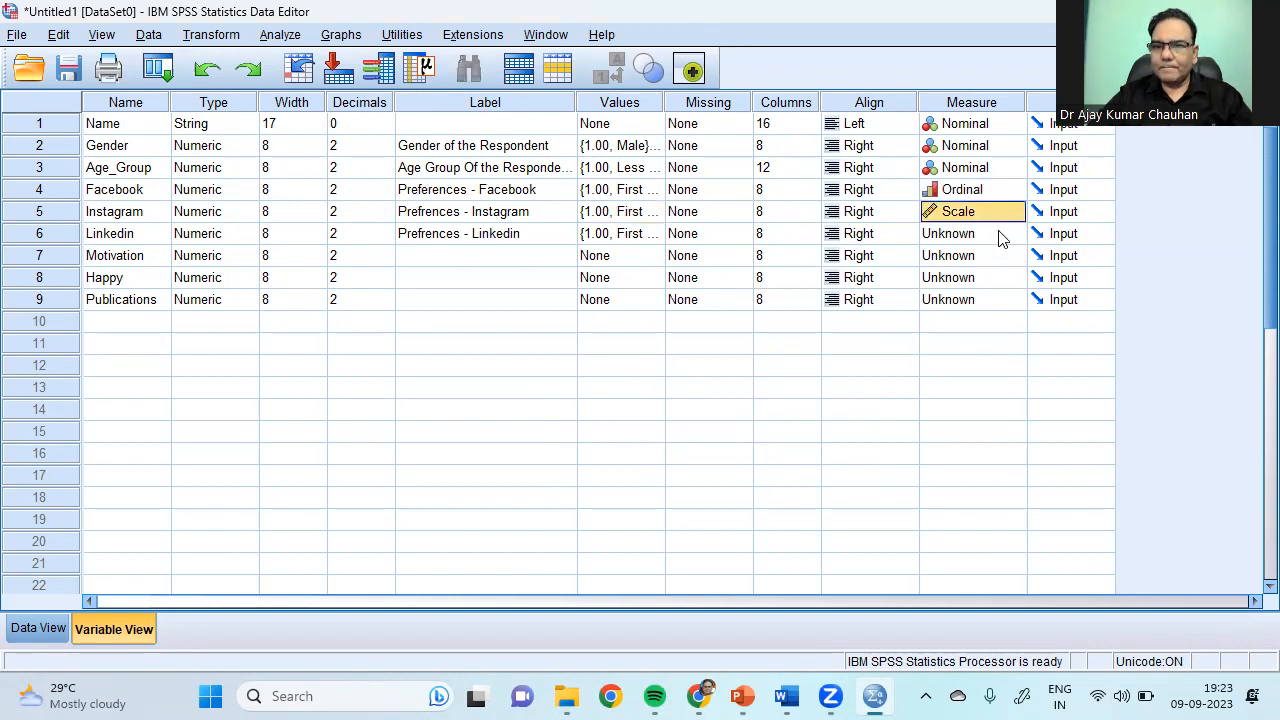
{"action": "left_click", "coordinate": [1015, 212]}
{"action": "left_click", "coordinate": [1004, 253]}
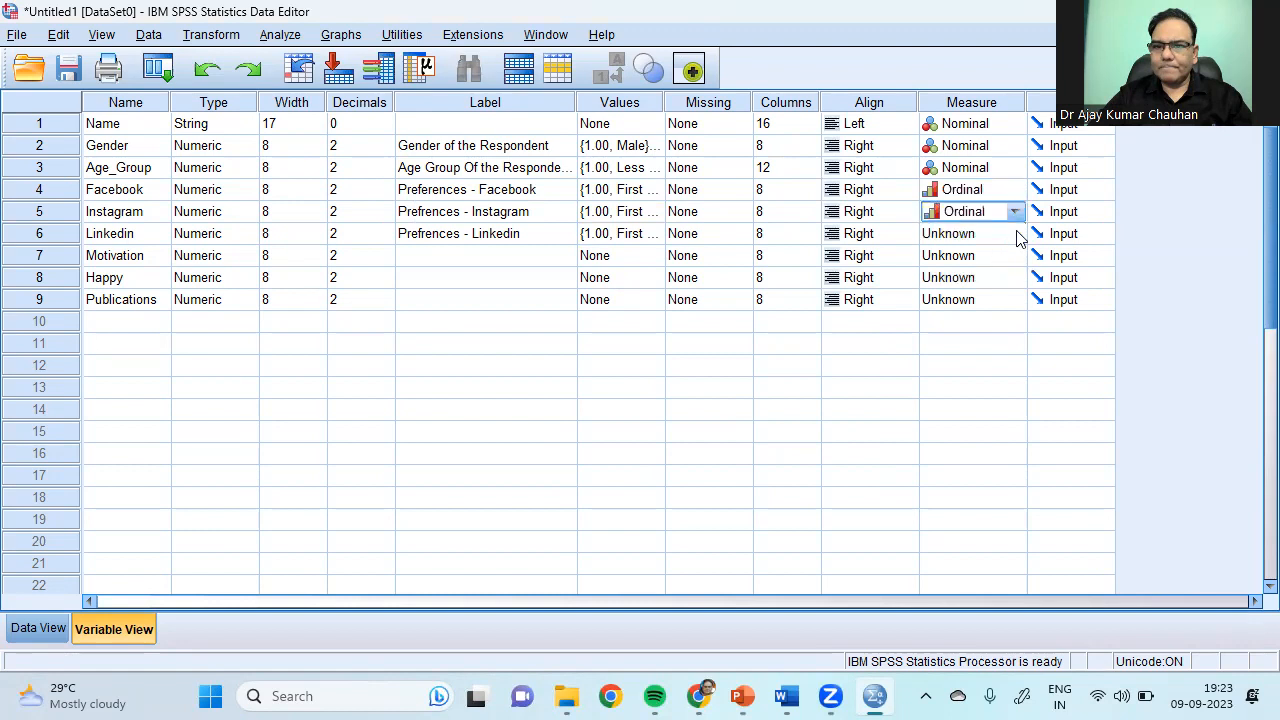
{"action": "key", "text": "Down"}
{"action": "left_click", "coordinate": [1015, 234]}
{"action": "left_click", "coordinate": [1002, 276]}
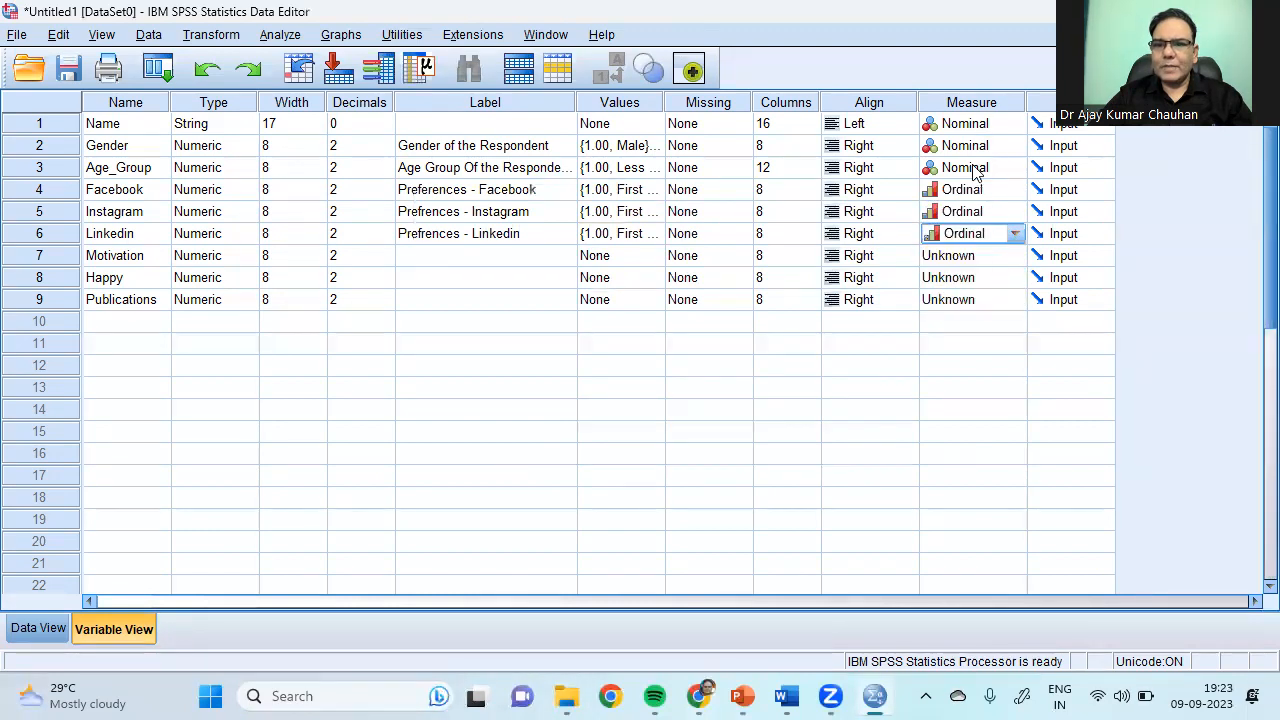
Step: Review the Measure column, then go to the respondents' data grid
{"action": "left_click", "coordinate": [968, 103]}
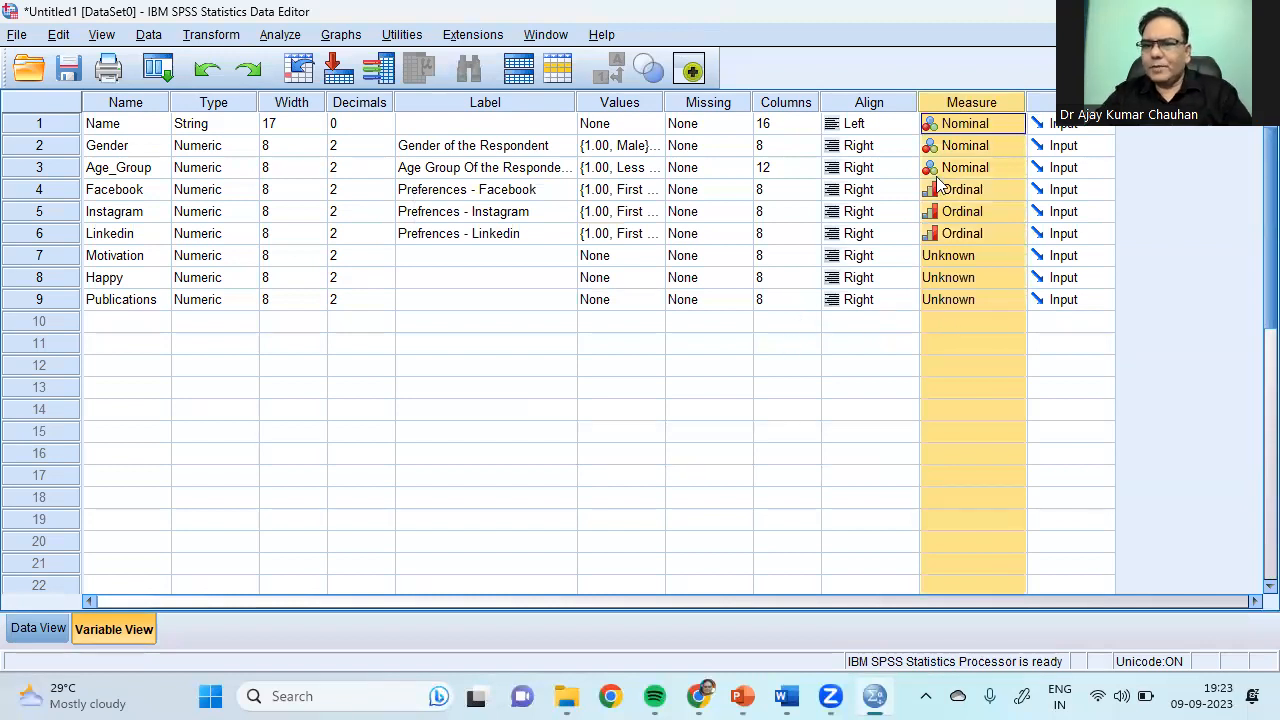
{"action": "left_click", "coordinate": [631, 366]}
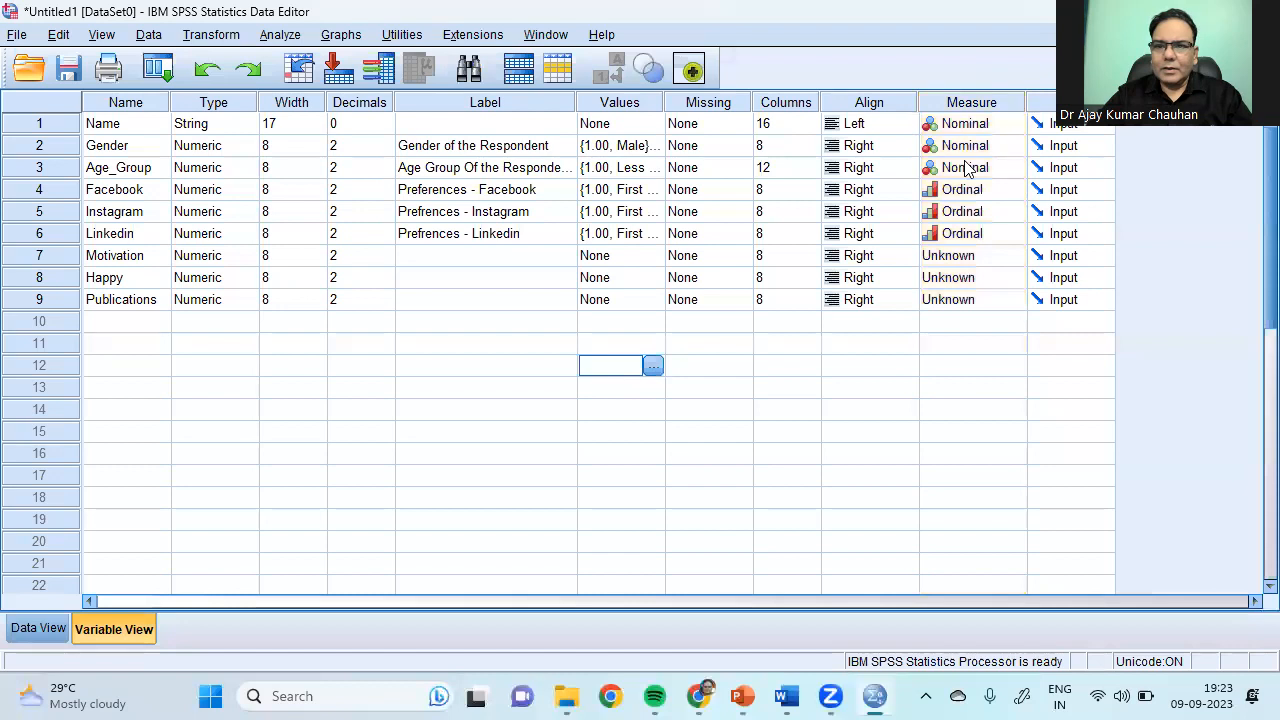
{"action": "left_click", "coordinate": [46, 629]}
Step: Enter codes 1-2-3, 2-3-1, 3-2-1 for respondents 1–3 and Facebook codes 1,2,2,1,1,2,1 for the rest
{"action": "left_click", "coordinate": [499, 172]}
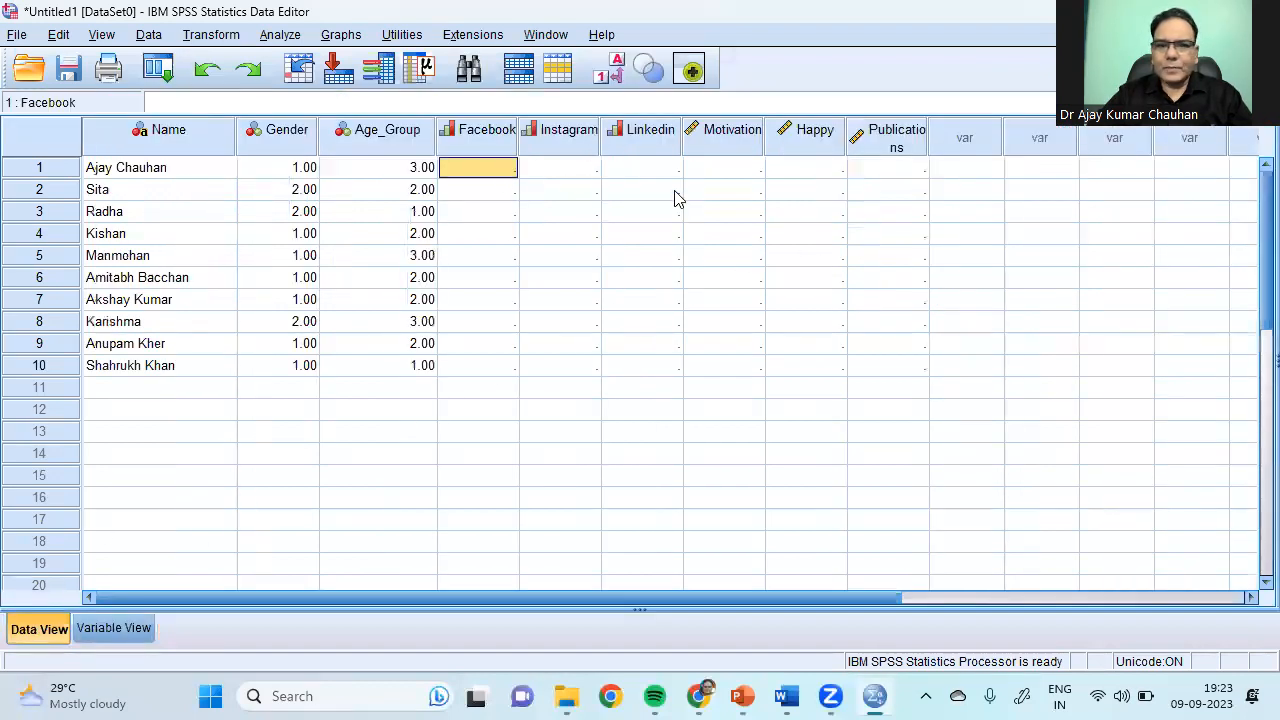
{"action": "type", "text": "1"}
{"action": "key", "text": "Tab"}
{"action": "type", "text": "2"}
{"action": "key", "text": "Tab"}
{"action": "type", "text": "3"}
{"action": "key", "text": "Return"}
{"action": "type", "text": "2"}
{"action": "key", "text": "Tab"}
{"action": "type", "text": "3"}
{"action": "key", "text": "Tab"}
{"action": "type", "text": "1"}
{"action": "key", "text": "Return"}
{"action": "key", "text": "Left"}
{"action": "type", "text": "3"}
{"action": "key", "text": "Tab"}
{"action": "type", "text": "2"}
{"action": "key", "text": "Tab"}
{"action": "type", "text": "1"}
{"action": "key", "text": "Return"}
{"action": "key", "text": "Left"}
{"action": "key", "text": "Left"}
{"action": "type", "text": "1"}
{"action": "key", "text": "Return"}
{"action": "type", "text": "2 2 1 1 2 1"}
{"action": "key", "text": "Tab"}
Step: Fill in Instagram and Linkedin codes for respondents 4–6 (2/3, 1/3, 3/1)
{"action": "key", "text": "Up"}
{"action": "key", "text": "Up"}
{"action": "key", "text": "Up"}
{"action": "key", "text": "Up"}
{"action": "key", "text": "Up"}
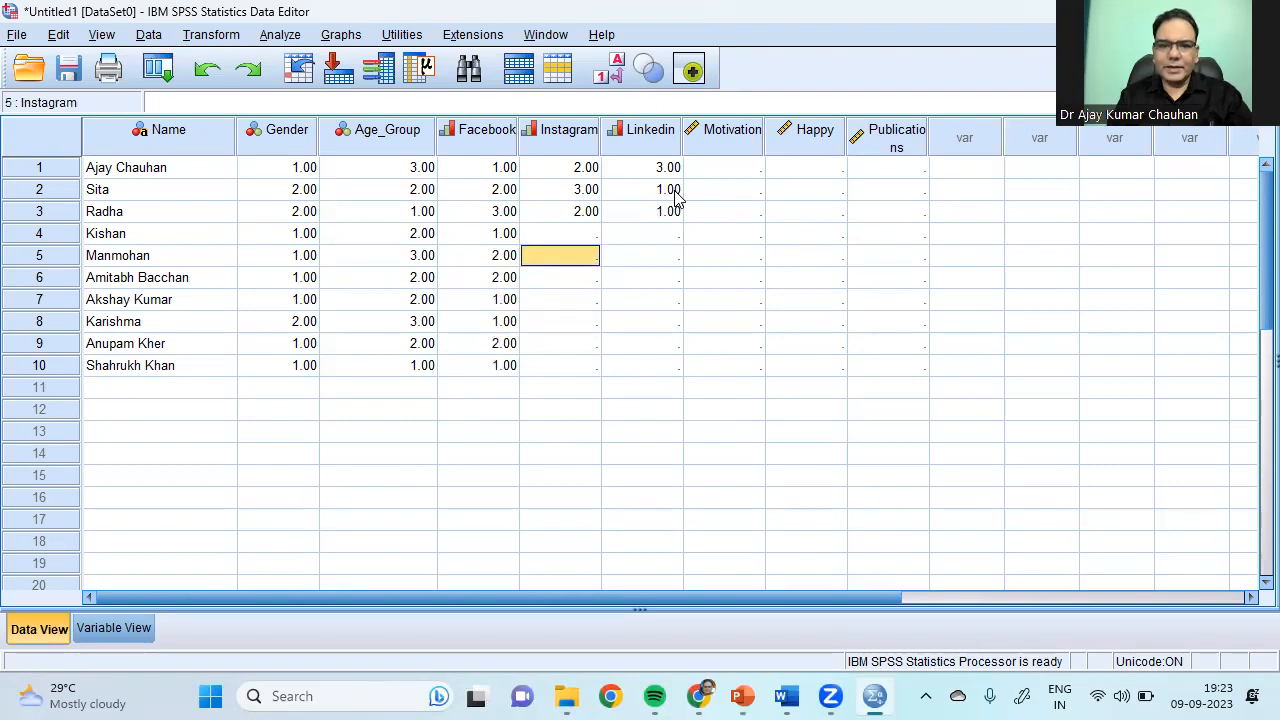
{"action": "key", "text": "Up"}
{"action": "type", "text": "2"}
{"action": "key", "text": "Tab"}
{"action": "type", "text": "3"}
{"action": "key", "text": "Return"}
{"action": "key", "text": "Left"}
{"action": "key", "text": "Left"}
{"action": "key", "text": "Right"}
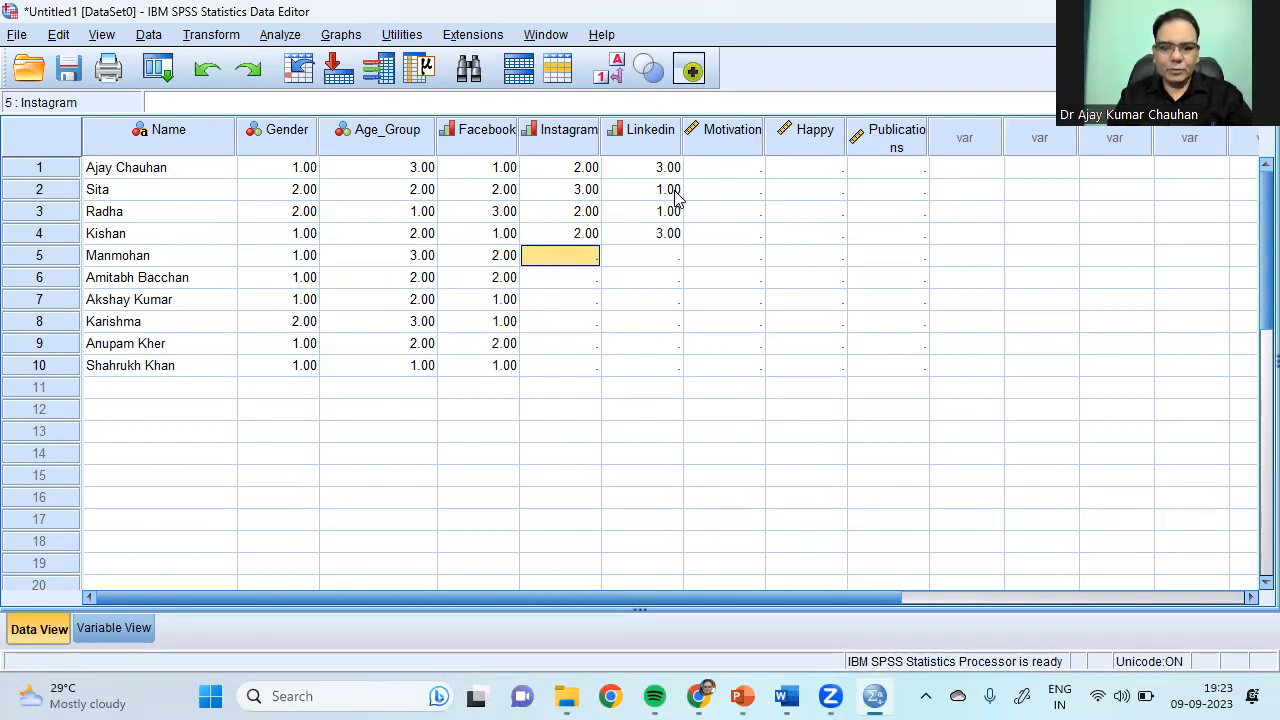
{"action": "type", "text": "1"}
{"action": "key", "text": "Tab"}
{"action": "type", "text": "3"}
{"action": "key", "text": "Return"}
{"action": "key", "text": "Left"}
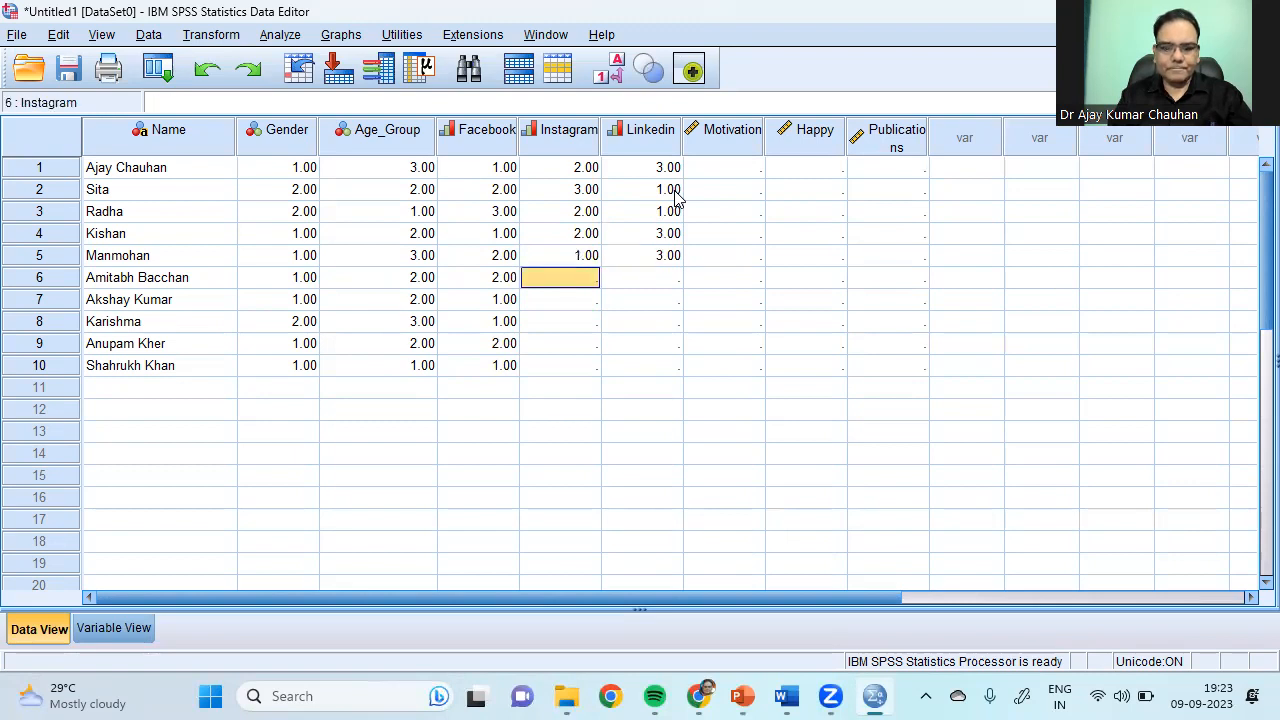
{"action": "type", "text": "3"}
{"action": "key", "text": "Tab"}
{"action": "type", "text": "1"}
{"action": "key", "text": "Return"}
Step: Fill in Instagram and Linkedin codes for respondents 7–10 (2/3, 2/3, 1/3, 2/3)
{"action": "key", "text": "Left"}
{"action": "type", "text": "2"}
{"action": "key", "text": "Tab"}
{"action": "type", "text": "3"}
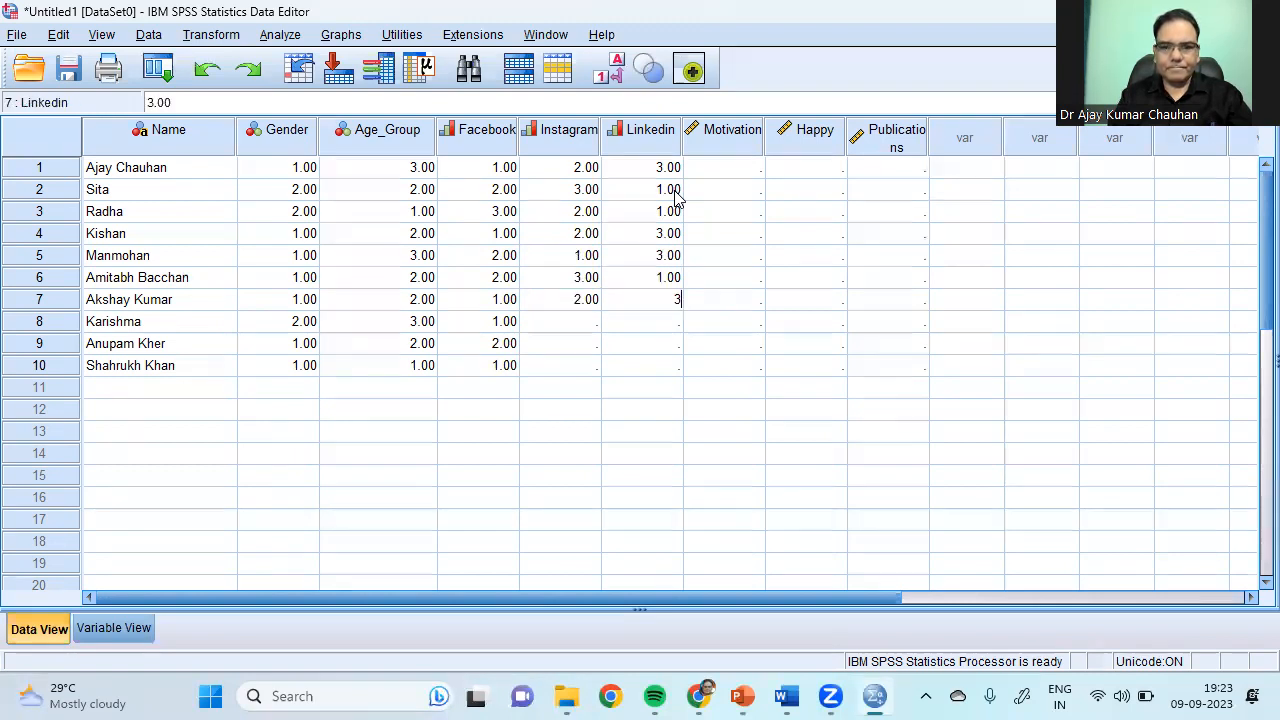
{"action": "key", "text": "Return"}
{"action": "key", "text": "Left"}
{"action": "type", "text": "2"}
{"action": "key", "text": "Tab"}
{"action": "type", "text": "3"}
{"action": "key", "text": "Return"}
{"action": "key", "text": "Left"}
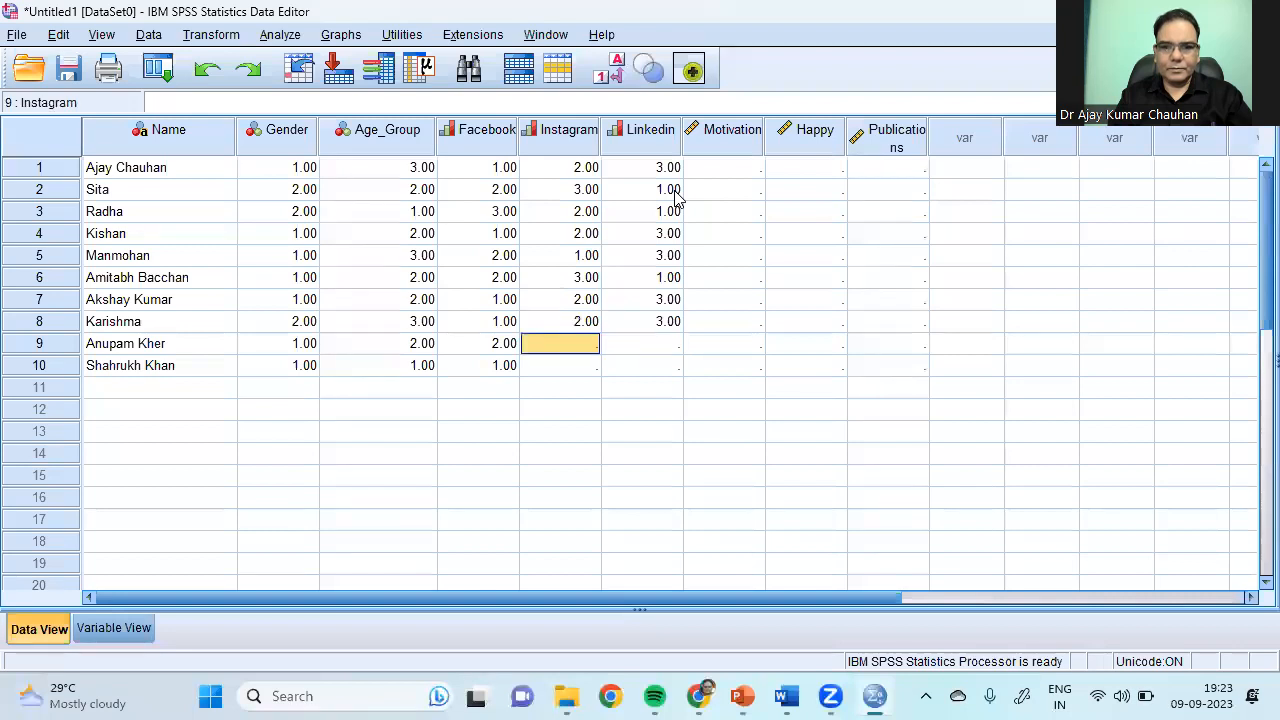
{"action": "type", "text": "1"}
{"action": "key", "text": "Tab"}
{"action": "type", "text": "3"}
{"action": "key", "text": "Return"}
{"action": "key", "text": "Left"}
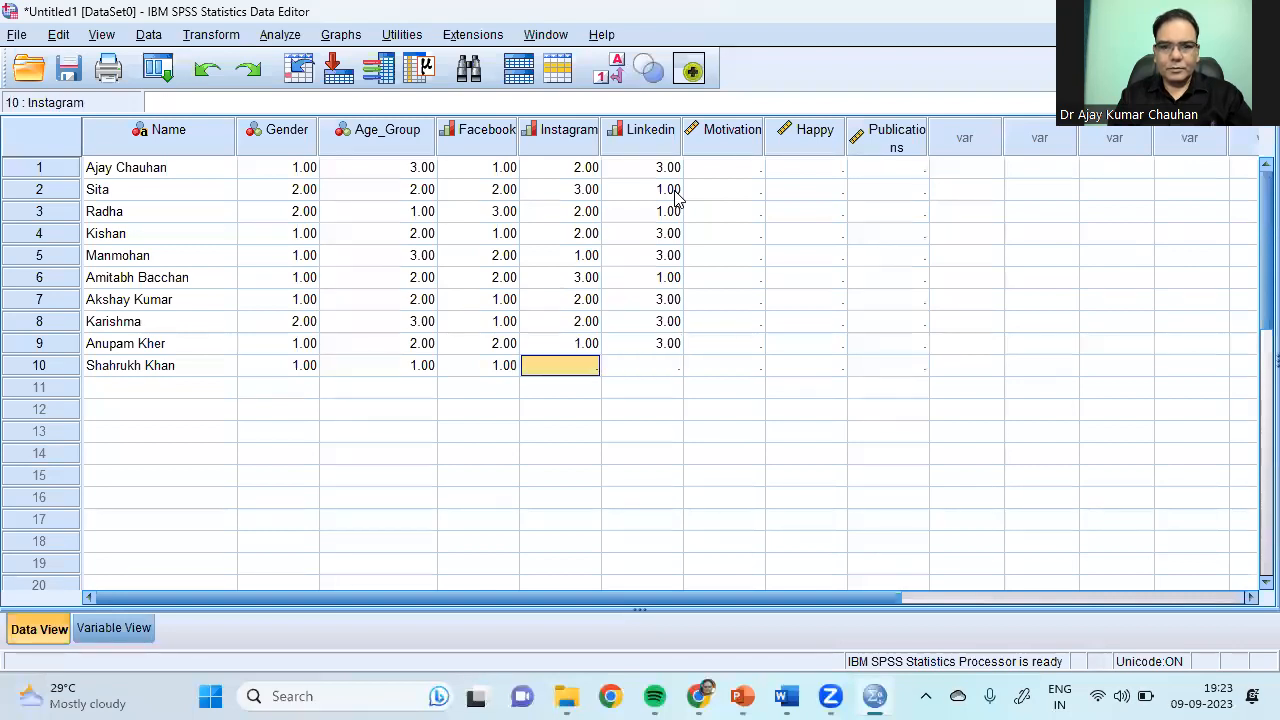
{"action": "type", "text": "2"}
{"action": "key", "text": "Tab"}
{"action": "type", "text": "3"}
{"action": "key", "text": "Return"}
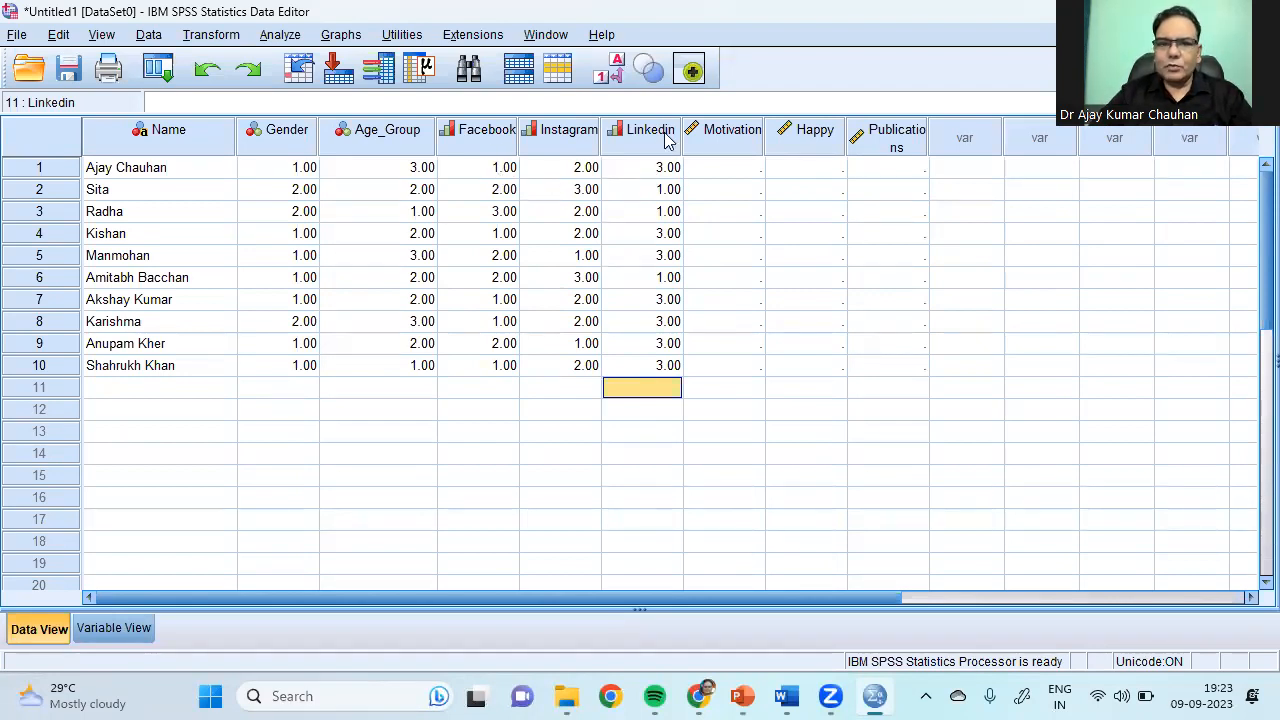
Step: Widen the Facebook, Linkedin and Instagram columns, checking value labels versus codes
{"action": "left_click", "coordinate": [610, 72]}
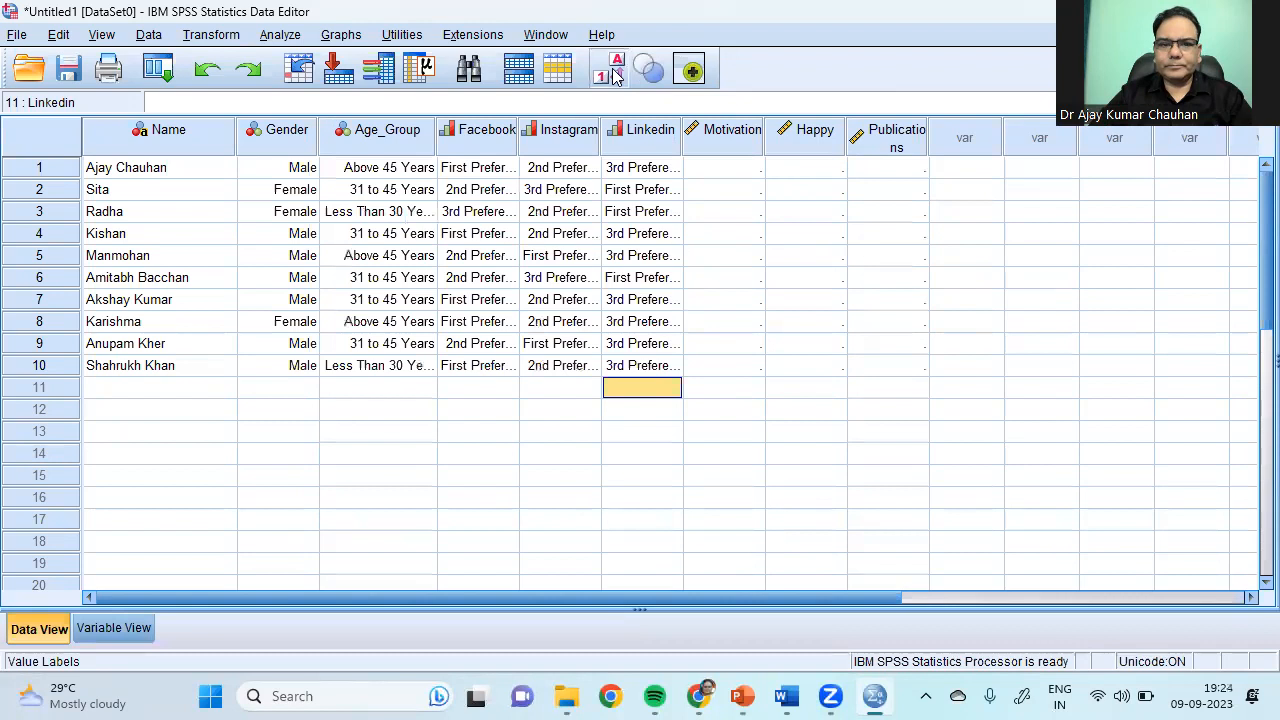
{"action": "left_click", "coordinate": [612, 72]}
{"action": "left_click_drag", "start_coordinate": [519, 145], "coordinate": [572, 145]}
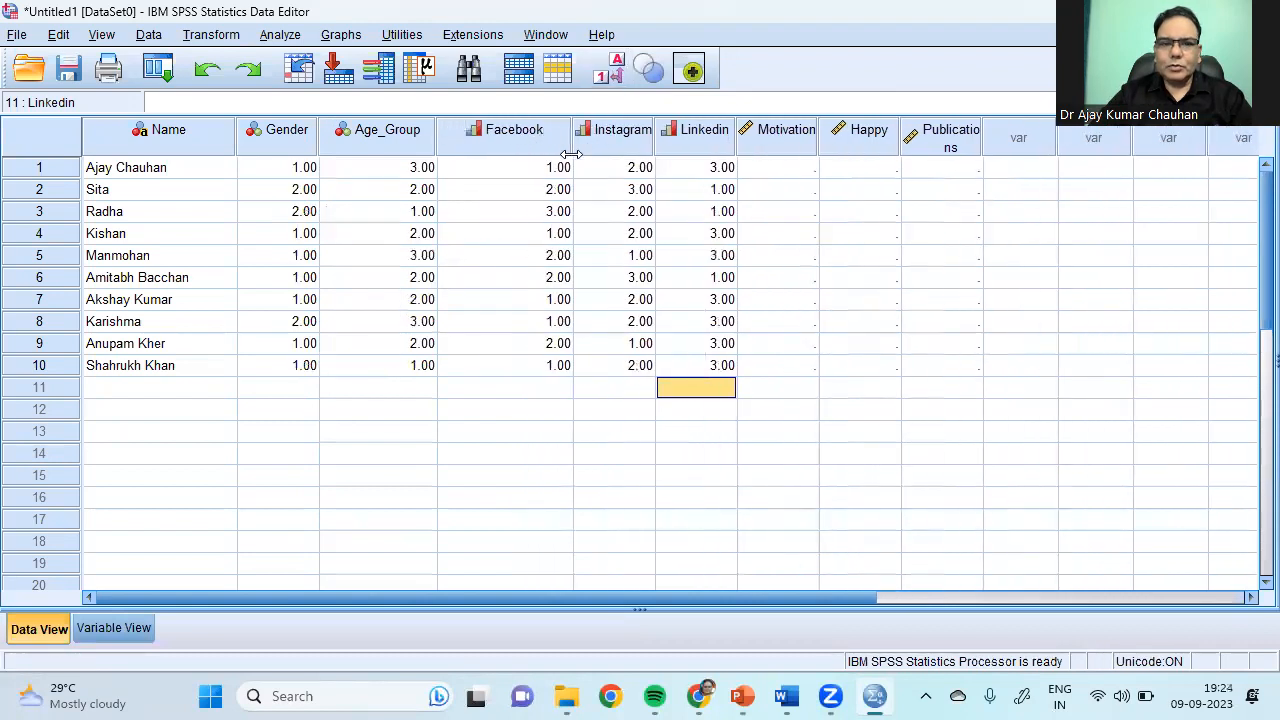
{"action": "left_click", "coordinate": [672, 145]}
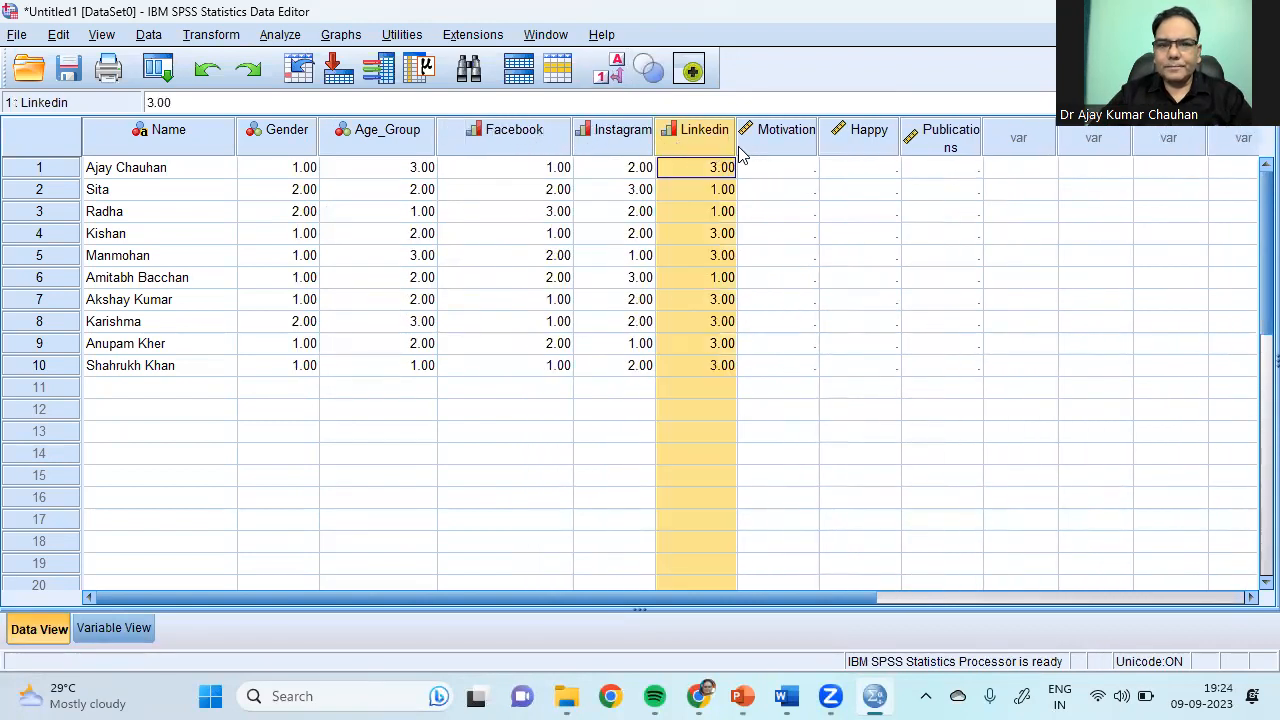
{"action": "left_click_drag", "start_coordinate": [738, 148], "coordinate": [772, 146]}
{"action": "left_click_drag", "start_coordinate": [652, 145], "coordinate": [681, 145]}
{"action": "left_click", "coordinate": [612, 72]}
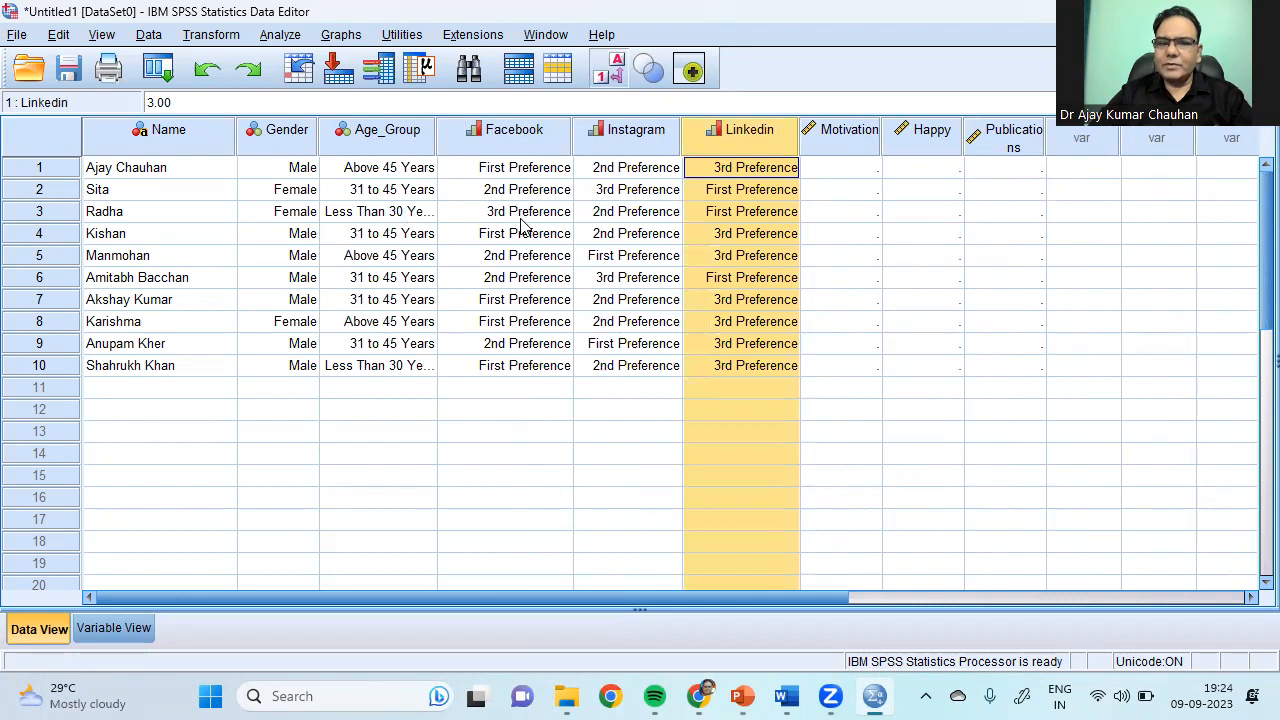
{"action": "left_click", "coordinate": [621, 66]}
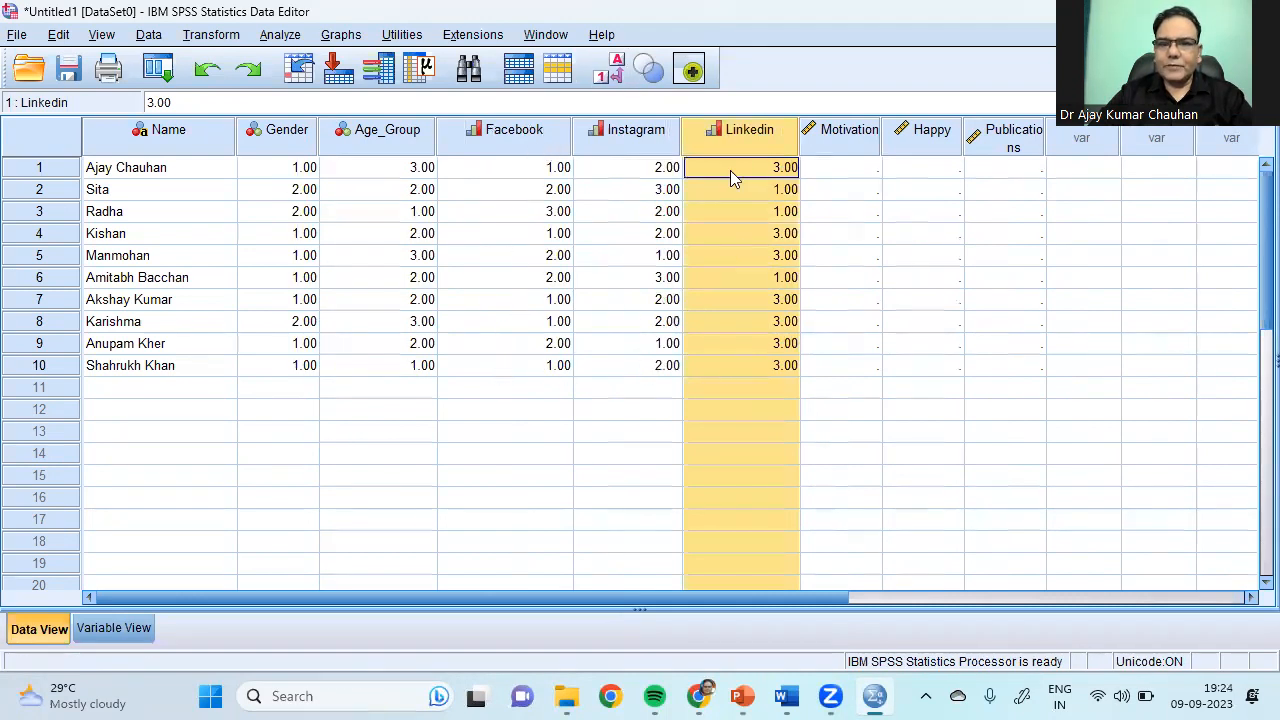
Step: Widen the Motivation and Happy columns in the data grid
{"action": "left_click", "coordinate": [638, 140]}
{"action": "left_click", "coordinate": [529, 133]}
{"action": "left_click", "coordinate": [773, 132]}
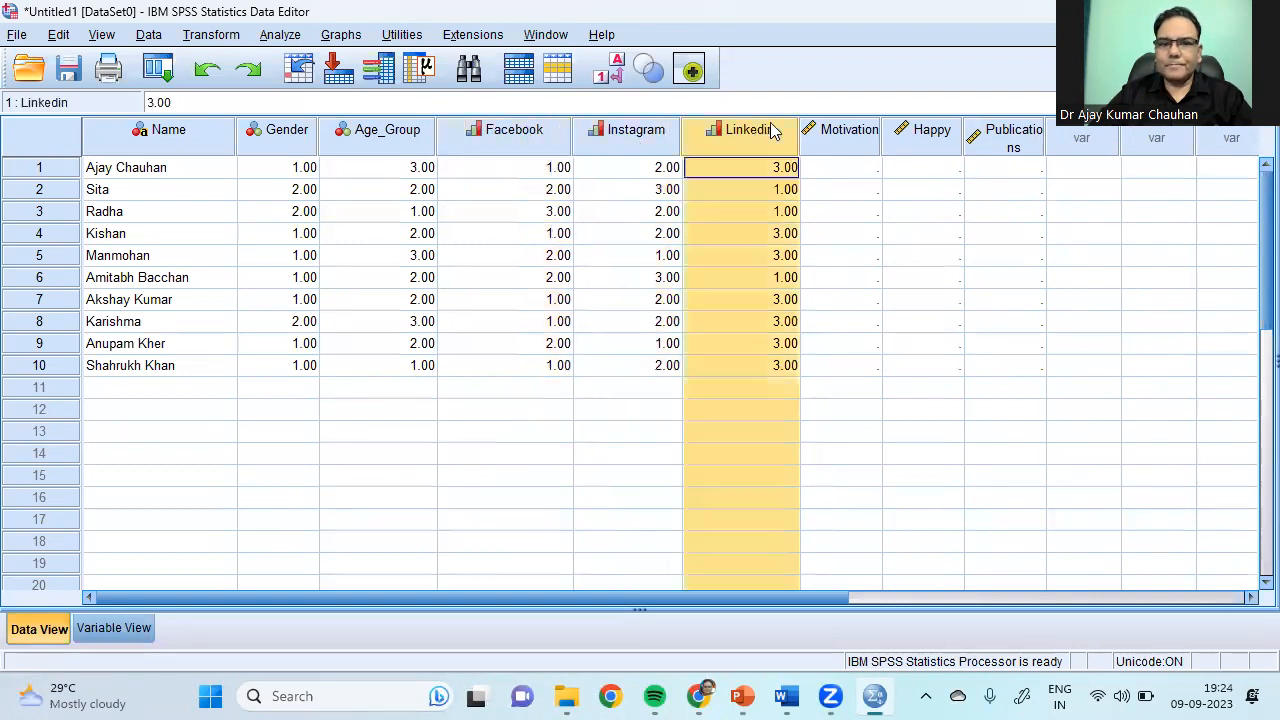
{"action": "left_click", "coordinate": [880, 172]}
{"action": "left_click_drag", "start_coordinate": [881, 141], "coordinate": [908, 145]}
{"action": "left_click_drag", "start_coordinate": [987, 140], "coordinate": [1008, 141]}
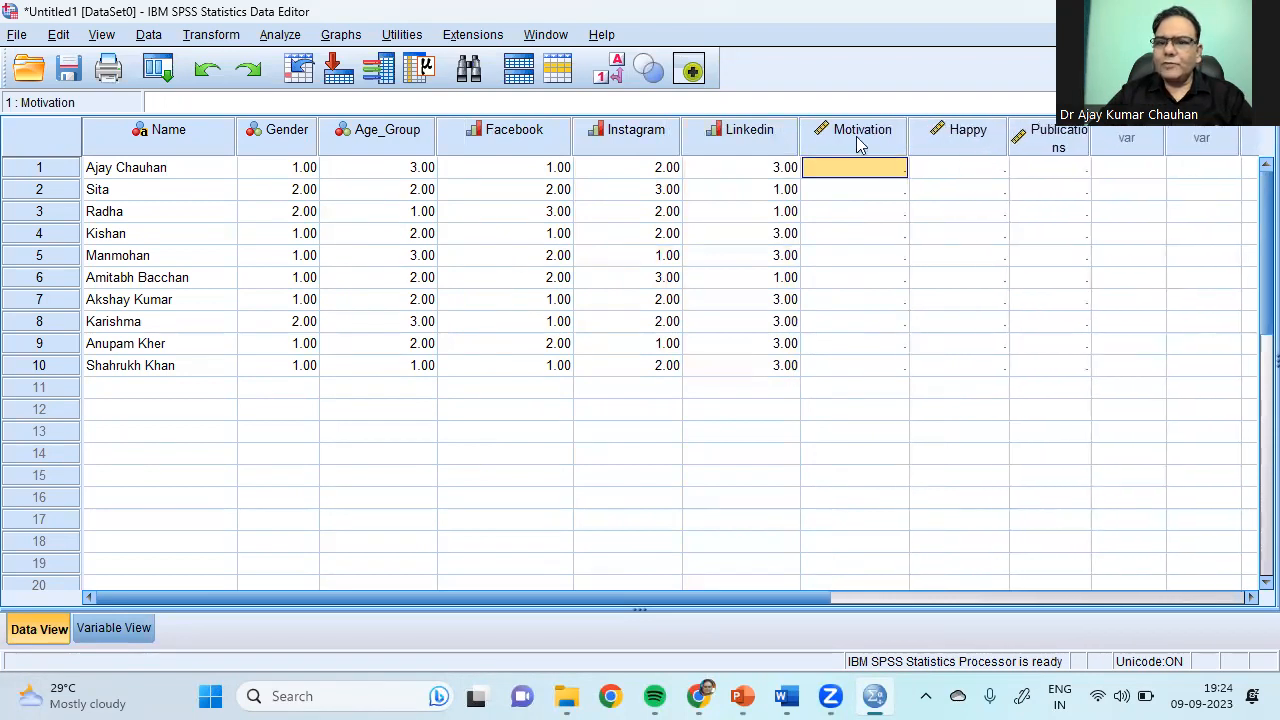
{"action": "left_click", "coordinate": [86, 630]}
Step: Add Motivation value labels 1 Strongly Disagree, 2 Disagree and 3 Neutral
{"action": "left_click", "coordinate": [651, 257]}
{"action": "left_click", "coordinate": [657, 256]}
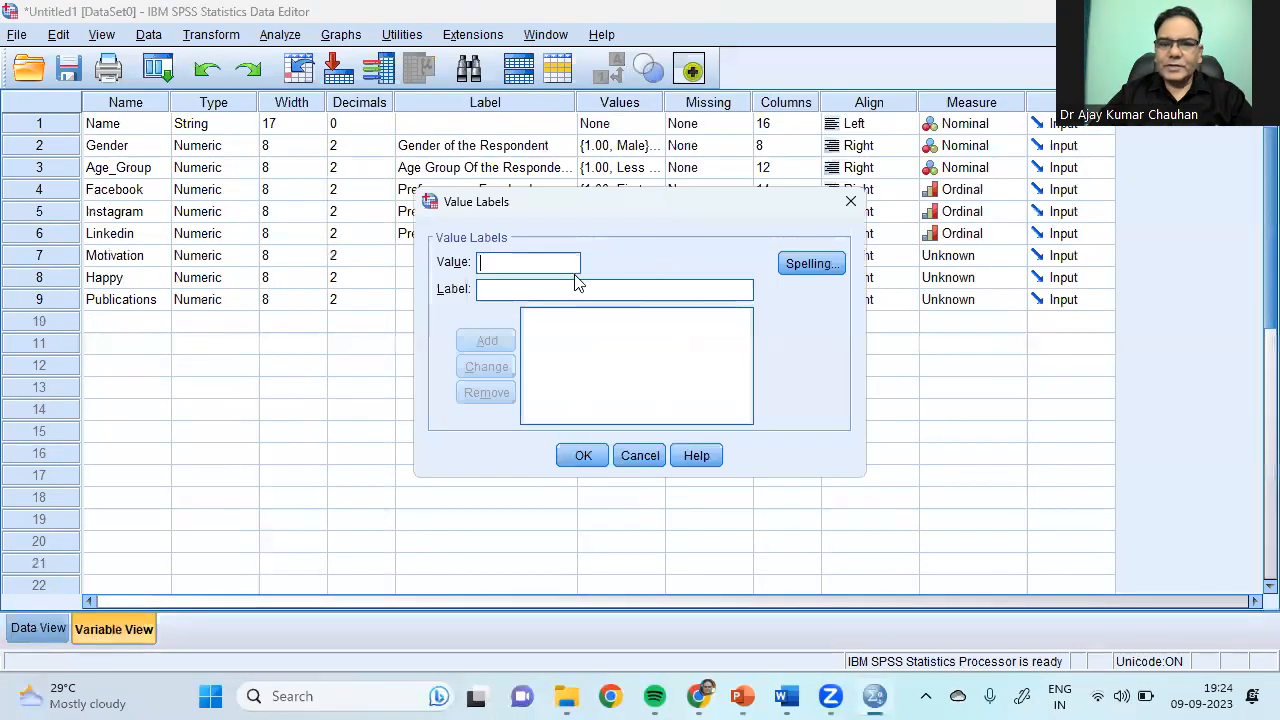
{"action": "type", "text": "1"}
{"action": "left_click", "coordinate": [525, 290]}
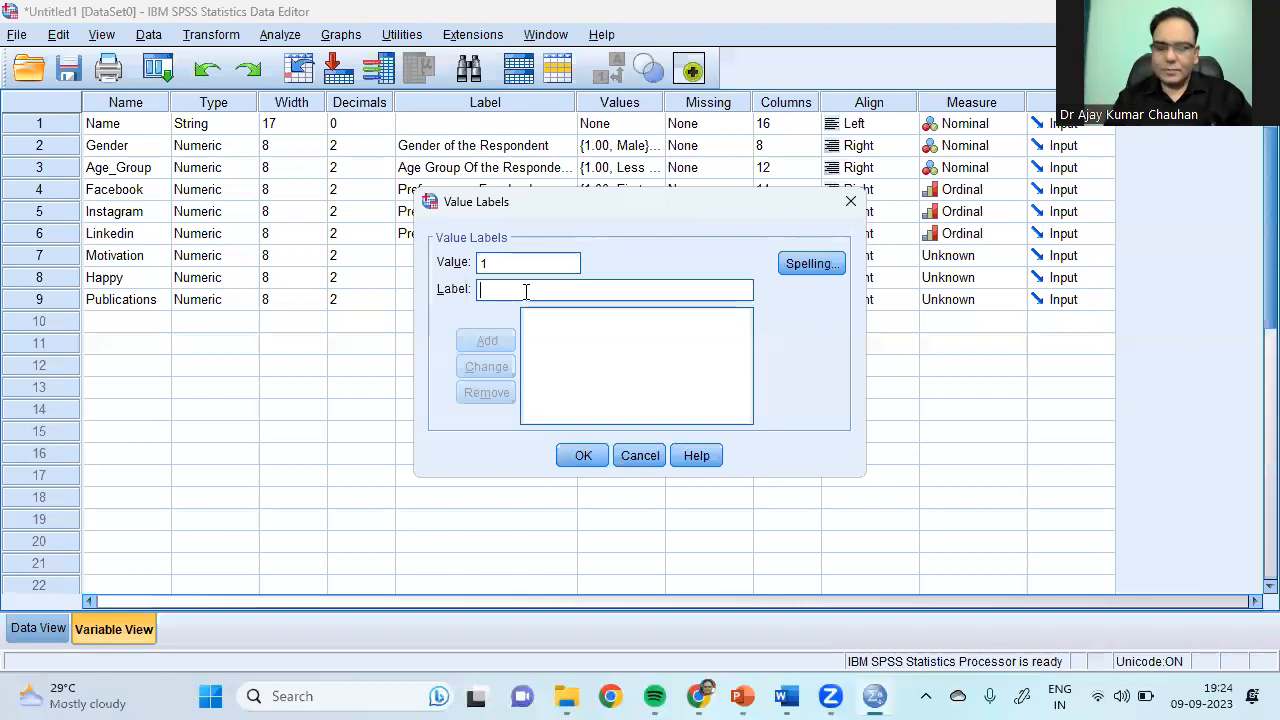
{"action": "type", "text": "Stronmgly Disagree"}
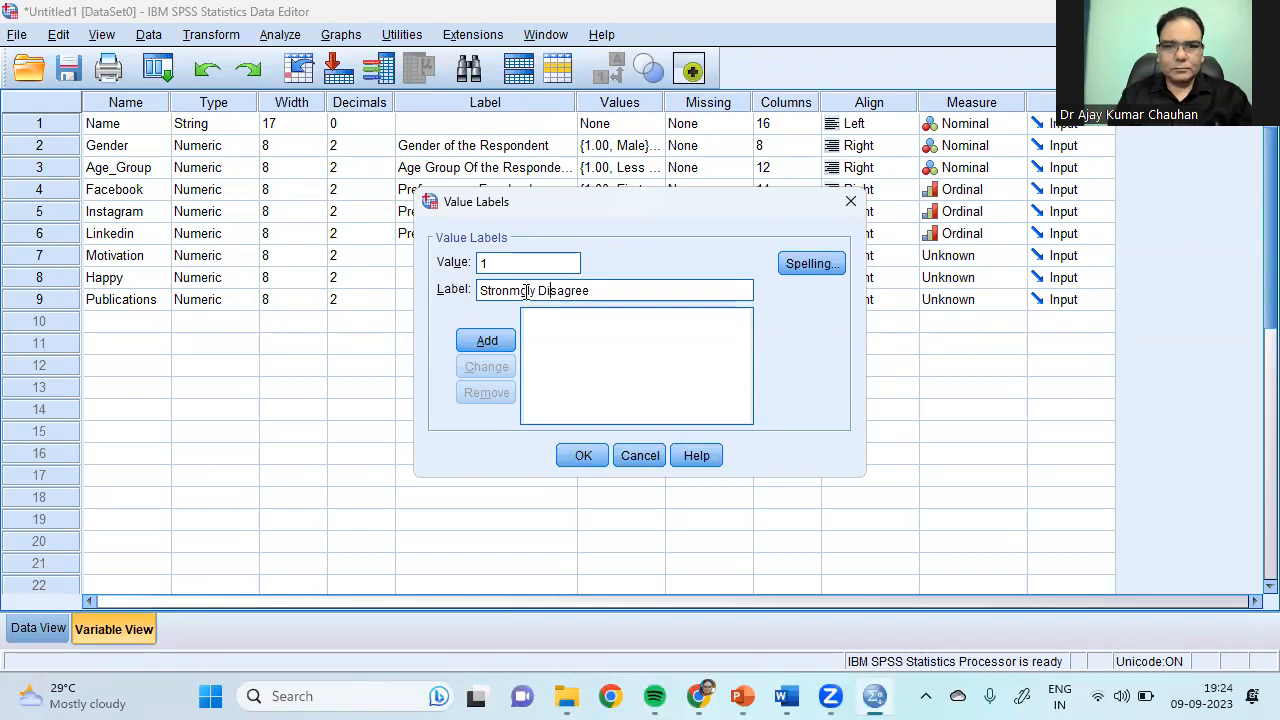
{"action": "key", "text": "BackSpace"}
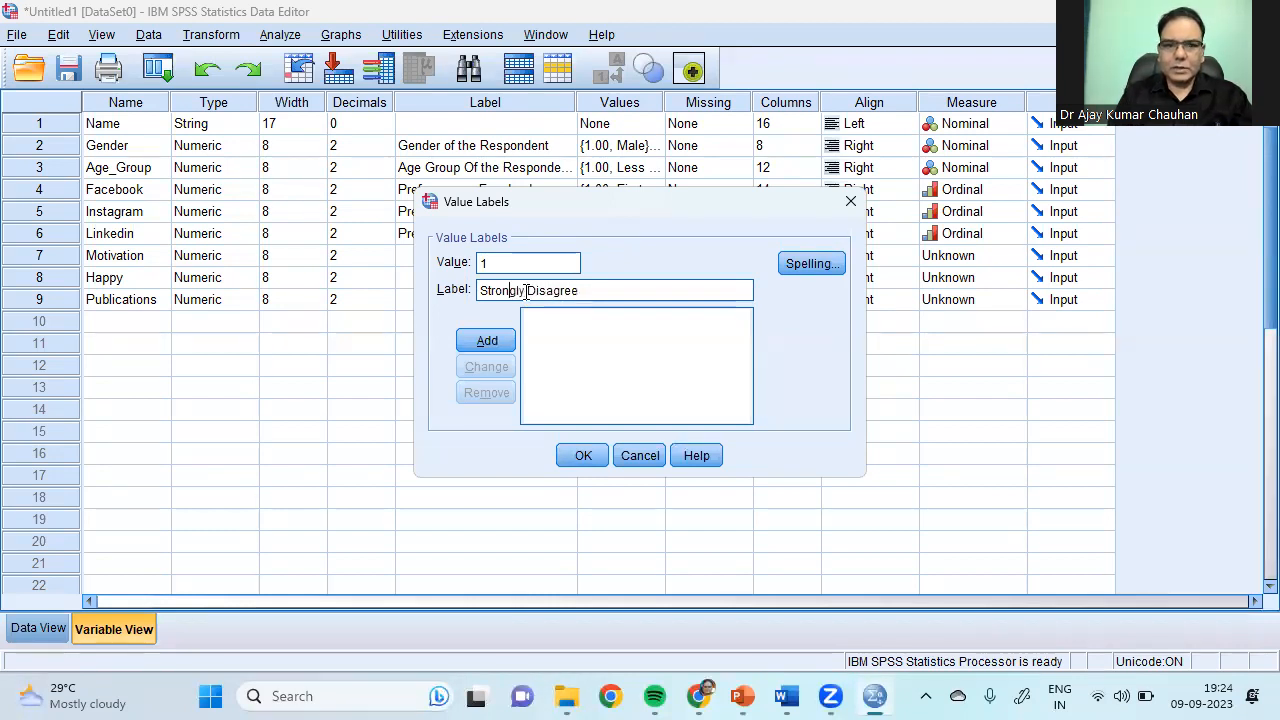
{"action": "left_click", "coordinate": [487, 340]}
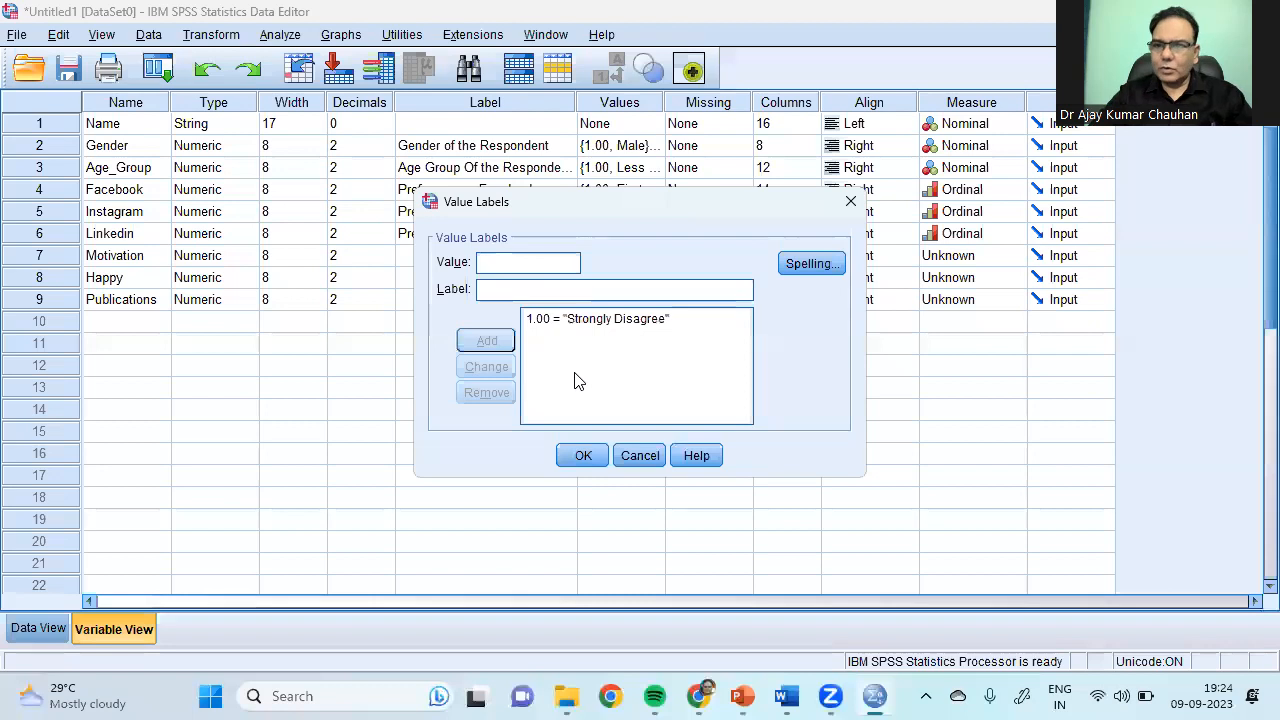
{"action": "type", "text": "2"}
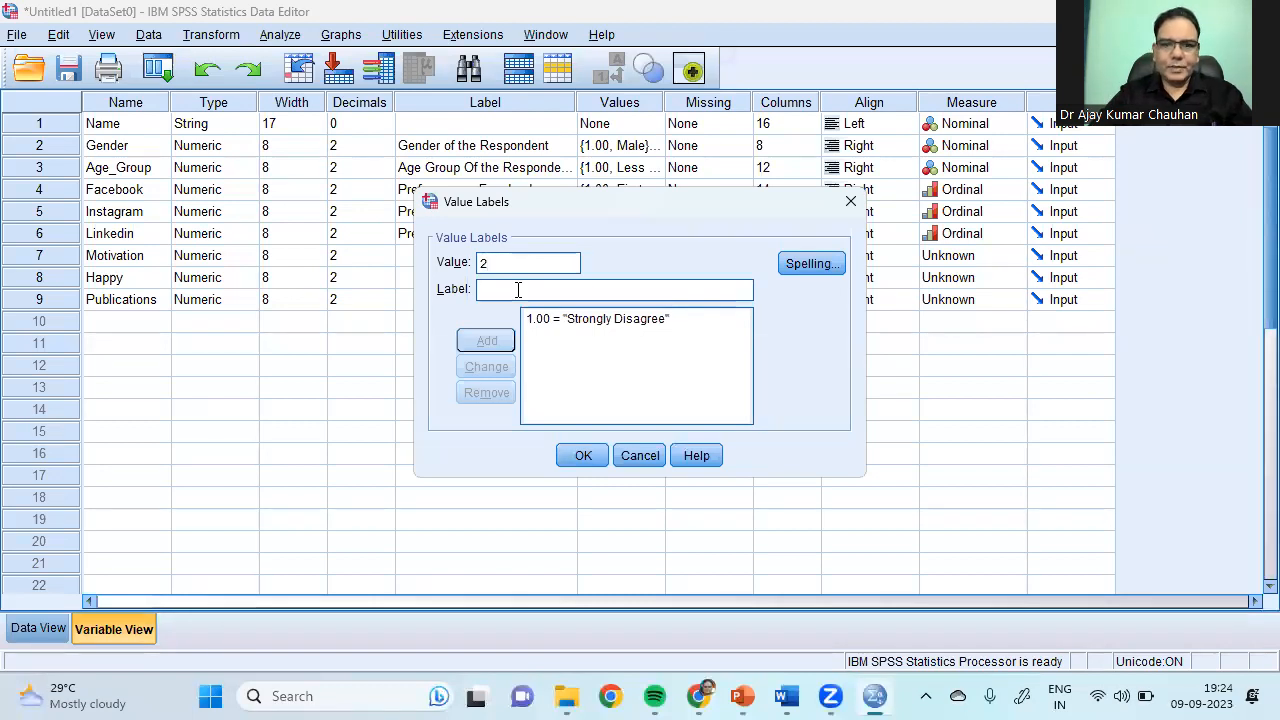
{"action": "type", "text": "Disagree"}
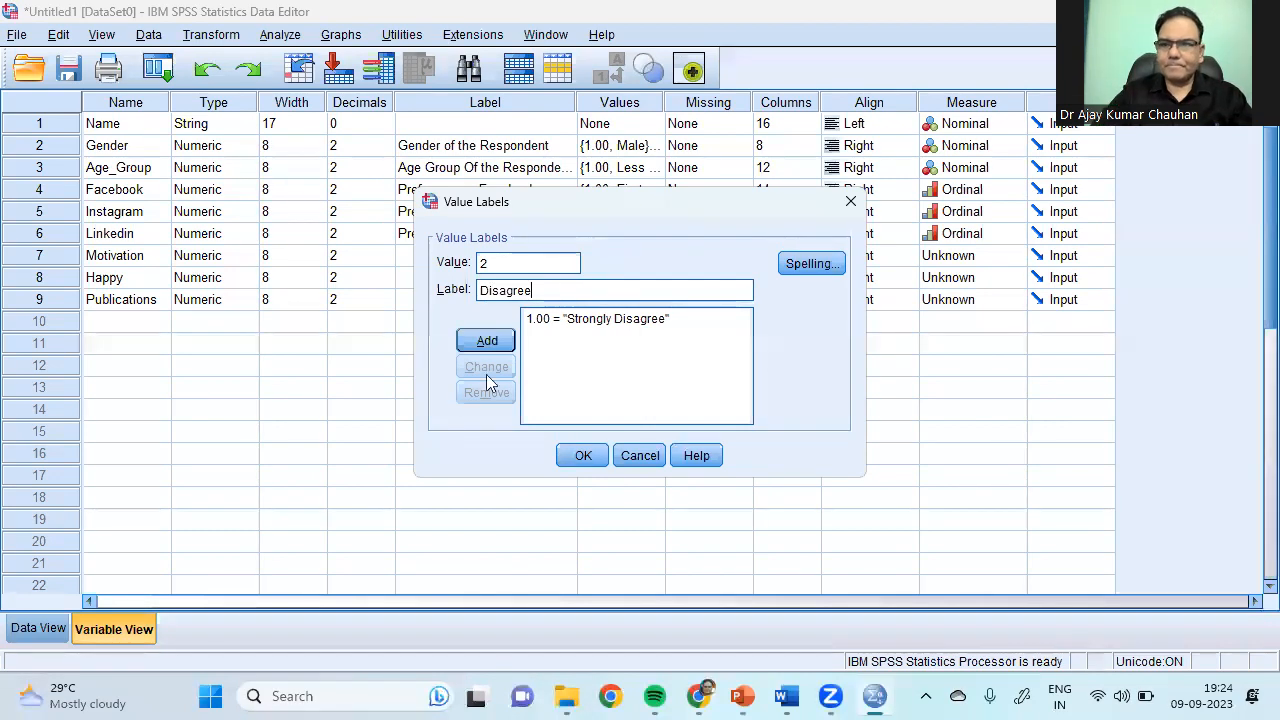
{"action": "left_click", "coordinate": [488, 341]}
{"action": "type", "text": "3"}
{"action": "left_click", "coordinate": [540, 291]}
{"action": "type", "text": "Ne"}
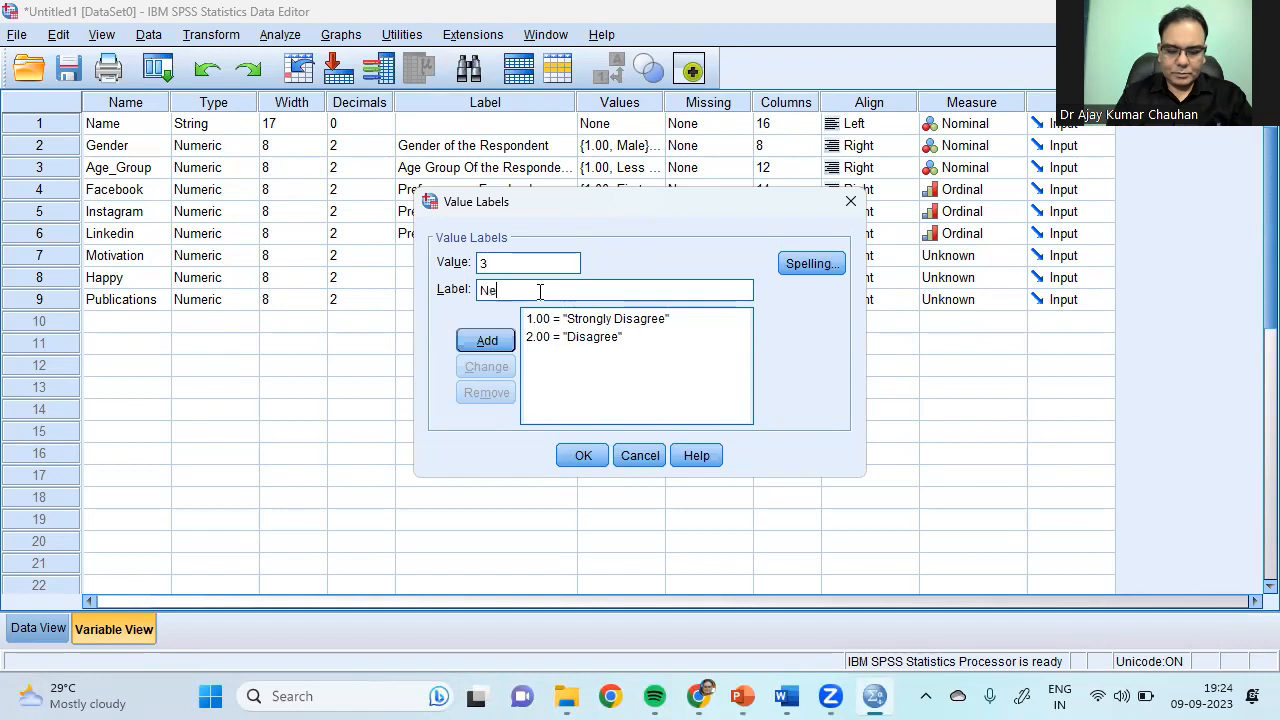
{"action": "type", "text": "utral"}
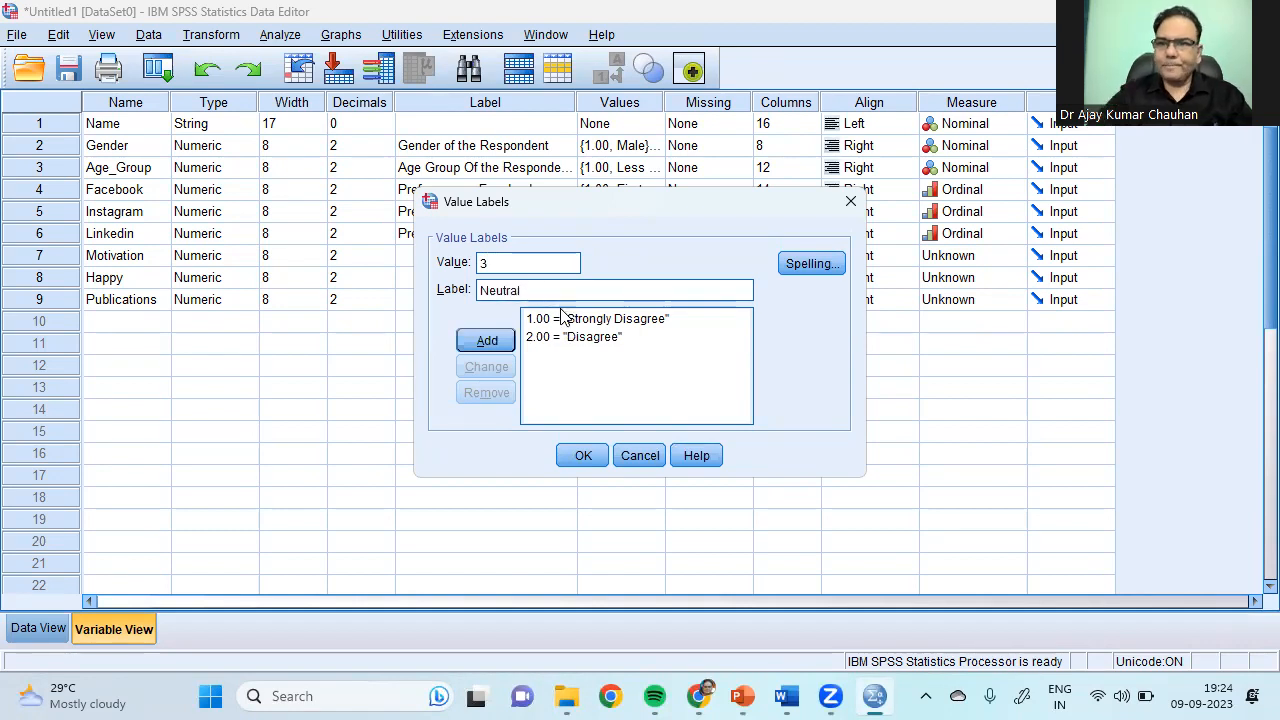
{"action": "left_click", "coordinate": [486, 340]}
Step: Add value labels 4 Agree and 5 Strongly Agree, and confirm Motivation's labels
{"action": "type", "text": "4"}
{"action": "left_click", "coordinate": [516, 291]}
{"action": "type", "text": "Agree"}
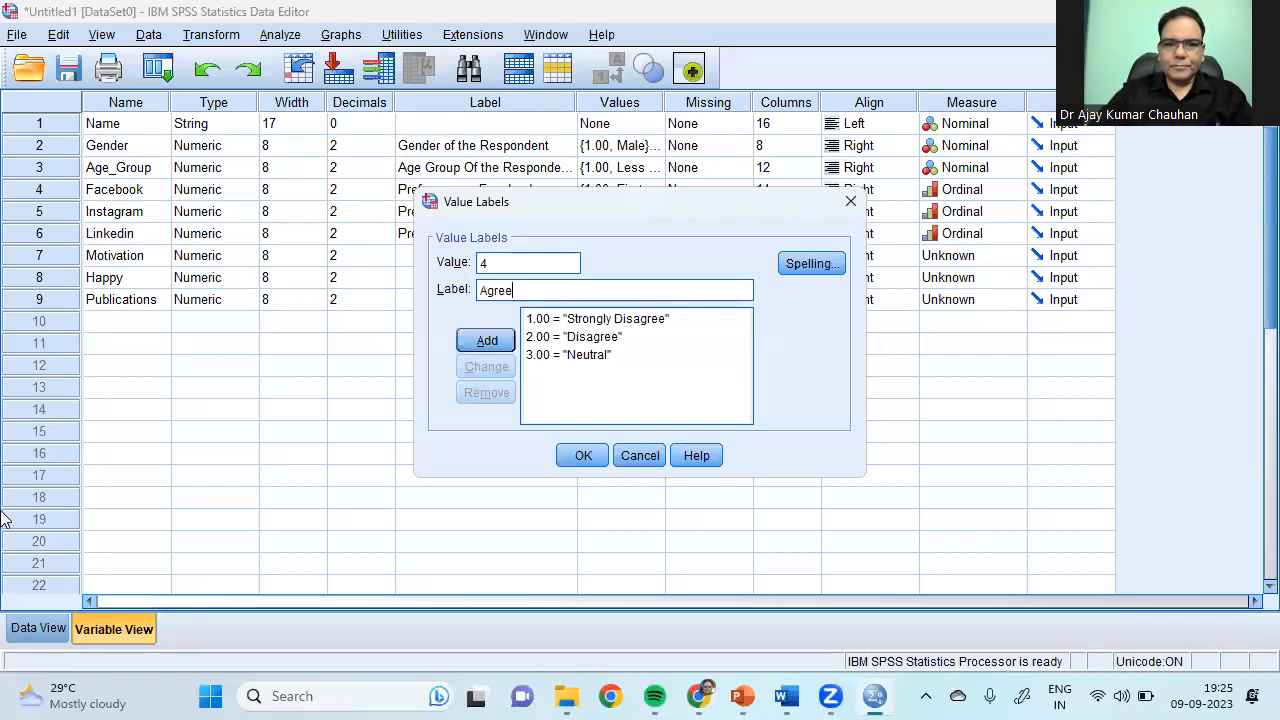
{"action": "left_click", "coordinate": [470, 338]}
{"action": "type", "text": "5"}
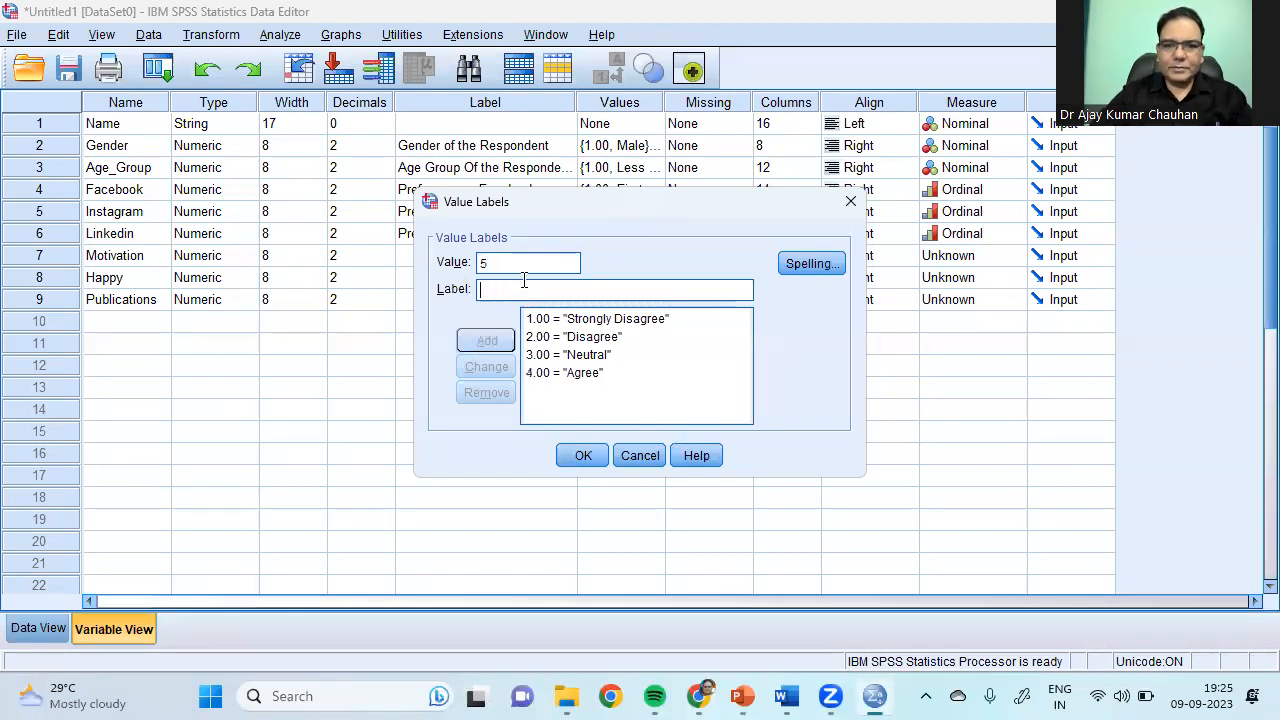
{"action": "left_click", "coordinate": [517, 287]}
{"action": "type", "text": "Stron"}
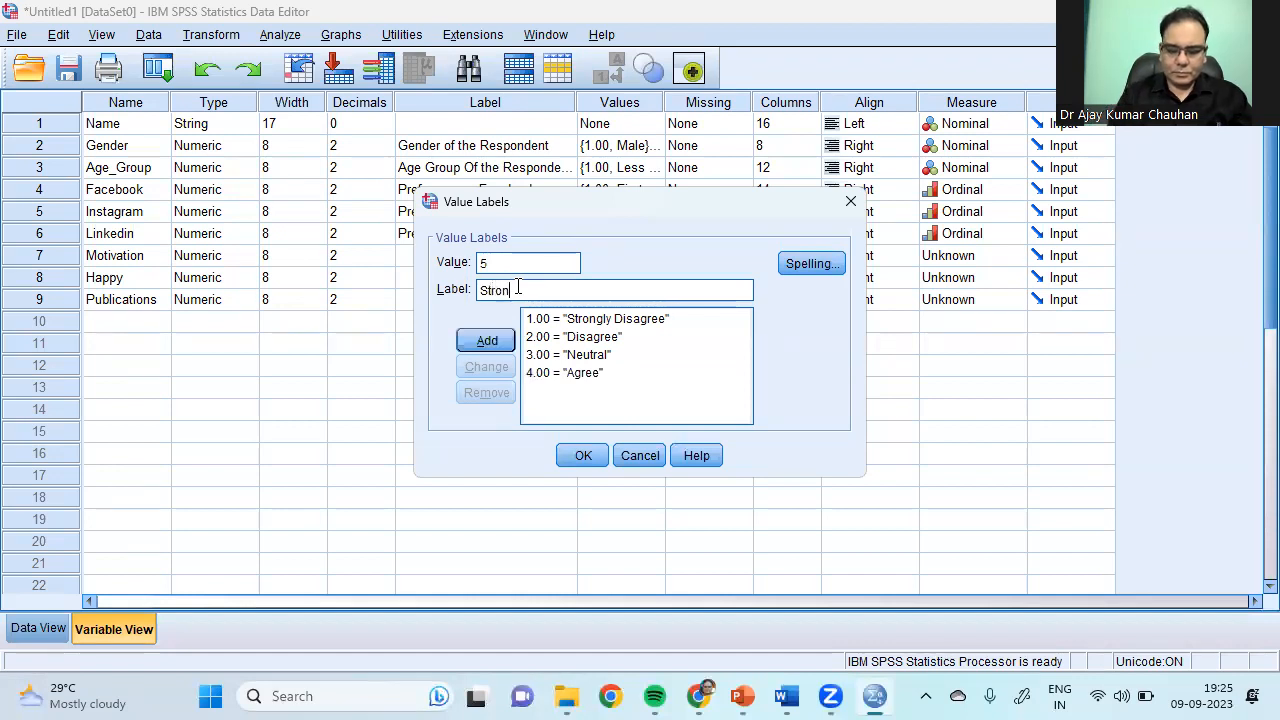
{"action": "type", "text": "gly Agree"}
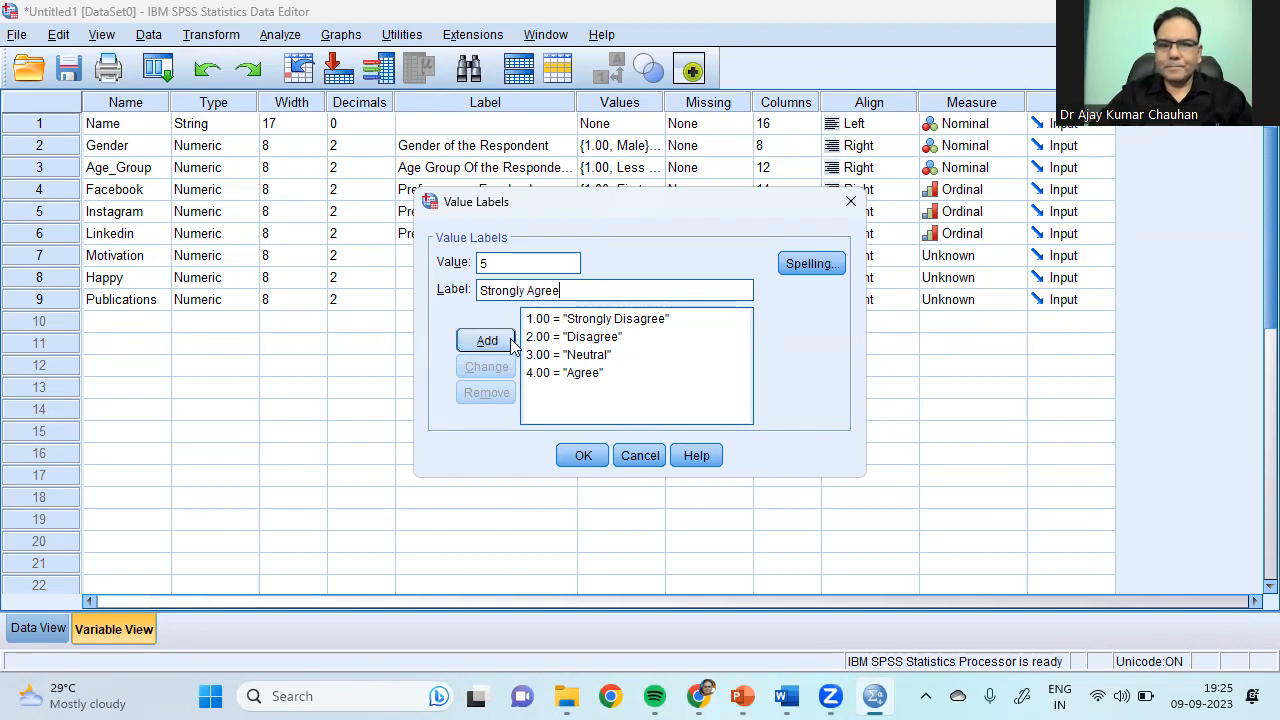
{"action": "left_click", "coordinate": [487, 341]}
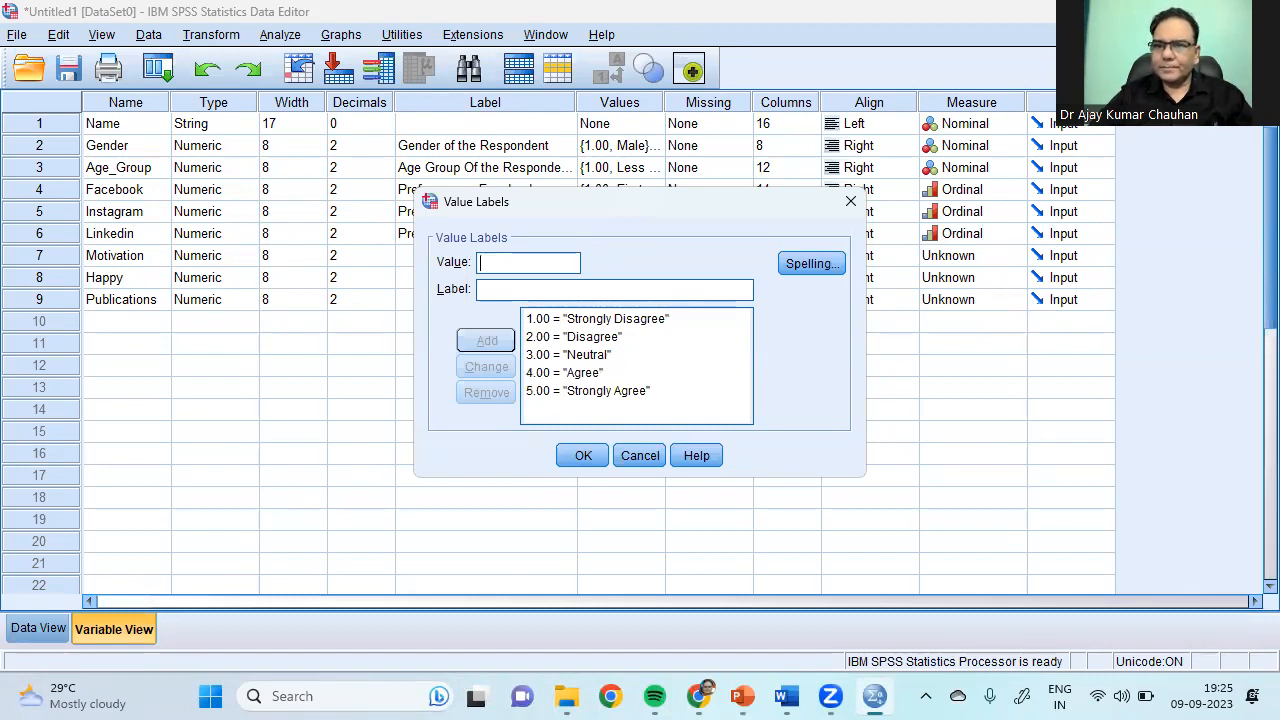
{"action": "left_click", "coordinate": [583, 455]}
Step: Copy Motivation's value labels and paste them onto Happy
{"action": "right_click", "coordinate": [610, 256]}
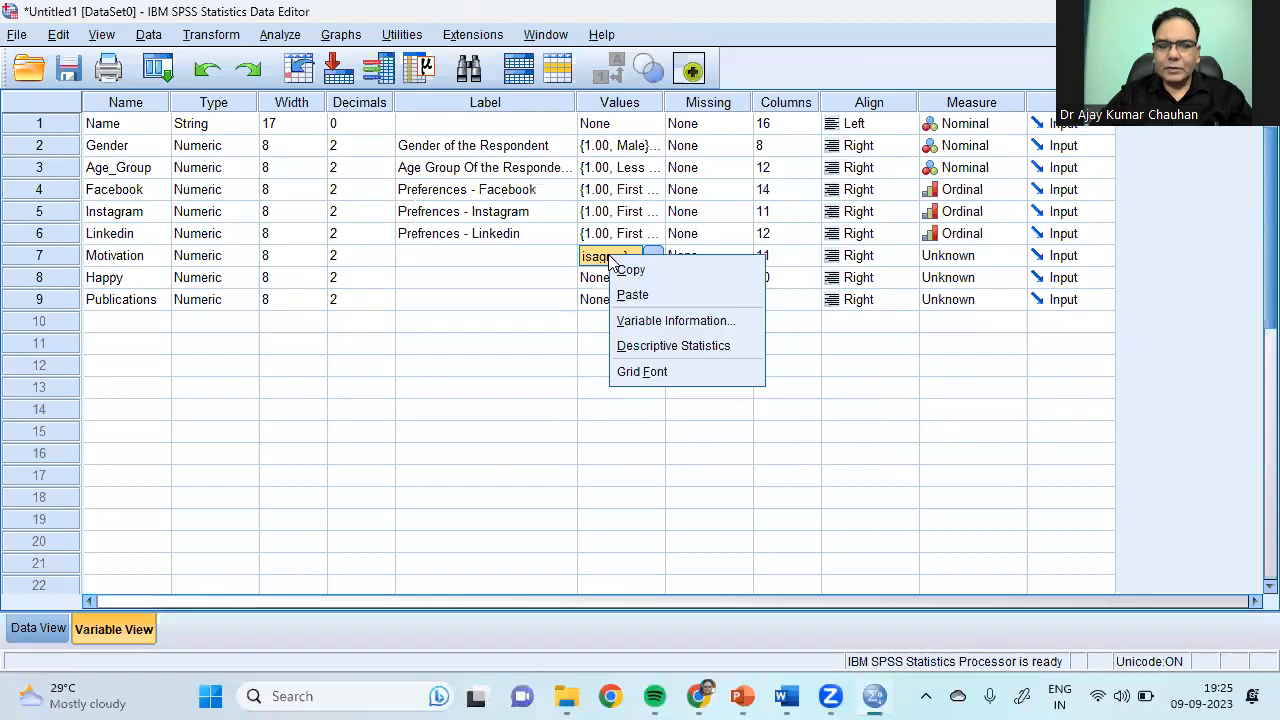
{"action": "left_click", "coordinate": [628, 270]}
{"action": "left_click", "coordinate": [630, 280]}
{"action": "right_click", "coordinate": [626, 284]}
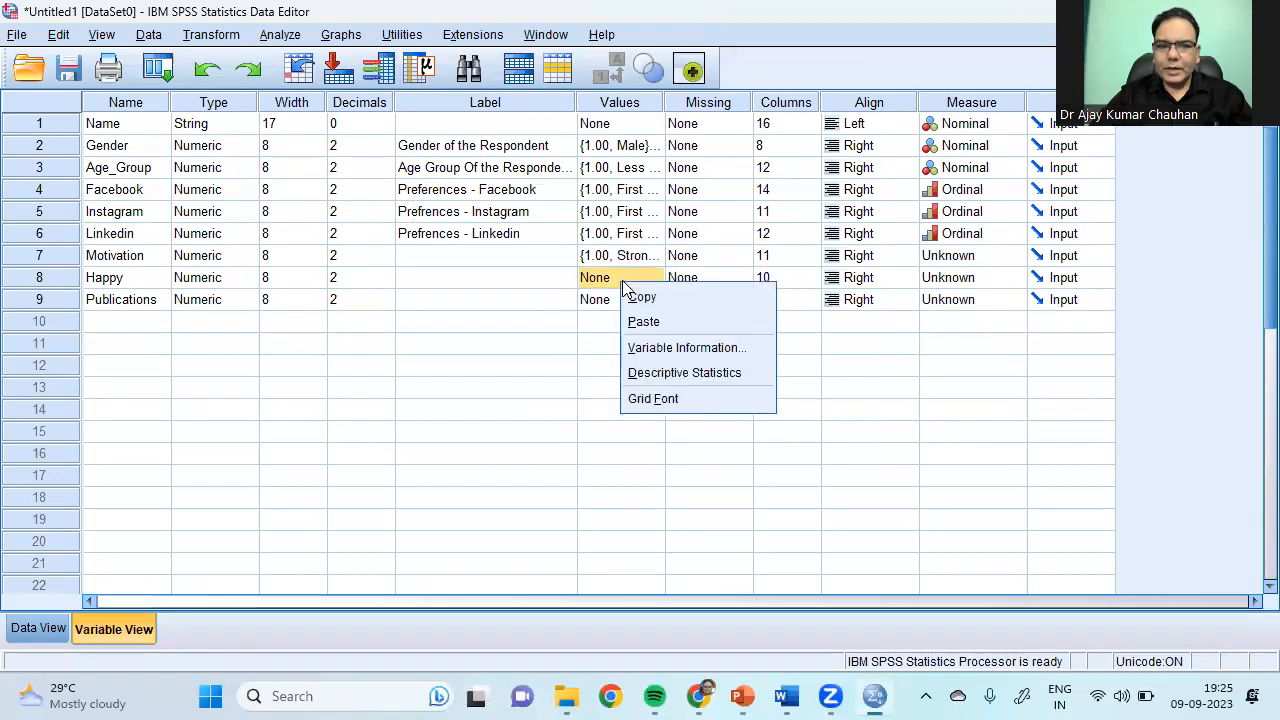
{"action": "left_click", "coordinate": [645, 322]}
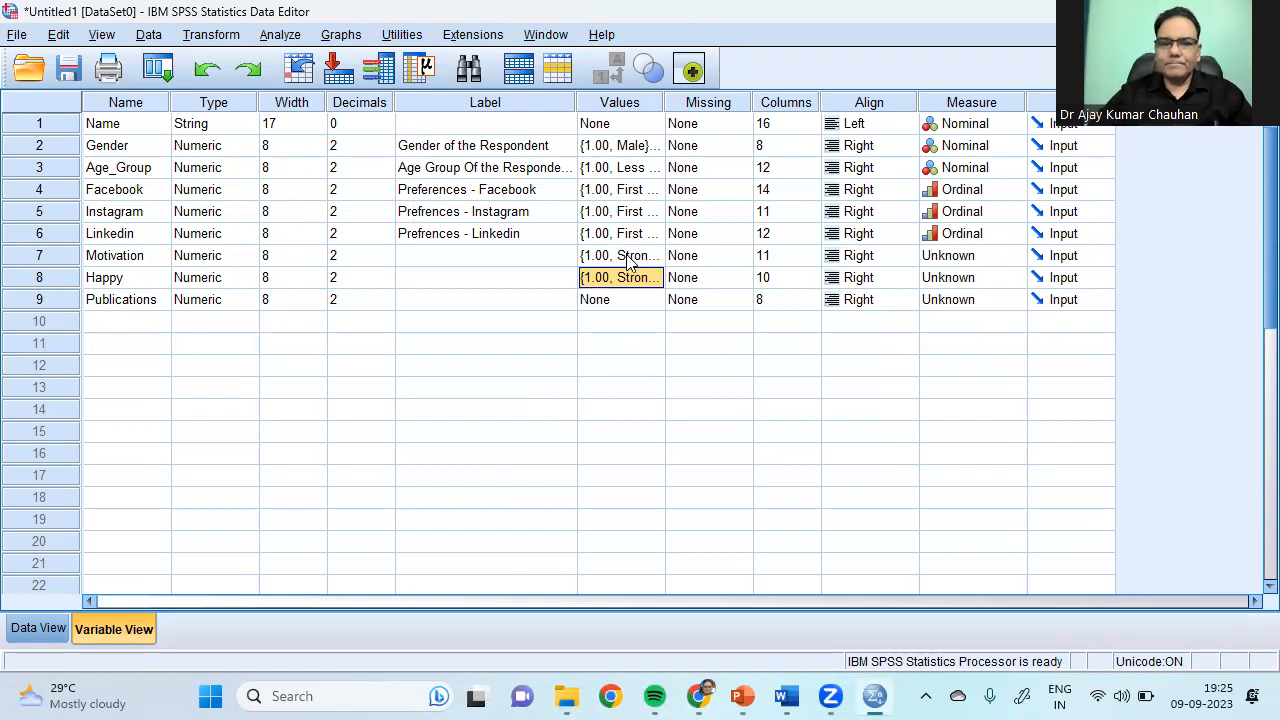
Step: Label Motivation 'Mativation Level', Happy 'Happiness' and Publications 'Number of publications'
{"action": "left_click", "coordinate": [478, 256]}
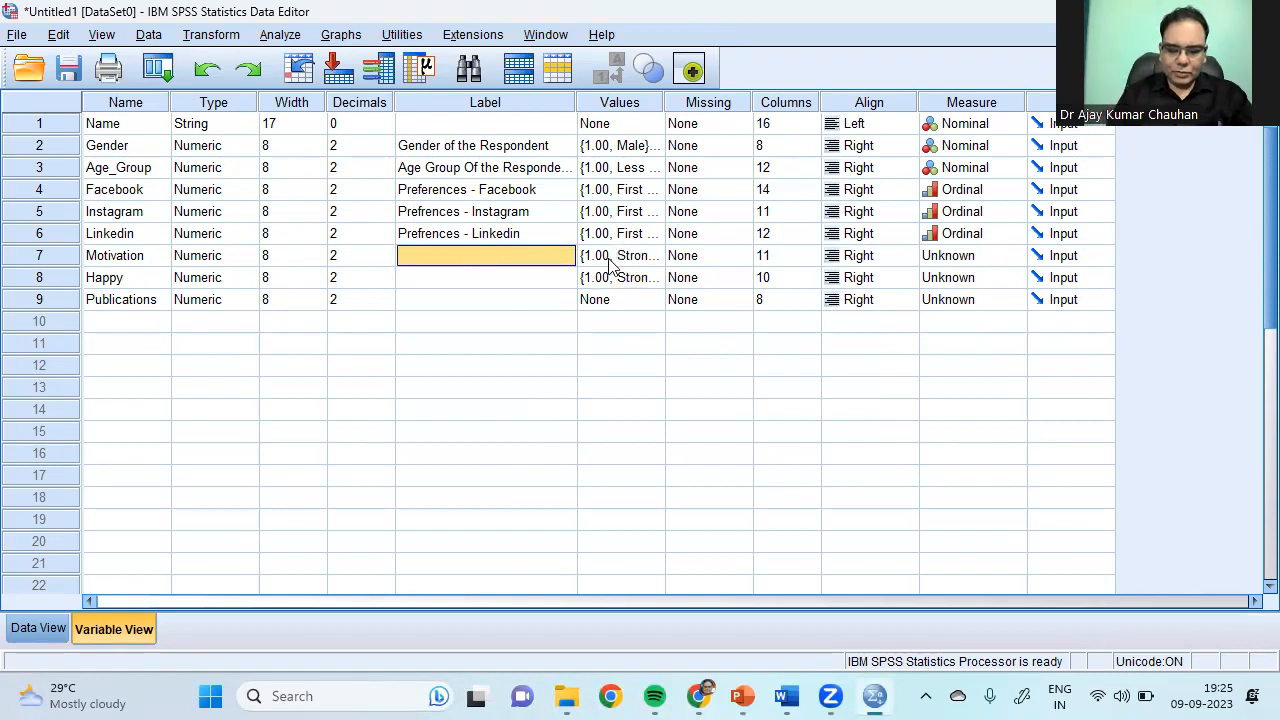
{"action": "type", "text": "Mativation Level"}
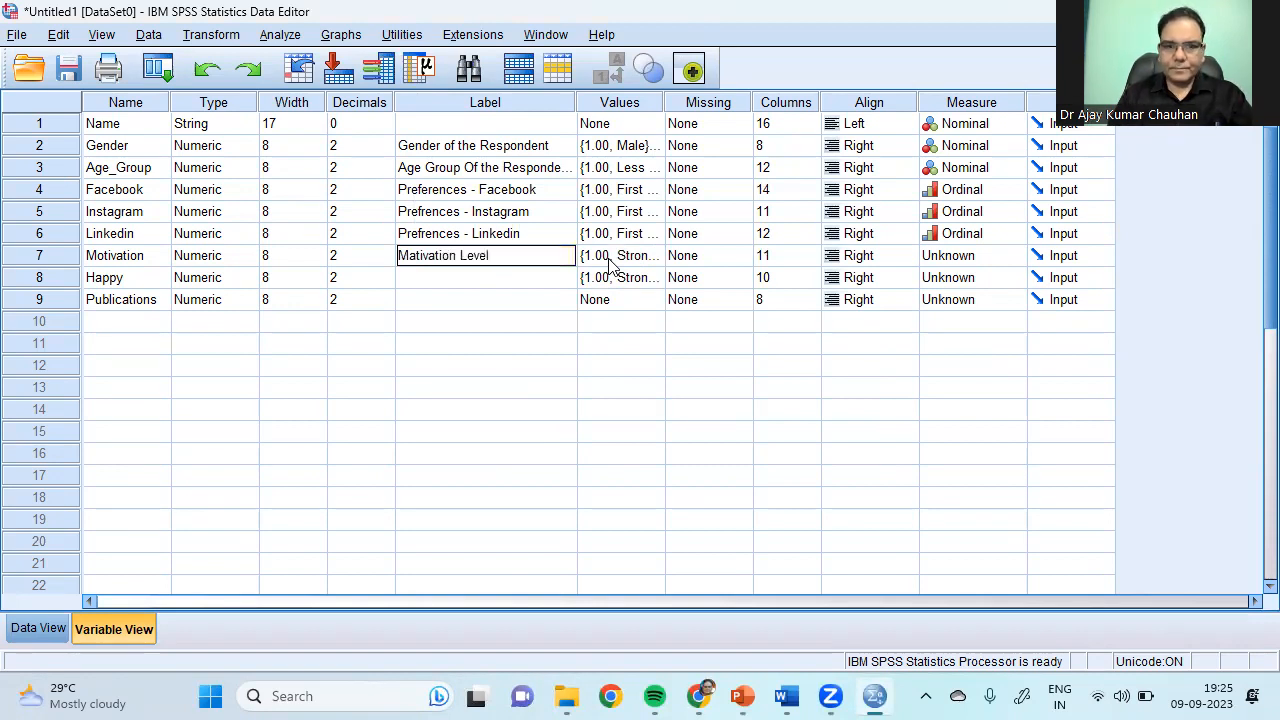
{"action": "key", "text": "Return"}
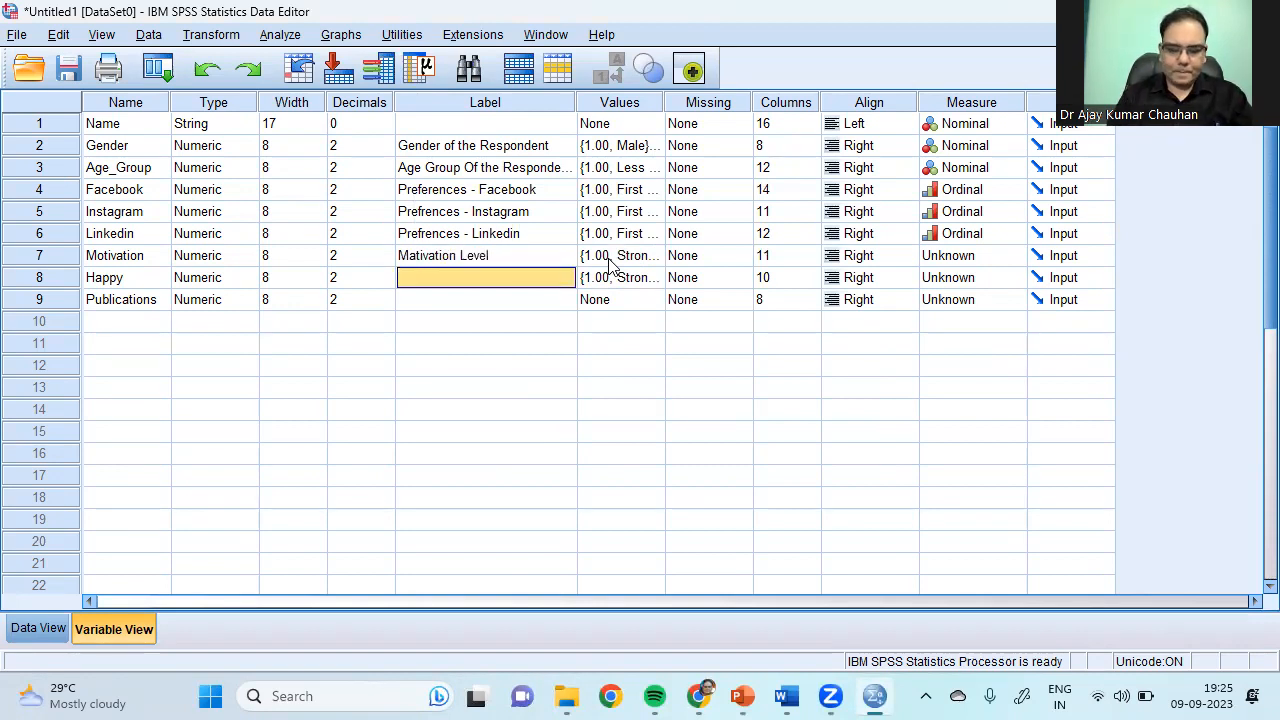
{"action": "type", "text": "Happine"}
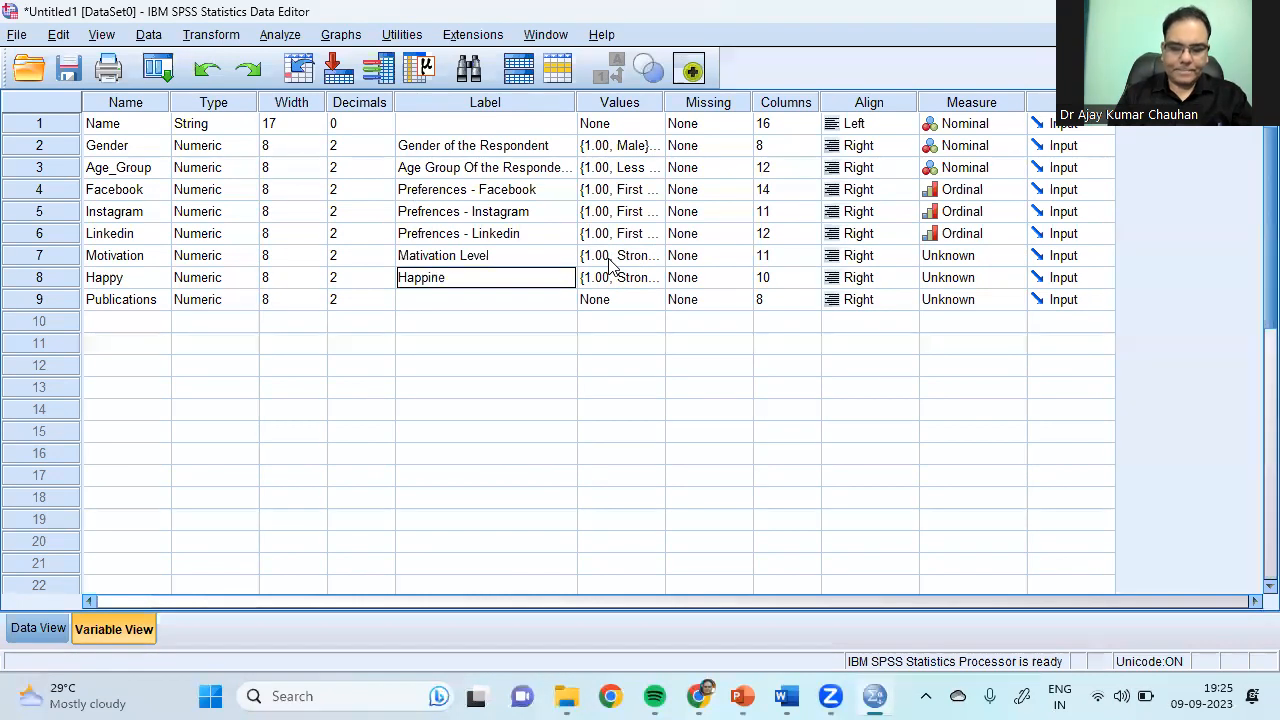
{"action": "type", "text": "ss"}
{"action": "key", "text": "Return"}
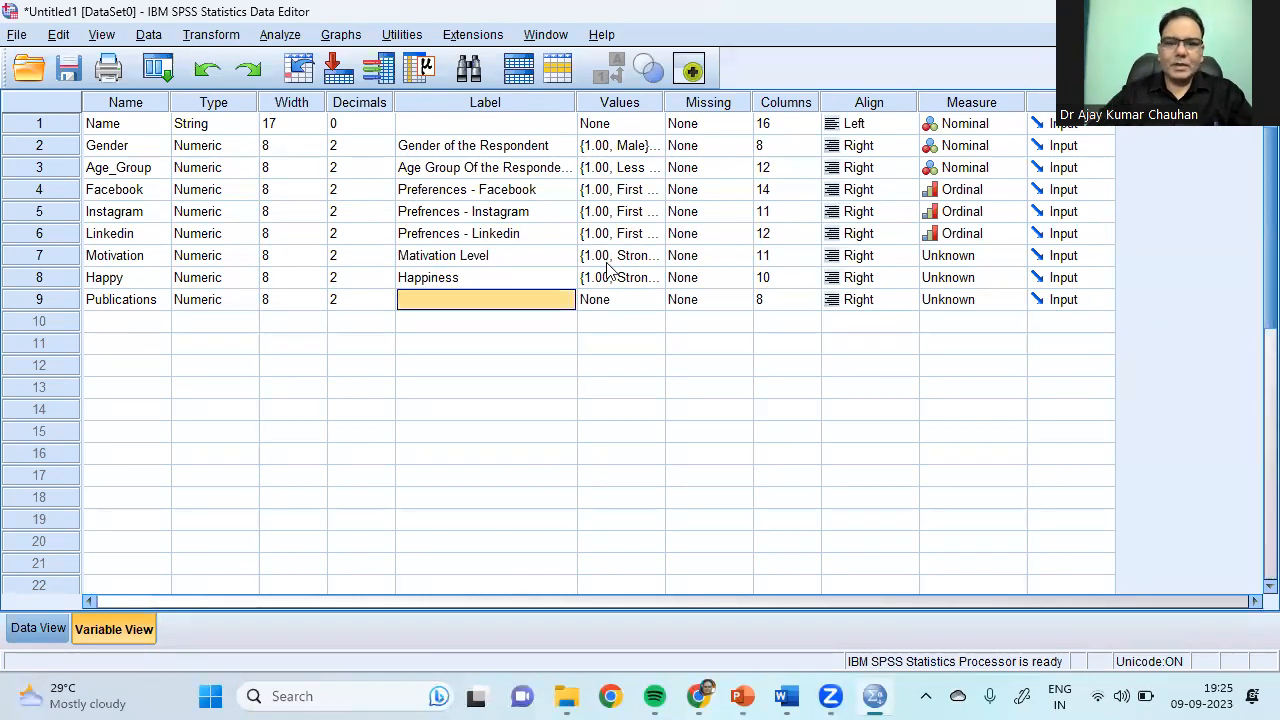
{"action": "type", "text": "Number of publications"}
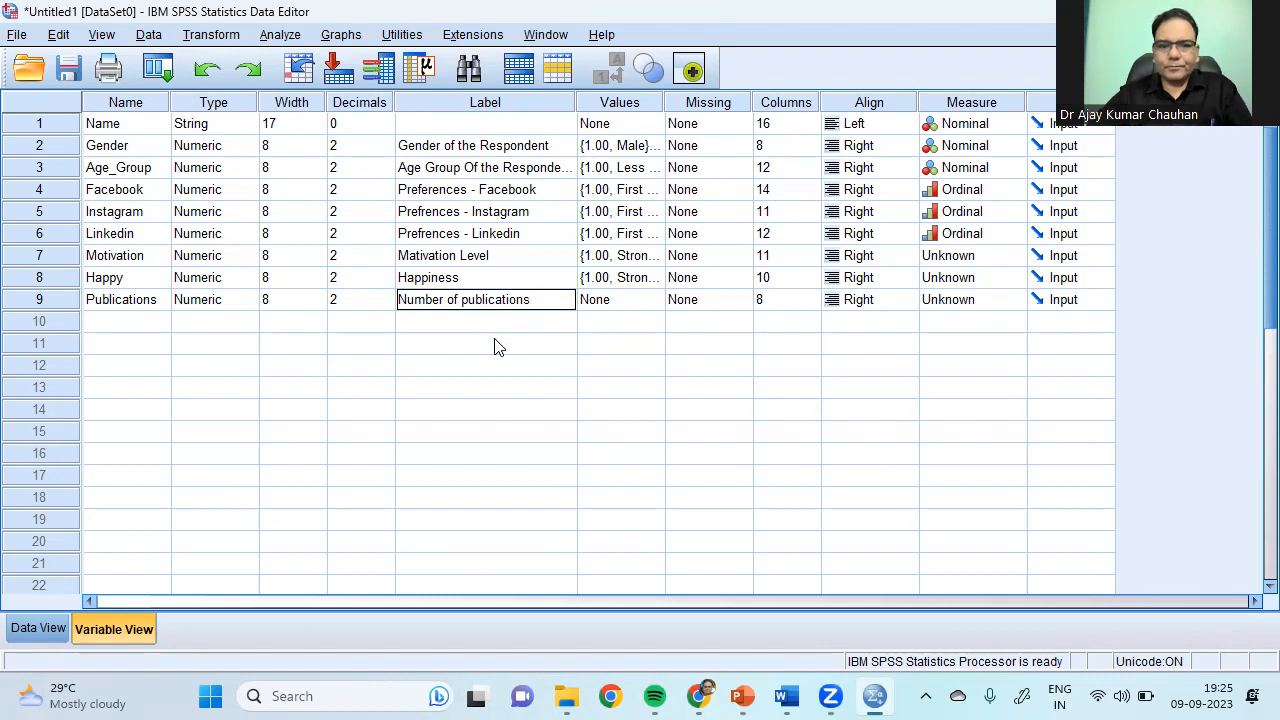
{"action": "left_click", "coordinate": [442, 389]}
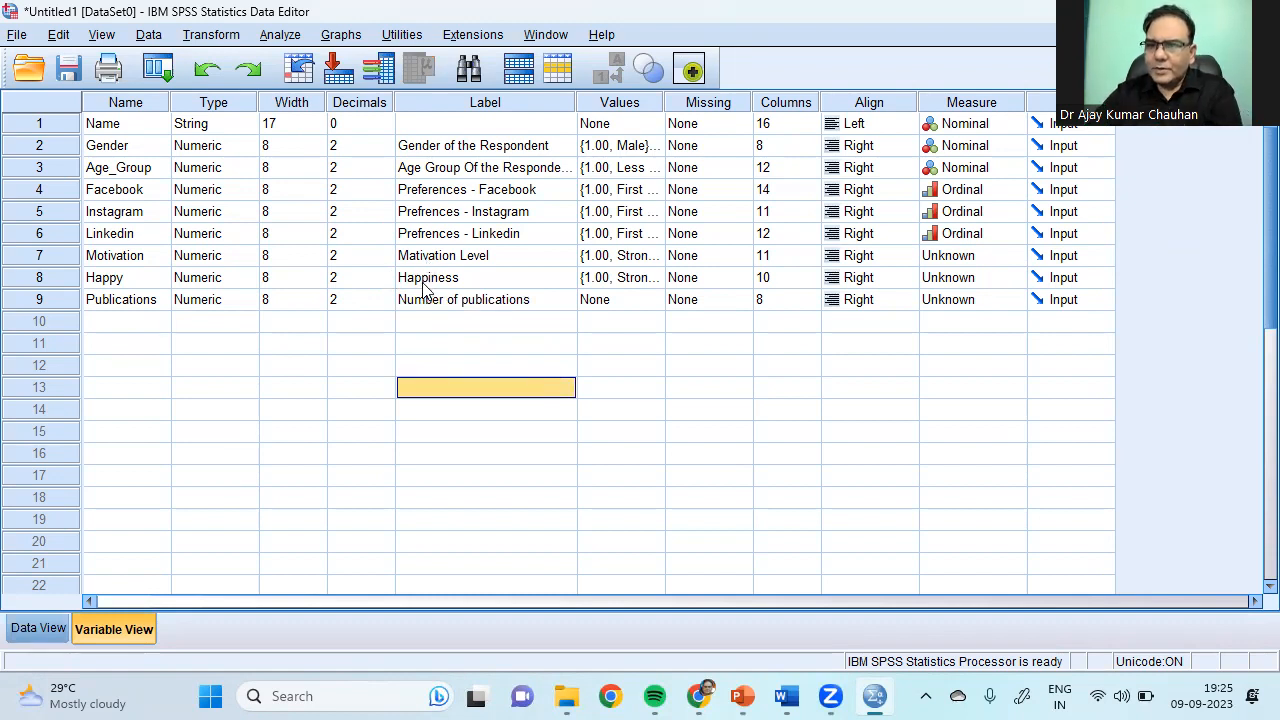
Step: Set the measurement level of Motivation, Happy and Publications to Scale
{"action": "left_click", "coordinate": [1016, 257]}
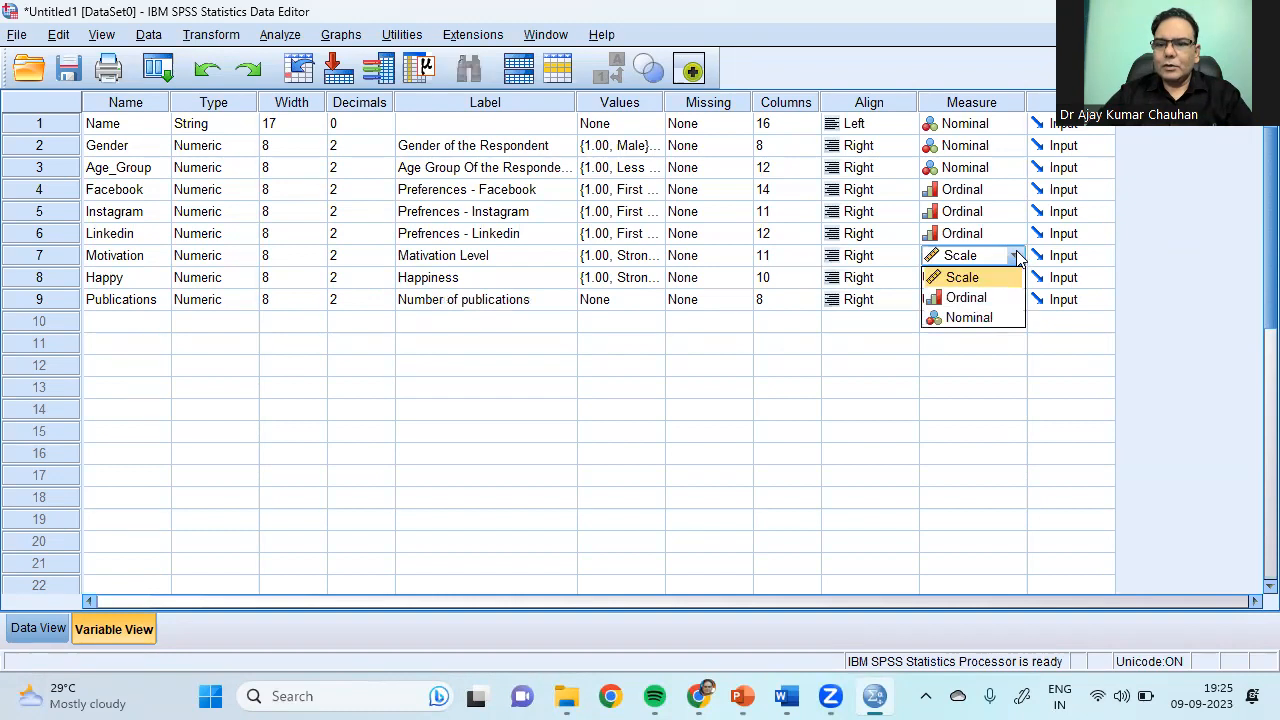
{"action": "left_click", "coordinate": [980, 278]}
{"action": "left_click", "coordinate": [1016, 280]}
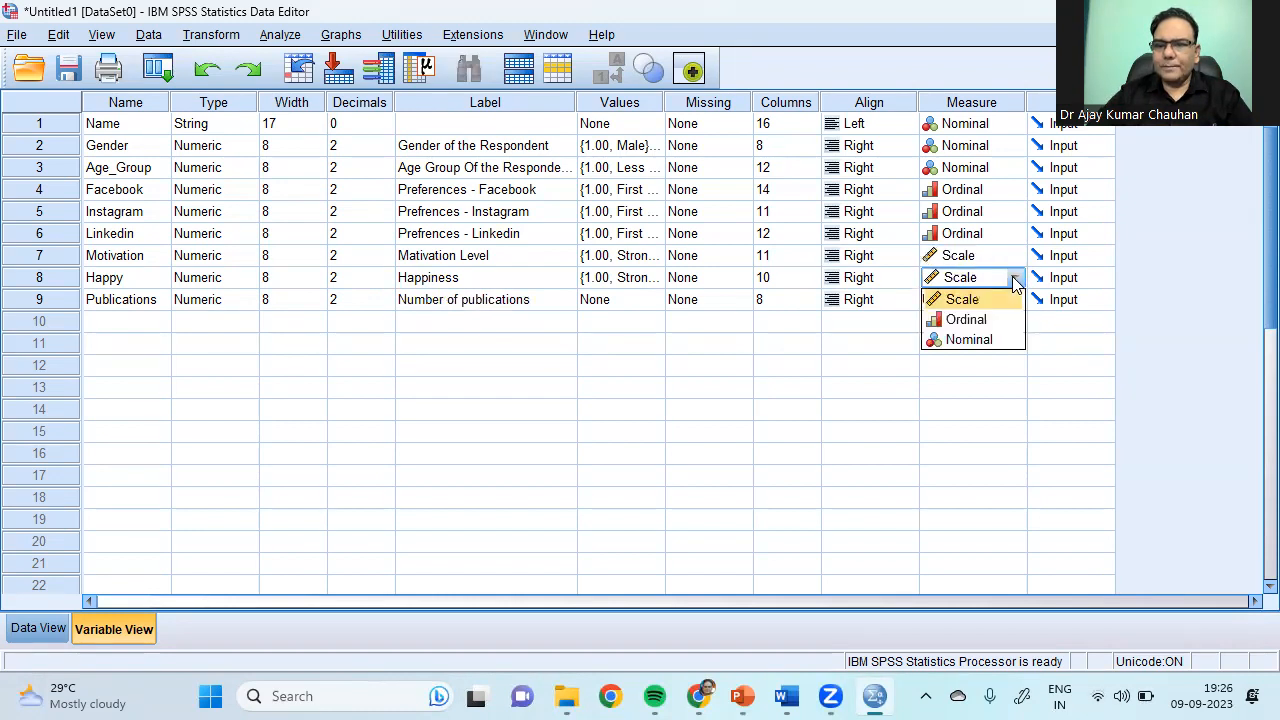
{"action": "left_click", "coordinate": [1000, 298]}
{"action": "left_click", "coordinate": [1016, 301]}
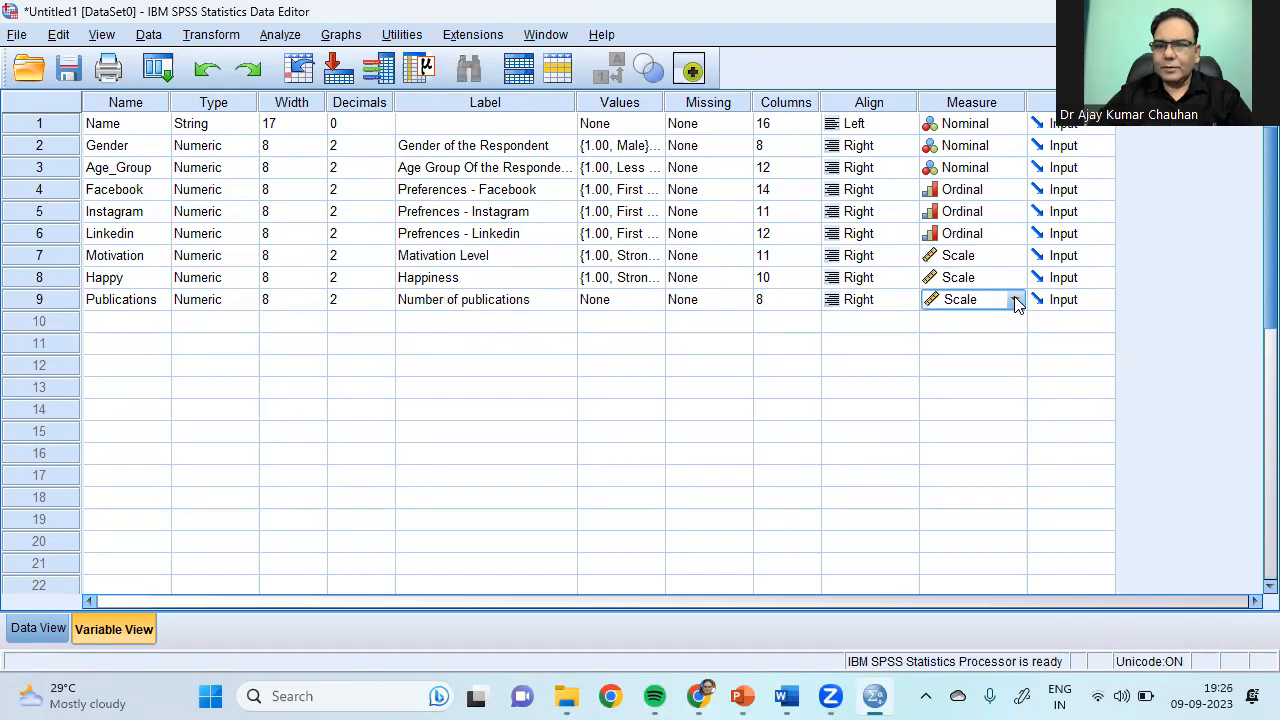
{"action": "left_click", "coordinate": [814, 358]}
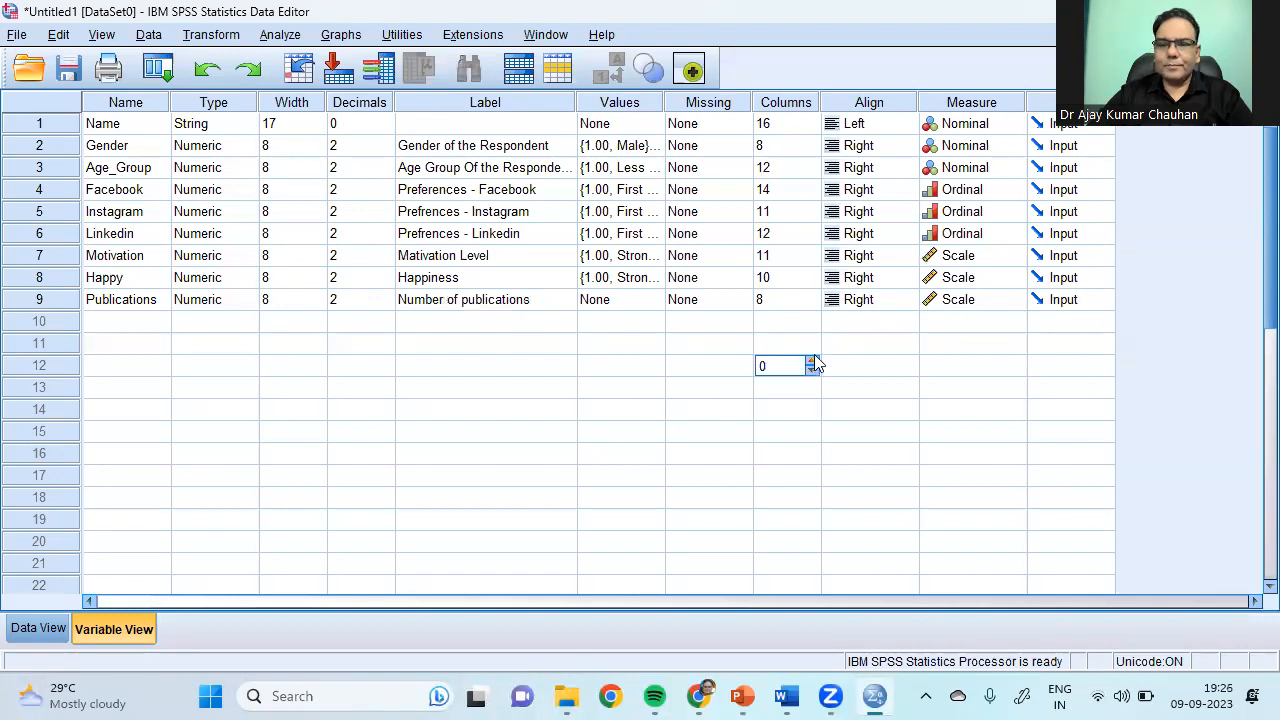
Step: Review the Align, Columns, Missing and Values settings, then switch to Data View
{"action": "left_click", "coordinate": [869, 104]}
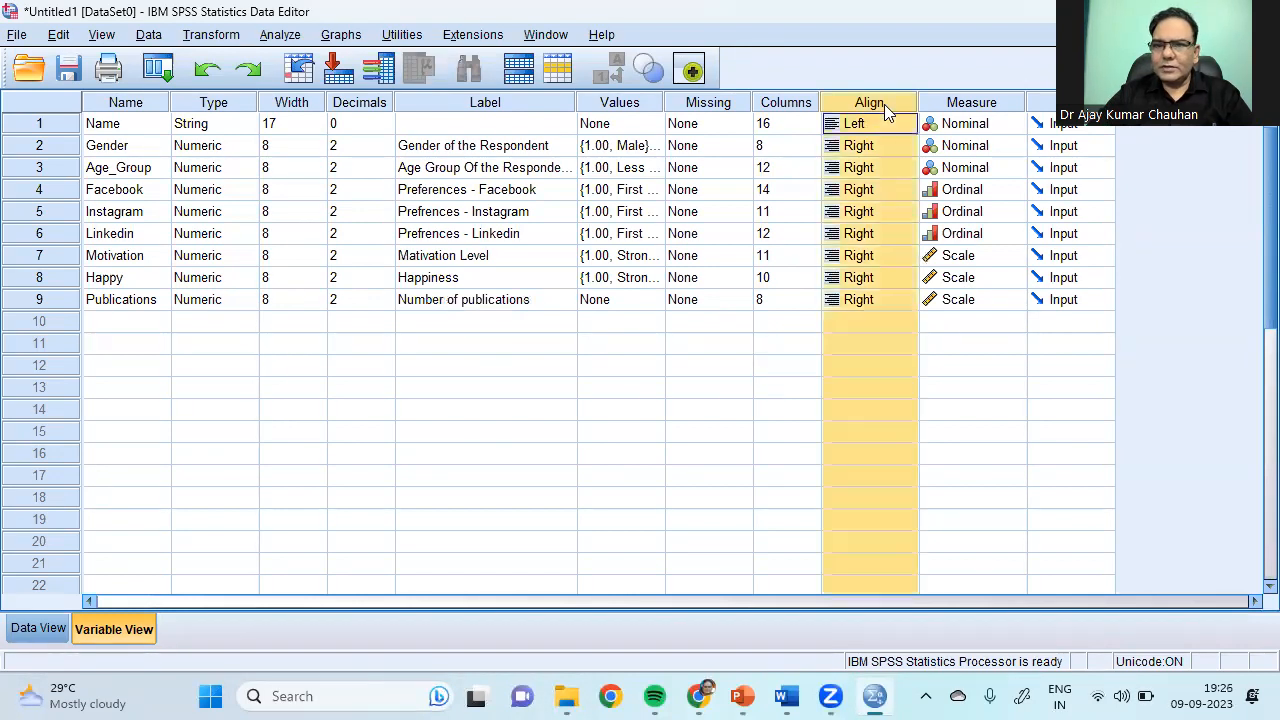
{"action": "left_click", "coordinate": [800, 103]}
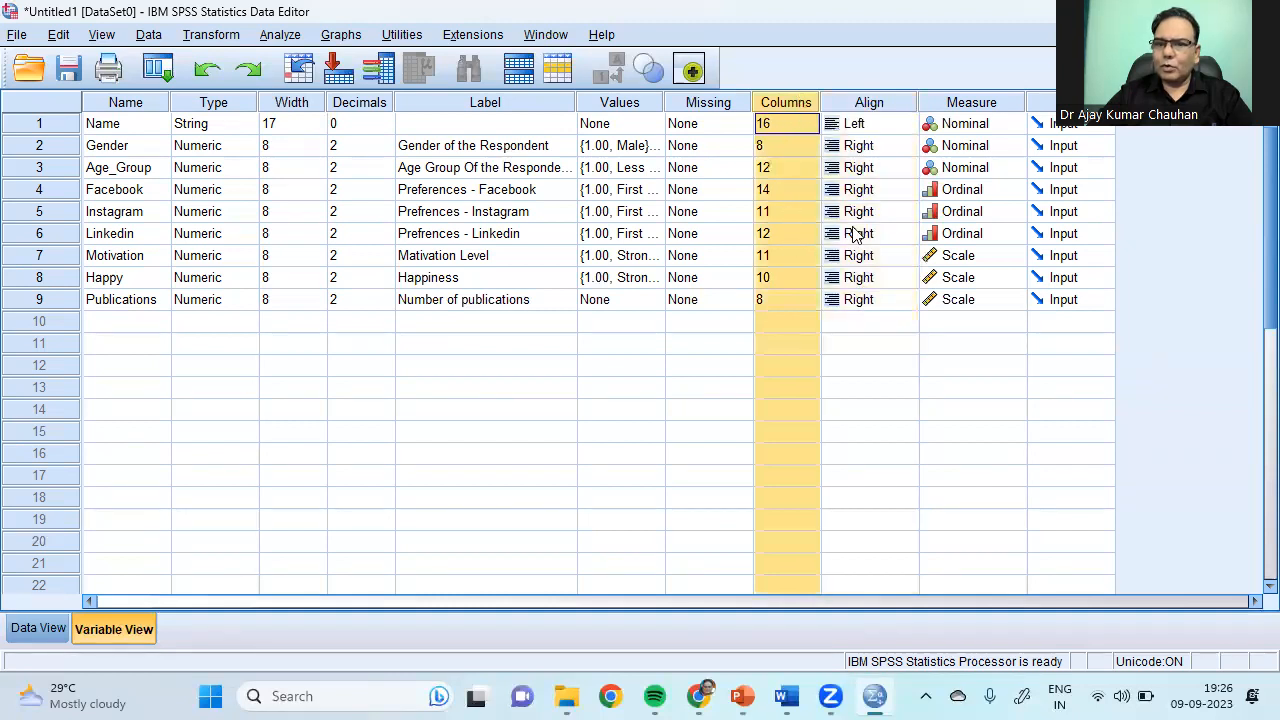
{"action": "left_click", "coordinate": [698, 104]}
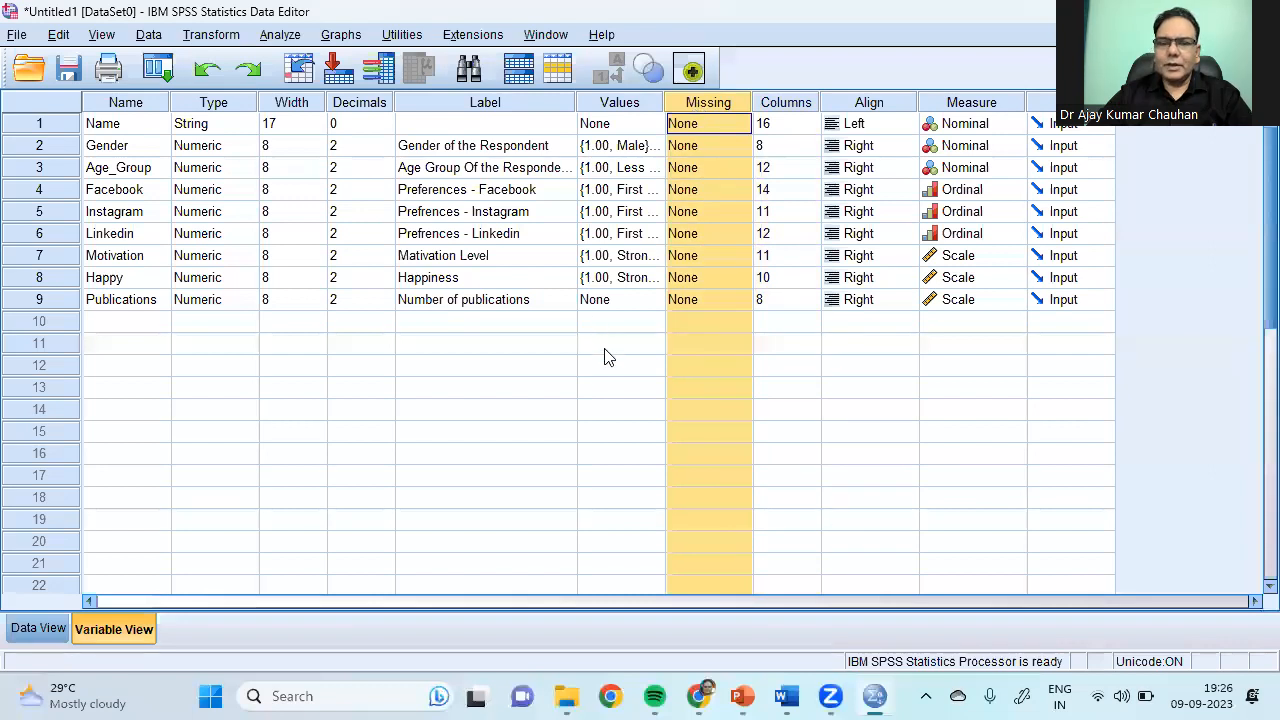
{"action": "left_click", "coordinate": [617, 104]}
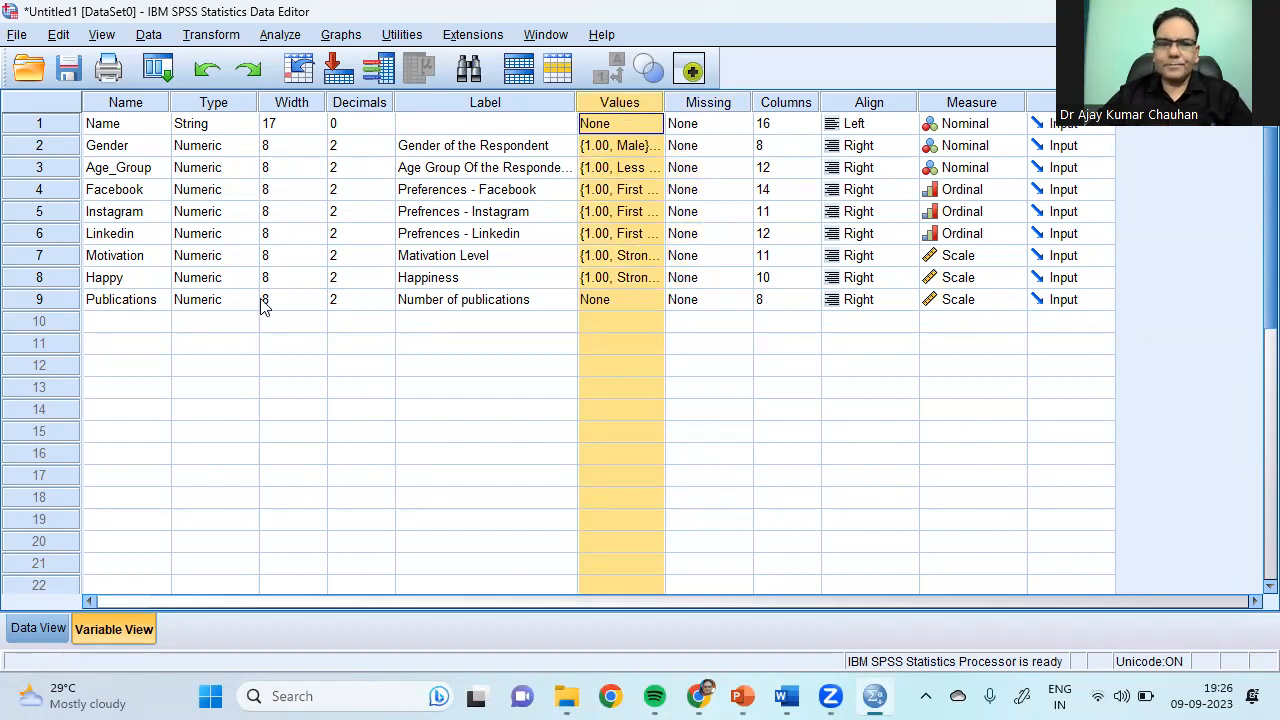
{"action": "left_click", "coordinate": [41, 636]}
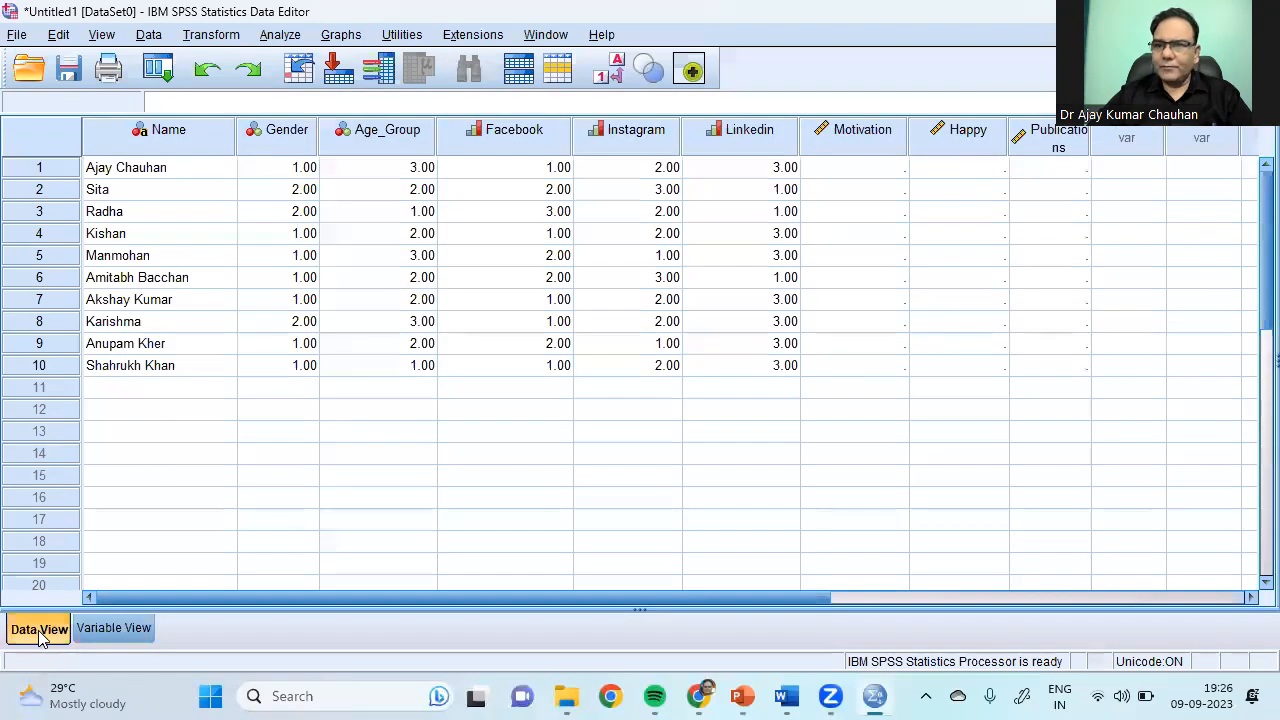
Step: Enter Motivation values 3, 5, 4, 3, 2, 3, 4, 5, 4, 3 for the ten respondents
{"action": "left_click", "coordinate": [851, 170]}
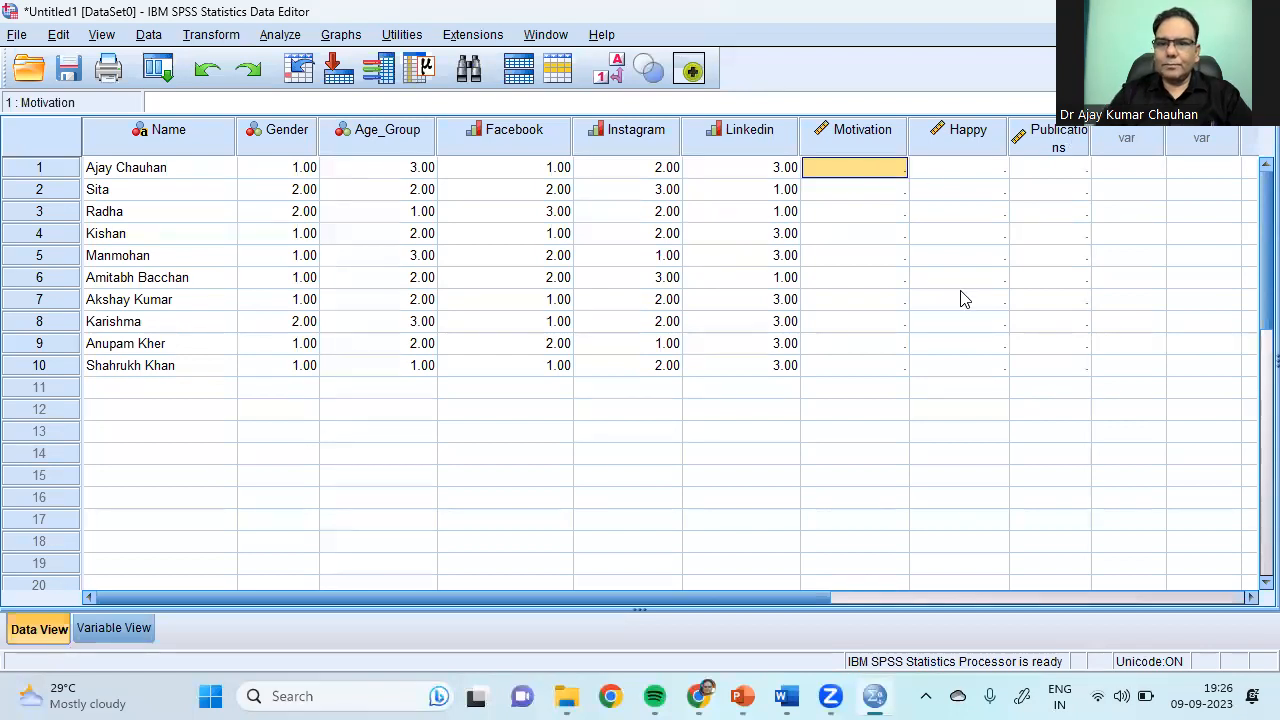
{"action": "type", "text": "3"}
{"action": "key", "text": "Return"}
{"action": "type", "text": "5"}
{"action": "key", "text": "Return"}
{"action": "type", "text": "4 3 2 3 4 5 4 3"}
{"action": "key", "text": "Return"}
{"action": "key", "text": "Right"}
{"action": "key", "text": "Up"}
Step: Fill in the Happy column for all ten respondents, working upward from the last row
{"action": "type", "text": "4"}
{"action": "key", "text": "Up"}
{"action": "type", "text": "5"}
{"action": "key", "text": "Up"}
{"action": "type", "text": "4"}
{"action": "key", "text": "Up"}
Step: Enter the Publications counts down the column, starting 32, 34, 23, 21, 23
{"action": "type", "text": "34"}
{"action": "key", "text": "Up"}
{"action": "key", "text": "4"}
{"action": "key", "text": "Up"}
{"action": "key", "text": "5"}
{"action": "key", "text": "Up"}
{"action": "key", "text": "5"}
{"action": "key", "text": "Up"}
{"action": "key", "text": "4"}
{"action": "key", "text": "Up"}
{"action": "key", "text": "5"}
{"action": "key", "text": "Up"}
{"action": "key", "text": "Right"}
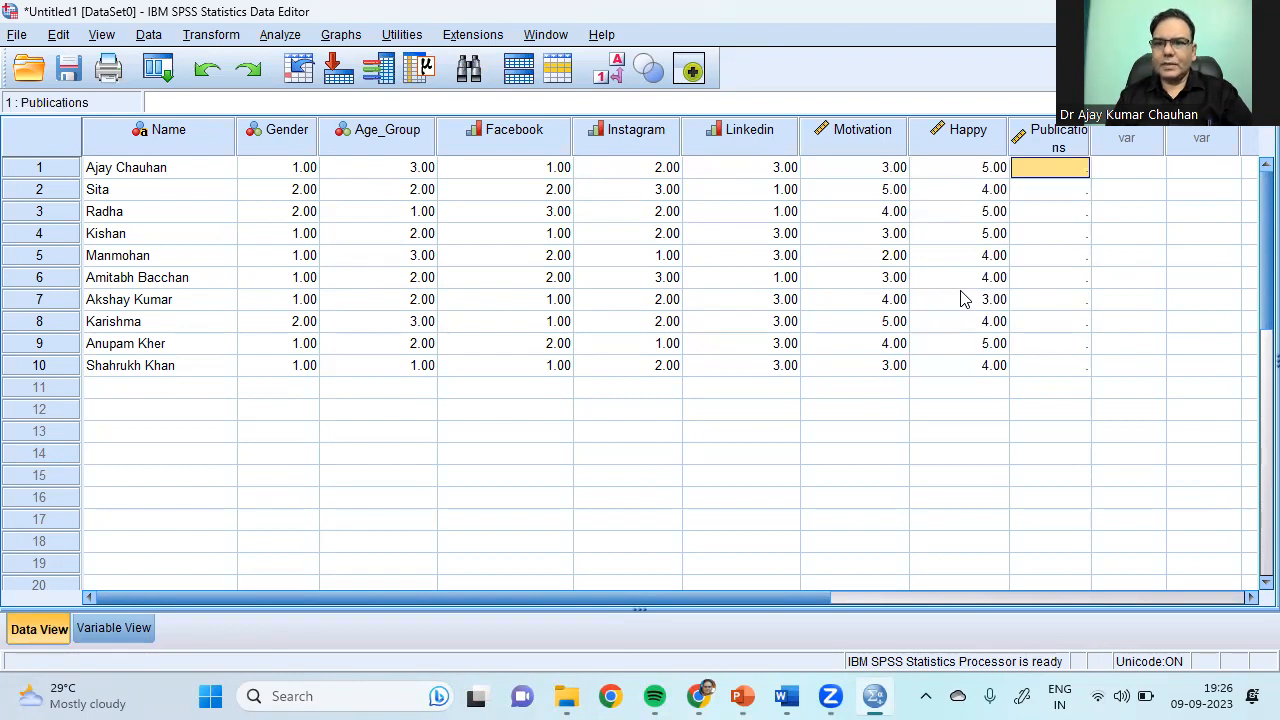
{"action": "type", "text": "32"}
{"action": "key", "text": "Return"}
{"action": "type", "text": "34"}
{"action": "key", "text": "Return"}
{"action": "type", "text": "23"}
{"action": "key", "text": "Return"}
{"action": "type", "text": "21"}
{"action": "key", "text": "Return"}
{"action": "type", "text": "23"}
{"action": "key", "text": "Return"}
{"action": "type", "text": "25"}
{"action": "key", "text": "Return"}
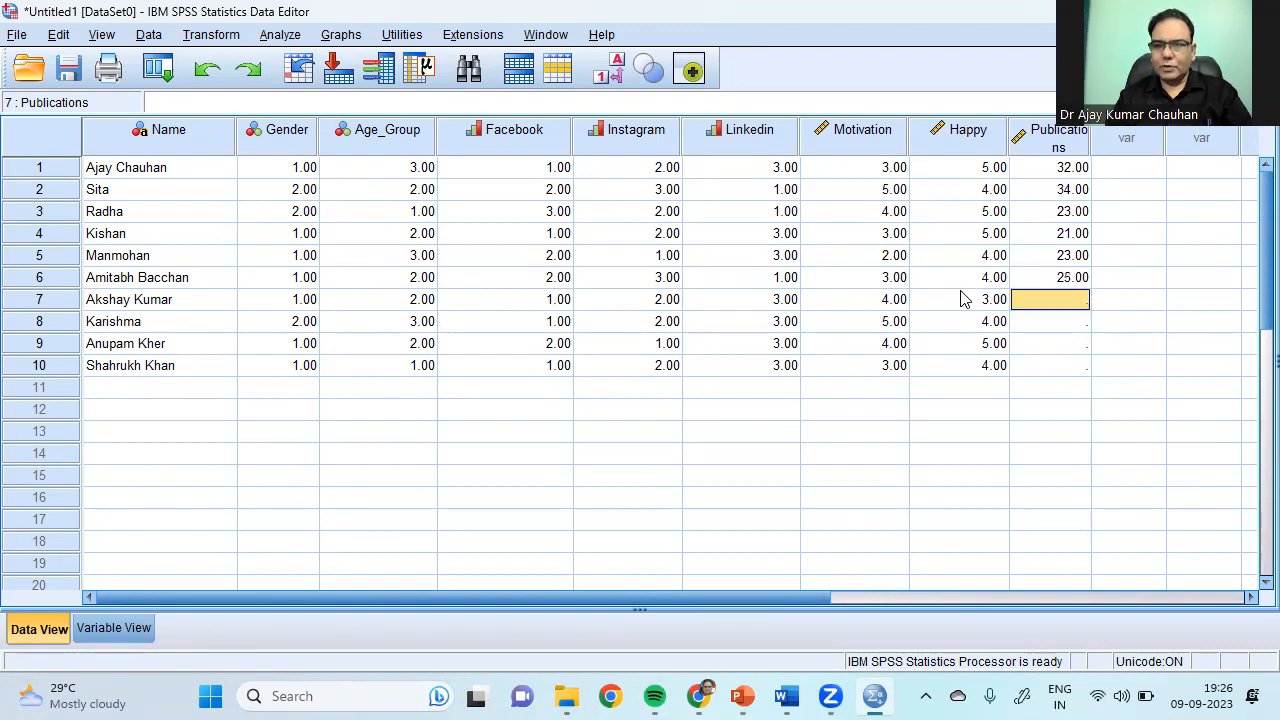
{"action": "type", "text": "2"}
{"action": "key", "text": "Return"}
{"action": "type", "text": "4"}
{"action": "key", "text": "Return"}
{"action": "type", "text": "6"}
{"action": "key", "text": "Return"}
{"action": "type", "text": "7"}
{"action": "key", "text": "Return"}
{"action": "type", "text": "8"}
{"action": "key", "text": "Return"}
Step: Delete the stray Publications value in row 11 and confirm case 11 is entirely empty
{"action": "key", "text": "Up"}
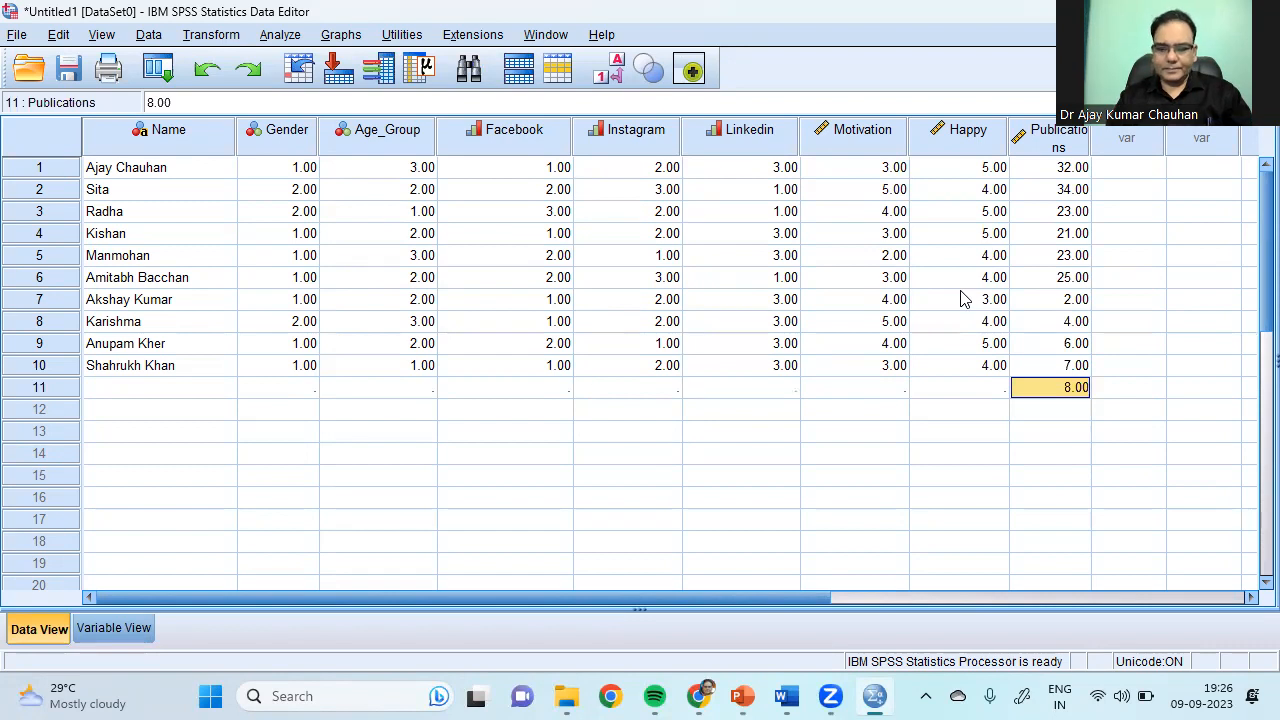
{"action": "key", "text": "BackSpace"}
{"action": "left_click", "coordinate": [650, 478]}
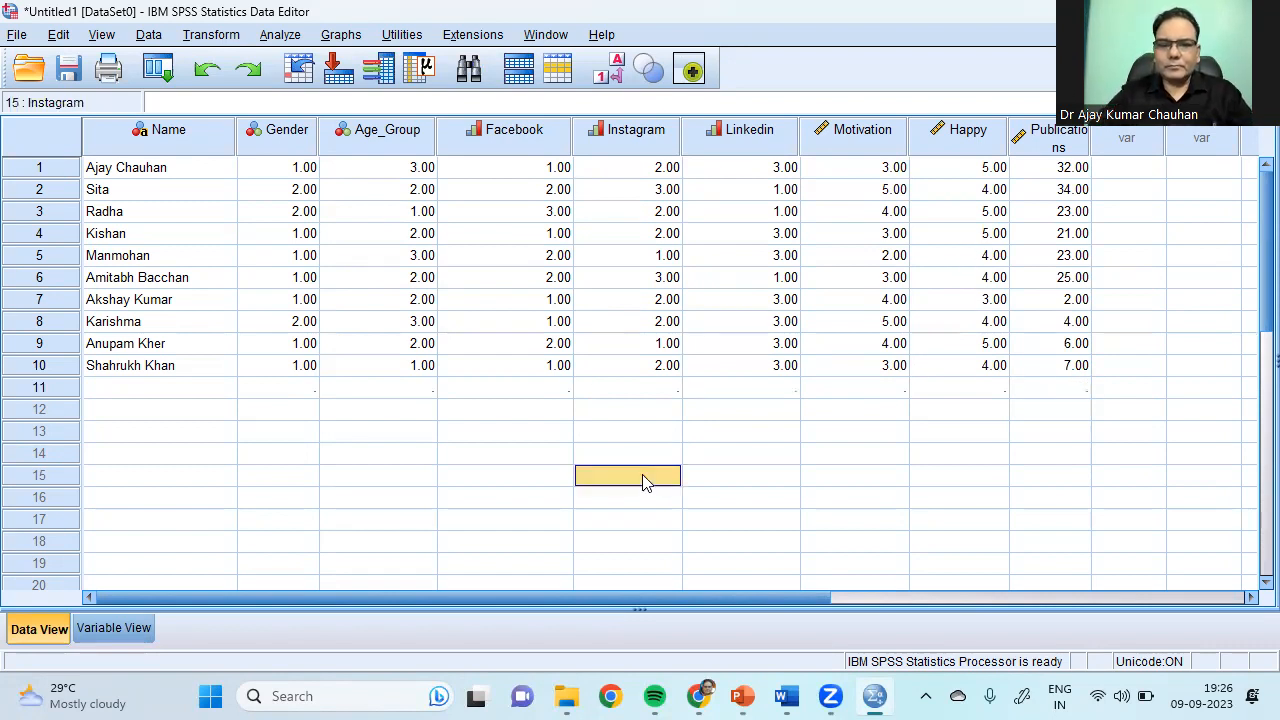
{"action": "left_click", "coordinate": [276, 392]}
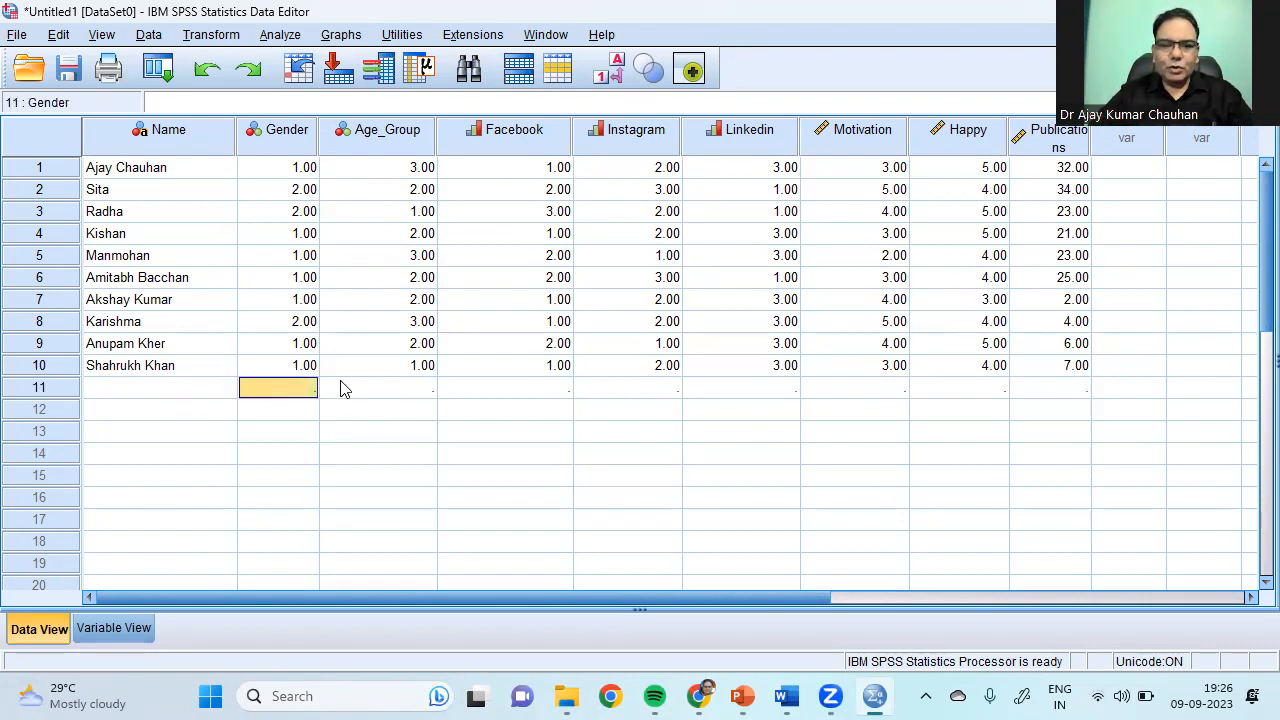
{"action": "left_click", "coordinate": [408, 393]}
{"action": "left_click", "coordinate": [532, 392]}
{"action": "left_click", "coordinate": [650, 402]}
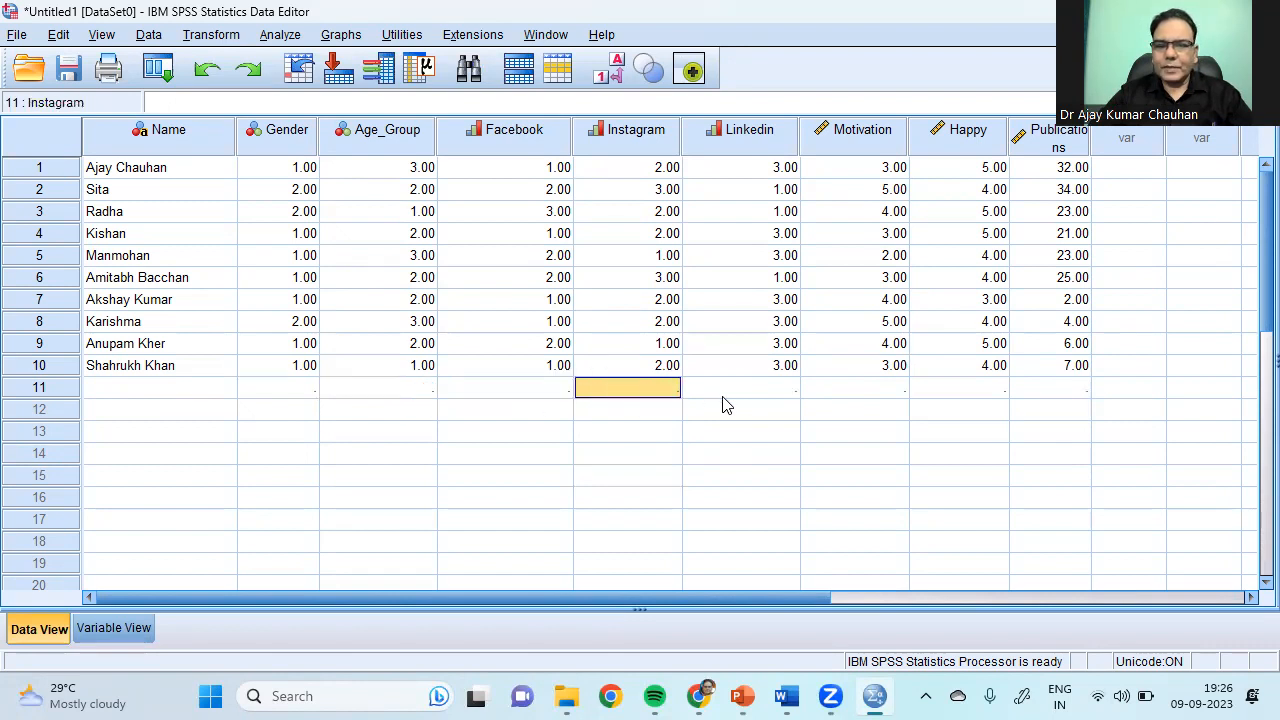
{"action": "left_click", "coordinate": [756, 396]}
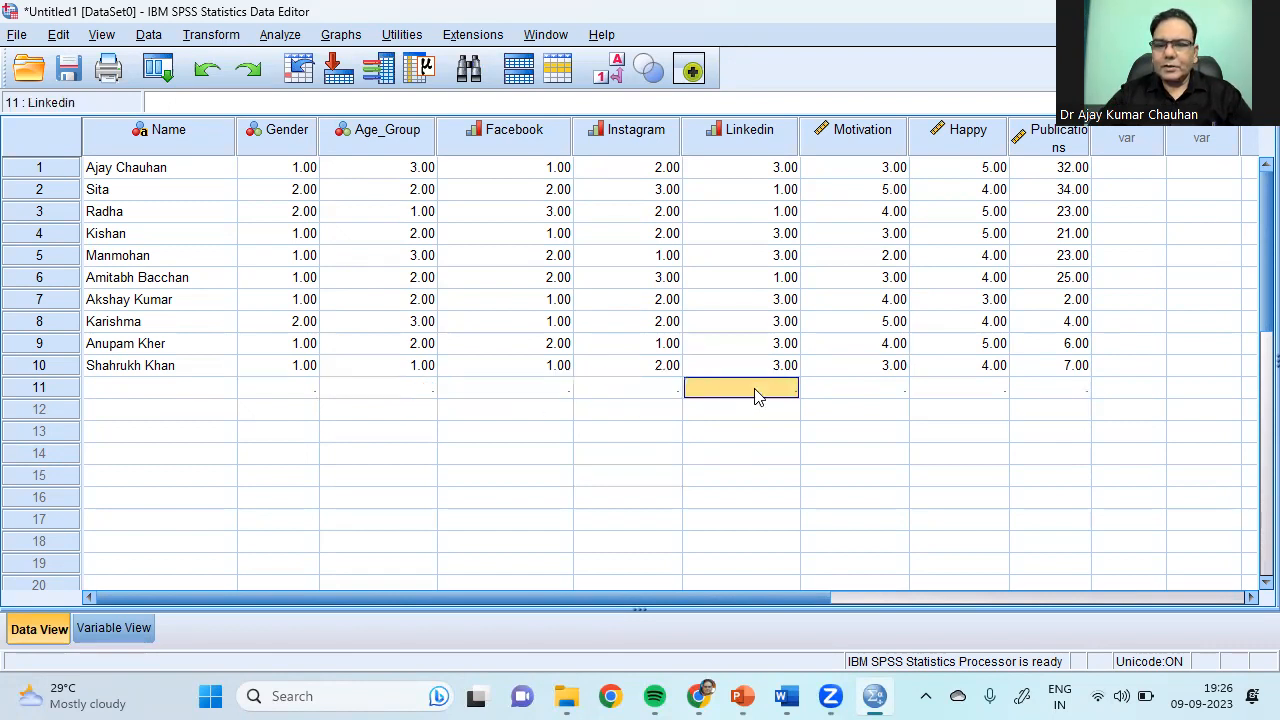
{"action": "left_click", "coordinate": [866, 396]}
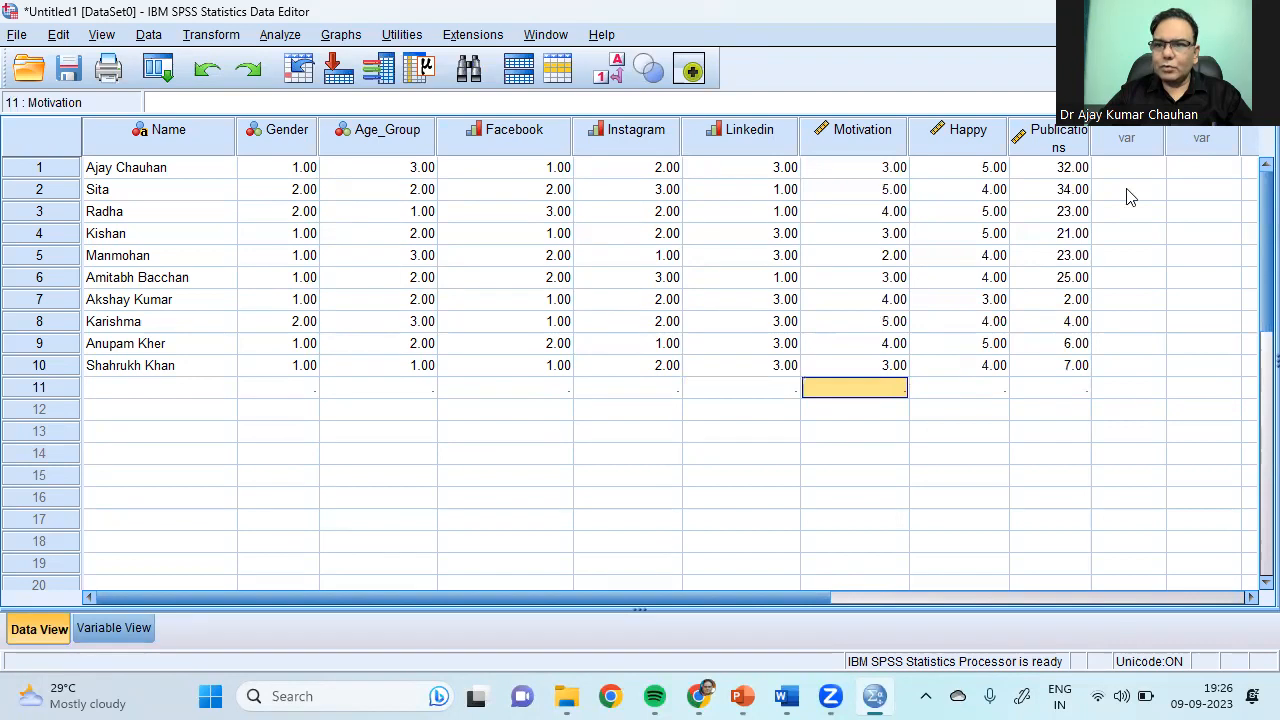
{"action": "left_click", "coordinate": [972, 390]}
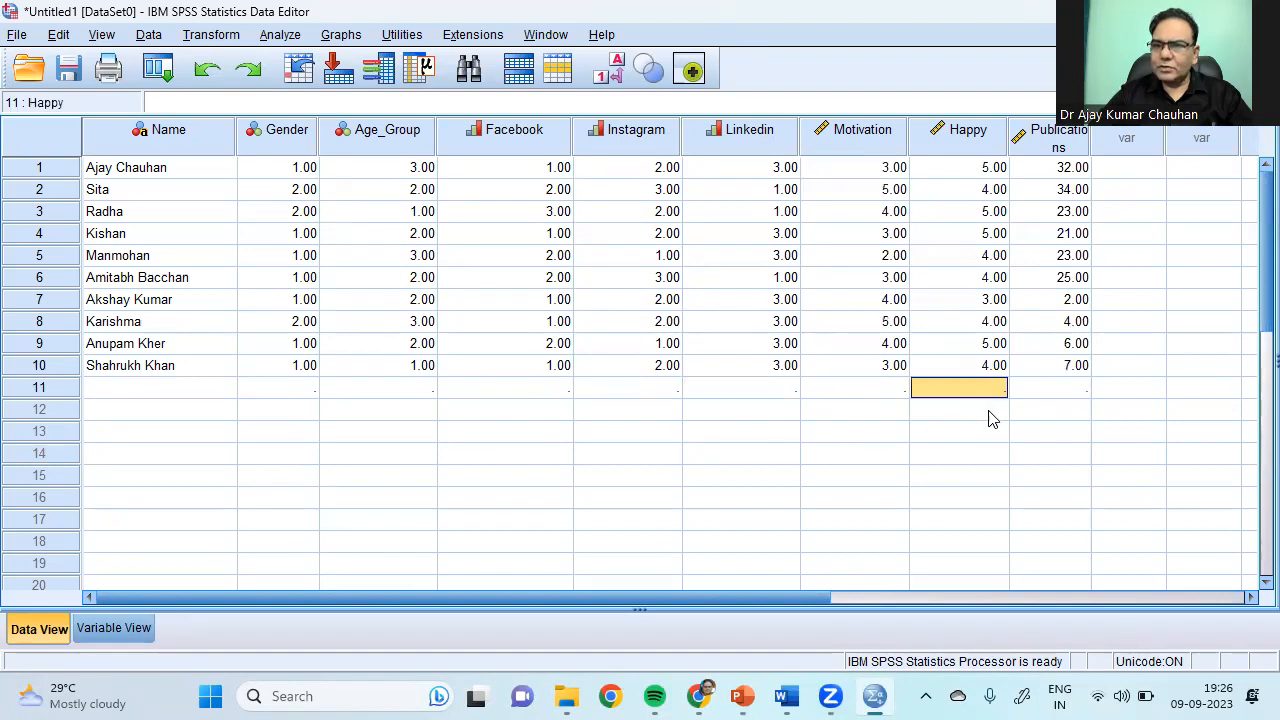
{"action": "left_click", "coordinate": [1062, 389]}
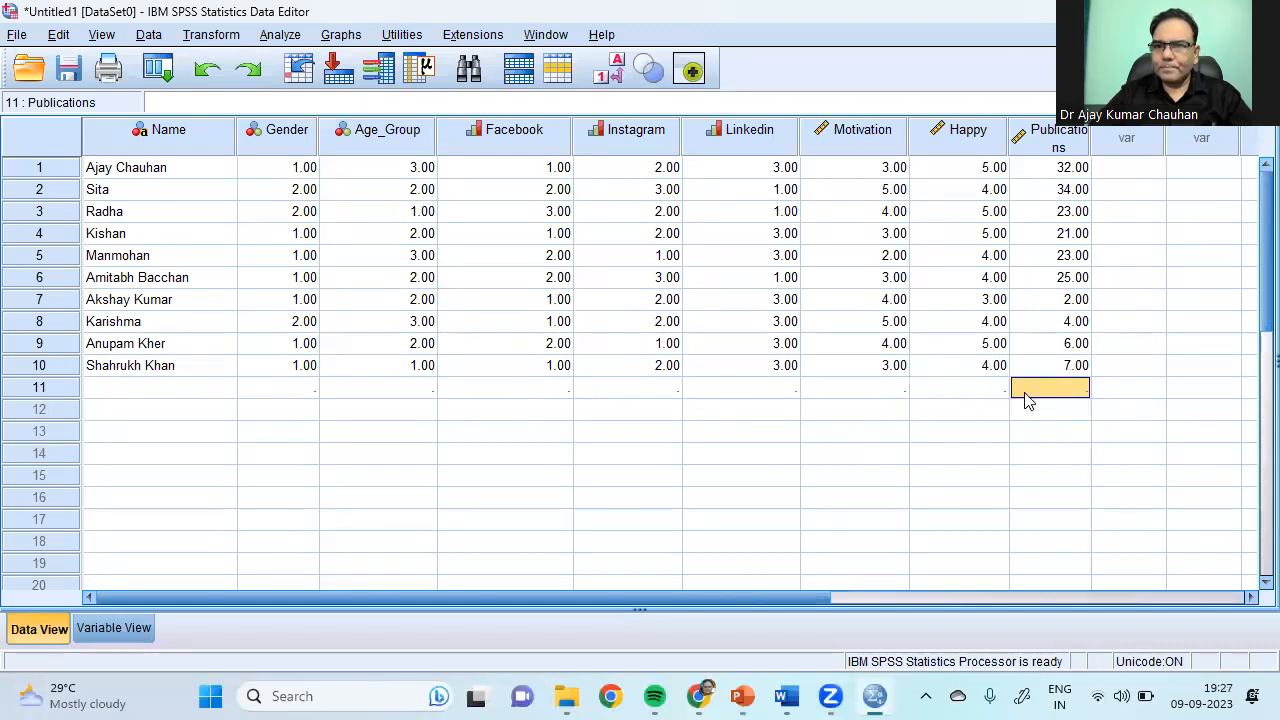
Step: Clear the empty eleventh case and return to the Variable View sheet
{"action": "right_click", "coordinate": [60, 394]}
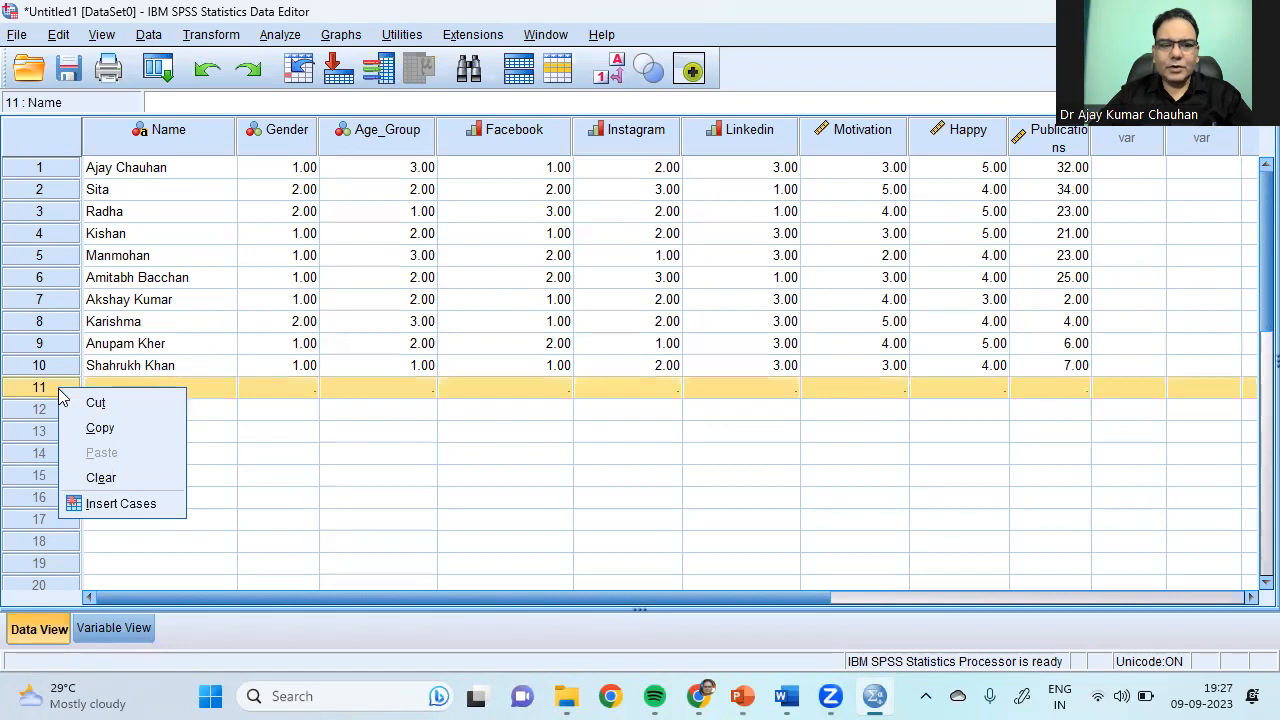
{"action": "left_click", "coordinate": [124, 478]}
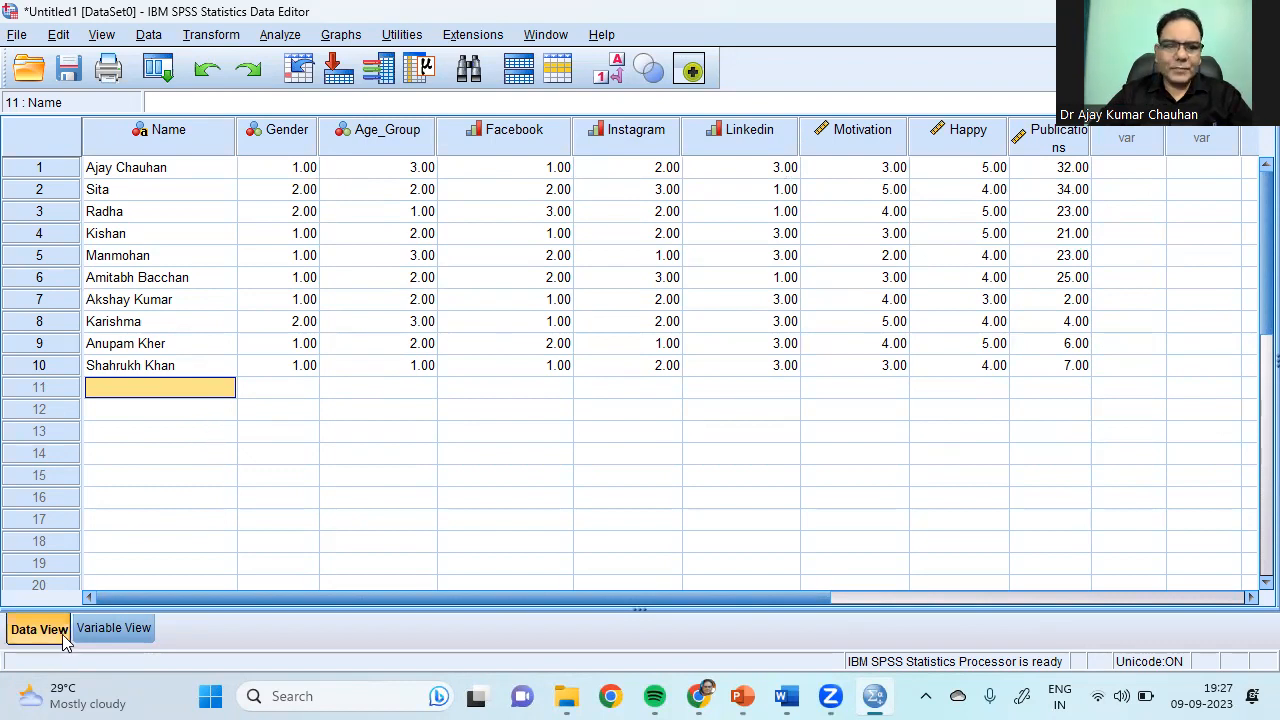
{"action": "left_click", "coordinate": [106, 626]}
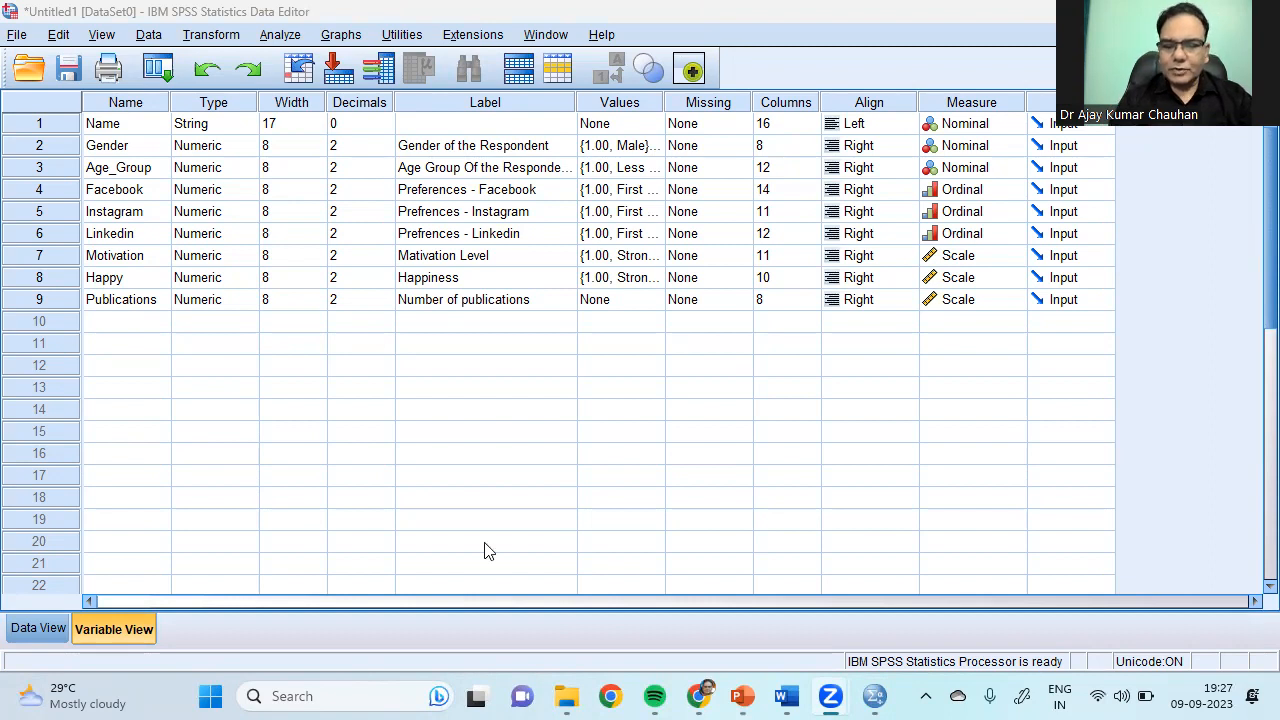
{"action": "left_click", "coordinate": [562, 390]}
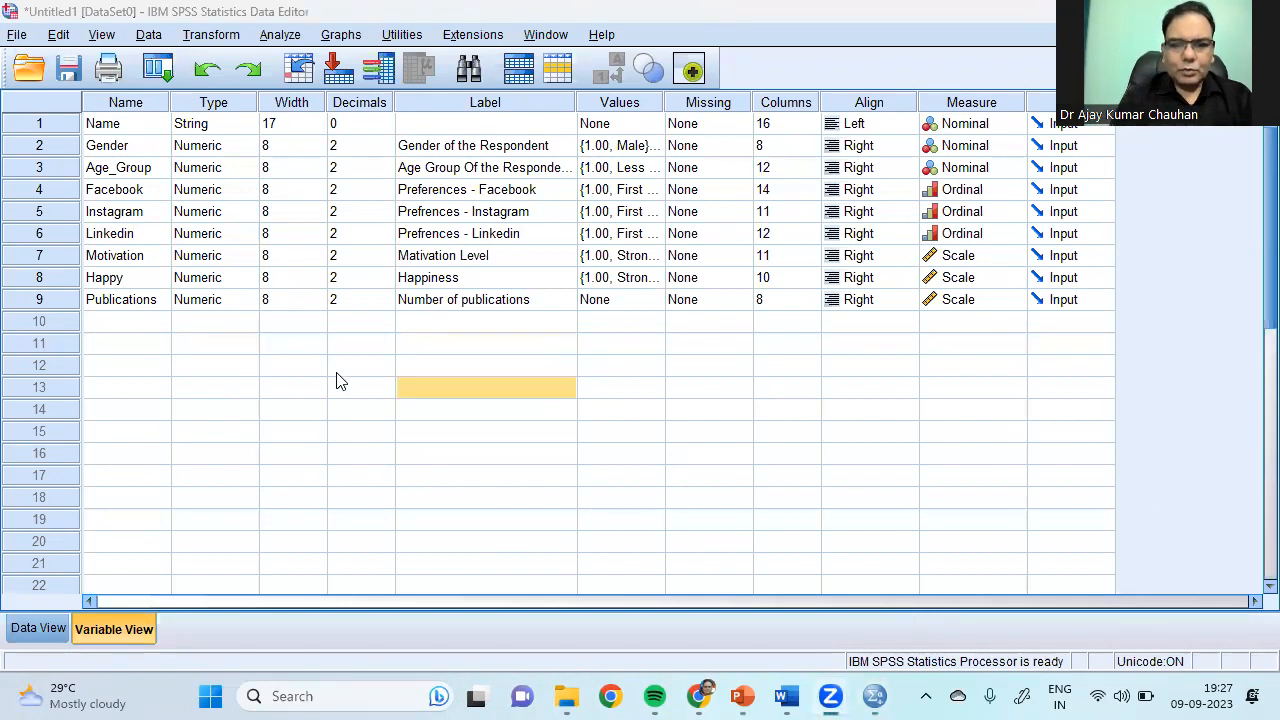
{"action": "left_click", "coordinate": [364, 366]}
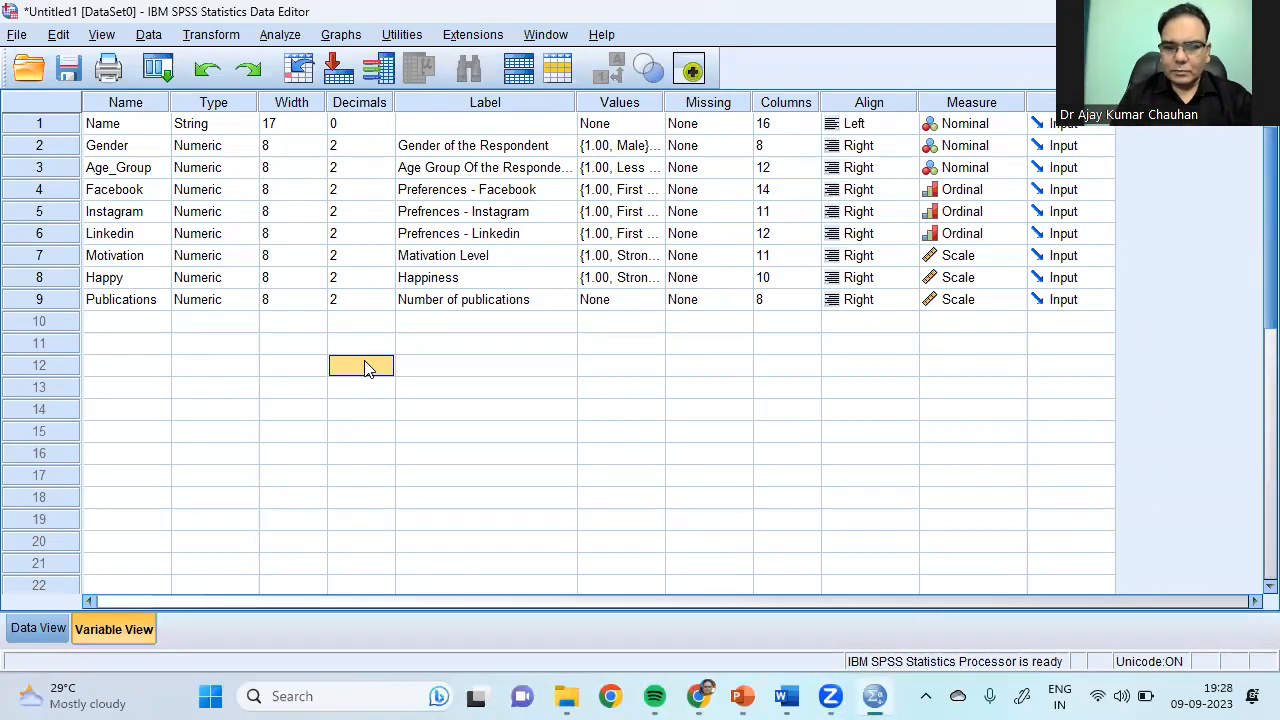
{"action": "mouse_move", "coordinate": [308, 470]}
{"action": "left_mouse_down"}
{"action": "mouse_move", "coordinate": [314, 380]}
{"action": "mouse_move", "coordinate": [308, 430]}
{"action": "left_mouse_up"}
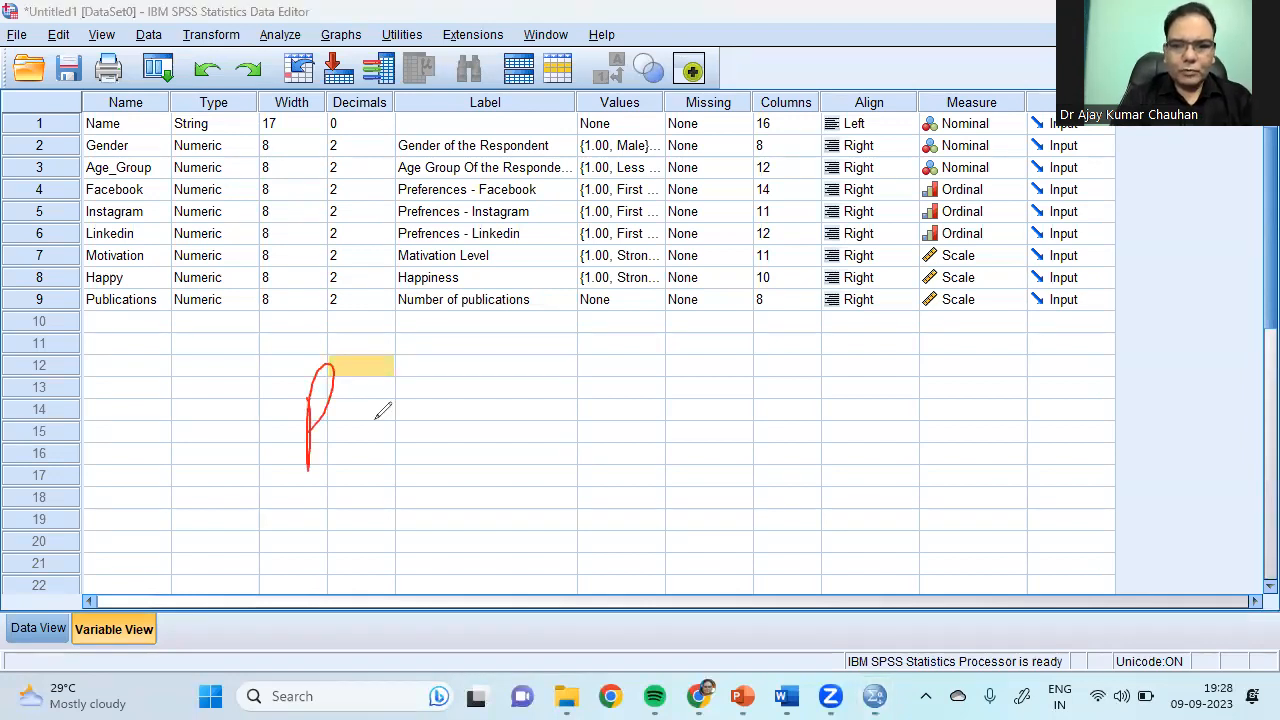
{"action": "mouse_move", "coordinate": [340, 360]}
{"action": "left_mouse_down"}
{"action": "mouse_move", "coordinate": [343, 486]}
{"action": "mouse_move", "coordinate": [422, 478]}
{"action": "left_mouse_up"}
{"action": "mouse_move", "coordinate": [325, 532]}
{"action": "left_mouse_down"}
{"action": "mouse_move", "coordinate": [385, 540]}
{"action": "mouse_move", "coordinate": [398, 560]}
{"action": "mouse_move", "coordinate": [417, 545]}
{"action": "mouse_move", "coordinate": [468, 560]}
{"action": "mouse_move", "coordinate": [510, 500]}
{"action": "mouse_move", "coordinate": [516, 550]}
{"action": "left_mouse_up"}
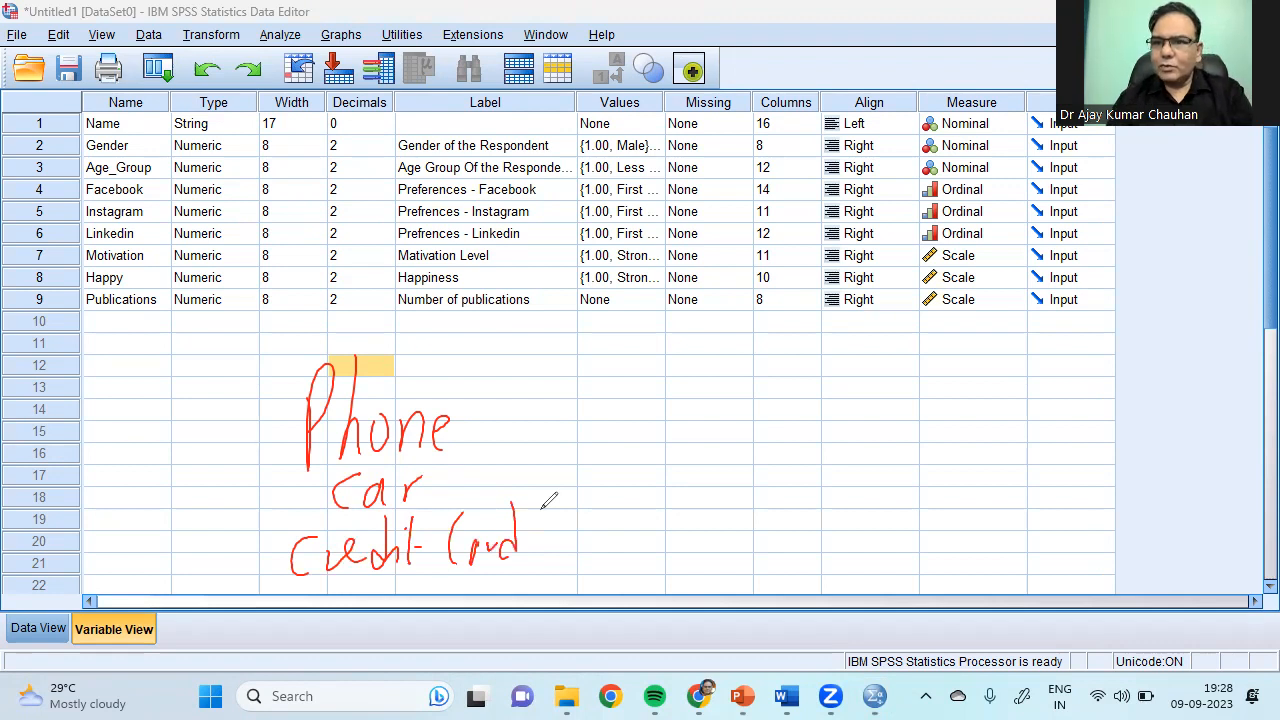
{"action": "mouse_move", "coordinate": [612, 367]}
{"action": "left_mouse_down"}
{"action": "mouse_move", "coordinate": [616, 350]}
{"action": "mouse_move", "coordinate": [614, 366]}
{"action": "left_mouse_up"}
{"action": "mouse_move", "coordinate": [606, 514]}
{"action": "left_mouse_down"}
{"action": "mouse_move", "coordinate": [616, 463]}
{"action": "mouse_move", "coordinate": [606, 585]}
{"action": "mouse_move", "coordinate": [610, 522]}
{"action": "left_mouse_up"}
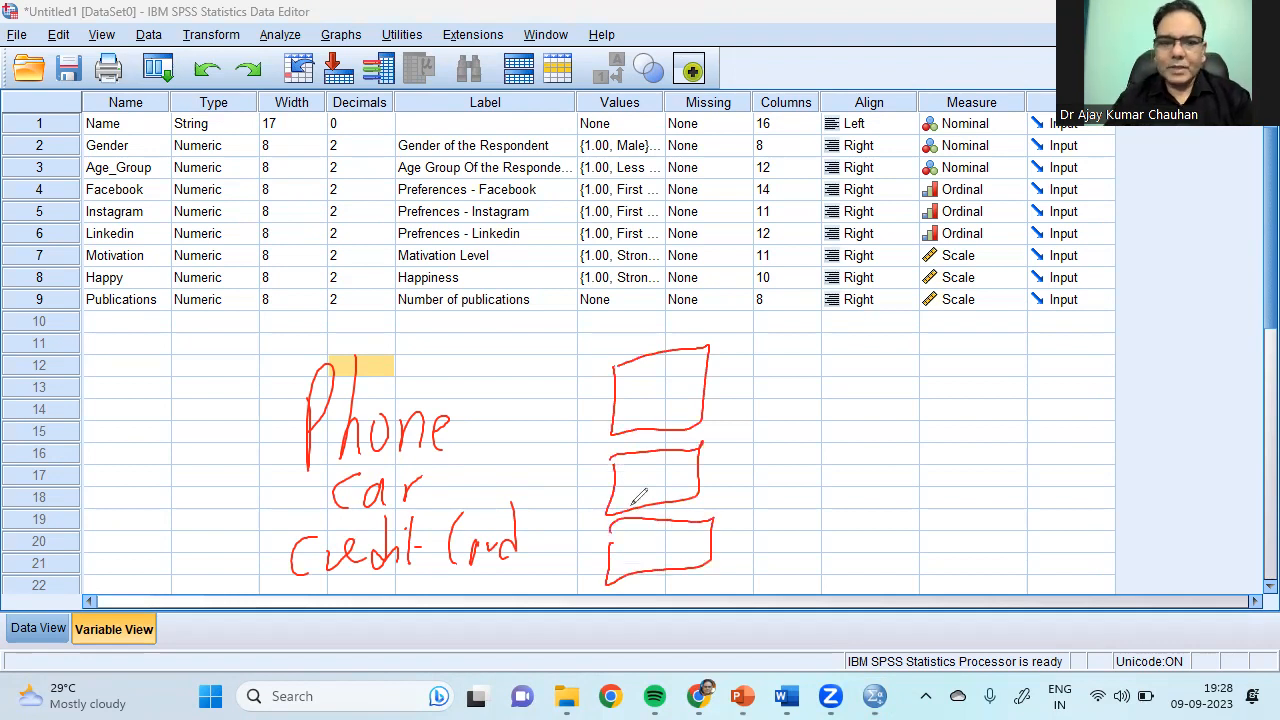
{"action": "left_click_drag", "start_coordinate": [630, 395], "coordinate": [688, 370]}
{"action": "mouse_move", "coordinate": [630, 460]}
{"action": "left_mouse_down"}
{"action": "mouse_move", "coordinate": [666, 486]}
{"action": "mouse_move", "coordinate": [630, 490]}
{"action": "left_mouse_up"}
{"action": "left_click_drag", "start_coordinate": [632, 546], "coordinate": [700, 528]}
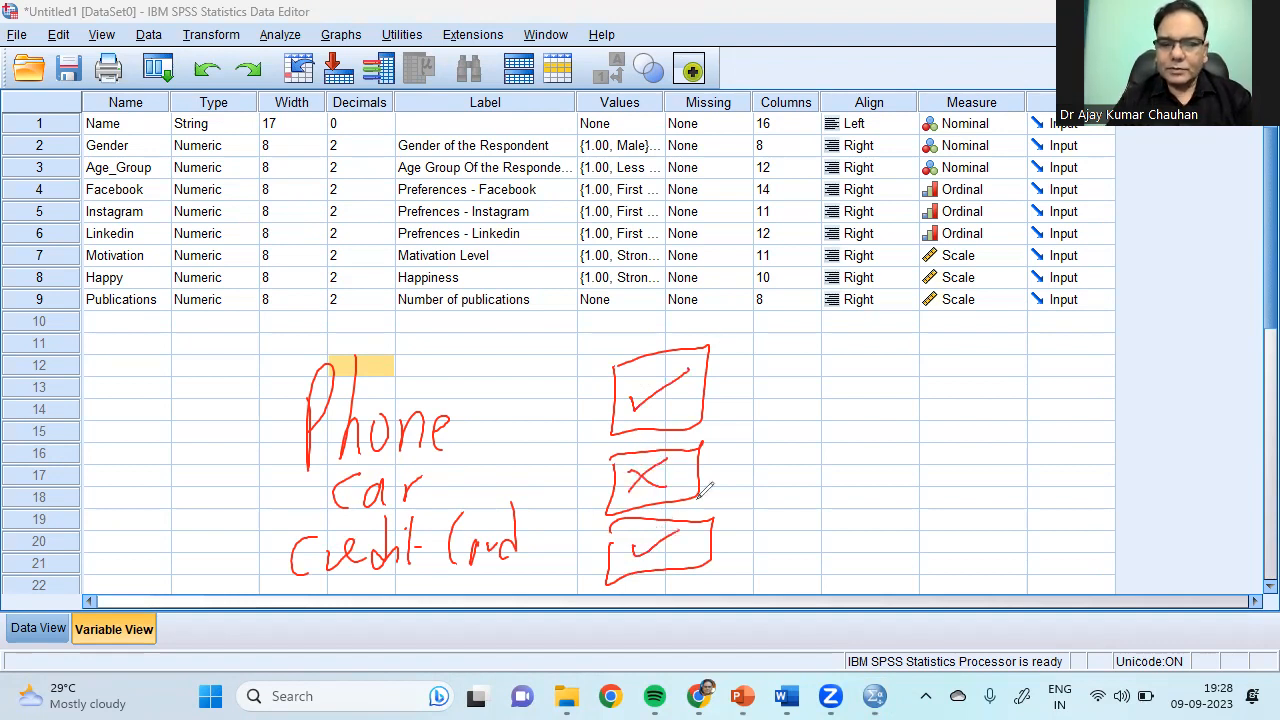
{"action": "left_click_drag", "start_coordinate": [755, 335], "coordinate": [752, 604]}
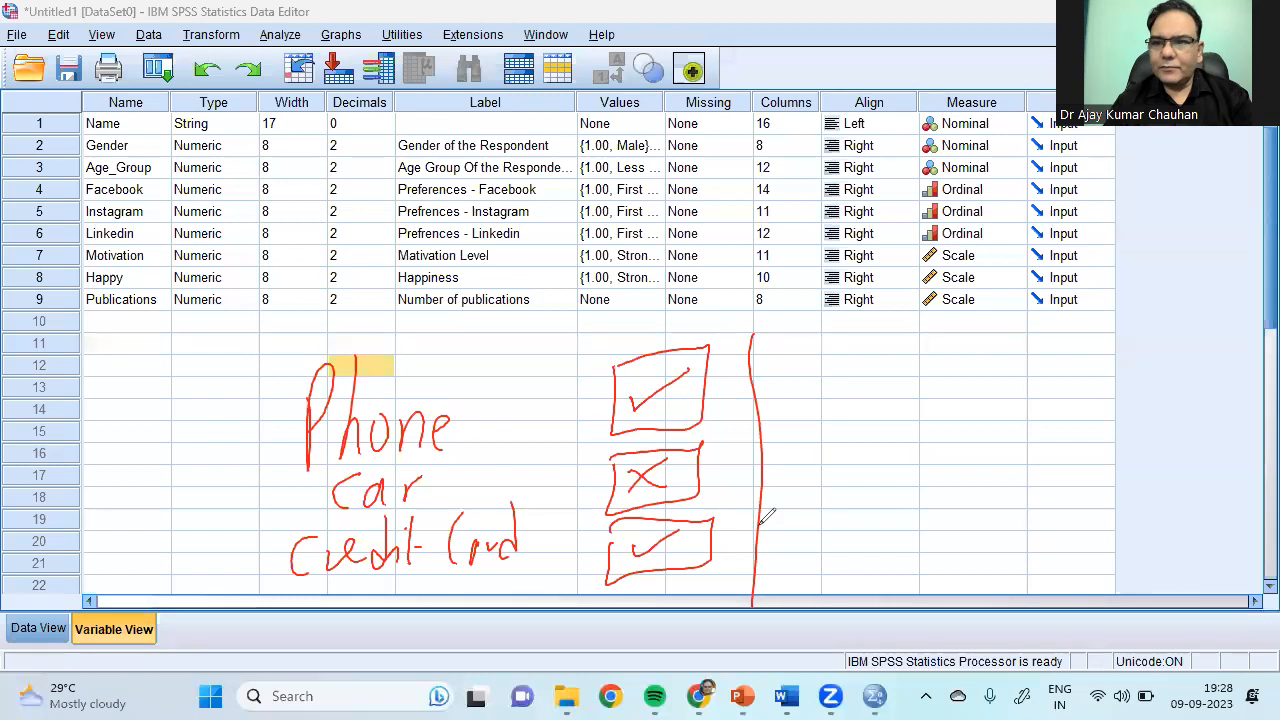
{"action": "left_click_drag", "start_coordinate": [812, 350], "coordinate": [965, 345]}
{"action": "mouse_move", "coordinate": [1050, 318]}
{"action": "left_mouse_down"}
{"action": "mouse_move", "coordinate": [1172, 300]}
{"action": "mouse_move", "coordinate": [1068, 312]}
{"action": "mouse_move", "coordinate": [1116, 316]}
{"action": "left_mouse_up"}
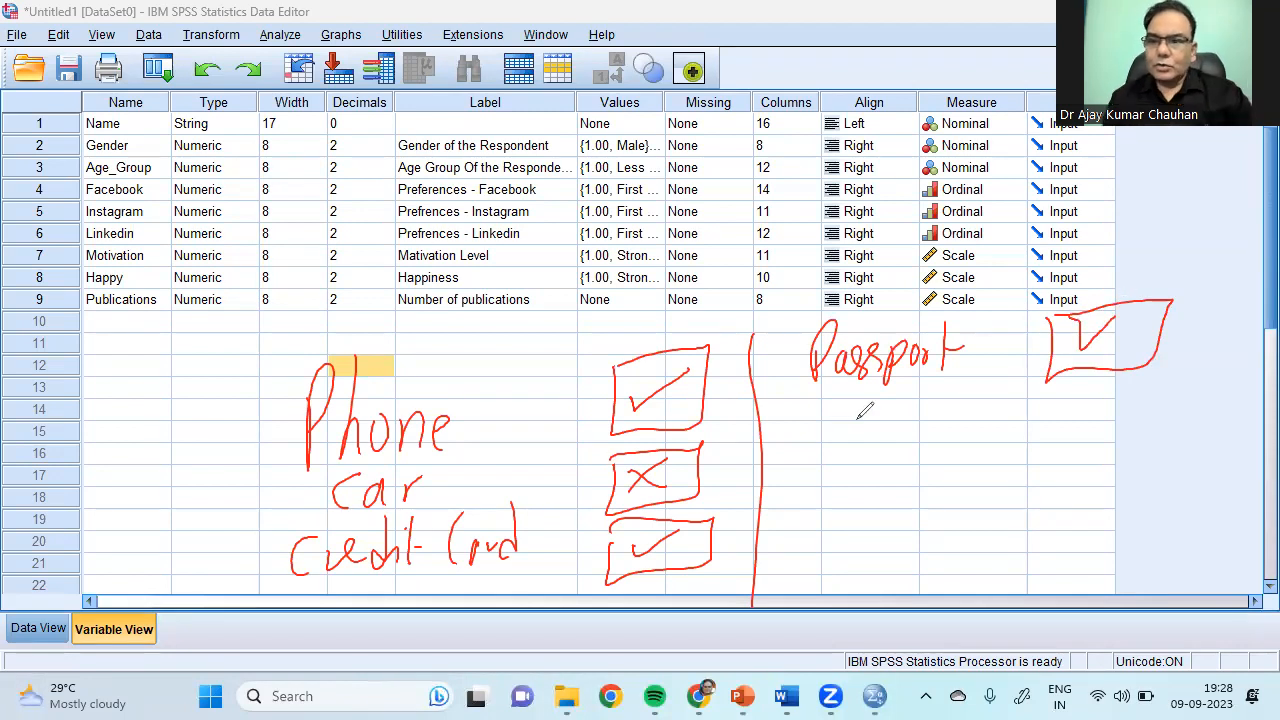
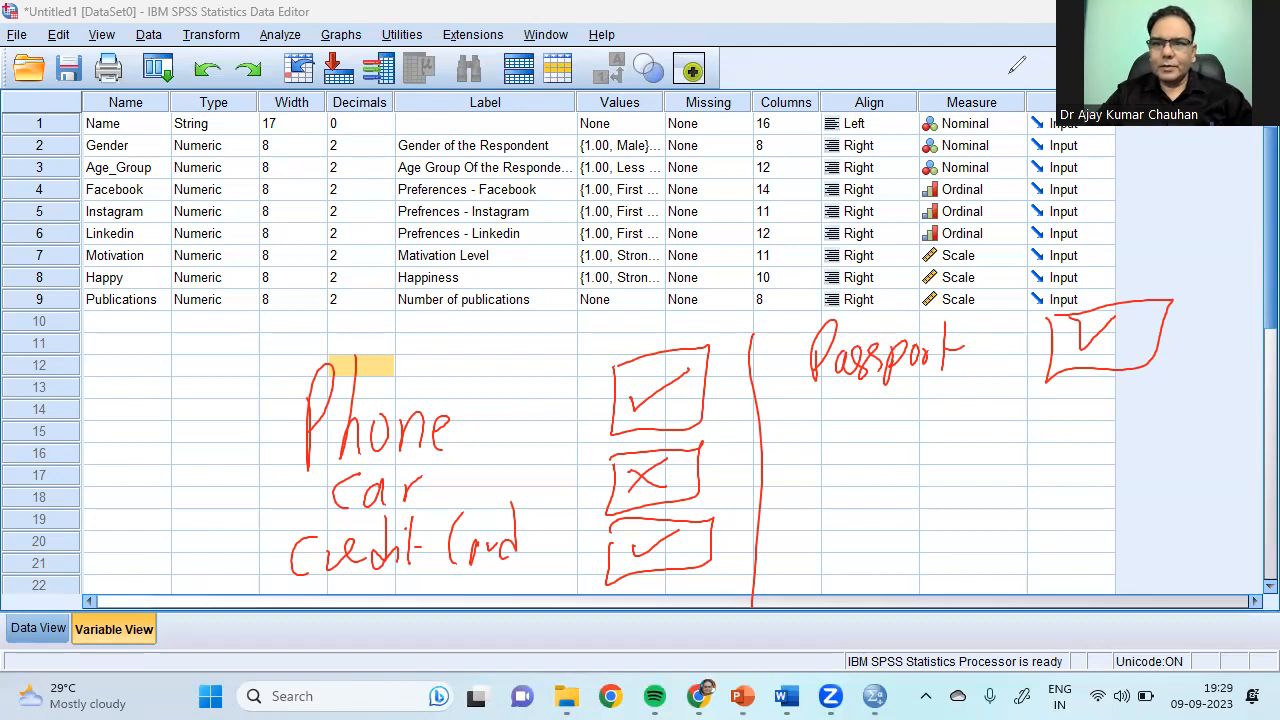
Step: Add variables Phone, Car, Credit_Card and Passport in Variable View rows 10–13
{"action": "left_click", "coordinate": [940, 132]}
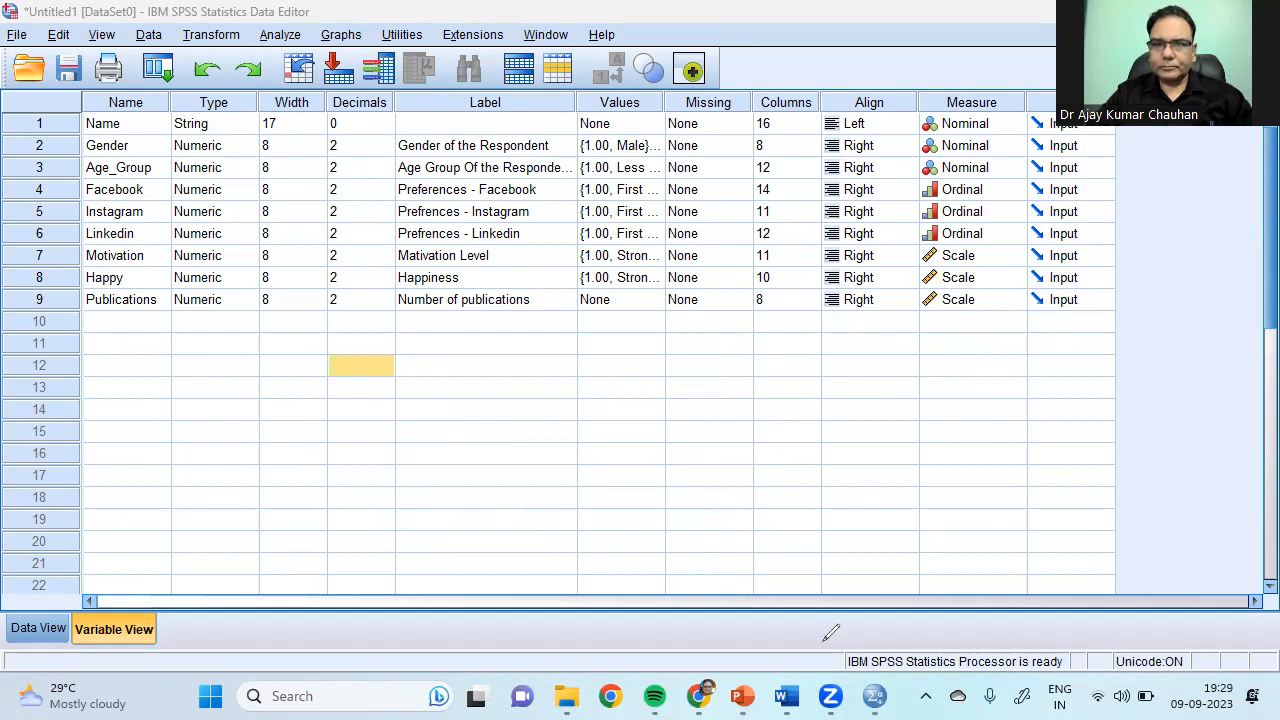
{"action": "left_click", "coordinate": [130, 324]}
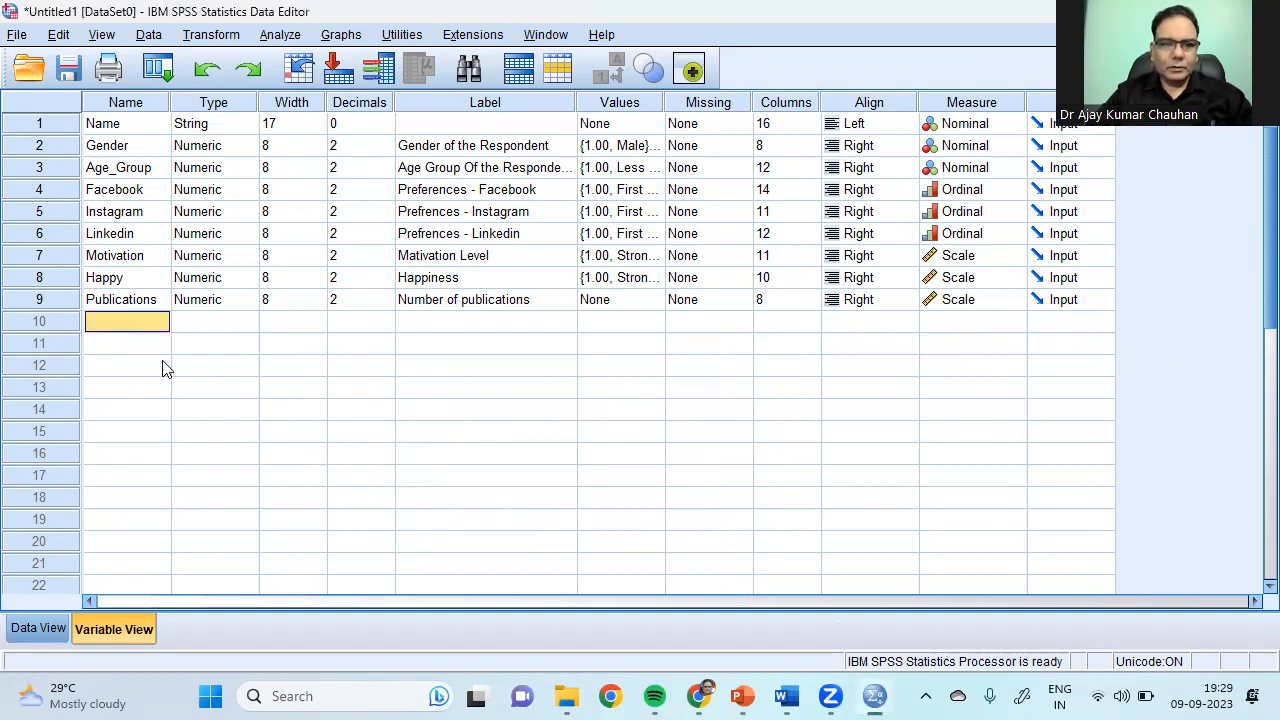
{"action": "type", "text": "Phone"}
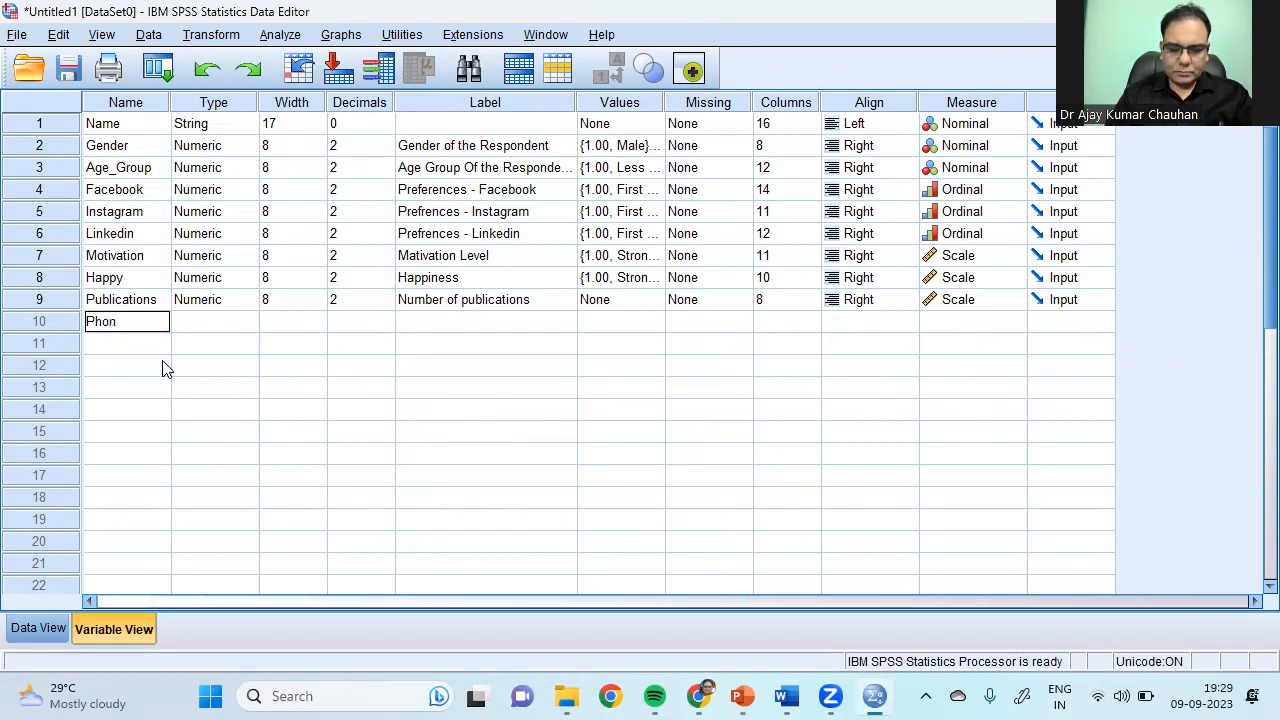
{"action": "key", "text": "Return"}
{"action": "type", "text": "Car"}
{"action": "key", "text": "Return"}
{"action": "type", "text": "C"}
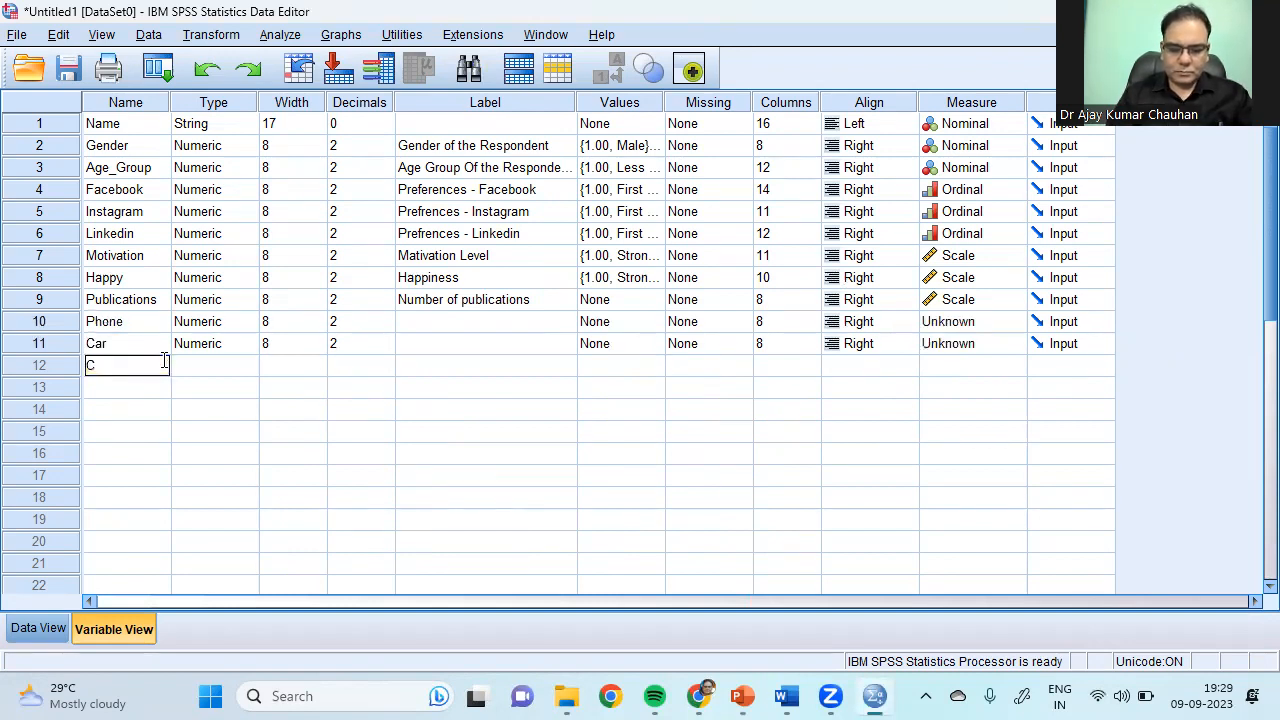
{"action": "type", "text": "redit"}
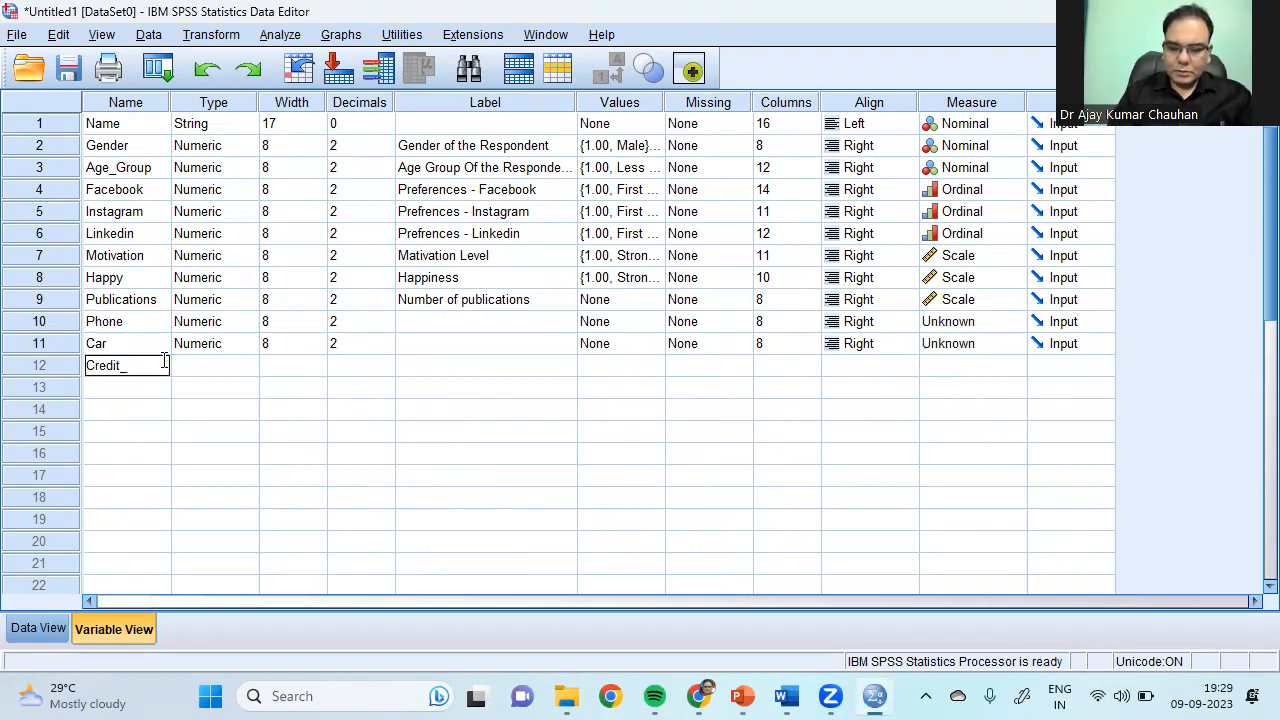
{"action": "type", "text": "_Card"}
{"action": "key", "text": "Return"}
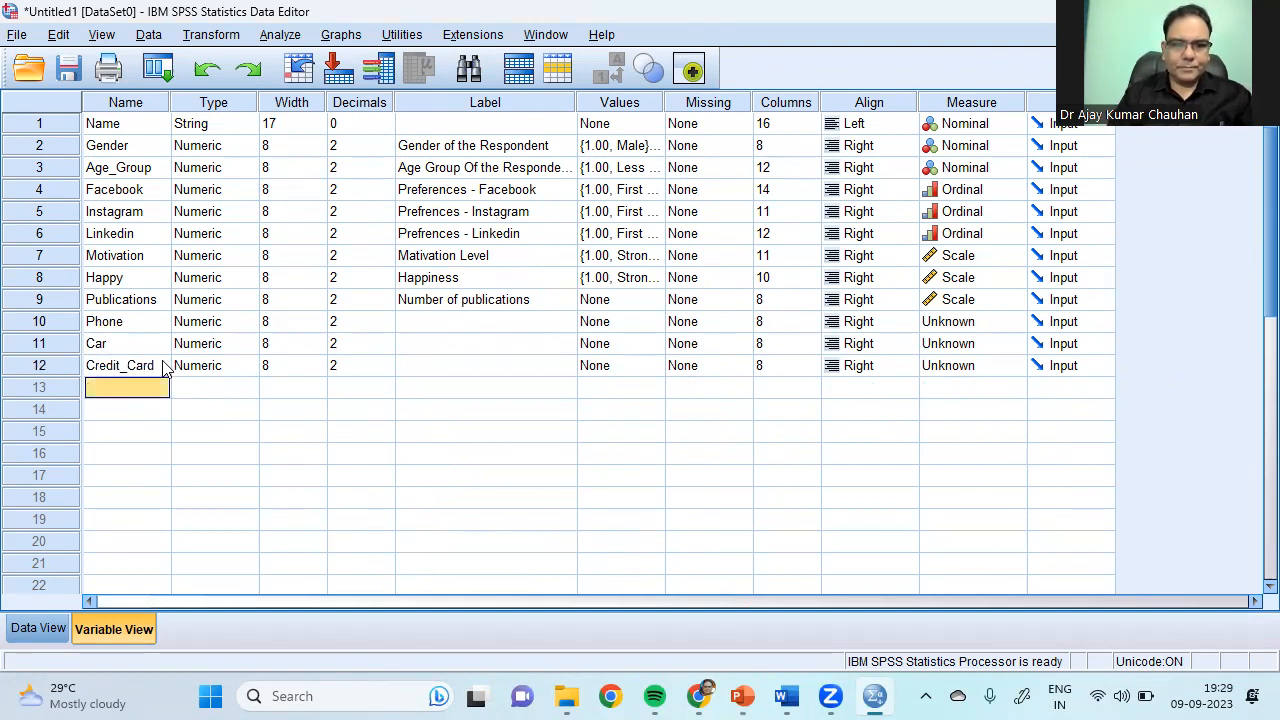
{"action": "type", "text": "Passport"}
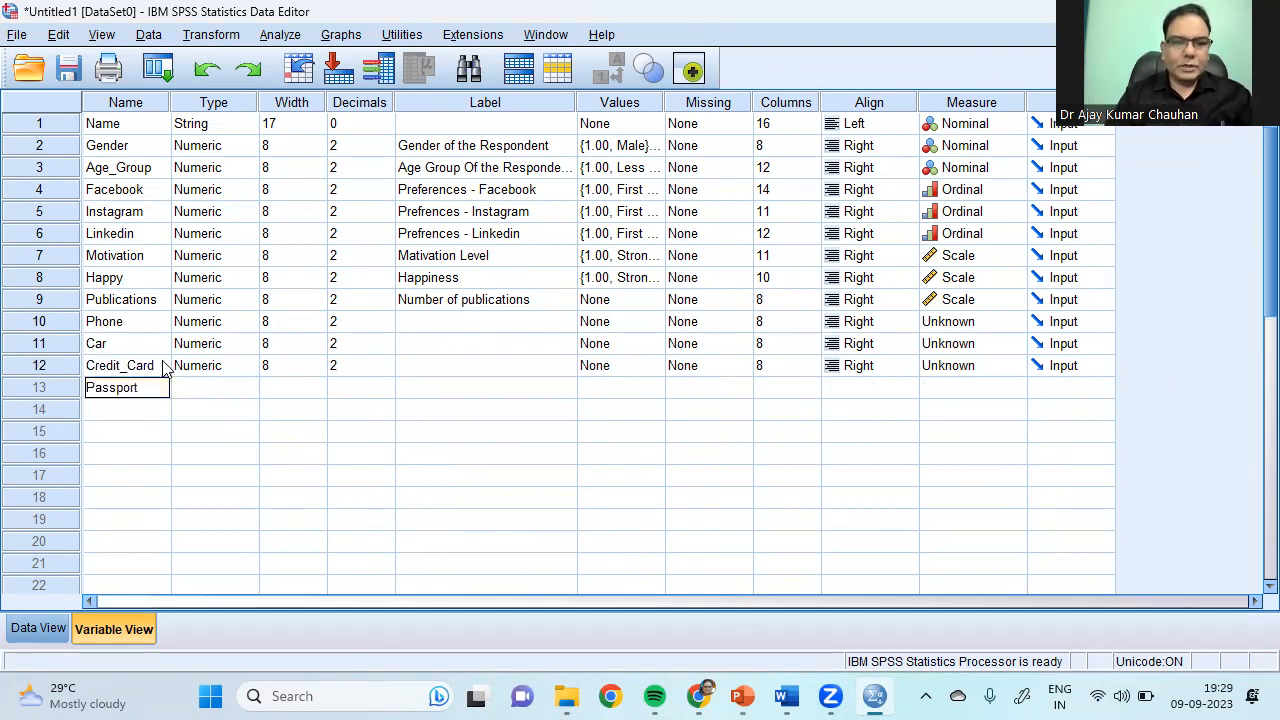
{"action": "left_click", "coordinate": [460, 347]}
{"action": "left_click_drag", "start_coordinate": [117, 357], "coordinate": [127, 394]}
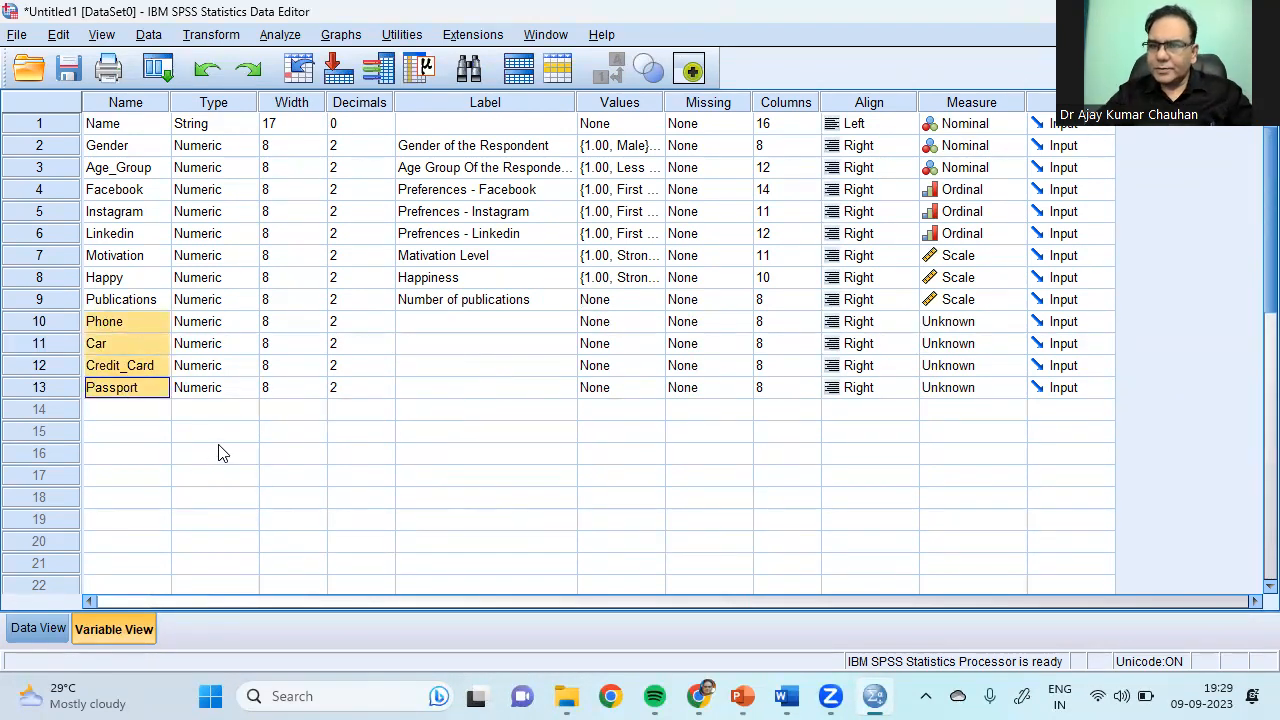
Step: Give Phone the value labels 1 = Yes and 0 = No
{"action": "left_click", "coordinate": [655, 321]}
{"action": "left_click", "coordinate": [655, 321]}
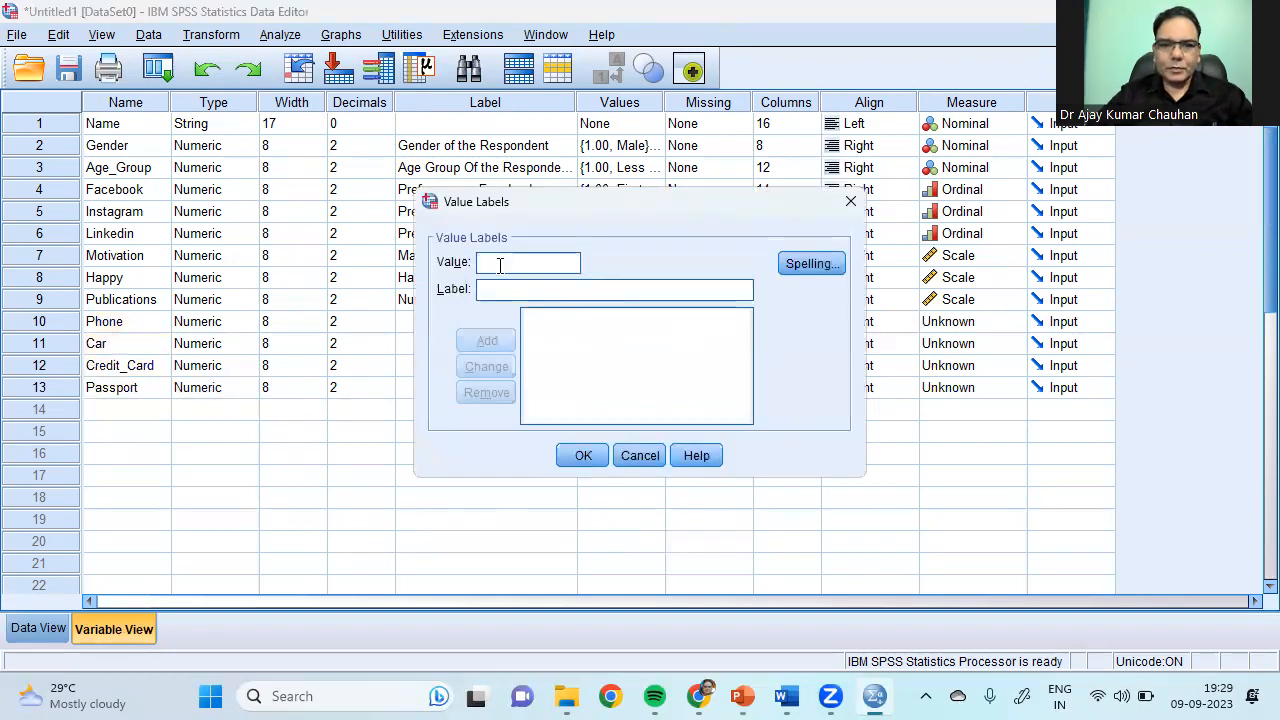
{"action": "type", "text": "1"}
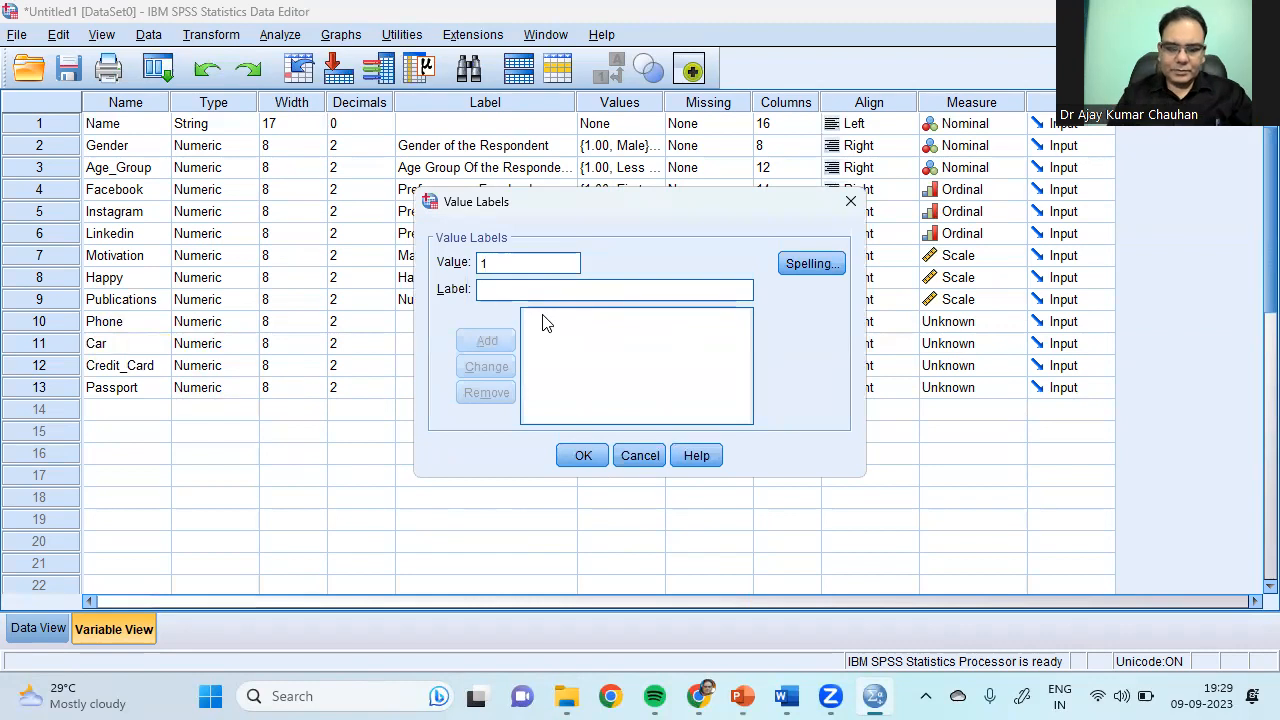
{"action": "type", "text": "Yes"}
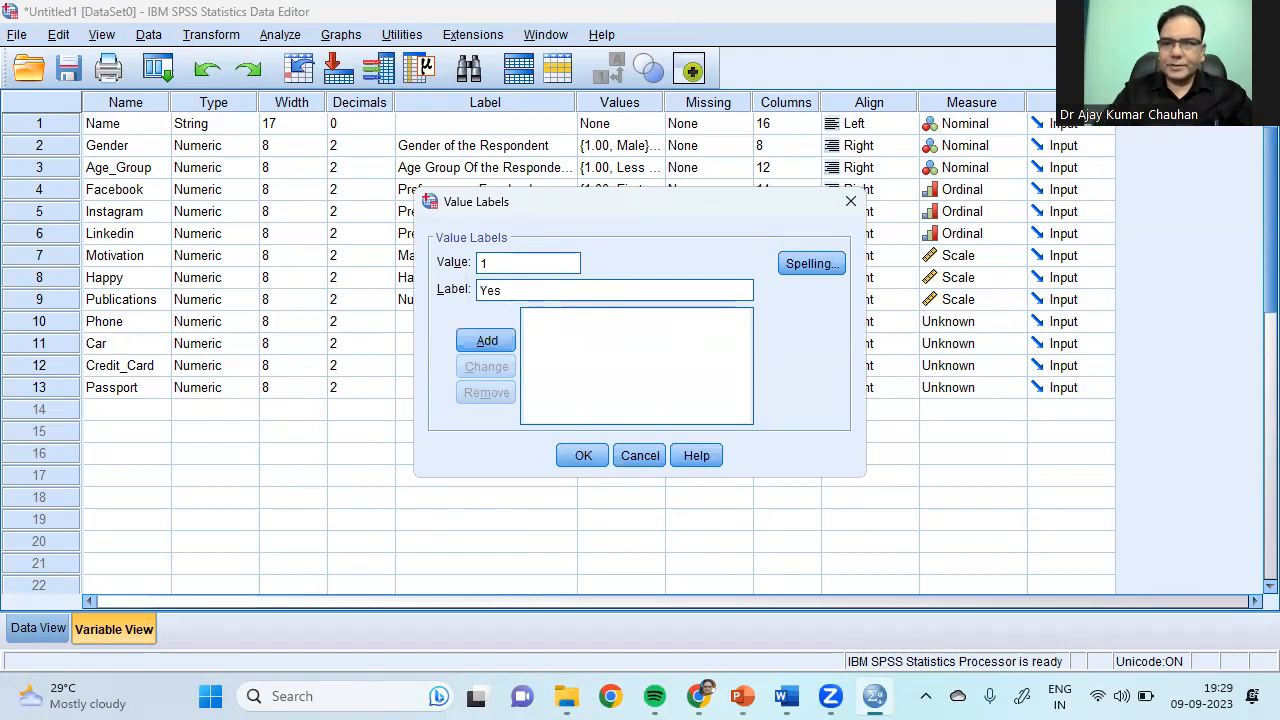
{"action": "left_click", "coordinate": [482, 342]}
{"action": "type", "text": "0"}
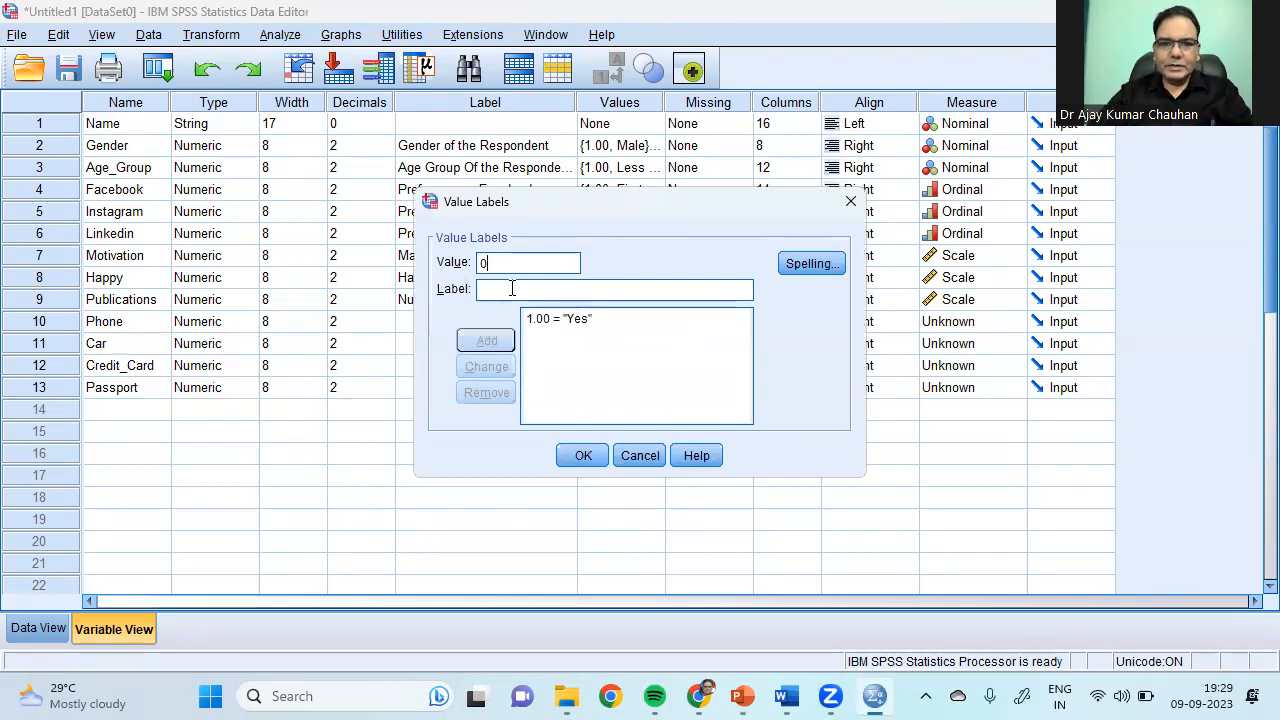
{"action": "key", "text": "Tab"}
{"action": "type", "text": "No"}
{"action": "left_click", "coordinate": [486, 341]}
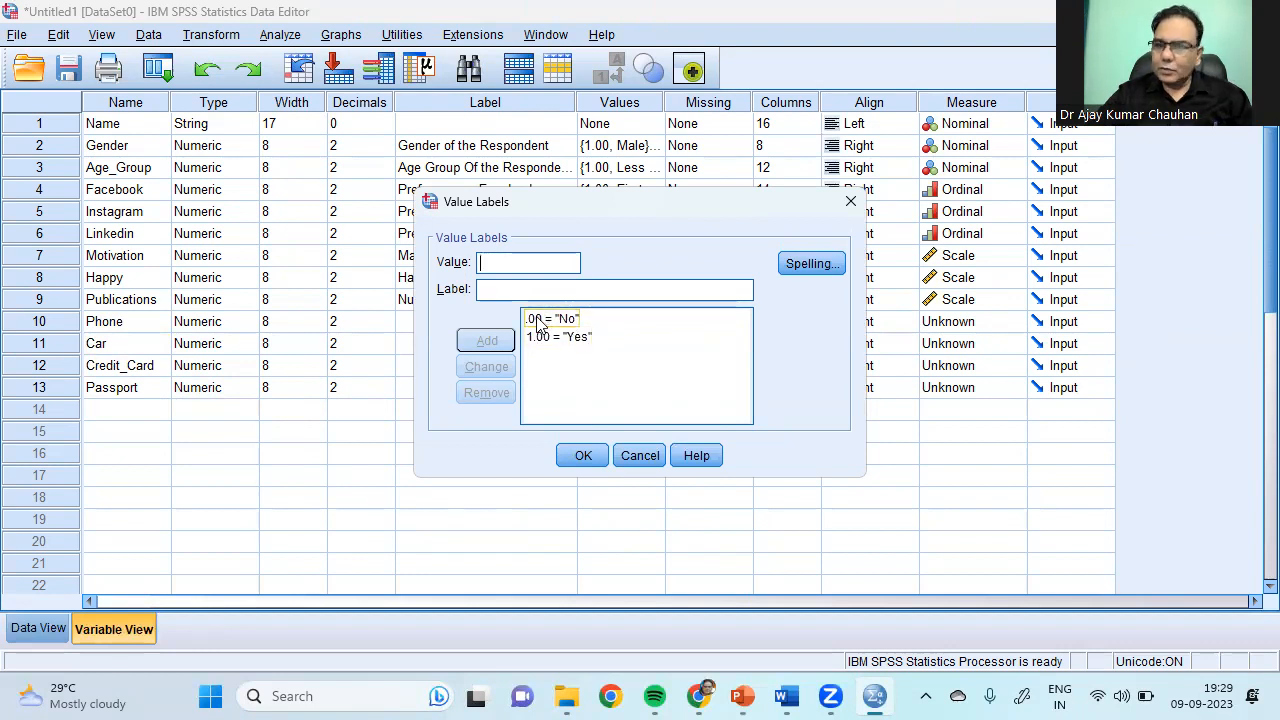
{"action": "left_click", "coordinate": [583, 456]}
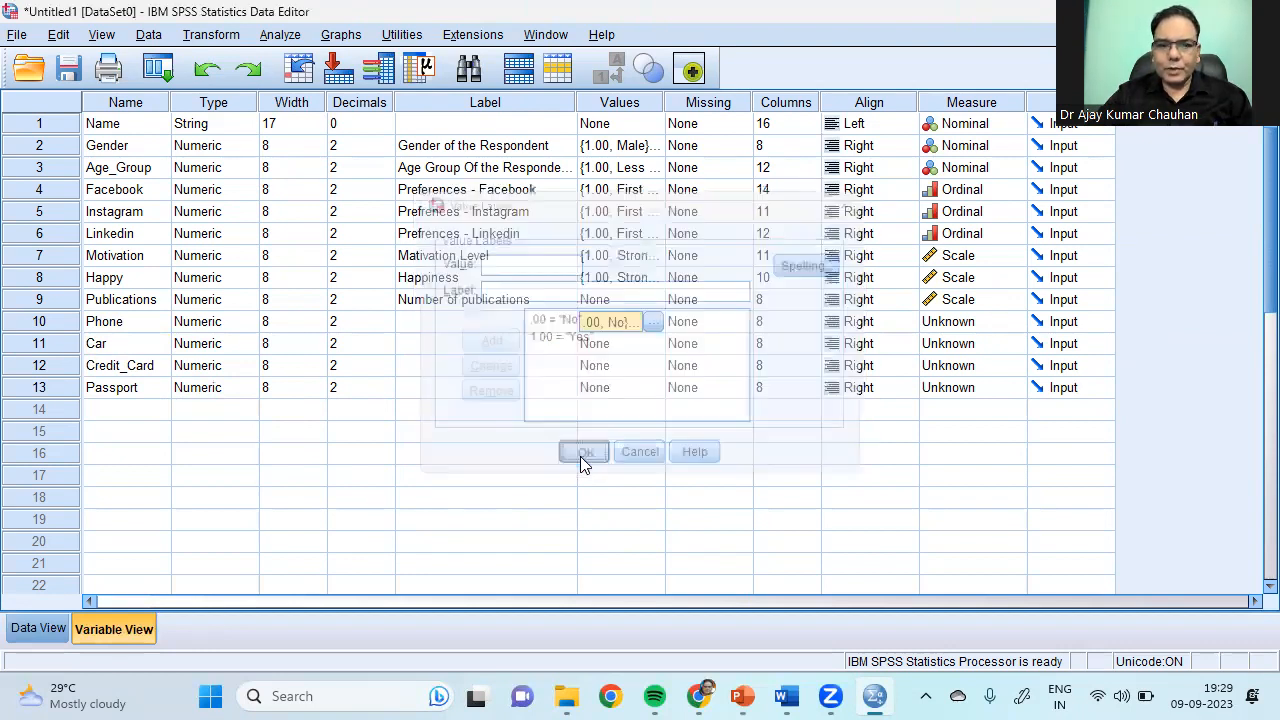
Step: Copy Phone's Yes/No value labels onto Car, Credit_Card and Passport
{"action": "right_click", "coordinate": [618, 323]}
{"action": "left_click", "coordinate": [636, 337]}
{"action": "left_click", "coordinate": [631, 351]}
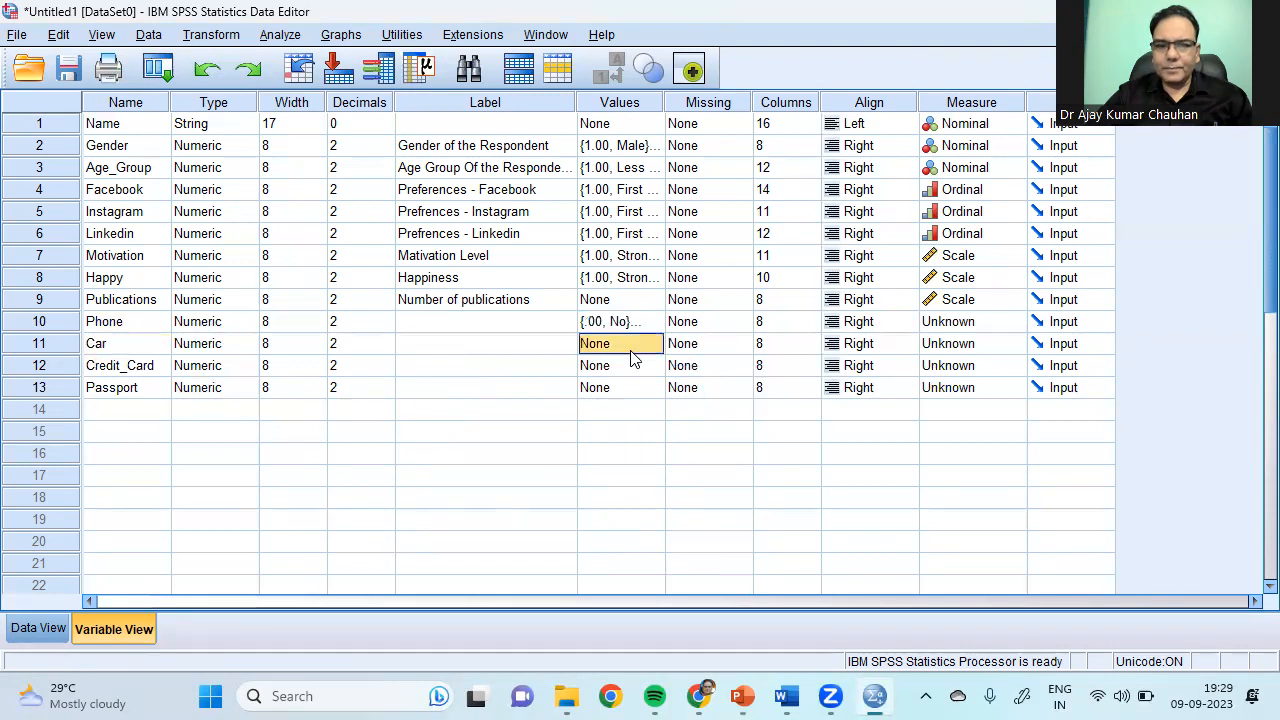
{"action": "left_click_drag", "start_coordinate": [631, 352], "coordinate": [629, 395]}
{"action": "key", "text": "ctrl+v"}
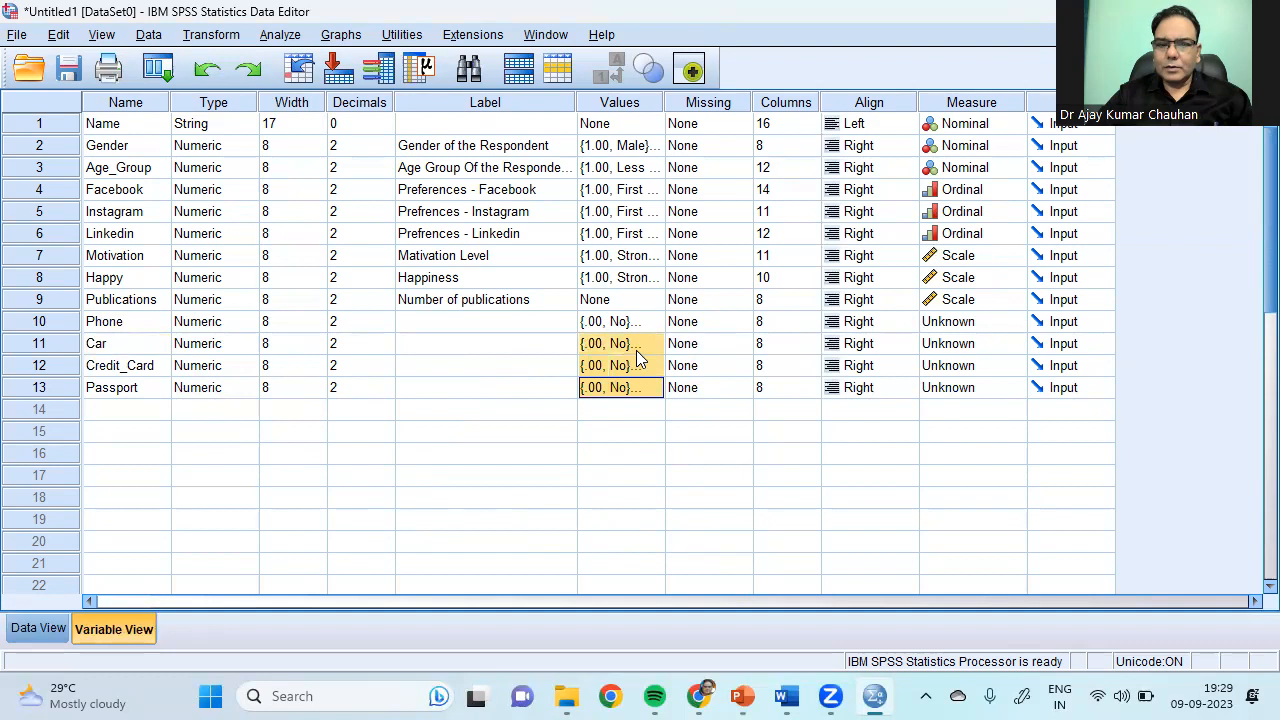
{"action": "right_click", "coordinate": [636, 350]}
{"action": "left_click", "coordinate": [662, 391]}
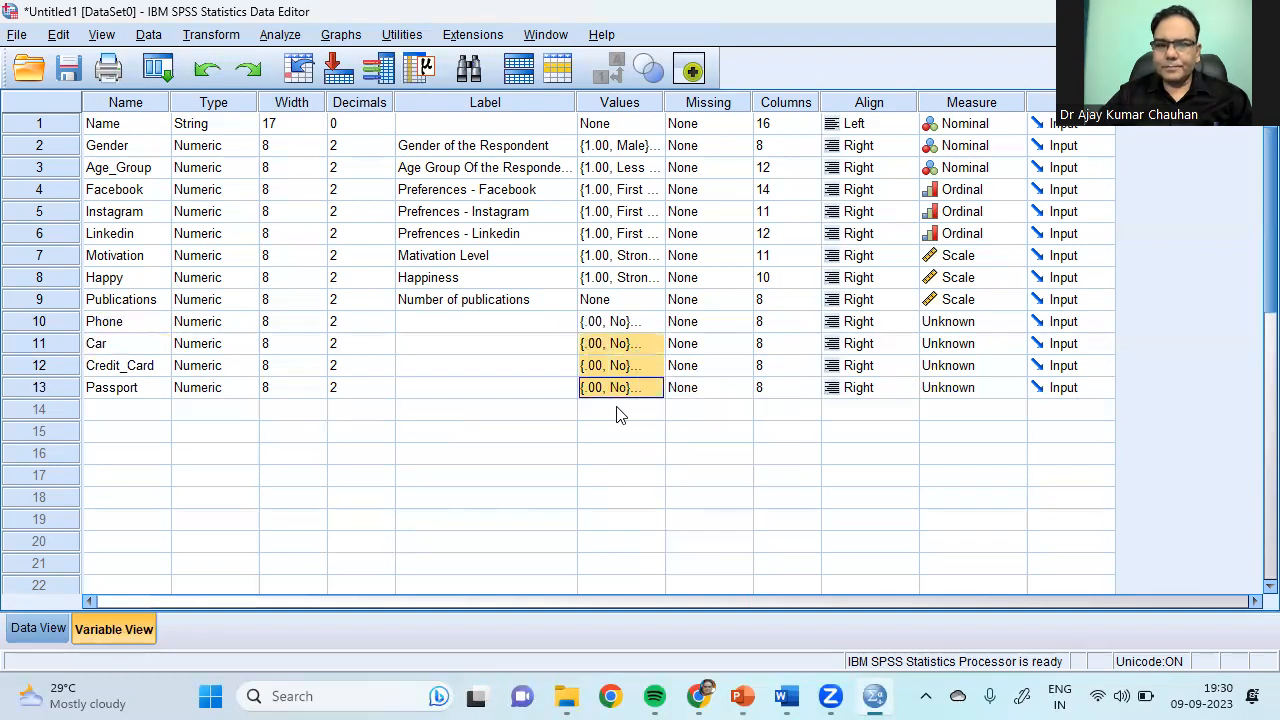
{"action": "left_click", "coordinate": [622, 432]}
Step: In Data View, enter 1 for Phone for all ten respondents
{"action": "left_click", "coordinate": [40, 630]}
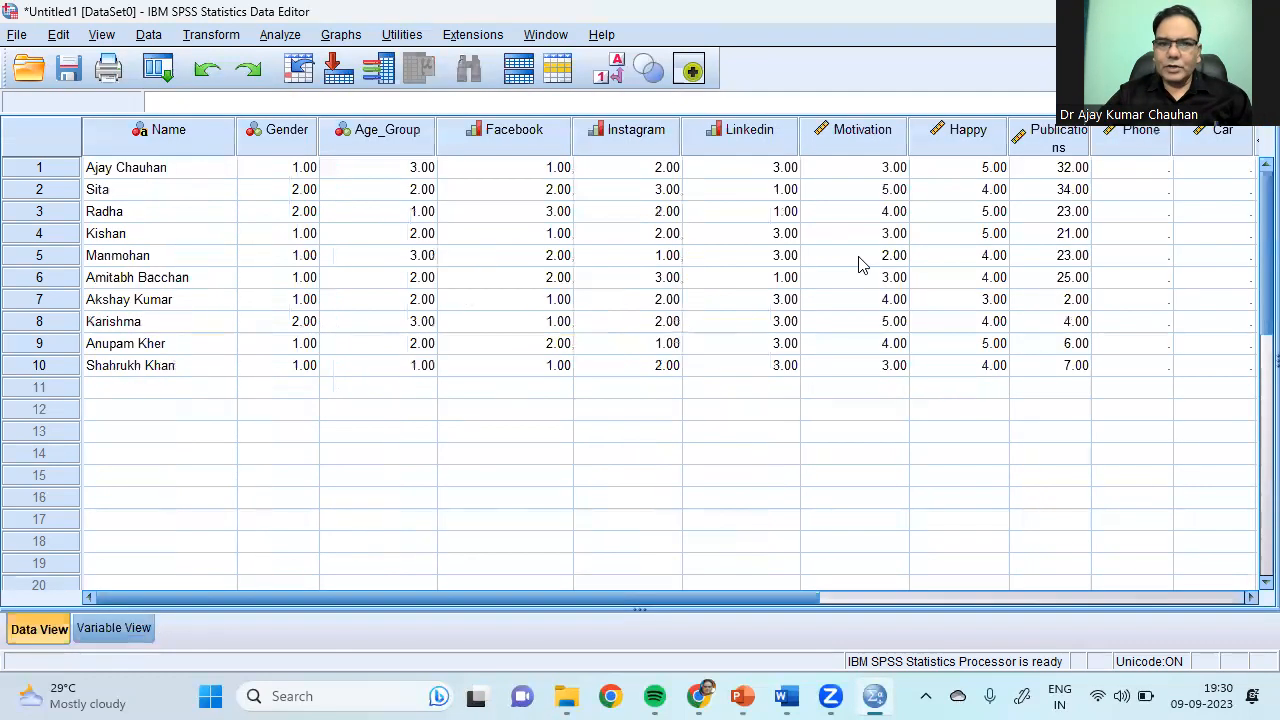
{"action": "left_click_drag", "start_coordinate": [802, 598], "coordinate": [1125, 596]}
{"action": "left_click", "coordinate": [684, 170]}
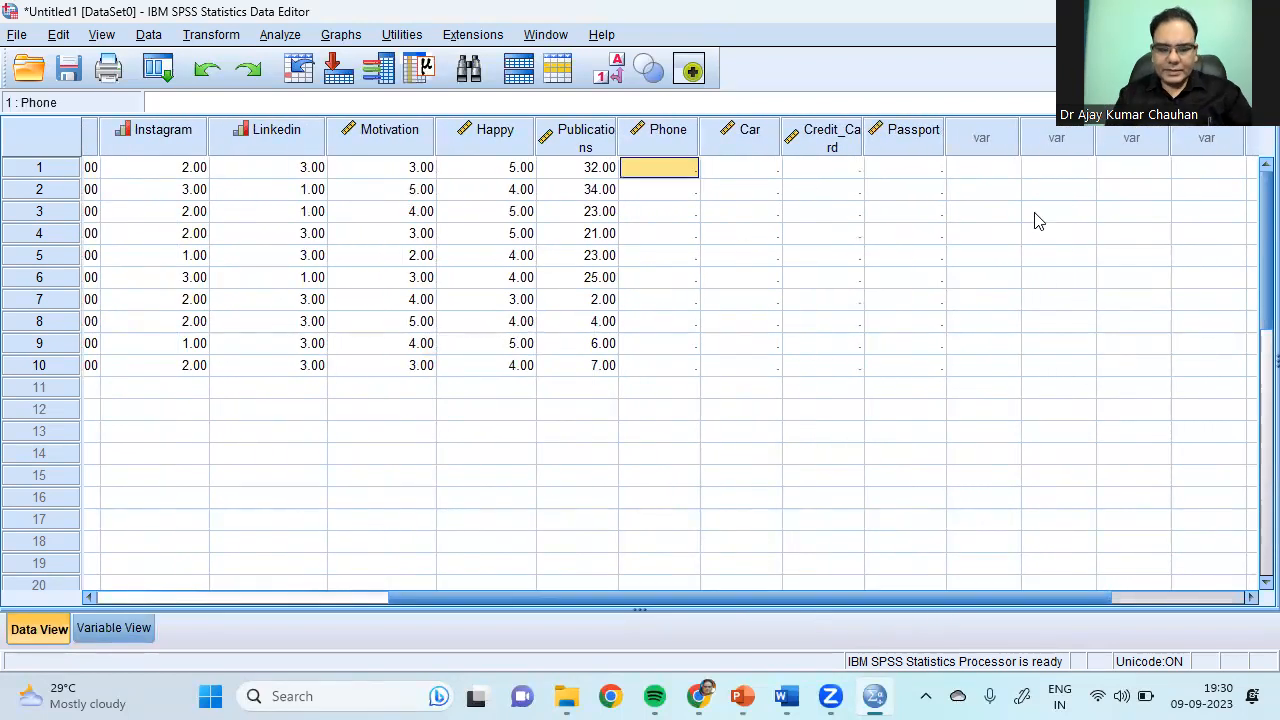
{"action": "type", "text": "1 1 1 1 1 1 1 1 1 1"}
{"action": "key", "text": "Up"}
{"action": "key", "text": "Up"}
{"action": "key", "text": "Up"}
{"action": "key", "text": "ctrl+Up"}
Step: Fill the Car column with each respondent's 1 or 0 answer
{"action": "key", "text": "Right"}
{"action": "type", "text": "0"}
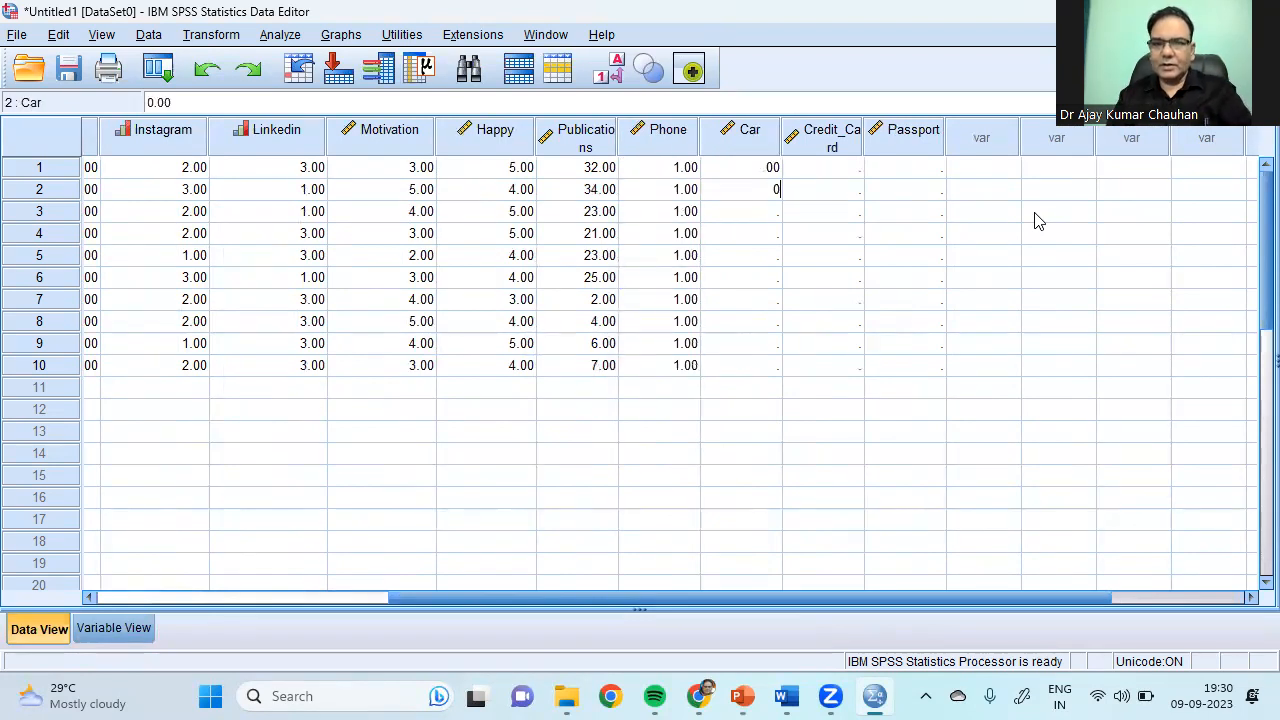
{"action": "type", "text": " .00 .00 1"}
{"action": "key", "text": "Return"}
{"action": "type", "text": "1"}
{"action": "key", "text": "Return"}
{"action": "type", "text": "1"}
{"action": "key", "text": "Return"}
{"action": "type", "text": "0"}
{"action": "key", "text": "Return"}
{"action": "type", "text": "0"}
{"action": "key", "text": "Return"}
{"action": "type", "text": "1"}
{"action": "key", "text": "Return"}
{"action": "type", "text": "1"}
{"action": "key", "text": "Return"}
Step: Fill the Credit_Card column with each respondent's 1 or 0 answer
{"action": "key", "text": "Right"}
{"action": "key", "text": "Up"}
{"action": "key", "text": "Up"}
{"action": "key", "text": "Up"}
{"action": "key", "text": "Up"}
{"action": "key", "text": "Up"}
{"action": "key", "text": "Up"}
{"action": "key", "text": "Up"}
{"action": "key", "text": "Up"}
{"action": "key", "text": "Up"}
{"action": "key", "text": "Up"}
{"action": "type", "text": "1"}
{"action": "key", "text": "Return"}
{"action": "type", "text": "1"}
{"action": "key", "text": "Return"}
{"action": "type", "text": "0"}
{"action": "key", "text": "Return"}
{"action": "type", "text": "0"}
{"action": "key", "text": "Return"}
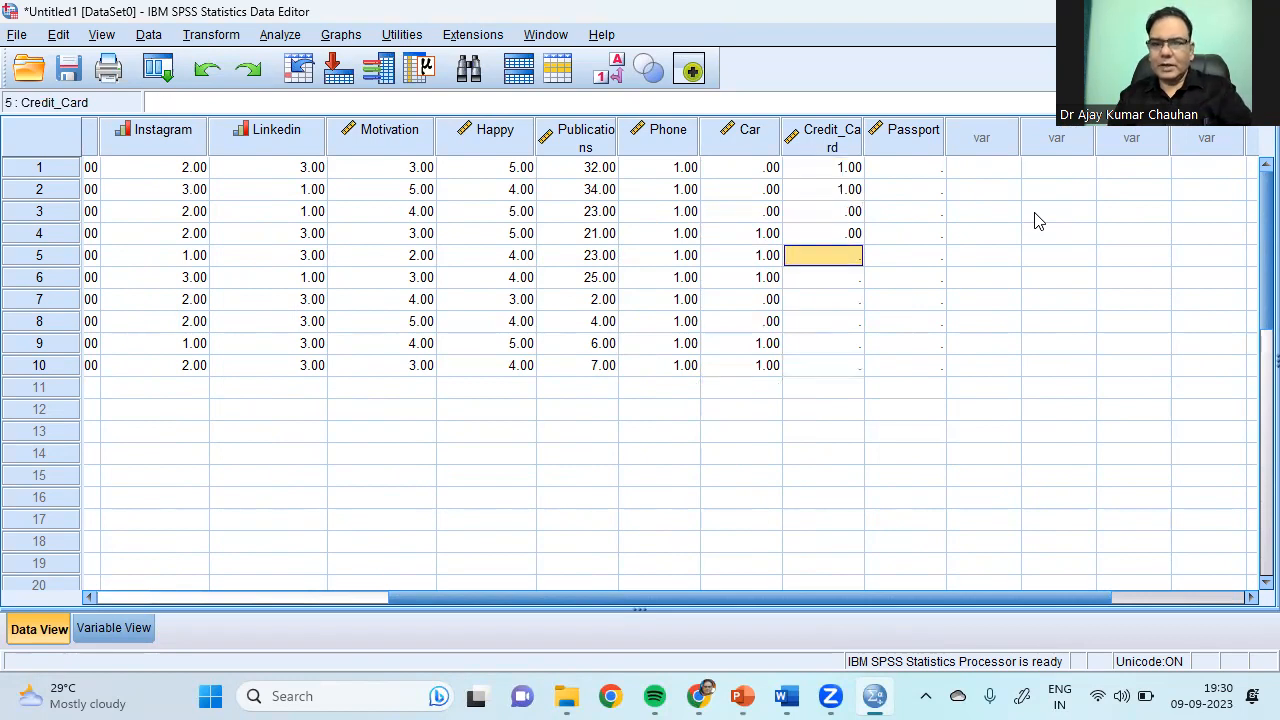
{"action": "type", "text": "1"}
{"action": "key", "text": "Return"}
{"action": "type", "text": "1"}
{"action": "key", "text": "Return"}
{"action": "type", "text": "1"}
{"action": "key", "text": "Return"}
{"action": "type", "text": "1"}
{"action": "key", "text": "Return"}
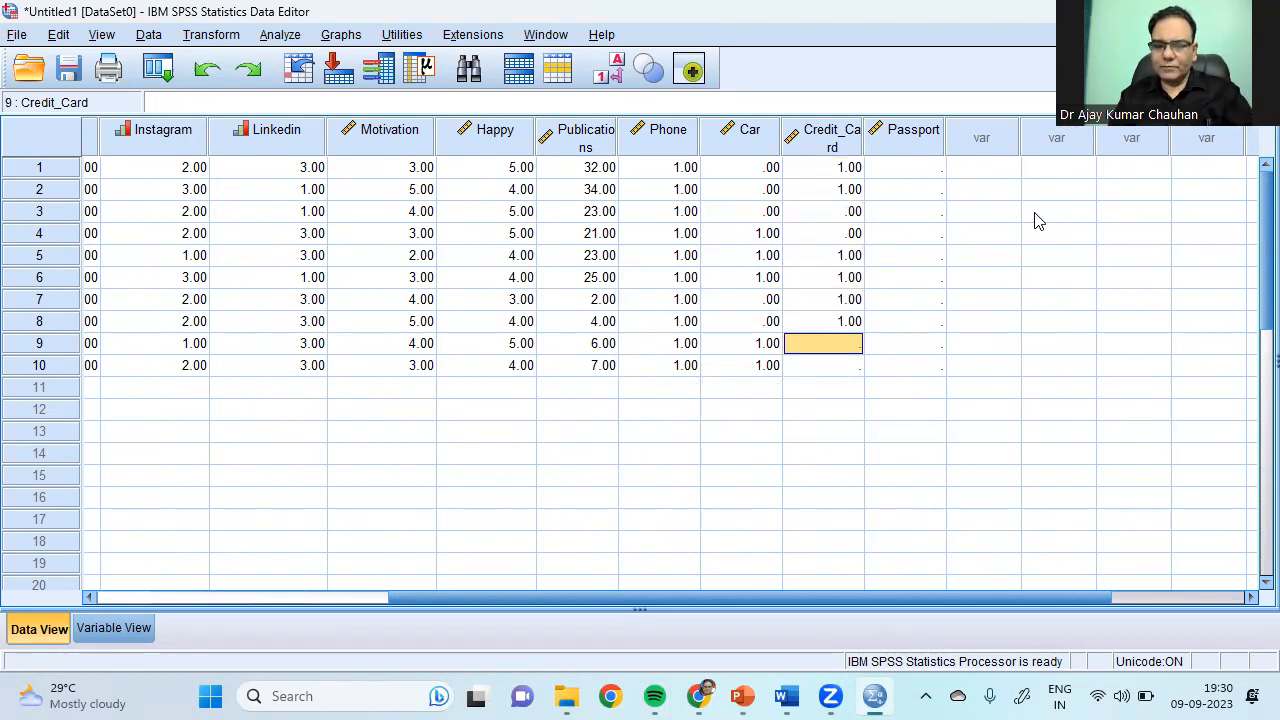
{"action": "type", "text": "0"}
{"action": "key", "text": "Return"}
{"action": "type", "text": "1"}
Step: Enter Passport answers 1, 1, 1, 0, 0, 0, 1, 1, 1, 0 down the column
{"action": "key", "text": "Tab"}
{"action": "key", "text": "Up"}
{"action": "key", "text": "Up"}
{"action": "key", "text": "Up"}
{"action": "key", "text": "Up"}
{"action": "key", "text": "Up"}
{"action": "key", "text": "Up"}
{"action": "key", "text": "Up"}
{"action": "key", "text": "Up"}
{"action": "key", "text": "Up"}
{"action": "type", "text": "1 1 1 0 0 0 "}
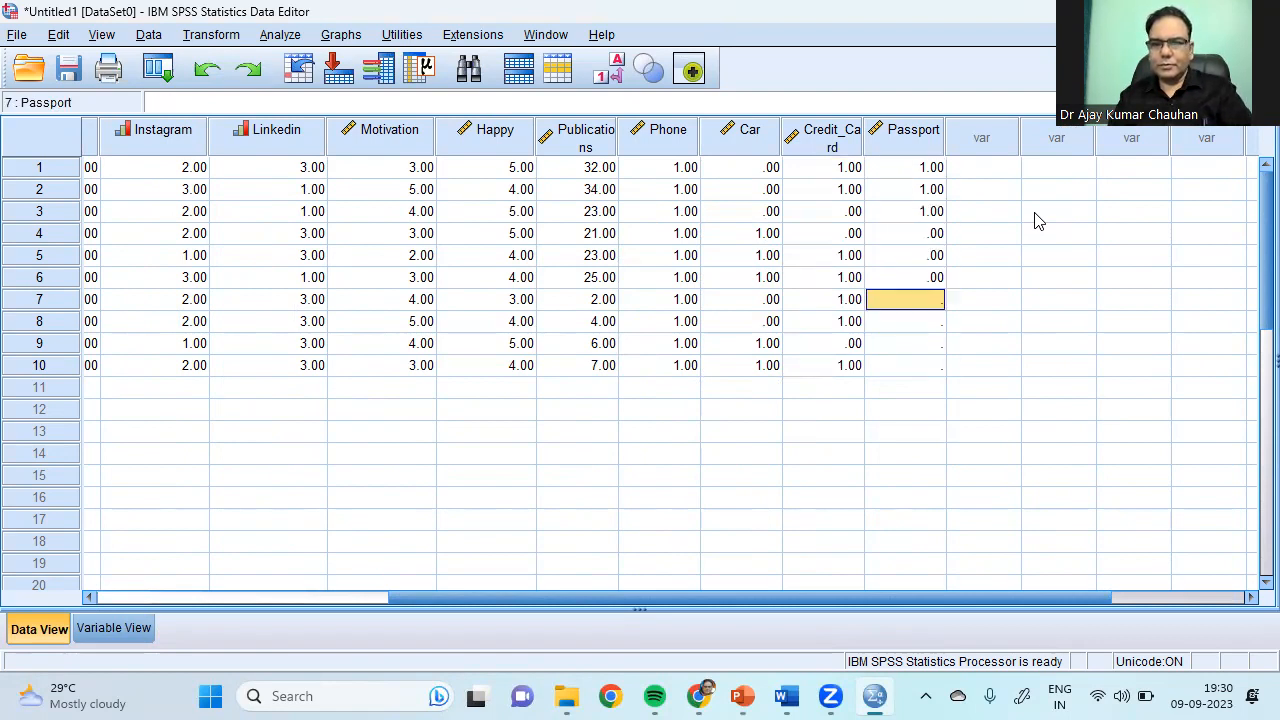
{"action": "type", "text": "1 1 1 0"}
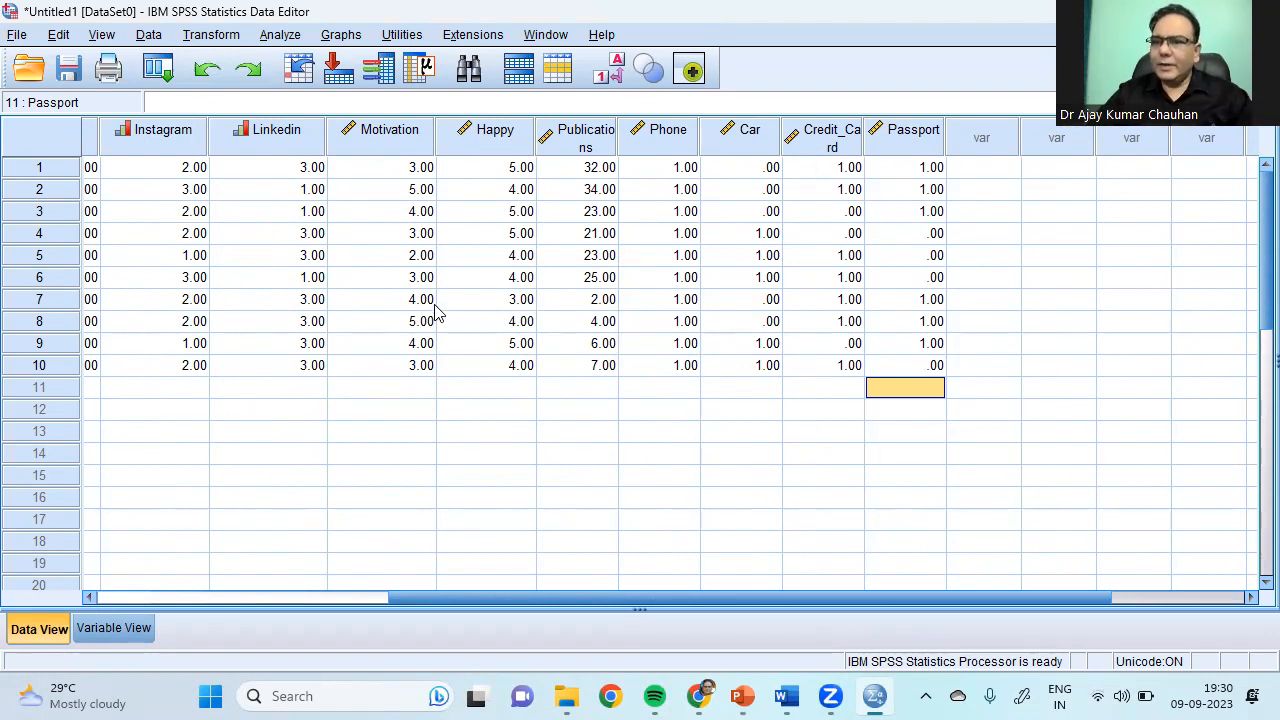
{"action": "left_click_drag", "start_coordinate": [506, 597], "coordinate": [137, 643]}
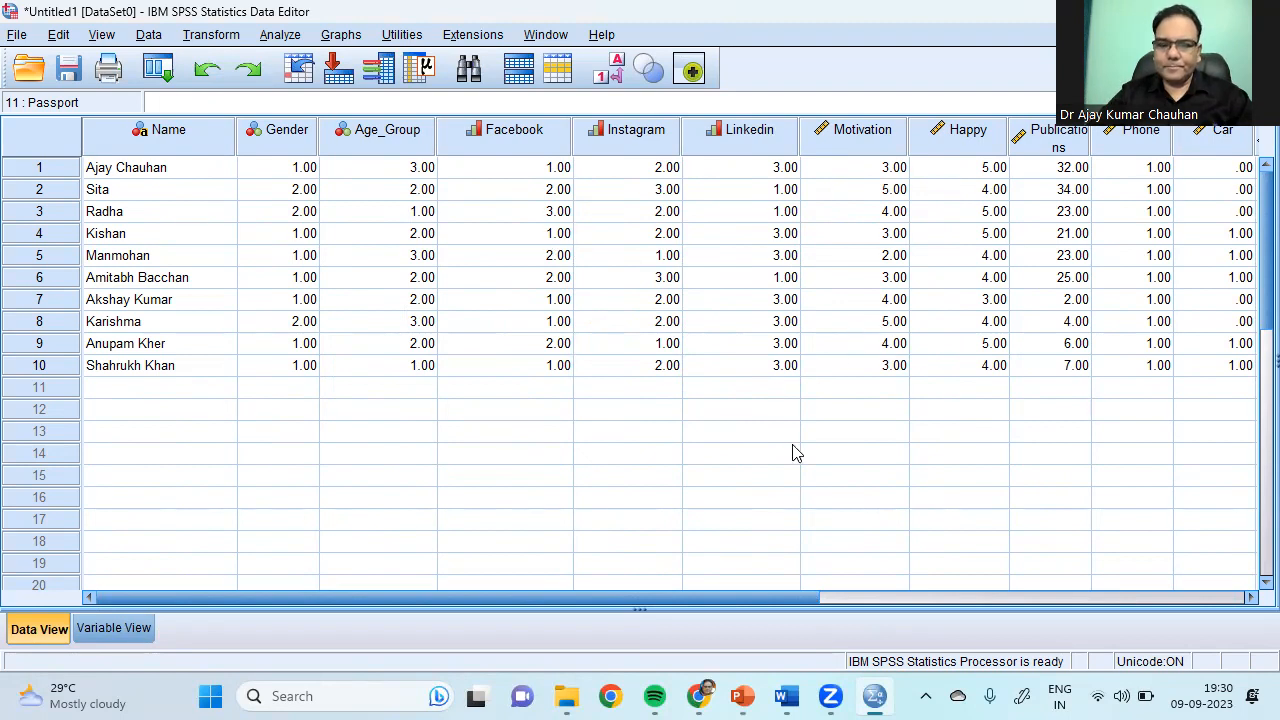
Step: Open the Raw Google Form data workbook in Excel from the Day 1 folder window
{"action": "left_click", "coordinate": [566, 697]}
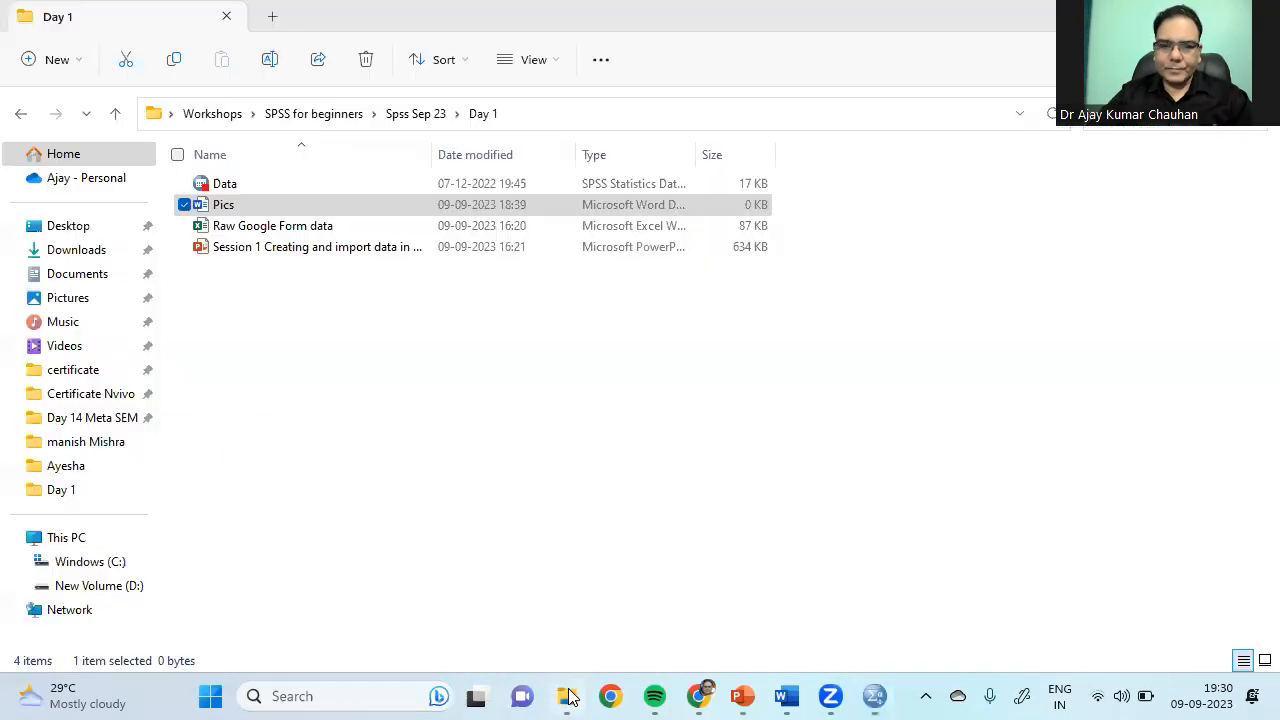
{"action": "double_click", "coordinate": [297, 228]}
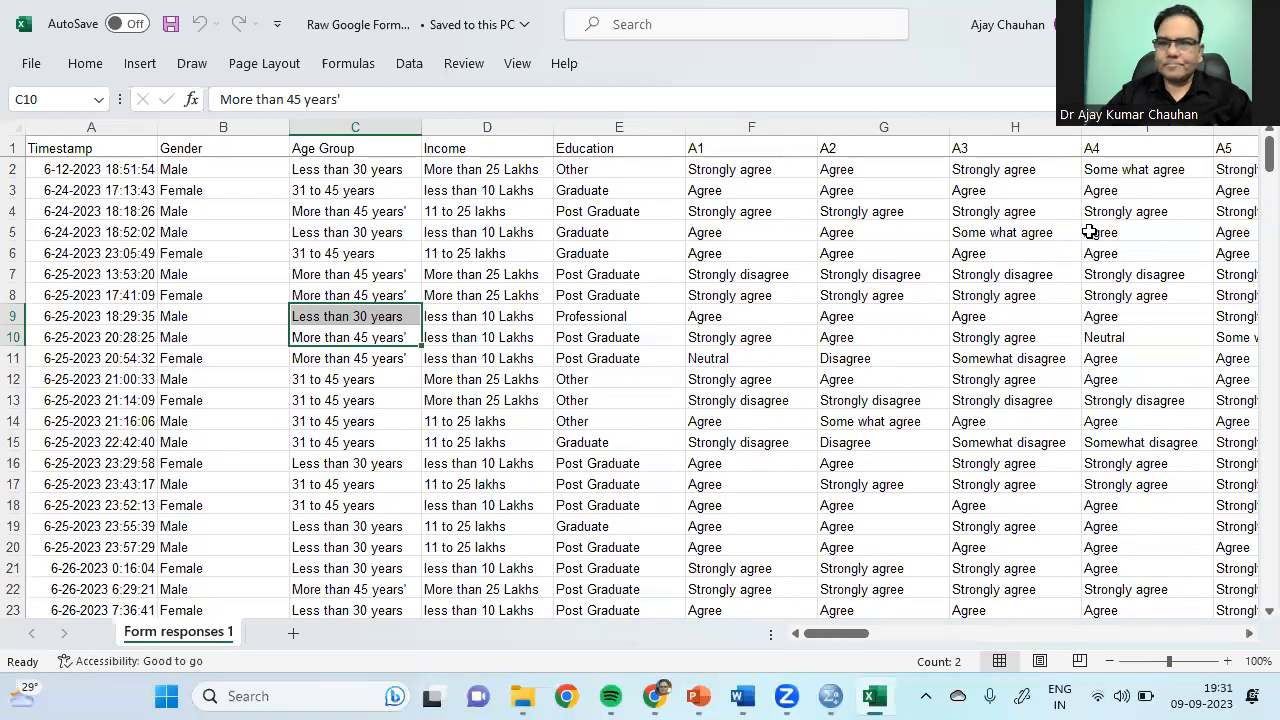
Step: Switch from the Excel survey workbook back to the SPSS Data Editor's ten-case dataset
{"action": "mouse_move", "coordinate": [1268, 158]}
{"action": "left_mouse_down"}
{"action": "mouse_move", "coordinate": [1250, 155]}
{"action": "mouse_move", "coordinate": [1250, 615]}
{"action": "mouse_move", "coordinate": [1250, 172]}
{"action": "left_mouse_up"}
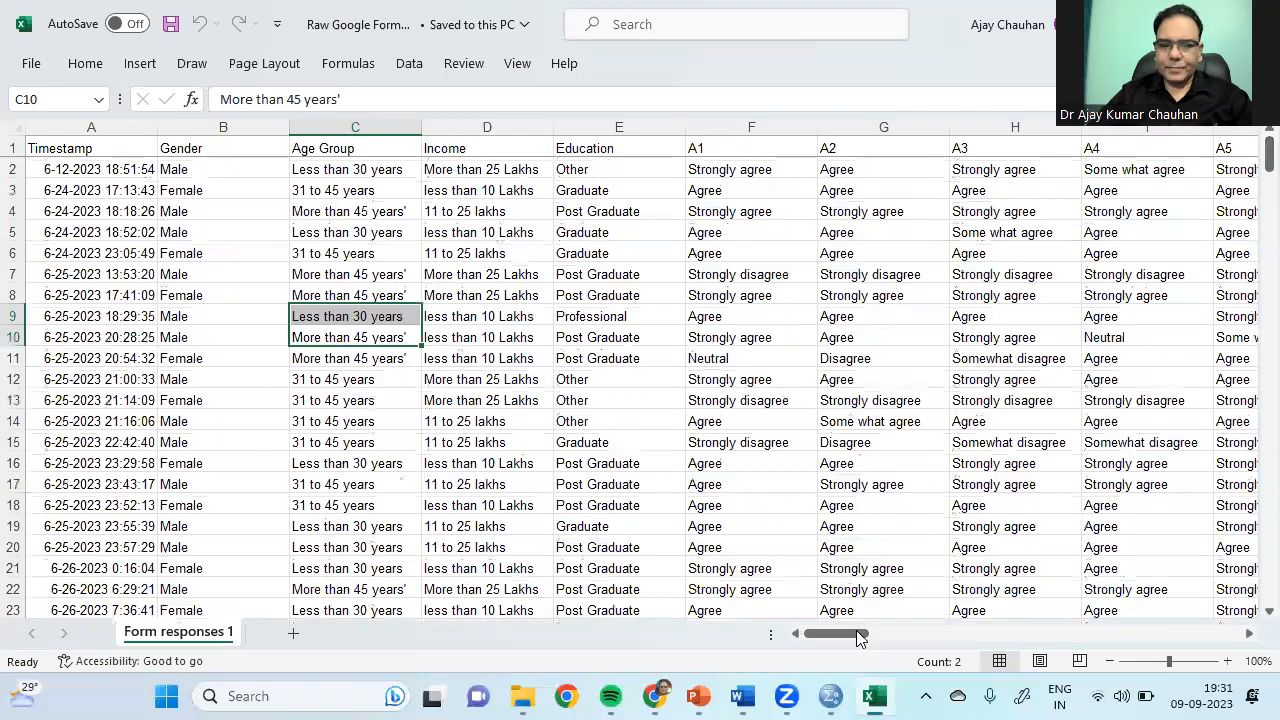
{"action": "mouse_move", "coordinate": [860, 638]}
{"action": "left_mouse_down"}
{"action": "mouse_move", "coordinate": [1243, 637]}
{"action": "mouse_move", "coordinate": [850, 636]}
{"action": "left_mouse_up"}
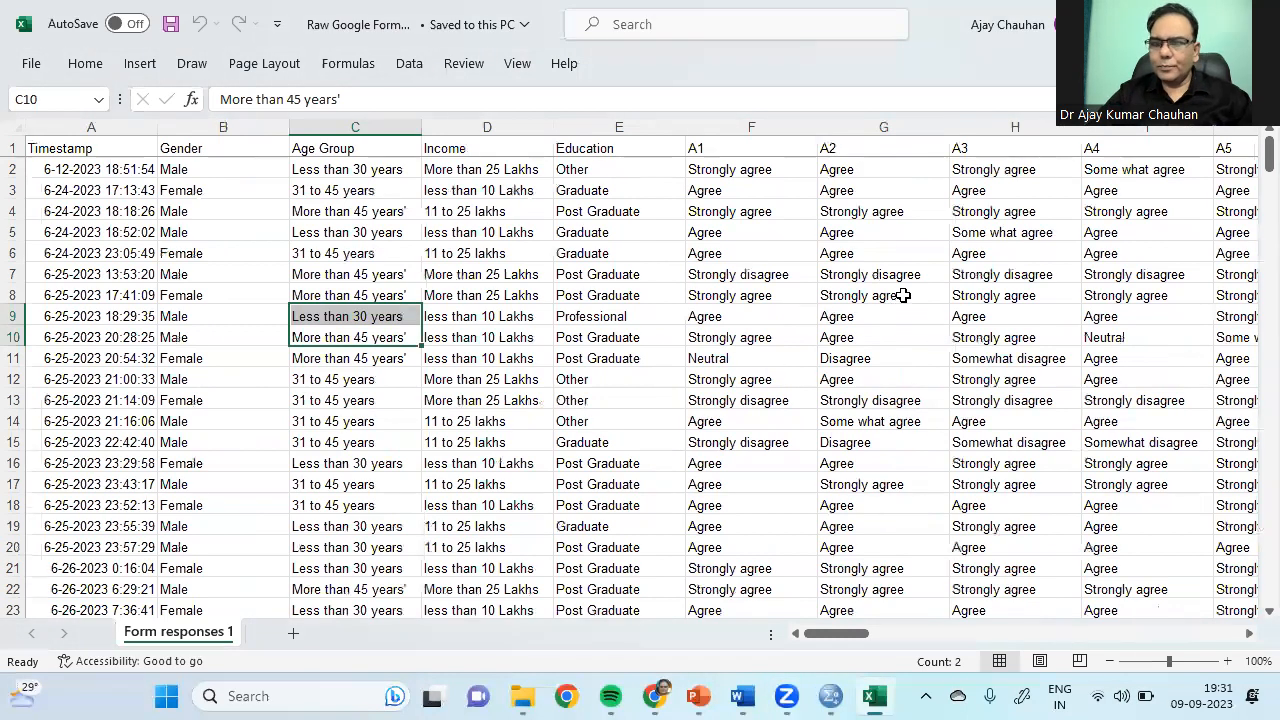
{"action": "left_click", "coordinate": [829, 696]}
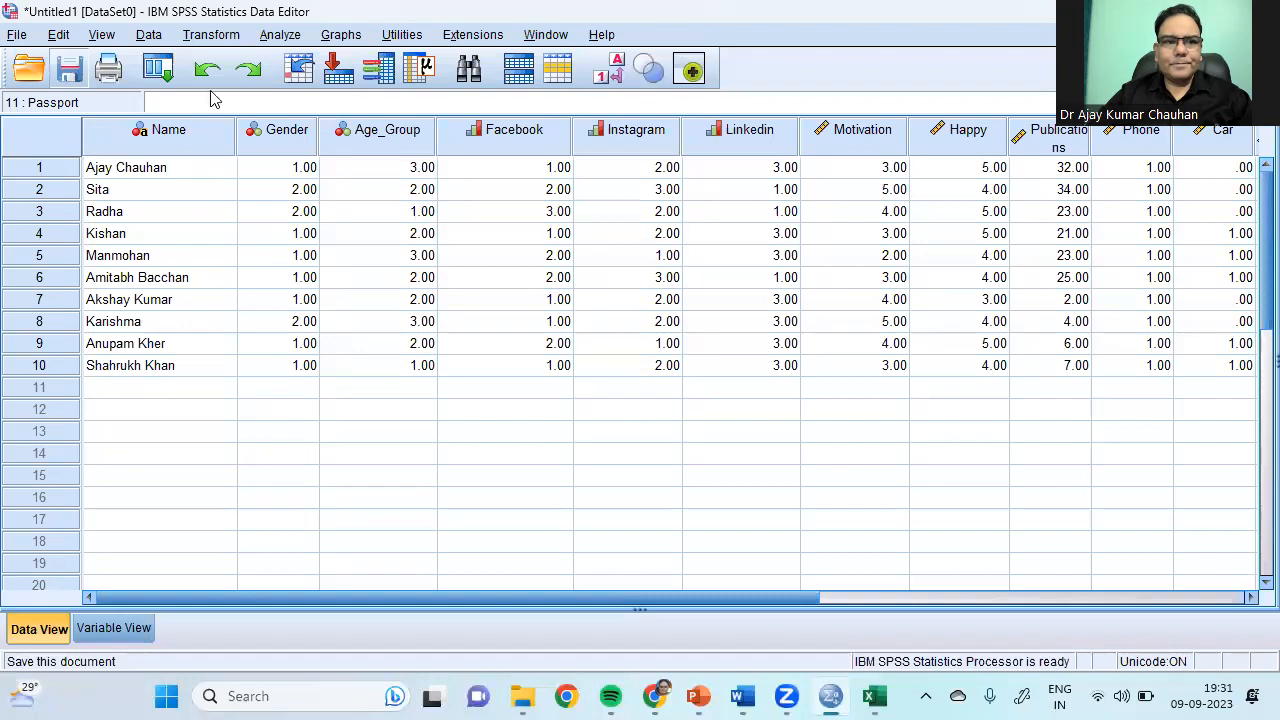
Step: Cancel the Save Data As dialog and return to the Excel survey workbook
{"action": "key", "text": "ctrl+s"}
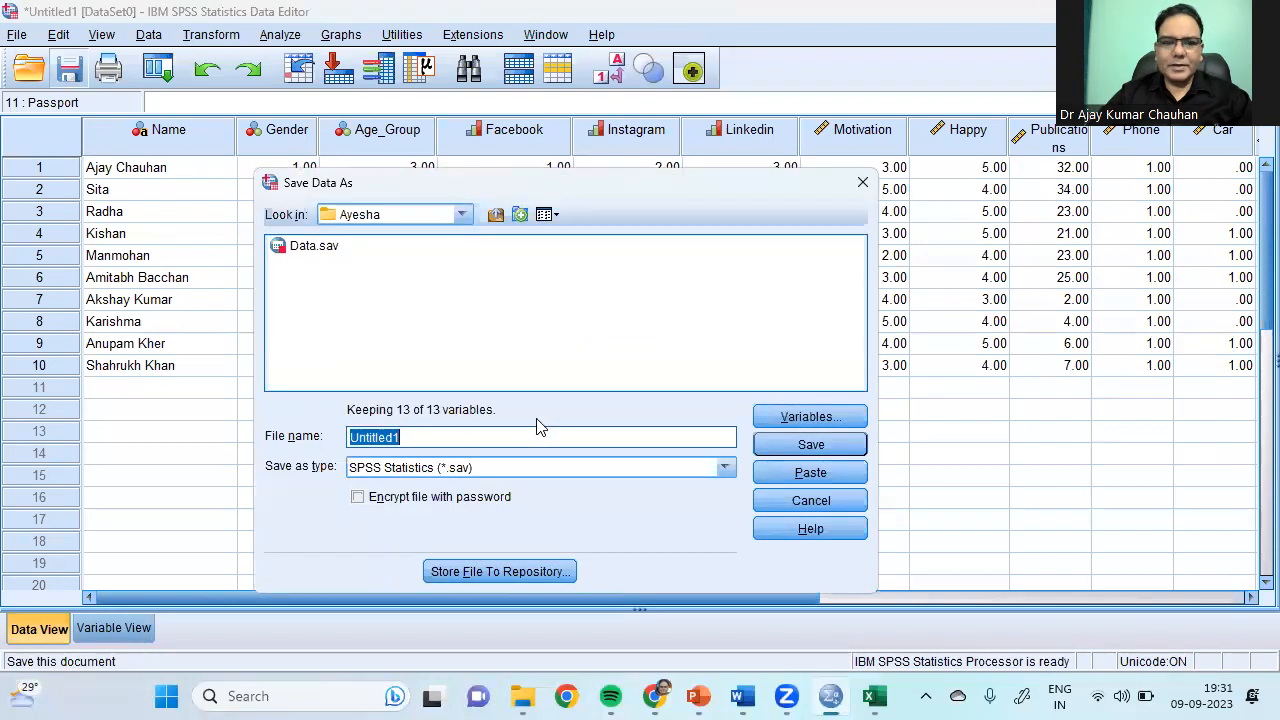
{"action": "left_click", "coordinate": [861, 183]}
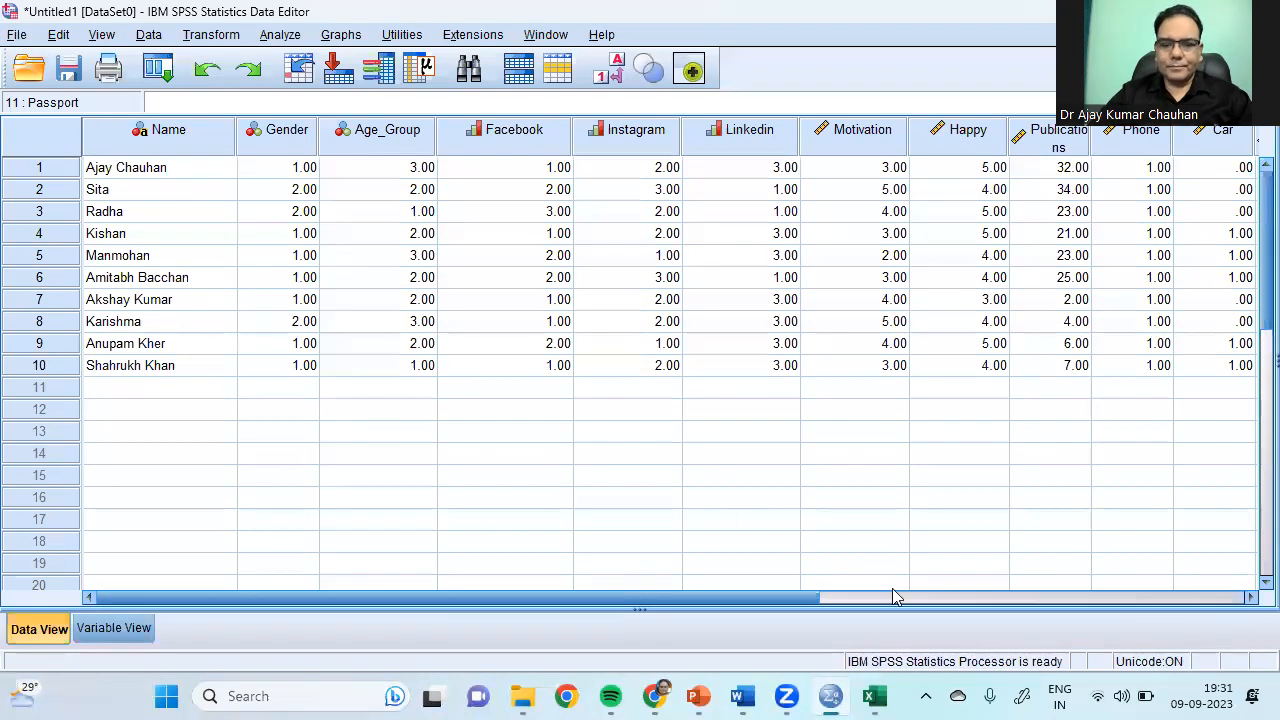
{"action": "left_click", "coordinate": [873, 696]}
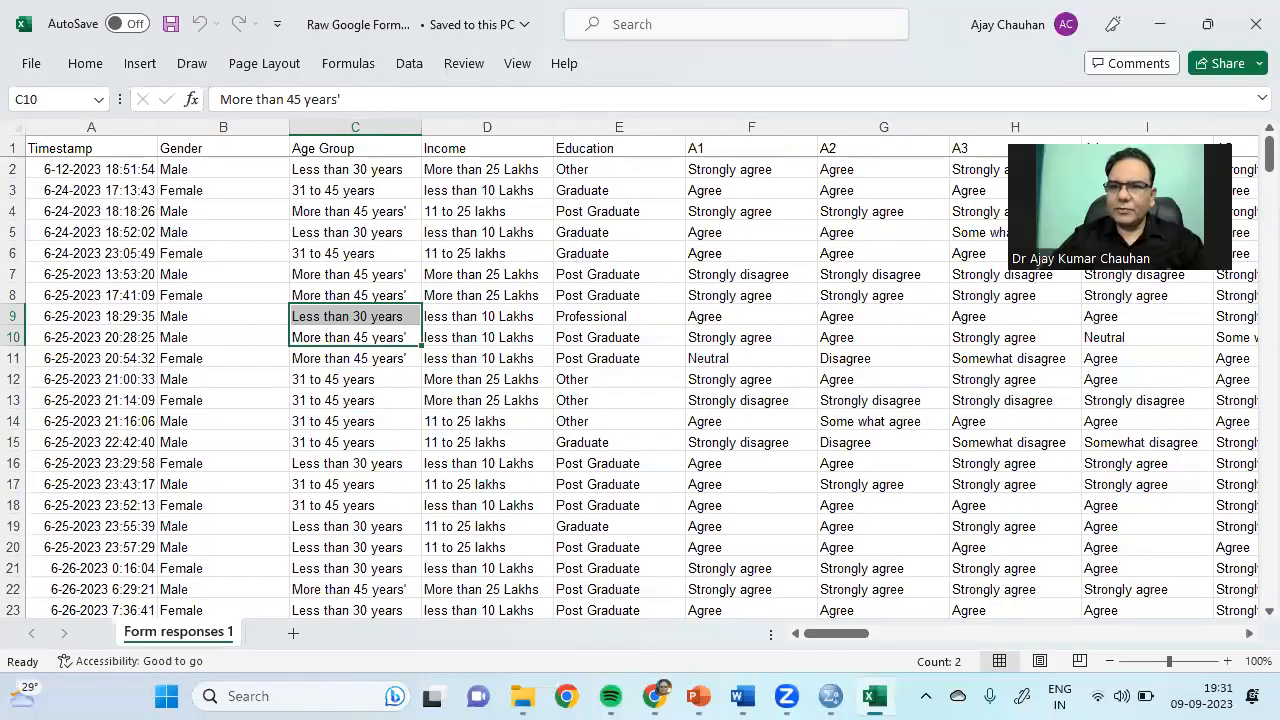
Step: Close the Raw Google Form data workbook in Excel
{"action": "left_click", "coordinate": [1258, 25]}
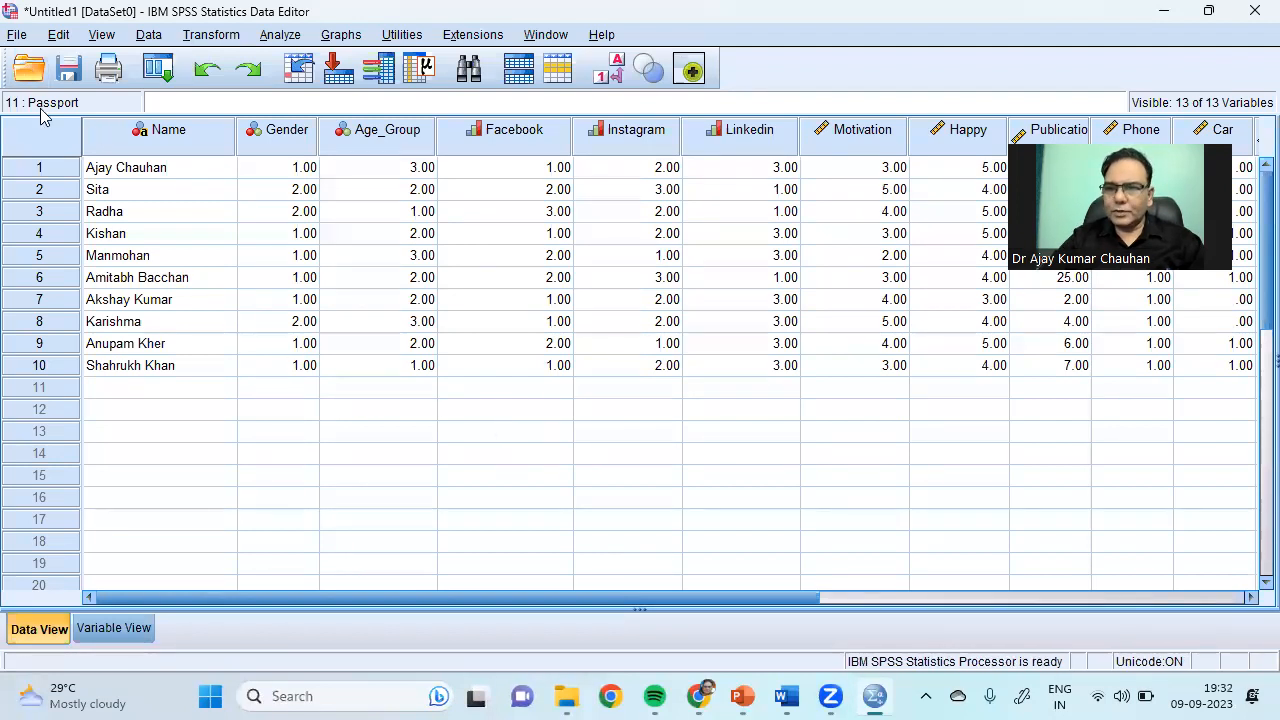
Step: Start an Excel data import and browse to Desktop > Workshops > SPSS for beginners
{"action": "left_click", "coordinate": [16, 36]}
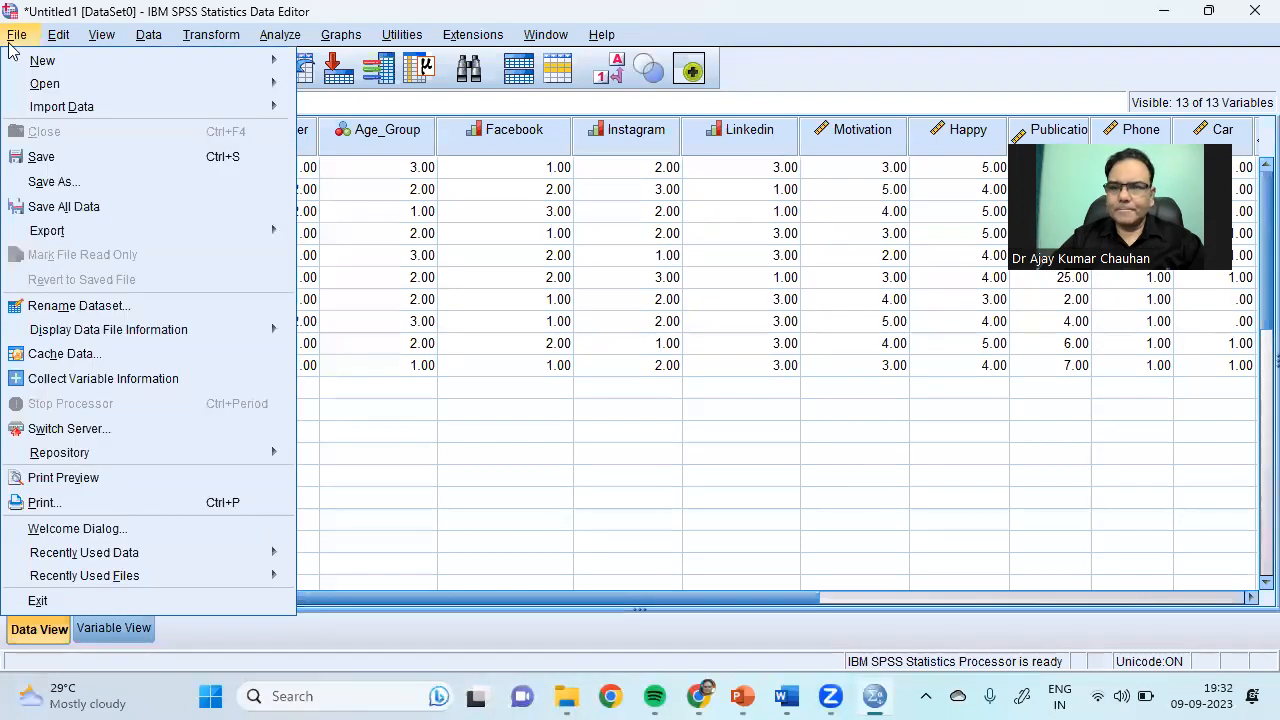
{"action": "mouse_move", "coordinate": [258, 112]}
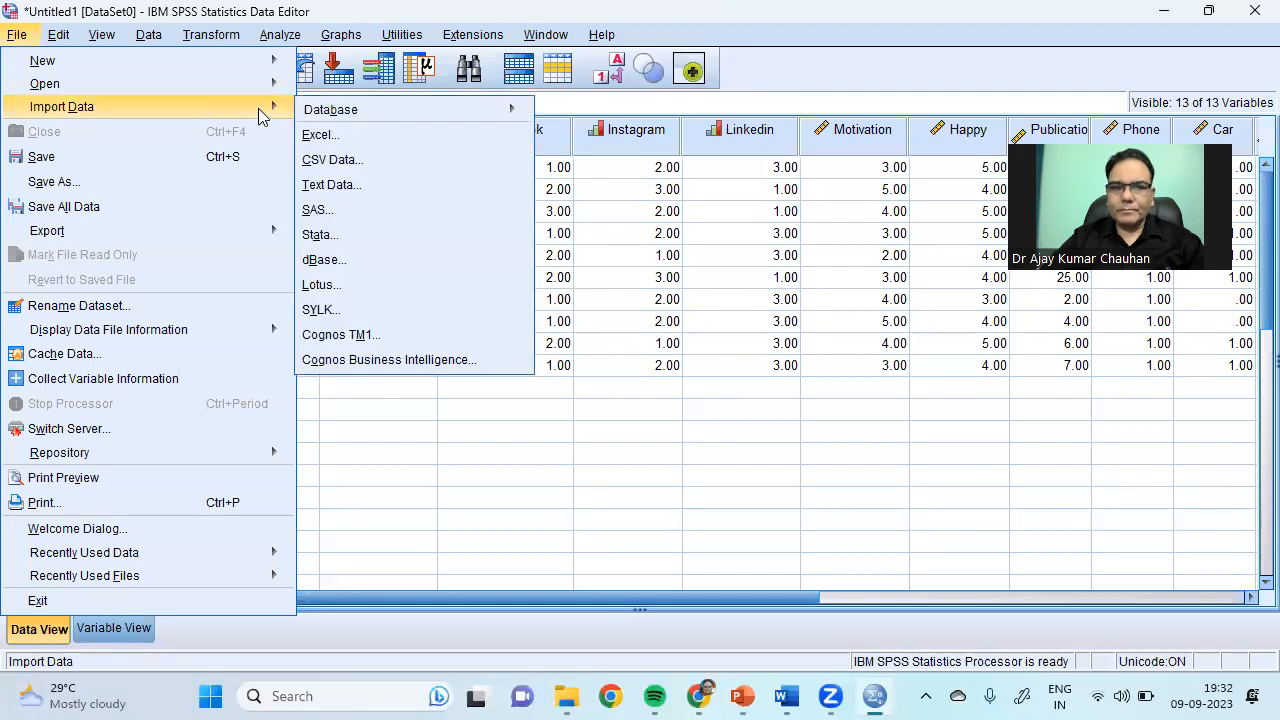
{"action": "left_click", "coordinate": [342, 136]}
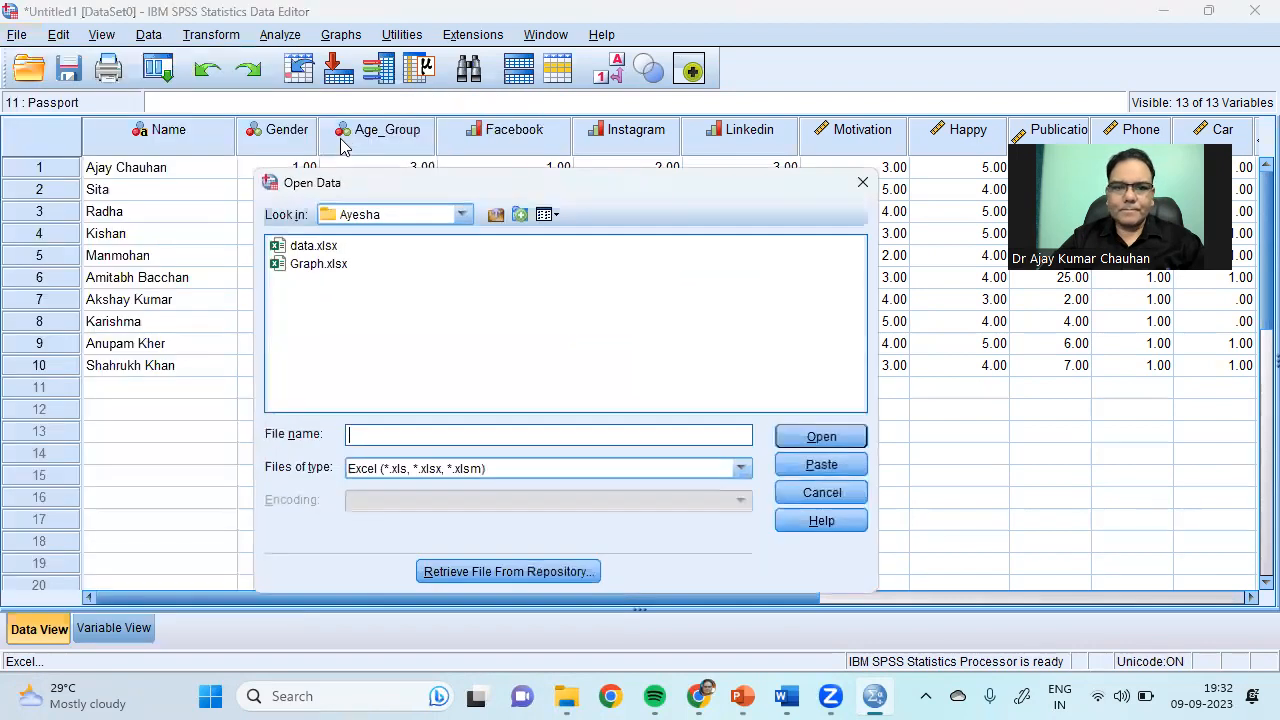
{"action": "left_click", "coordinate": [494, 216]}
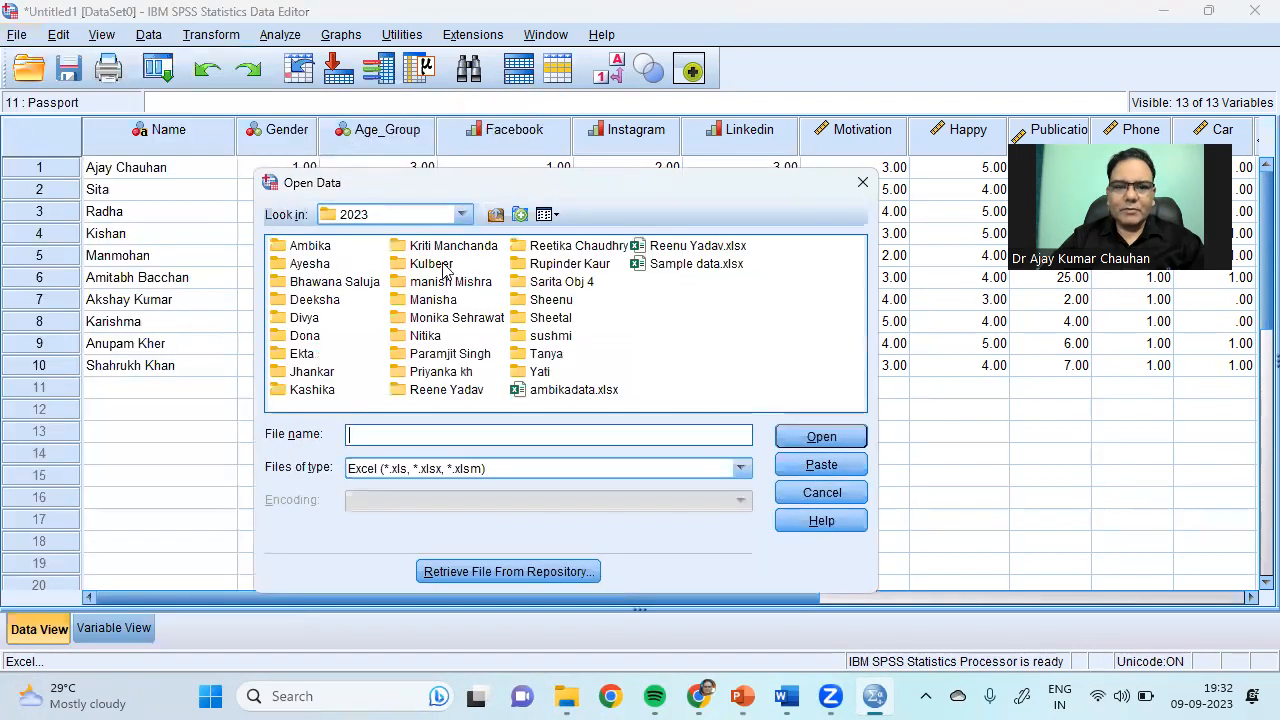
{"action": "left_click", "coordinate": [494, 216]}
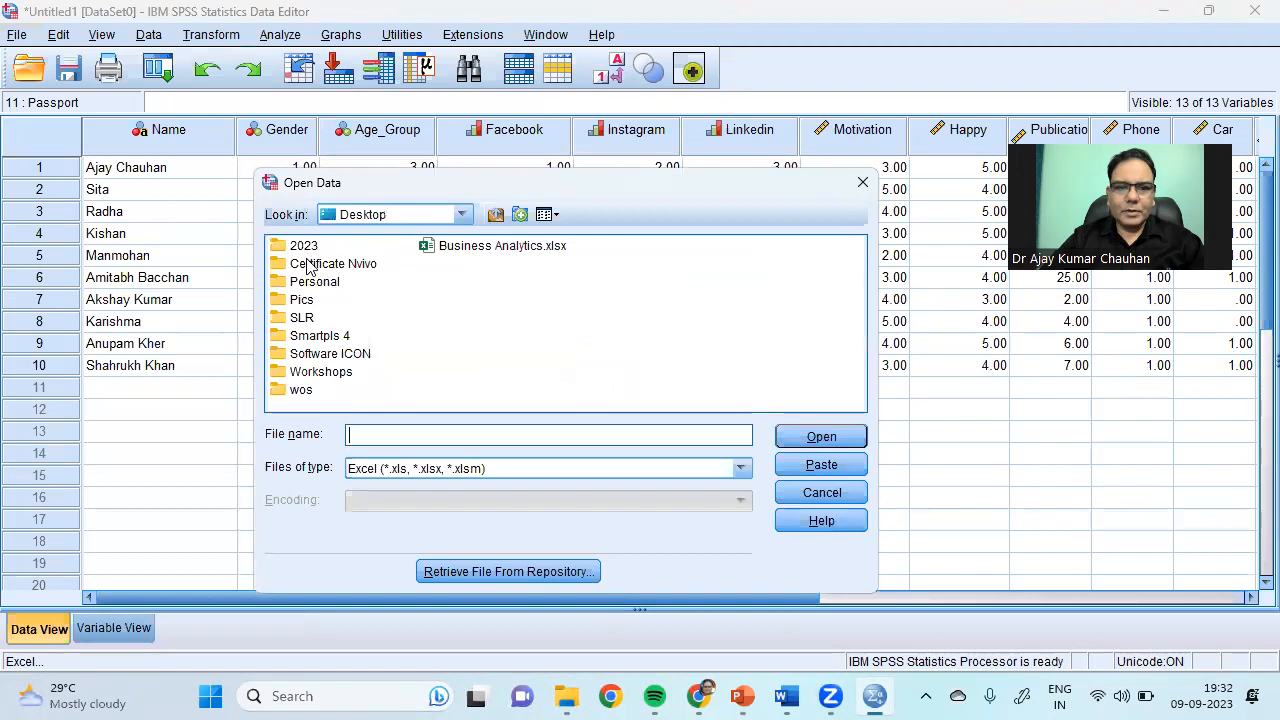
{"action": "left_click", "coordinate": [322, 376]}
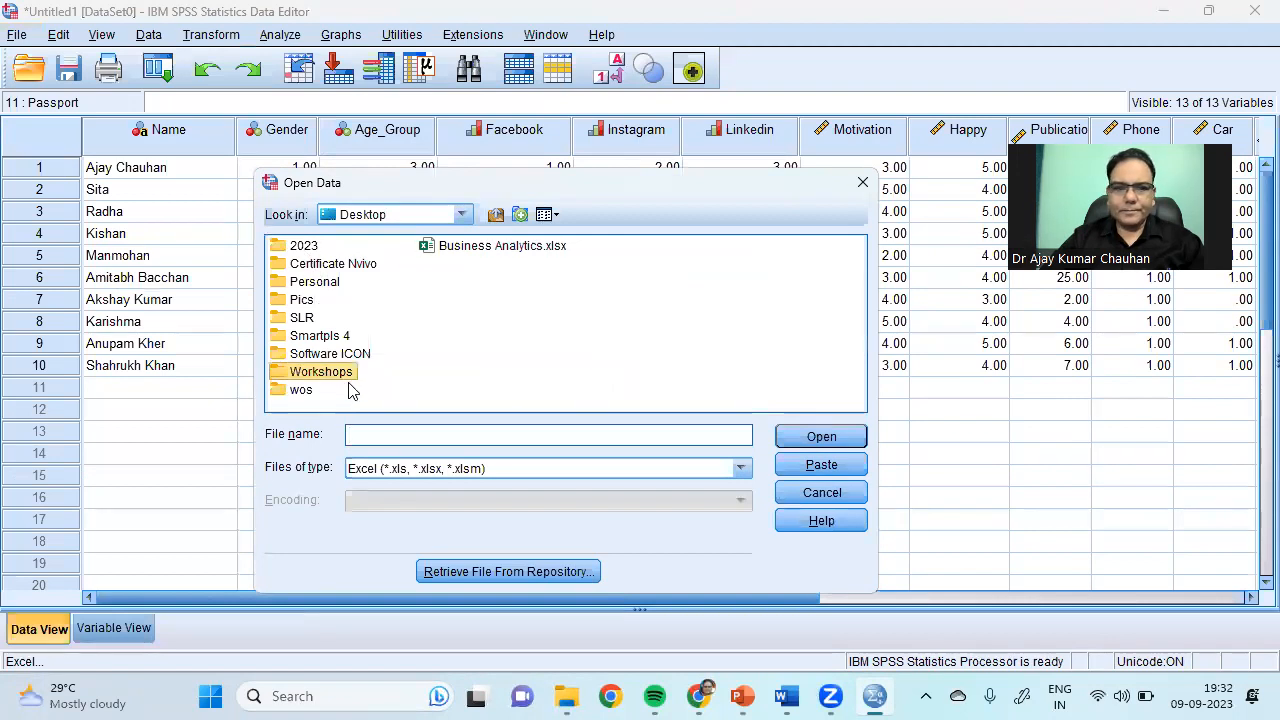
{"action": "double_click", "coordinate": [338, 376]}
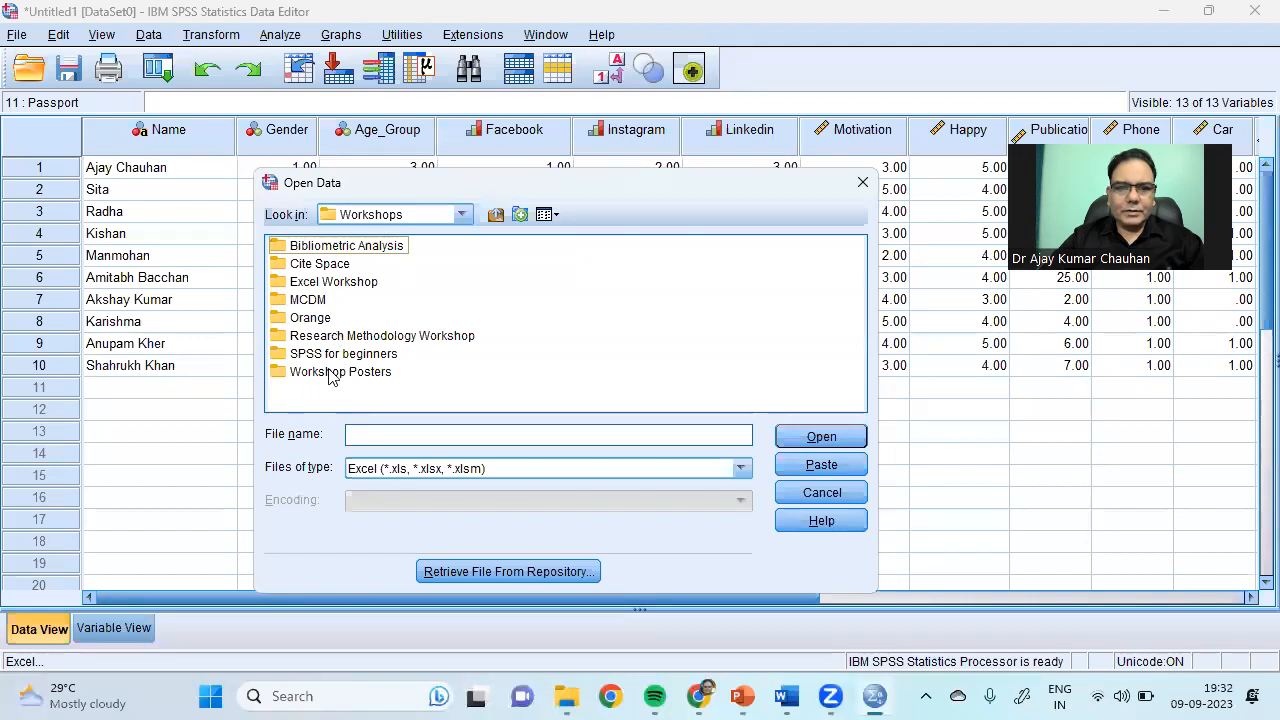
{"action": "double_click", "coordinate": [335, 354]}
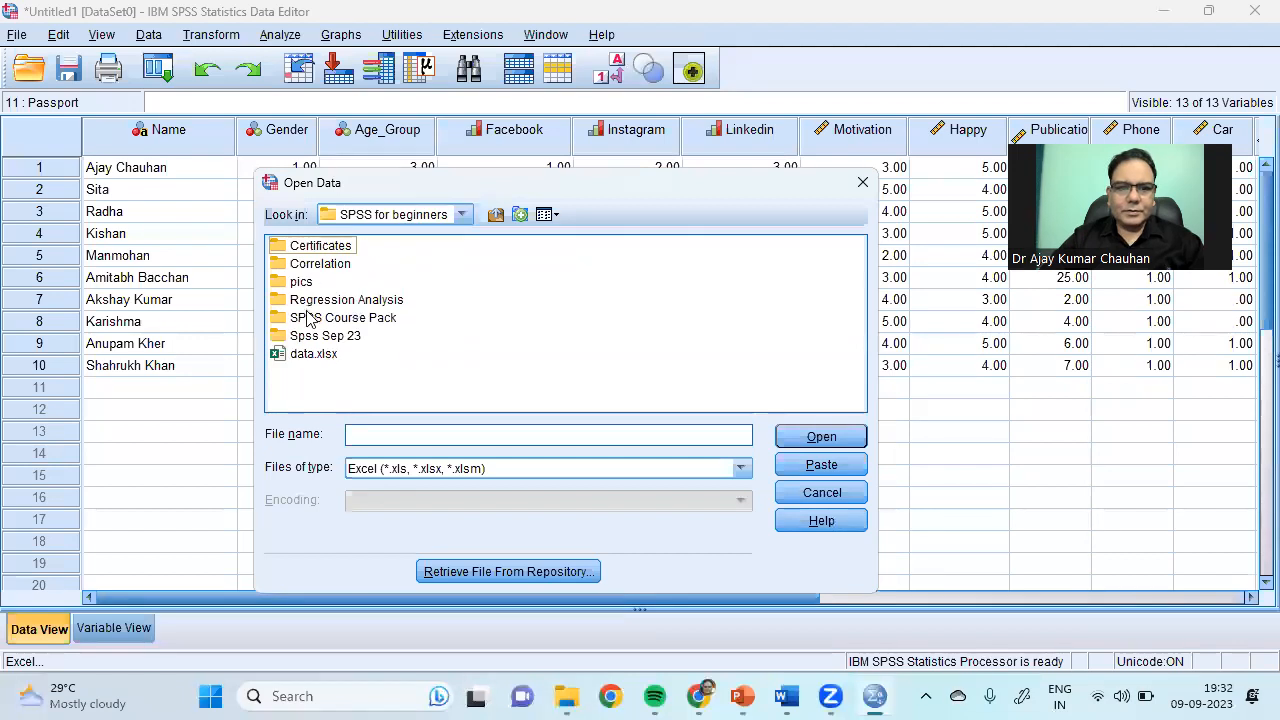
Step: Import Raw Google Form data.xlsx's Form responses 1 sheet from Spss Sep 23 > Day 1
{"action": "left_click", "coordinate": [322, 338]}
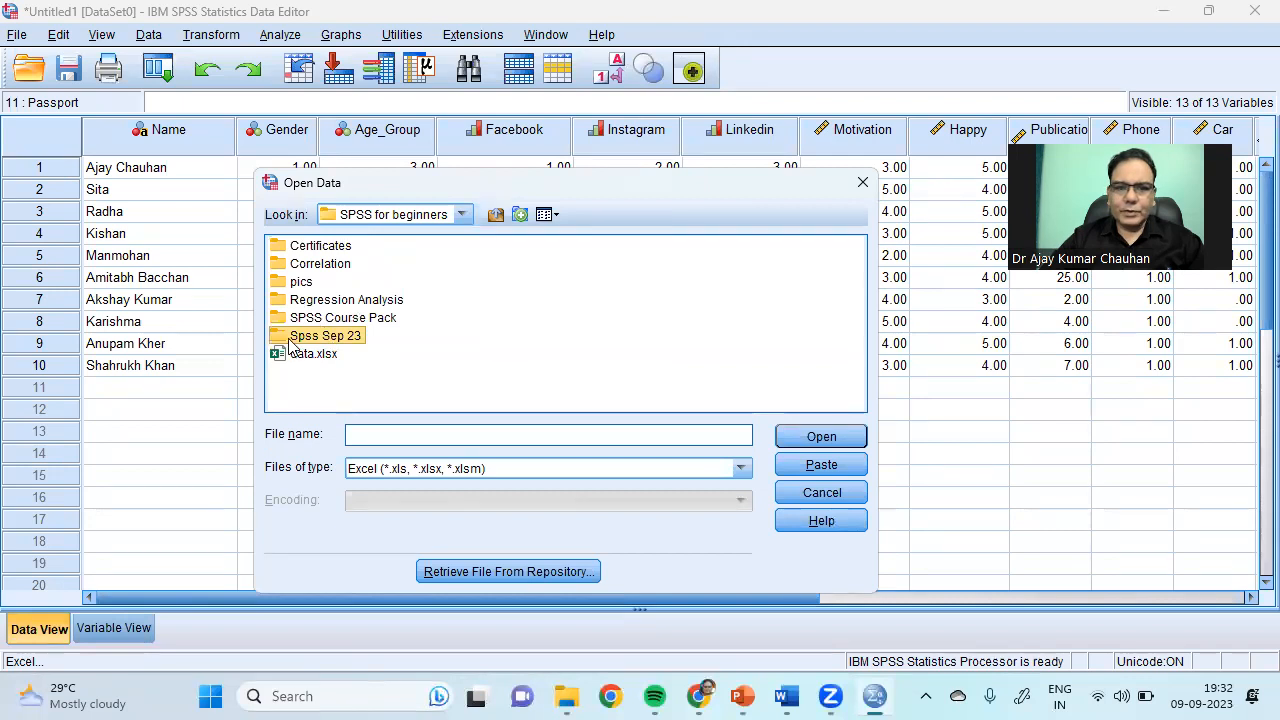
{"action": "double_click", "coordinate": [285, 338]}
{"action": "double_click", "coordinate": [305, 283]}
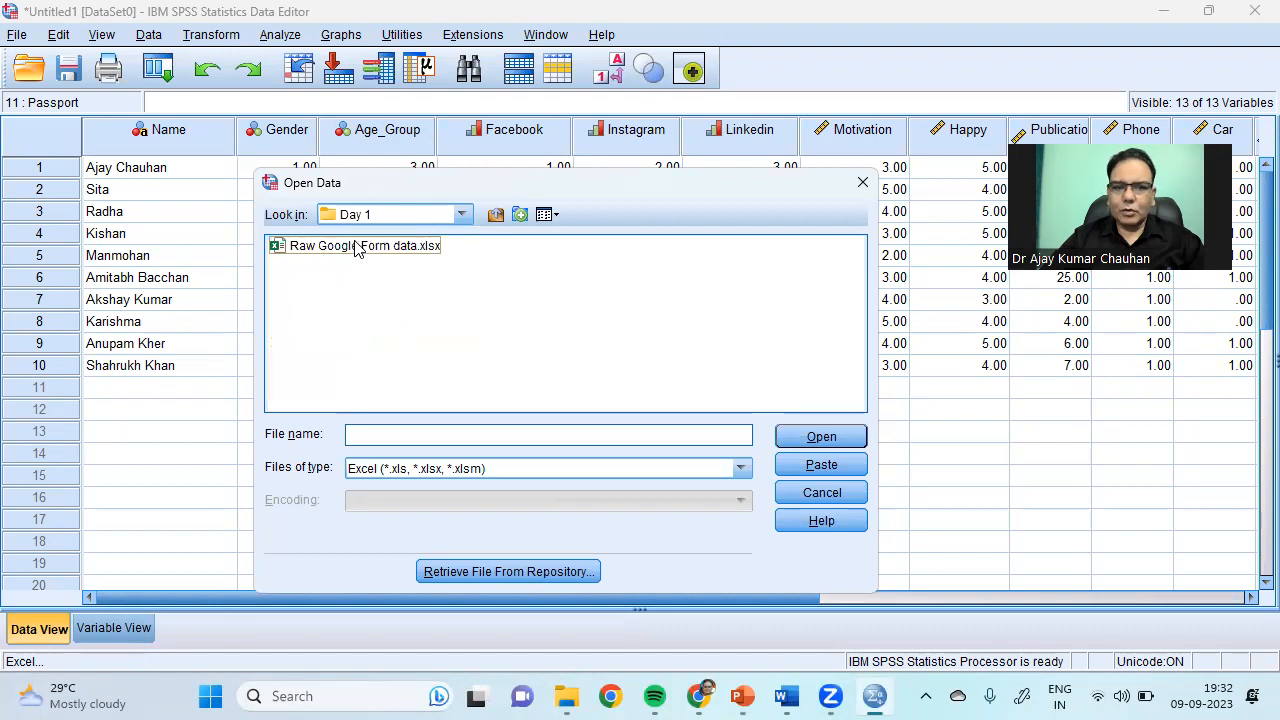
{"action": "left_click", "coordinate": [340, 248]}
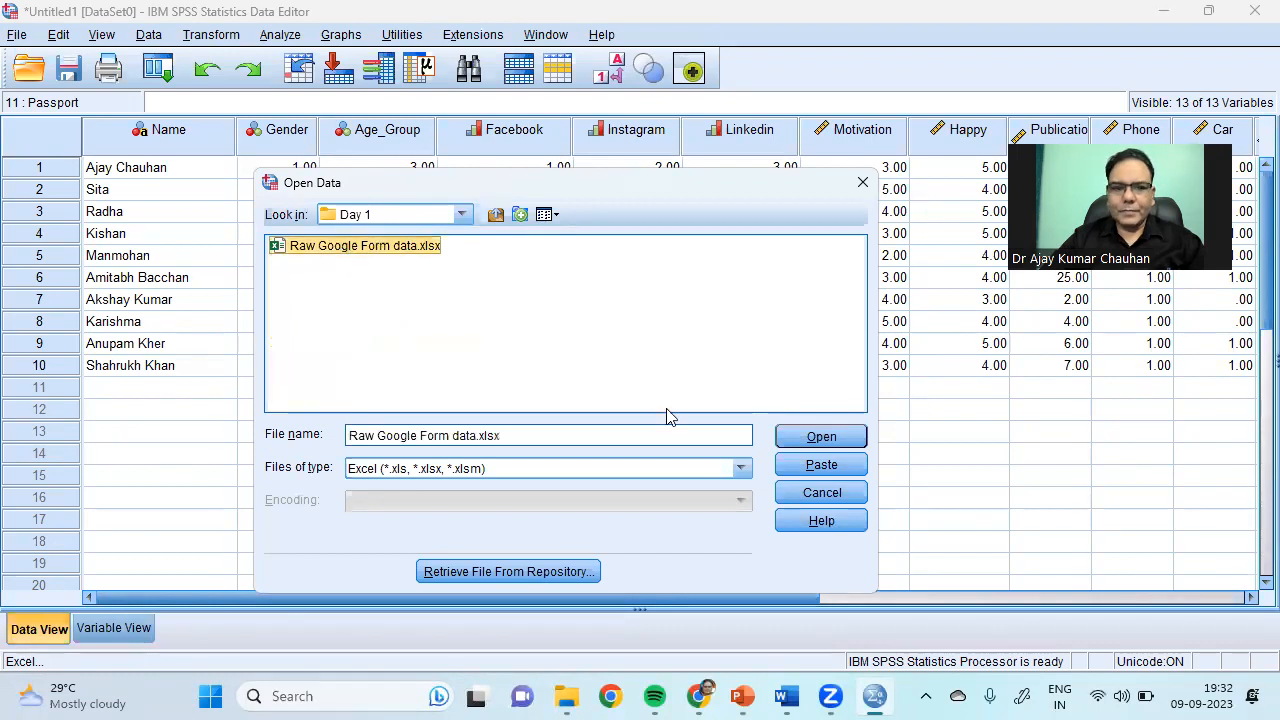
{"action": "left_click", "coordinate": [821, 436]}
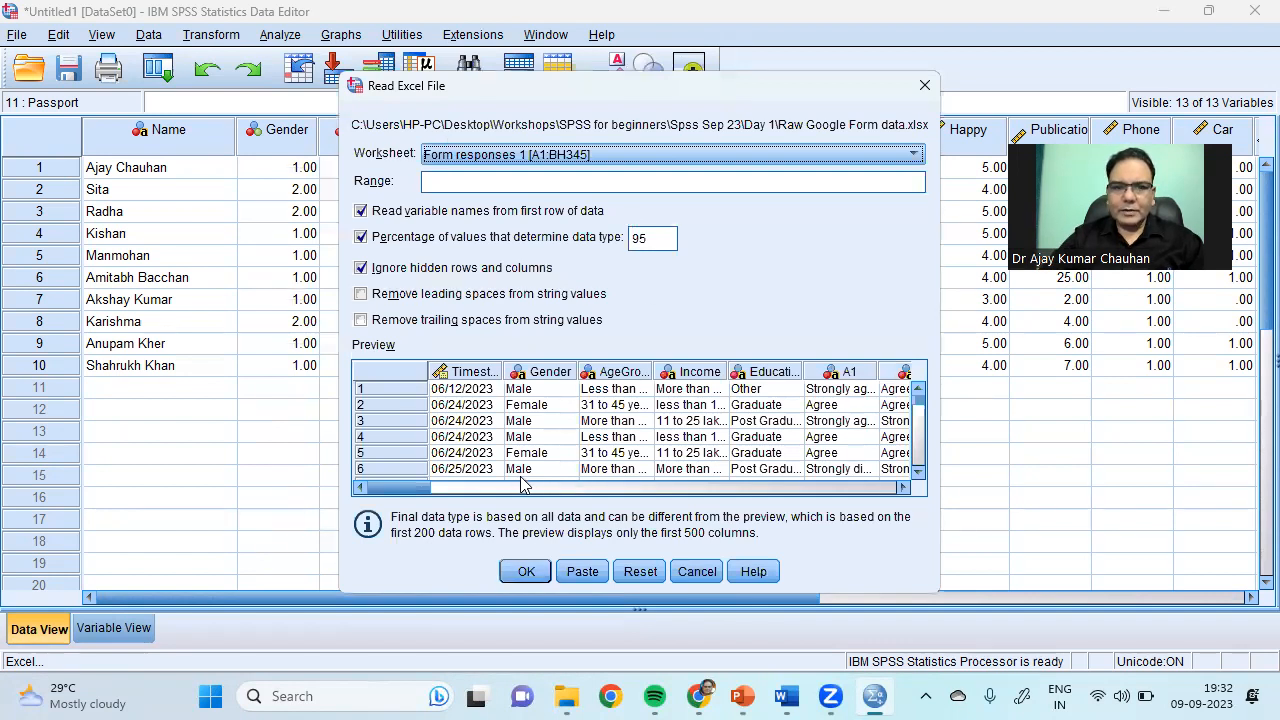
{"action": "left_click", "coordinate": [527, 573]}
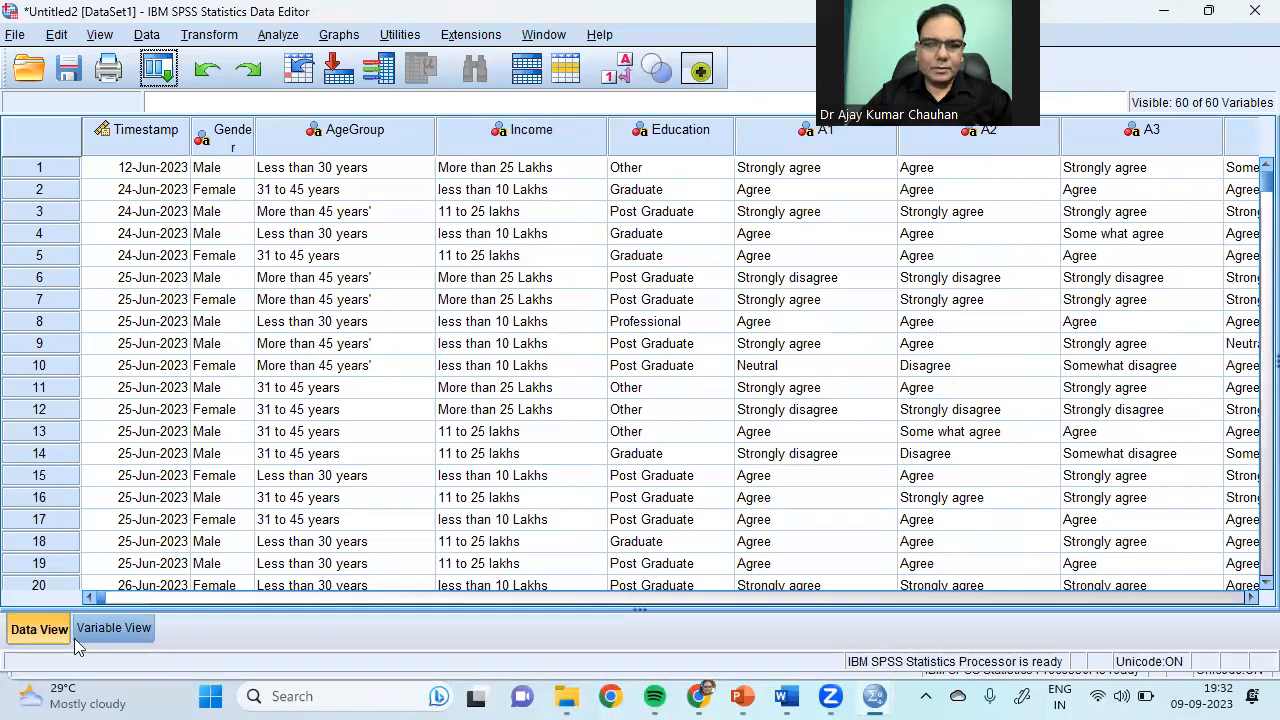
Step: Review the imported variables in Variable View, selecting H2, H3 and X1
{"action": "left_click", "coordinate": [100, 628]}
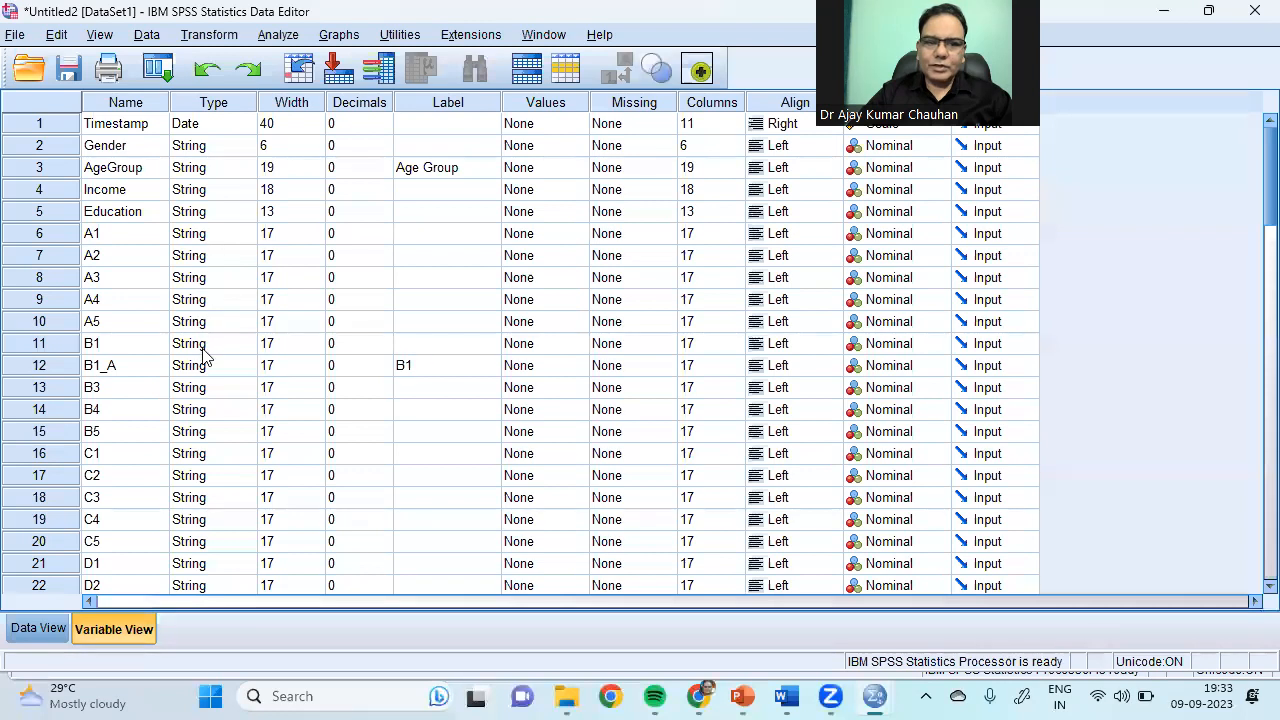
{"action": "scroll", "coordinate": [1249, 194], "scroll_direction": "down", "scroll_amount": 11}
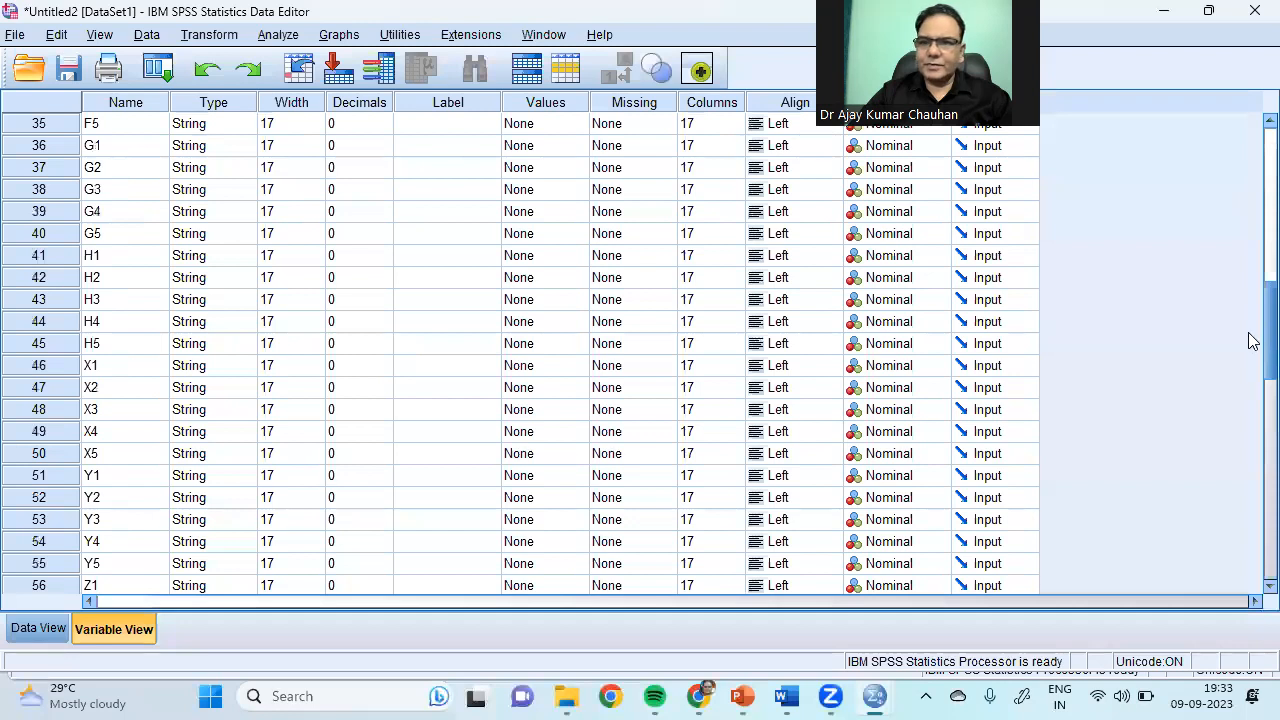
{"action": "scroll", "coordinate": [1250, 400], "scroll_direction": "down", "scroll_amount": 8}
{"action": "scroll", "coordinate": [1250, 400], "scroll_direction": "up", "scroll_amount": 7}
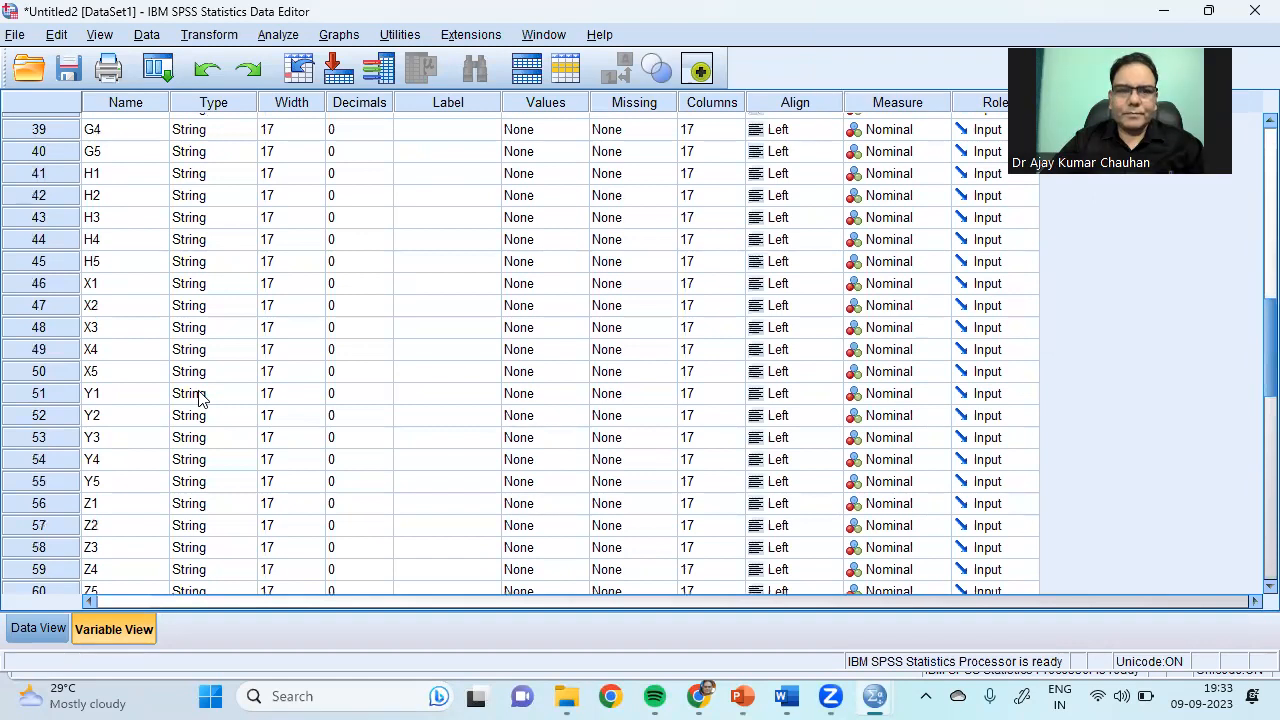
{"action": "left_click", "coordinate": [104, 200]}
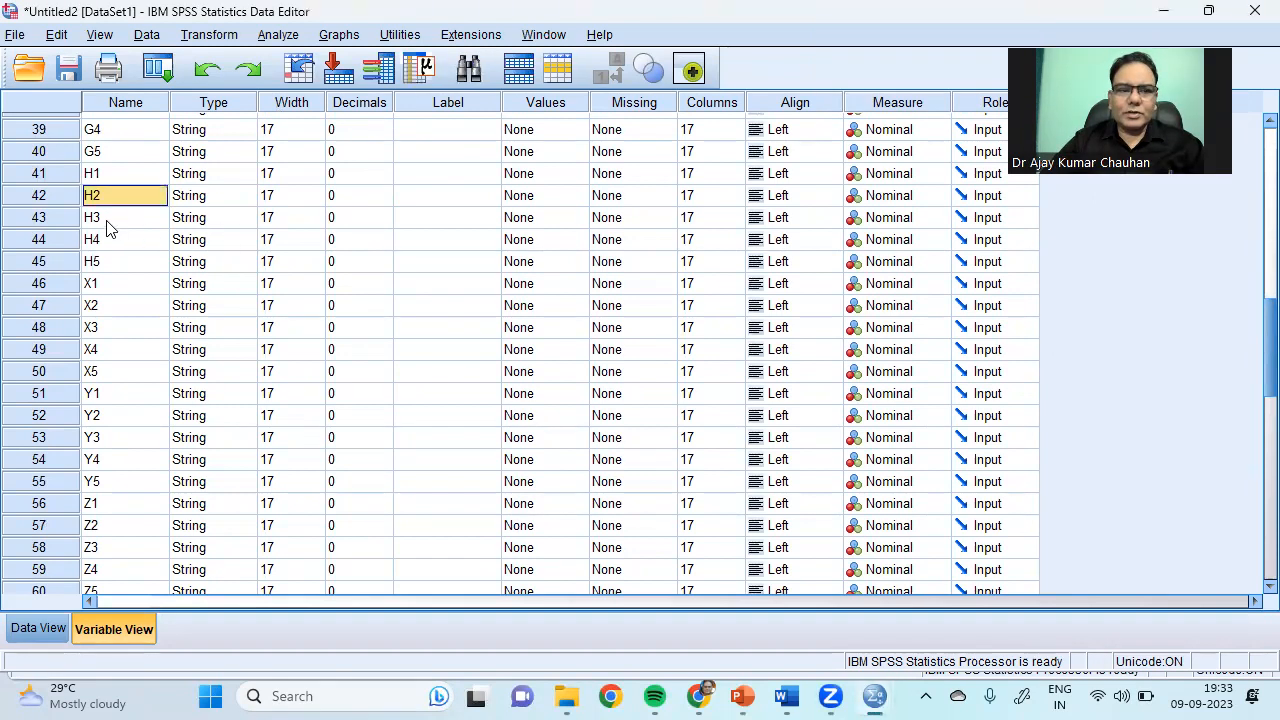
{"action": "left_click", "coordinate": [105, 218]}
{"action": "left_click", "coordinate": [108, 284]}
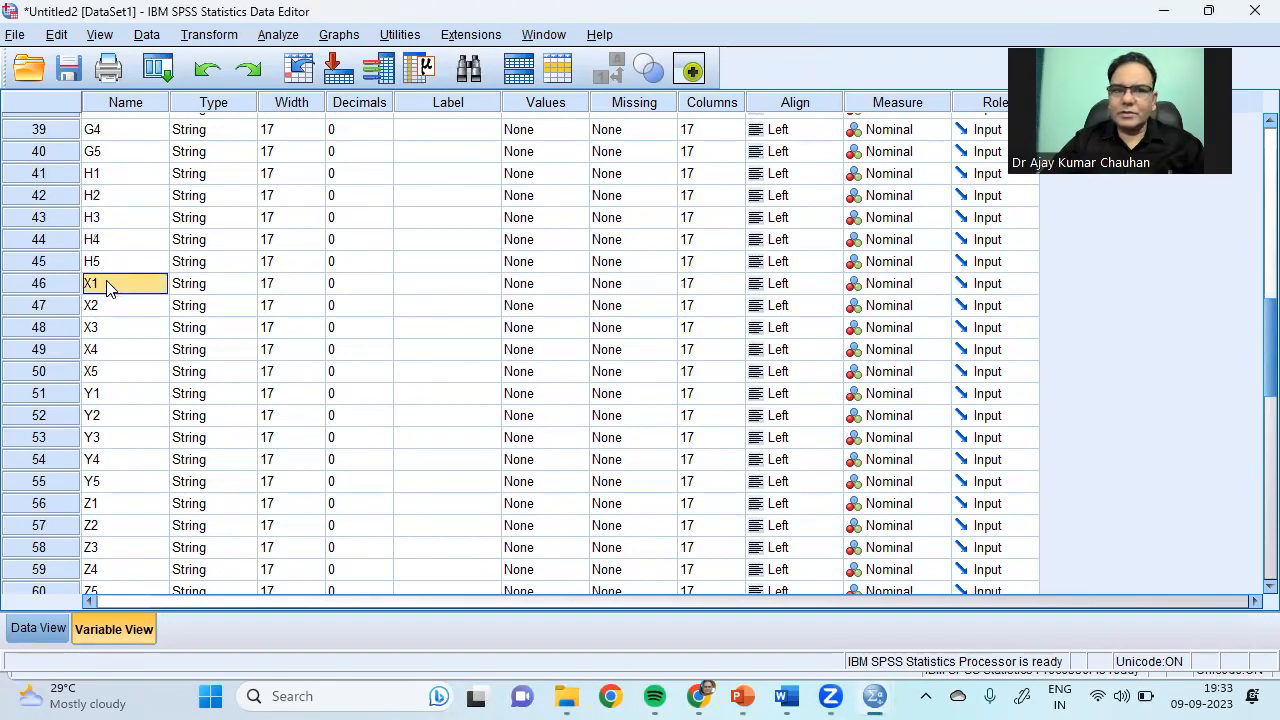
{"action": "left_click", "coordinate": [278, 34]}
Step: Open the Bivariate Correlations dialog and cancel it without running
{"action": "mouse_move", "coordinate": [420, 244]}
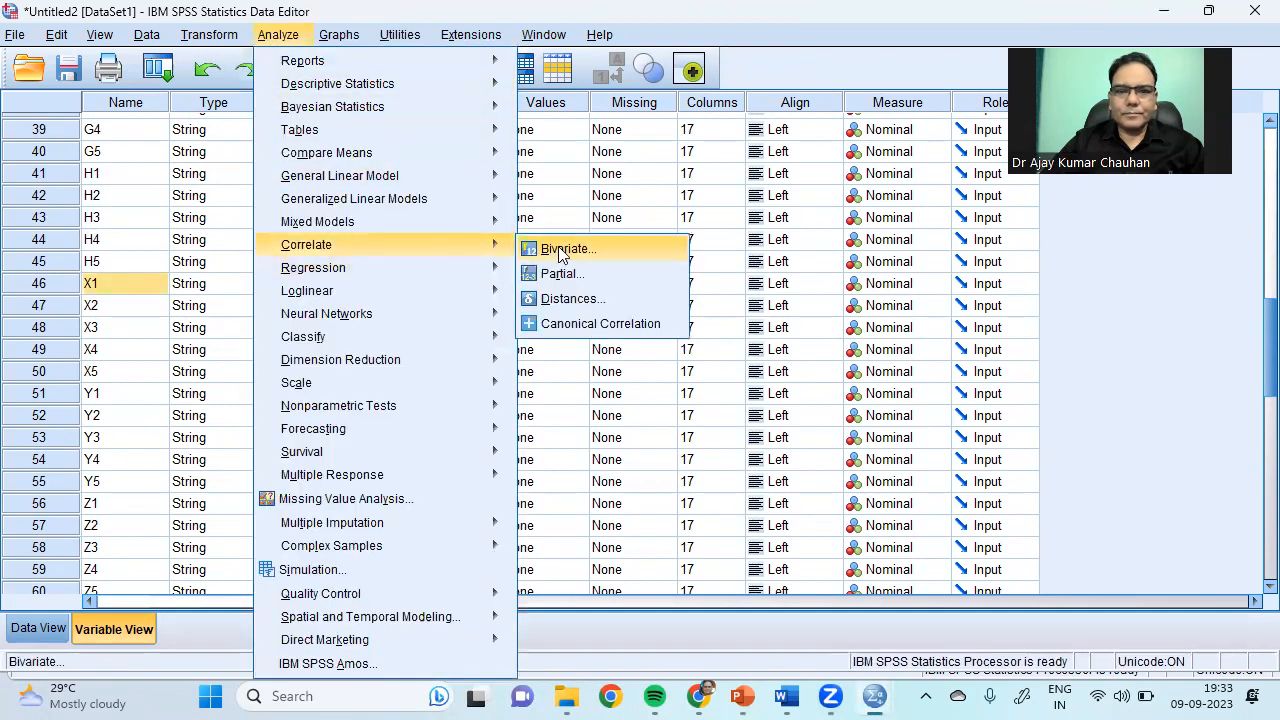
{"action": "left_click", "coordinate": [565, 249]}
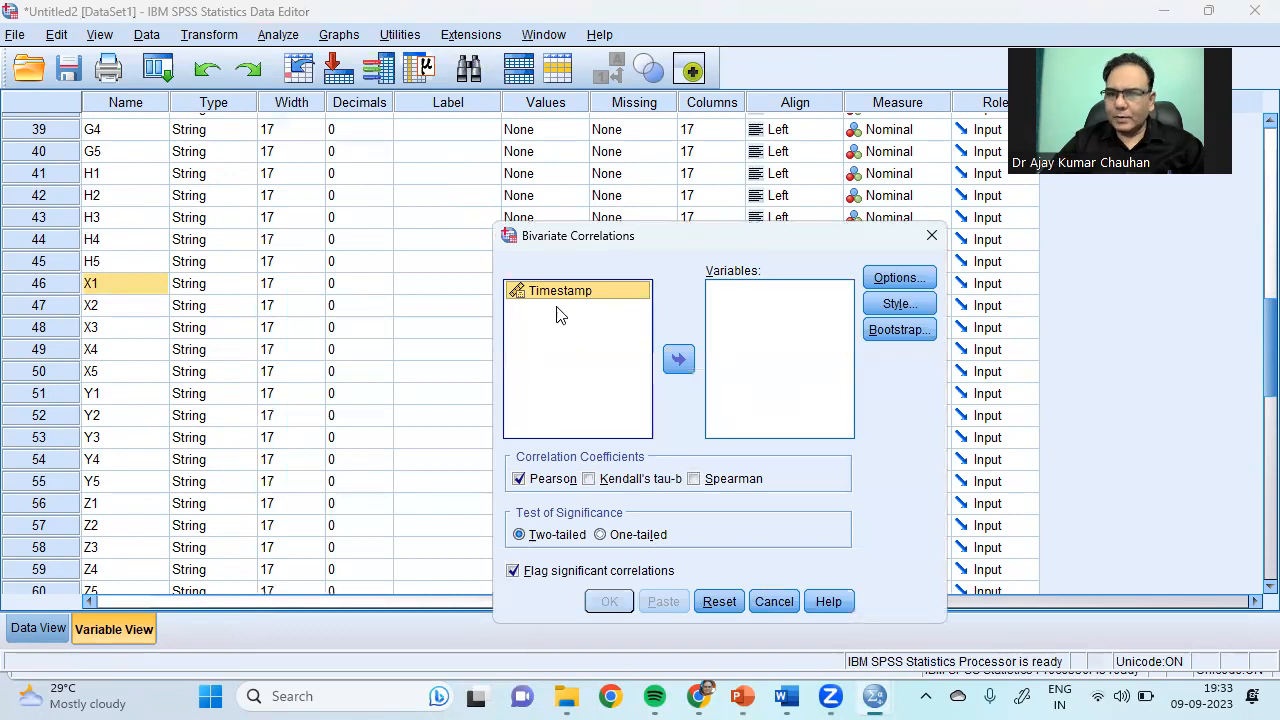
{"action": "left_click", "coordinate": [931, 240]}
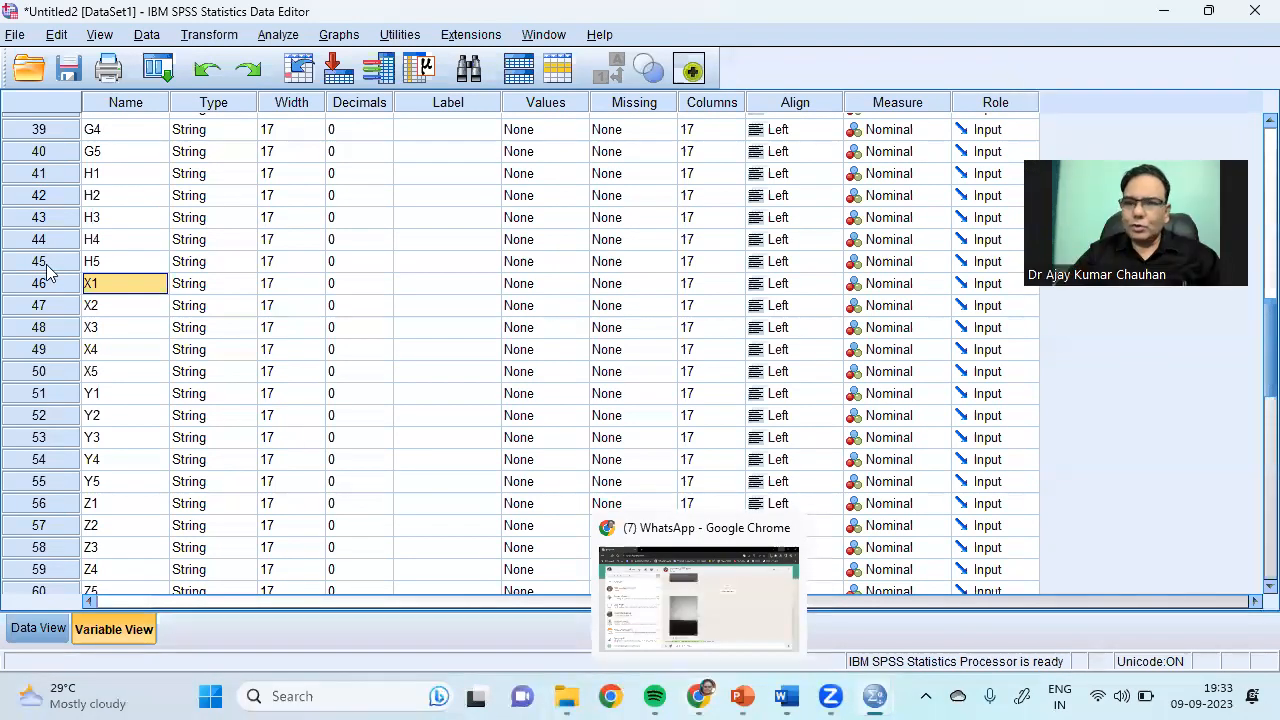
Step: Close the imported dataset without saving and reopen Raw Google Form data in Excel
{"action": "left_click", "coordinate": [1254, 10]}
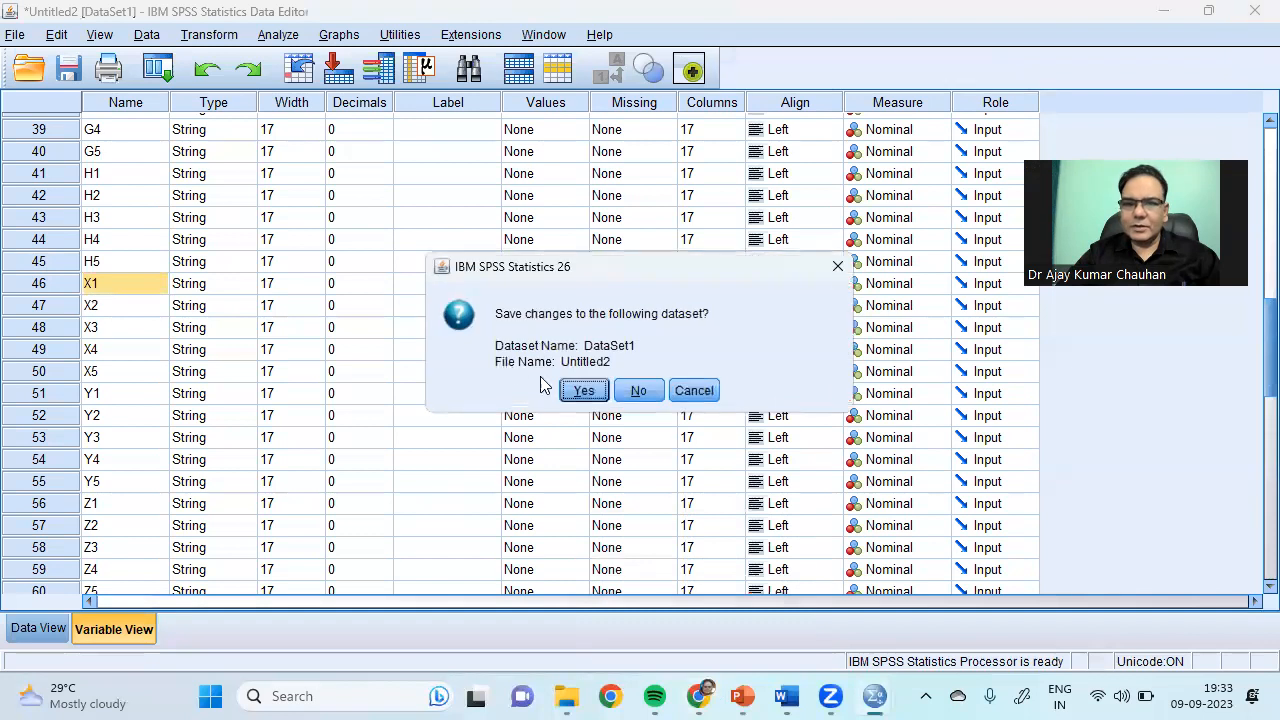
{"action": "left_click", "coordinate": [640, 392]}
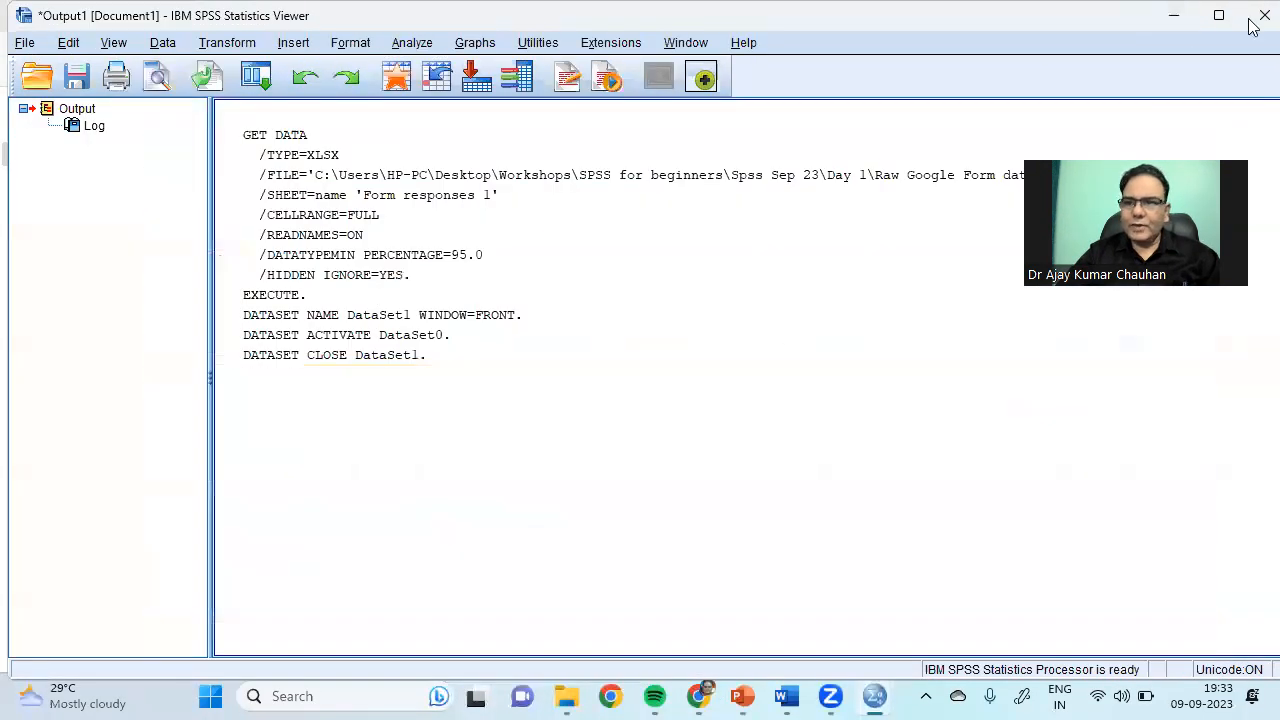
{"action": "left_click", "coordinate": [1170, 20]}
{"action": "double_click", "coordinate": [250, 228]}
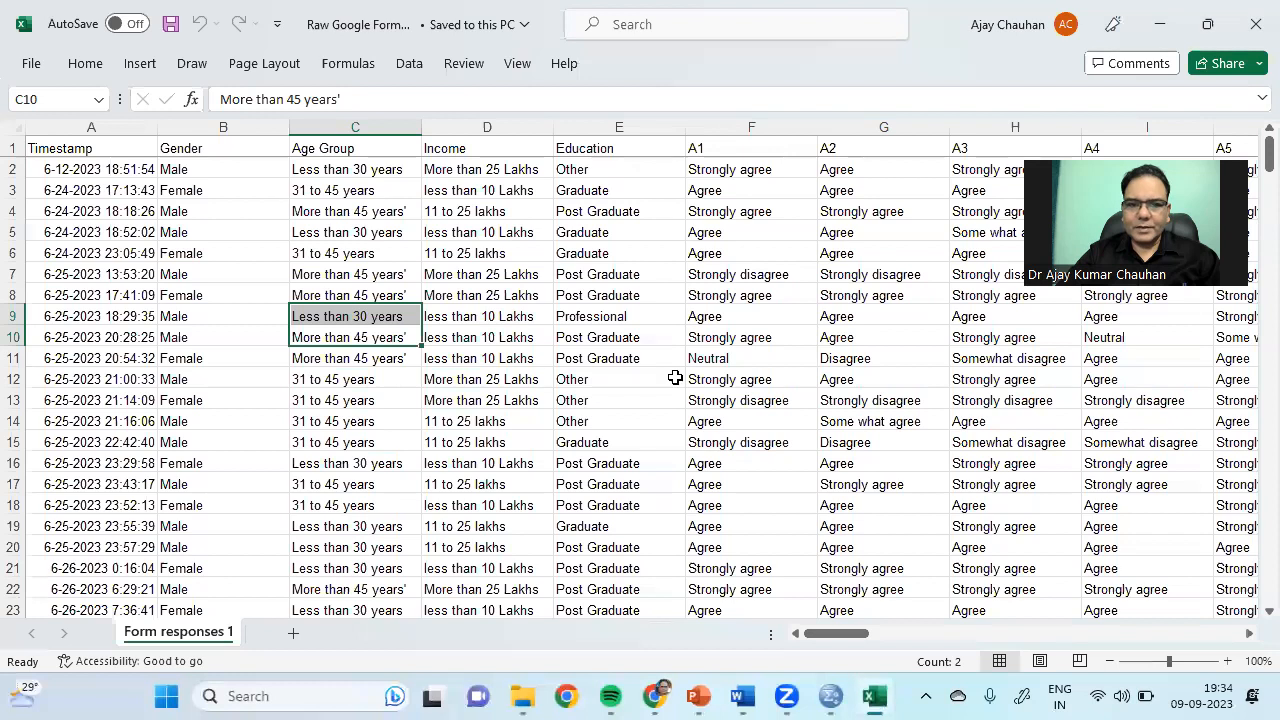
Step: Empty the responses in Z9, W7, U17, AA15, S7, N15, F10, K21 and H10
{"action": "left_click", "coordinate": [675, 377]}
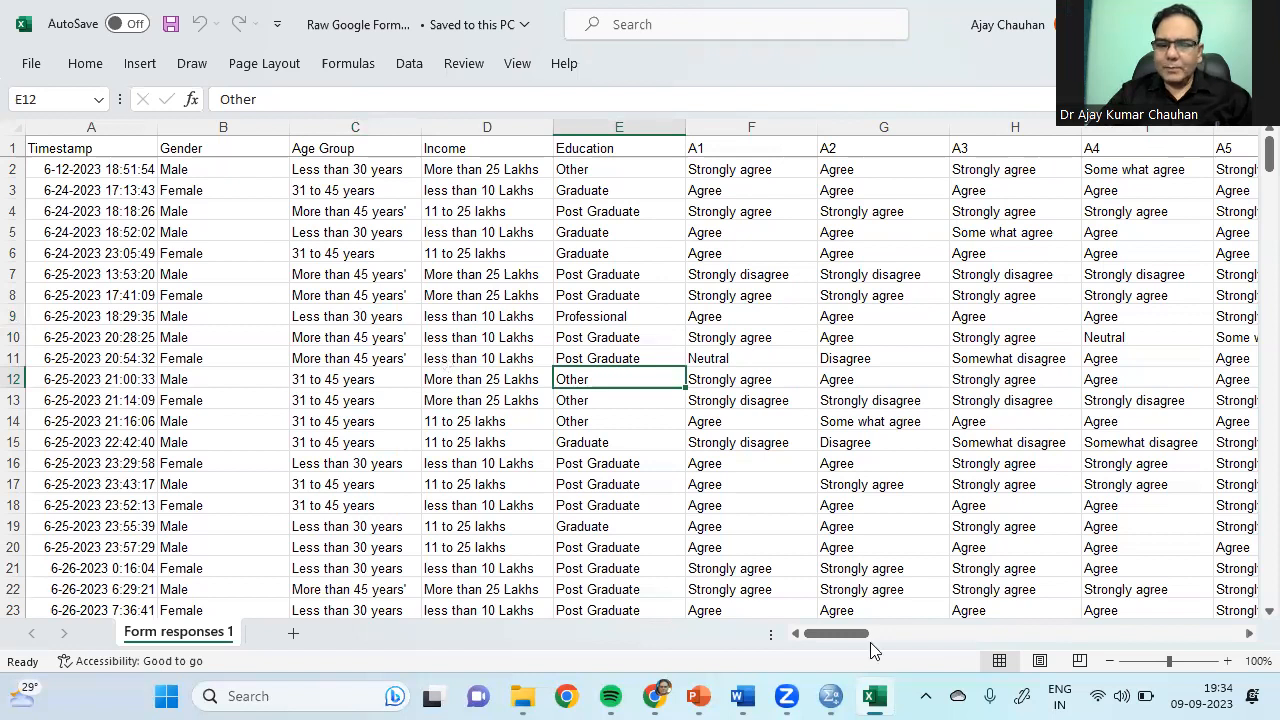
{"action": "left_click", "coordinate": [993, 632]}
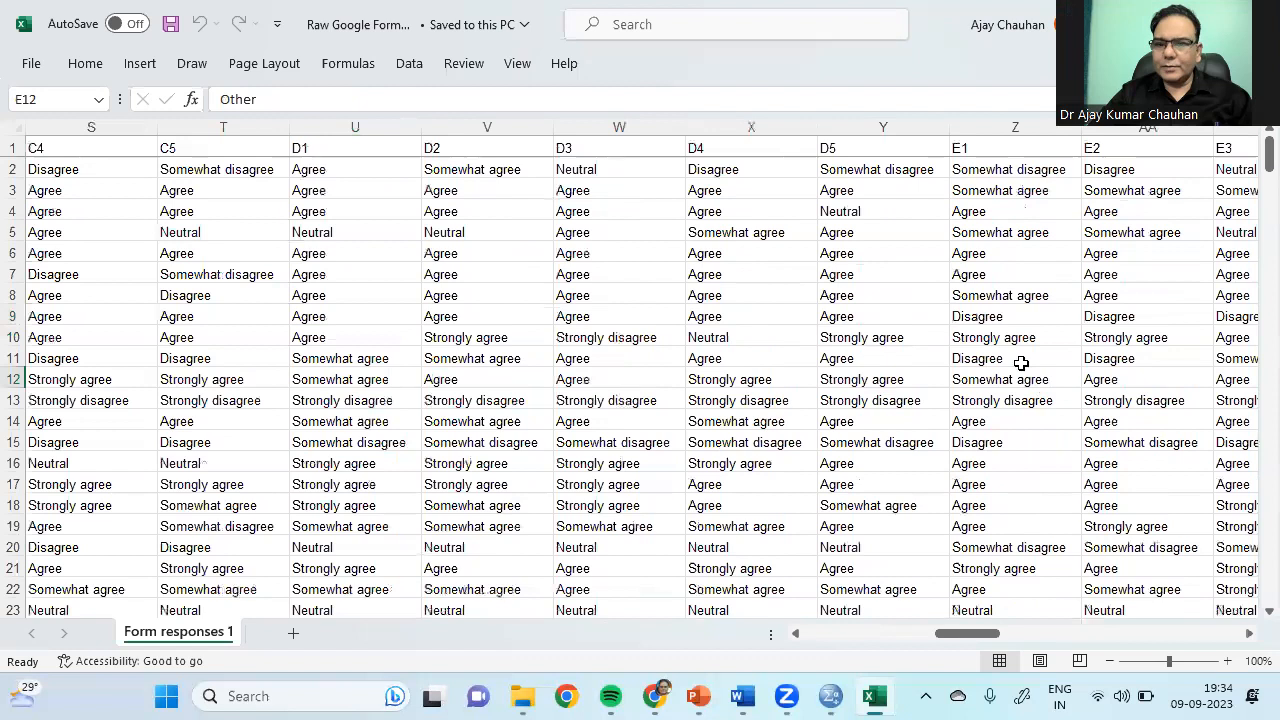
{"action": "left_click", "coordinate": [1013, 312]}
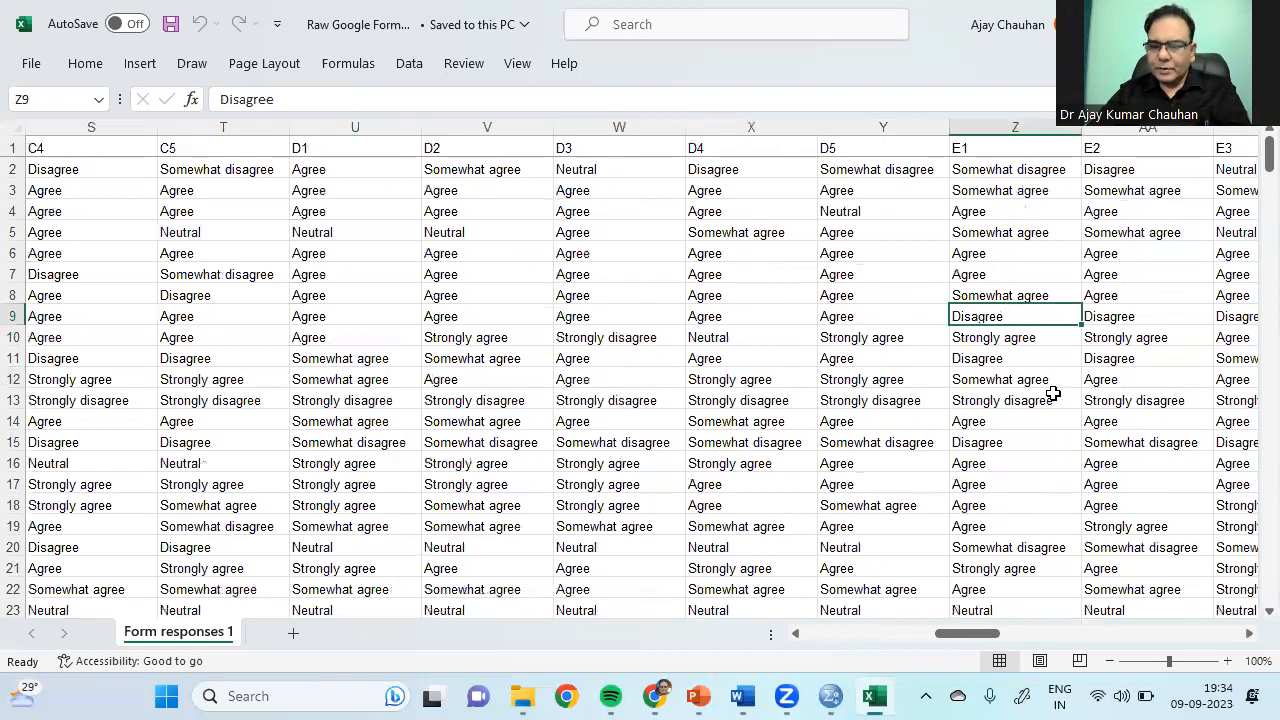
{"action": "key", "text": "Delete"}
{"action": "left_click", "coordinate": [568, 280]}
{"action": "key", "text": "Delete"}
{"action": "left_click", "coordinate": [336, 484]}
{"action": "key", "text": "Delete"}
{"action": "left_click", "coordinate": [1120, 442]}
{"action": "key", "text": "Delete"}
{"action": "left_click", "coordinate": [100, 274]}
{"action": "key", "text": "Delete"}
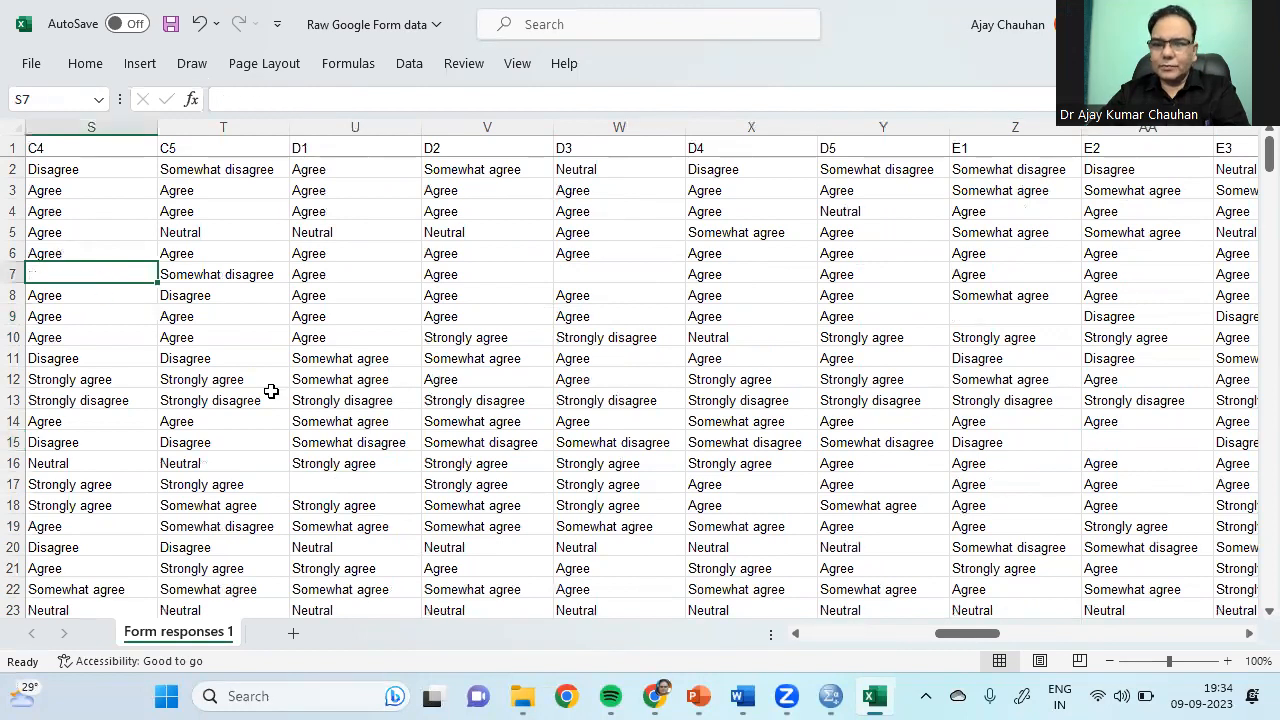
{"action": "left_click_drag", "start_coordinate": [967, 633], "coordinate": [875, 633]}
{"action": "left_click", "coordinate": [223, 442]}
{"action": "key", "text": "Delete"}
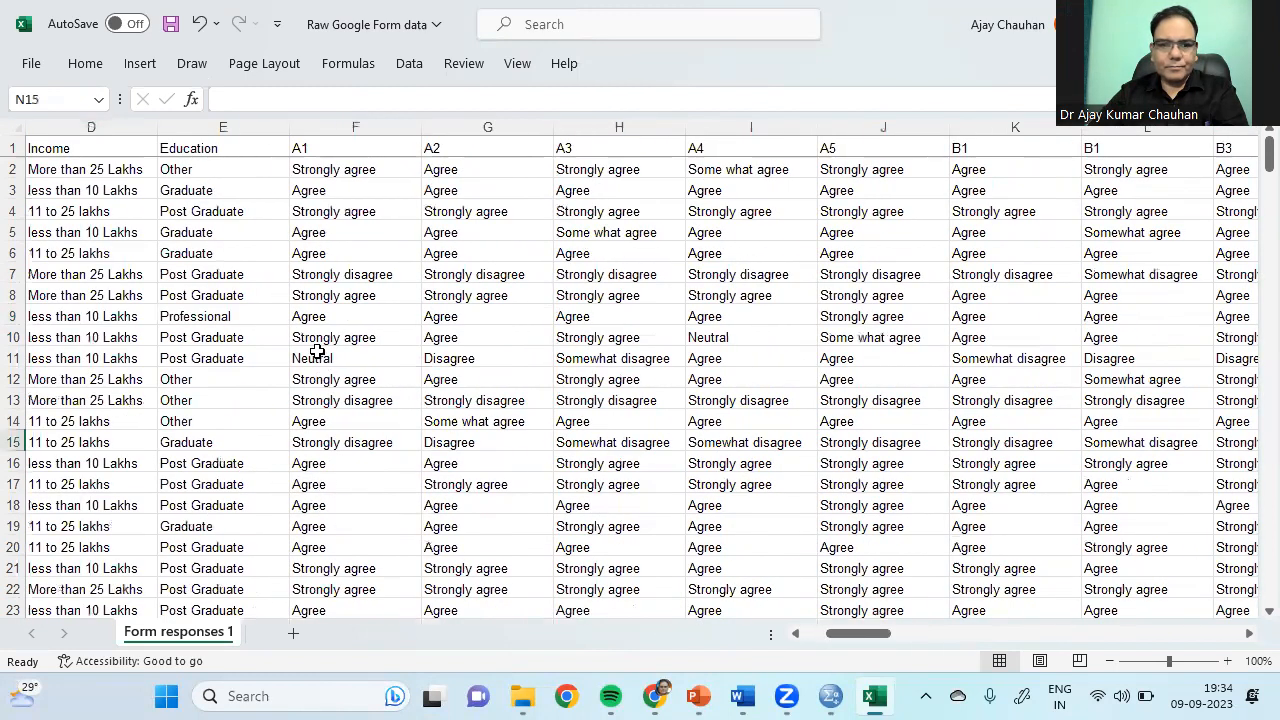
{"action": "left_click", "coordinate": [320, 340]}
{"action": "key", "text": "Delete"}
{"action": "left_click", "coordinate": [1018, 568]}
{"action": "key", "text": "Delete"}
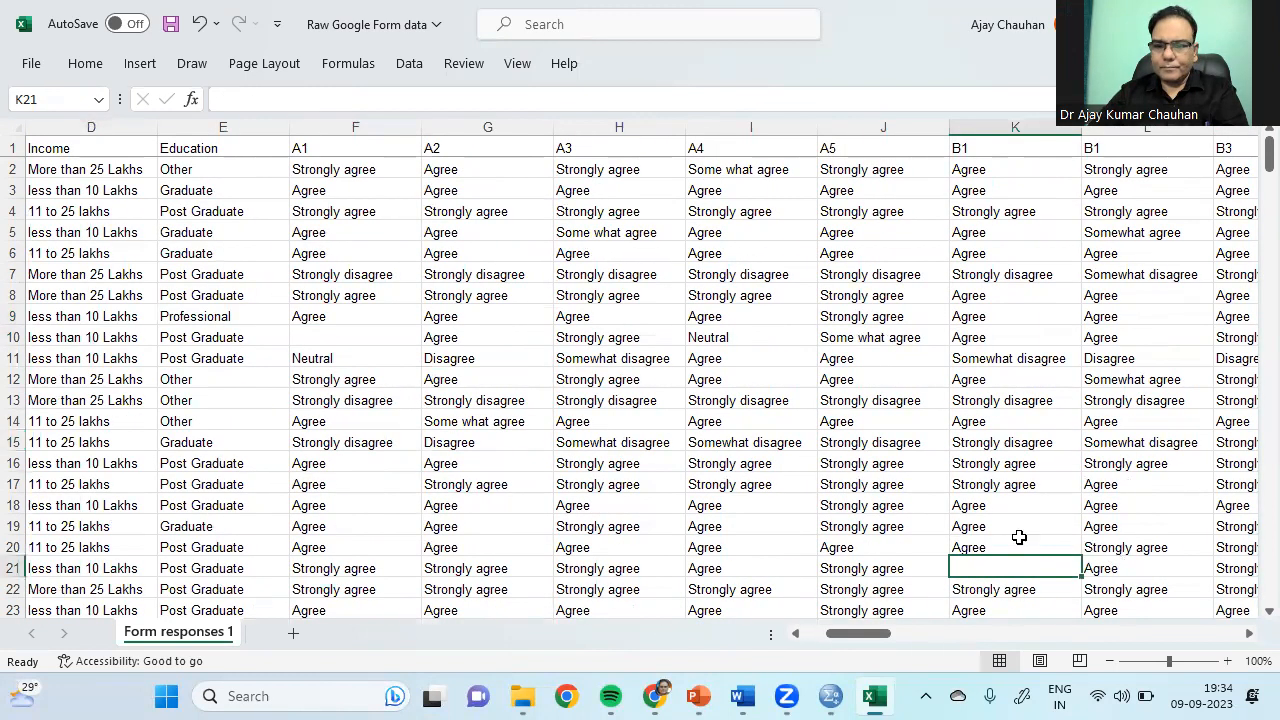
{"action": "left_click", "coordinate": [617, 337]}
{"action": "key", "text": "Delete"}
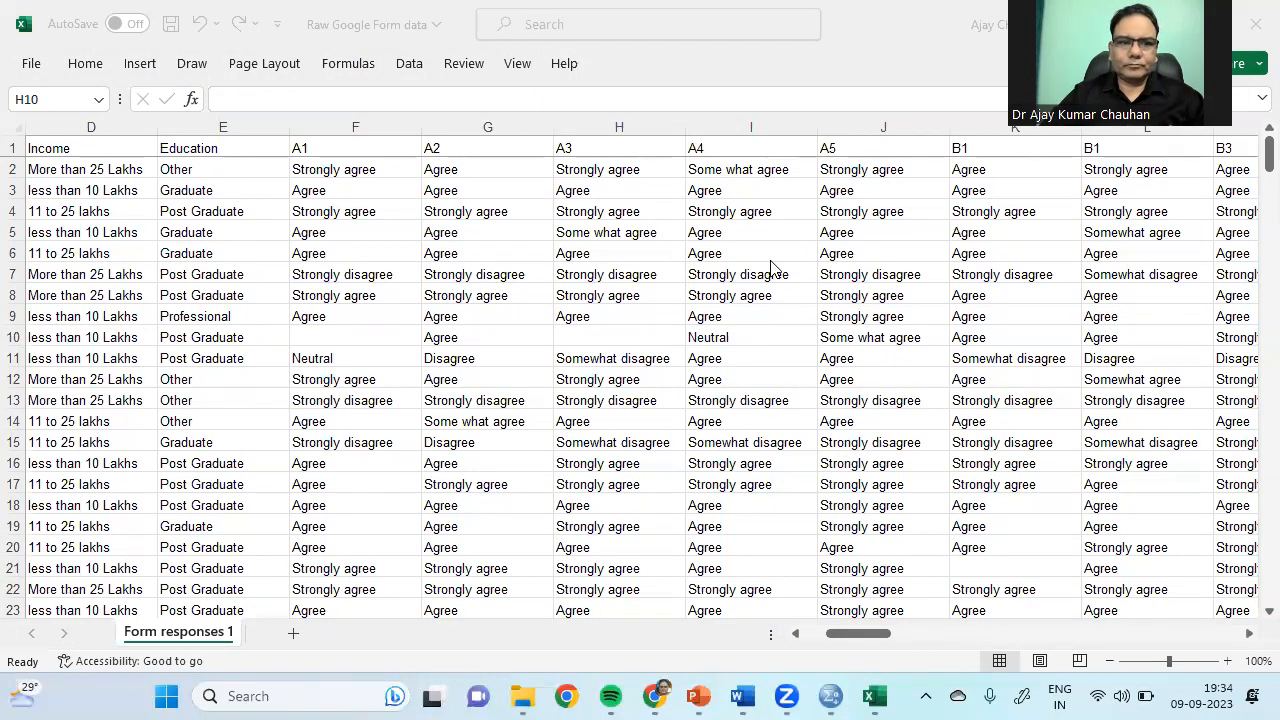
Step: Return to the workbook and select the Timestamp header in column A
{"action": "left_click", "coordinate": [1222, 138]}
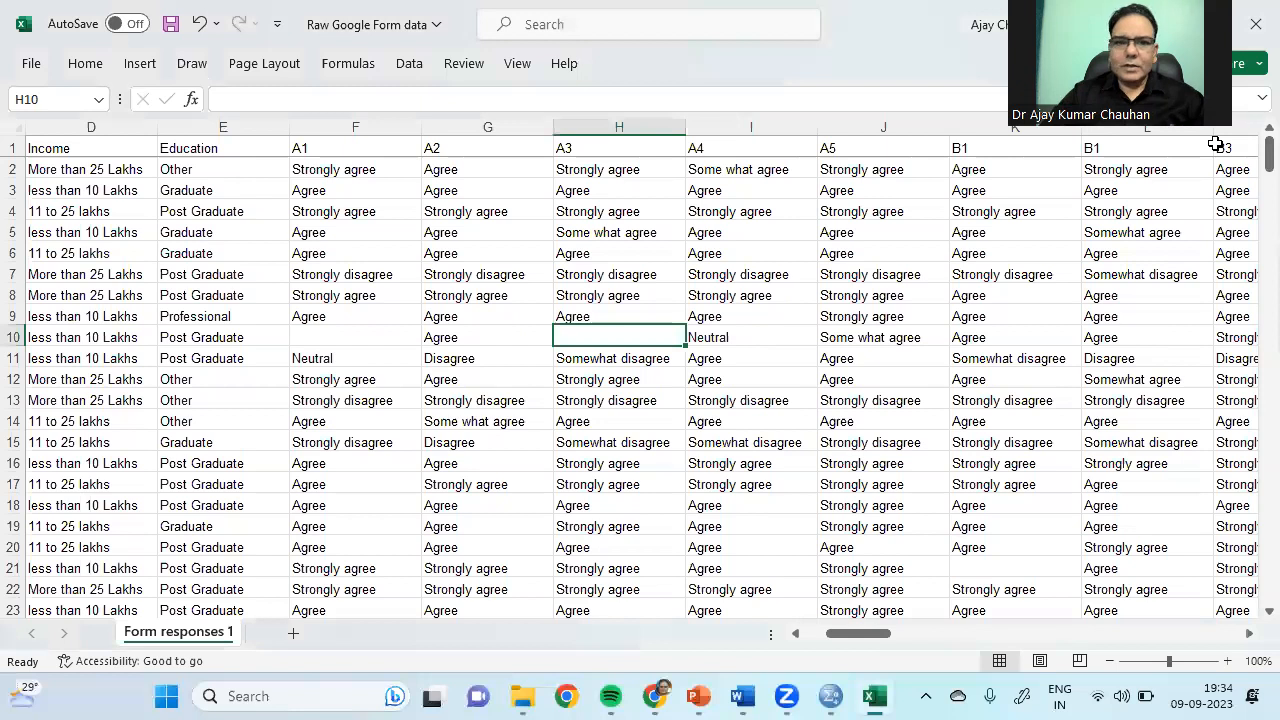
{"action": "left_click", "coordinate": [798, 634]}
{"action": "left_click", "coordinate": [798, 634]}
{"action": "left_click", "coordinate": [798, 634]}
{"action": "left_click", "coordinate": [812, 636]}
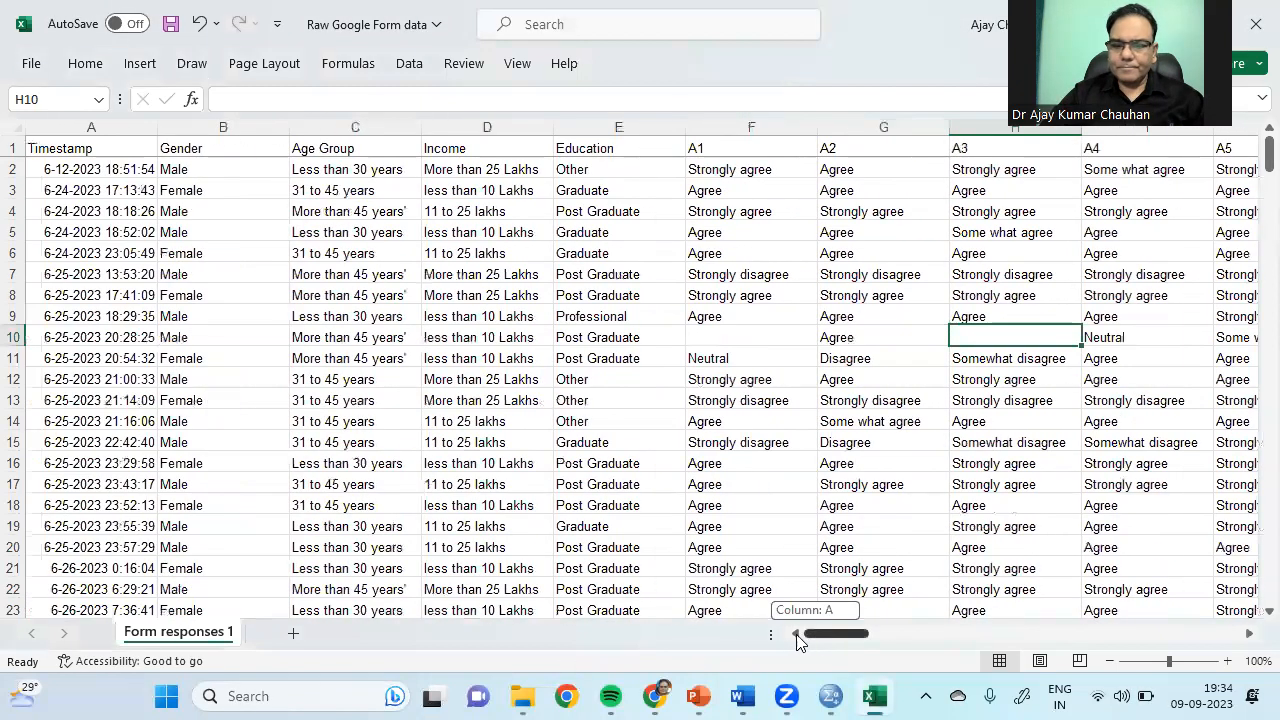
{"action": "left_click", "coordinate": [106, 171]}
{"action": "left_click", "coordinate": [90, 146]}
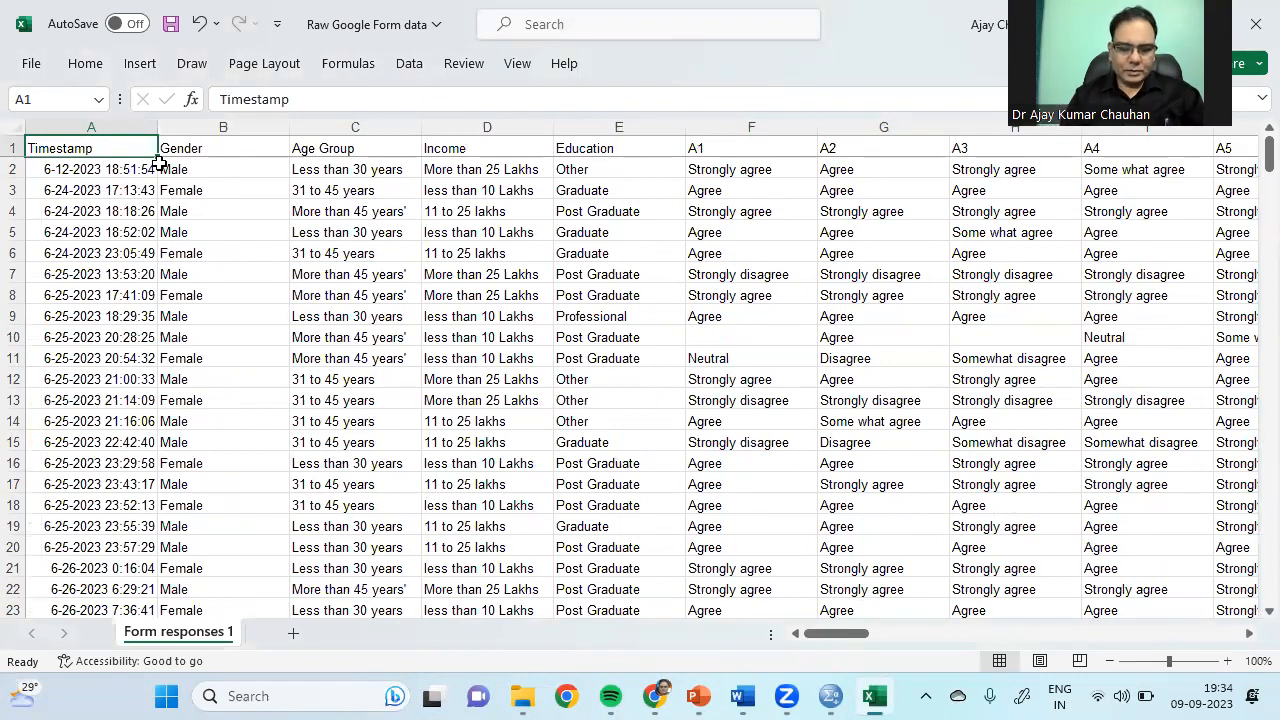
Step: Save a copy of the workbook as 'Modified Google Form data' in the Day 1 folder
{"action": "type", "text": "S"}
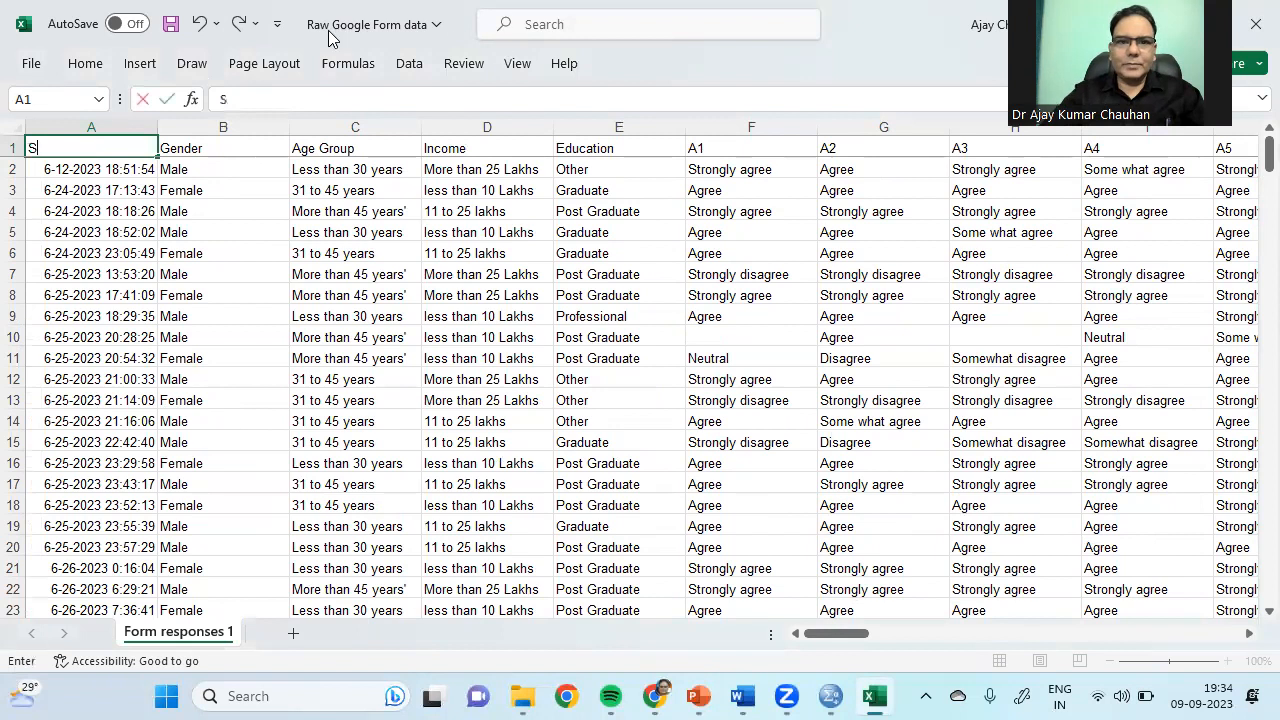
{"action": "left_click", "coordinate": [31, 63]}
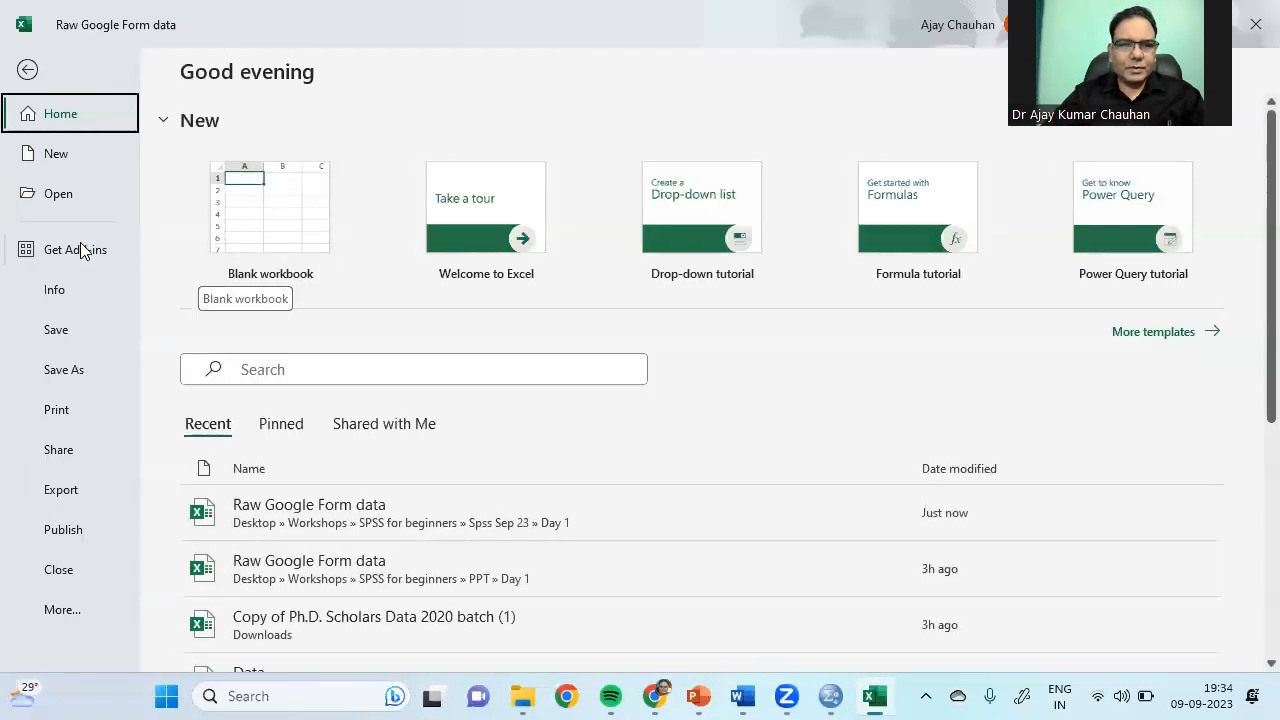
{"action": "left_click", "coordinate": [80, 368]}
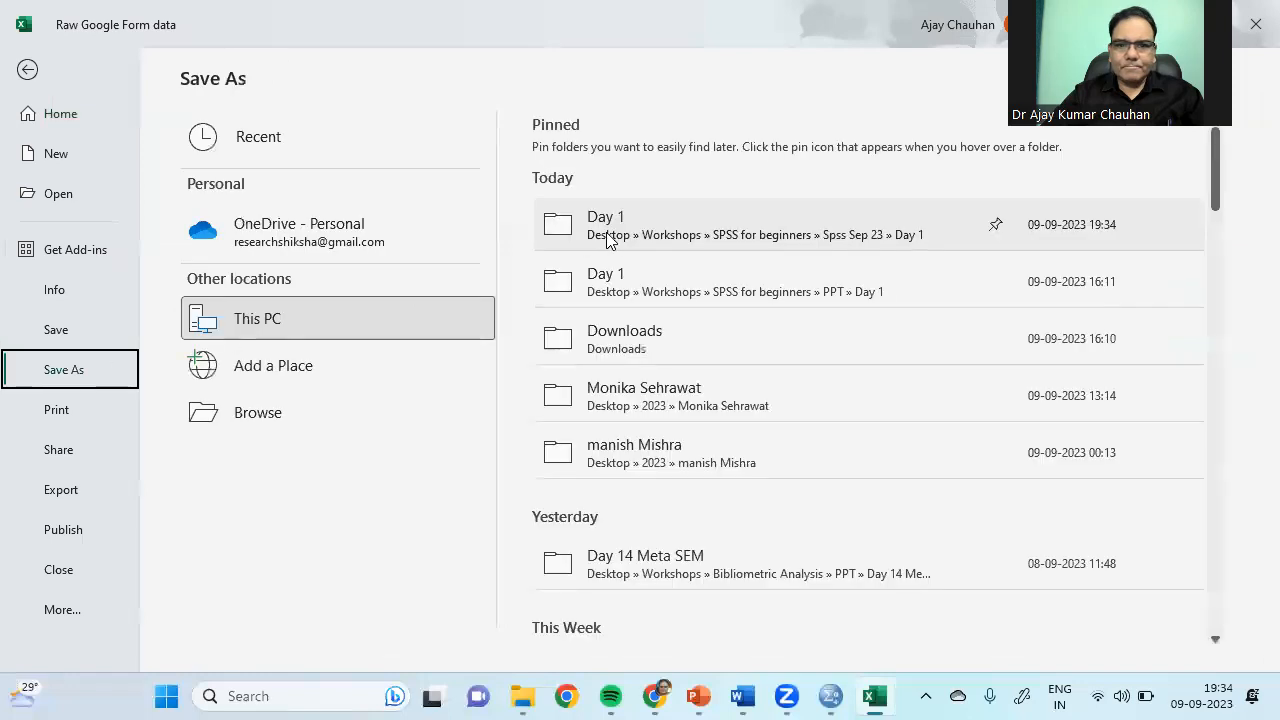
{"action": "left_click", "coordinate": [622, 232]}
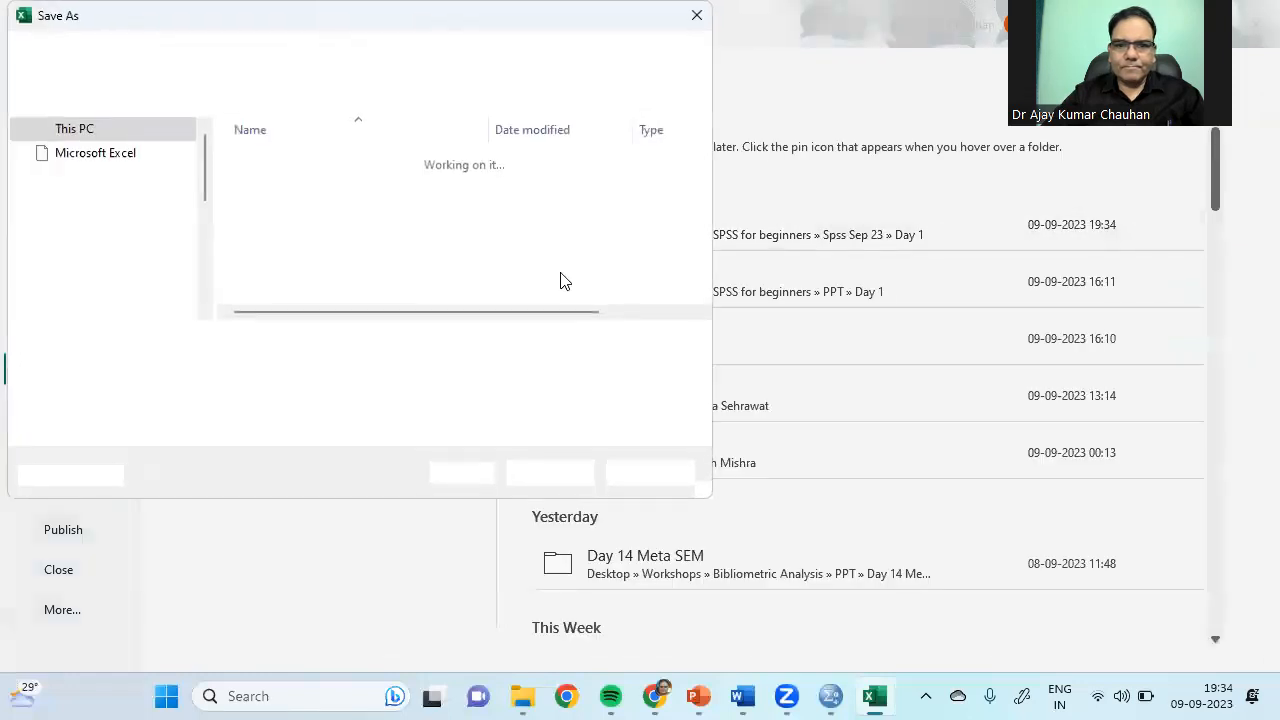
{"action": "left_click", "coordinate": [164, 343]}
{"action": "key", "text": "BackSpace"}
{"action": "key", "text": "BackSpace"}
{"action": "key", "text": "BackSpace"}
{"action": "key", "text": "BackSpace"}
{"action": "type", "text": "Modified Google Form data"}
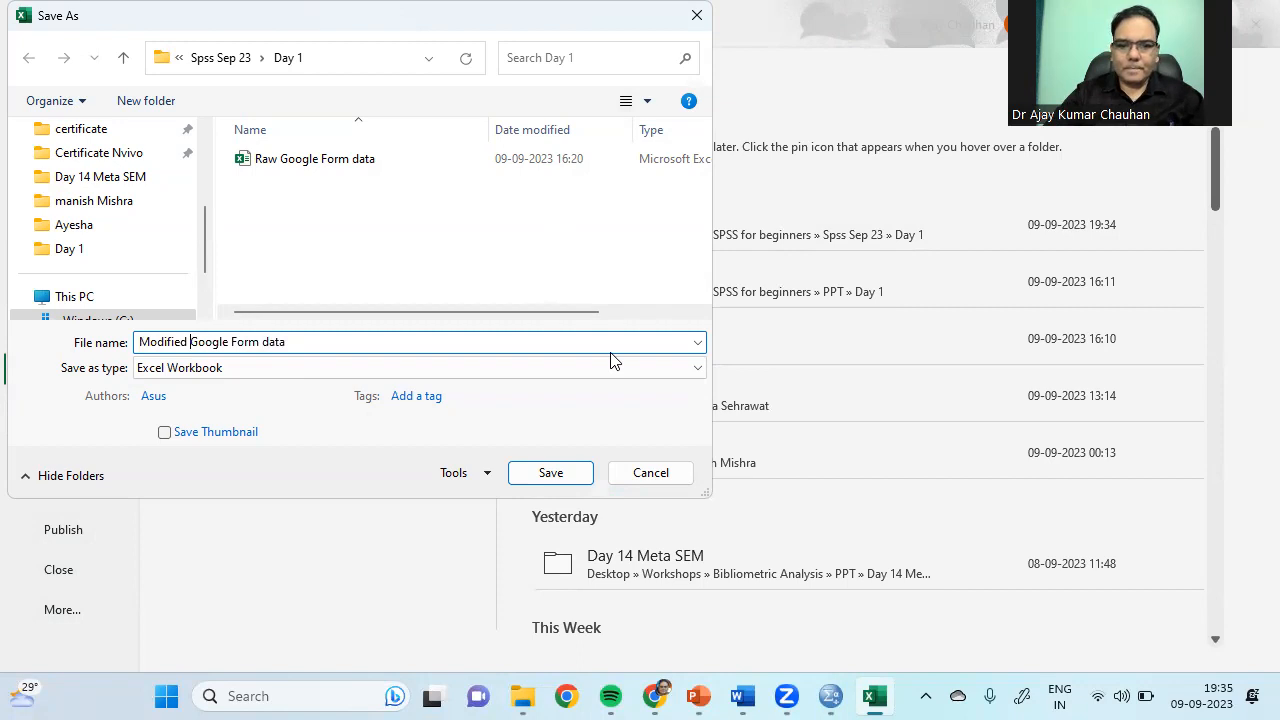
{"action": "left_click", "coordinate": [566, 471]}
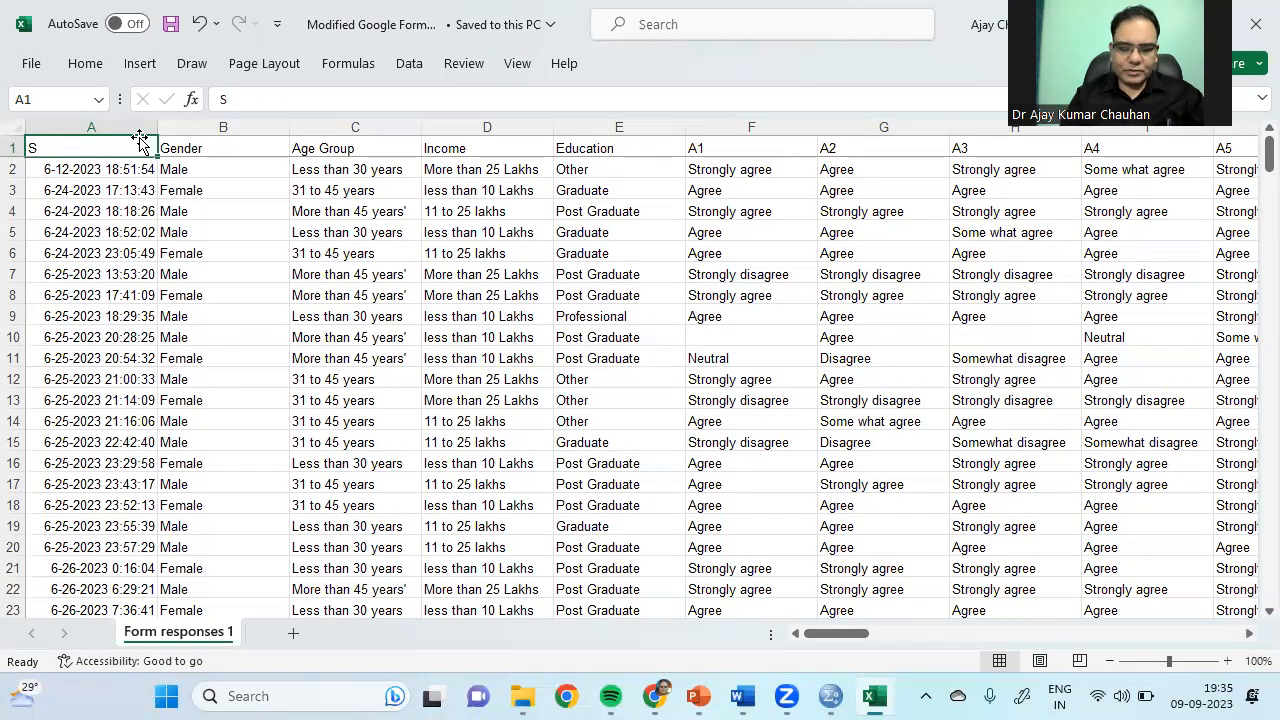
Step: Rename column A's header to Sno and enter 1 as the first serial number
{"action": "type", "text": "Sno"}
{"action": "key", "text": "Return"}
{"action": "type", "text": "1"}
{"action": "key", "text": "Return"}
Step: Enter 2 in A3 and format A2:A3 with the Number format
{"action": "type", "text": "2"}
{"action": "key", "text": "Return"}
{"action": "left_click_drag", "start_coordinate": [120, 168], "coordinate": [137, 189]}
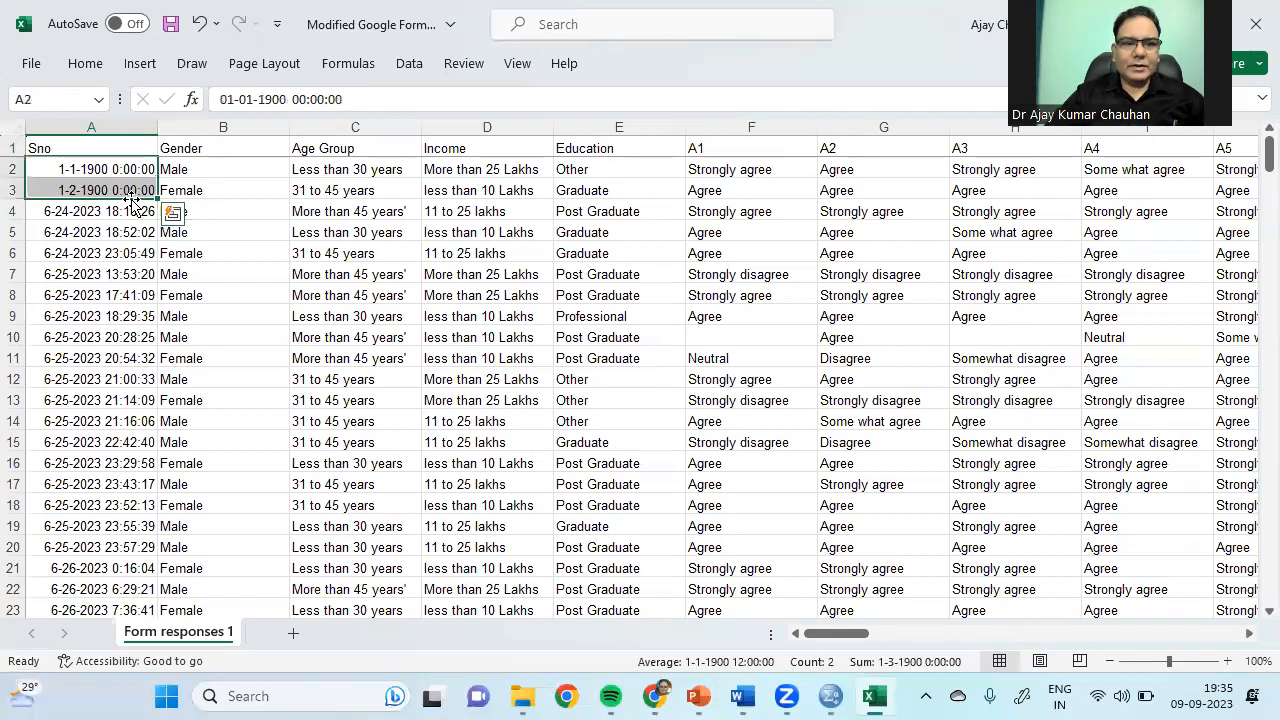
{"action": "left_click", "coordinate": [85, 63]}
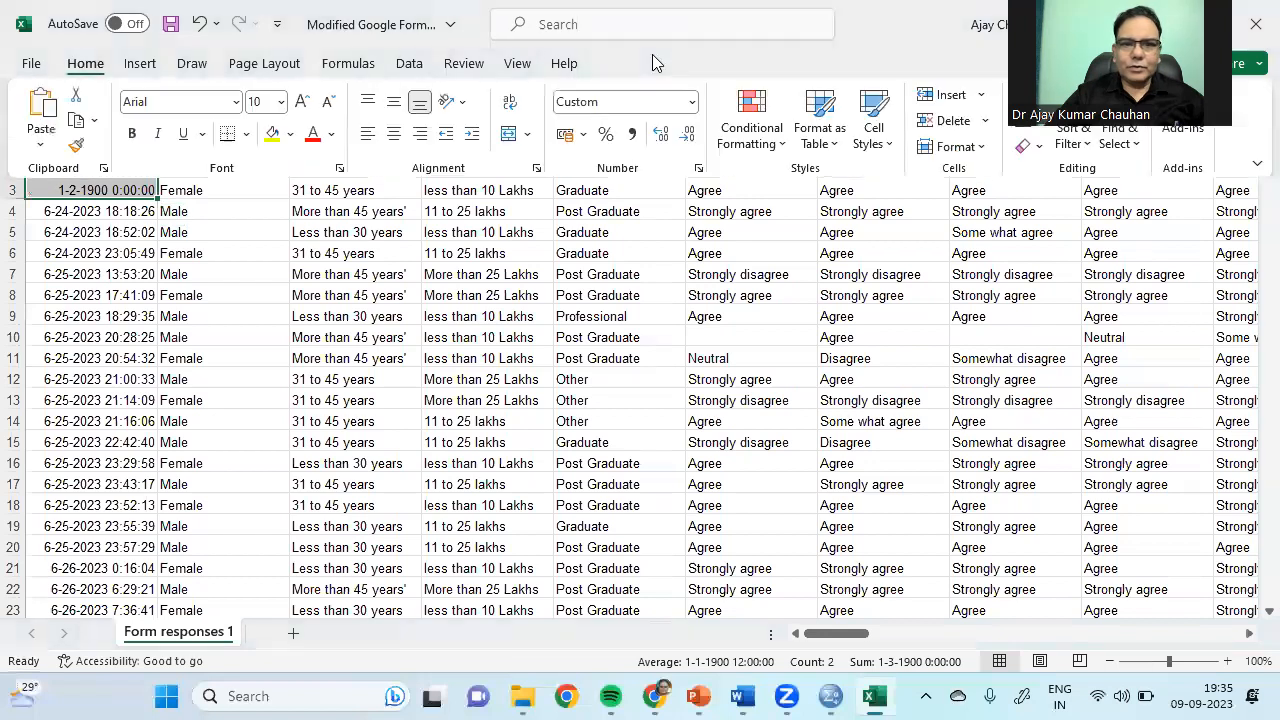
{"action": "left_click", "coordinate": [691, 102]}
{"action": "left_click", "coordinate": [634, 177]}
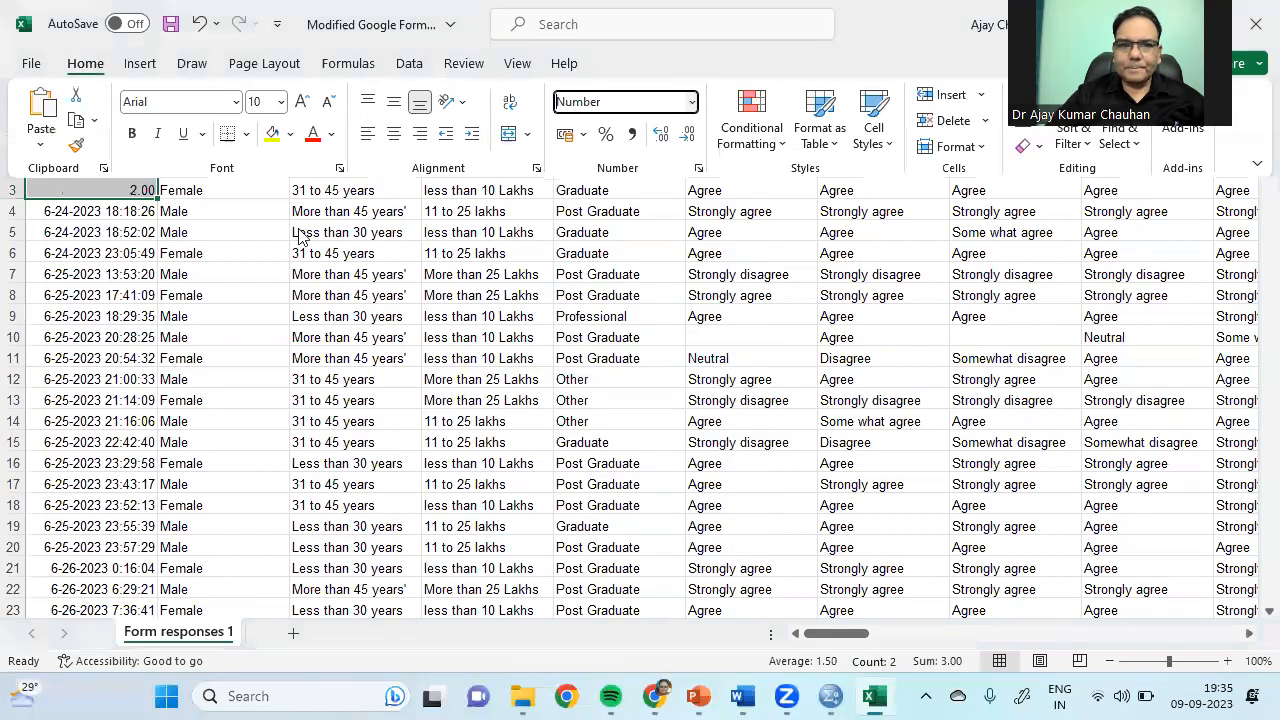
{"action": "left_click", "coordinate": [123, 265]}
Step: Fill the 1, 2 series down all rows and narrow column A to fit
{"action": "left_click_drag", "start_coordinate": [128, 171], "coordinate": [147, 200]}
{"action": "double_click", "coordinate": [155, 200]}
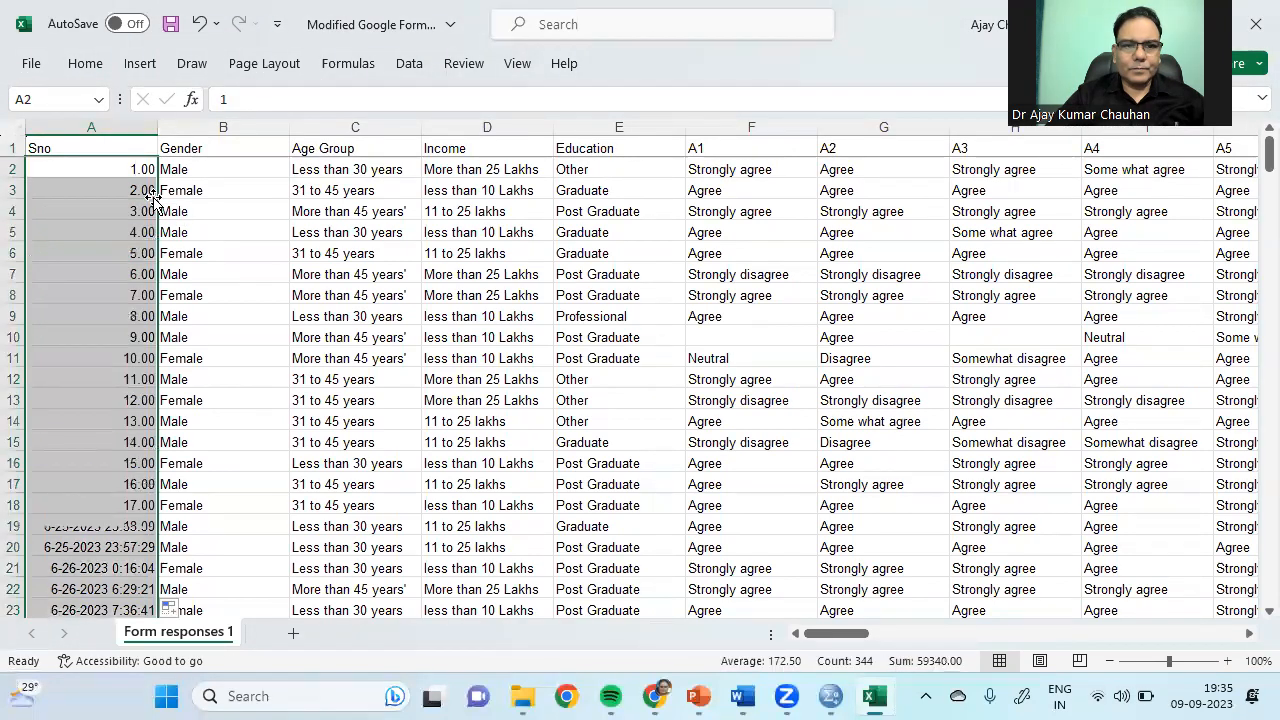
{"action": "left_click_drag", "start_coordinate": [155, 134], "coordinate": [76, 124]}
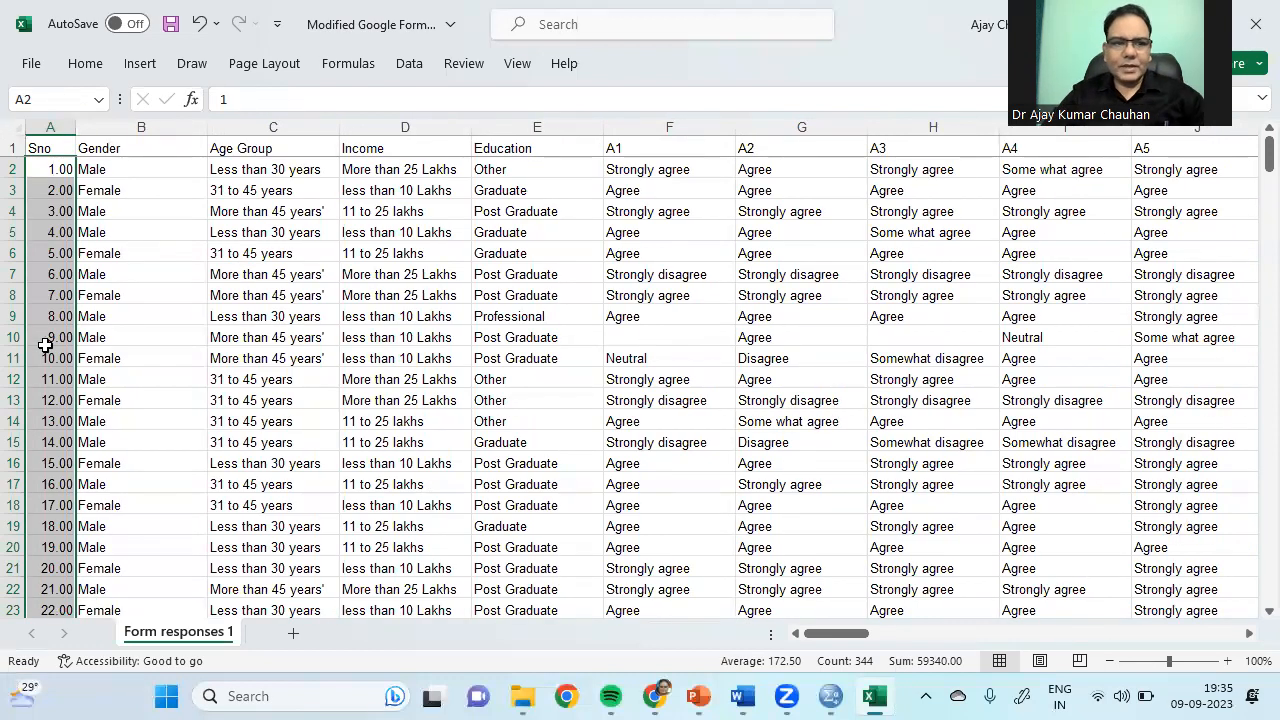
{"action": "left_click", "coordinate": [109, 171]}
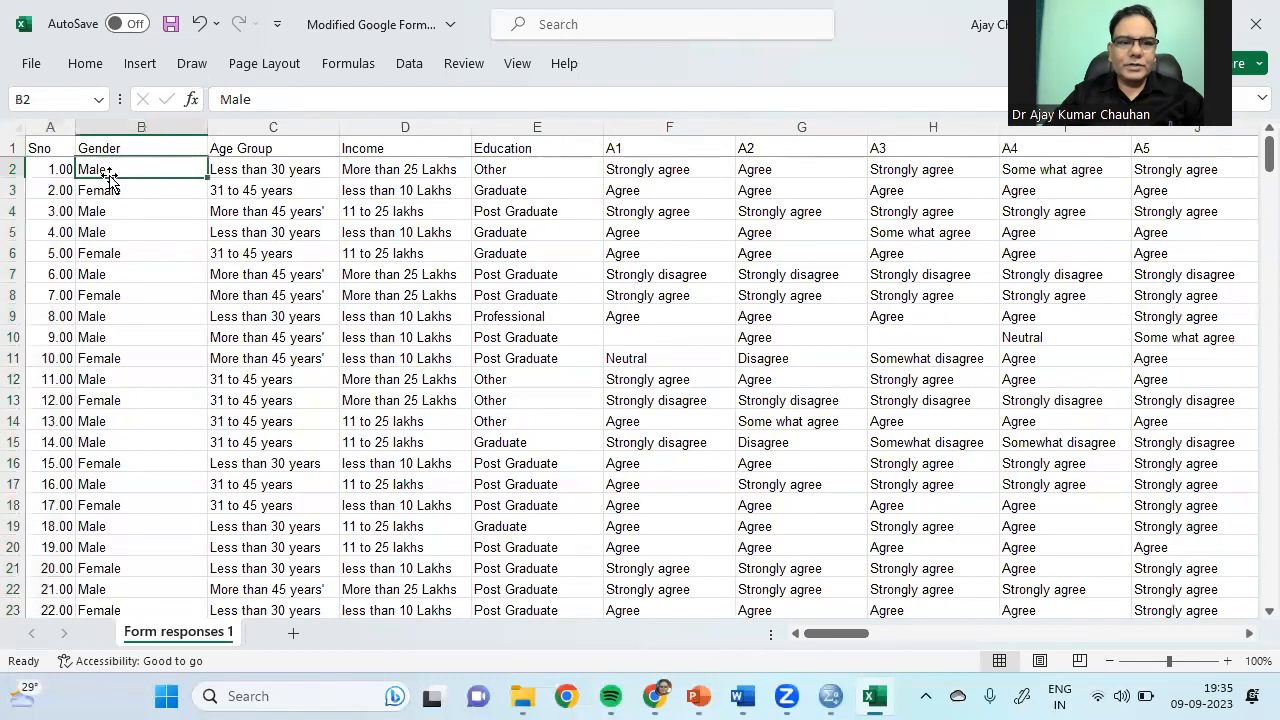
{"action": "left_click", "coordinate": [110, 189]}
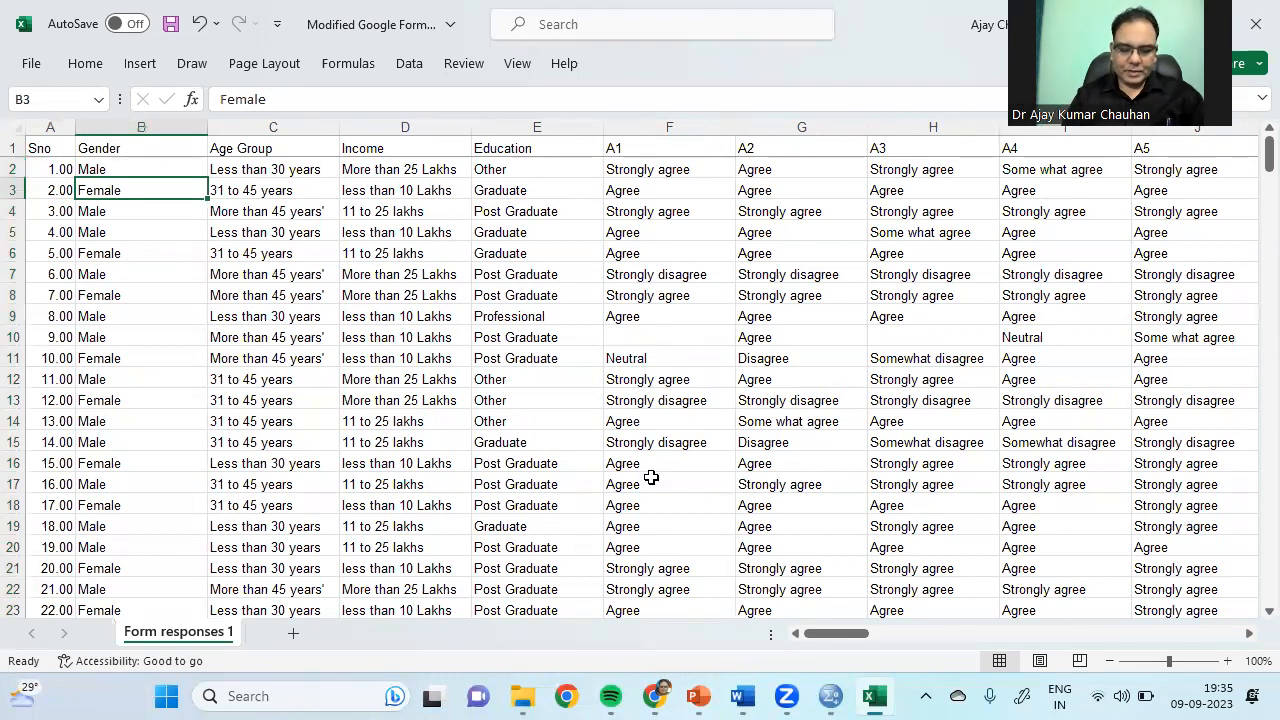
Step: Use Find and Replace to replace every Female with 2 (136 replacements)
{"action": "key", "text": "ctrl+f"}
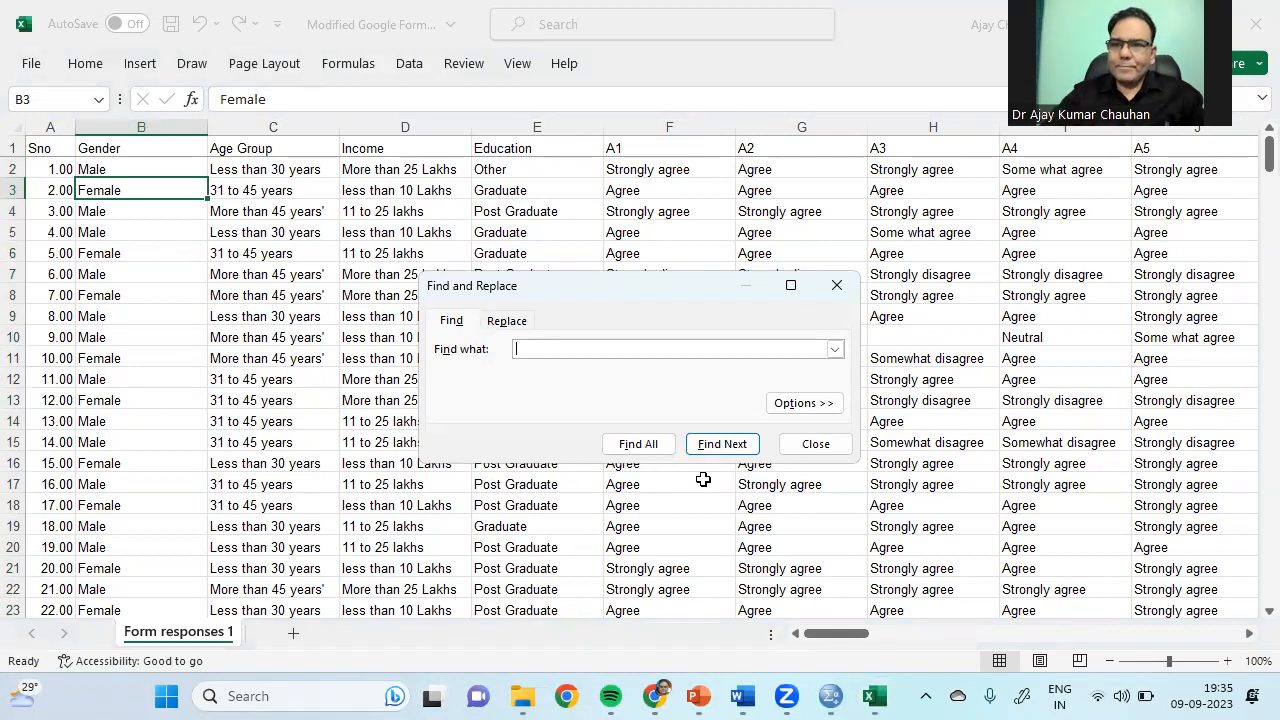
{"action": "left_click", "coordinate": [507, 320]}
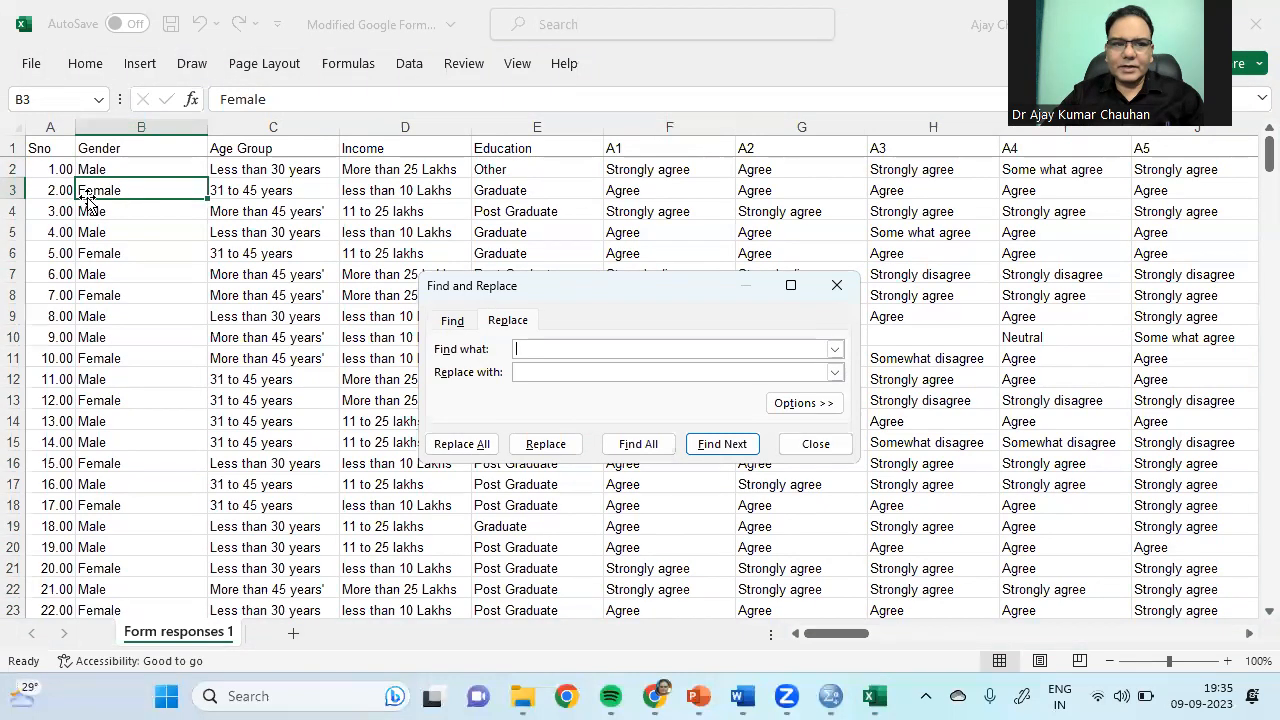
{"action": "left_click", "coordinate": [605, 371]}
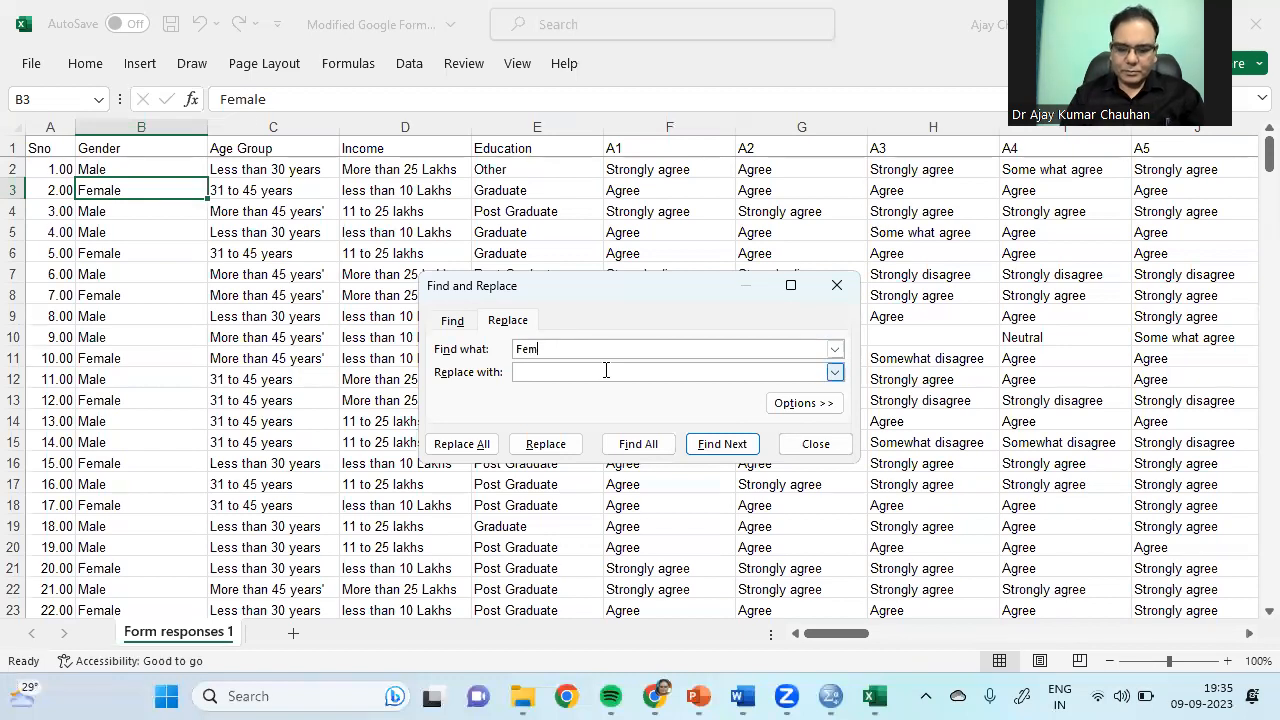
{"action": "left_click", "coordinate": [605, 371]}
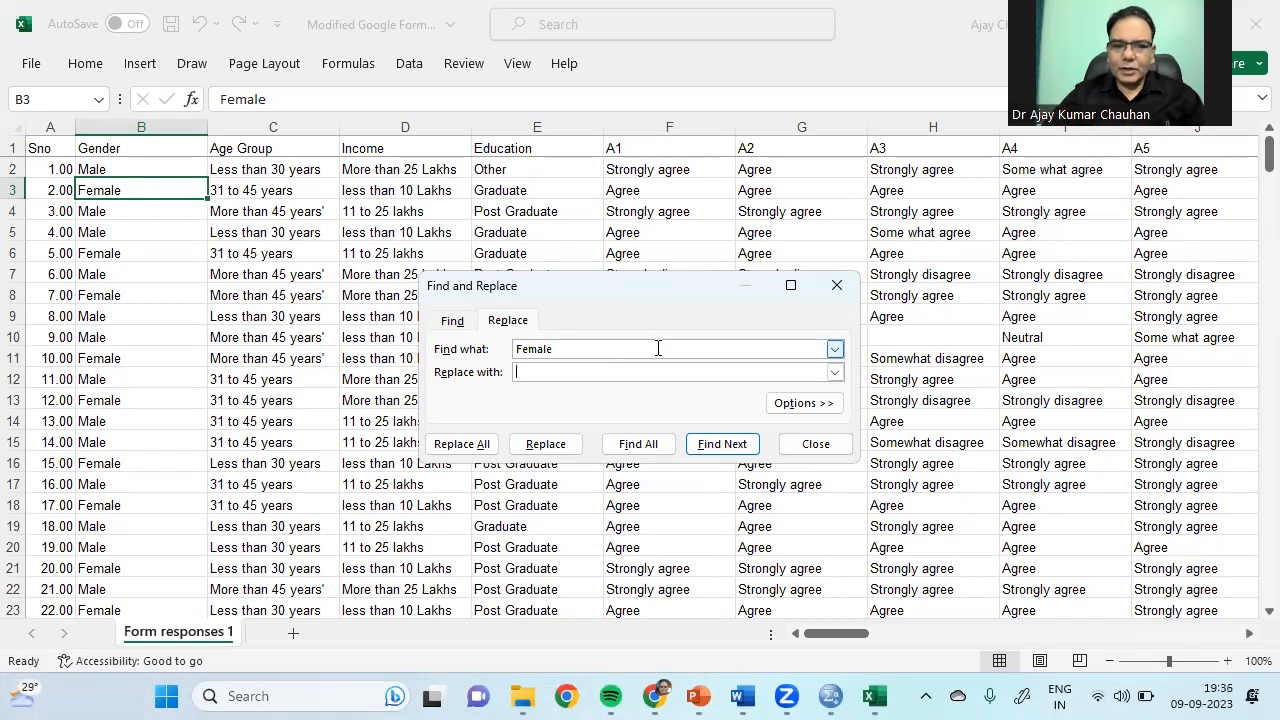
{"action": "type", "text": "2"}
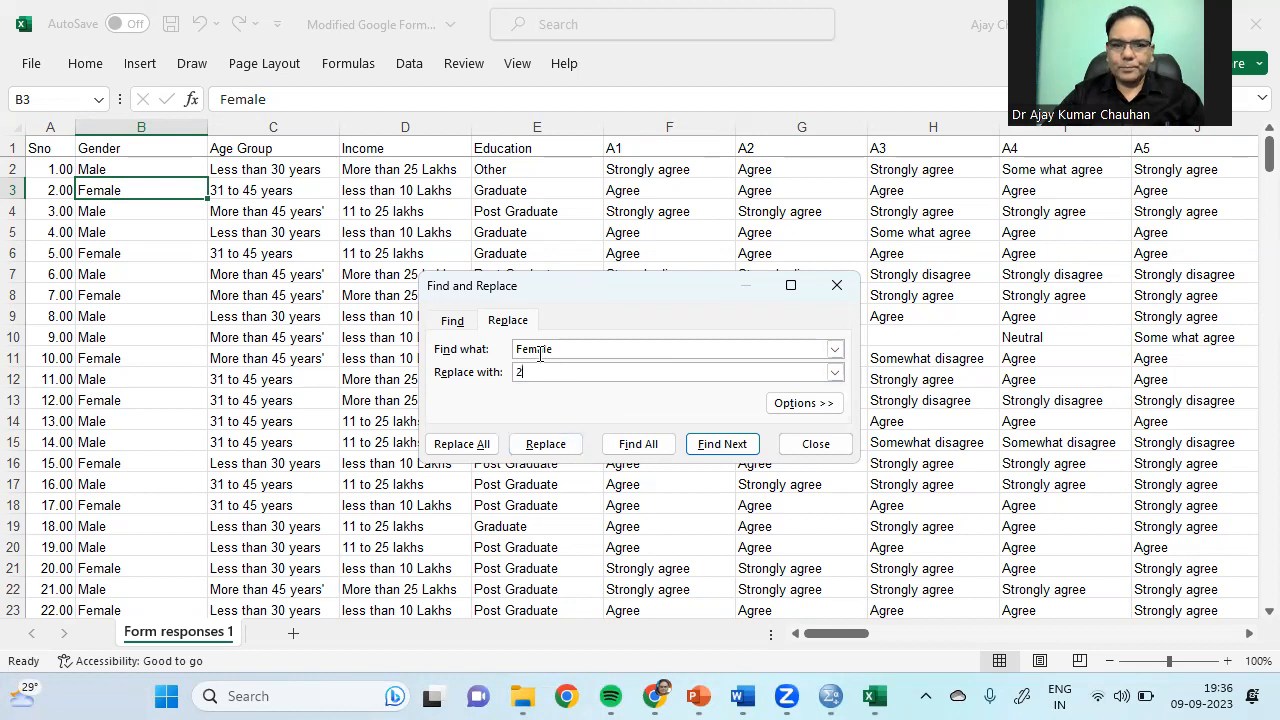
{"action": "left_click", "coordinate": [462, 450]}
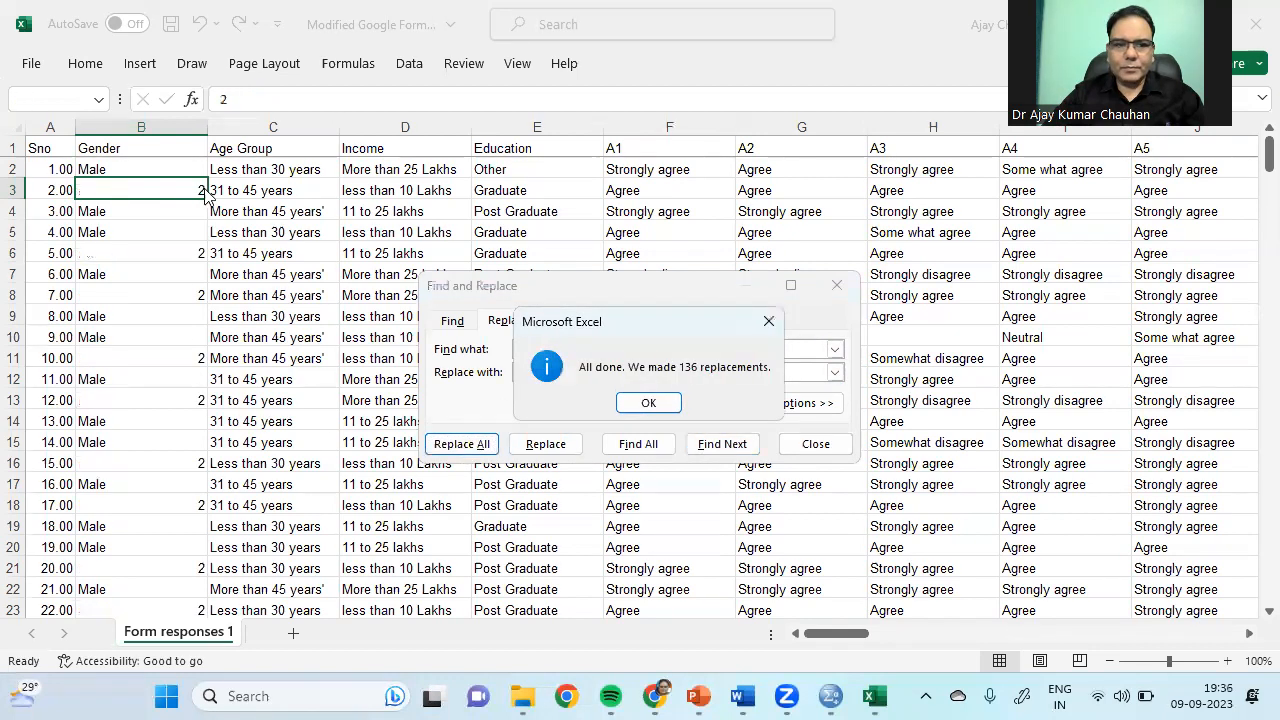
{"action": "left_click", "coordinate": [647, 404]}
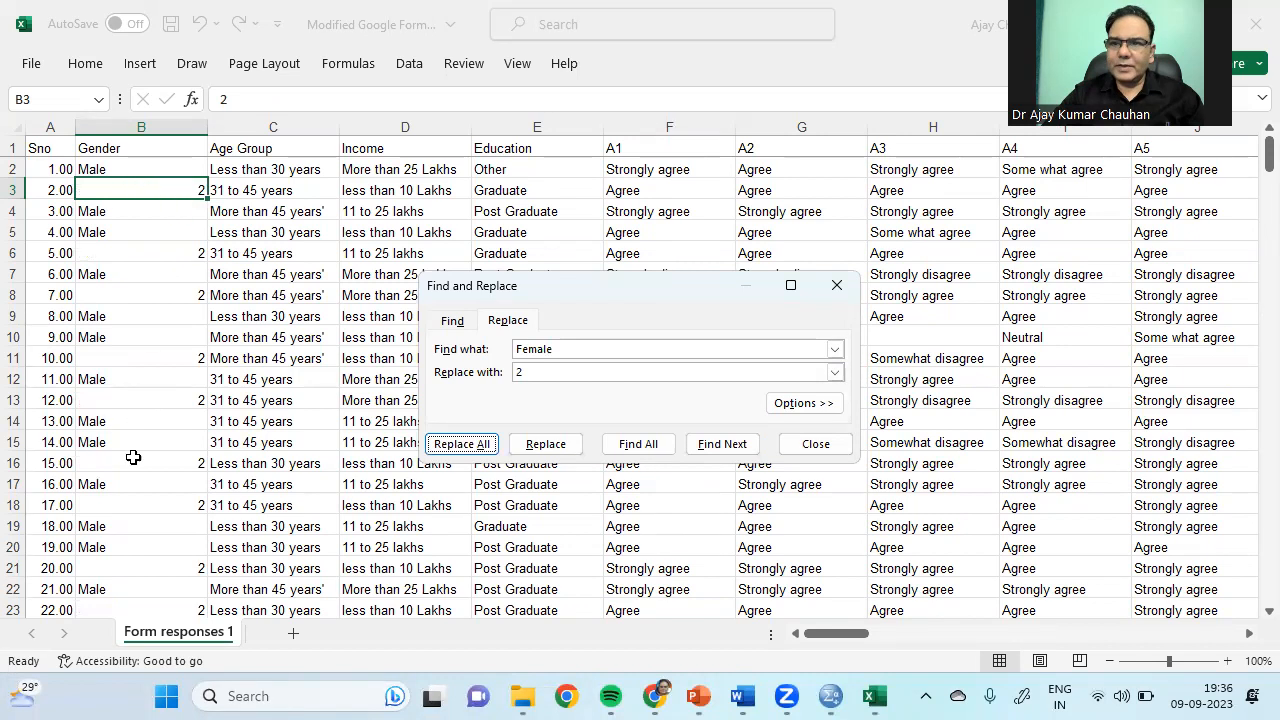
Step: Replace every male entry with 1 (208 replacements) and select the Gender column
{"action": "key", "text": "BackSpace"}
{"action": "left_click", "coordinate": [520, 370]}
{"action": "type", "text": "1"}
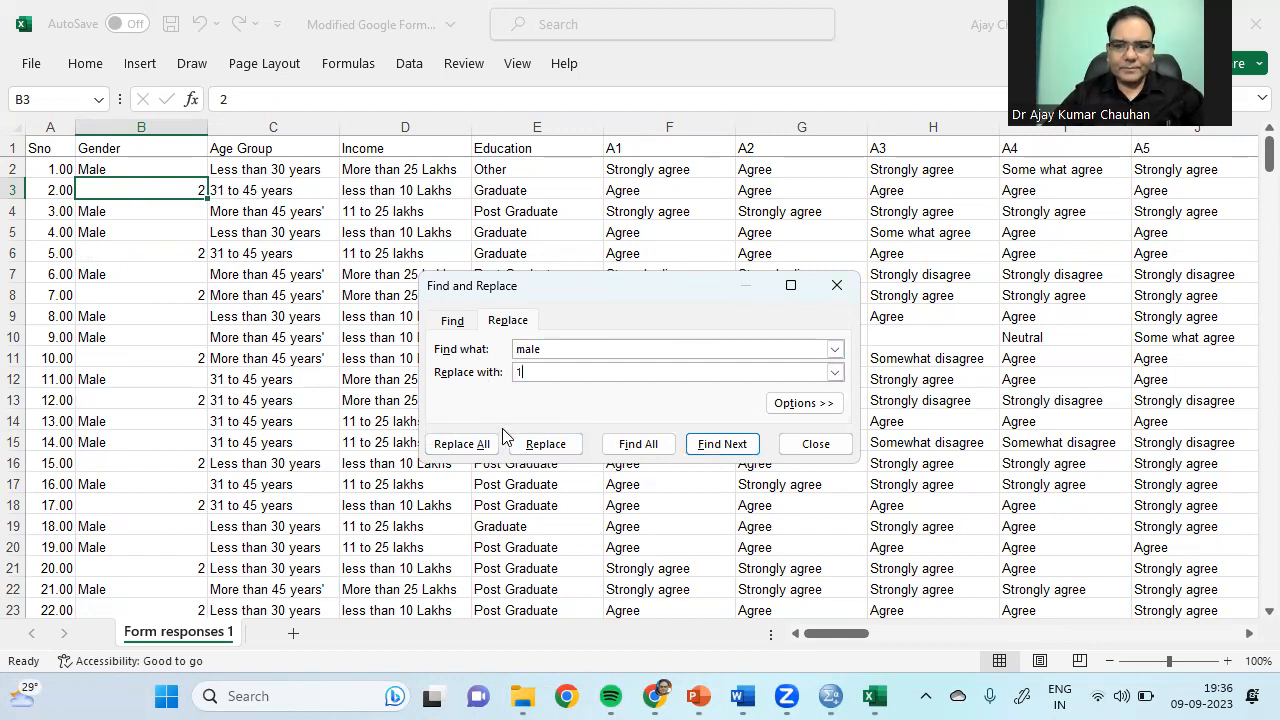
{"action": "left_click", "coordinate": [470, 446]}
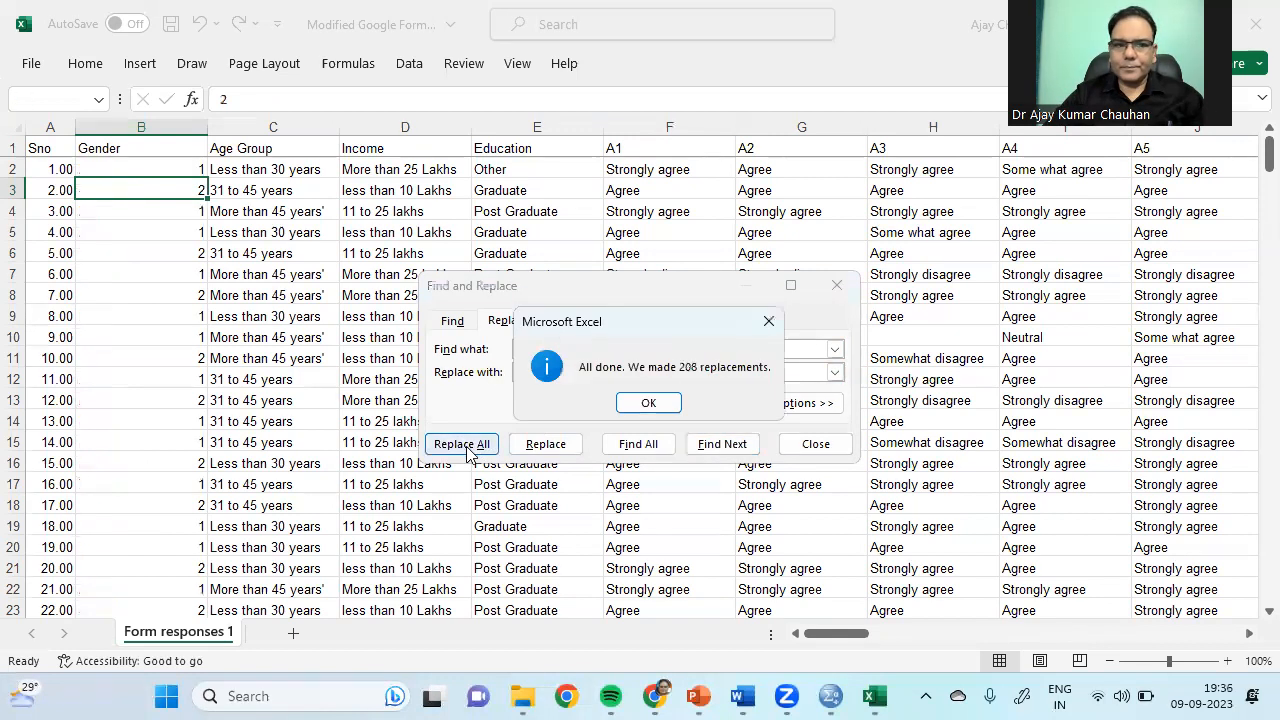
{"action": "left_click", "coordinate": [648, 403]}
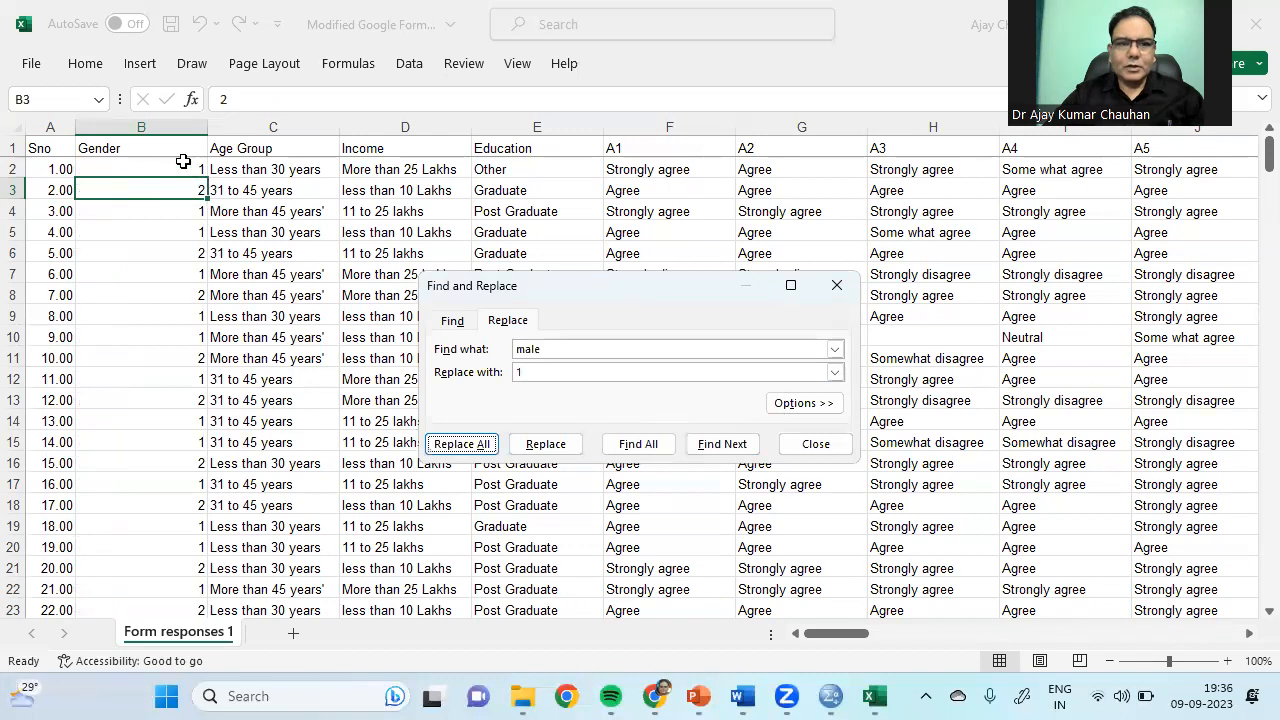
{"action": "left_click", "coordinate": [150, 128]}
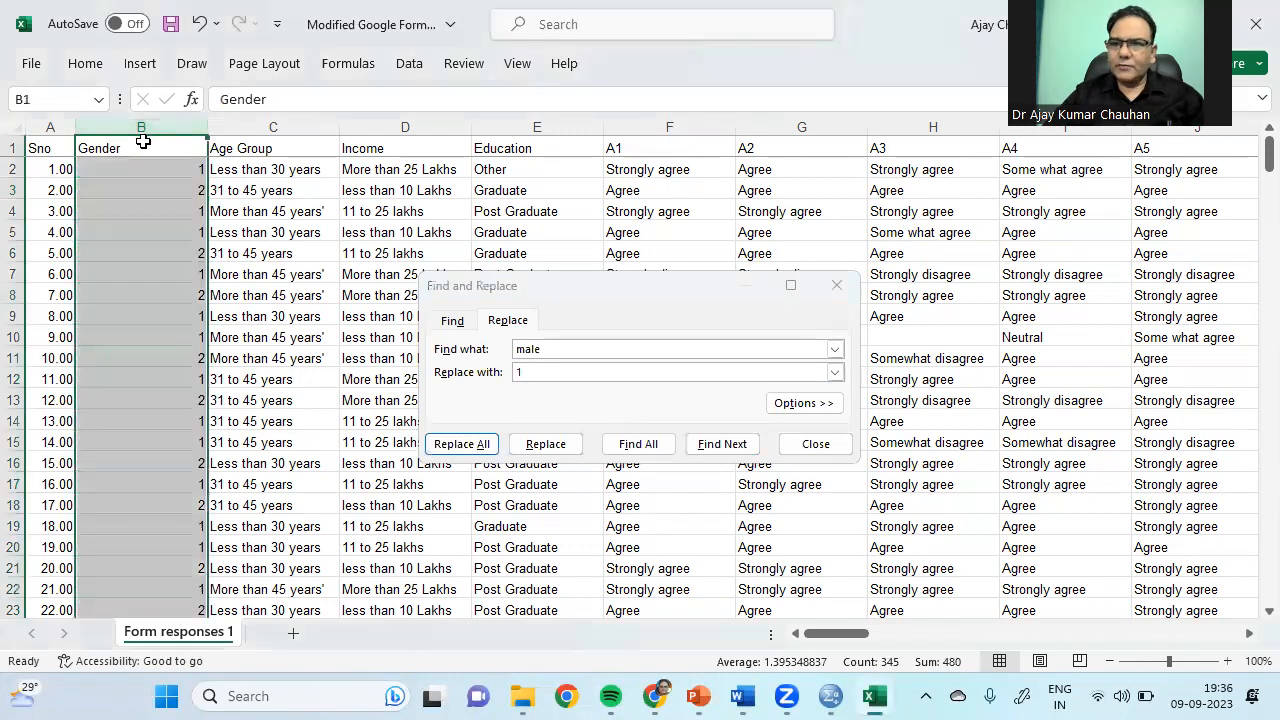
Step: Replace every 'Less than 30 years' with 1, copying the label from C2
{"action": "left_click", "coordinate": [260, 130]}
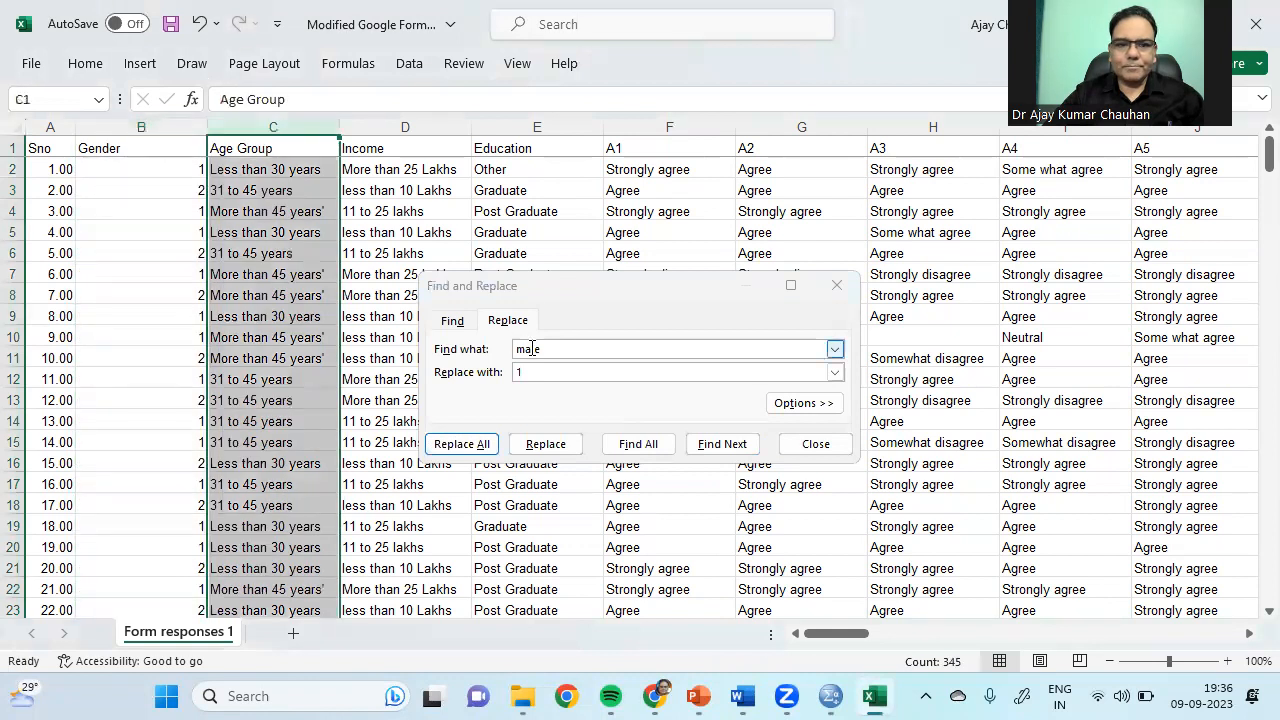
{"action": "left_click", "coordinate": [301, 169]}
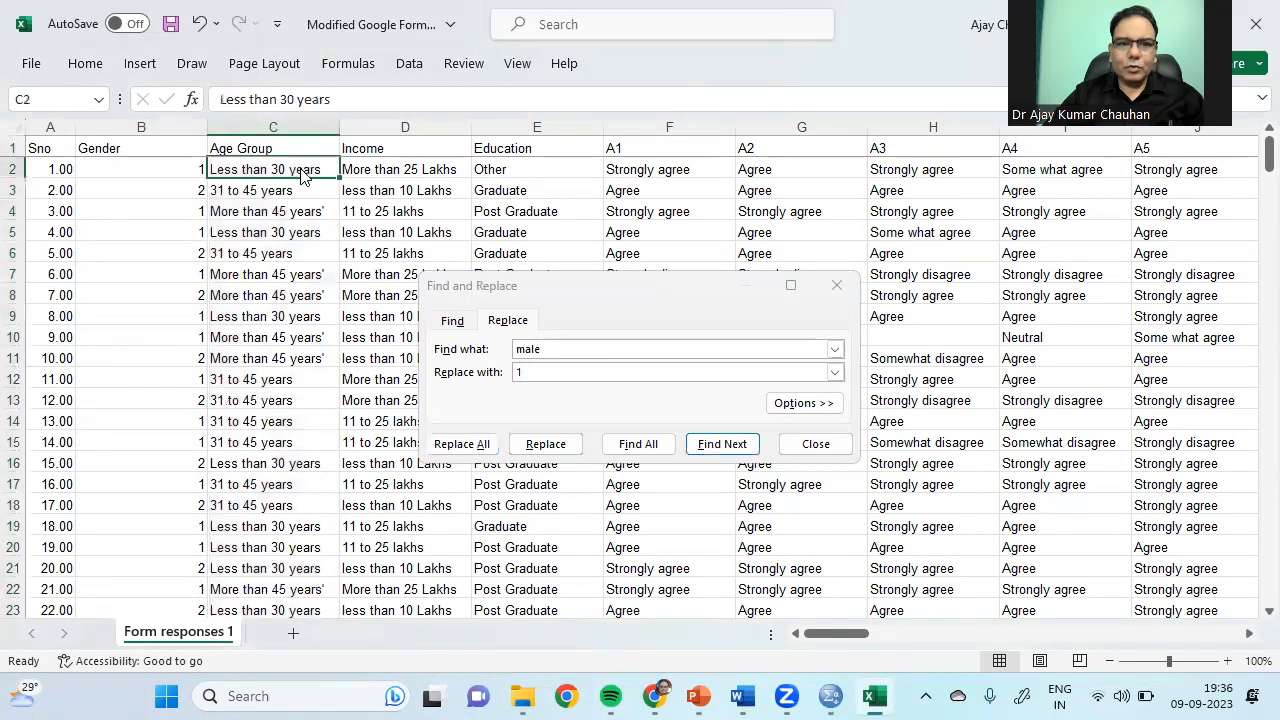
{"action": "right_click", "coordinate": [301, 172]}
{"action": "left_click", "coordinate": [352, 162]}
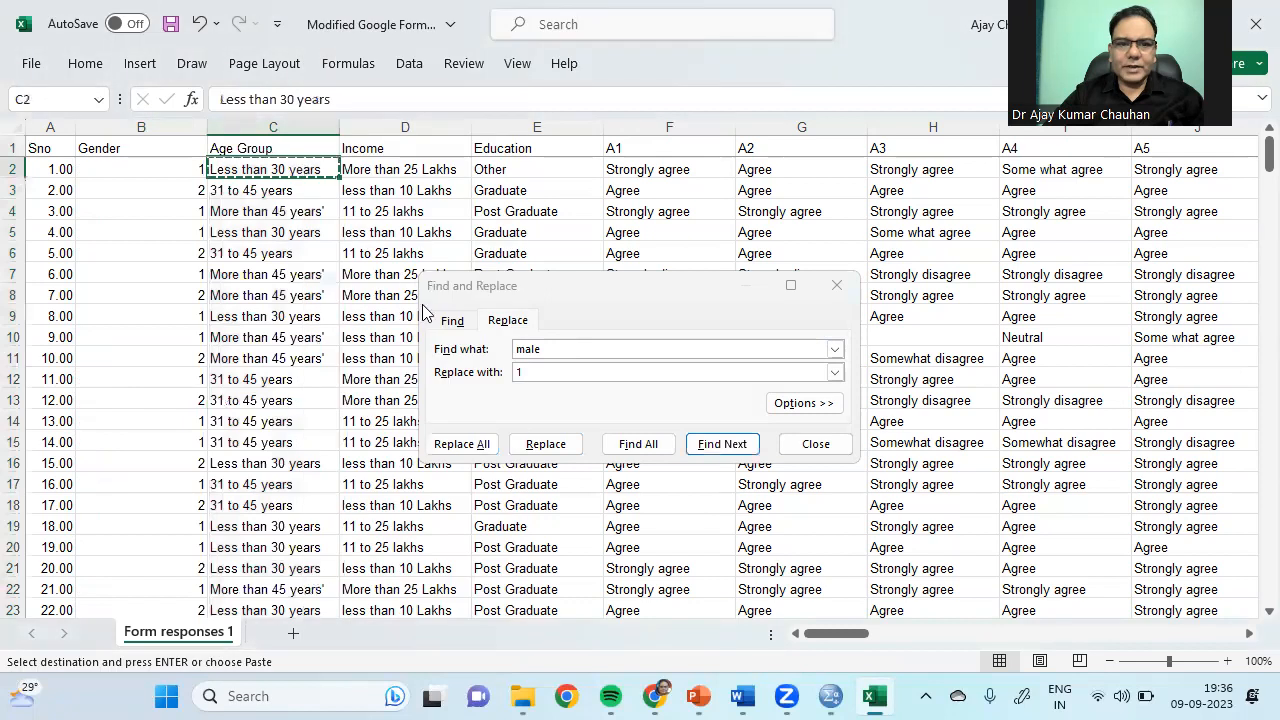
{"action": "left_click", "coordinate": [560, 346]}
{"action": "left_click_drag", "start_coordinate": [560, 346], "coordinate": [510, 348]}
{"action": "key", "text": "ctrl+v"}
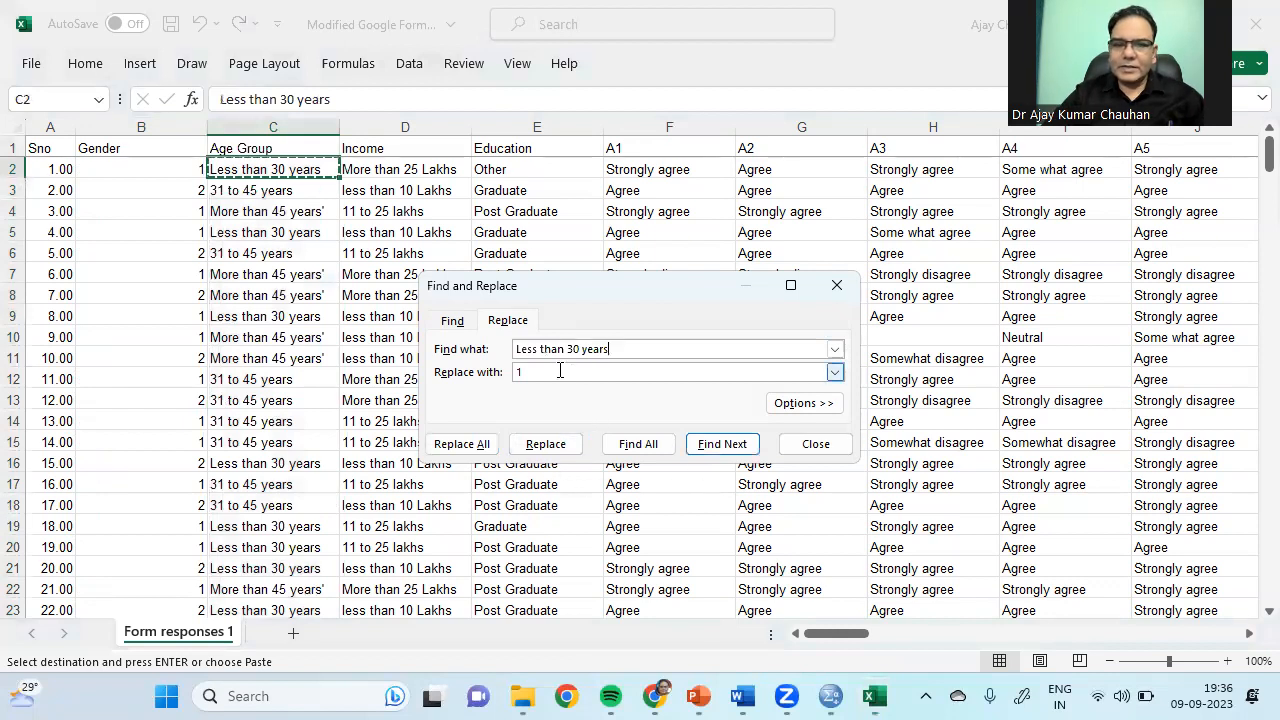
{"action": "left_click", "coordinate": [519, 373]}
{"action": "type", "text": "1"}
{"action": "left_click", "coordinate": [462, 443]}
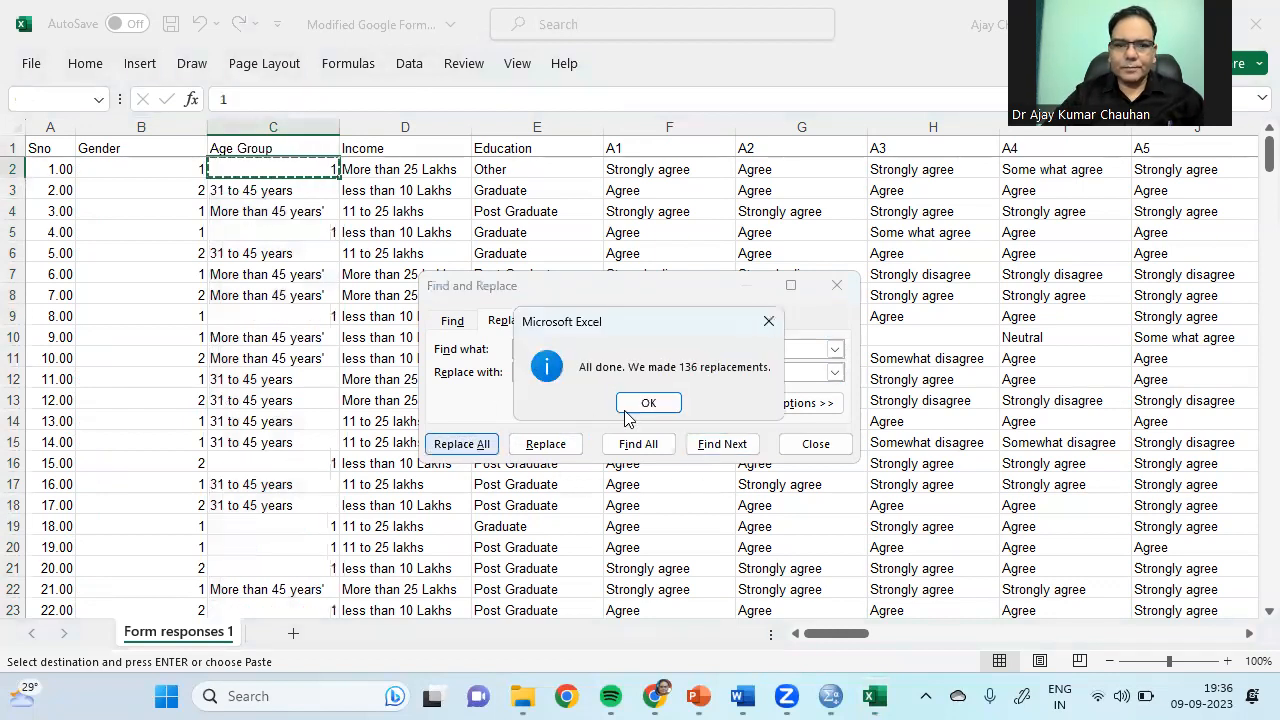
{"action": "left_click", "coordinate": [647, 404]}
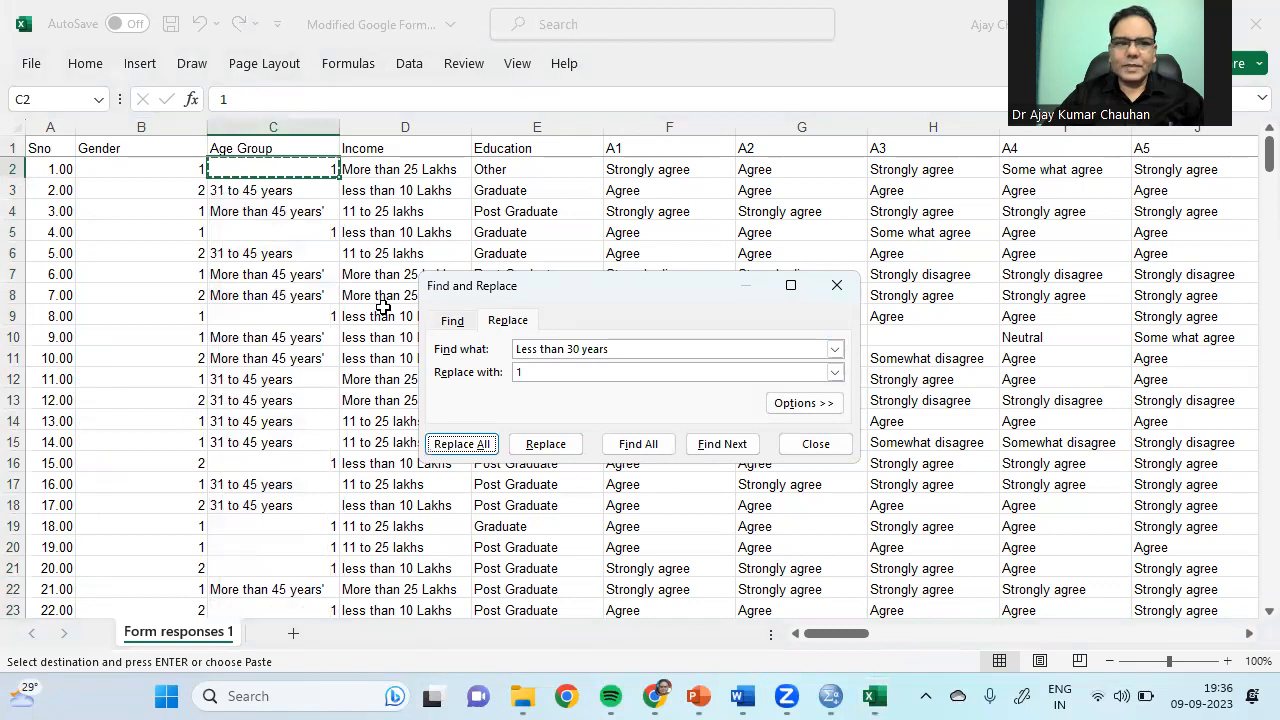
Step: Replace every '31 to 45 years' with 2 (116 replacements)
{"action": "left_click", "coordinate": [247, 195]}
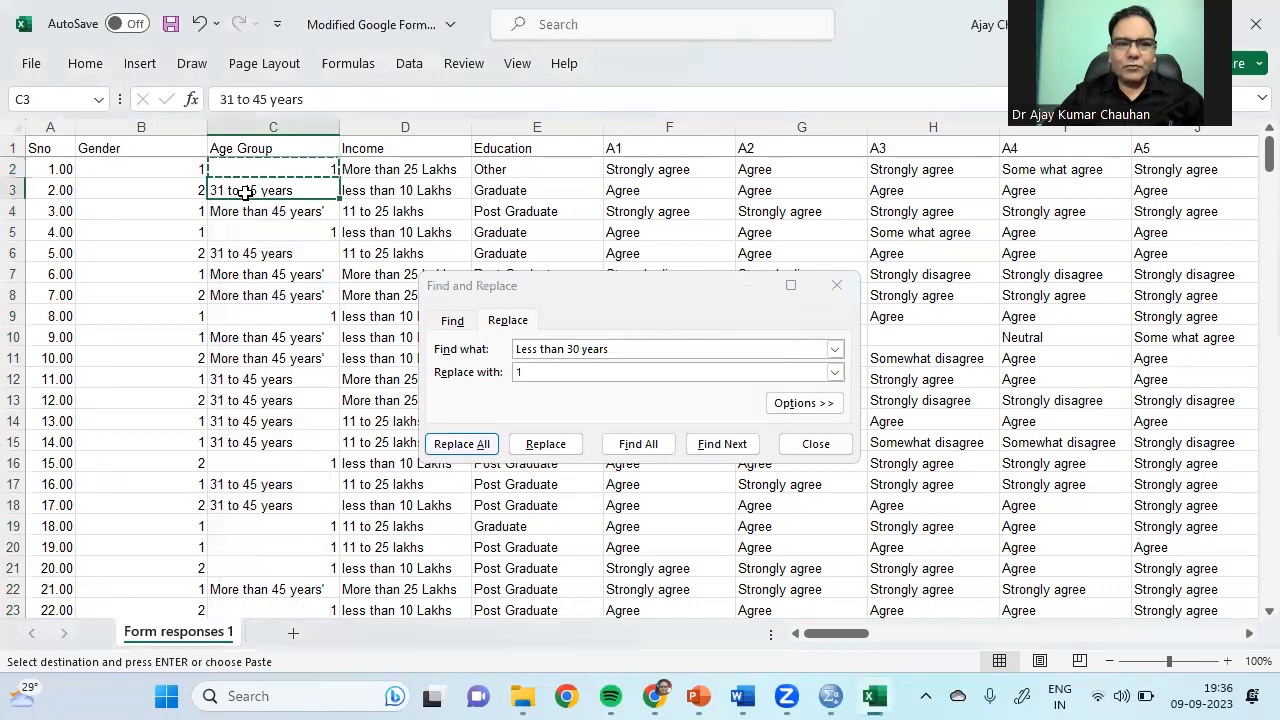
{"action": "right_click", "coordinate": [247, 195]}
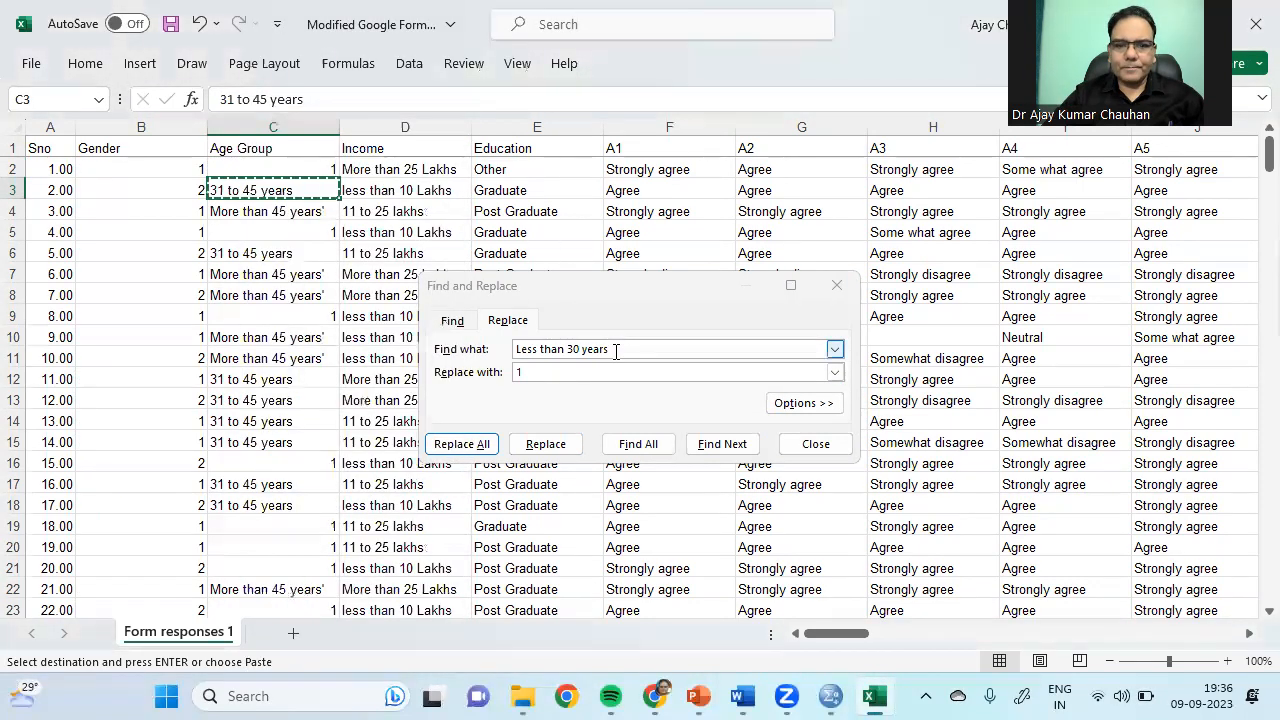
{"action": "left_click", "coordinate": [610, 349]}
{"action": "left_click_drag", "start_coordinate": [608, 349], "coordinate": [486, 349]}
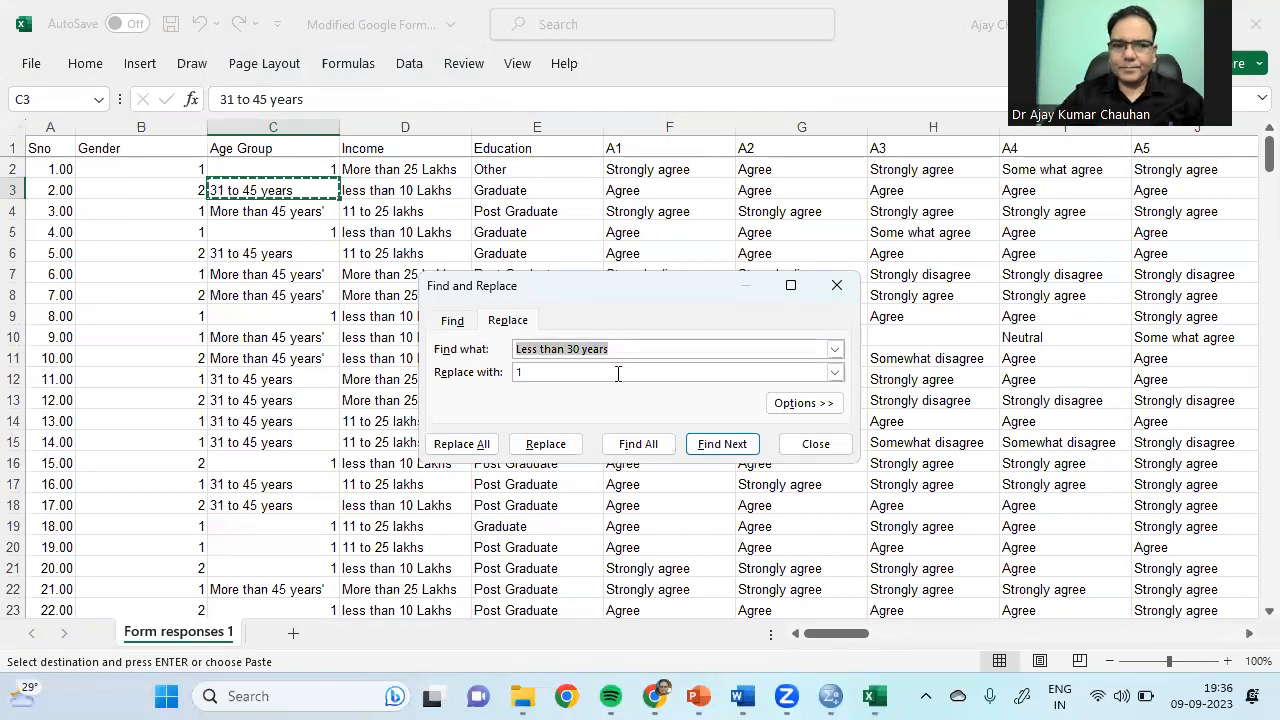
{"action": "key", "text": "ctrl+v"}
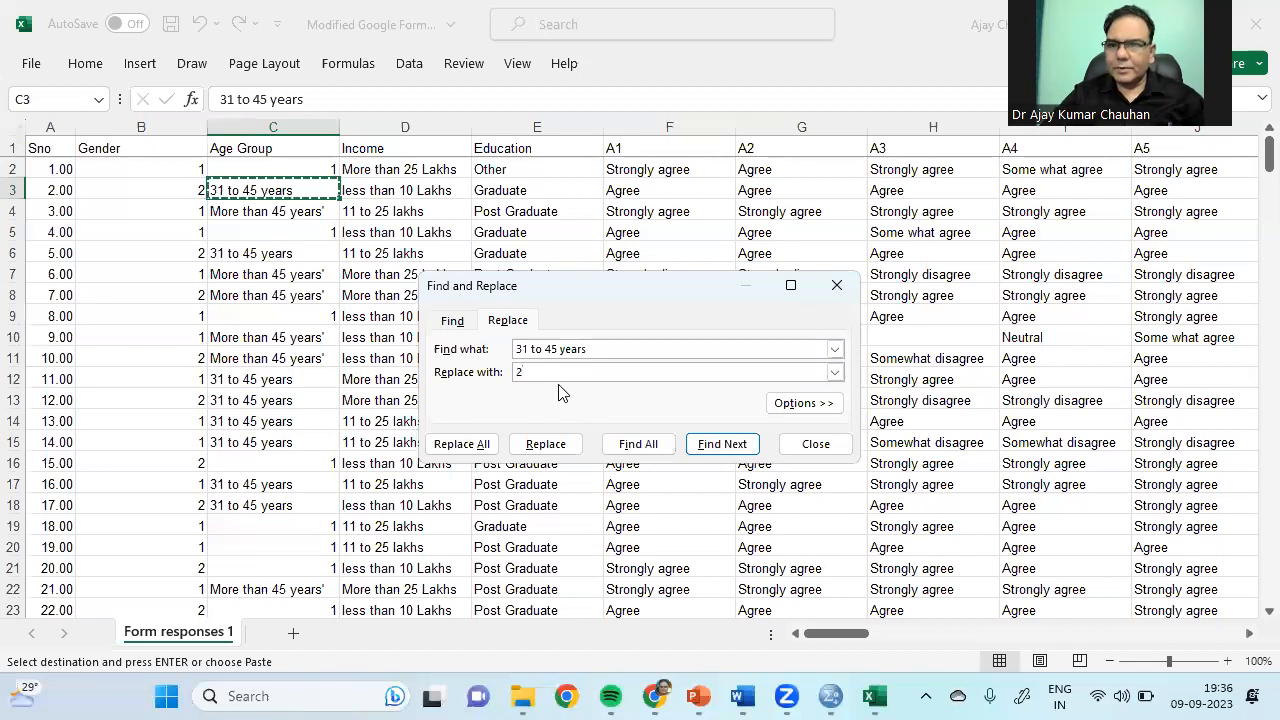
{"action": "left_click", "coordinate": [467, 444]}
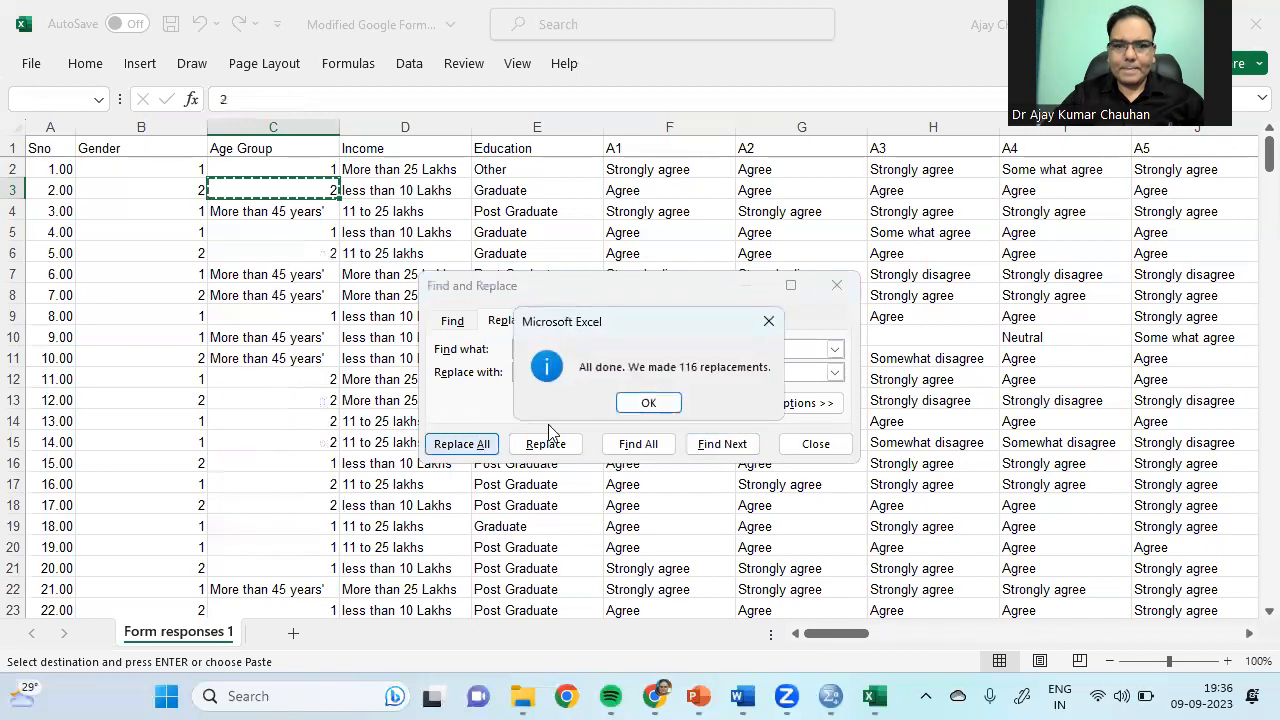
{"action": "left_click", "coordinate": [651, 402]}
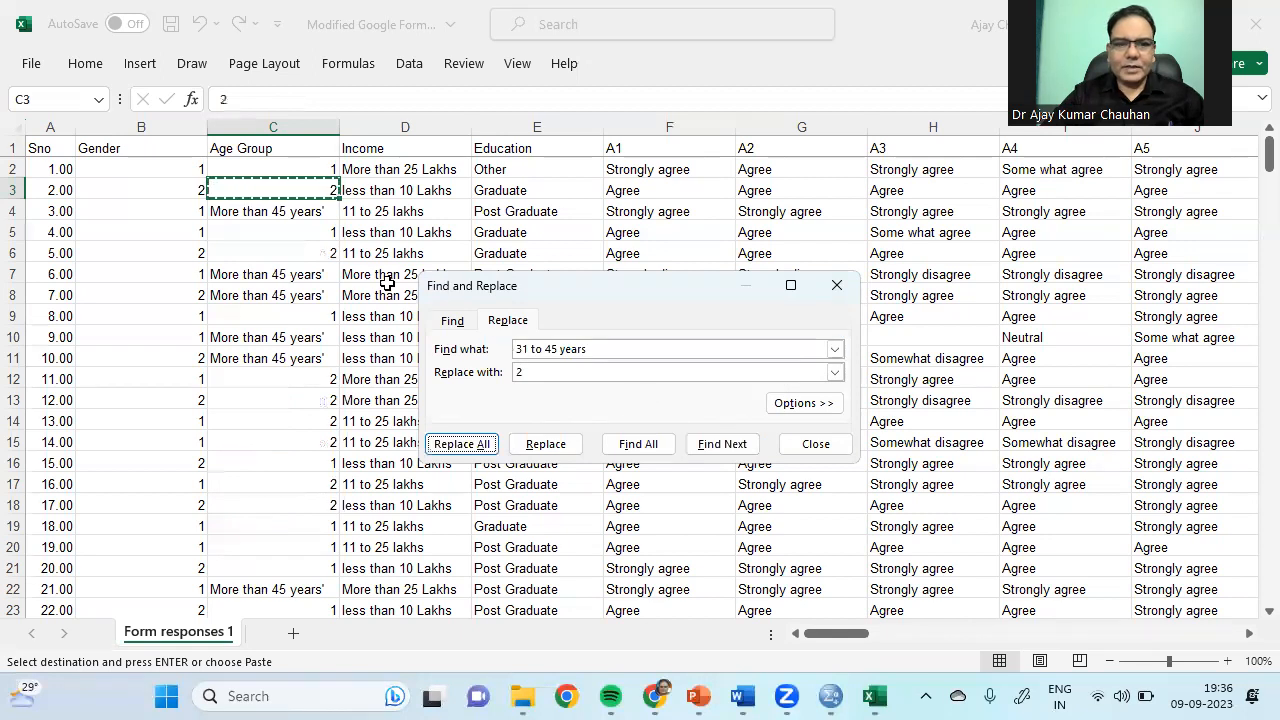
Step: Replace every 'More than 45 years' with 3 (92 replacements)
{"action": "left_click", "coordinate": [286, 210]}
{"action": "right_click", "coordinate": [286, 209]}
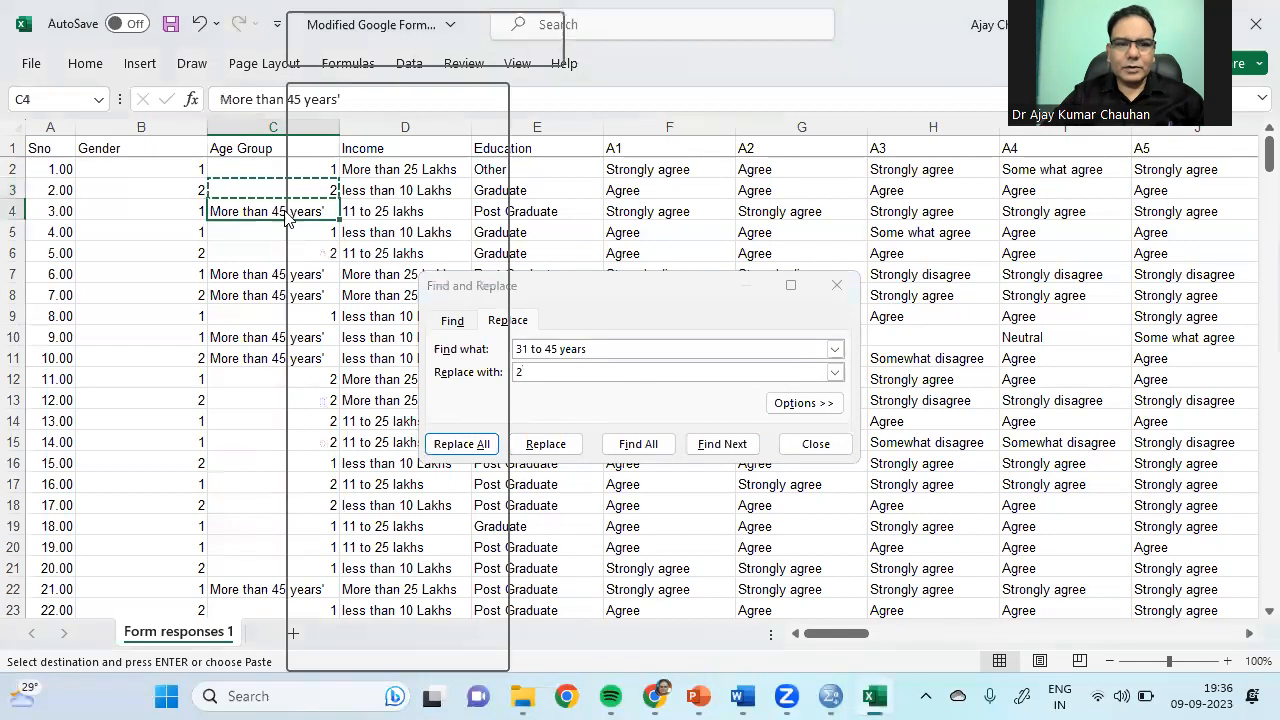
{"action": "left_click", "coordinate": [338, 160]}
{"action": "left_click_drag", "start_coordinate": [588, 349], "coordinate": [502, 347]}
{"action": "key", "text": "ctrl+v"}
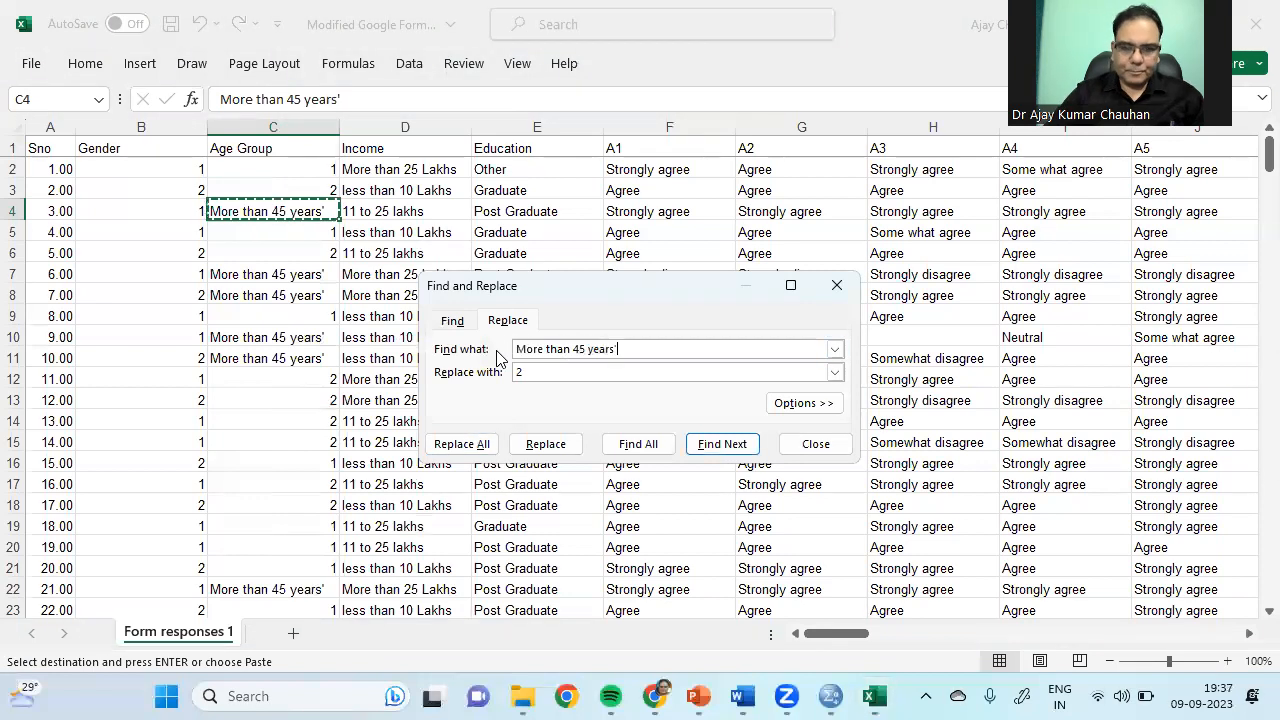
{"action": "left_click", "coordinate": [519, 371]}
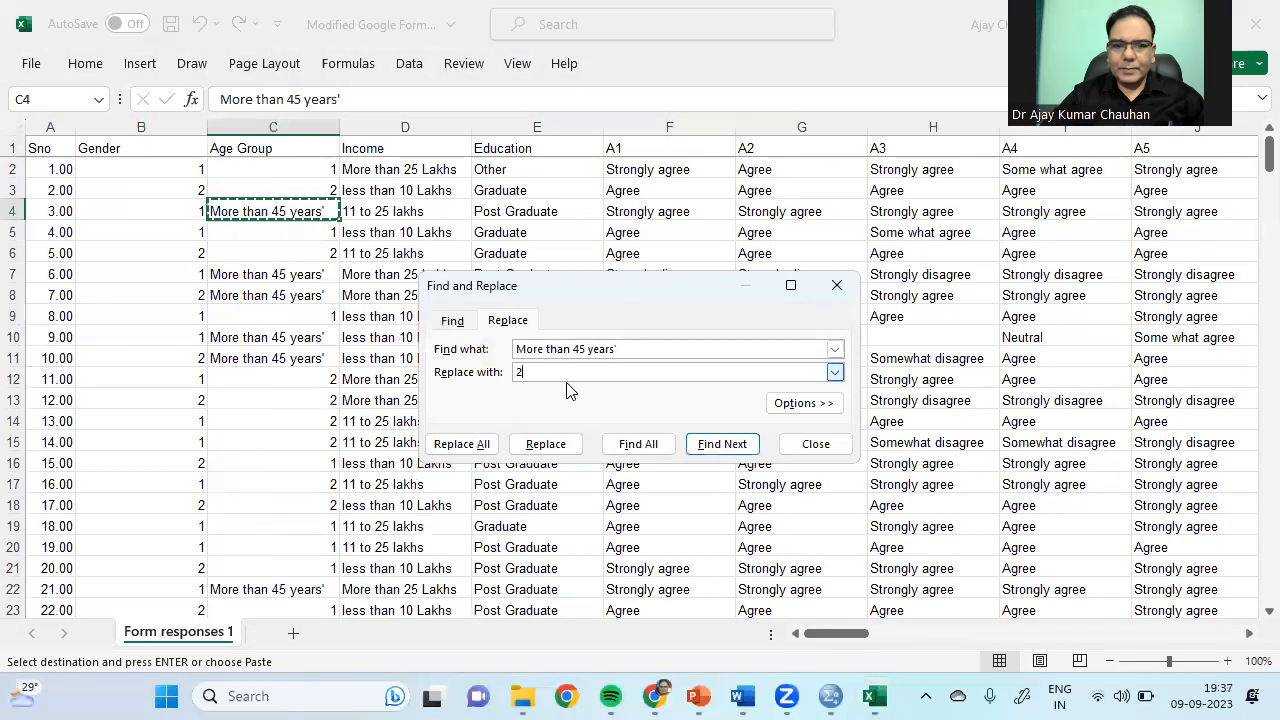
{"action": "key", "text": "BackSpace"}
{"action": "type", "text": "3"}
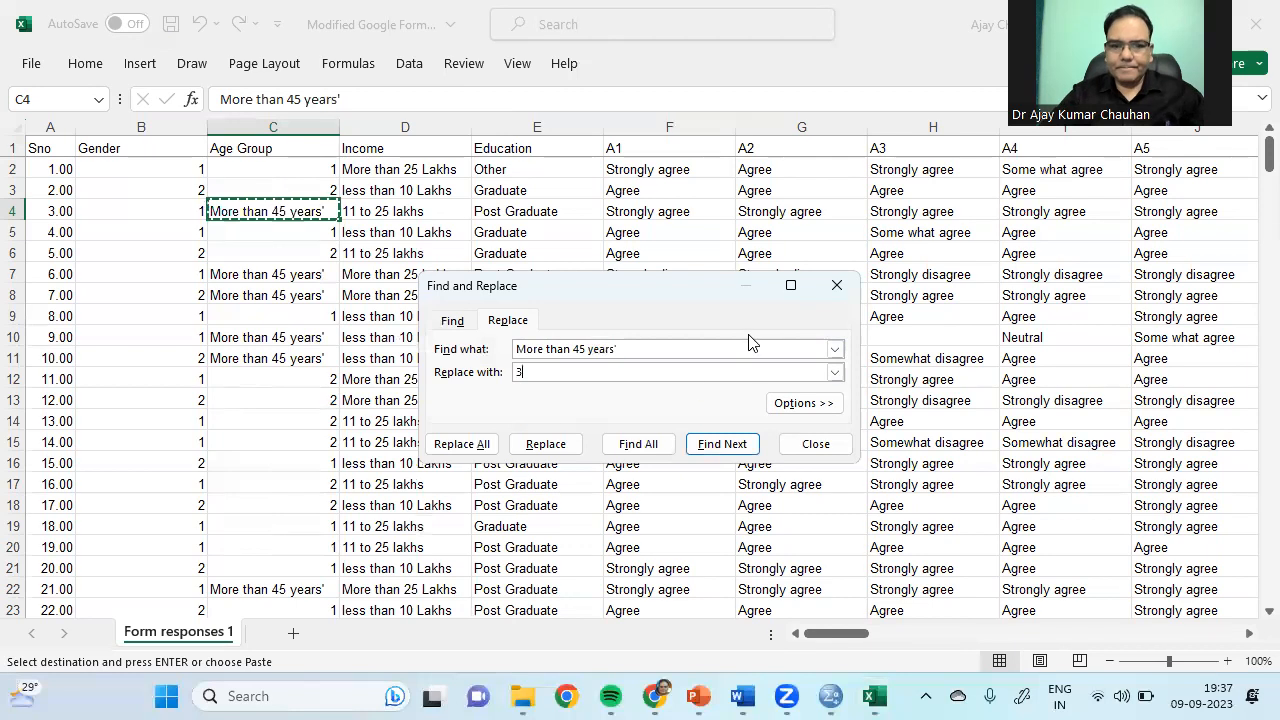
{"action": "left_click", "coordinate": [466, 447]}
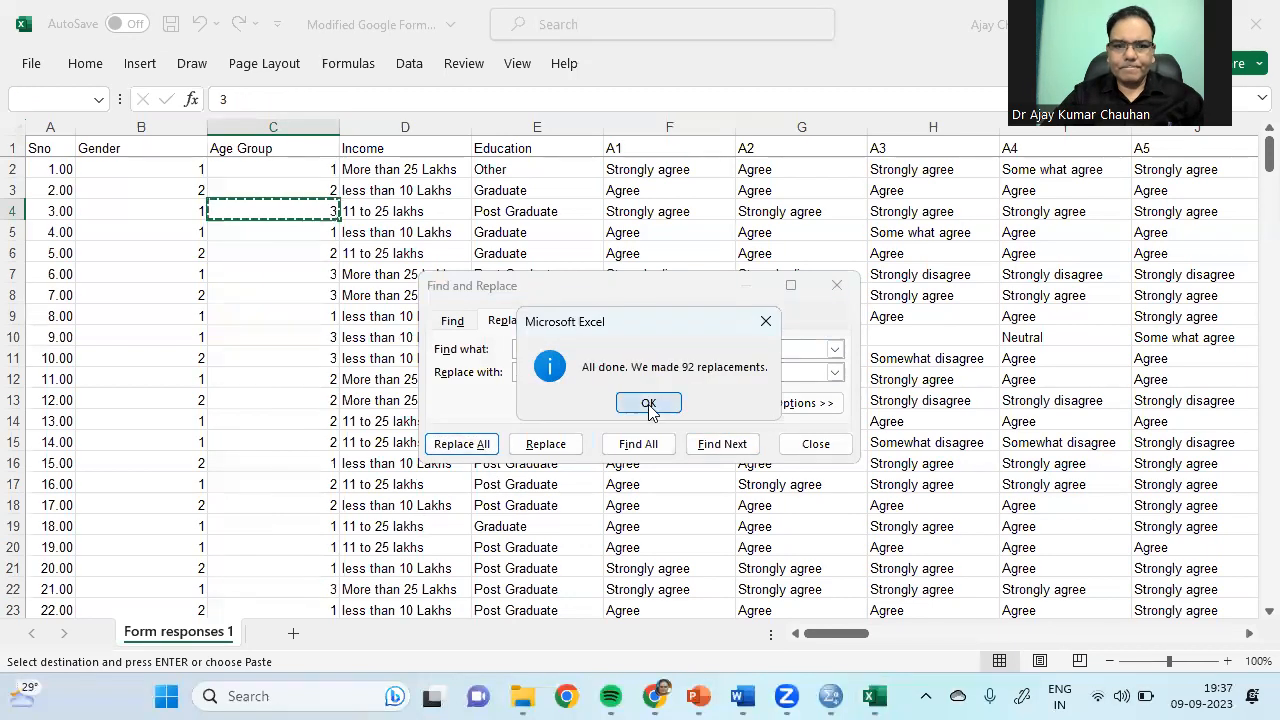
{"action": "left_click", "coordinate": [651, 403]}
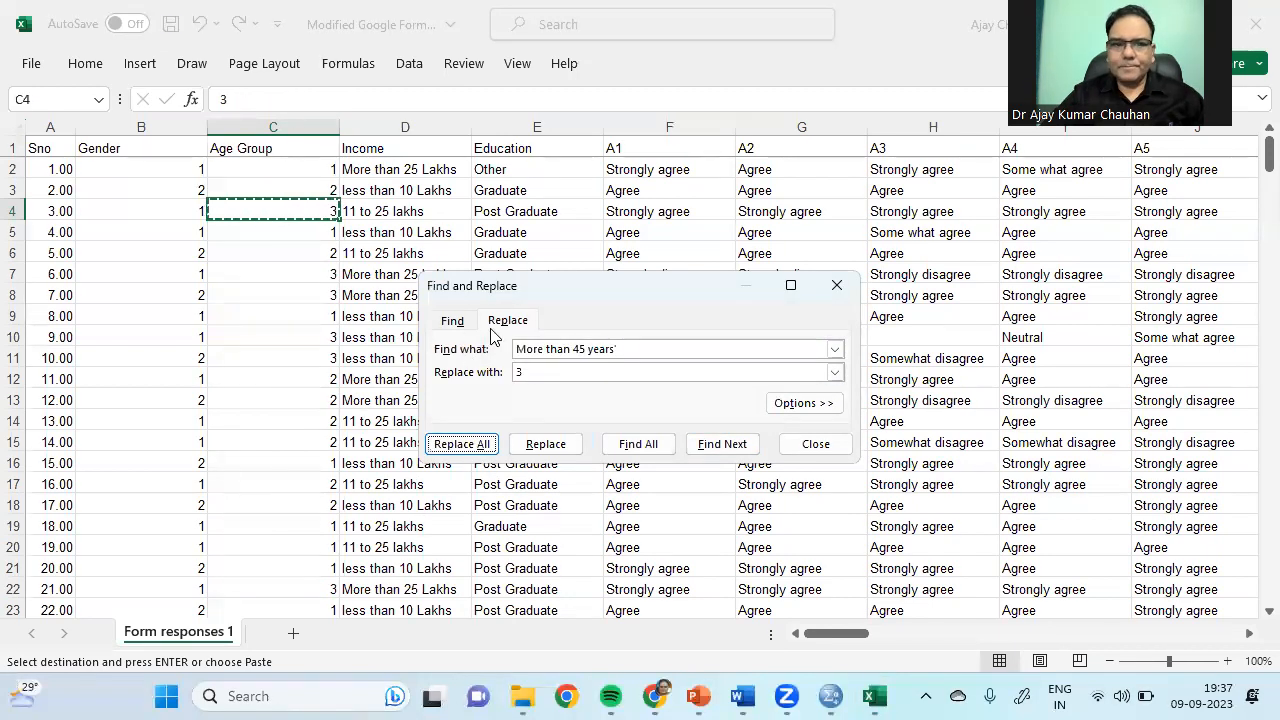
{"action": "left_click_drag", "start_coordinate": [581, 297], "coordinate": [830, 315]}
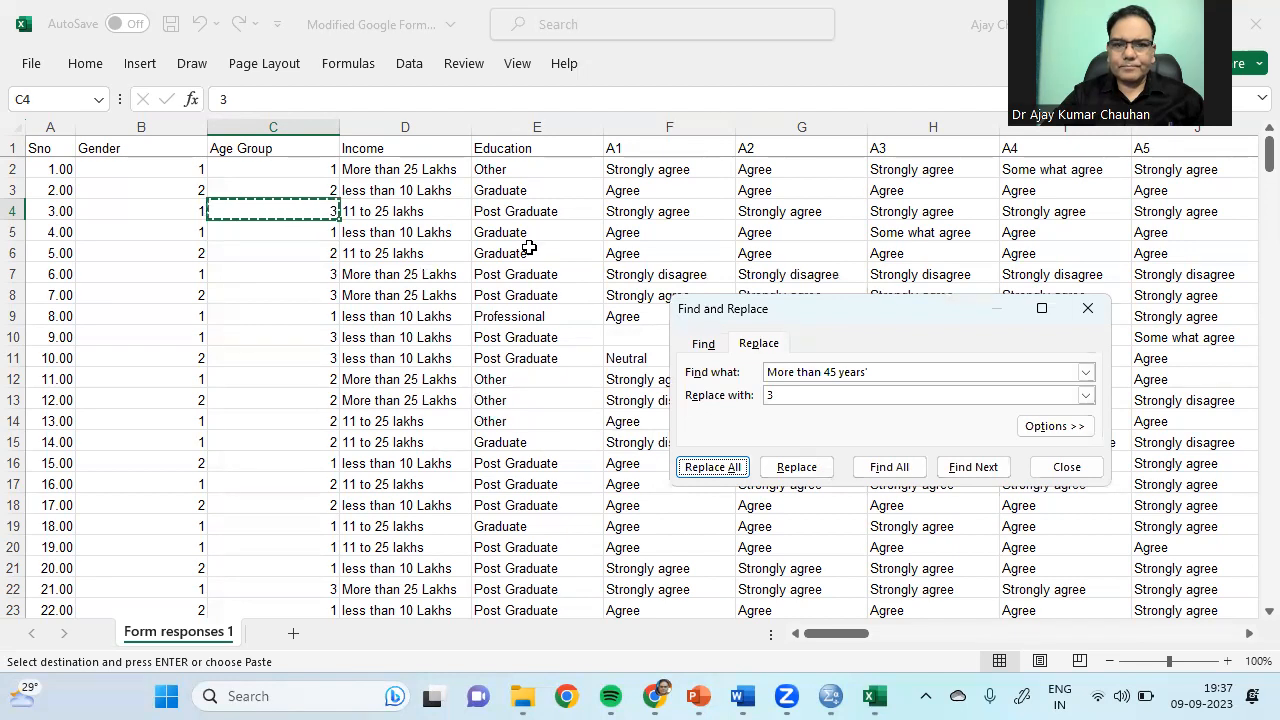
Step: Replace every Somewhat disagree answer in the A-item columns with 3, fixing the search spelling
{"action": "left_click_drag", "start_coordinate": [810, 318], "coordinate": [293, 225]}
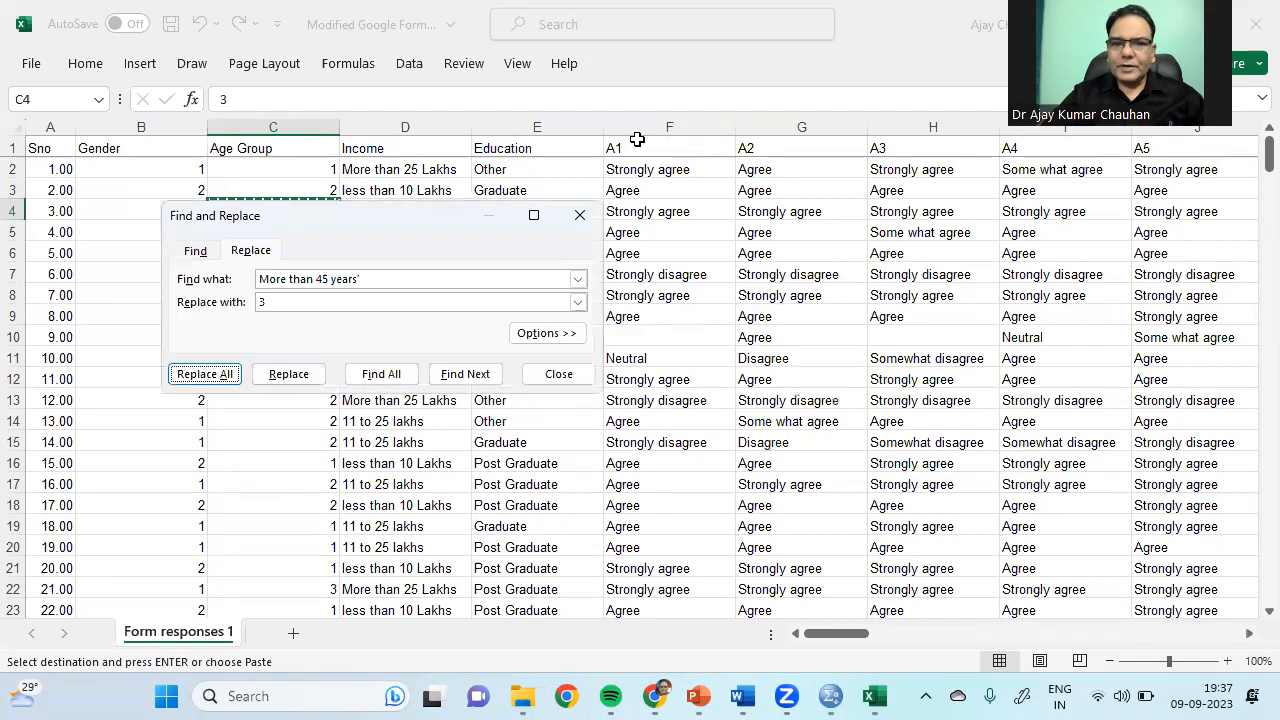
{"action": "left_click_drag", "start_coordinate": [657, 127], "coordinate": [995, 127]}
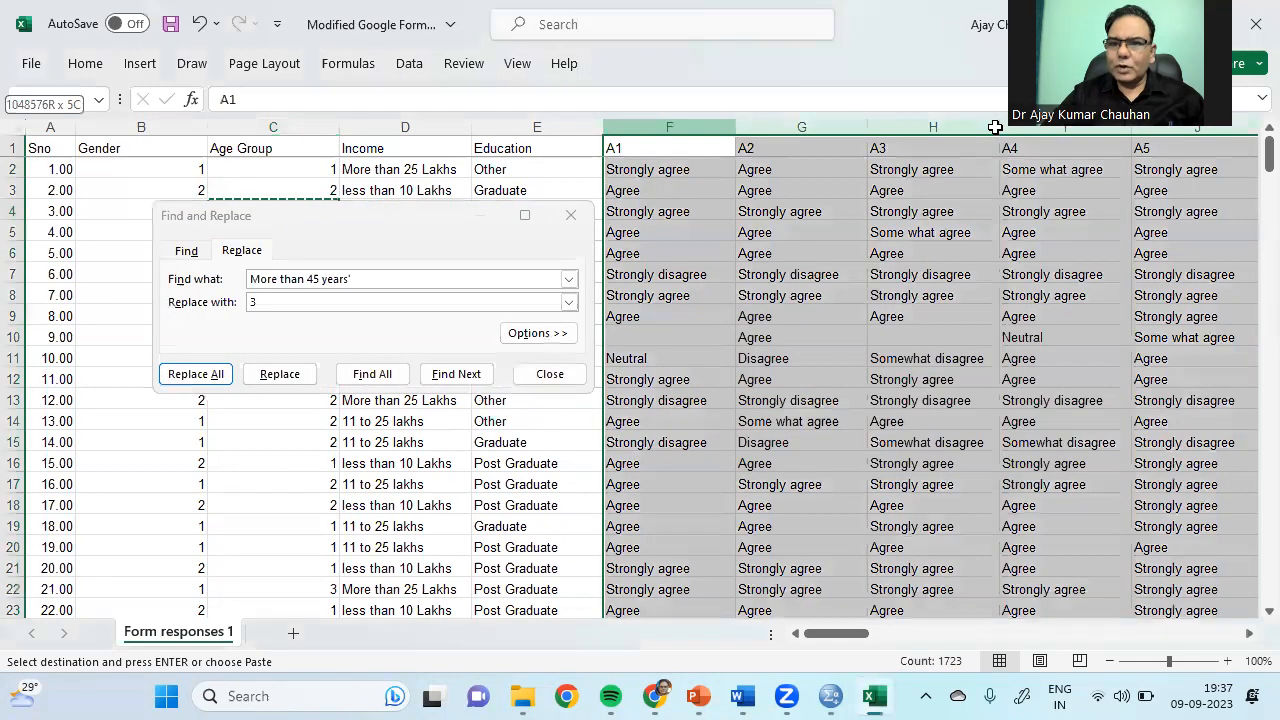
{"action": "left_click", "coordinate": [822, 421]}
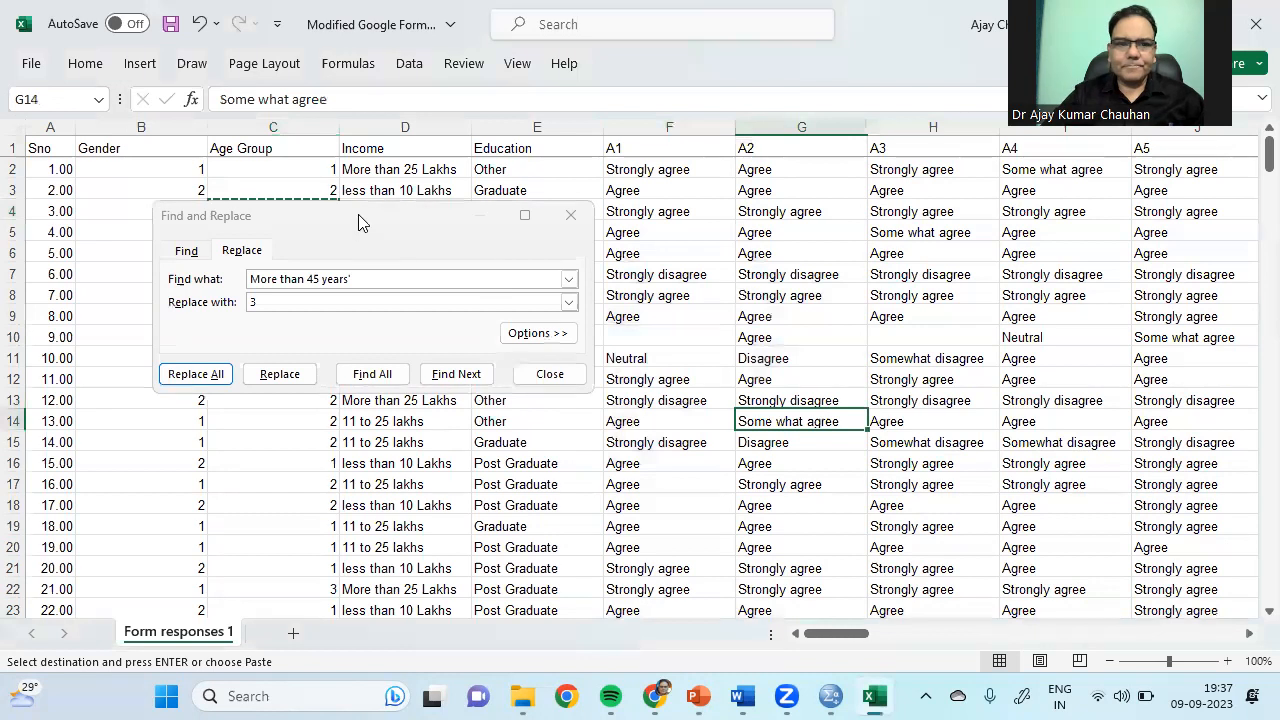
{"action": "left_click_drag", "start_coordinate": [358, 226], "coordinate": [336, 305]}
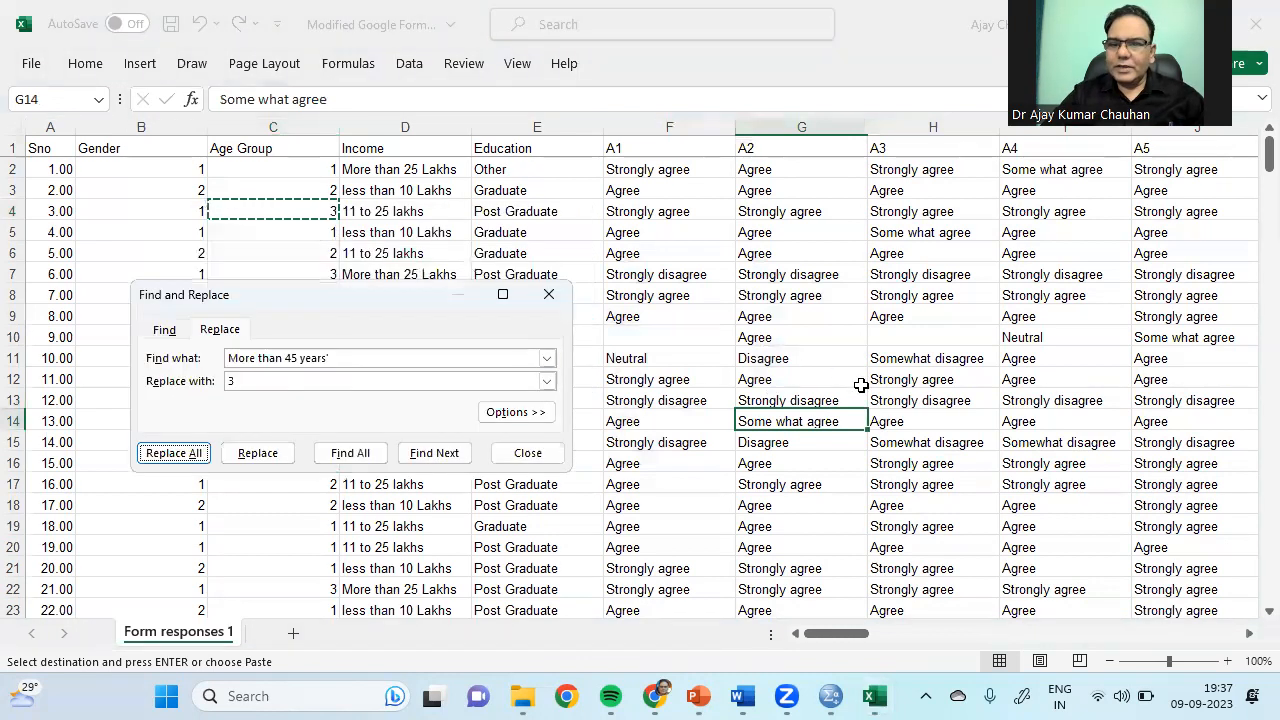
{"action": "left_click", "coordinate": [921, 360]}
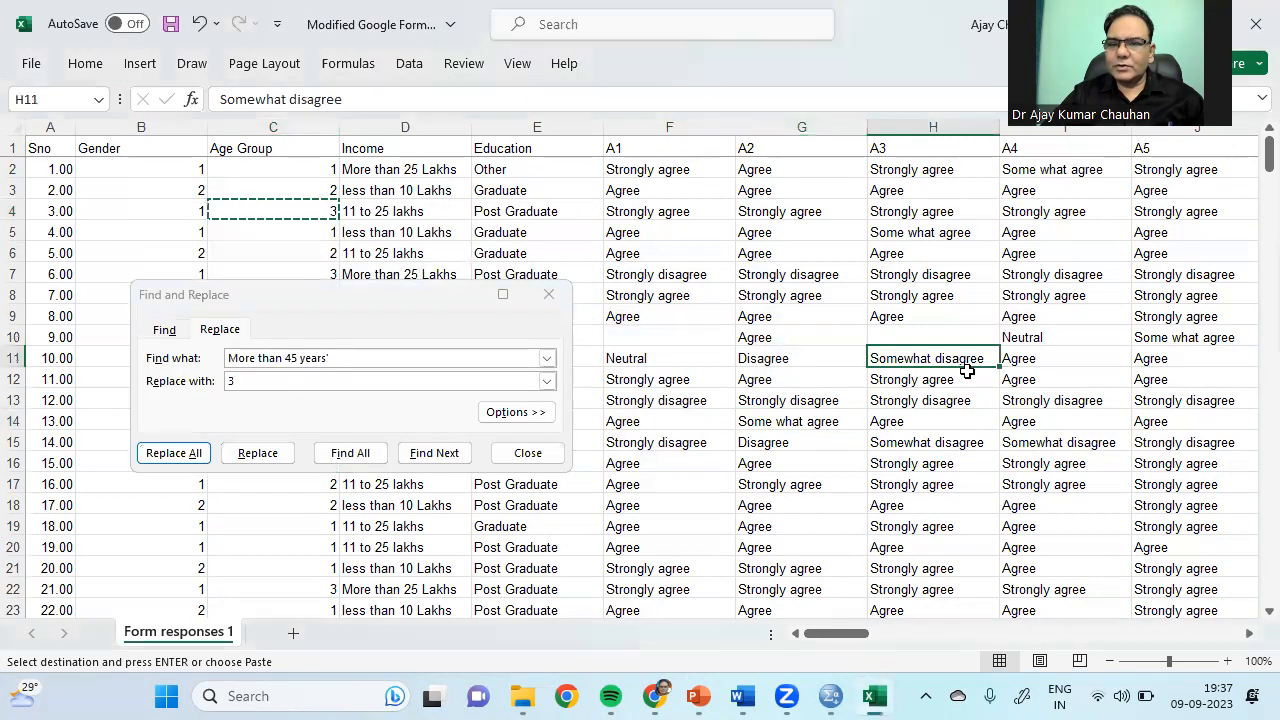
{"action": "left_click", "coordinate": [353, 357]}
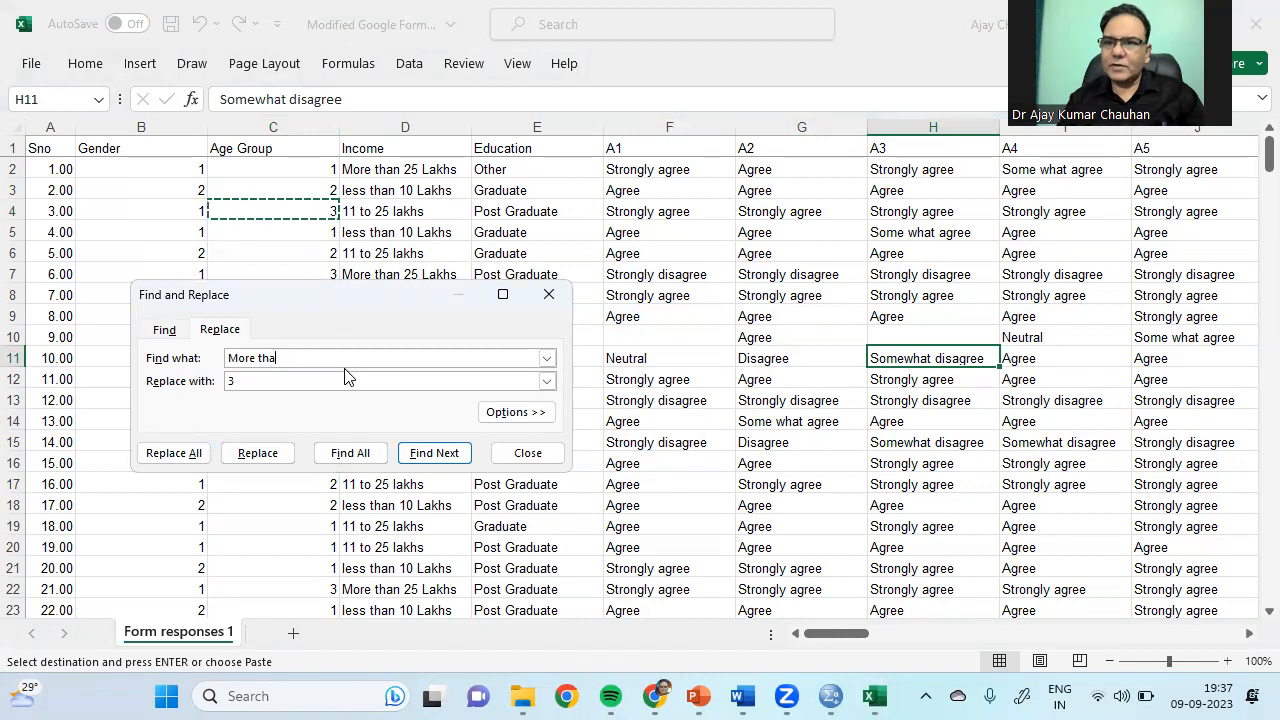
{"action": "key", "text": "BackSpace"}
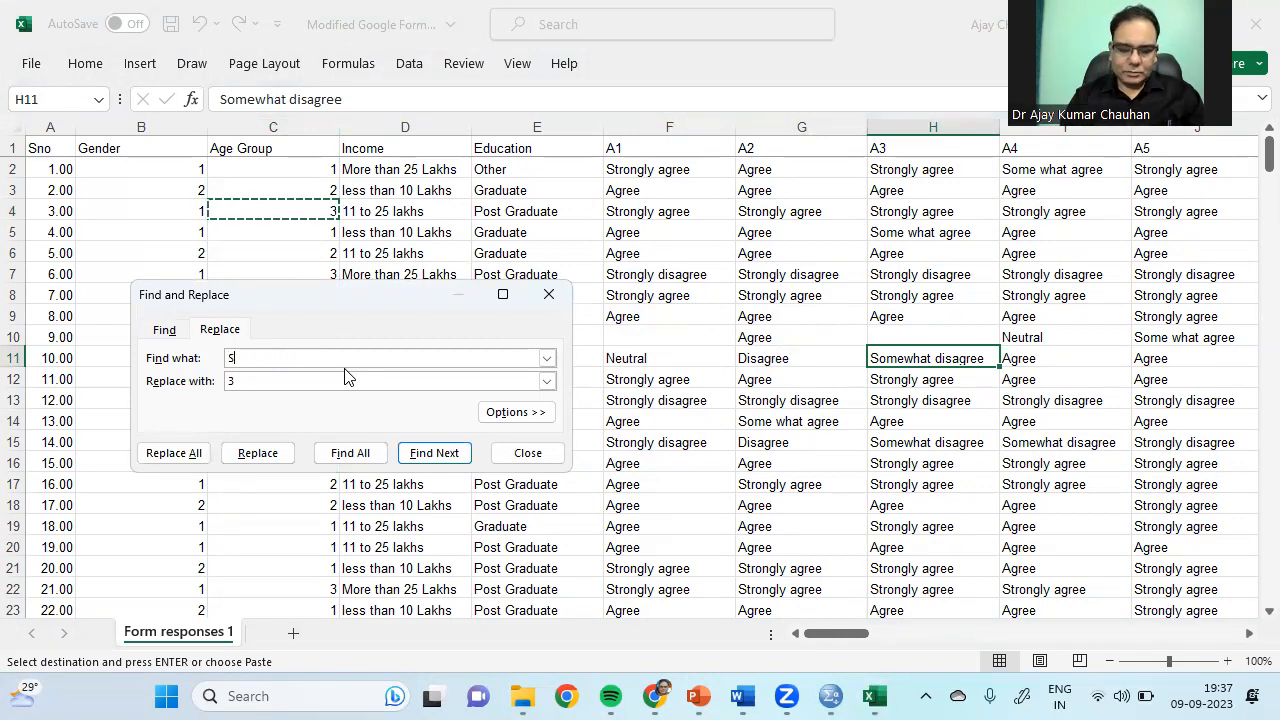
{"action": "type", "text": "ewahat disagree"}
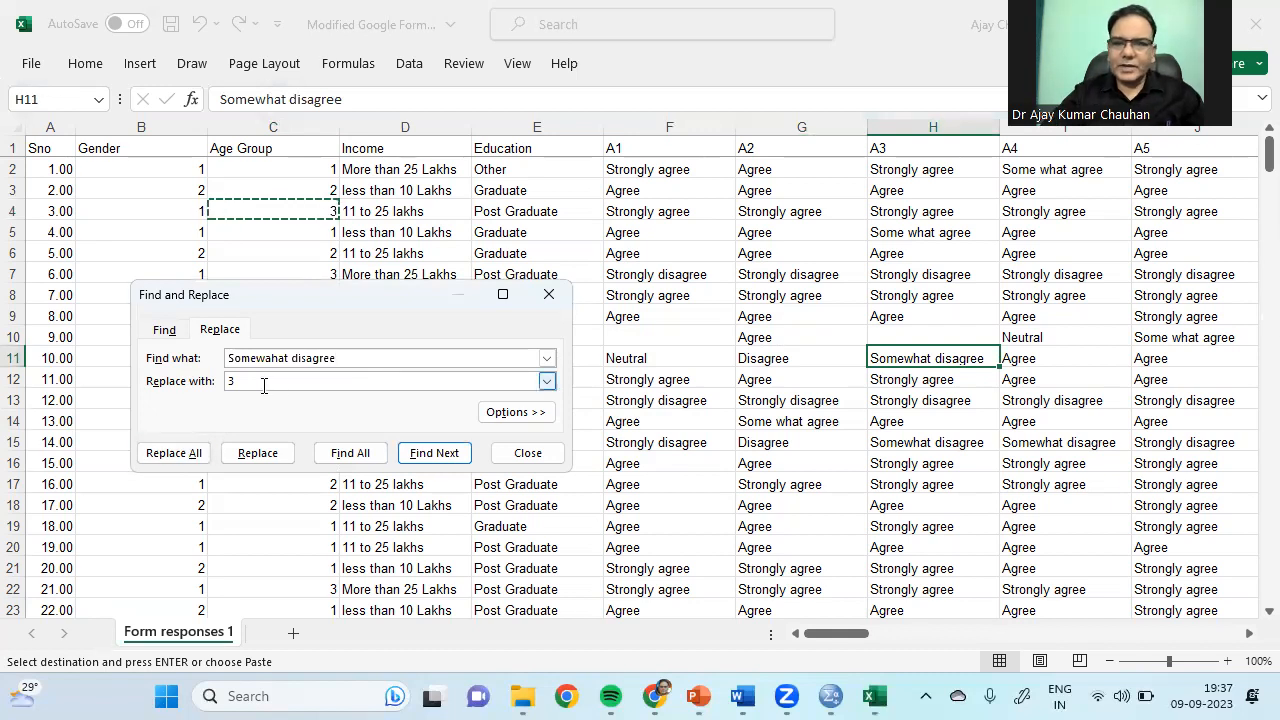
{"action": "left_click", "coordinate": [195, 452]}
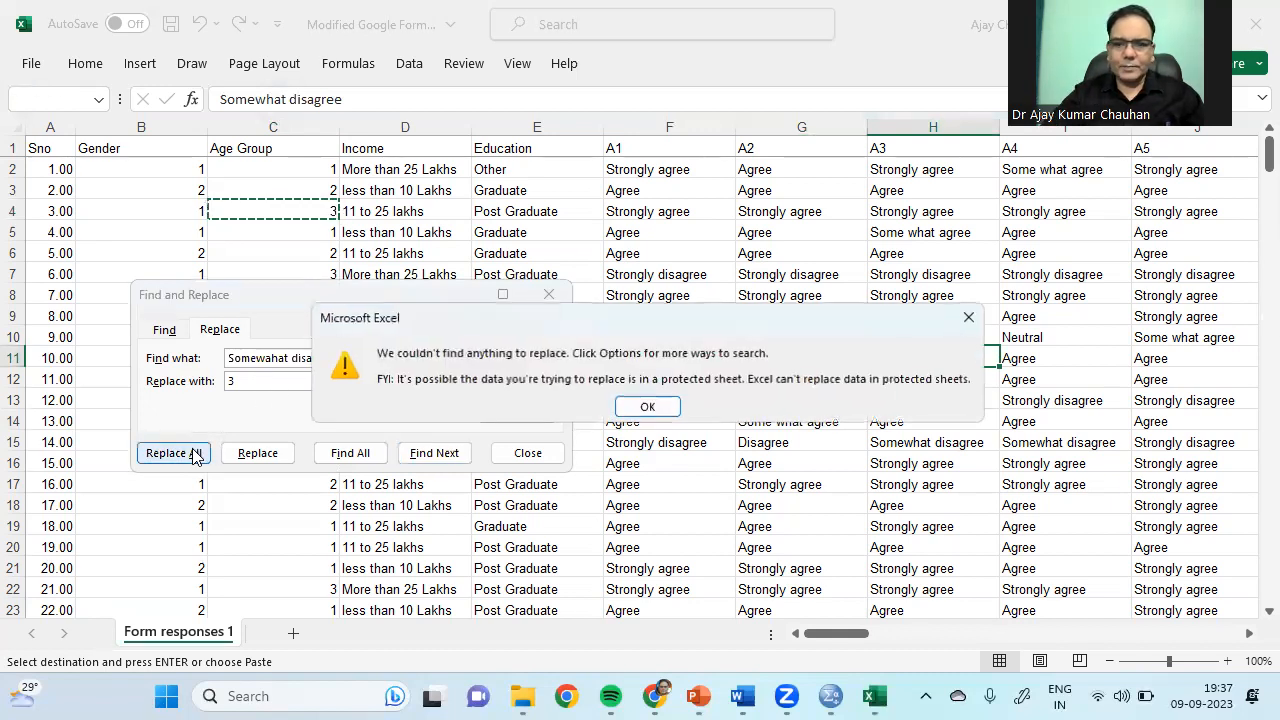
{"action": "left_click", "coordinate": [638, 407]}
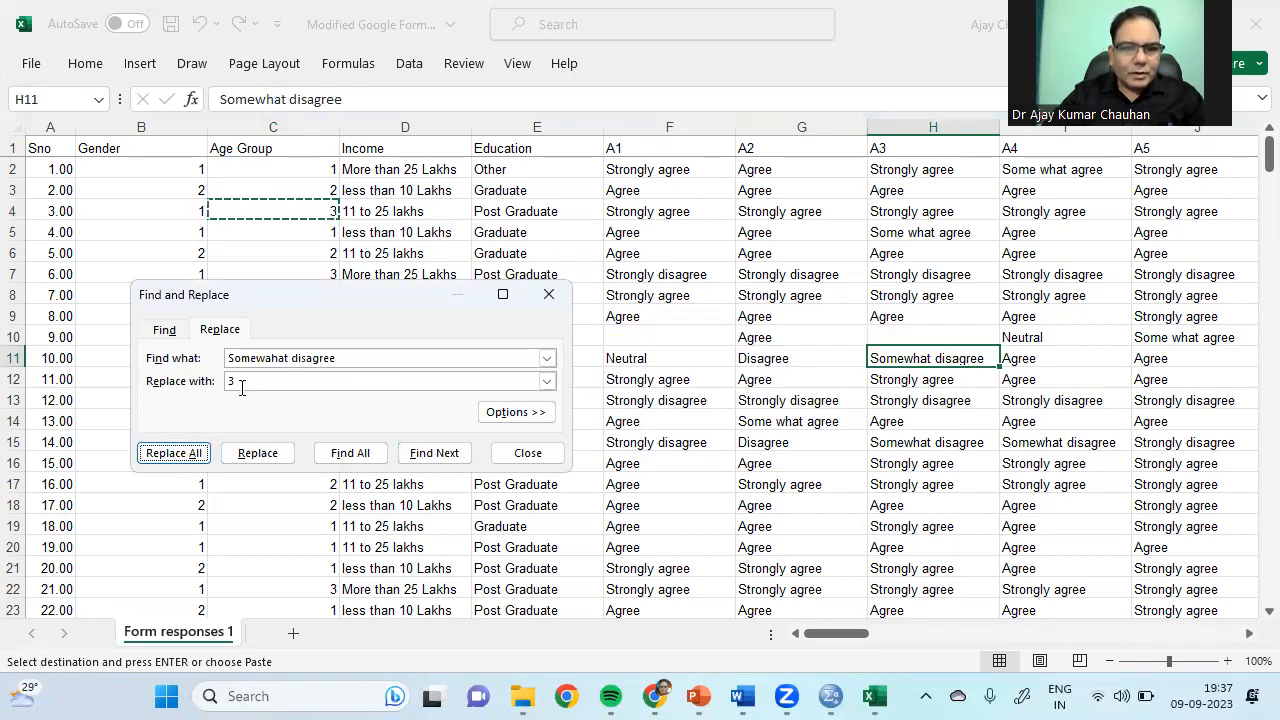
{"action": "left_click", "coordinate": [268, 357]}
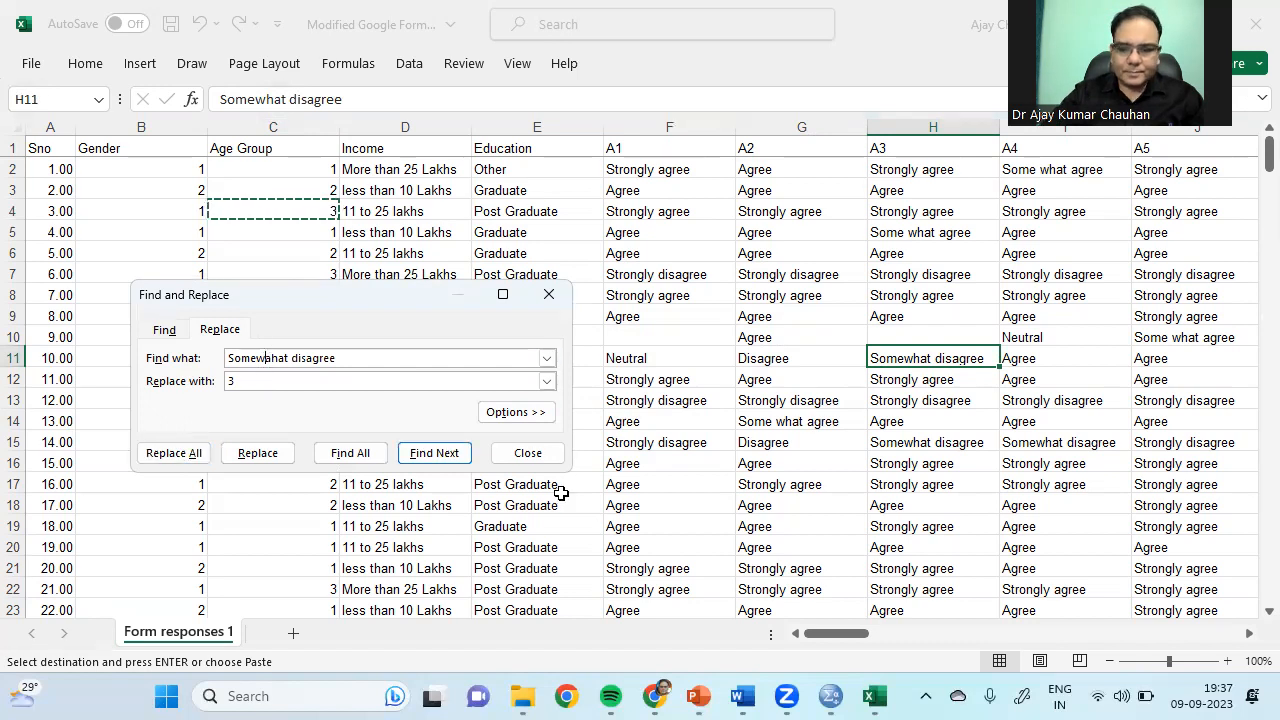
{"action": "left_click", "coordinate": [165, 458]}
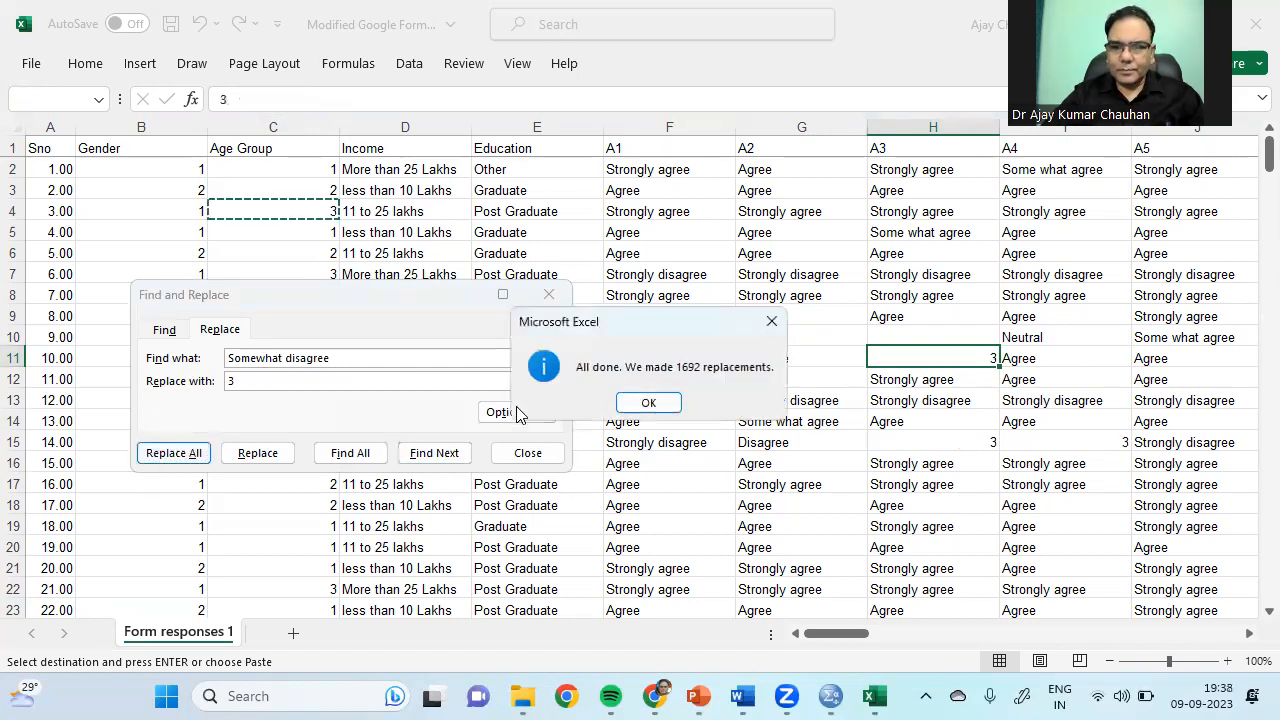
{"action": "left_click", "coordinate": [646, 402]}
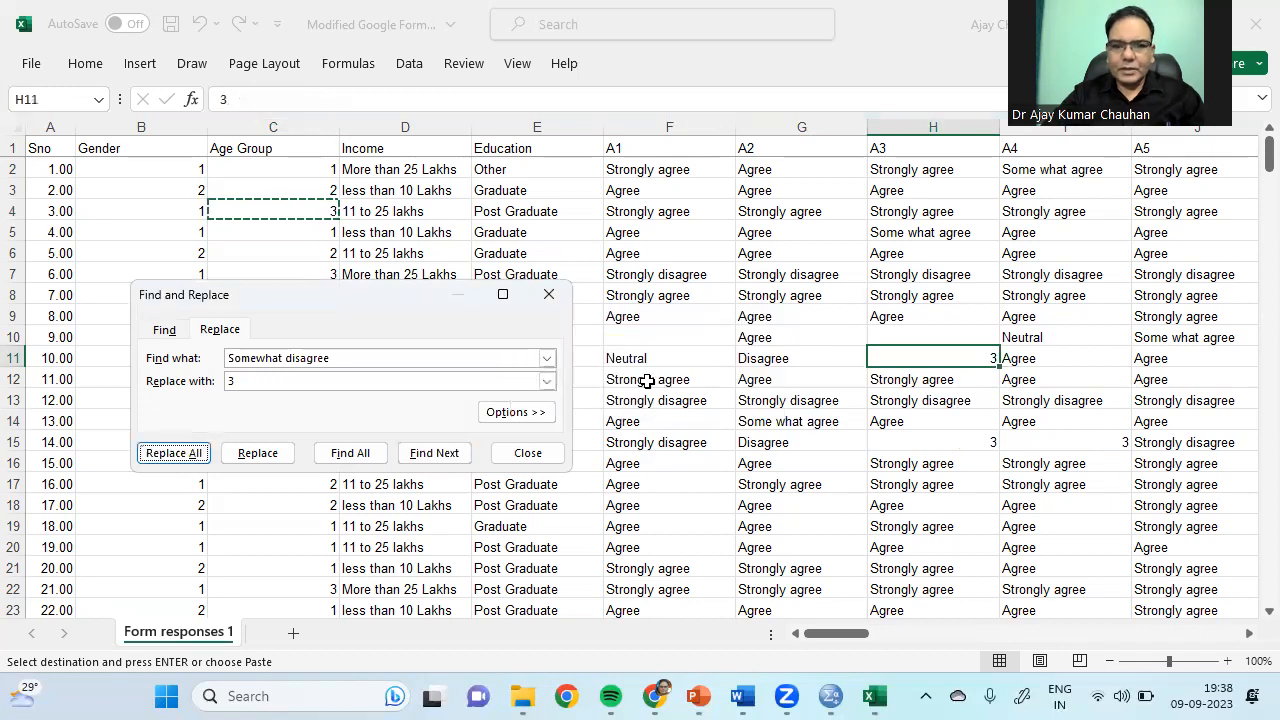
Step: Replace every Strongly disagree answer with 1 and every Strongly agree answer with 7
{"action": "left_click", "coordinate": [940, 276]}
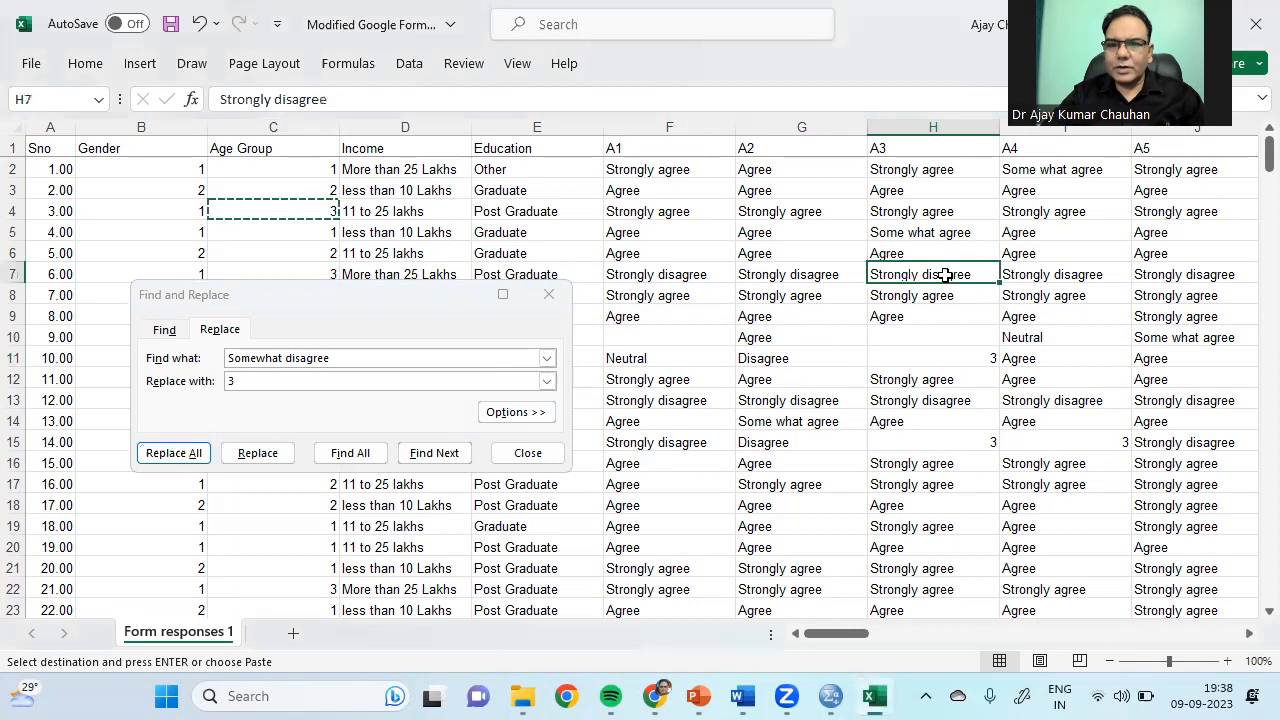
{"action": "left_click", "coordinate": [234, 358]}
{"action": "type", "text": "trong"}
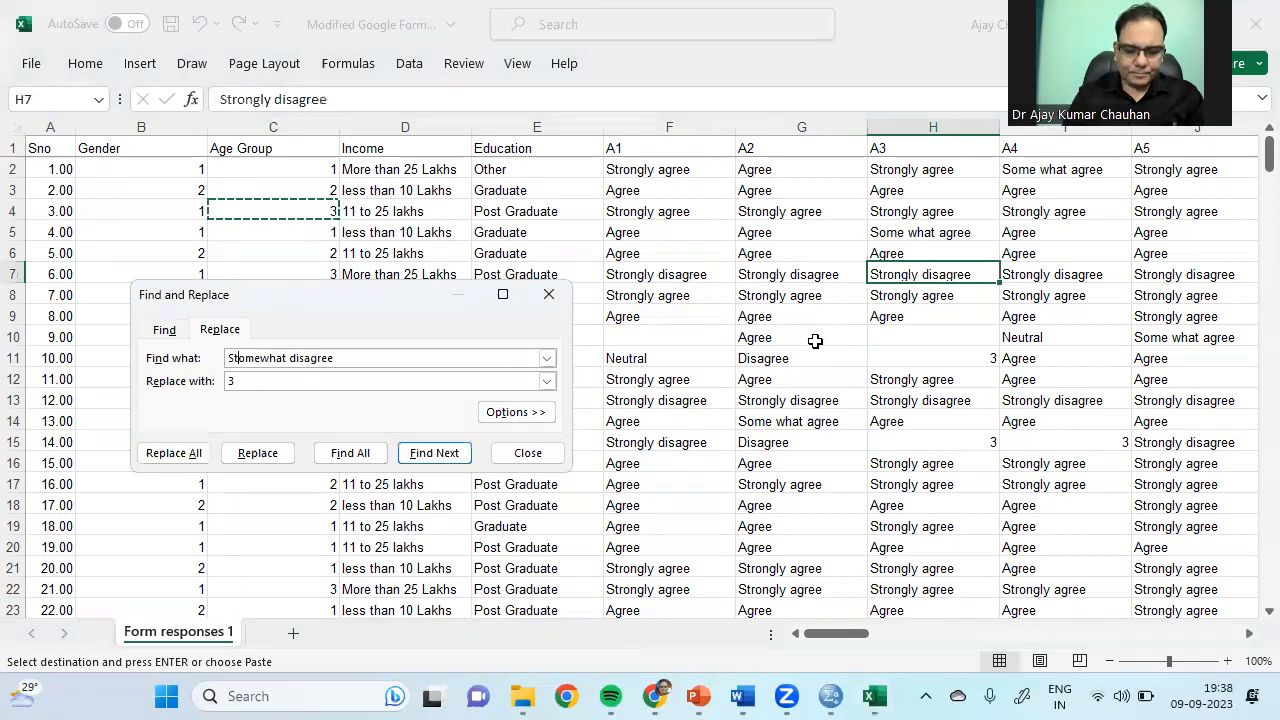
{"action": "type", "text": "ly"}
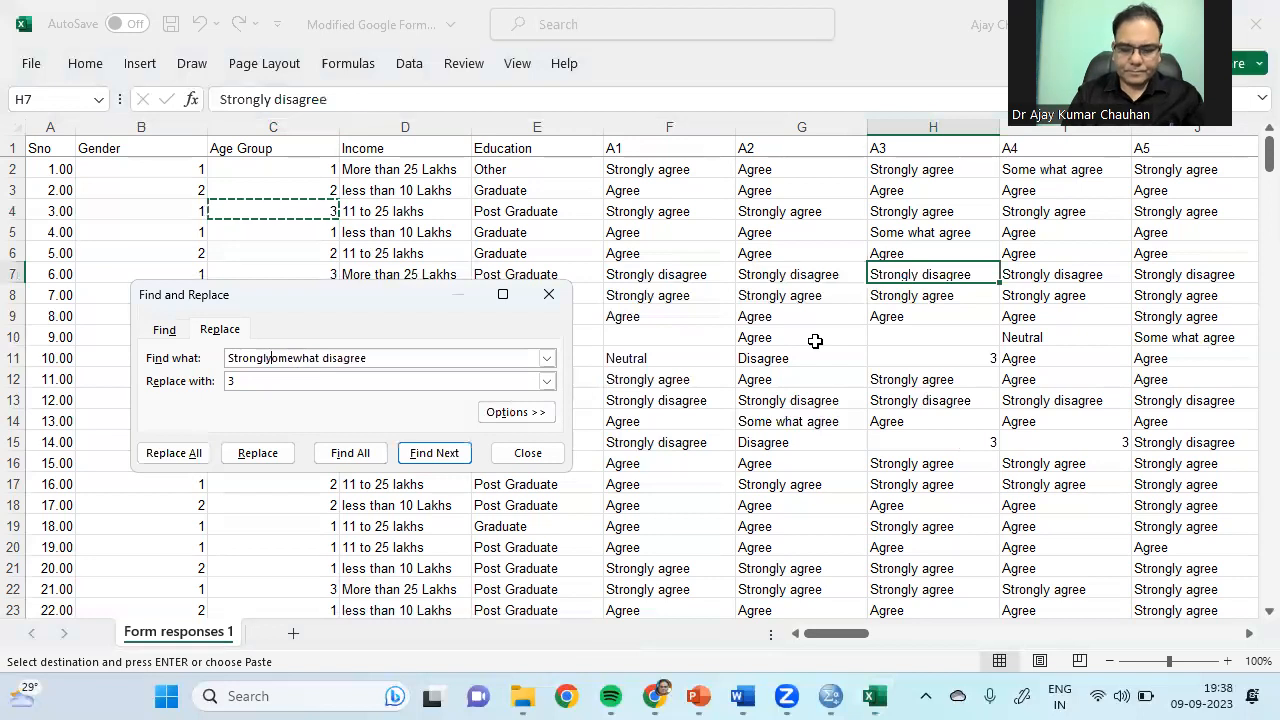
{"action": "key", "text": "Delete"}
{"action": "key", "text": "Delete"}
{"action": "key", "text": "Delete"}
{"action": "key", "text": "Delete"}
{"action": "key", "text": "Delete"}
{"action": "key", "text": "Delete"}
{"action": "key", "text": "Delete"}
{"action": "key", "text": "Delete"}
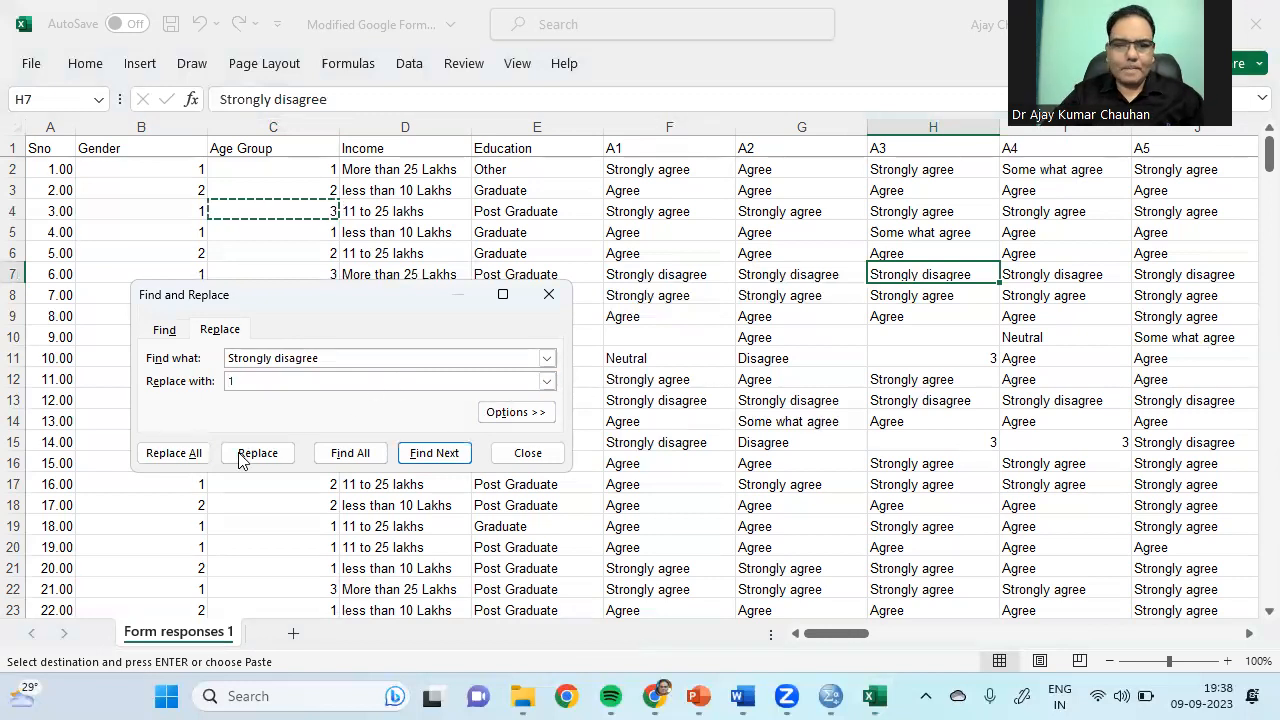
{"action": "left_click", "coordinate": [173, 454]}
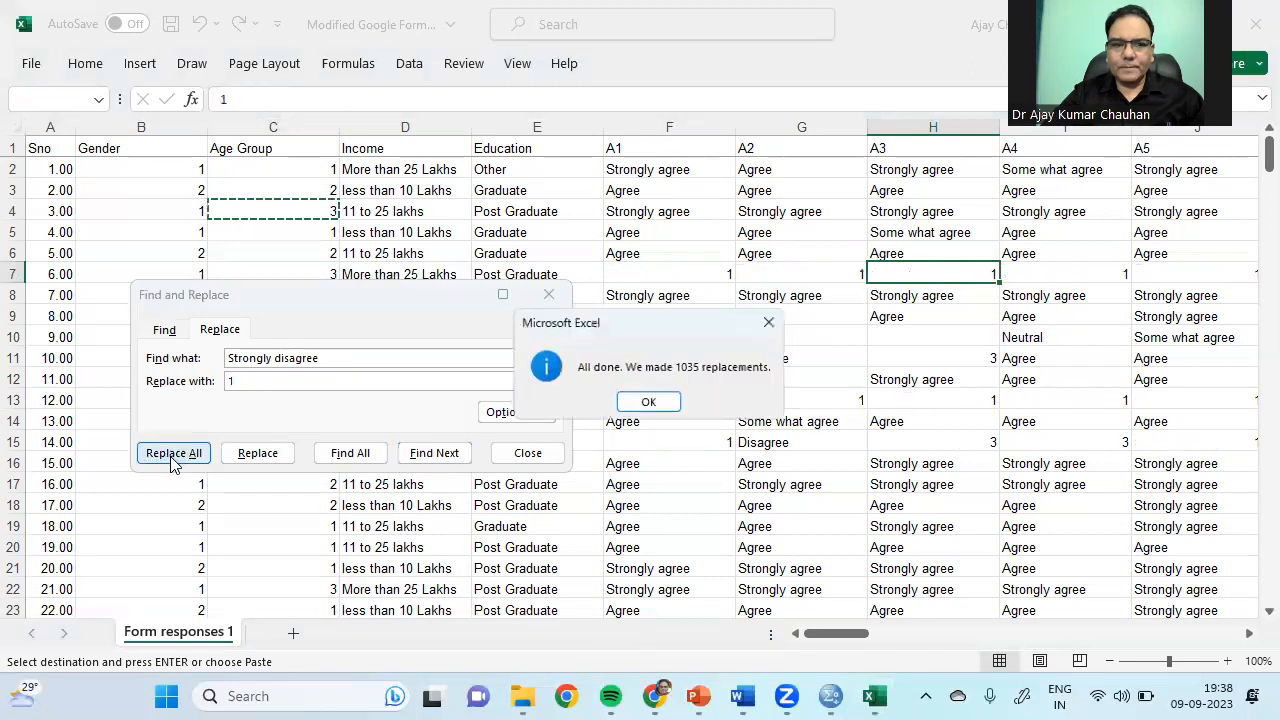
{"action": "left_click", "coordinate": [652, 402]}
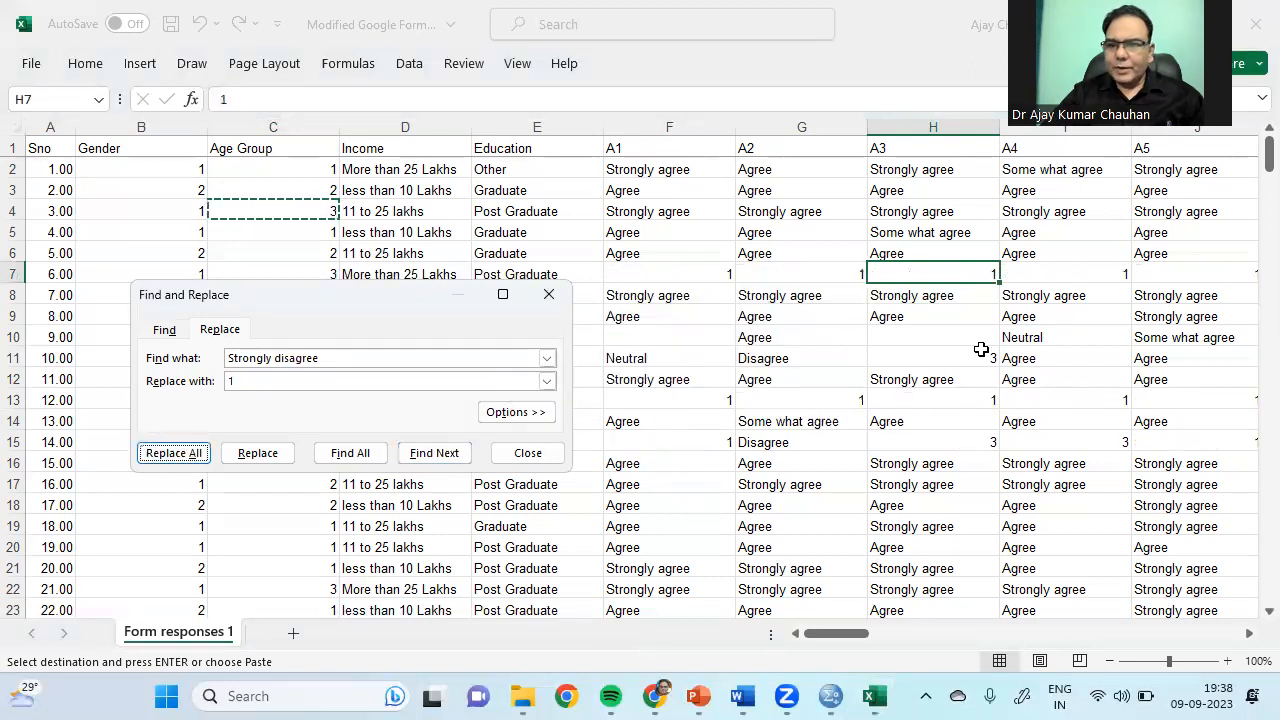
{"action": "left_click", "coordinate": [1053, 467]}
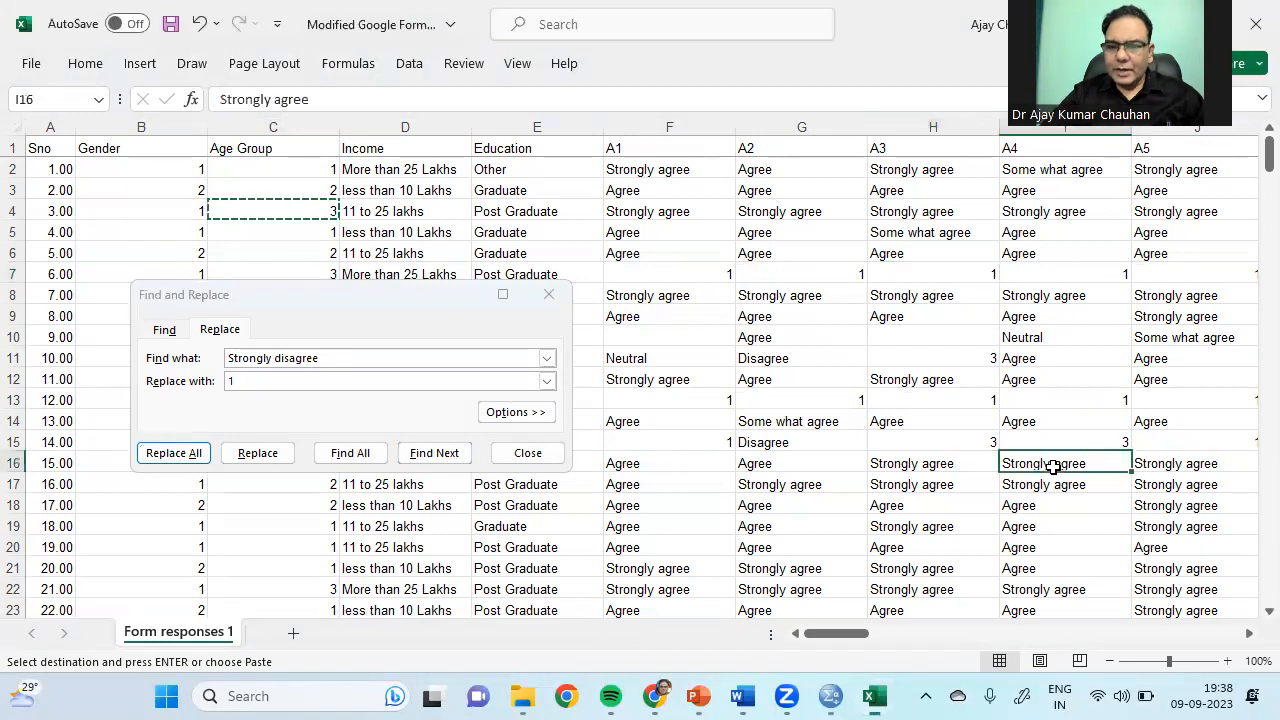
{"action": "left_click", "coordinate": [290, 358]}
{"action": "key", "text": "BackSpace"}
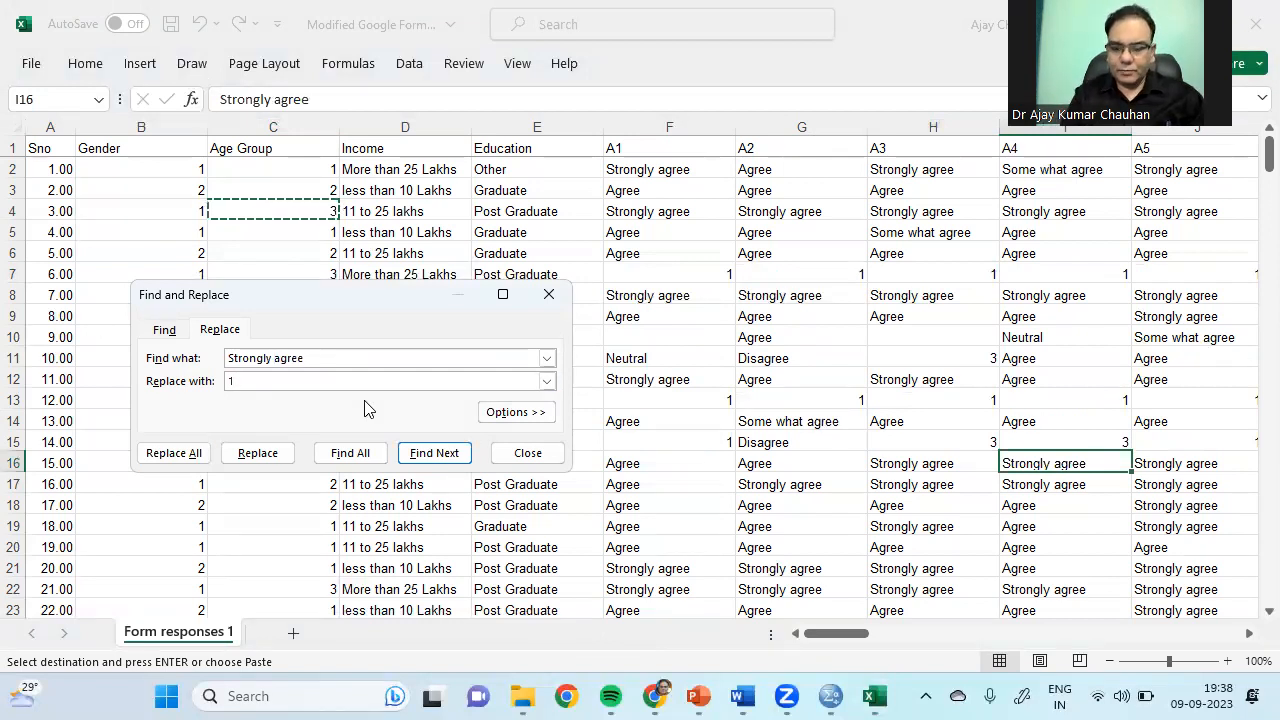
{"action": "type", "text": "7"}
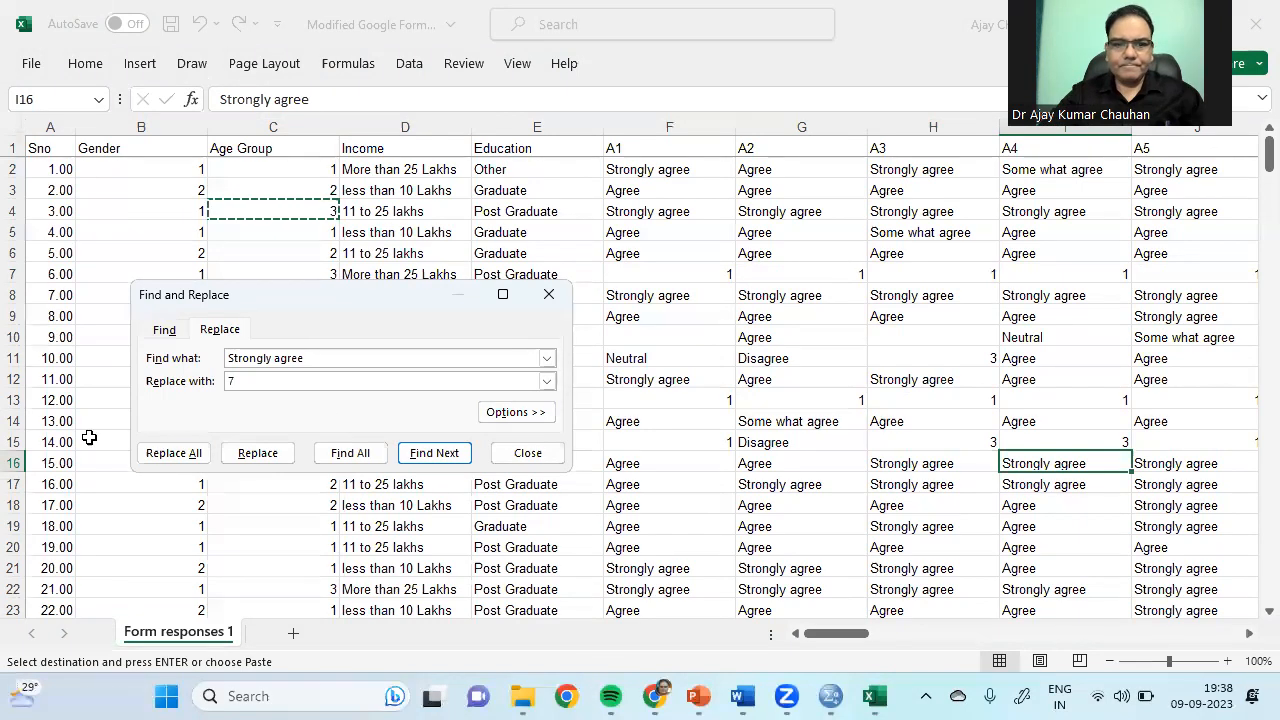
{"action": "left_click", "coordinate": [170, 455]}
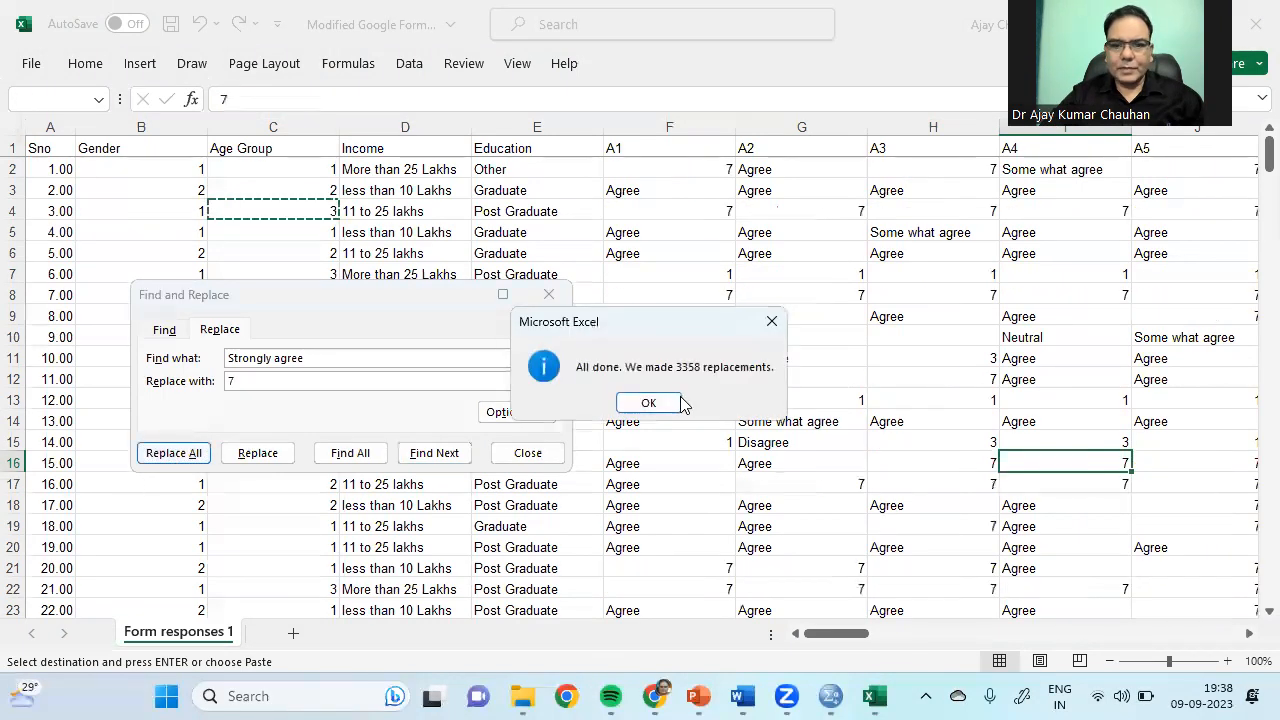
{"action": "left_click", "coordinate": [673, 395]}
Step: Replace every 'Some what agree' answer with 5, copying the wording from I2
{"action": "left_click", "coordinate": [1208, 340]}
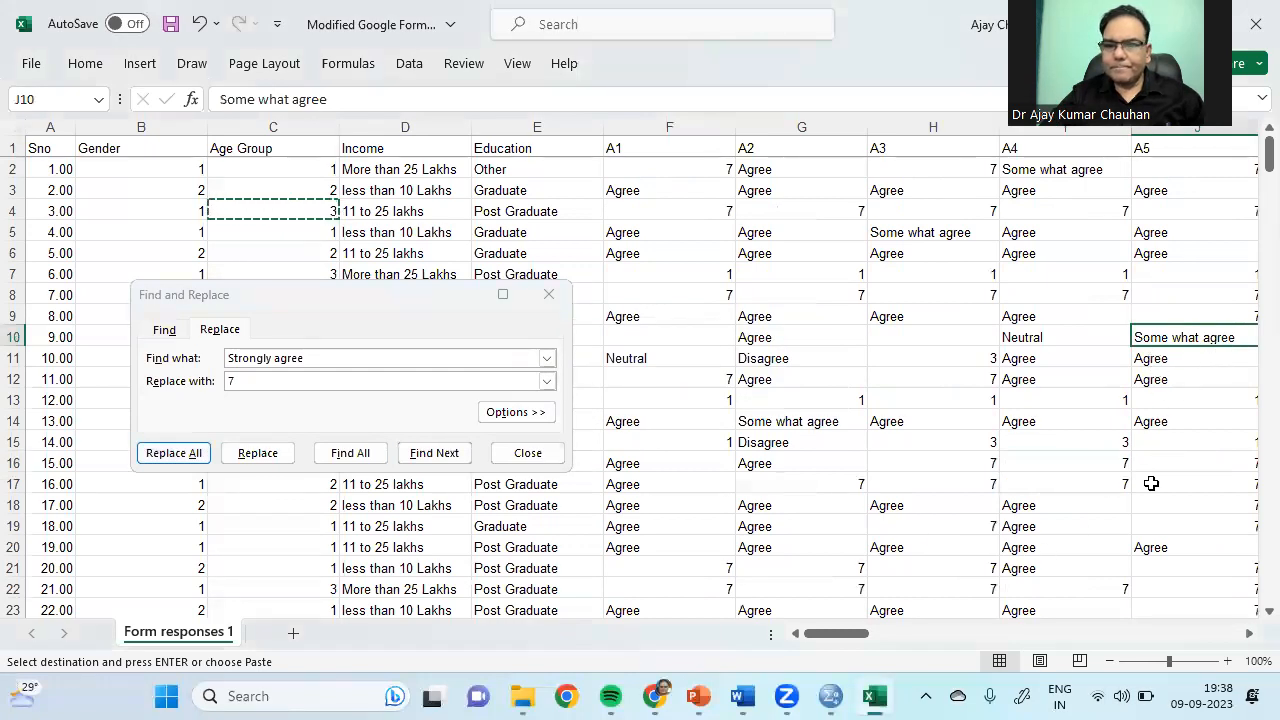
{"action": "left_click", "coordinate": [1049, 169]}
{"action": "right_click", "coordinate": [1049, 172]}
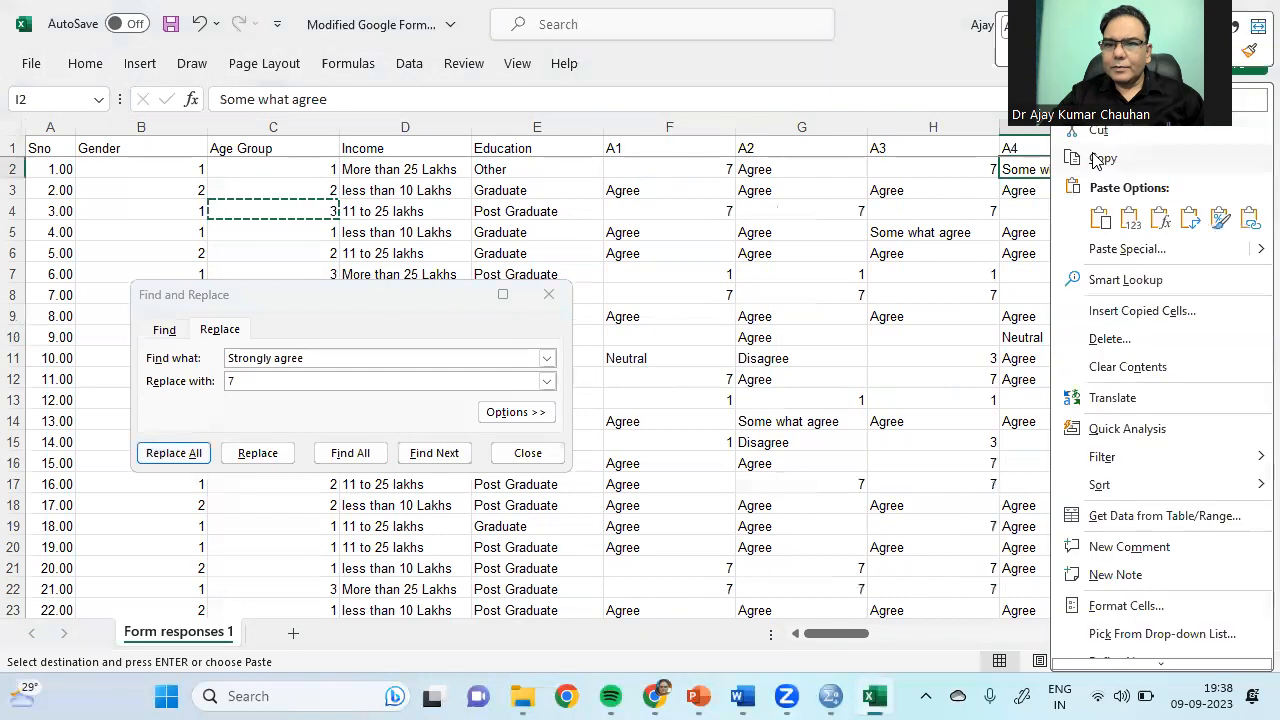
{"action": "left_click", "coordinate": [1100, 160]}
{"action": "left_click", "coordinate": [187, 360]}
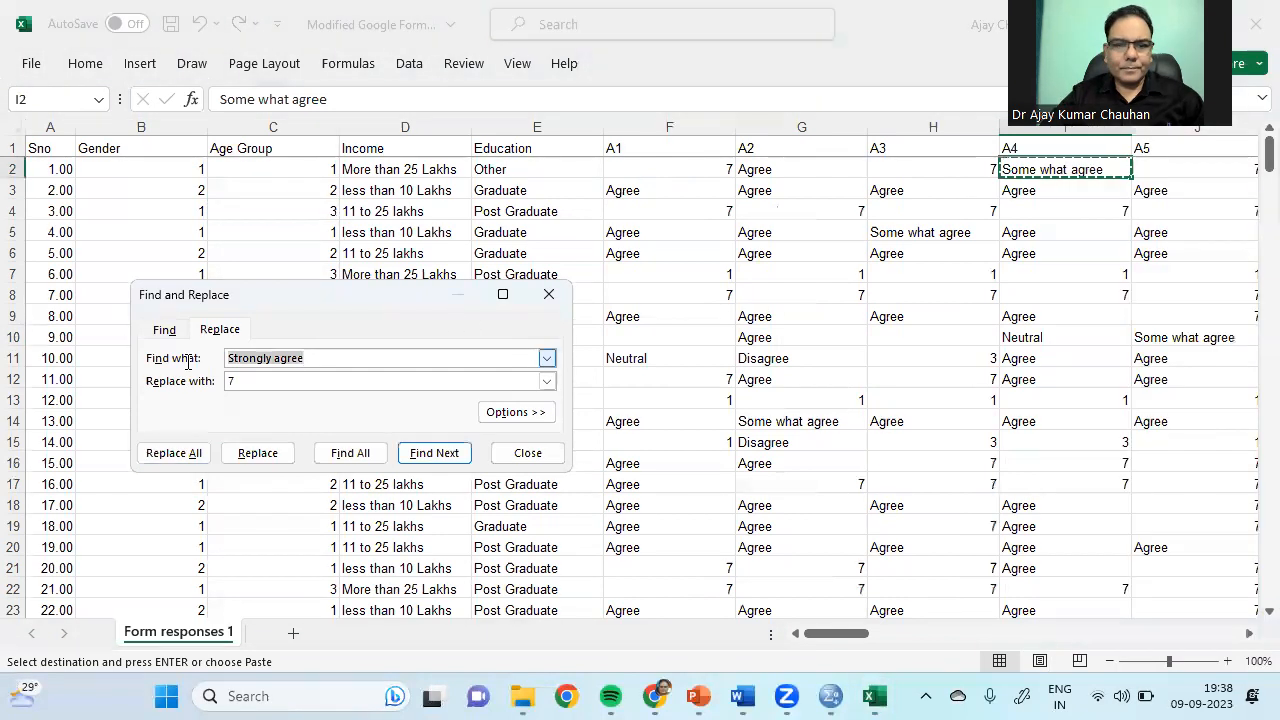
{"action": "key", "text": "ctrl+v"}
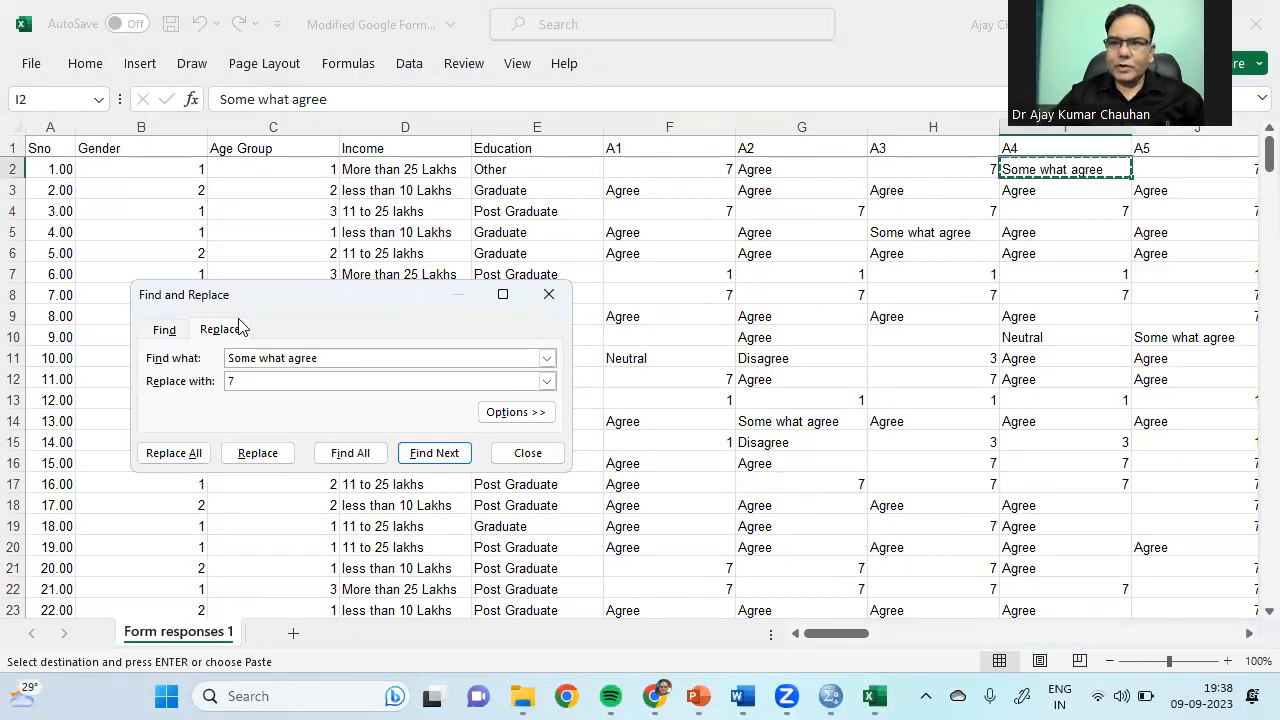
{"action": "left_click", "coordinate": [232, 379]}
{"action": "type", "text": "7"}
{"action": "key", "text": "BackSpace"}
{"action": "type", "text": "5"}
{"action": "left_click", "coordinate": [172, 453]}
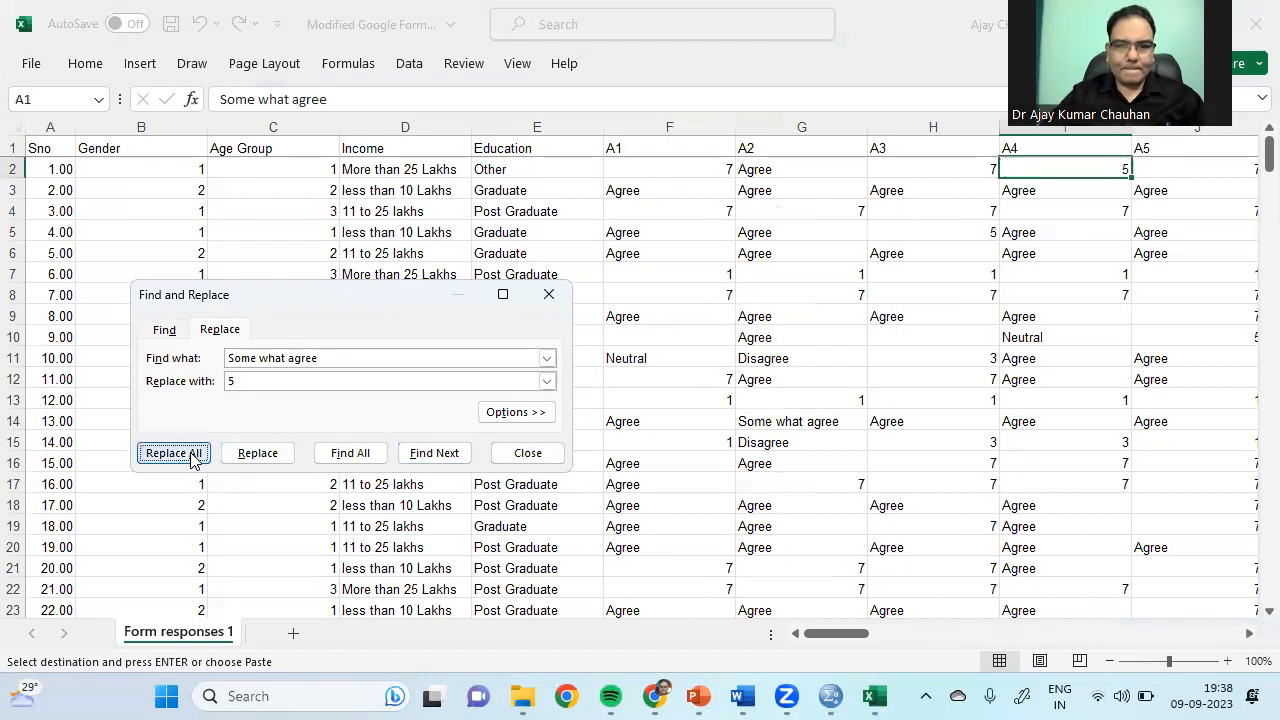
{"action": "left_click", "coordinate": [645, 403]}
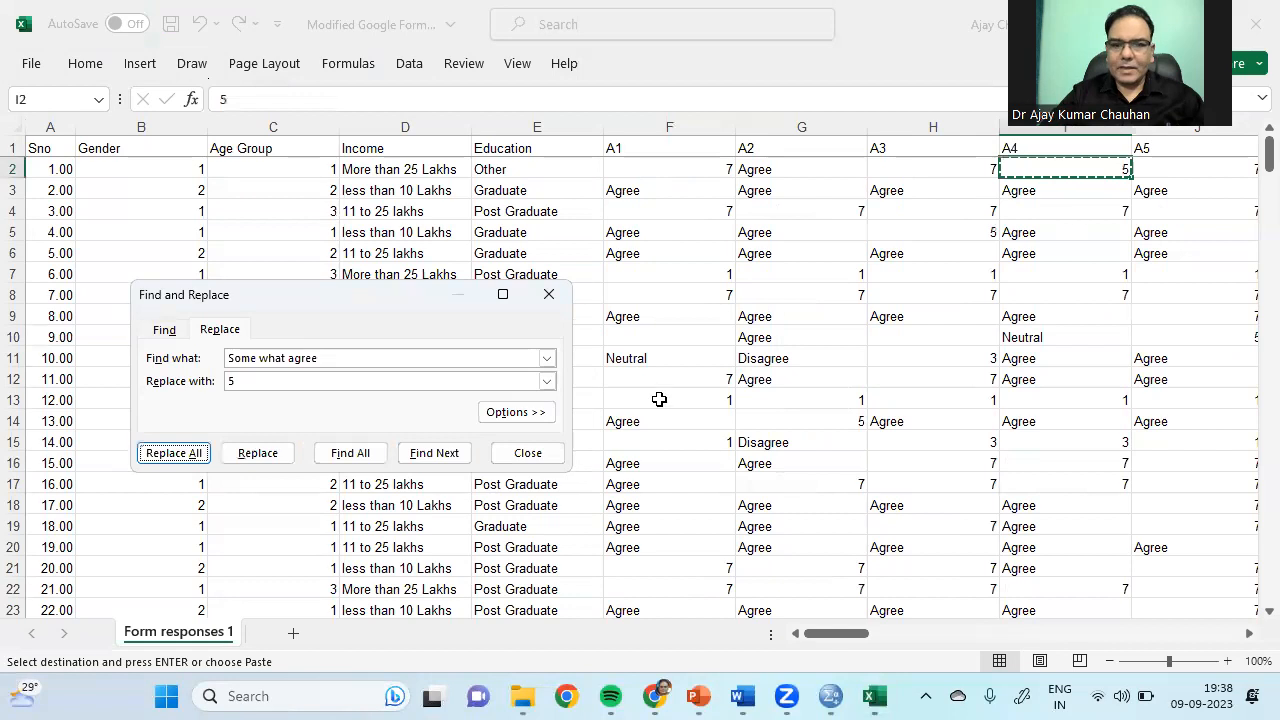
Step: Edit the search text to Disagree and replace all matches with 2
{"action": "left_click", "coordinate": [792, 371]}
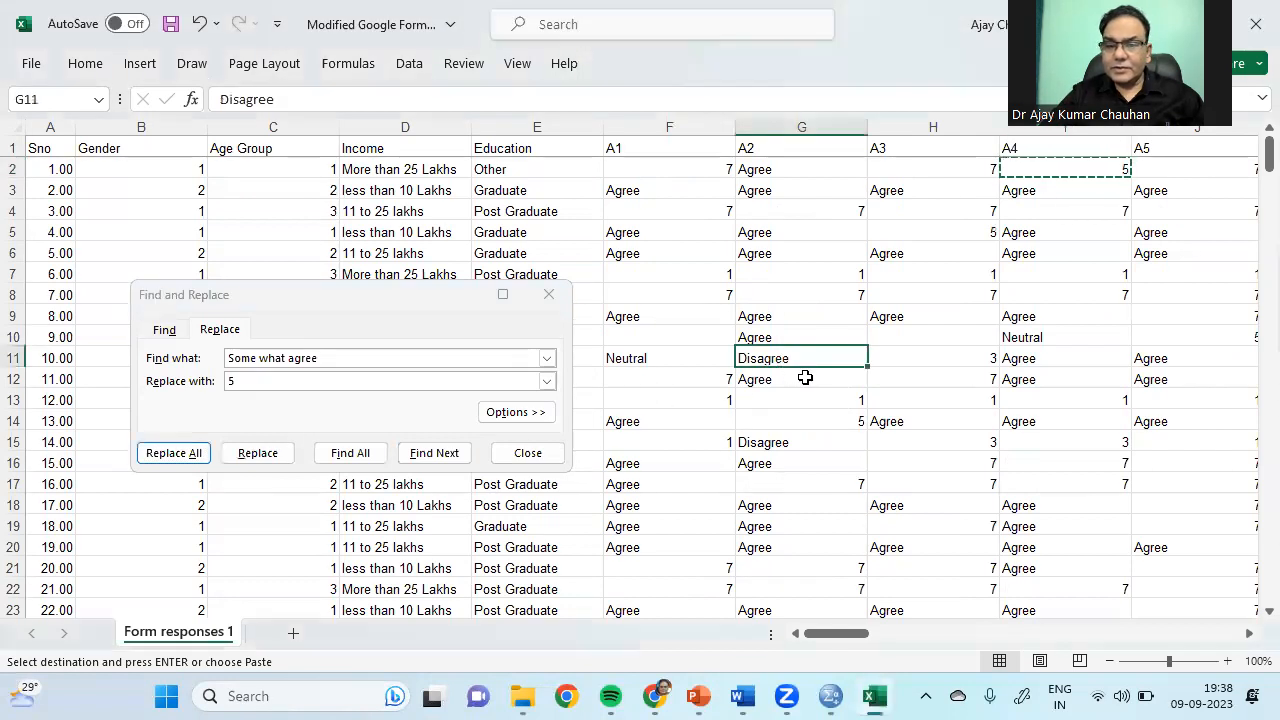
{"action": "left_click", "coordinate": [295, 358]}
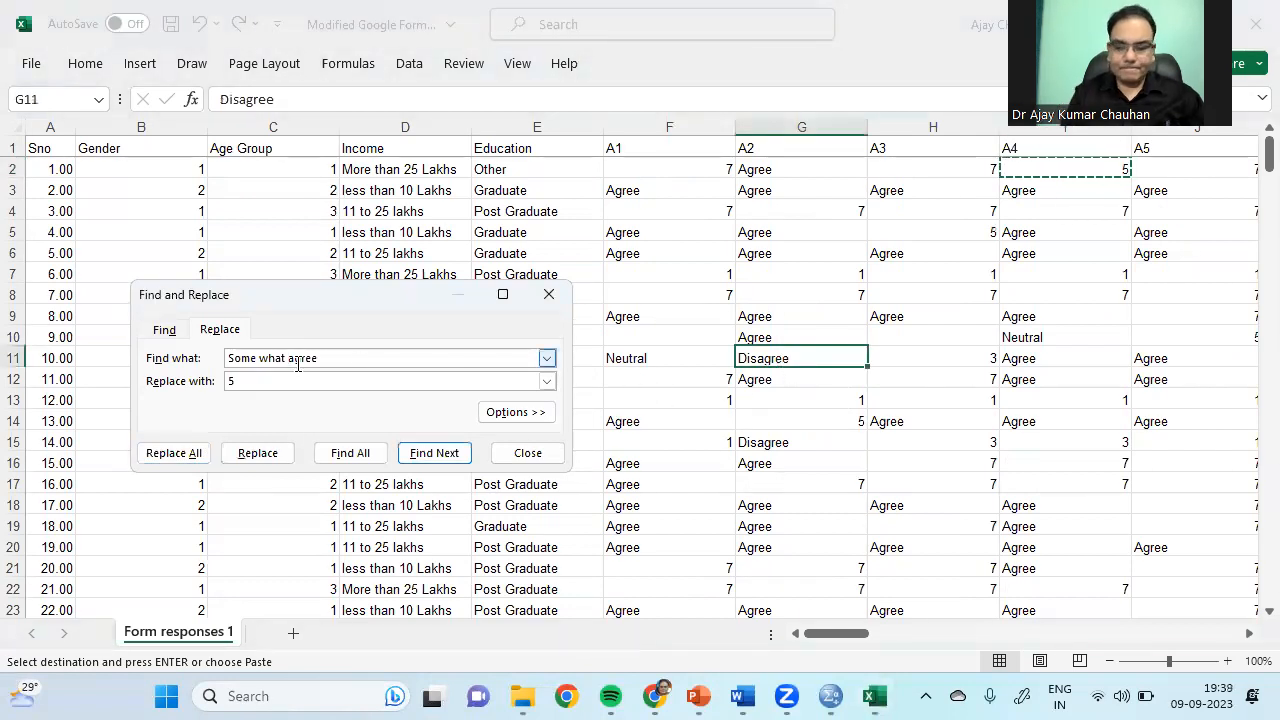
{"action": "key", "text": "BackSpace"}
{"action": "key", "text": "BackSpace"}
{"action": "key", "text": "BackSpace"}
{"action": "key", "text": "BackSpace"}
{"action": "key", "text": "BackSpace"}
{"action": "key", "text": "BackSpace"}
{"action": "key", "text": "BackSpace"}
{"action": "key", "text": "BackSpace"}
{"action": "key", "text": "BackSpace"}
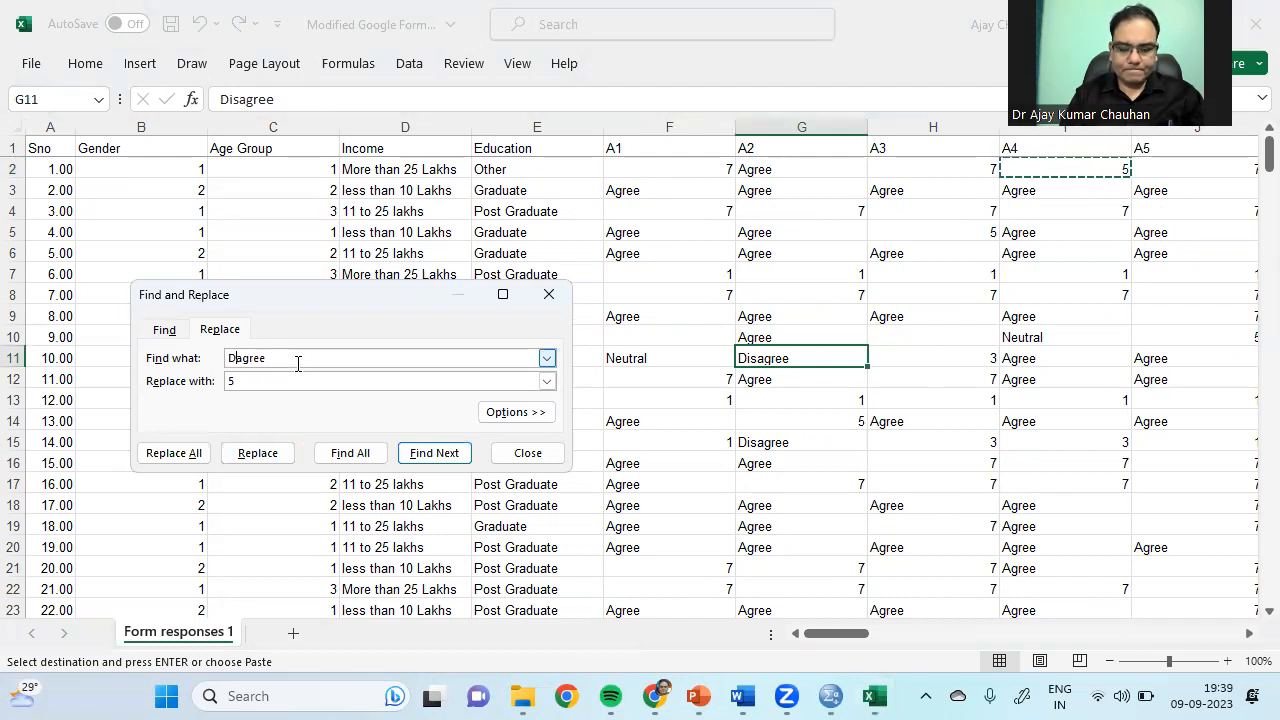
{"action": "left_click", "coordinate": [323, 383]}
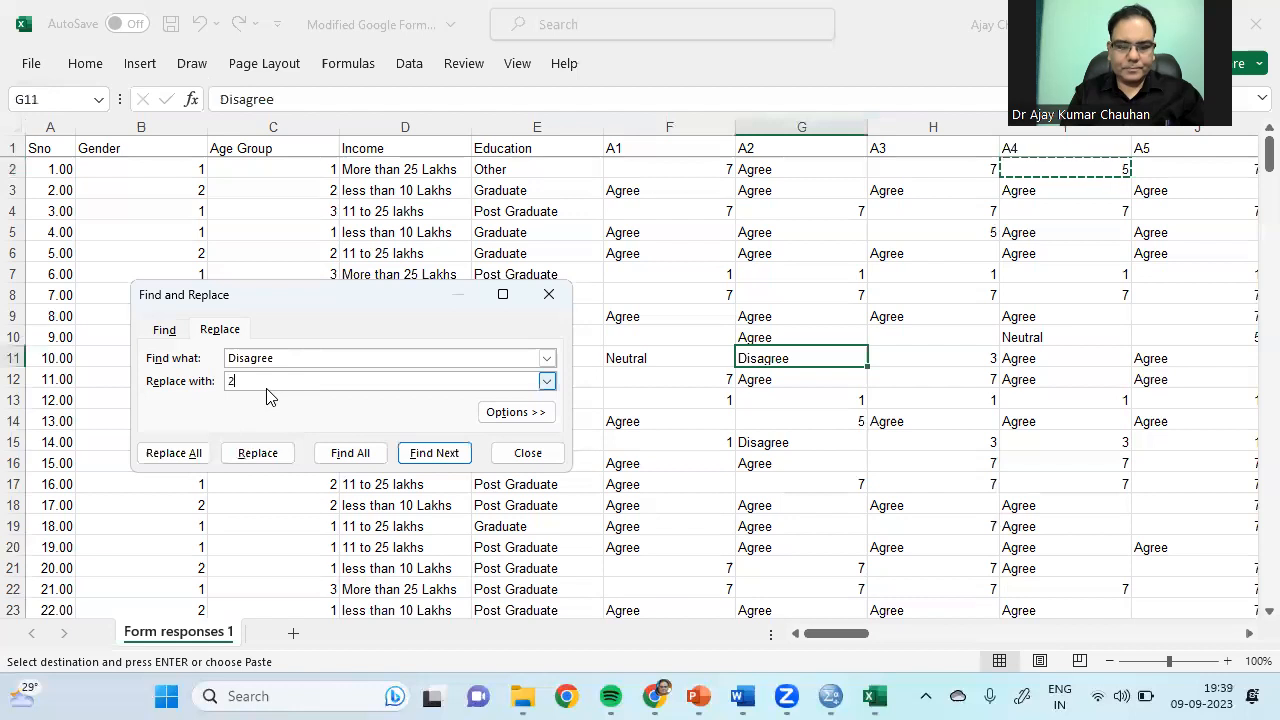
{"action": "left_click", "coordinate": [180, 454]}
{"action": "left_click", "coordinate": [635, 402]}
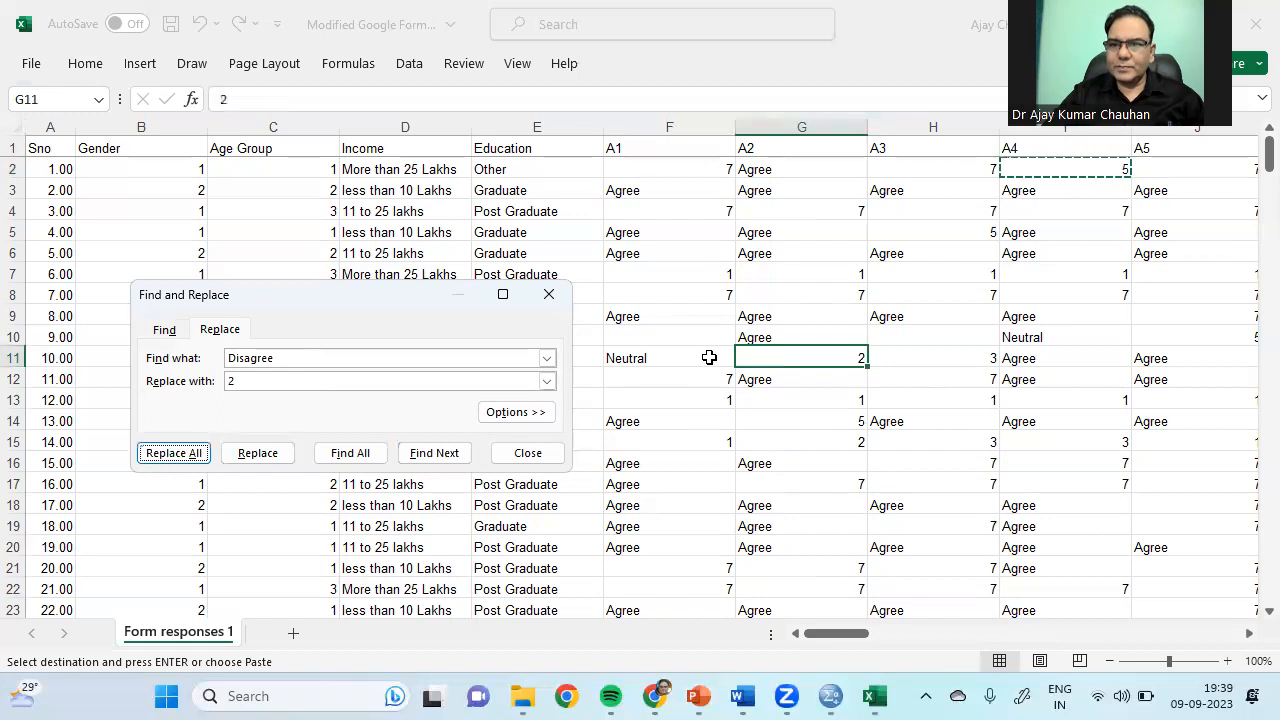
{"action": "left_click", "coordinate": [773, 167]}
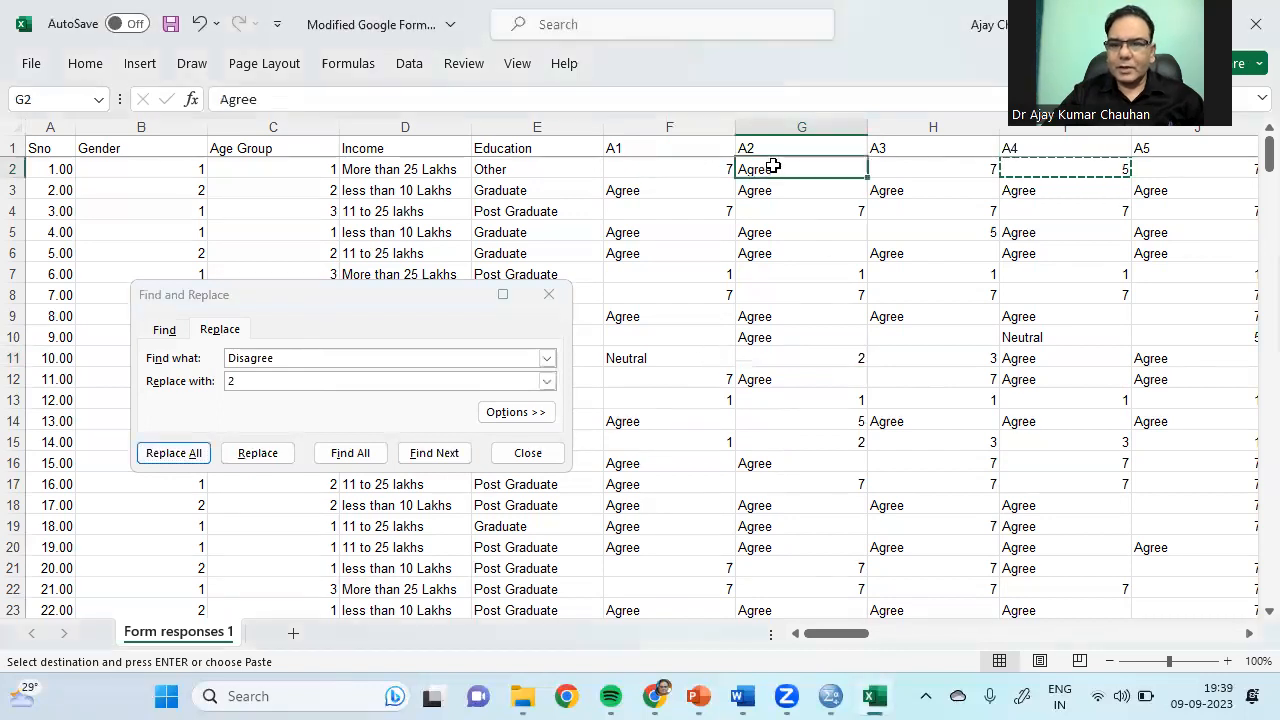
Step: Replace every Agree response with 6 across the survey sheet (8282 replacements)
{"action": "left_click", "coordinate": [1040, 338]}
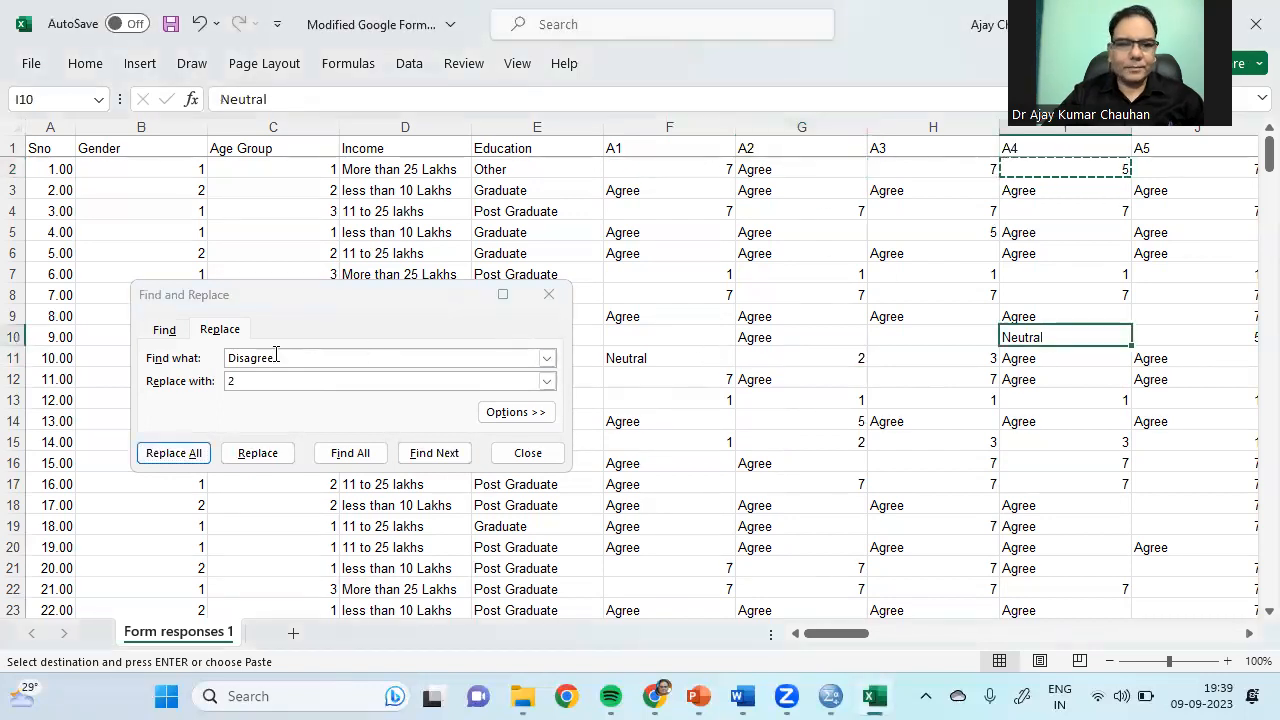
{"action": "left_click", "coordinate": [411, 376]}
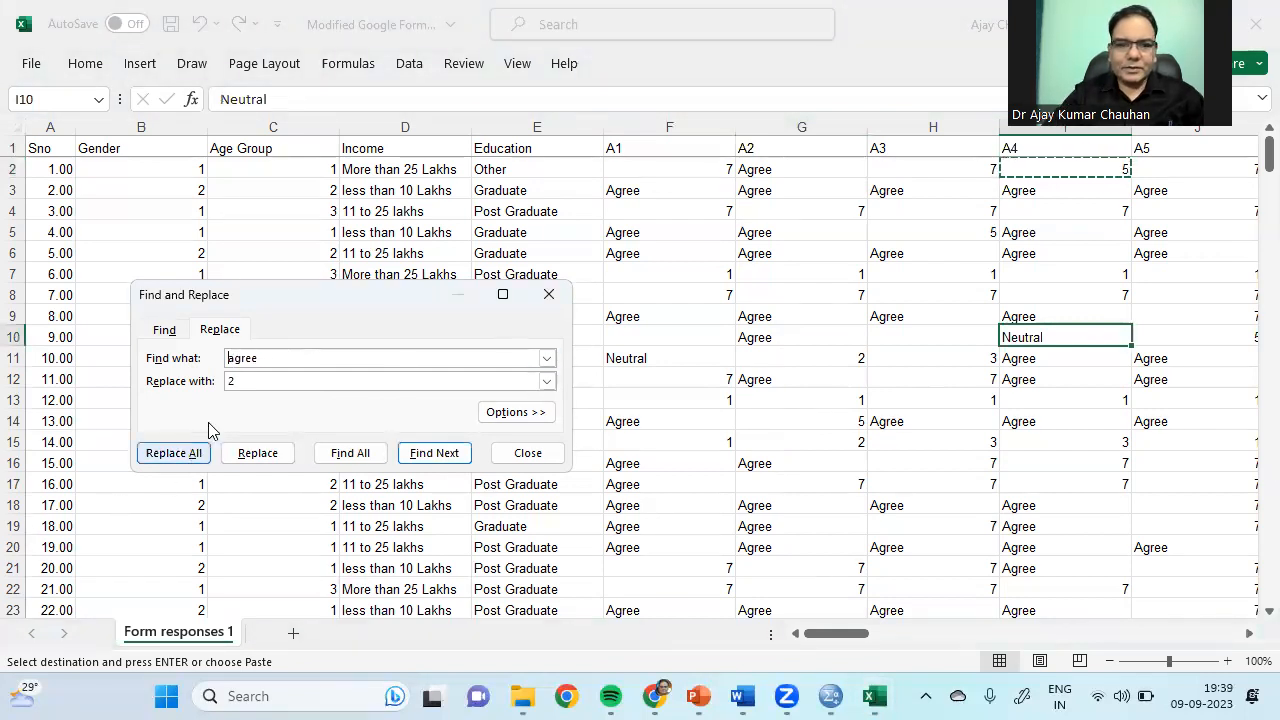
{"action": "left_click_drag", "start_coordinate": [244, 380], "coordinate": [205, 385]}
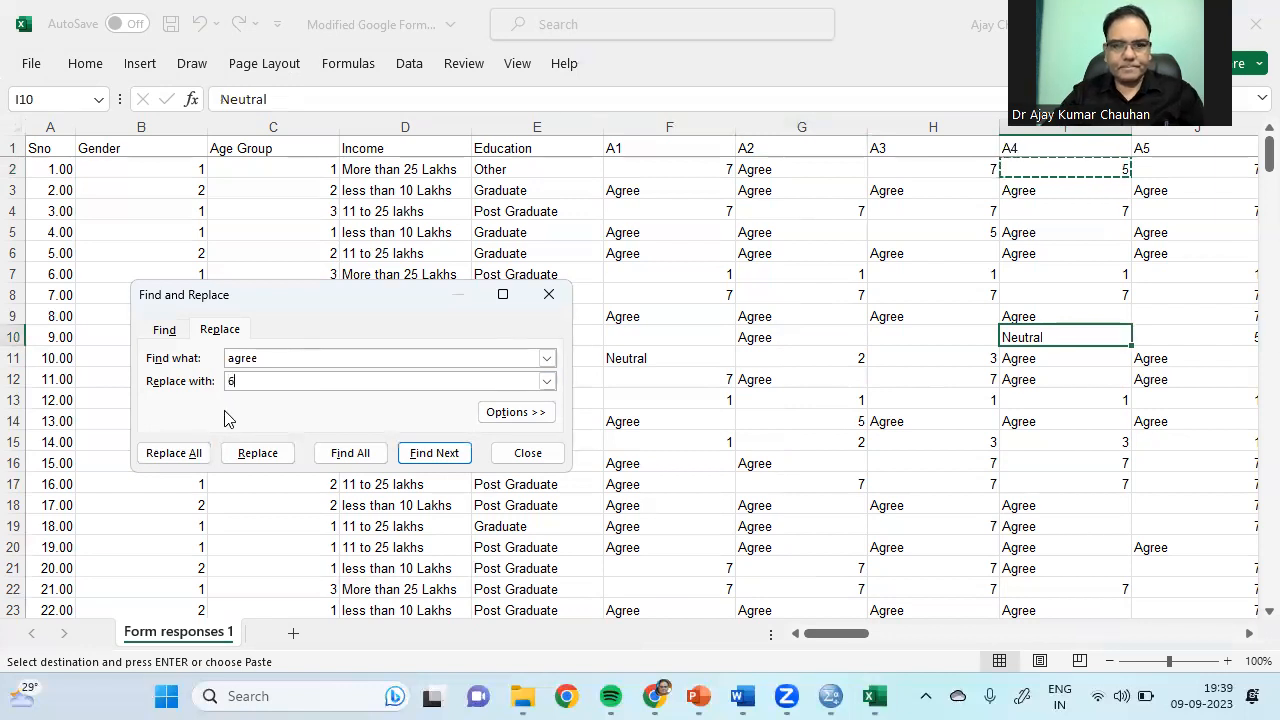
{"action": "left_click", "coordinate": [194, 455]}
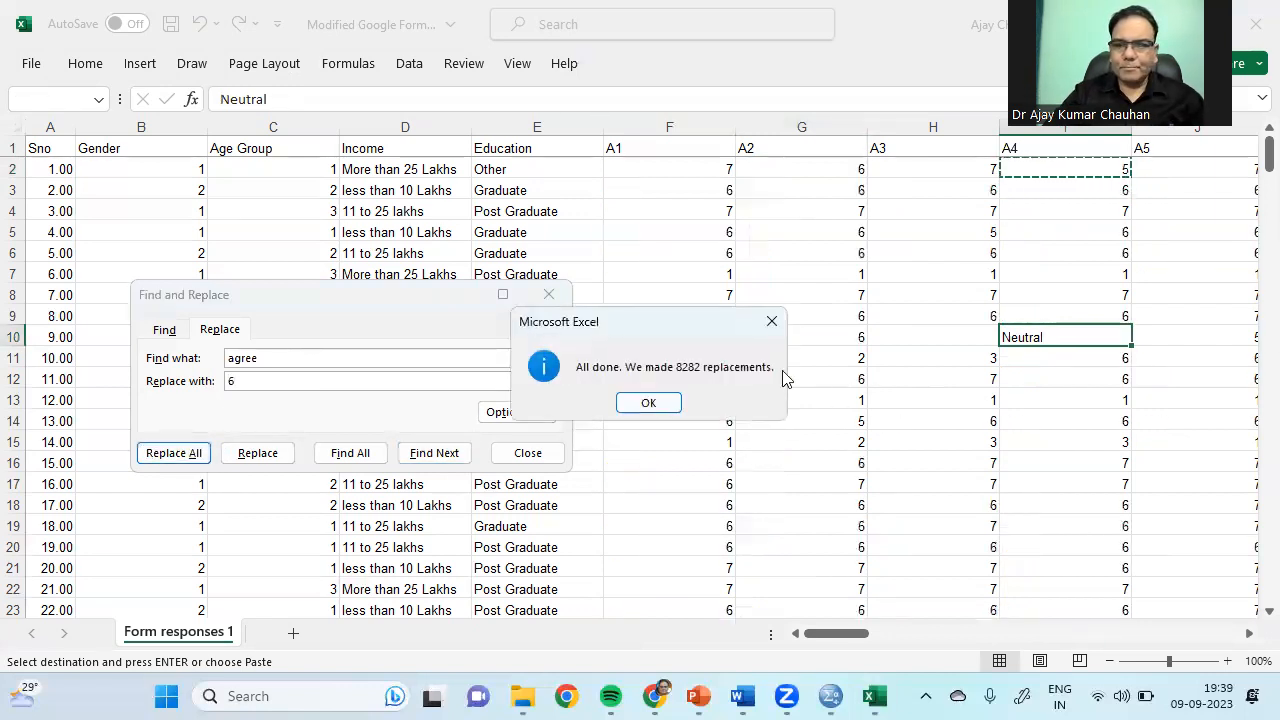
{"action": "left_click", "coordinate": [649, 403]}
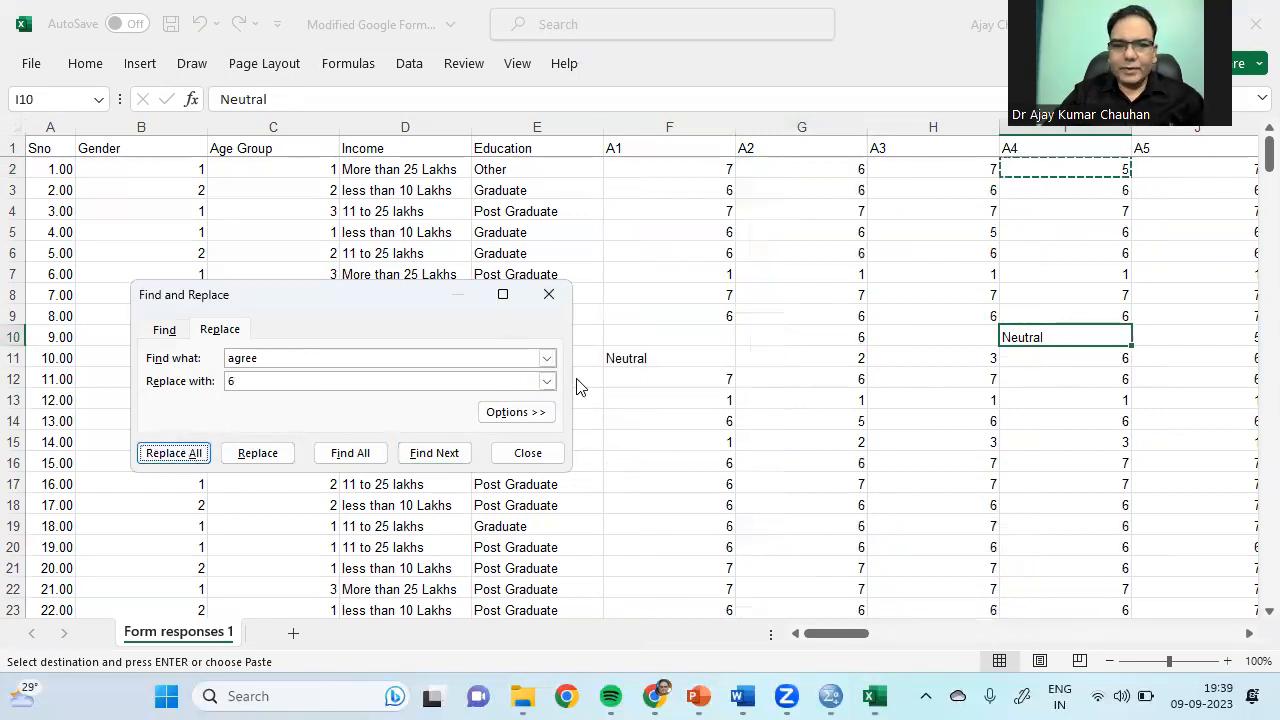
Step: Replace every Neutral response with 4 (2737 replacements) and close the replace window
{"action": "right_click", "coordinate": [1020, 344]}
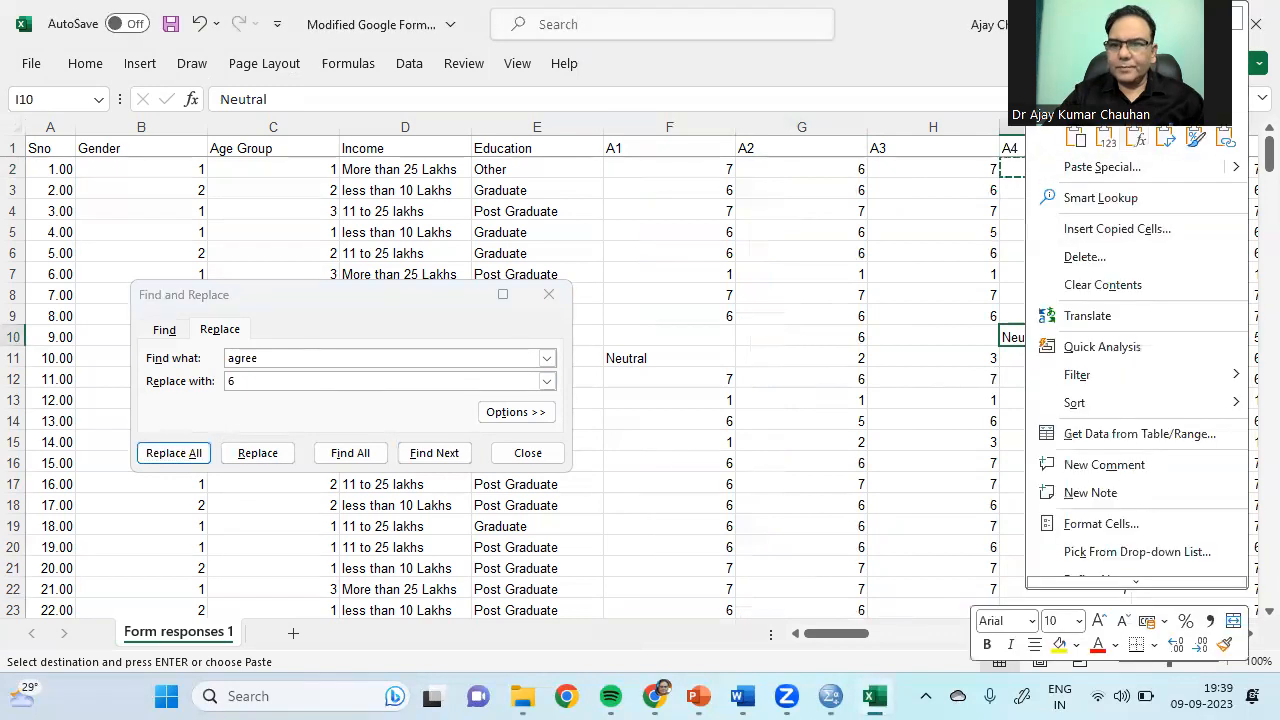
{"action": "left_click", "coordinate": [318, 360]}
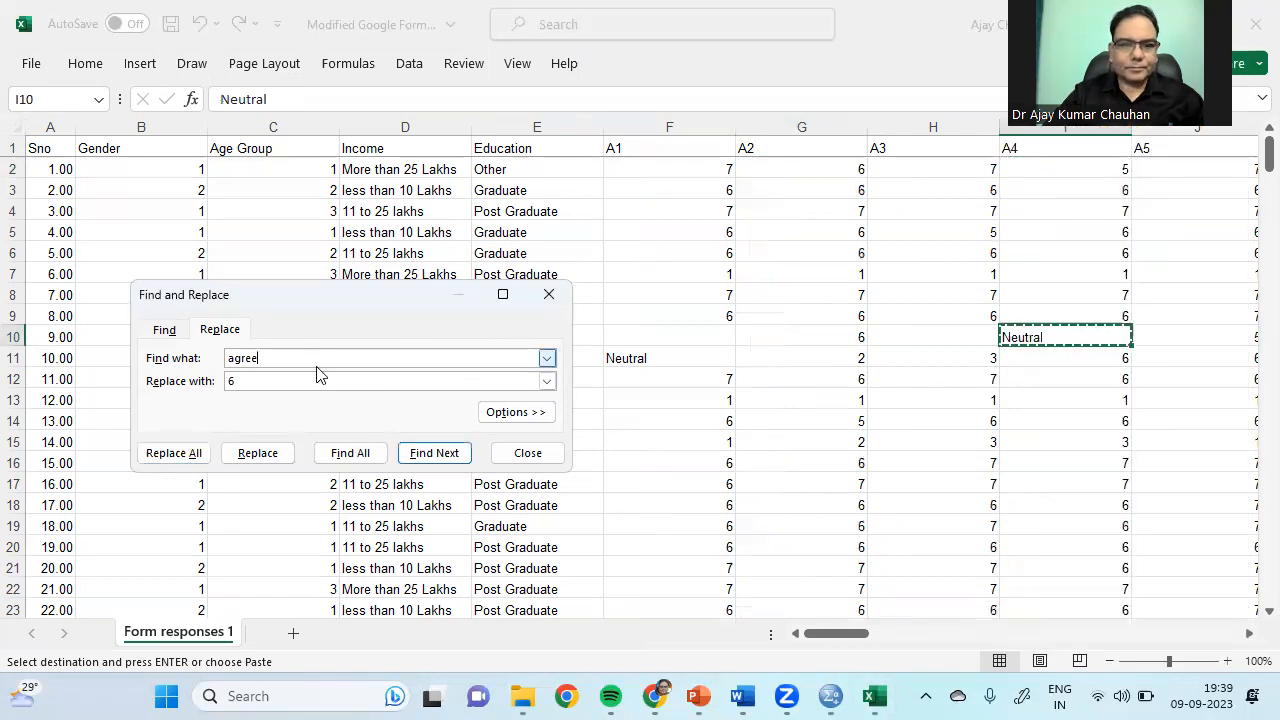
{"action": "key", "text": "BackSpace"}
{"action": "key", "text": "BackSpace"}
{"action": "key", "text": "BackSpace"}
{"action": "type", "text": "Neutral"}
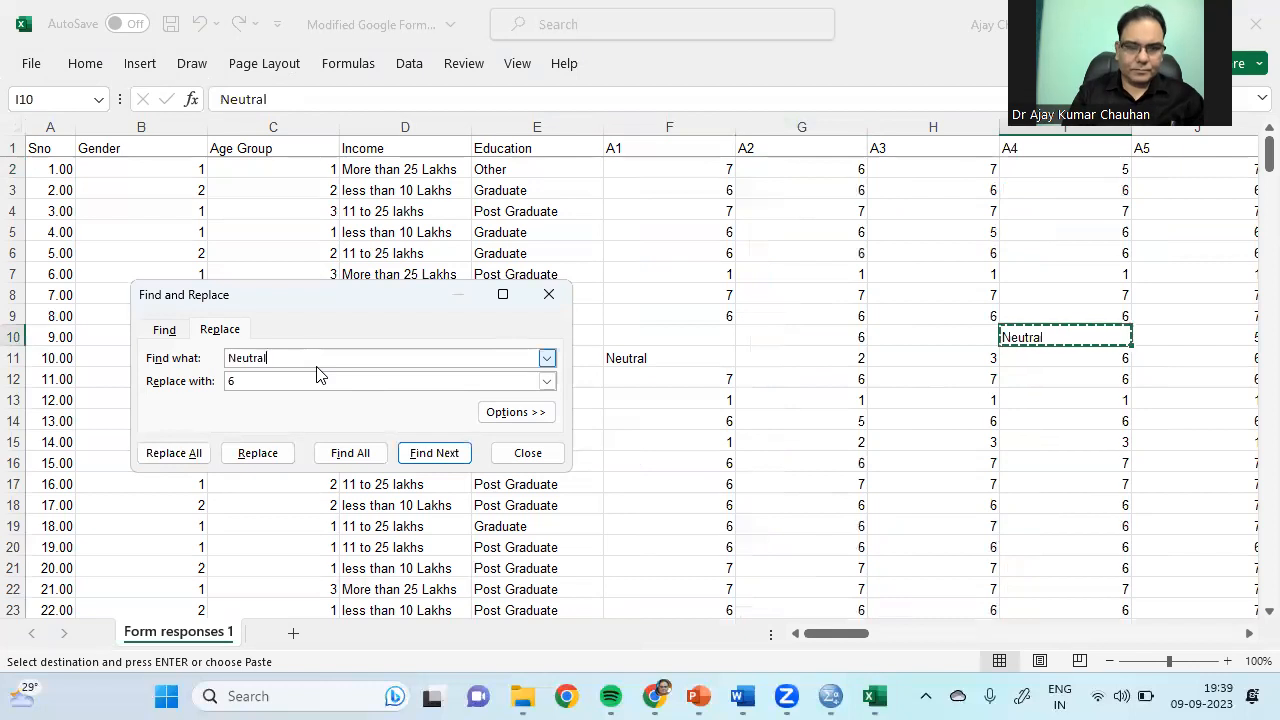
{"action": "left_click", "coordinate": [240, 382]}
{"action": "type", "text": "4"}
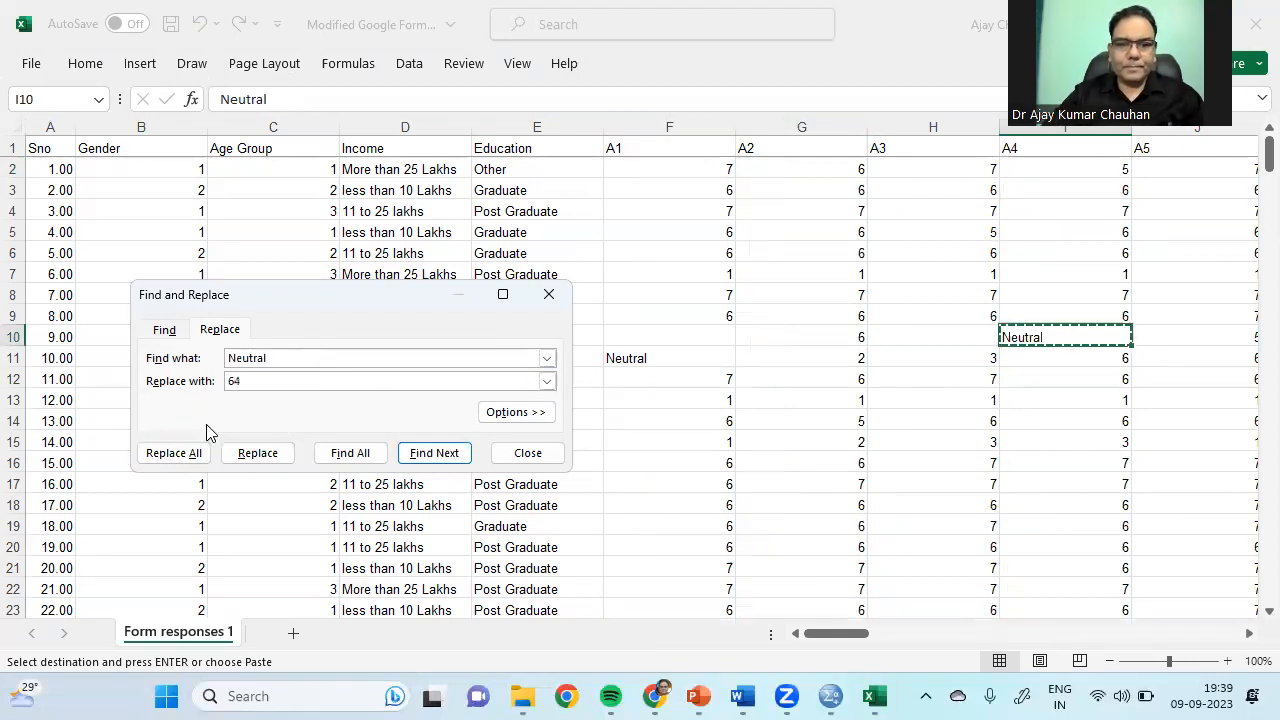
{"action": "key", "text": "Left"}
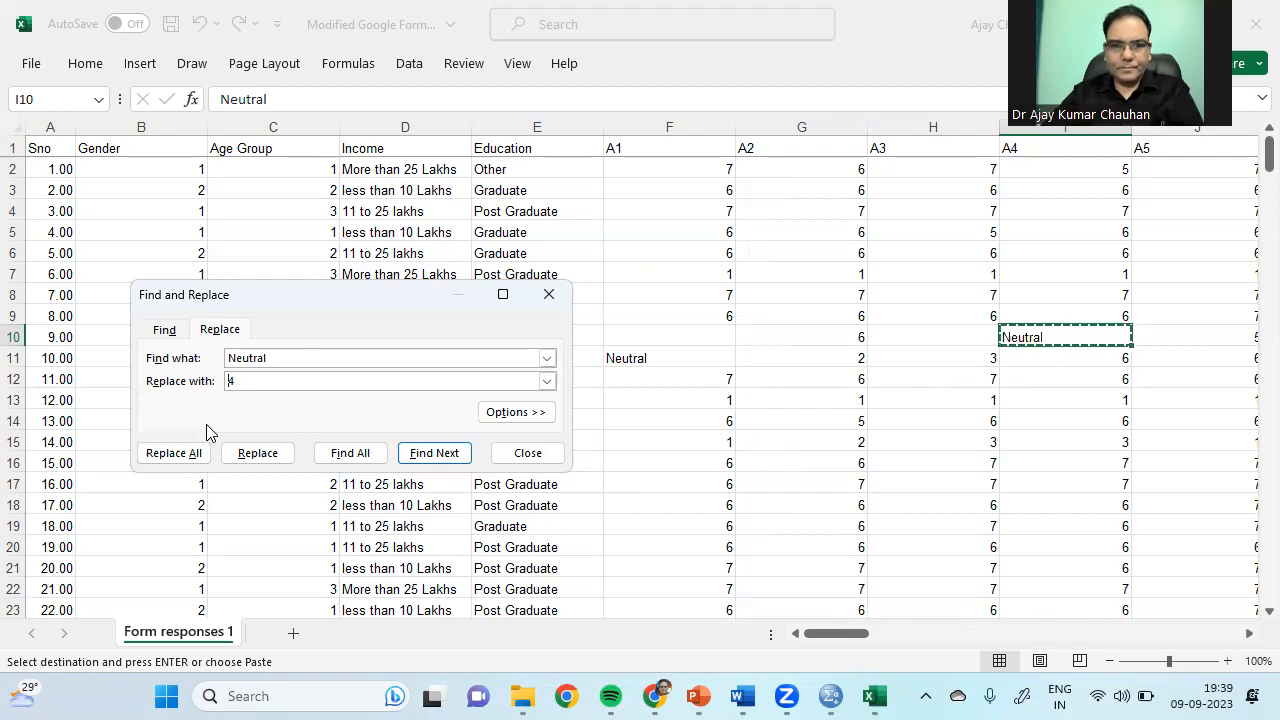
{"action": "left_click", "coordinate": [168, 453]}
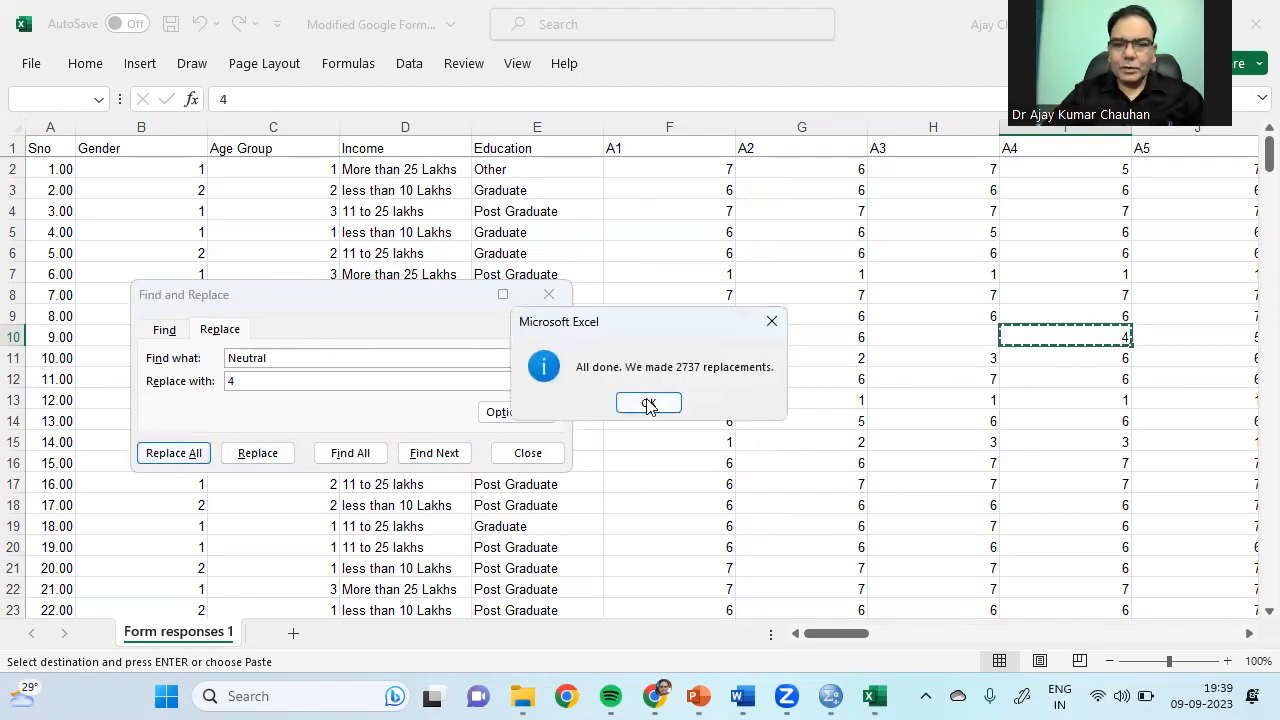
{"action": "left_click", "coordinate": [648, 403]}
{"action": "left_click", "coordinate": [548, 295]}
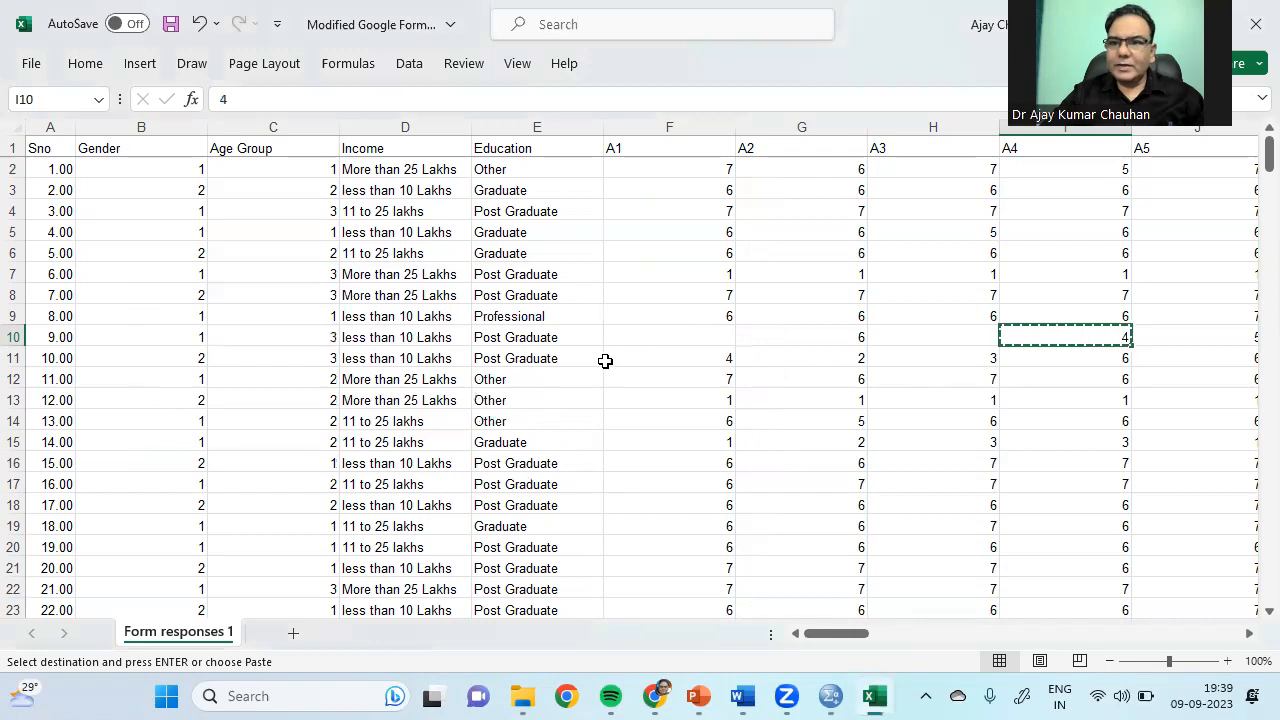
Step: Check the recoded A items, then select a leftover 'Somewhat 6' cell and bring up Find and Replace
{"action": "left_click", "coordinate": [695, 382]}
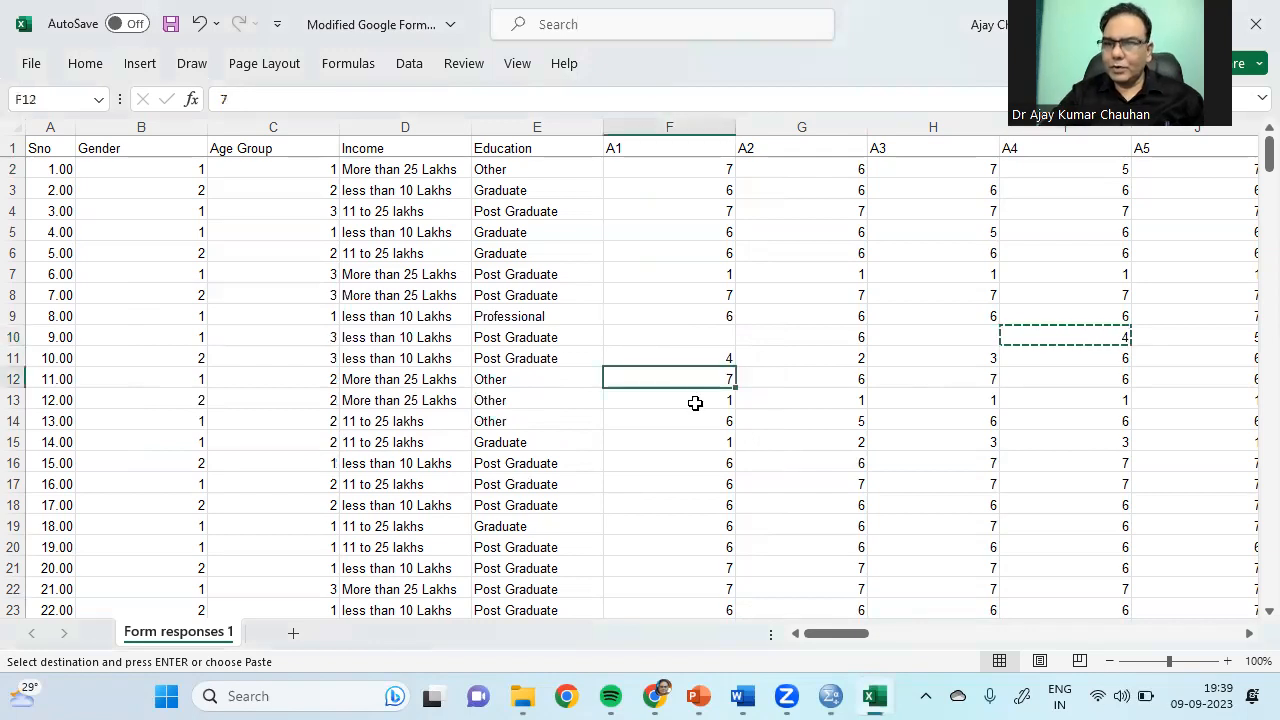
{"action": "left_click", "coordinate": [897, 426]}
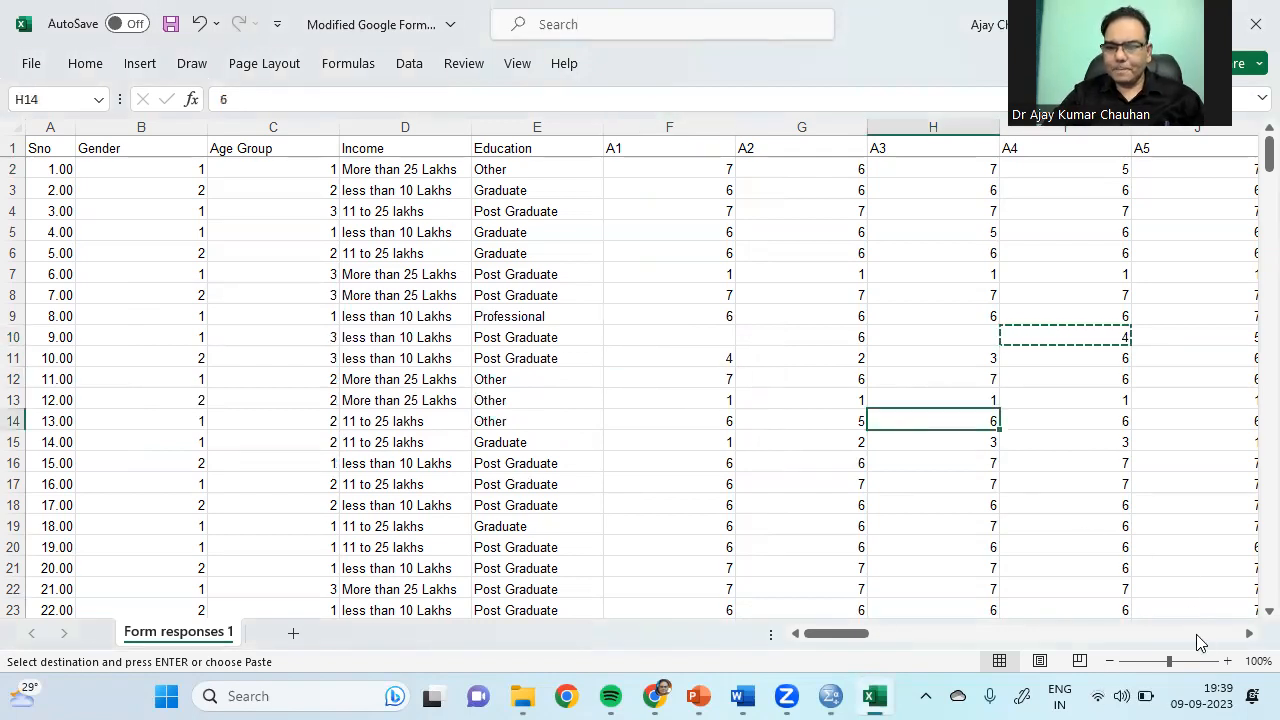
{"action": "scroll", "coordinate": [1200, 642], "scroll_direction": "right", "scroll_amount": 8}
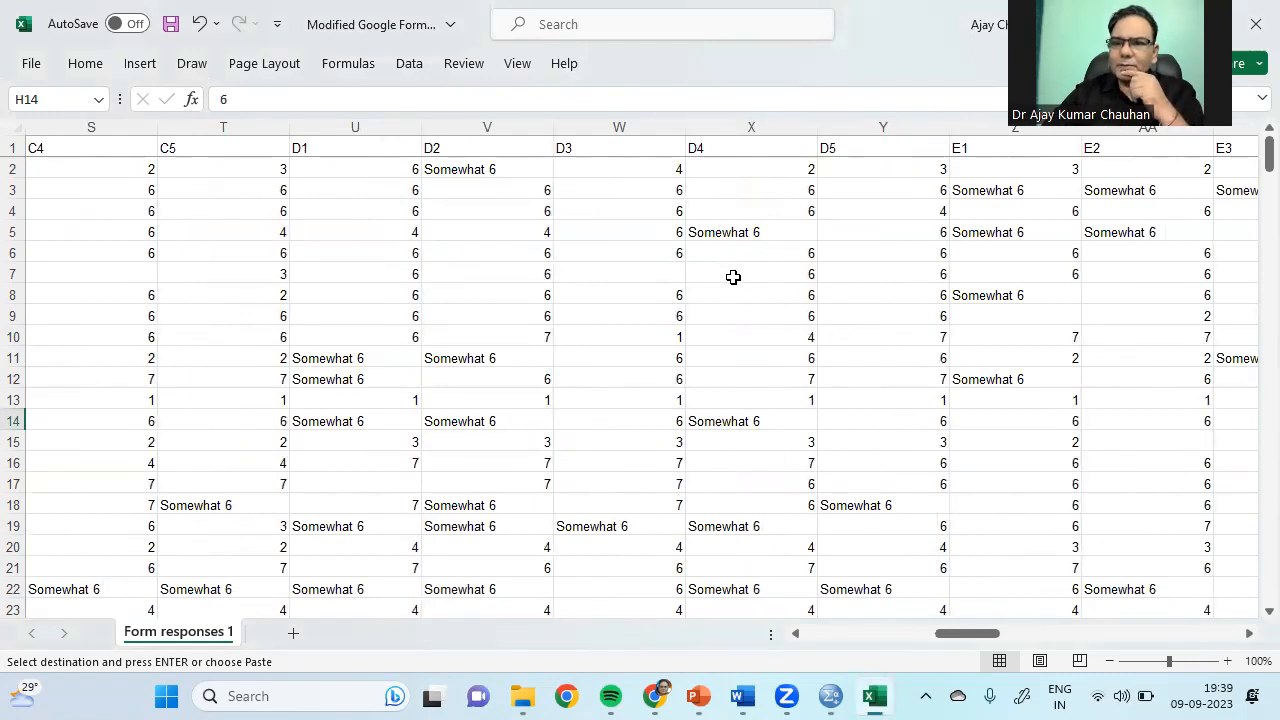
{"action": "left_click", "coordinate": [757, 235]}
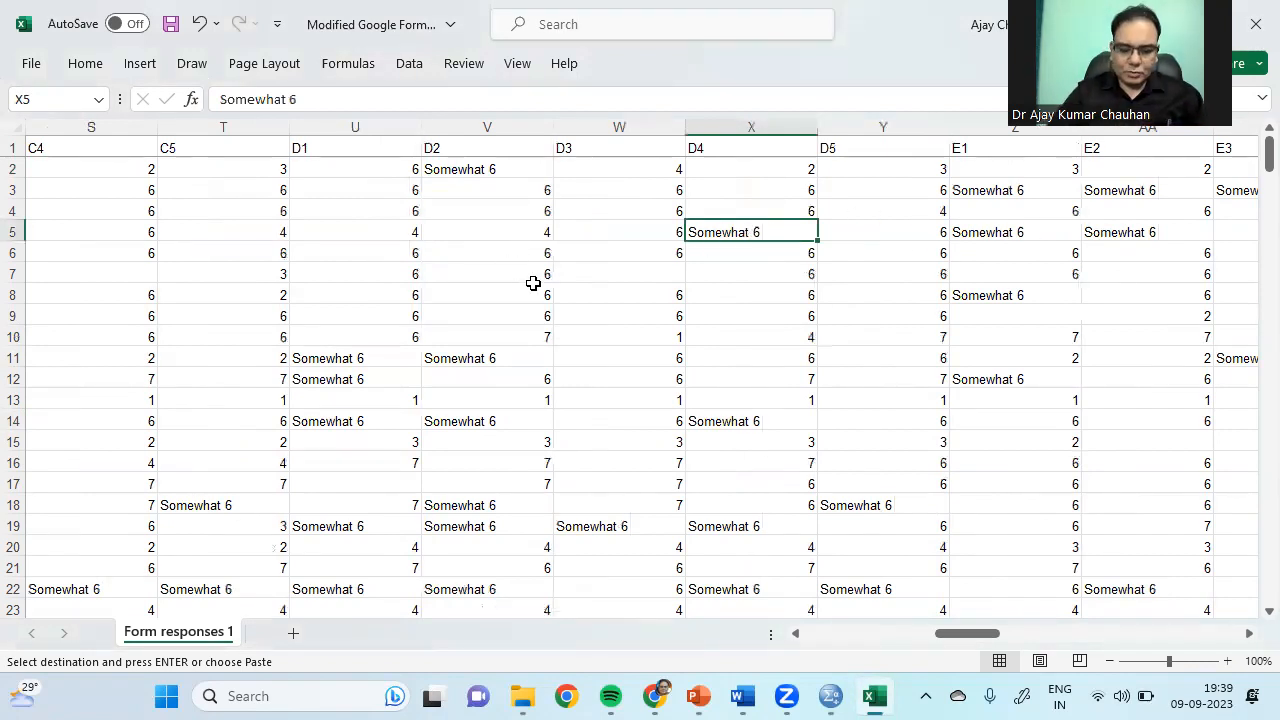
{"action": "key", "text": "ctrl+f"}
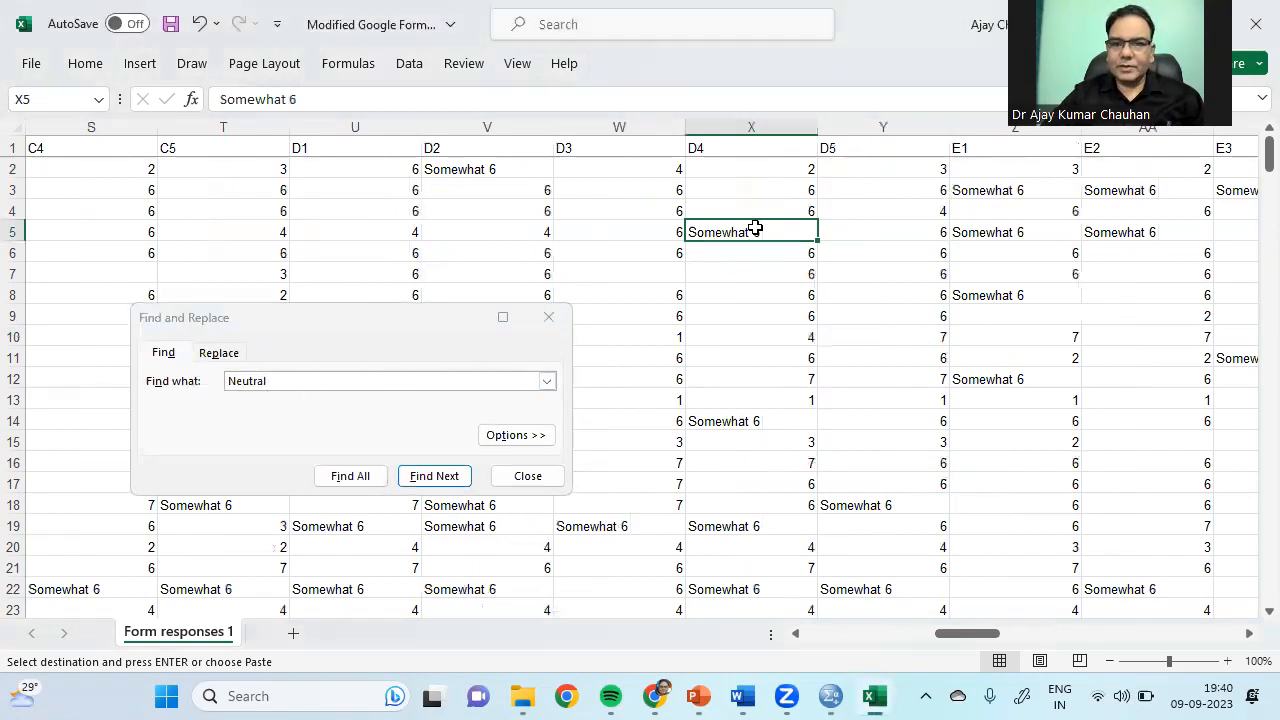
Step: Replace every 'Somewhat 6' response with 5 (2022 replacements) and close the replace window
{"action": "right_click", "coordinate": [757, 228]}
{"action": "key", "text": "Escape"}
{"action": "left_click", "coordinate": [283, 380]}
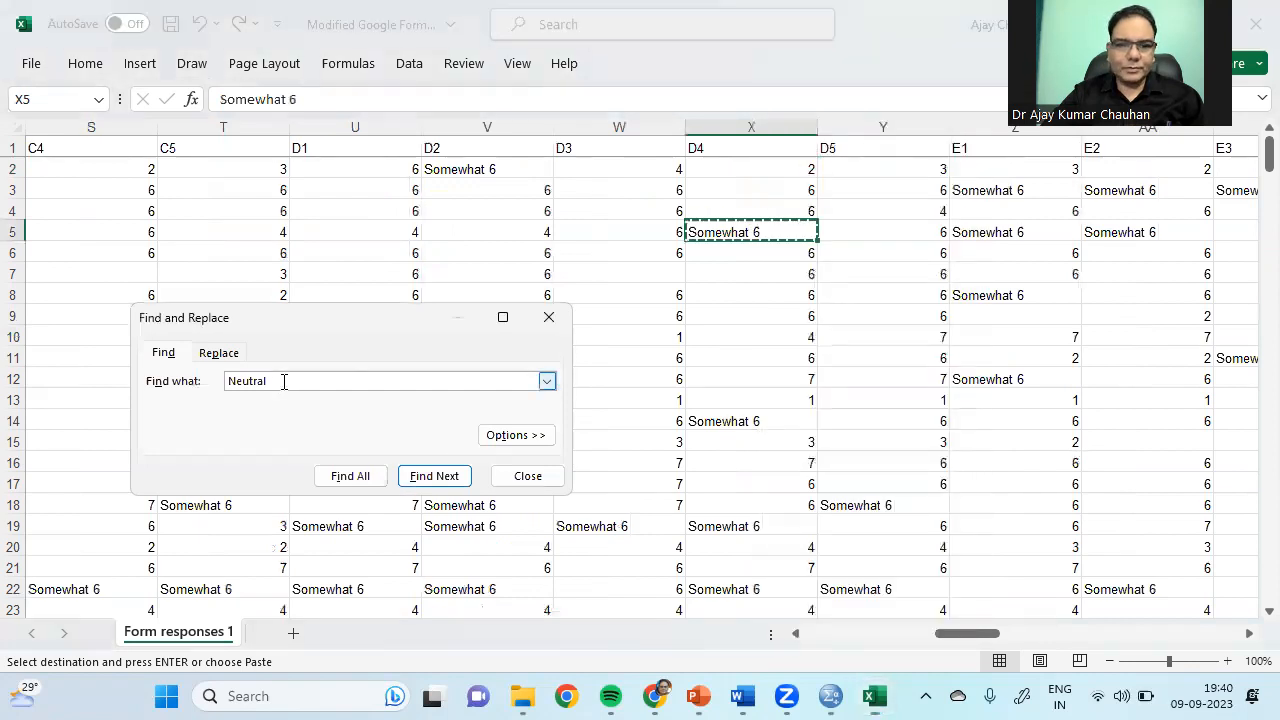
{"action": "key", "text": "BackSpace"}
{"action": "key", "text": "BackSpace"}
{"action": "key", "text": "BackSpace"}
{"action": "key", "text": "BackSpace"}
{"action": "key", "text": "BackSpace"}
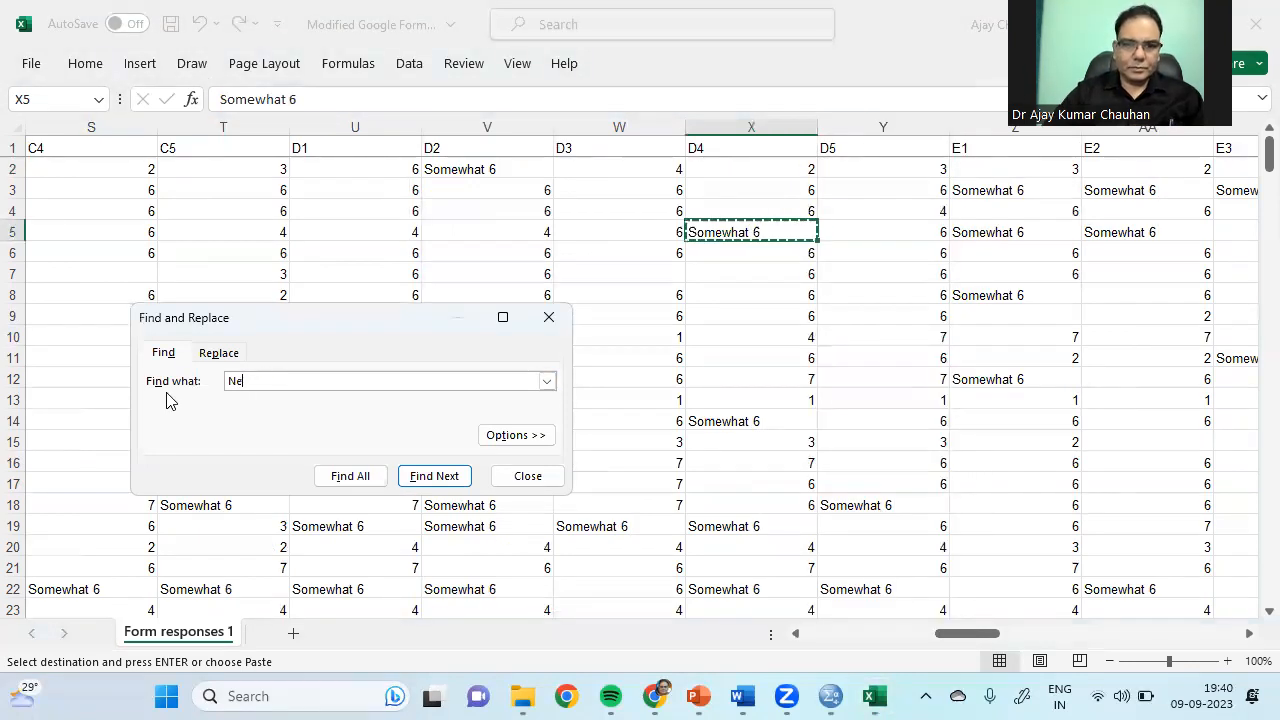
{"action": "type", "text": "Somewhat 6"}
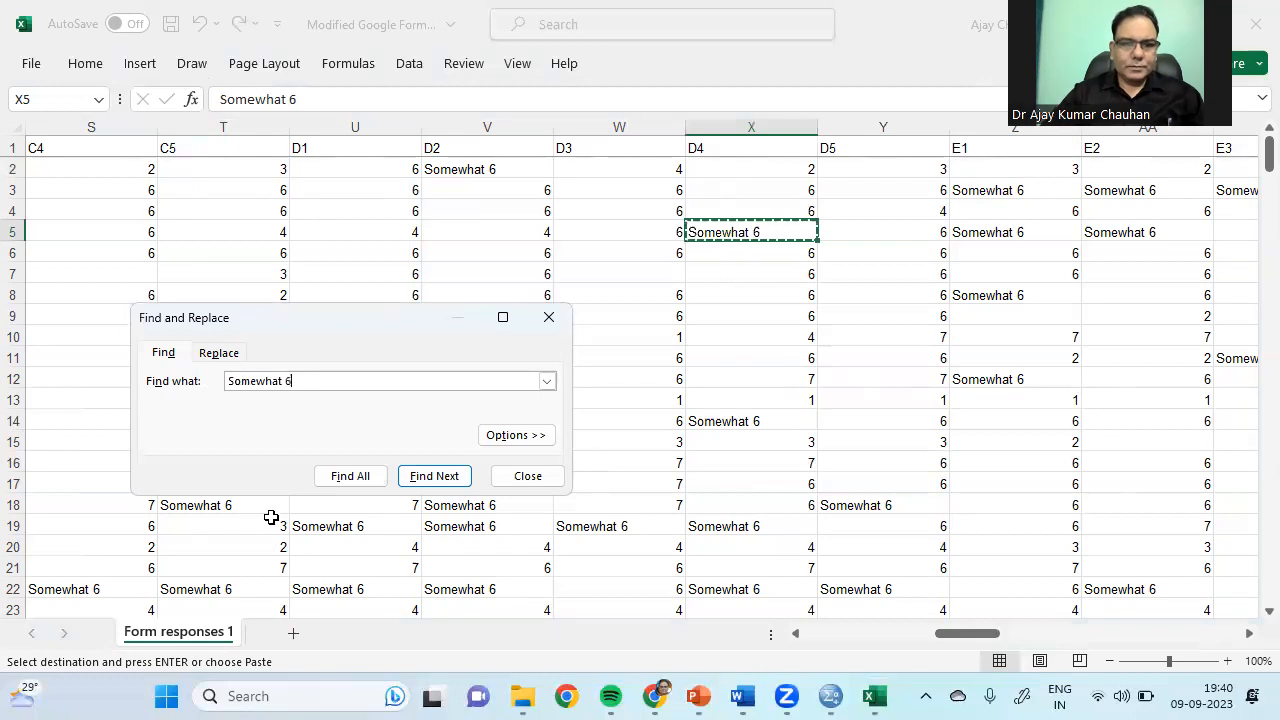
{"action": "left_click", "coordinate": [218, 356]}
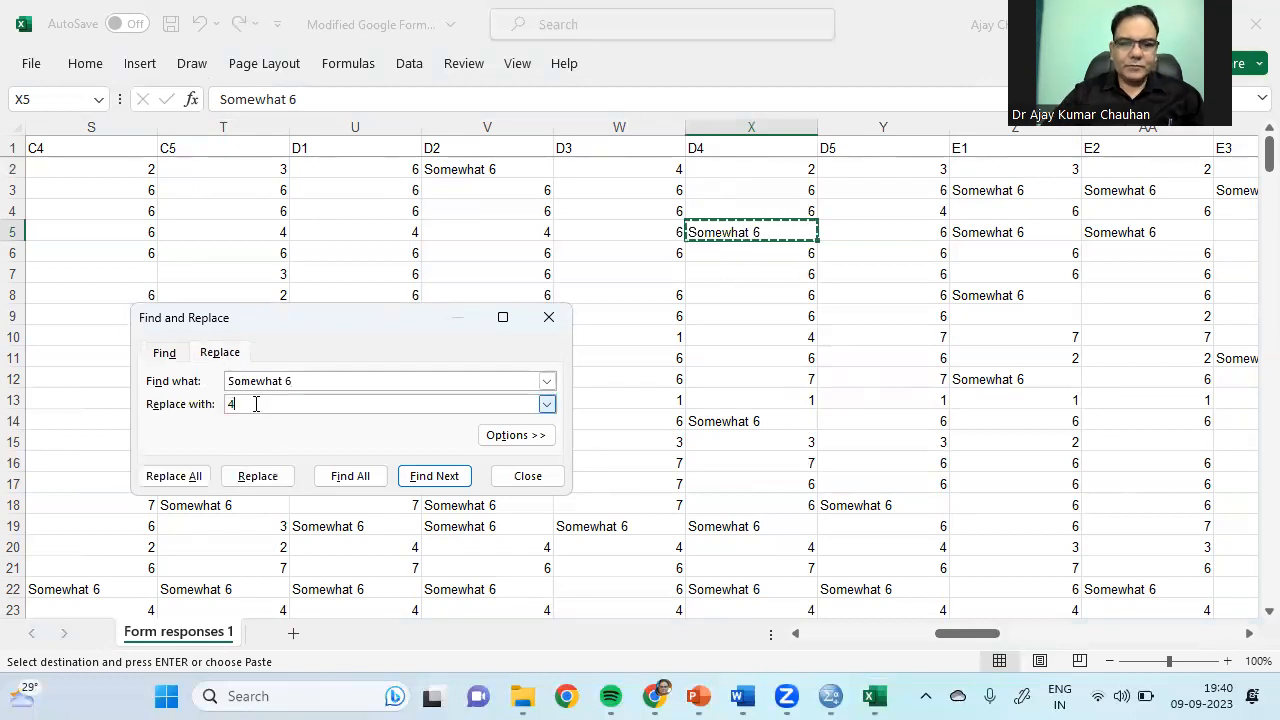
{"action": "type", "text": "5"}
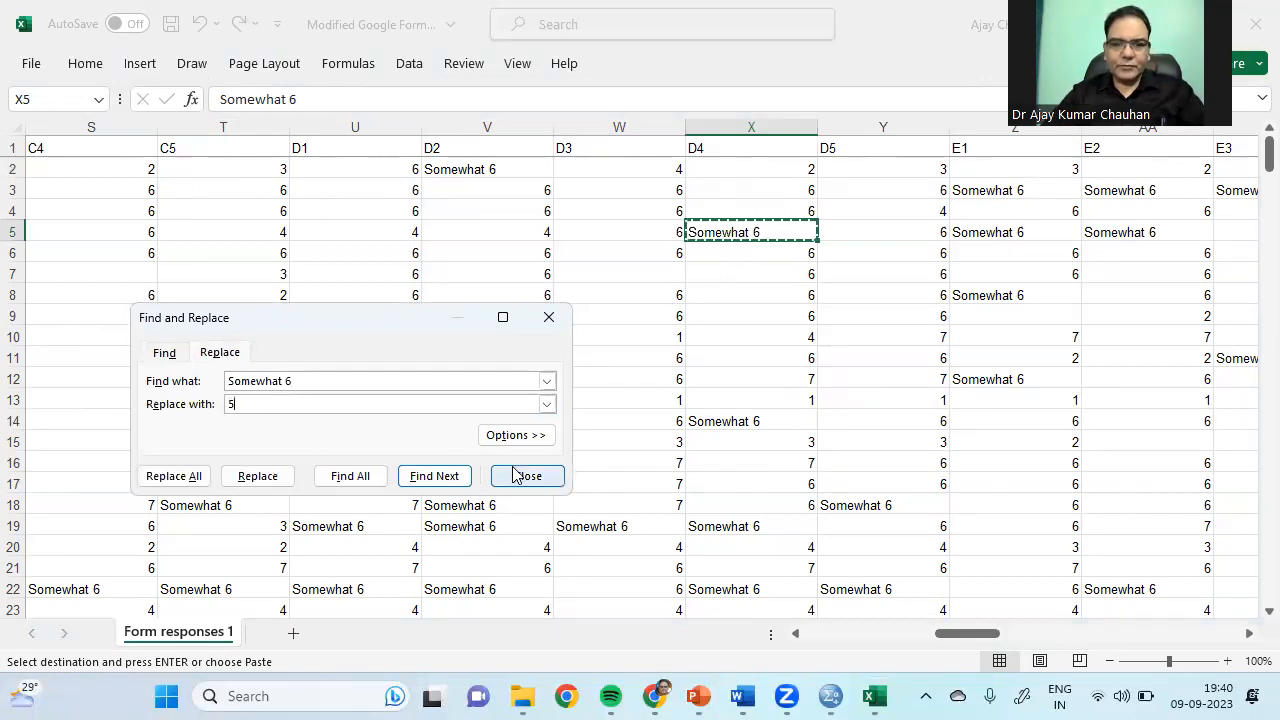
{"action": "left_click", "coordinate": [185, 477]}
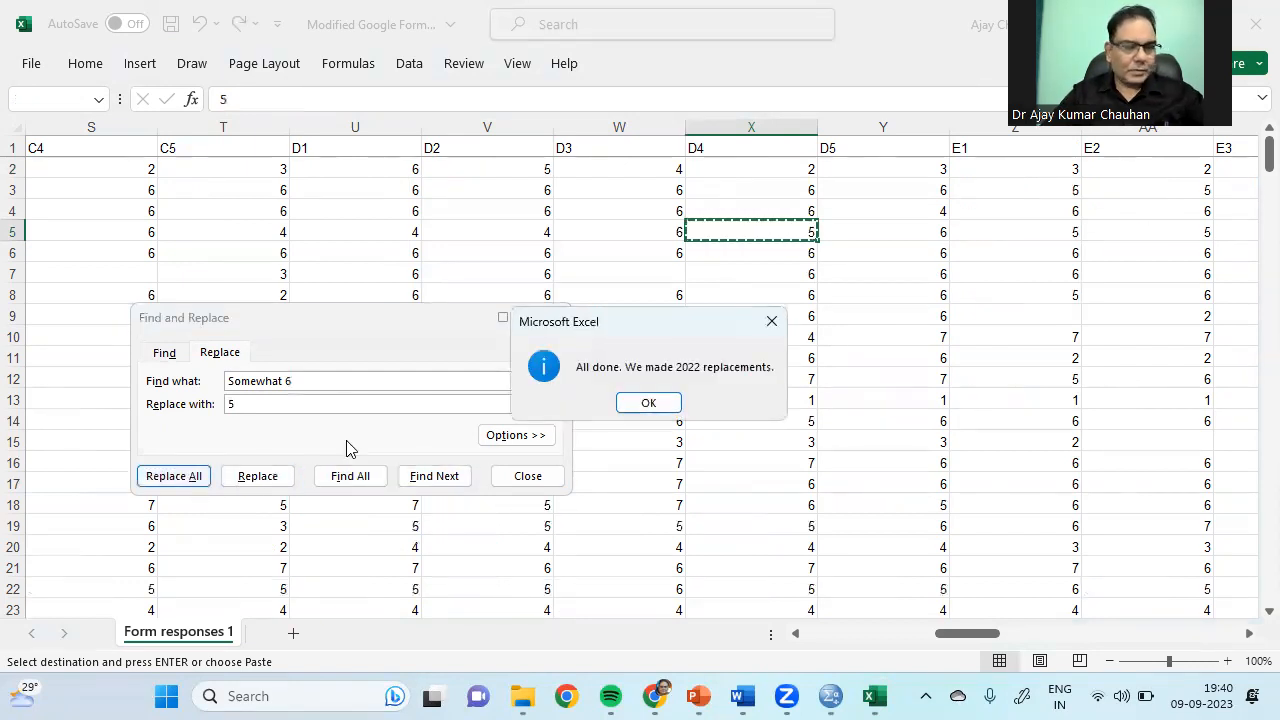
{"action": "left_click", "coordinate": [648, 403]}
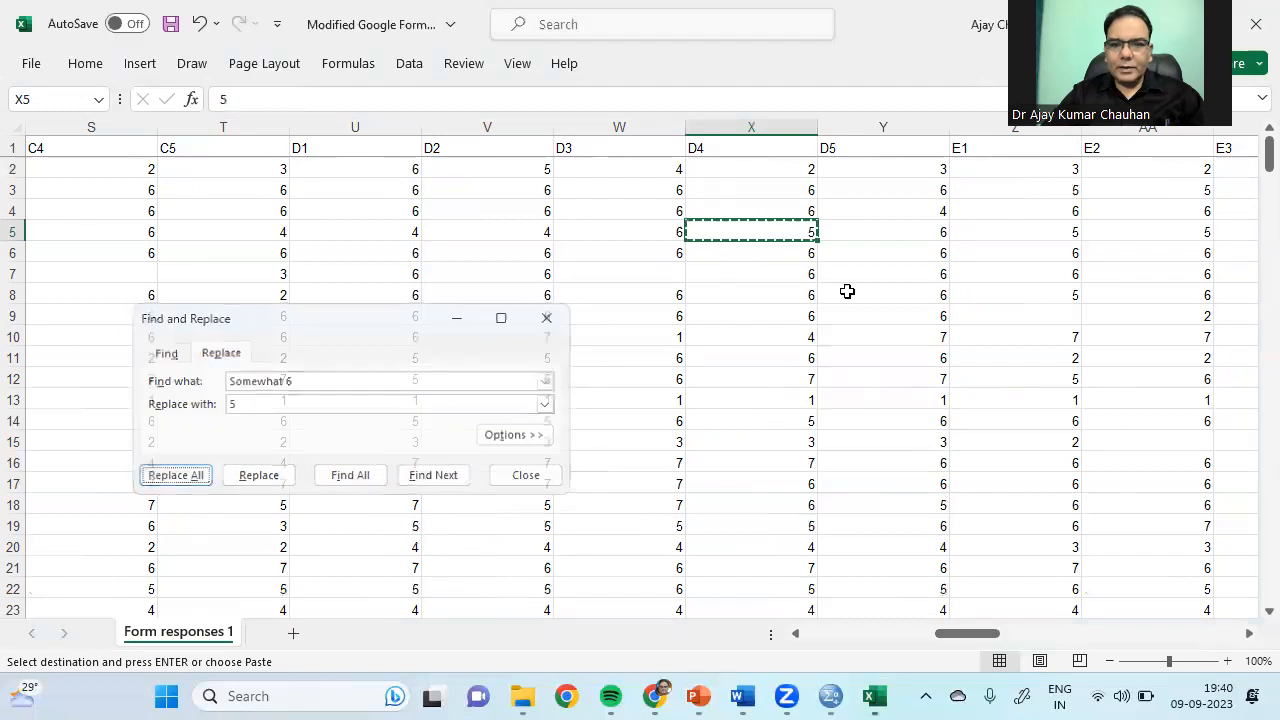
{"action": "key", "text": "Escape"}
Step: Return to the sheet and select the first E1 response cell
{"action": "left_click", "coordinate": [794, 386]}
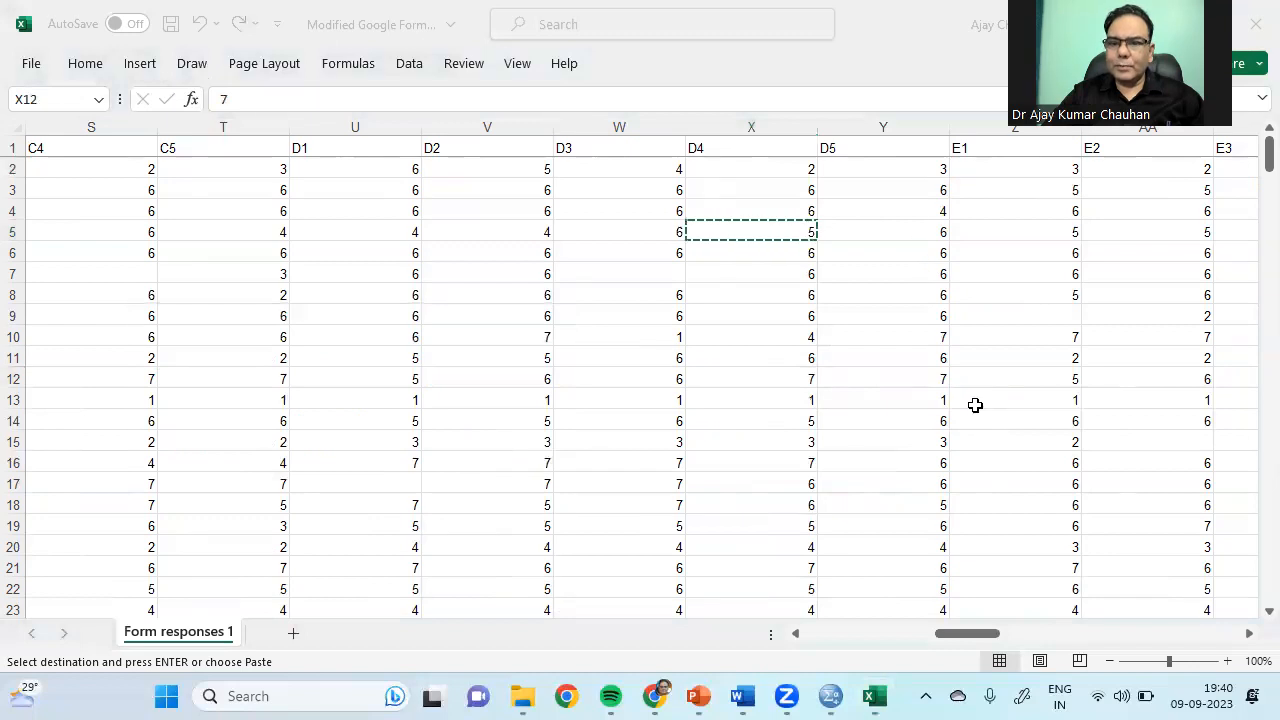
{"action": "left_click", "coordinate": [1248, 634]}
{"action": "left_click", "coordinate": [1248, 634]}
{"action": "left_click", "coordinate": [1248, 634]}
{"action": "left_click", "coordinate": [1248, 634]}
{"action": "left_click", "coordinate": [1248, 634]}
{"action": "left_click", "coordinate": [334, 169]}
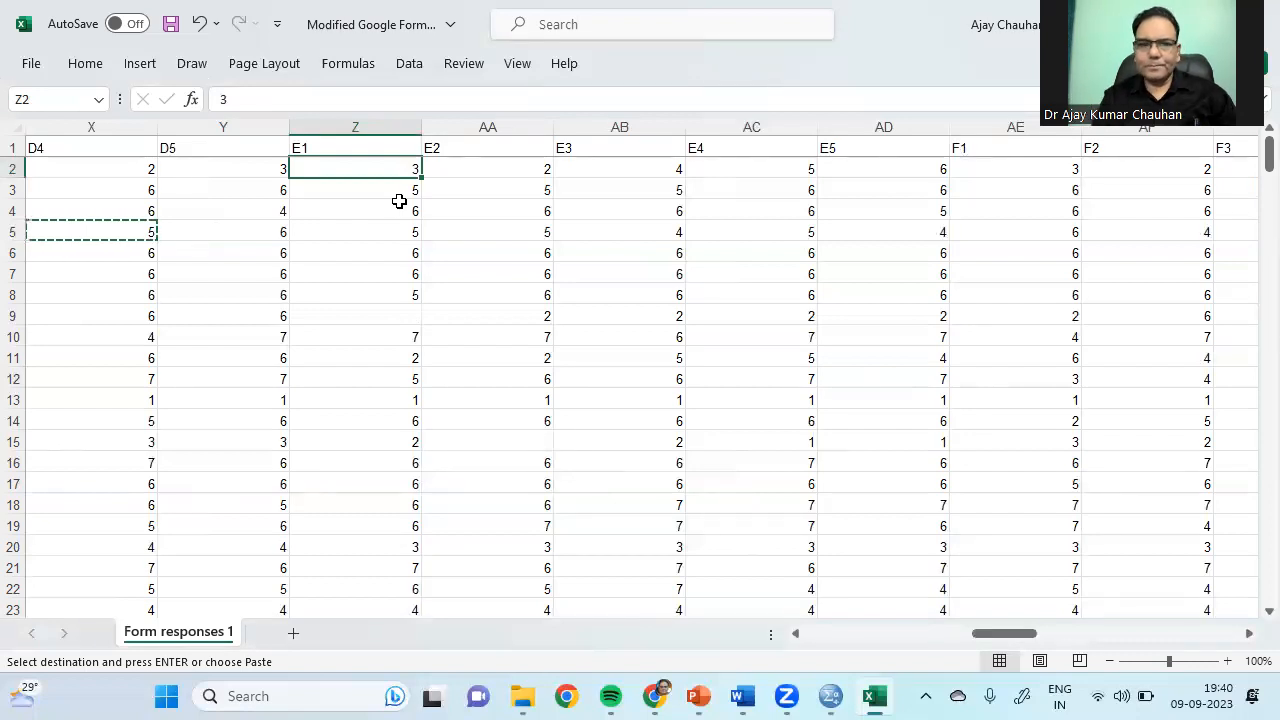
Step: Copy the E1–E5 columns, headers included, down through row 345
{"action": "key", "text": "Up"}
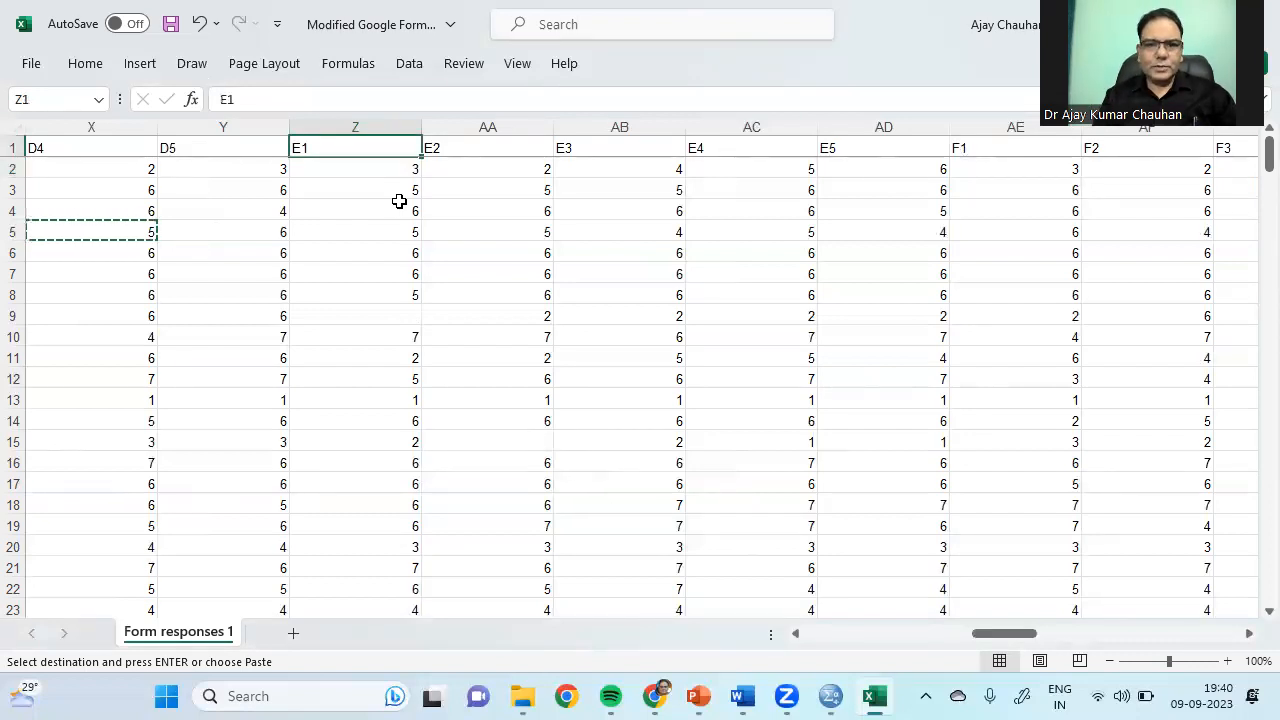
{"action": "key", "text": "shift+Right"}
{"action": "key", "text": "shift+Right"}
{"action": "key", "text": "shift+Right"}
{"action": "key", "text": "shift+Right"}
{"action": "key", "text": "shift+Down"}
{"action": "key", "text": "shift+Down"}
{"action": "key", "text": "shift+Down"}
{"action": "key", "text": "shift+Down"}
{"action": "key", "text": "shift+Down"}
{"action": "key", "text": "shift+Down"}
{"action": "key", "text": "shift+Down"}
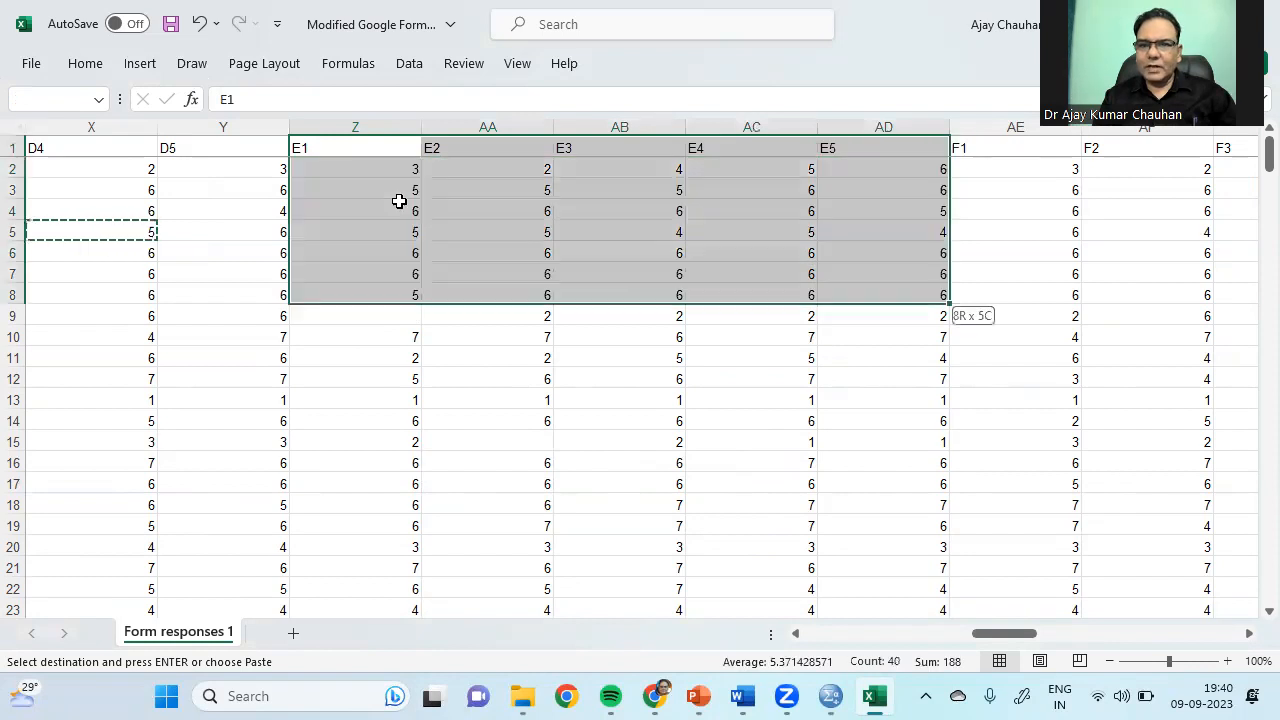
{"action": "key", "text": "shift+Down"}
{"action": "key", "text": "shift+Down"}
{"action": "key", "text": "ctrl+shift+Down"}
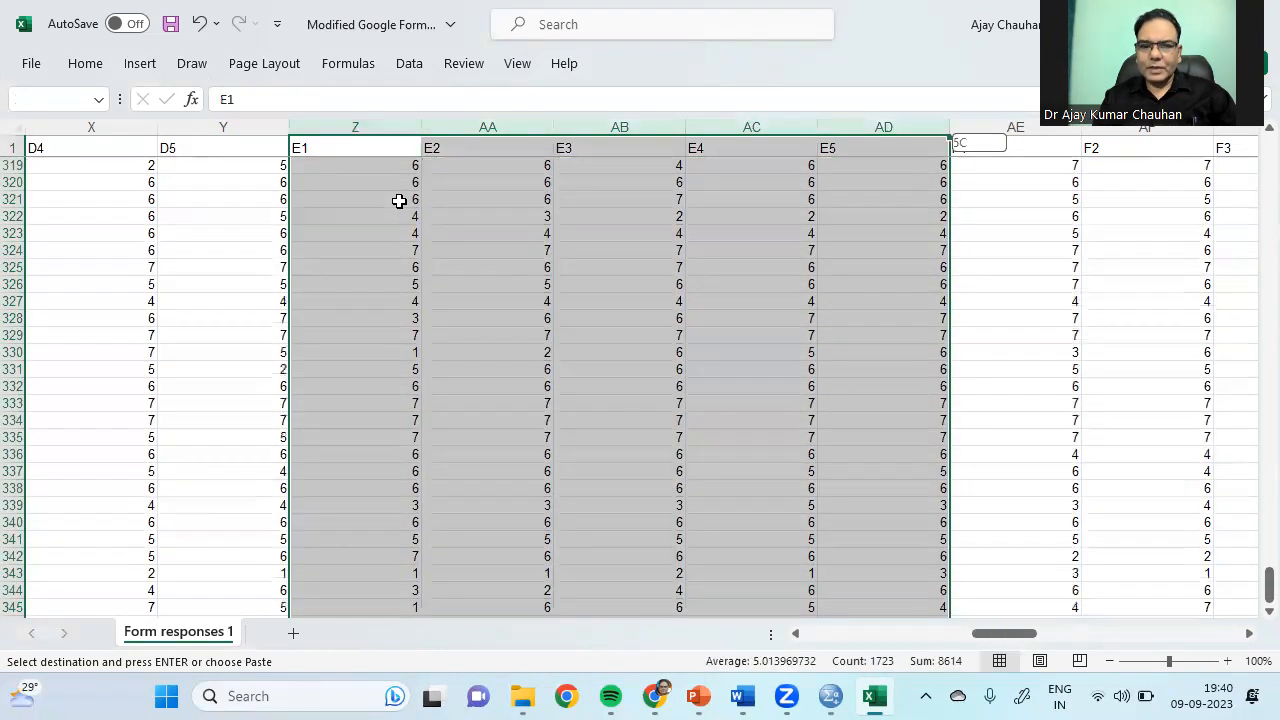
{"action": "key", "text": "ctrl+shift+Down"}
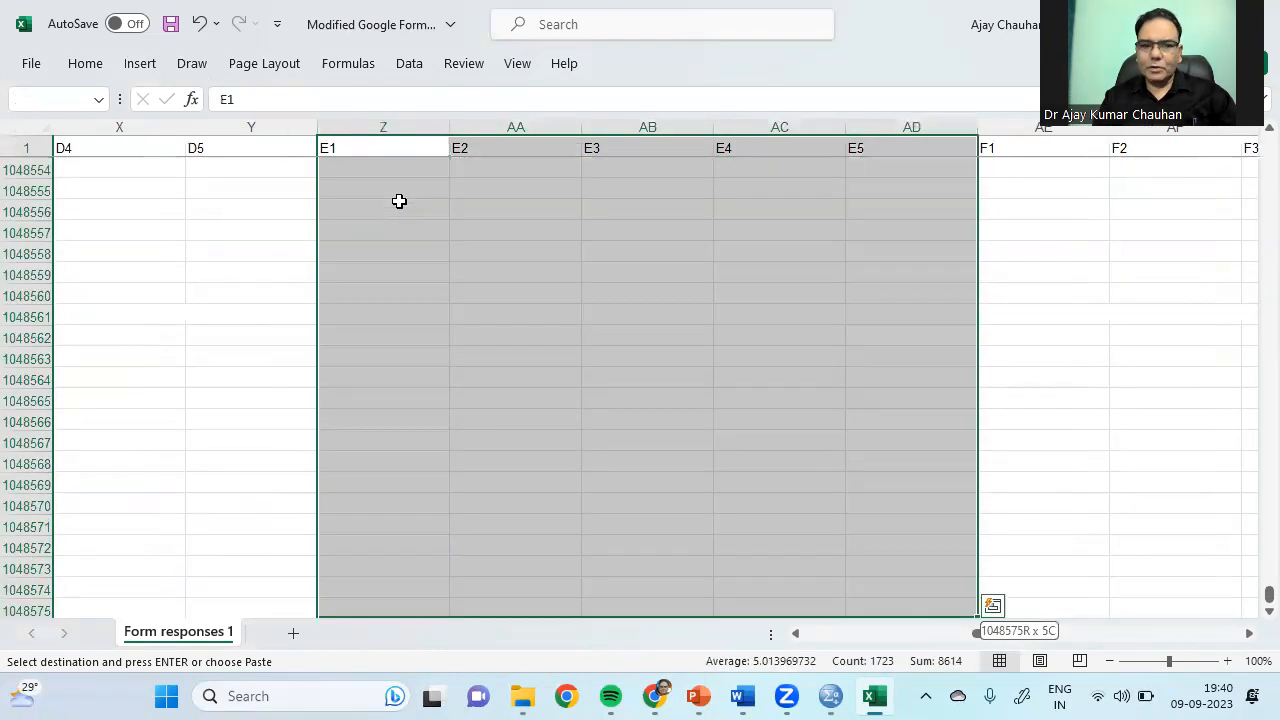
{"action": "key", "text": "ctrl+shift+Up"}
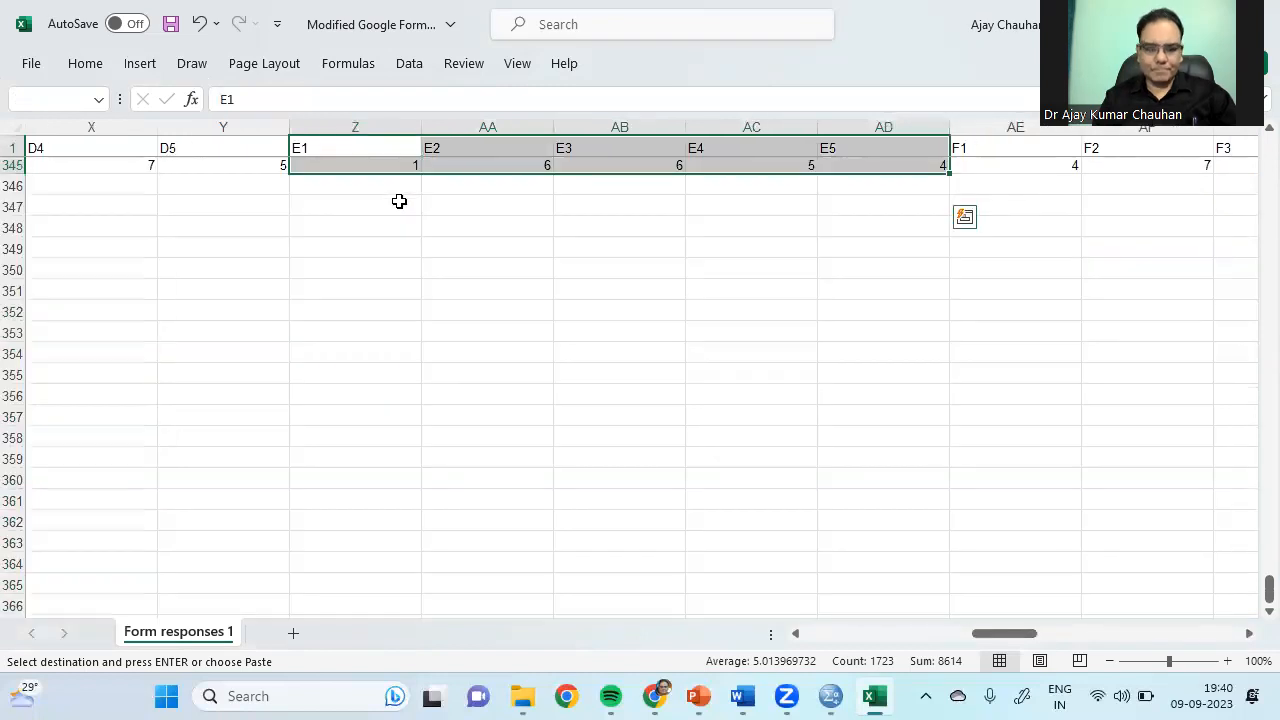
{"action": "key", "text": "ctrl+c"}
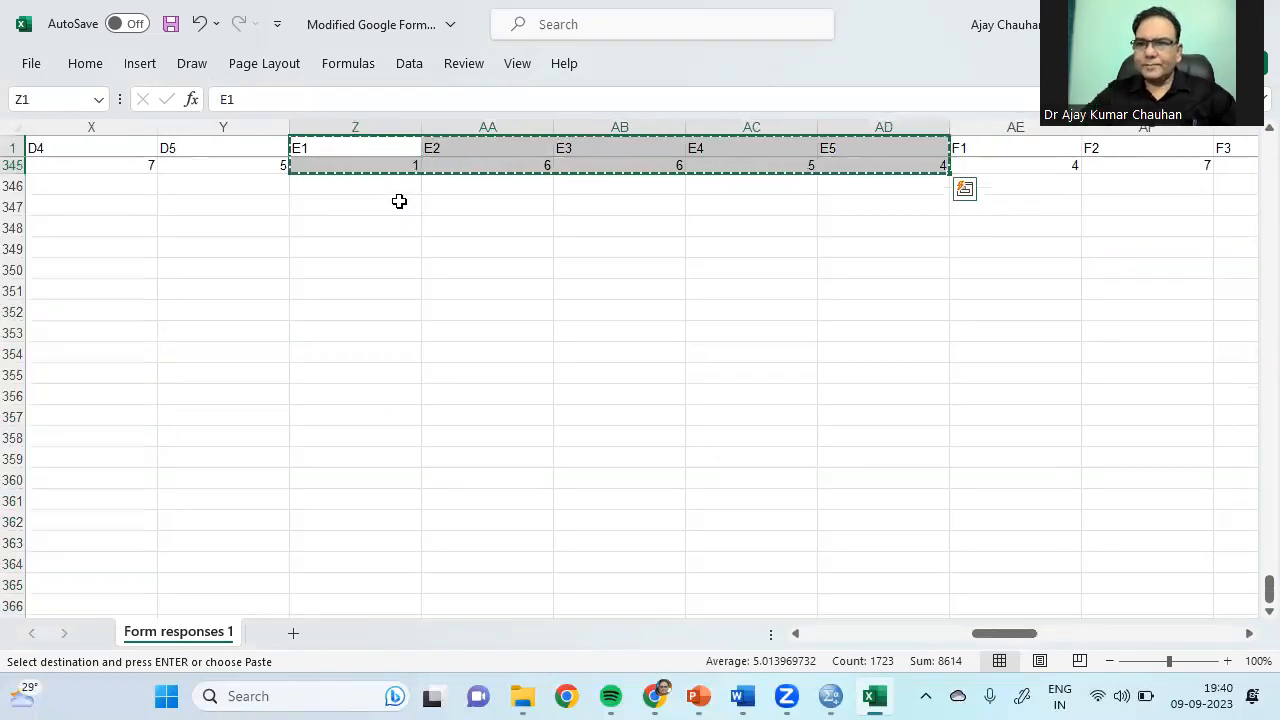
Step: Add a new blank worksheet, Sheet1, to the workbook
{"action": "key", "text": "ctrl+n"}
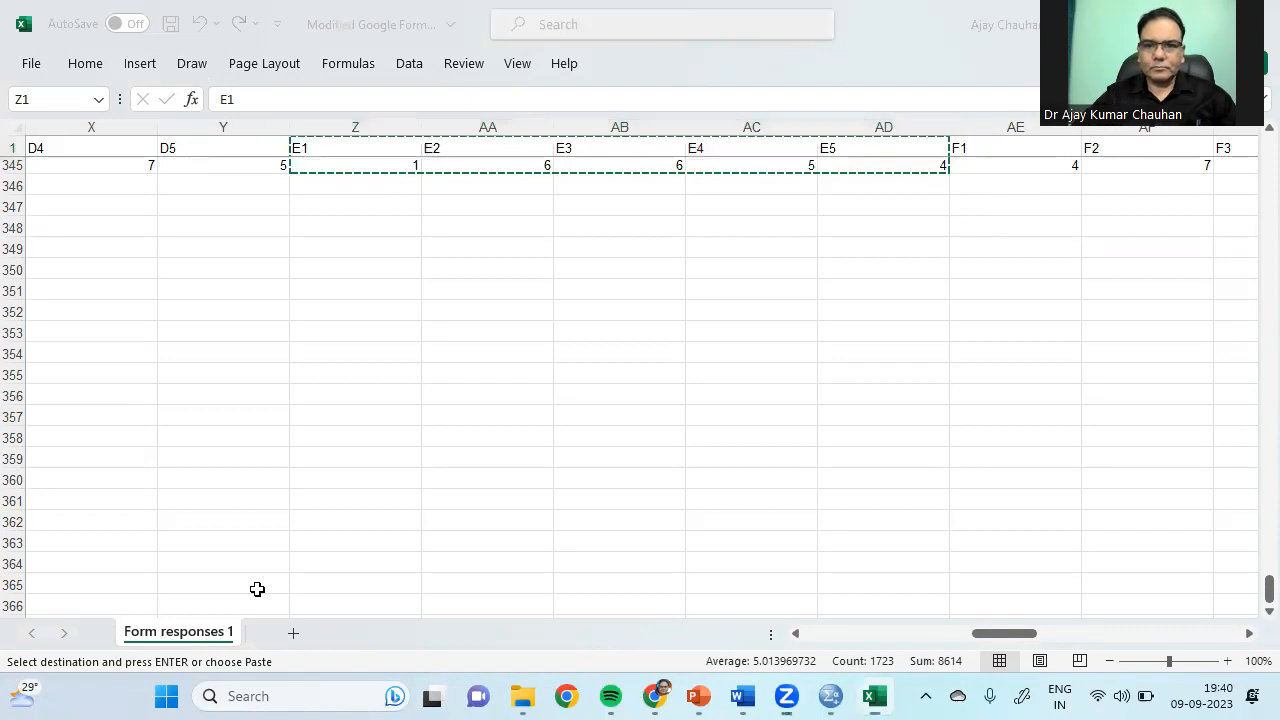
{"action": "left_click", "coordinate": [292, 634]}
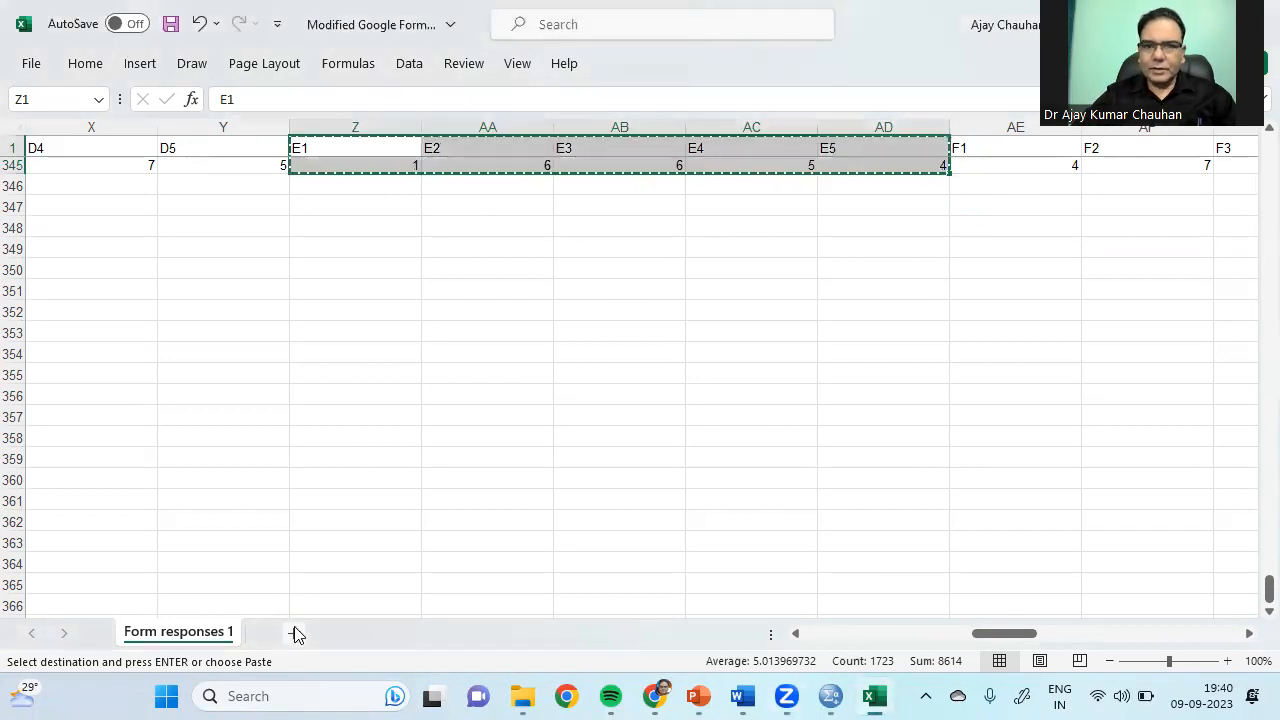
{"action": "left_click", "coordinate": [294, 634]}
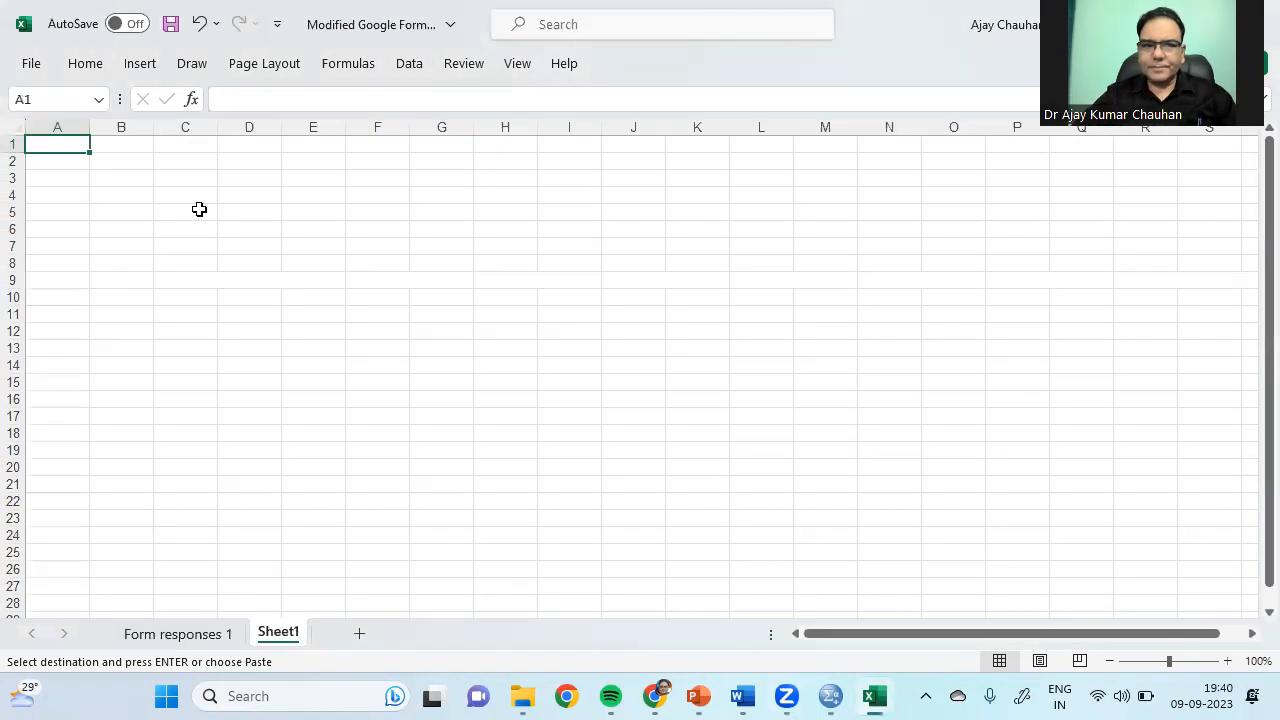
Step: Paste the copied E1–E5 responses into Sheet1 starting at B1
{"action": "left_click", "coordinate": [115, 145]}
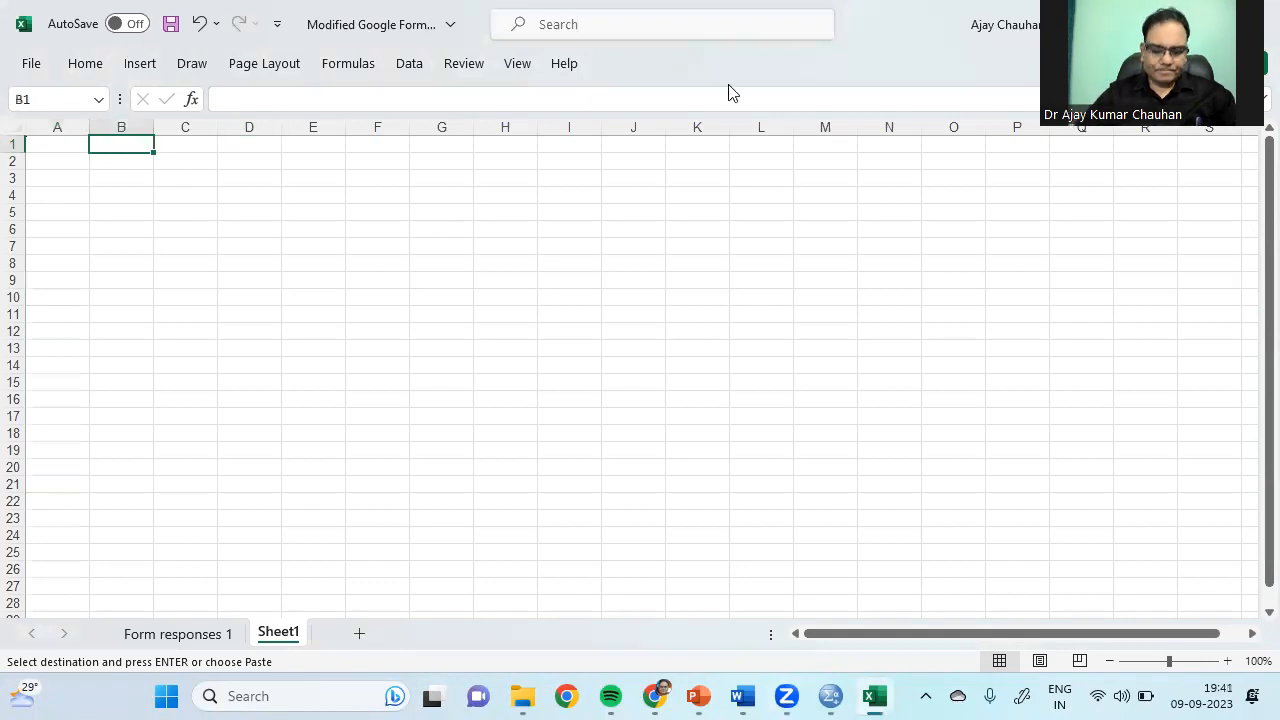
{"action": "key", "text": "ctrl+v"}
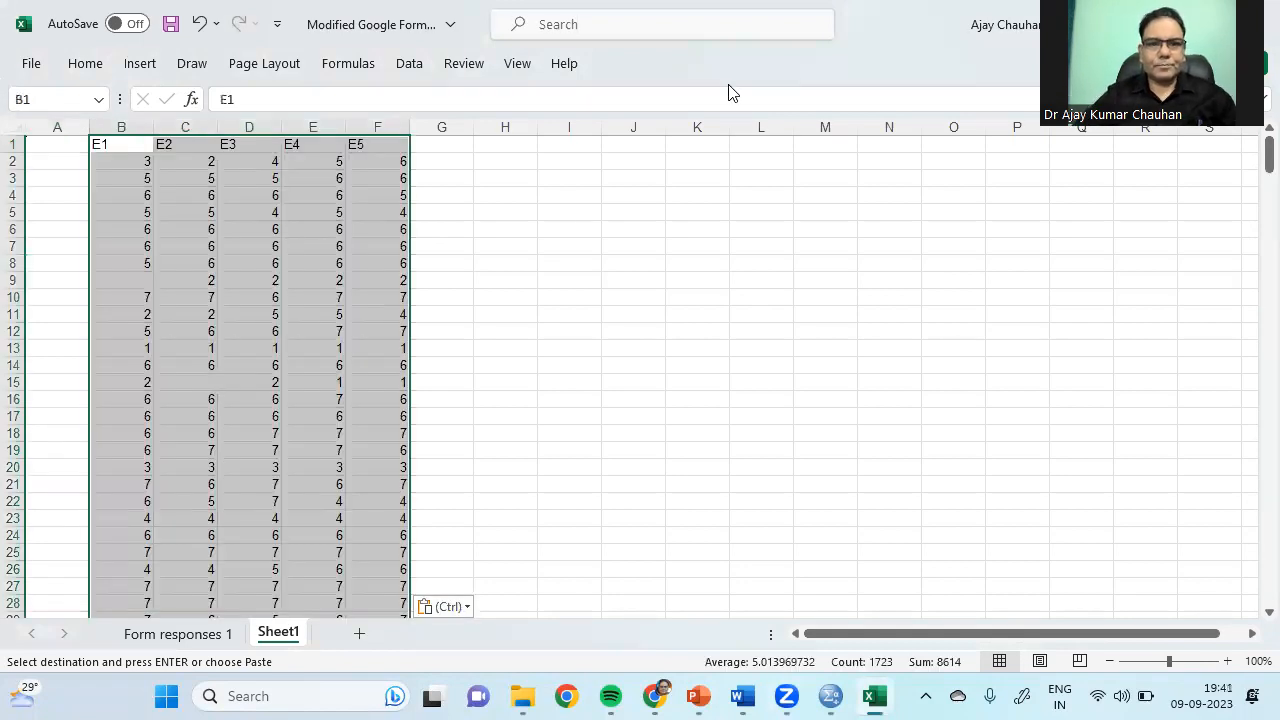
{"action": "left_click", "coordinate": [580, 228]}
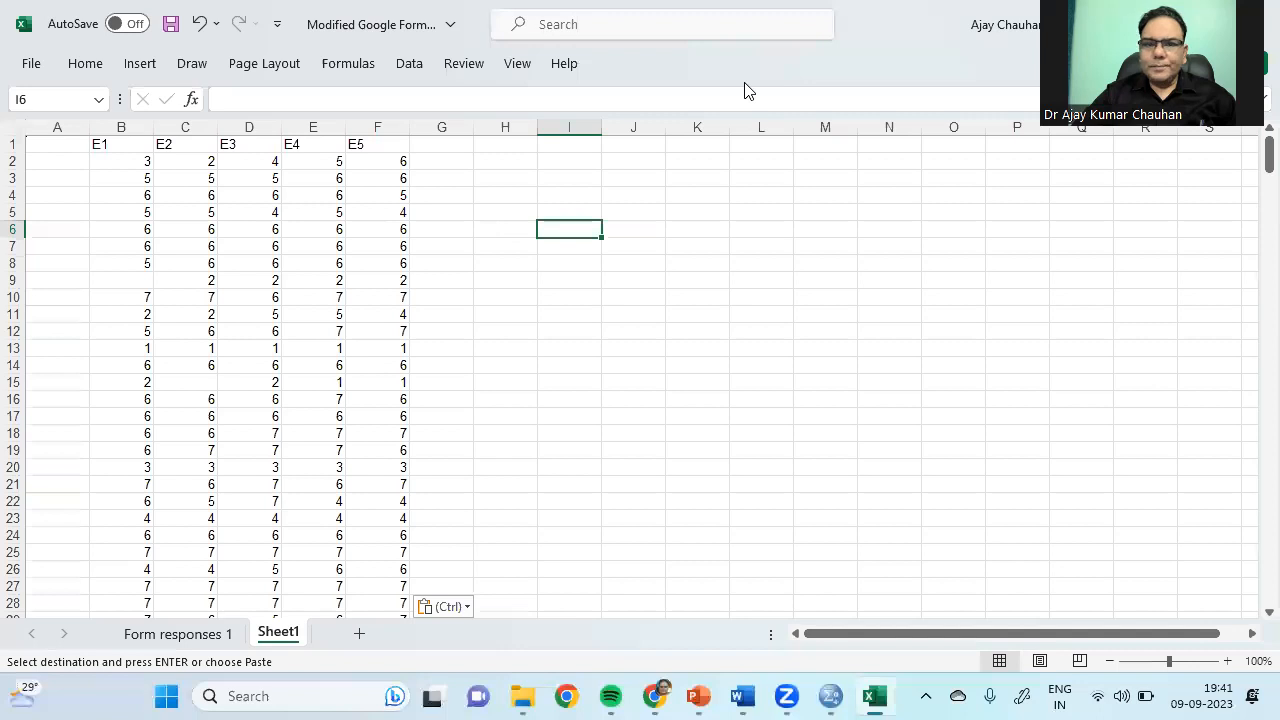
{"action": "left_click", "coordinate": [601, 186]}
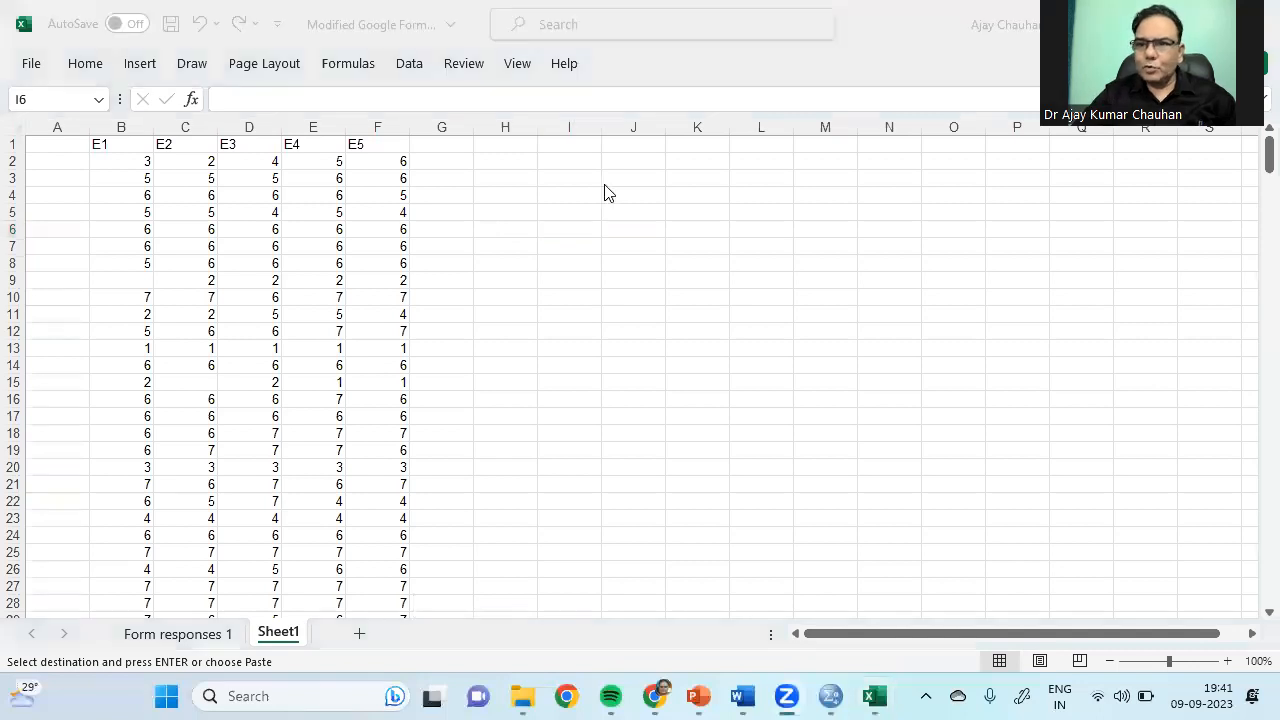
Step: Enter =STDEV(B2:F2) in G2 to get row 2's standard deviation (1.581139)
{"action": "left_click", "coordinate": [455, 146]}
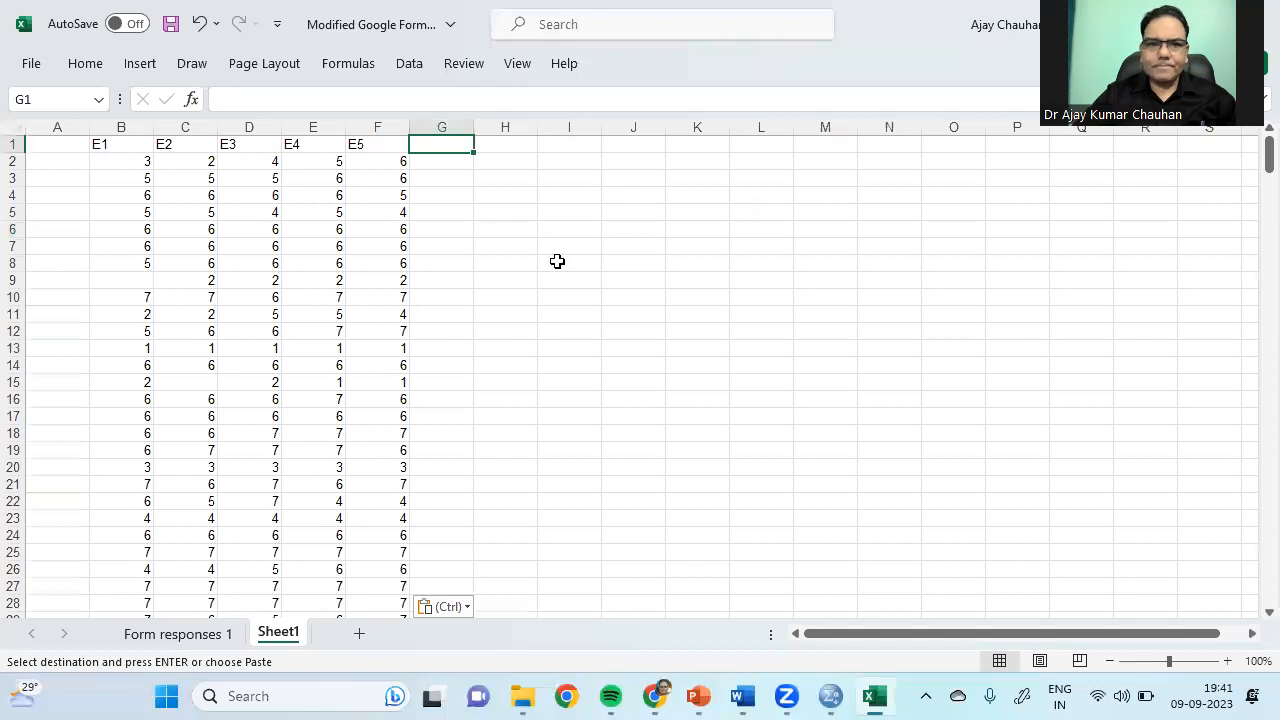
{"action": "key", "text": "Down"}
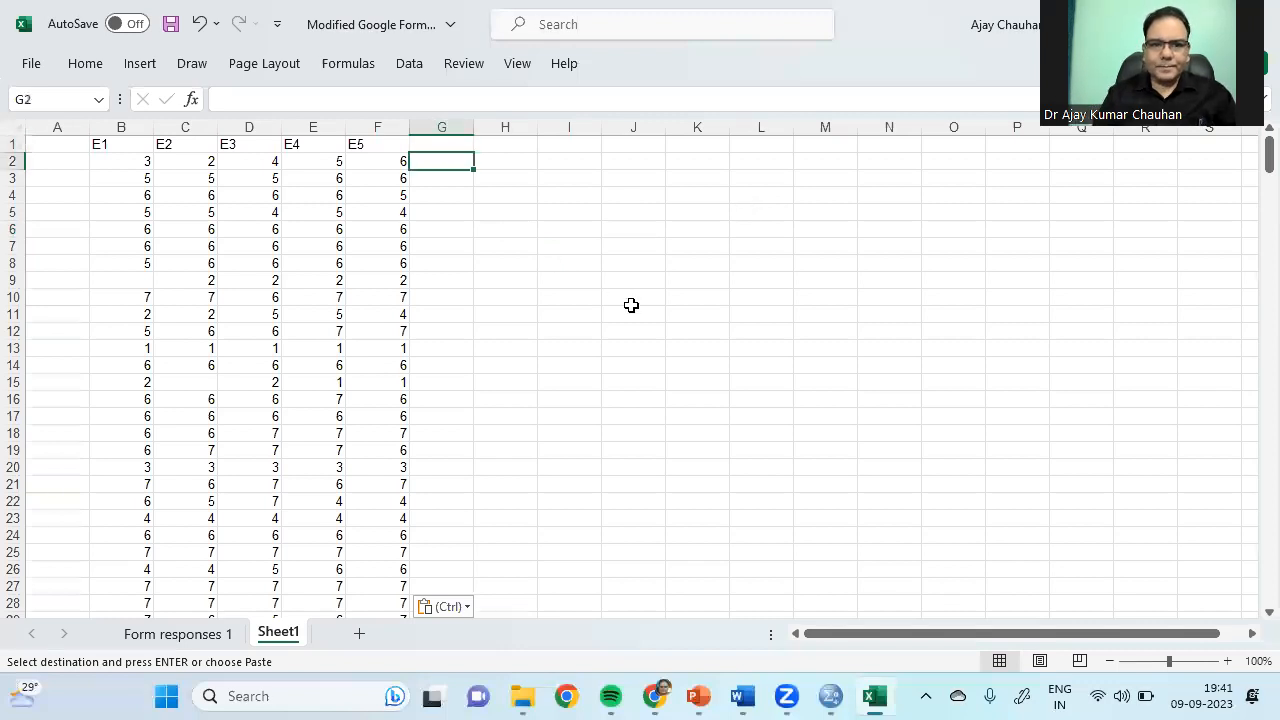
{"action": "key", "text": "Escape"}
{"action": "type", "text": "="}
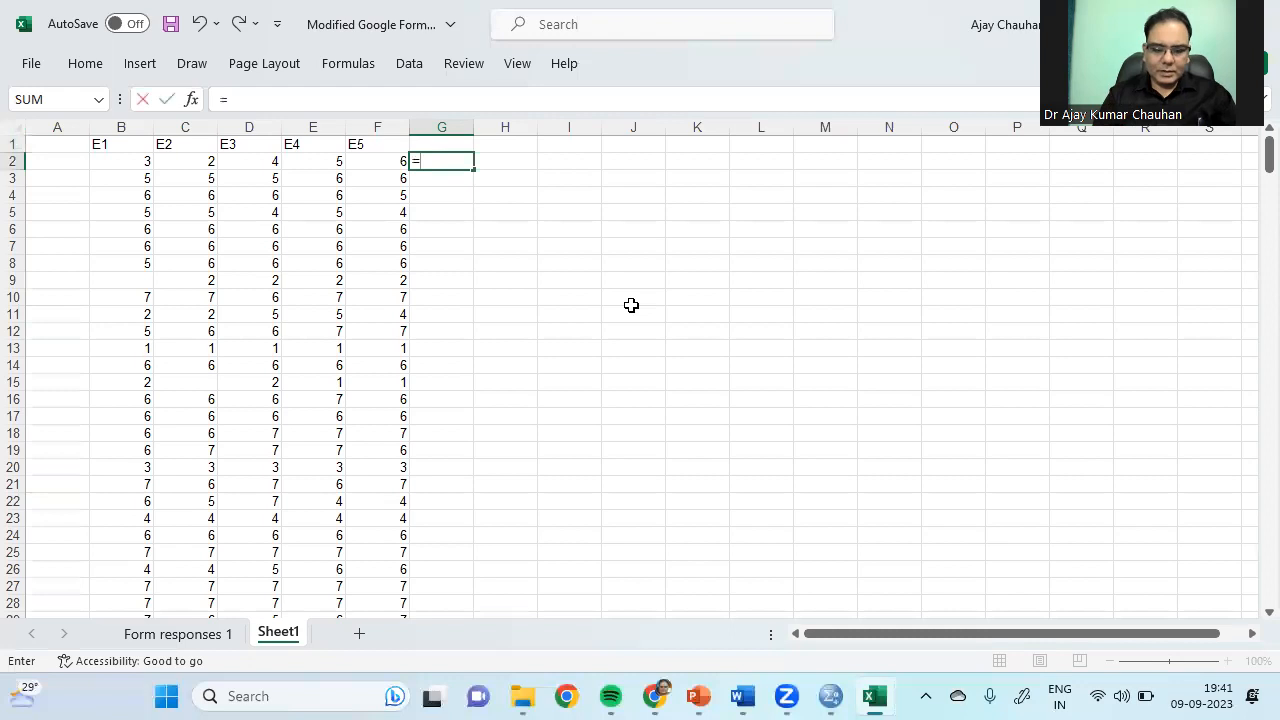
{"action": "type", "text": "stde"}
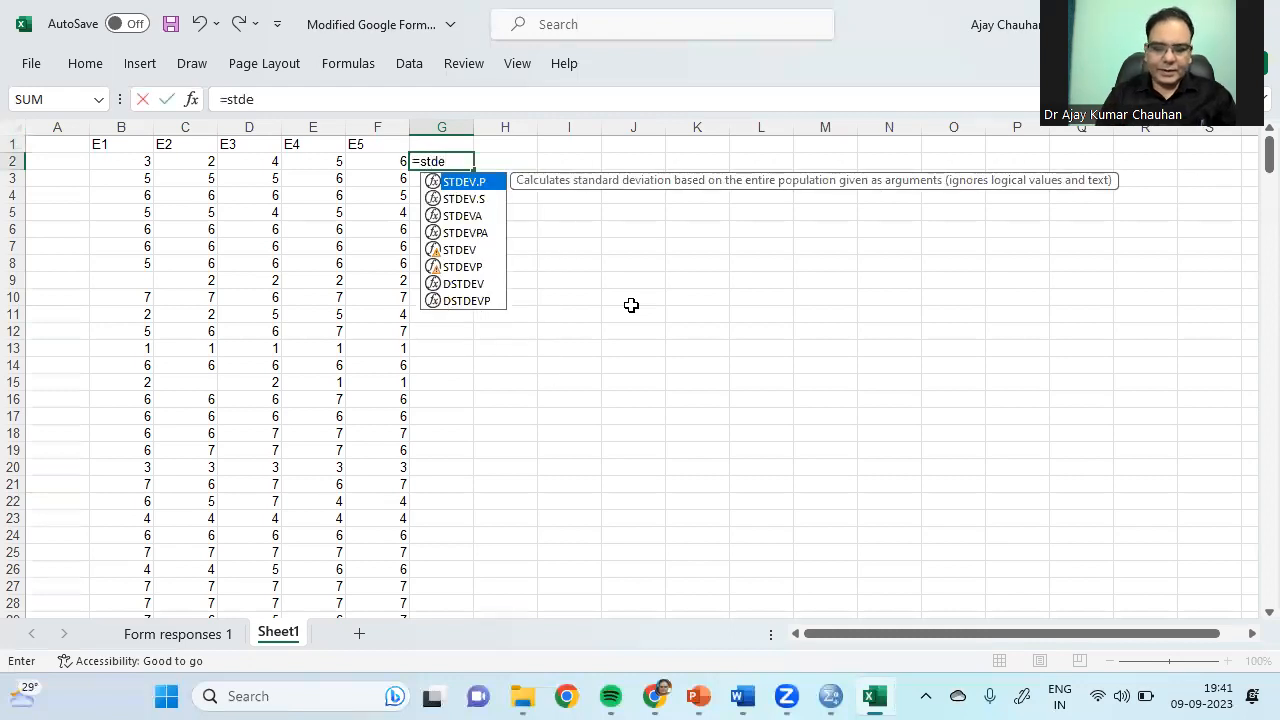
{"action": "type", "text": "v("}
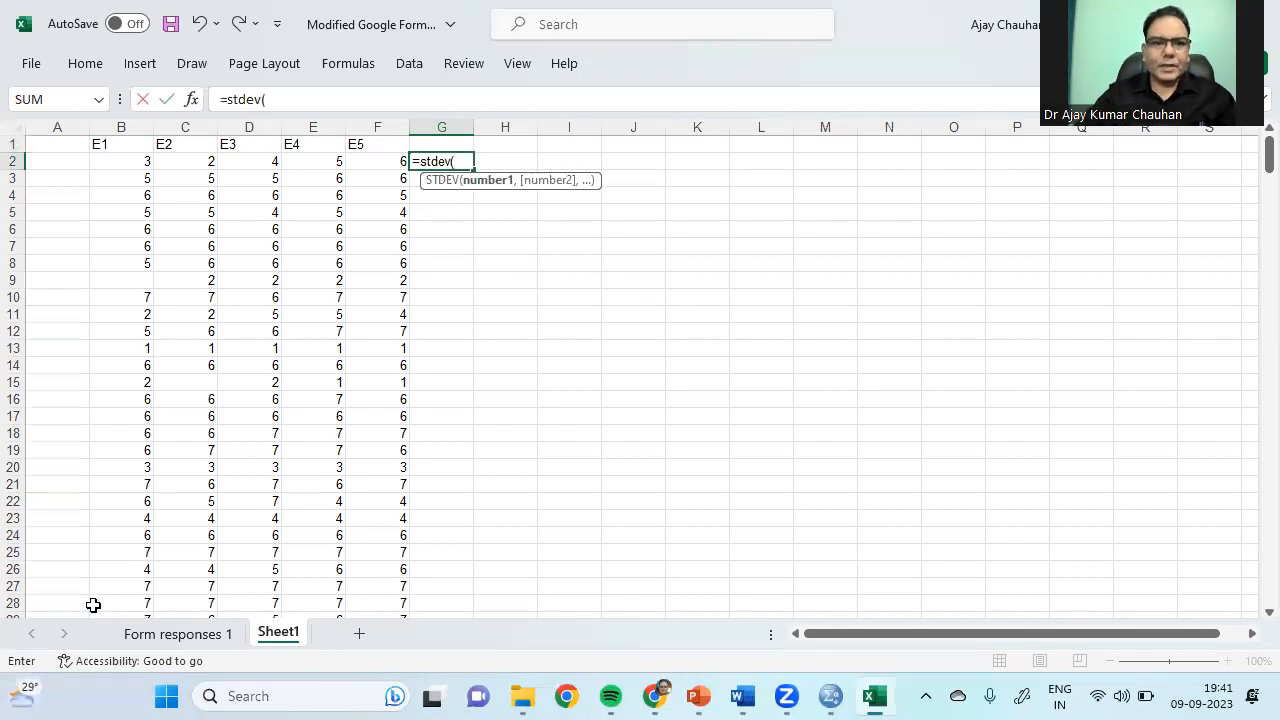
{"action": "left_click_drag", "start_coordinate": [148, 161], "coordinate": [377, 161]}
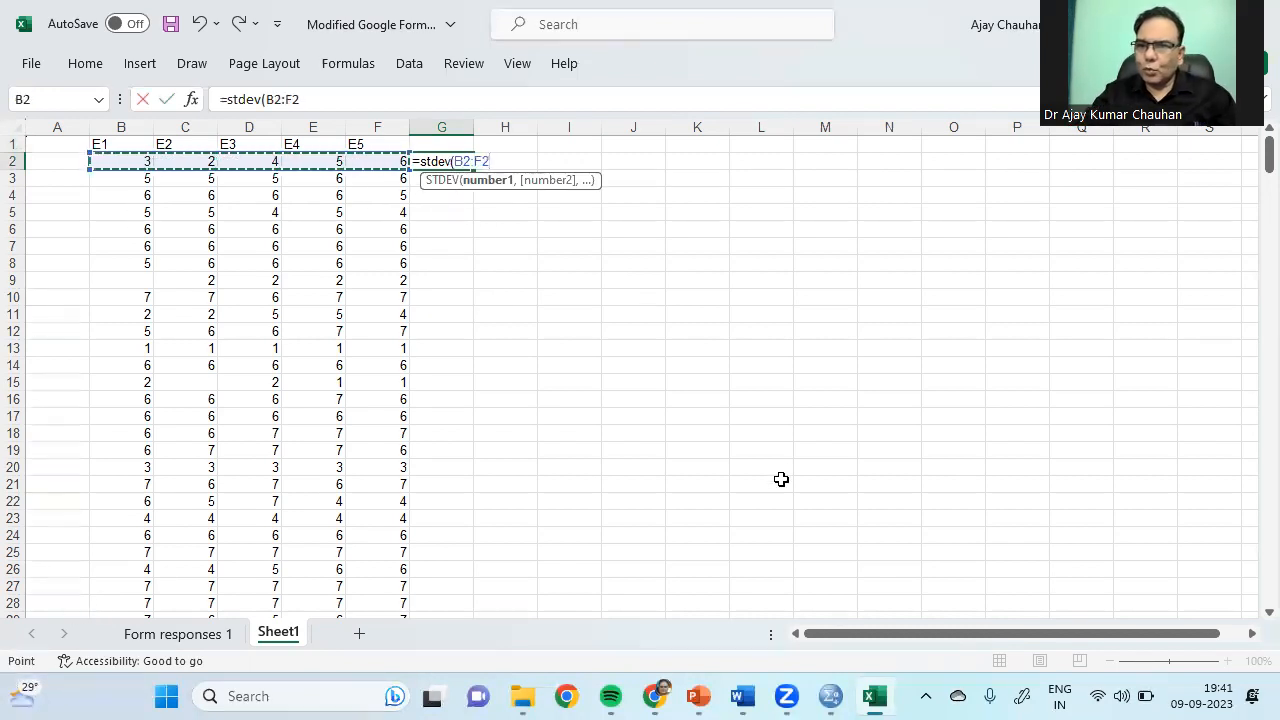
{"action": "key", "text": "Return"}
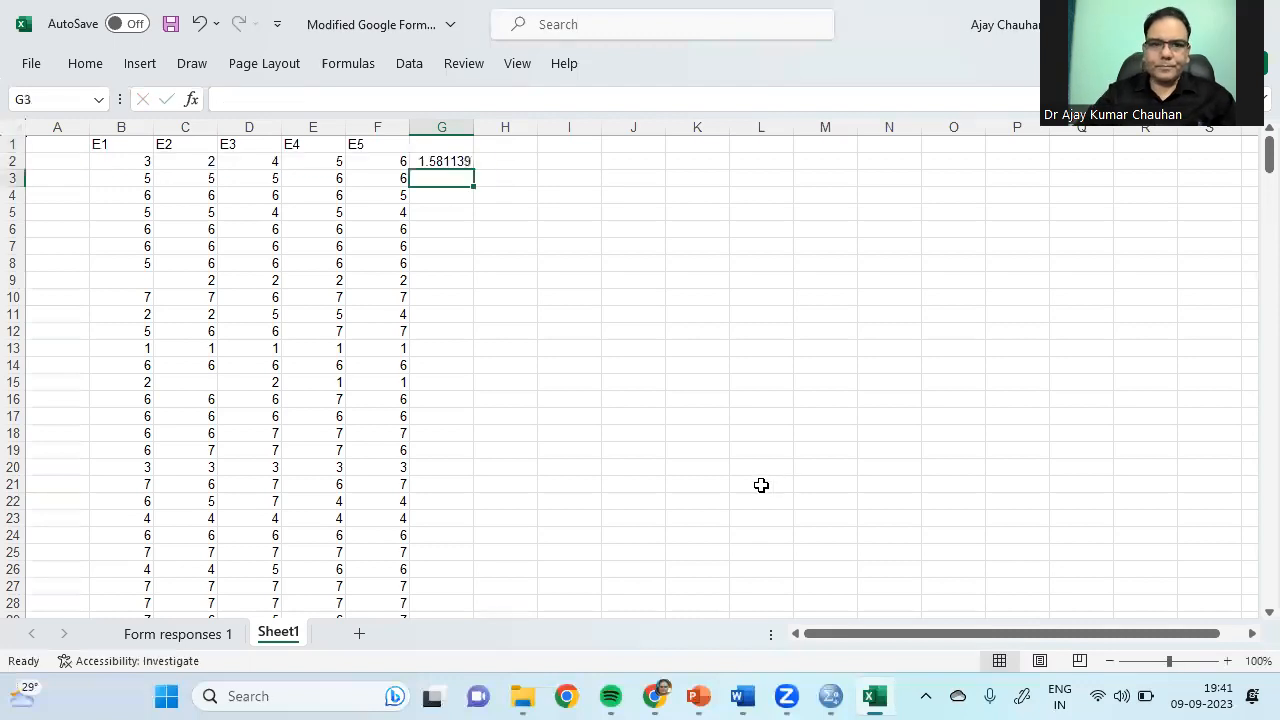
Step: Fill the STDEV formula down column G and reduce it to two decimal places
{"action": "left_click", "coordinate": [445, 160]}
{"action": "double_click", "coordinate": [474, 170]}
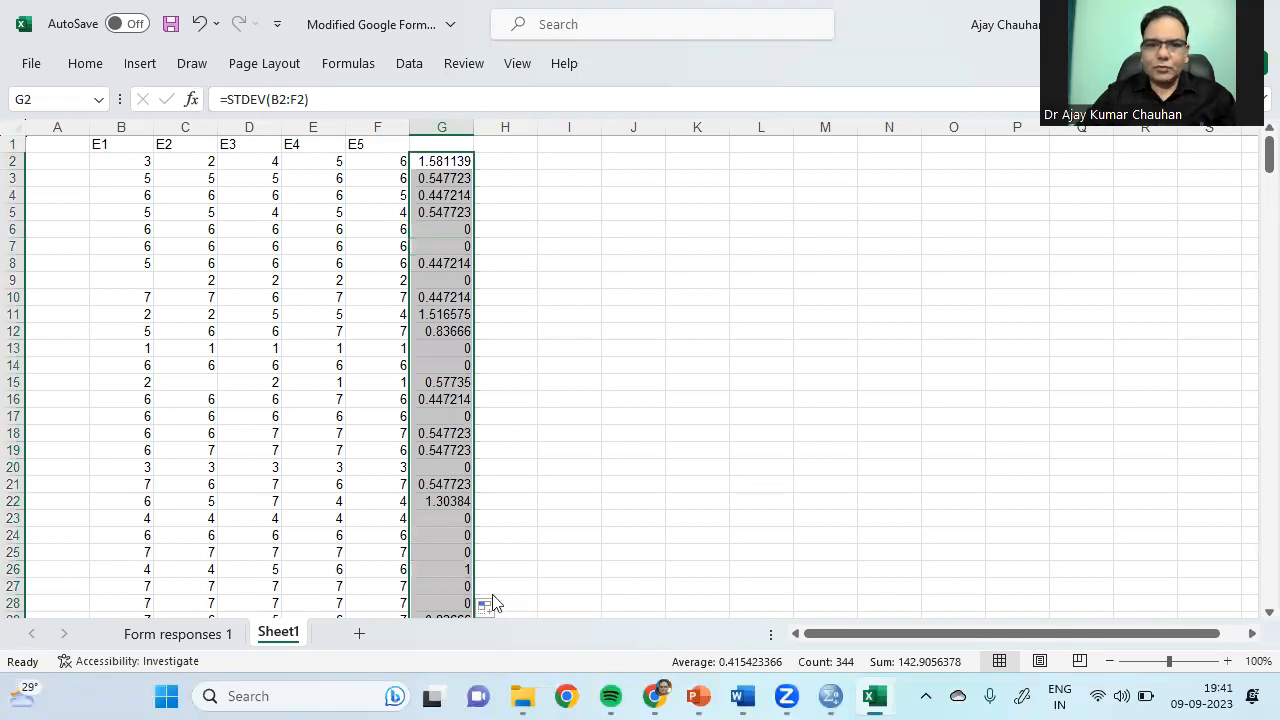
{"action": "left_click", "coordinate": [88, 64]}
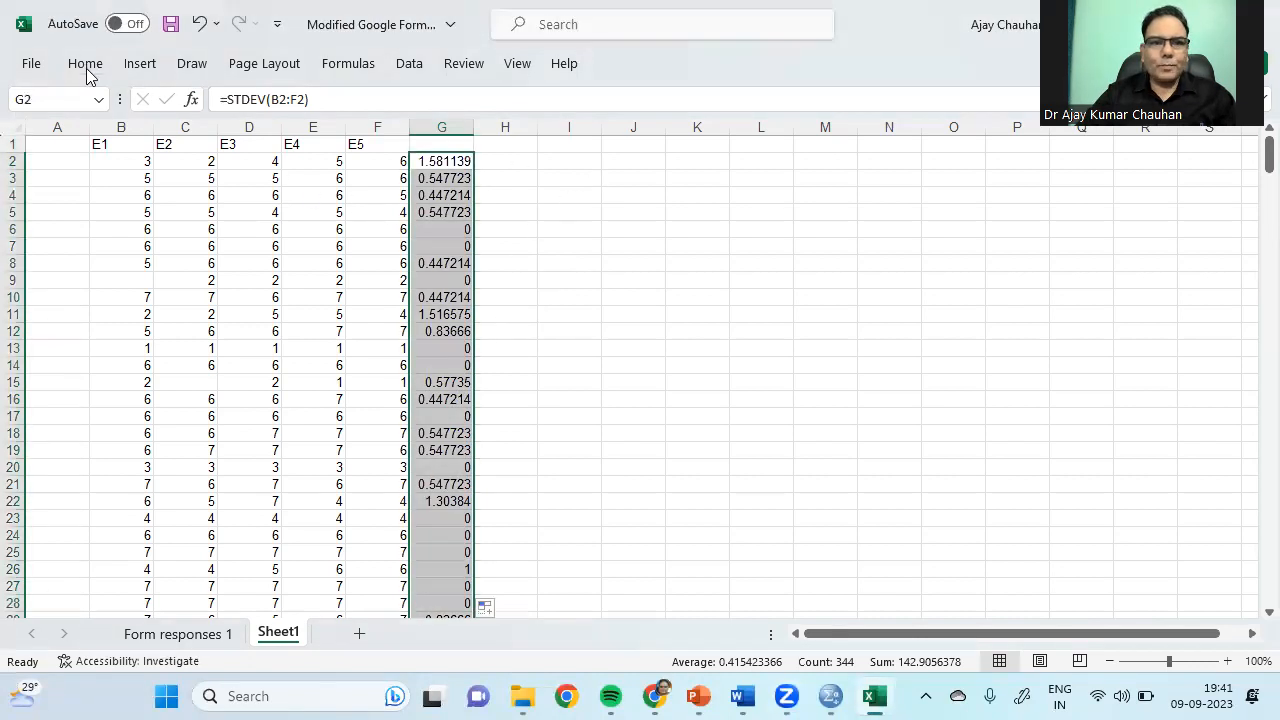
{"action": "left_click", "coordinate": [87, 72]}
{"action": "left_click", "coordinate": [692, 136]}
{"action": "left_click", "coordinate": [690, 136]}
{"action": "left_click", "coordinate": [690, 136]}
{"action": "left_click", "coordinate": [690, 136]}
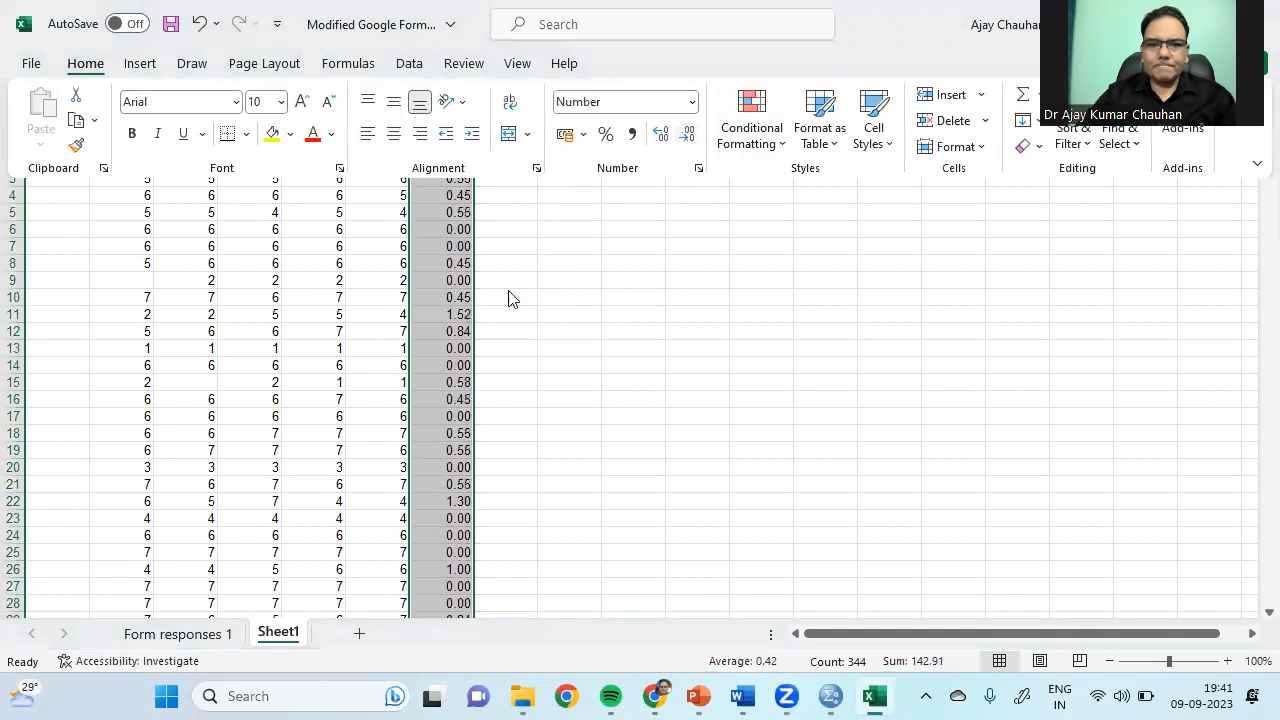
Step: Shade column G yellow and give it the header 'SD' in G1
{"action": "left_click", "coordinate": [271, 134]}
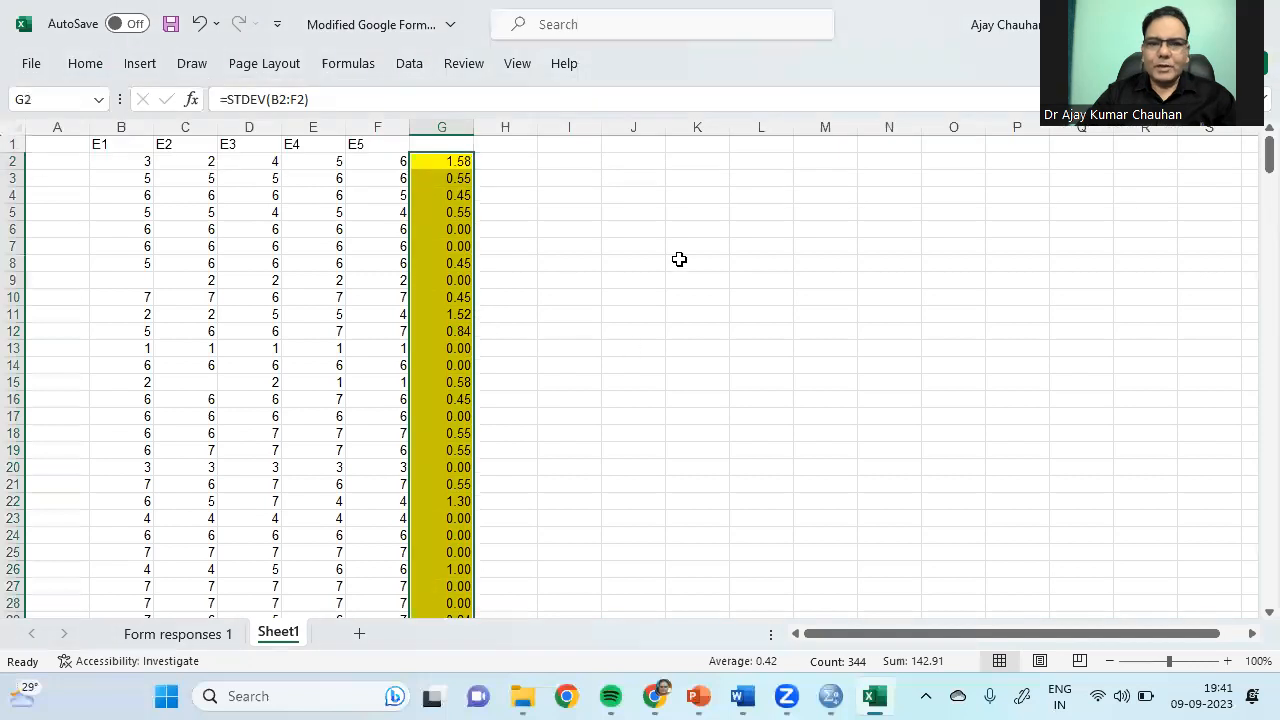
{"action": "left_click", "coordinate": [531, 312]}
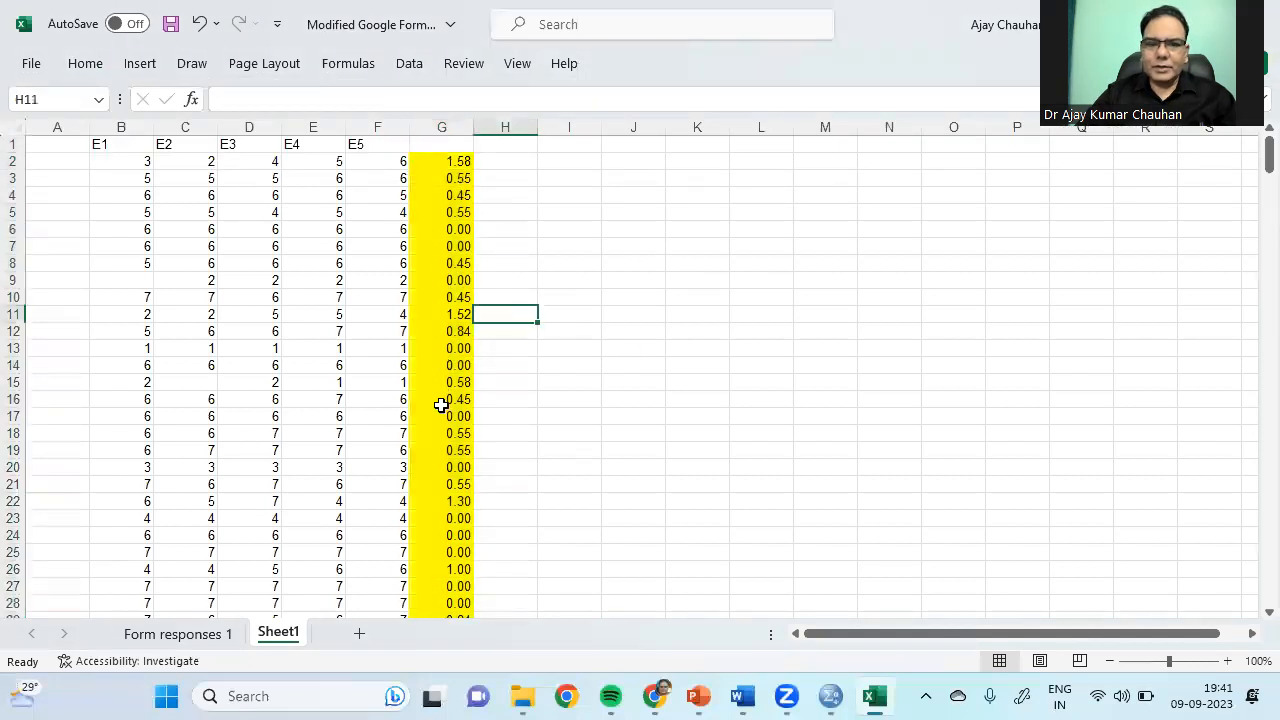
{"action": "left_click", "coordinate": [433, 146]}
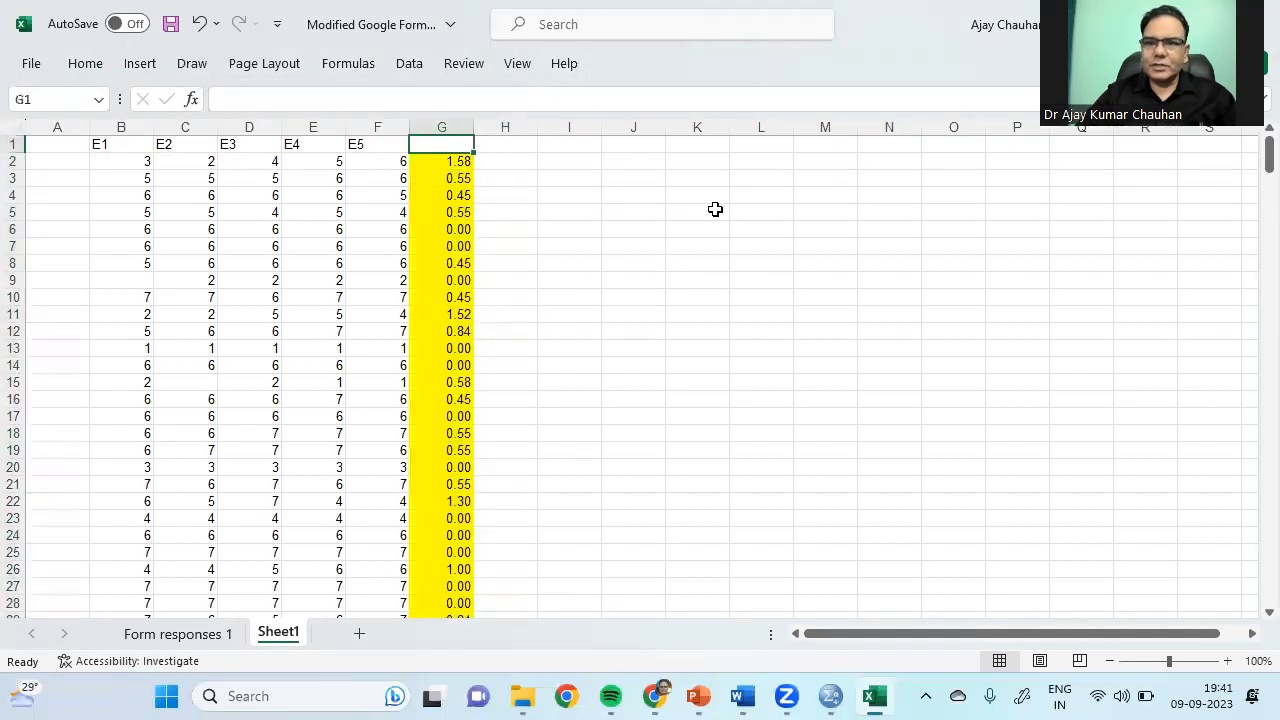
{"action": "type", "text": "SD"}
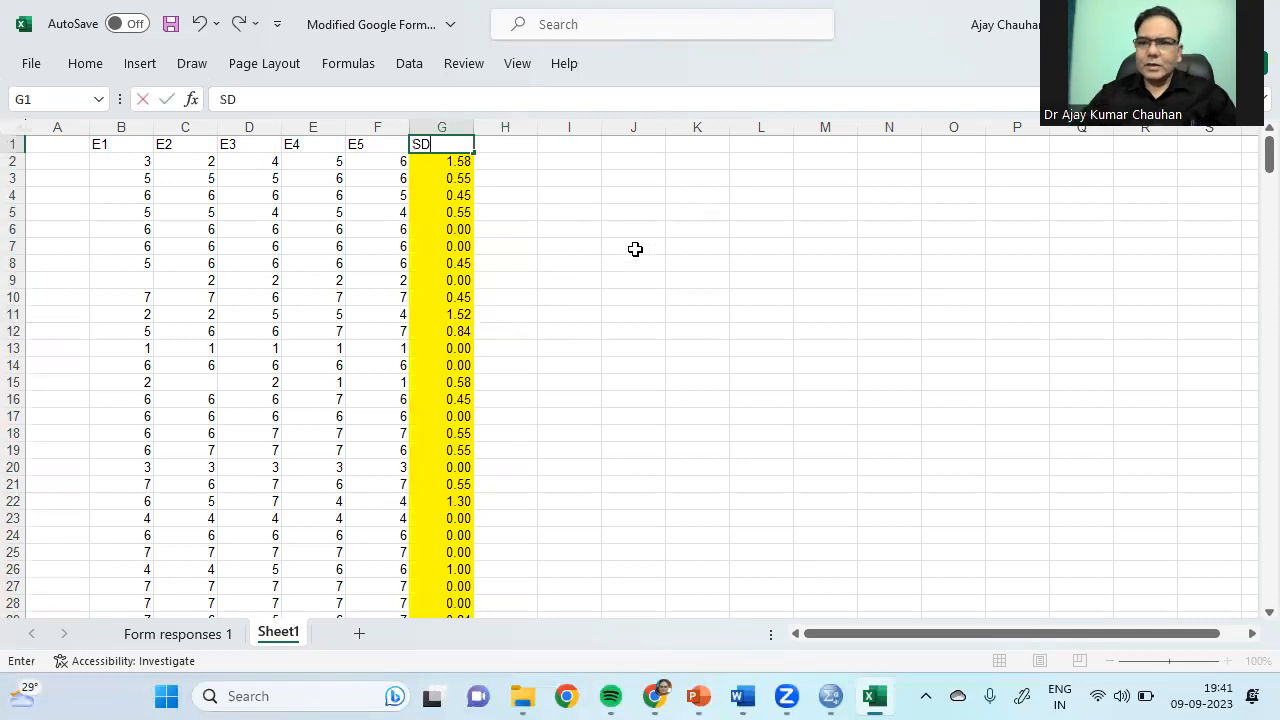
{"action": "left_click", "coordinate": [632, 252]}
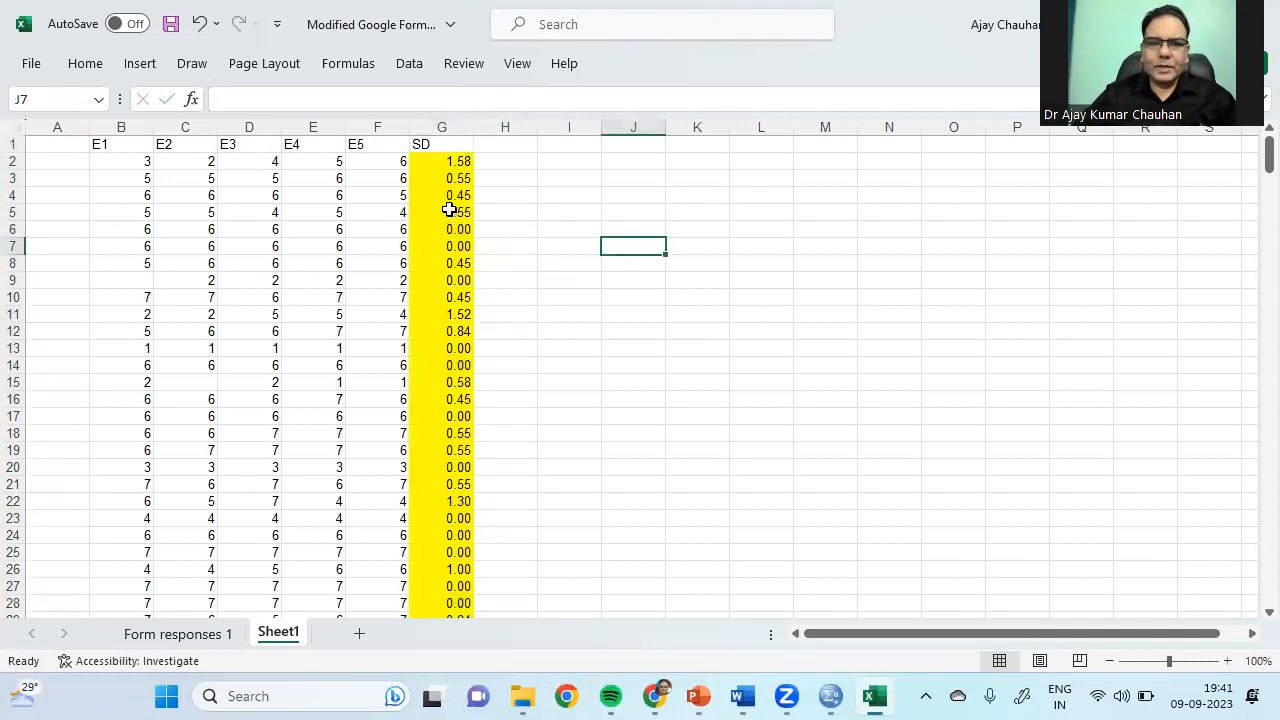
{"action": "left_click_drag", "start_coordinate": [455, 162], "coordinate": [451, 282]}
{"action": "left_click", "coordinate": [598, 331]}
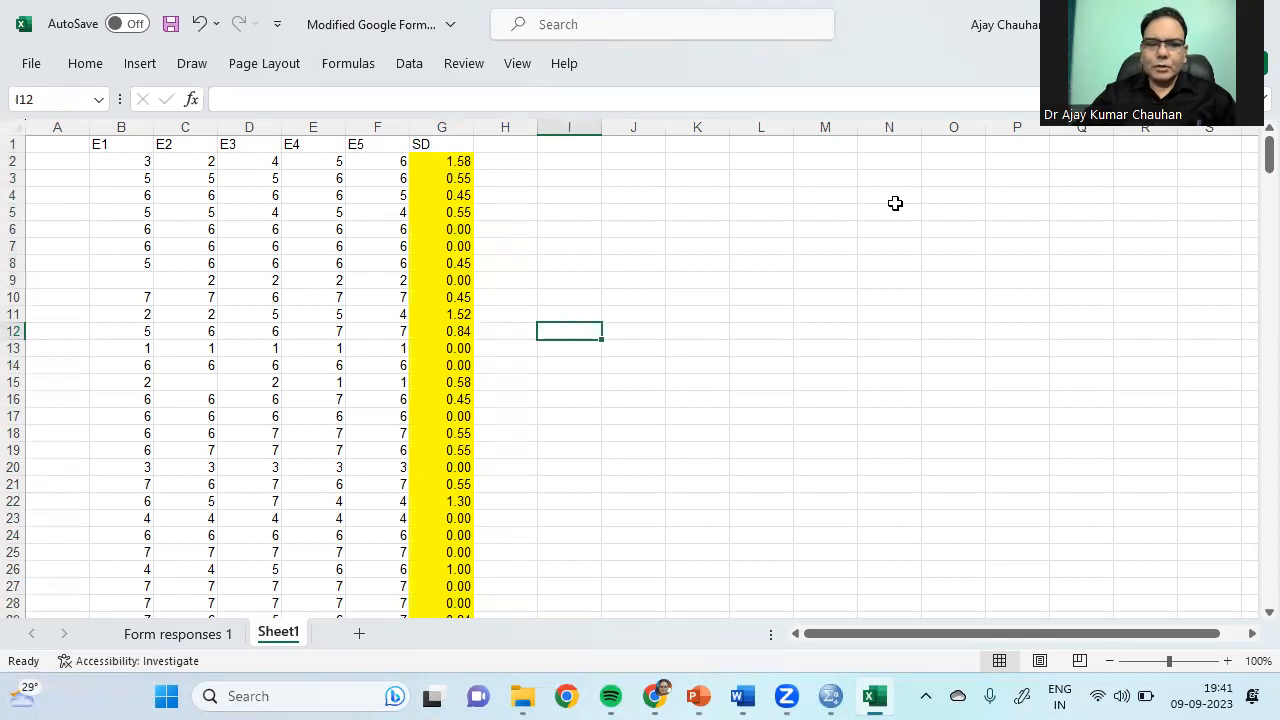
Step: Set C6 to 5 and D7 to 5, and fill the blank B9 with 3
{"action": "left_click", "coordinate": [445, 231]}
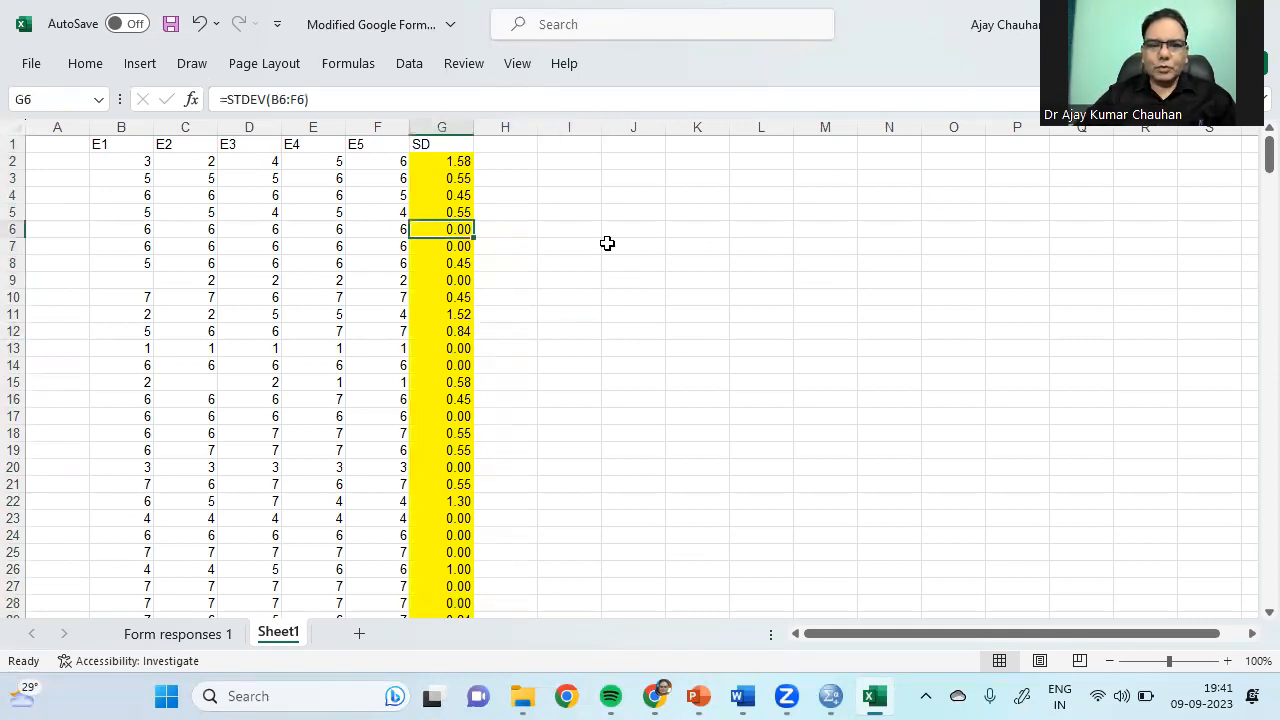
{"action": "key", "text": "Left"}
{"action": "key", "text": "Left"}
{"action": "key", "text": "Left"}
{"action": "key", "text": "Left"}
{"action": "key", "text": "Left"}
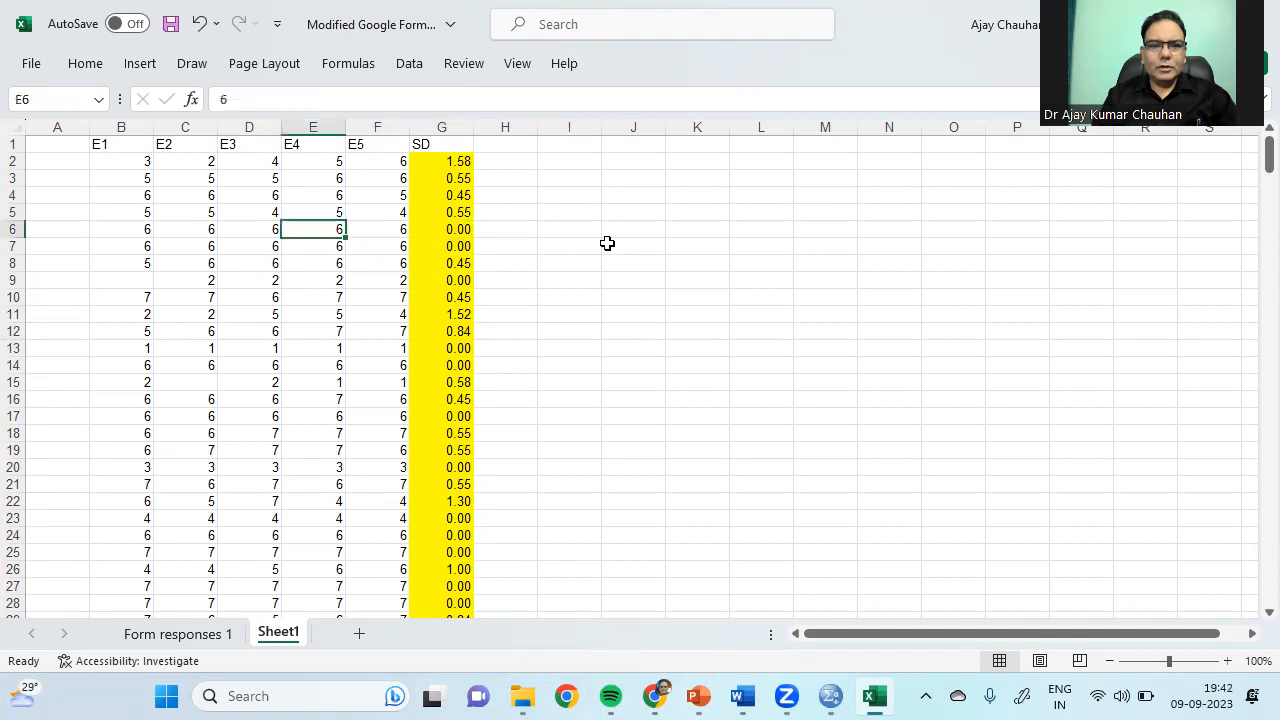
{"action": "key", "text": "Right"}
{"action": "key", "text": "Right"}
{"action": "key", "text": "Right"}
{"action": "key", "text": "Right"}
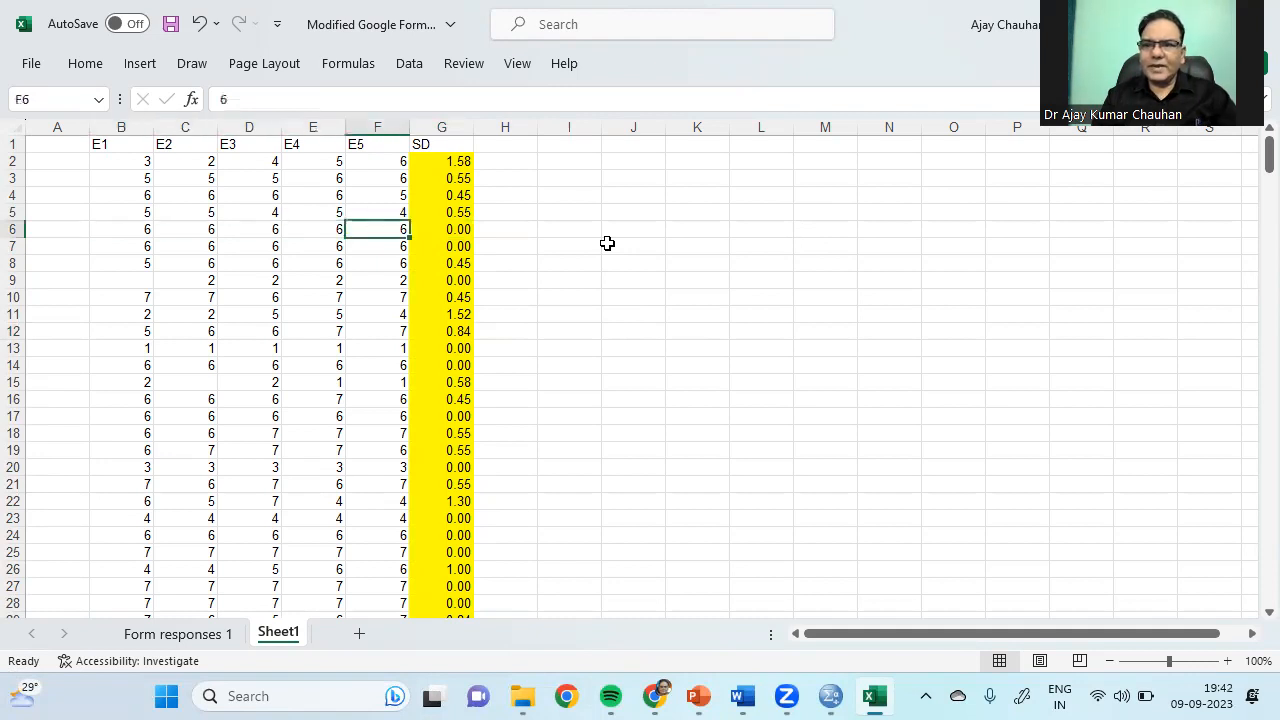
{"action": "key", "text": "Left"}
{"action": "key", "text": "Left"}
{"action": "key", "text": "Left"}
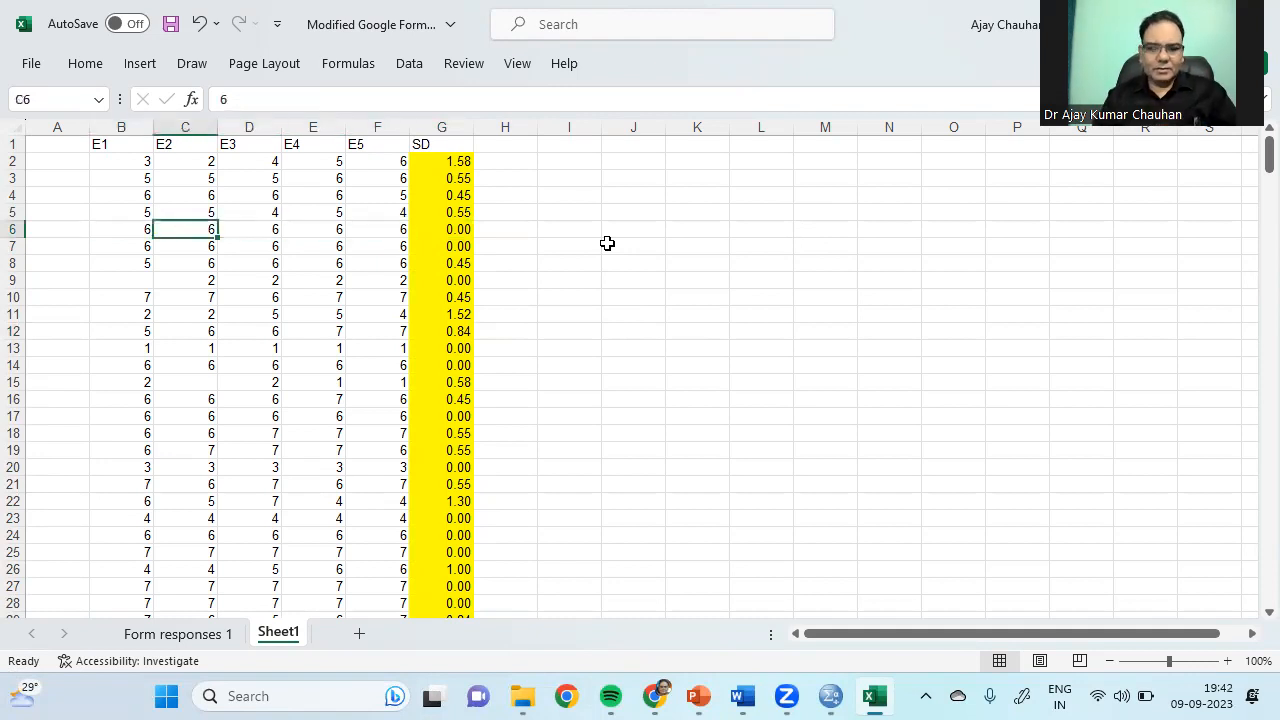
{"action": "type", "text": "5"}
{"action": "key", "text": "Return"}
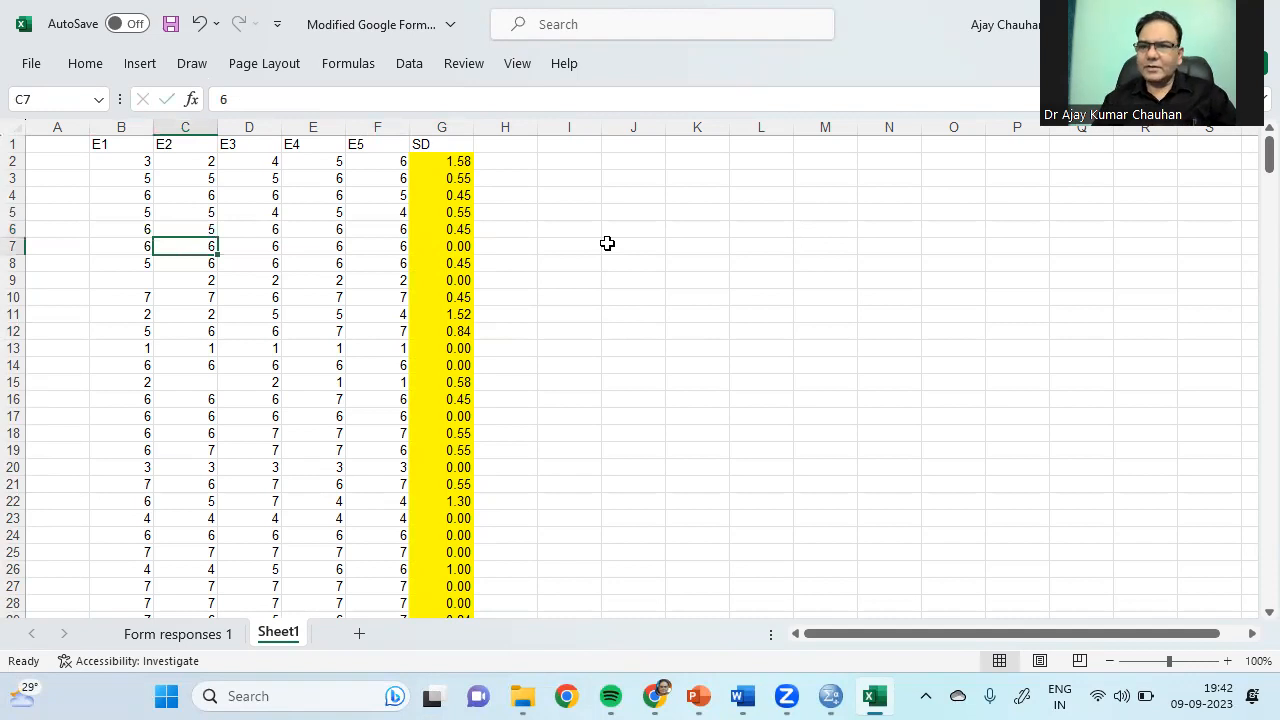
{"action": "key", "text": "Right"}
{"action": "type", "text": "5"}
{"action": "key", "text": "Return"}
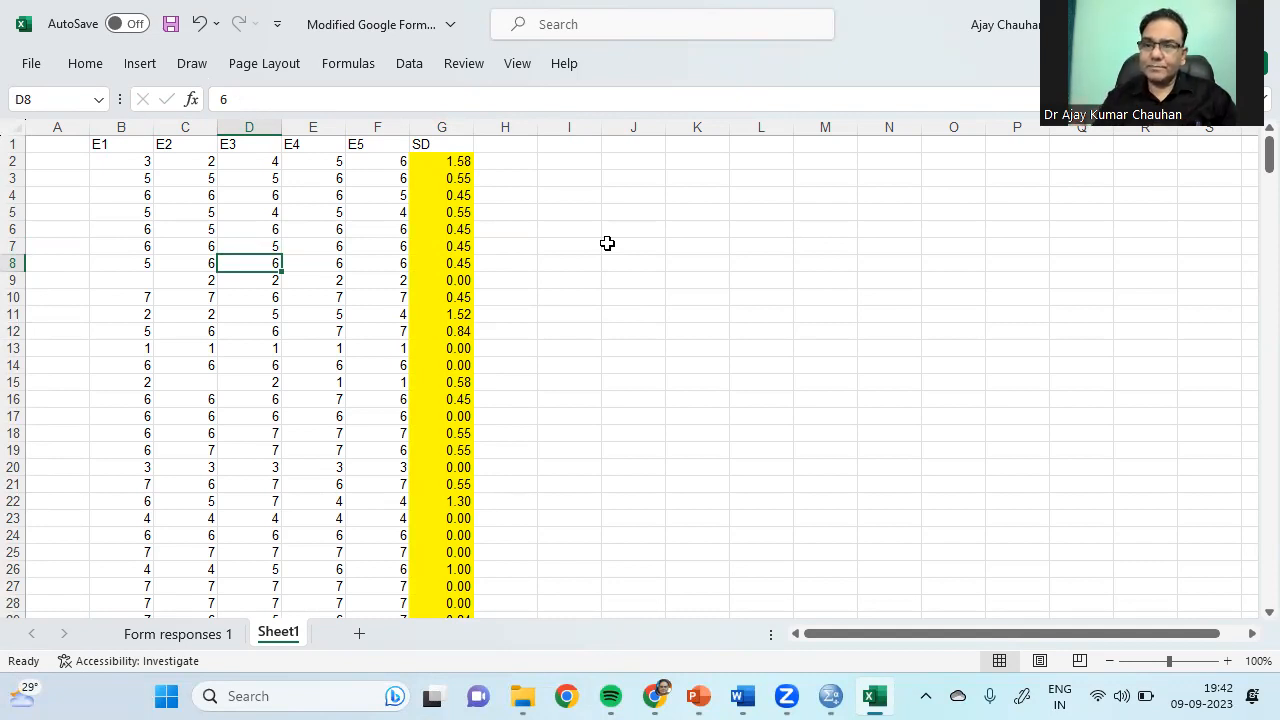
{"action": "key", "text": "Down"}
{"action": "key", "text": "Down"}
{"action": "key", "text": "Up"}
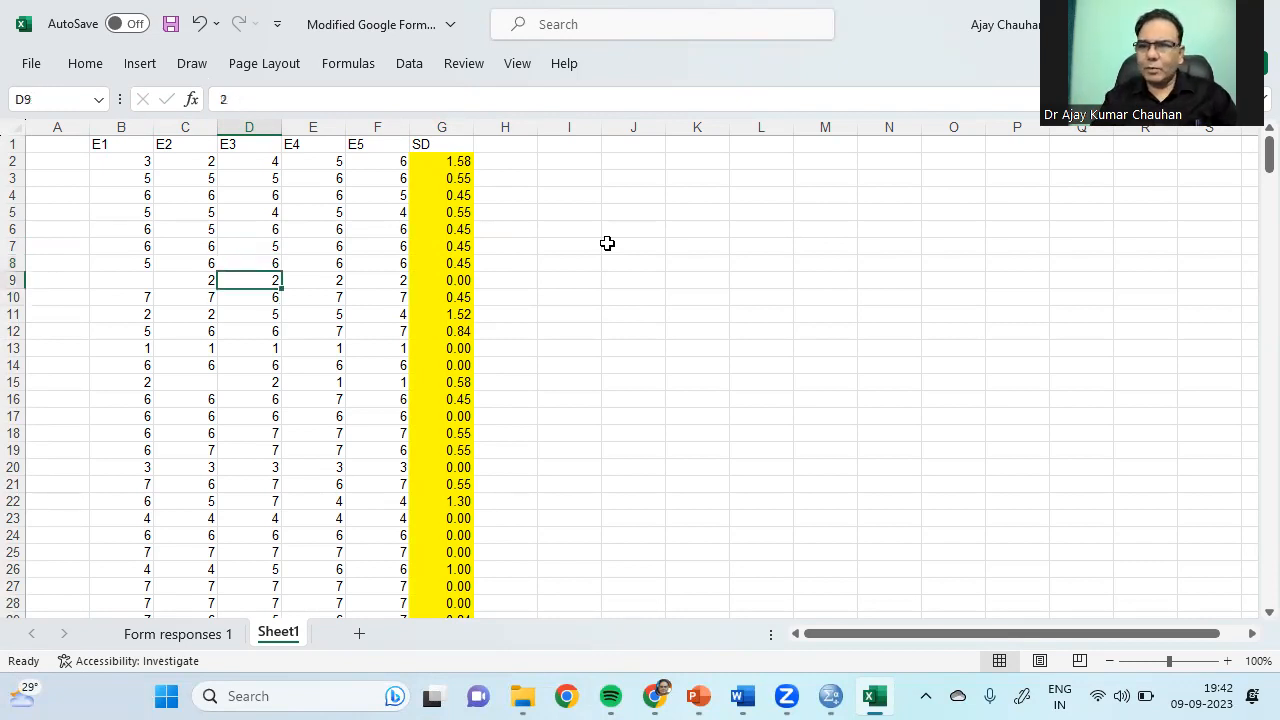
{"action": "key", "text": "Left"}
{"action": "key", "text": "Left"}
{"action": "type", "text": "3"}
{"action": "key", "text": "Return"}
Step: Set B11 and C11 to 3, C13 to 62, D14 to 5, and fill blank C15 with 3
{"action": "key", "text": "Down"}
{"action": "type", "text": "3"}
{"action": "key", "text": "Right"}
{"action": "type", "text": "3"}
{"action": "key", "text": "Return"}
{"action": "key", "text": "Down"}
{"action": "type", "text": "6"}
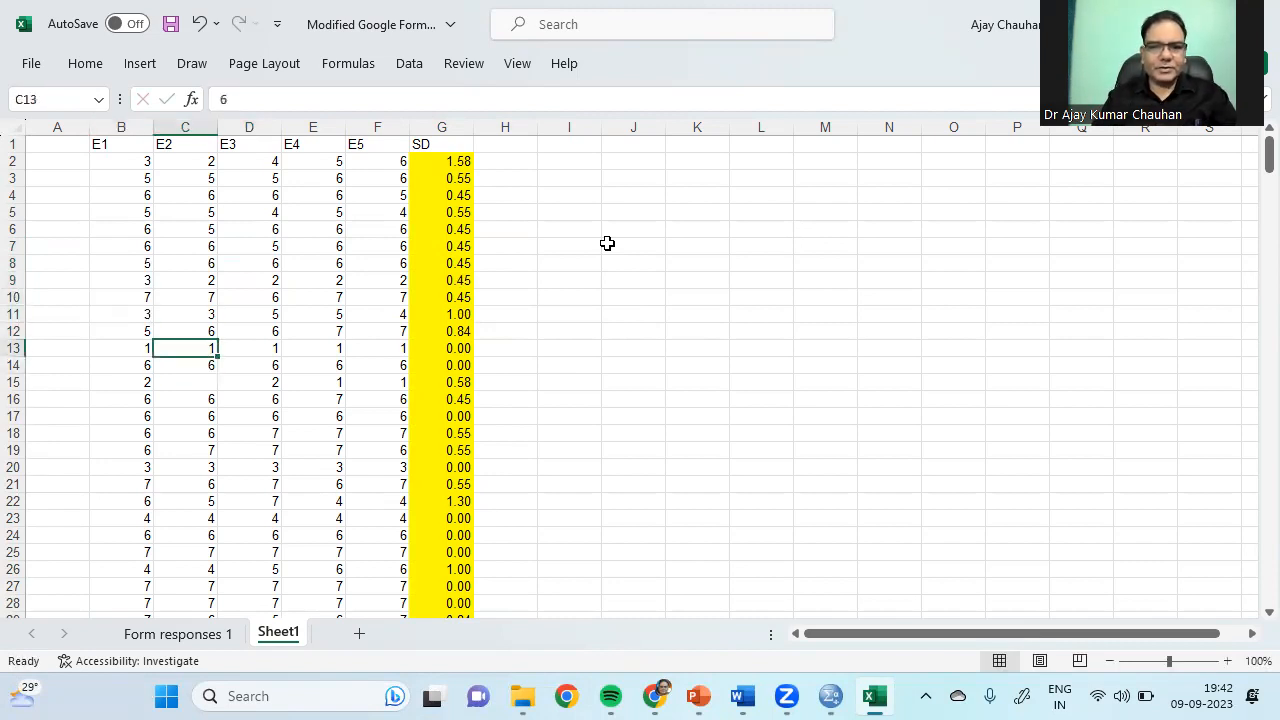
{"action": "type", "text": "2"}
{"action": "key", "text": "Return"}
{"action": "key", "text": "Right"}
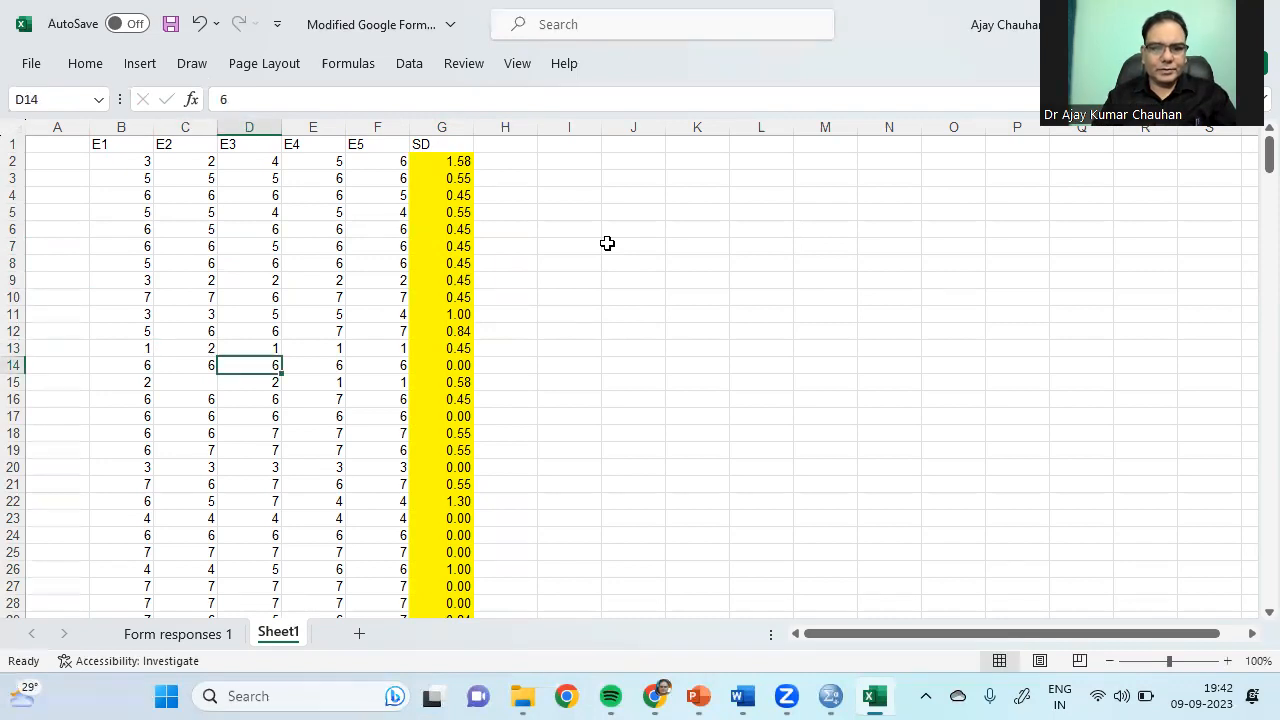
{"action": "type", "text": "5"}
{"action": "key", "text": "Return"}
{"action": "key", "text": "Left"}
{"action": "type", "text": "3"}
{"action": "key", "text": "Return"}
Step: Break the zero-SD rows 23–25 by setting D23 to 5, E24 to 7 and F25 to 6
{"action": "key", "text": "Down"}
{"action": "key", "text": "Down"}
{"action": "key", "text": "Down"}
{"action": "key", "text": "Down"}
{"action": "key", "text": "Down"}
{"action": "key", "text": "Down"}
{"action": "key", "text": "Down"}
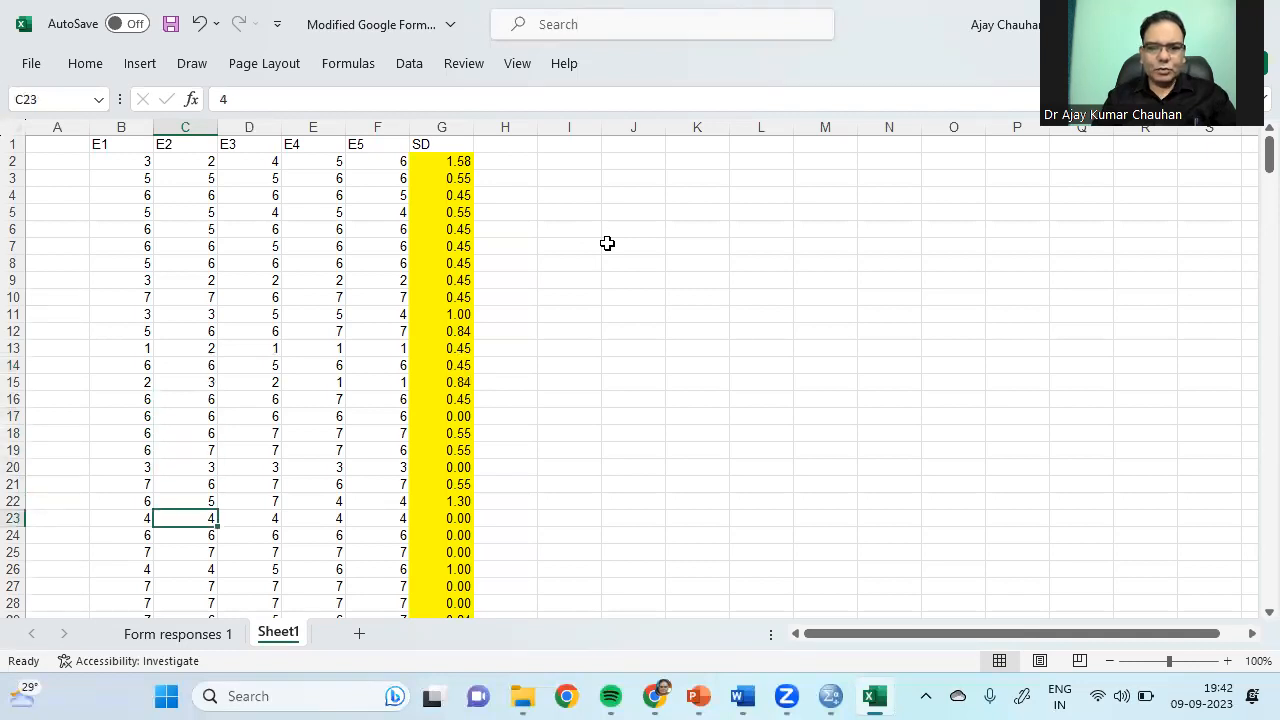
{"action": "key", "text": "Right"}
{"action": "key", "text": "Right"}
{"action": "key", "text": "Right"}
{"action": "key", "text": "Right"}
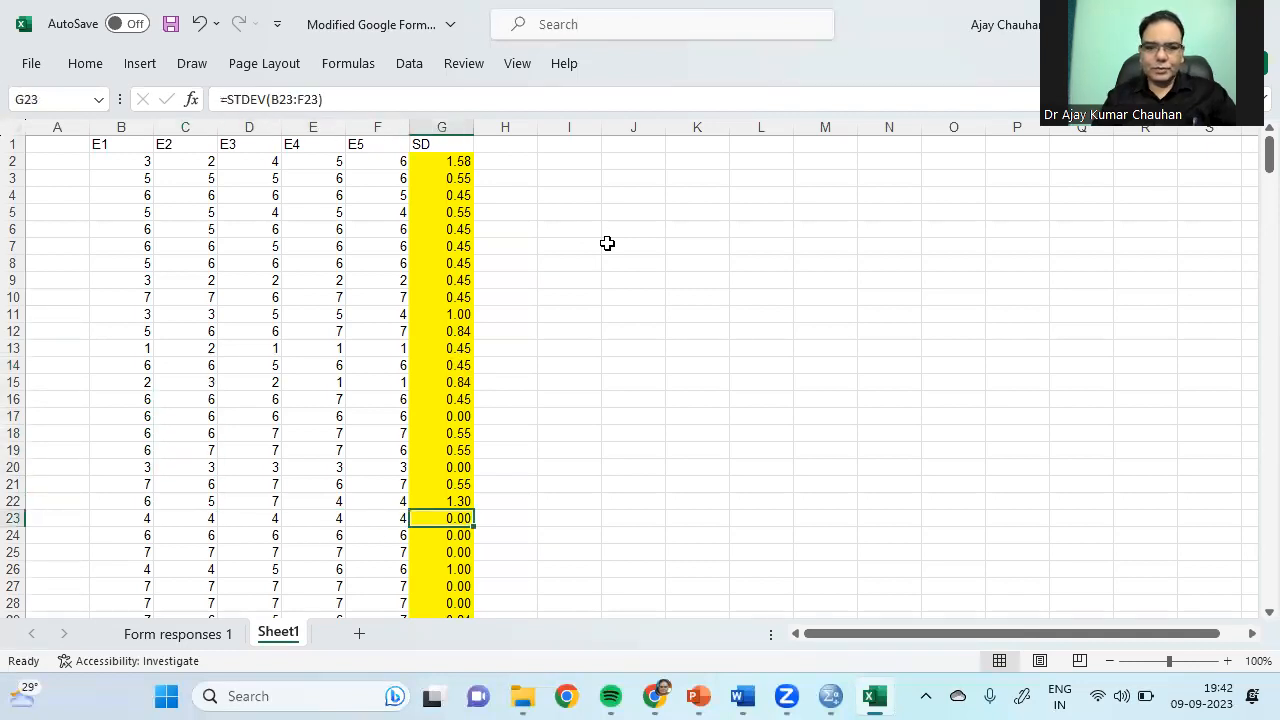
{"action": "key", "text": "shift+Down"}
{"action": "key", "text": "shift+Down"}
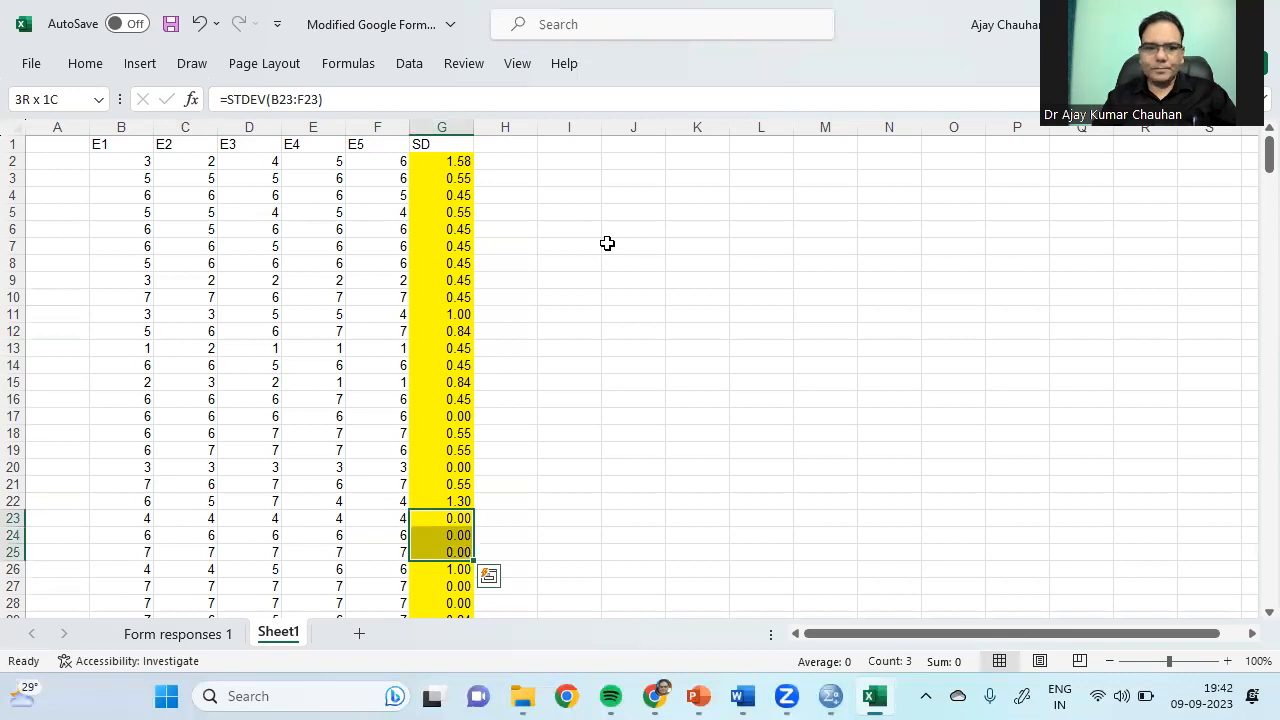
{"action": "key", "text": "Left"}
{"action": "key", "text": "Left"}
{"action": "key", "text": "Up"}
{"action": "key", "text": "Left"}
{"action": "key", "text": "Down"}
{"action": "type", "text": "5"}
{"action": "key", "text": "Return"}
{"action": "key", "text": "Right"}
{"action": "type", "text": "7"}
{"action": "key", "text": "Return"}
{"action": "key", "text": "Right"}
{"action": "type", "text": "6"}
{"action": "key", "text": "Return"}
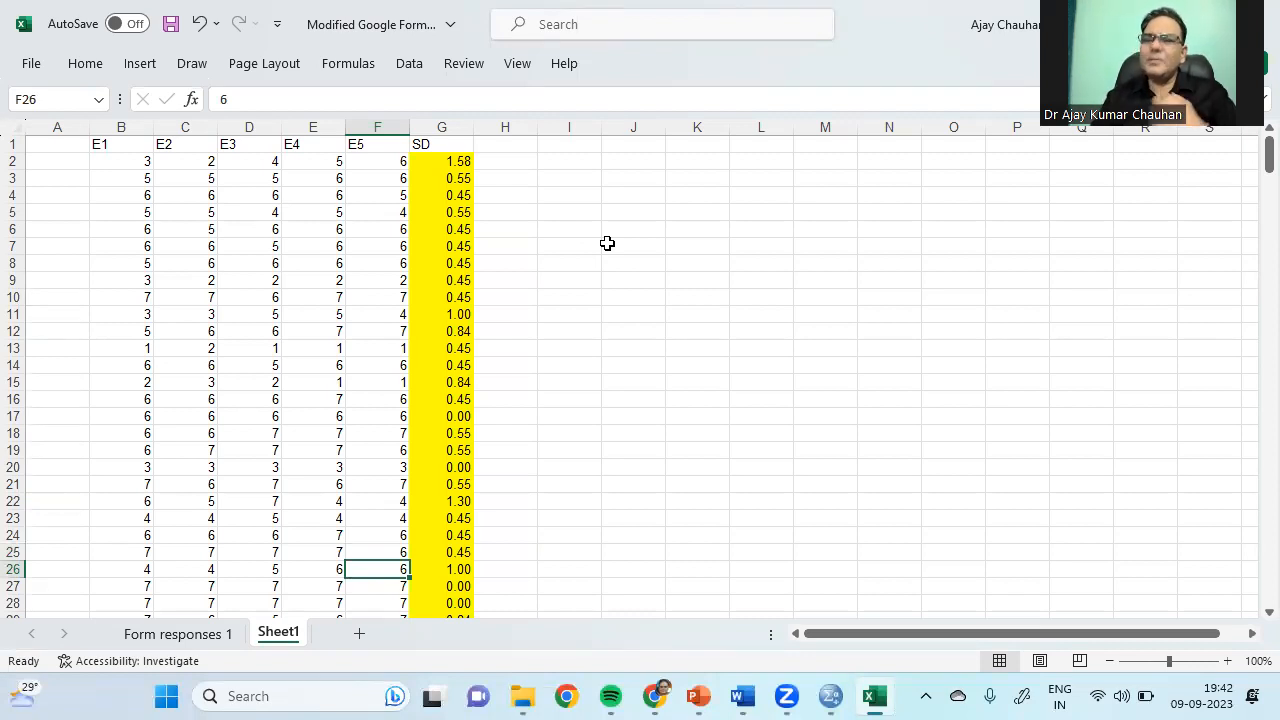
Step: Change row 43's B43 to 4 and C43 to 5, so its SD recalculates to 0.89
{"action": "key", "text": "Down"}
{"action": "key", "text": "Down"}
{"action": "key", "text": "Down"}
{"action": "key", "text": "Down"}
{"action": "key", "text": "Down"}
{"action": "key", "text": "Down"}
{"action": "key", "text": "Down"}
{"action": "key", "text": "Down"}
{"action": "key", "text": "Down"}
{"action": "key", "text": "Down"}
{"action": "key", "text": "Down"}
{"action": "key", "text": "Down"}
{"action": "key", "text": "Down"}
{"action": "key", "text": "Down"}
{"action": "key", "text": "Down"}
{"action": "key", "text": "Down"}
{"action": "key", "text": "Down"}
{"action": "key", "text": "Down"}
{"action": "key", "text": "Down"}
{"action": "key", "text": "Down"}
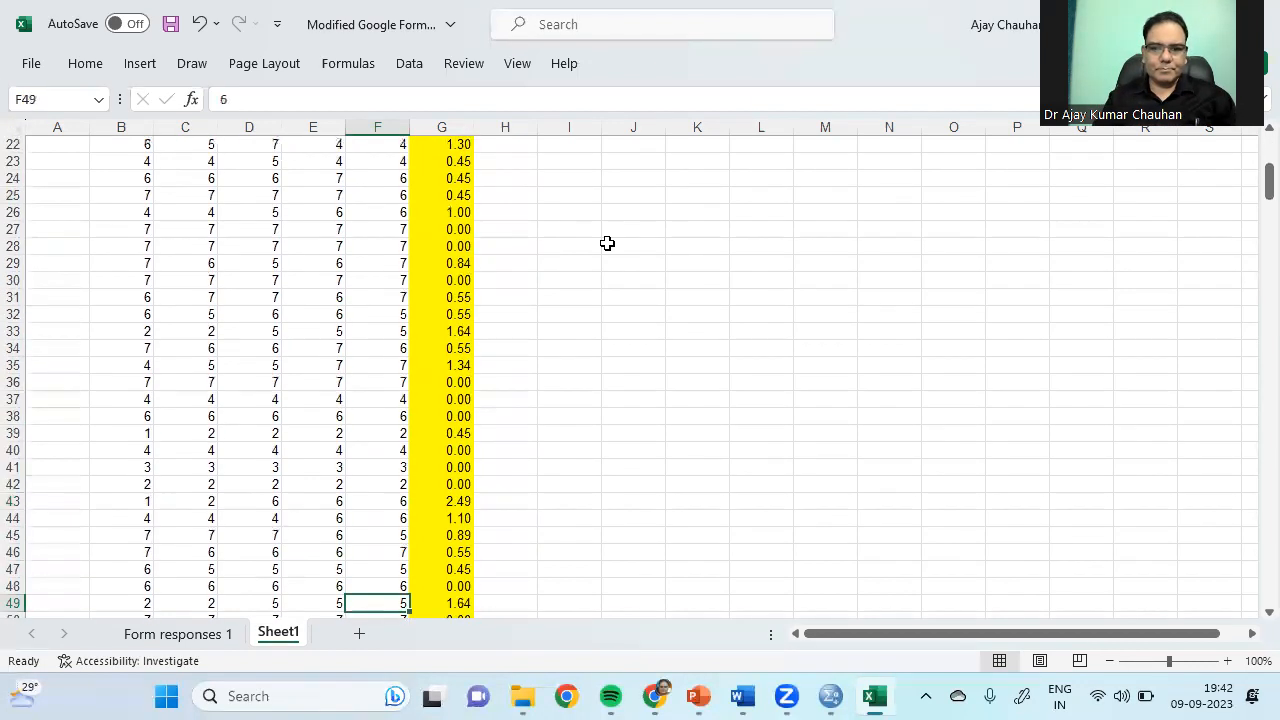
{"action": "key", "text": "Up"}
{"action": "key", "text": "Up"}
{"action": "key", "text": "Up"}
{"action": "key", "text": "Up"}
{"action": "key", "text": "Up"}
{"action": "key", "text": "Up"}
{"action": "key", "text": "Up"}
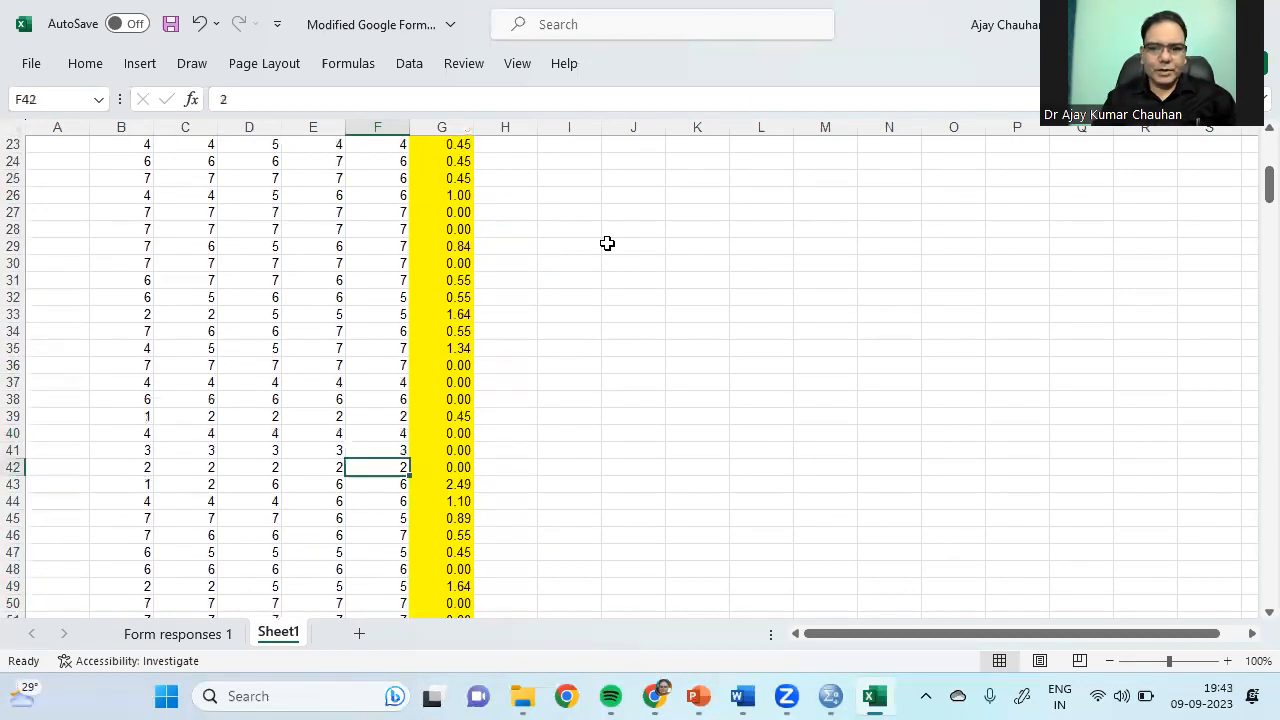
{"action": "key", "text": "Down"}
{"action": "key", "text": "Right"}
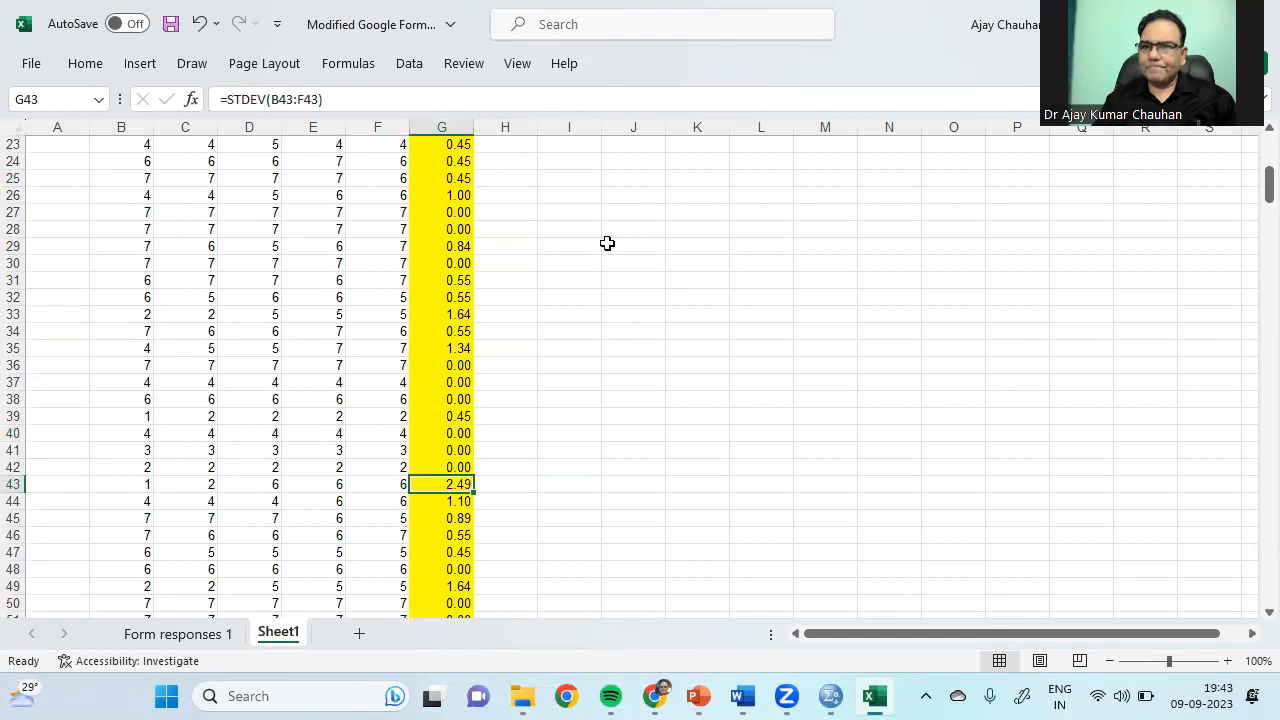
{"action": "key", "text": "Left"}
{"action": "key", "text": "Left"}
{"action": "key", "text": "Left"}
{"action": "key", "text": "Left"}
{"action": "key", "text": "Right"}
{"action": "key", "text": "Right"}
{"action": "key", "text": "Right"}
{"action": "key", "text": "Left"}
{"action": "key", "text": "Left"}
{"action": "key", "text": "Left"}
{"action": "key", "text": "Left"}
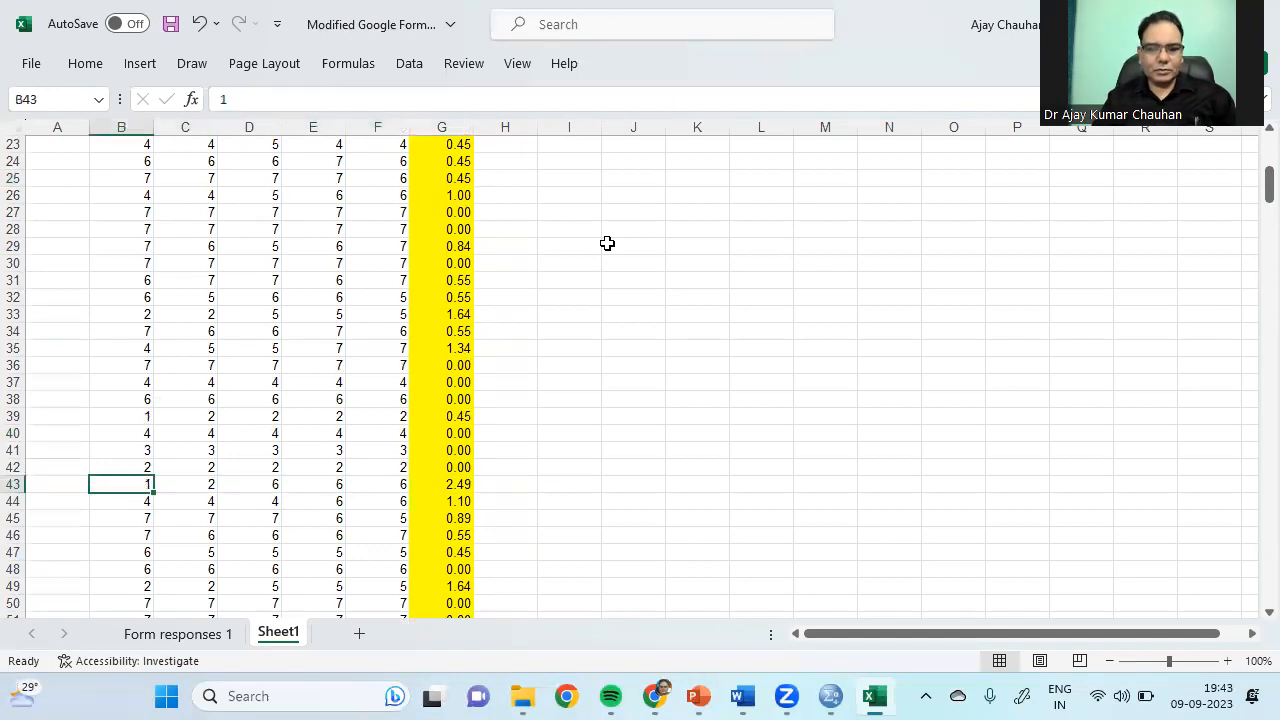
{"action": "type", "text": "4"}
{"action": "key", "text": "Right"}
{"action": "type", "text": "5"}
{"action": "key", "text": "Right"}
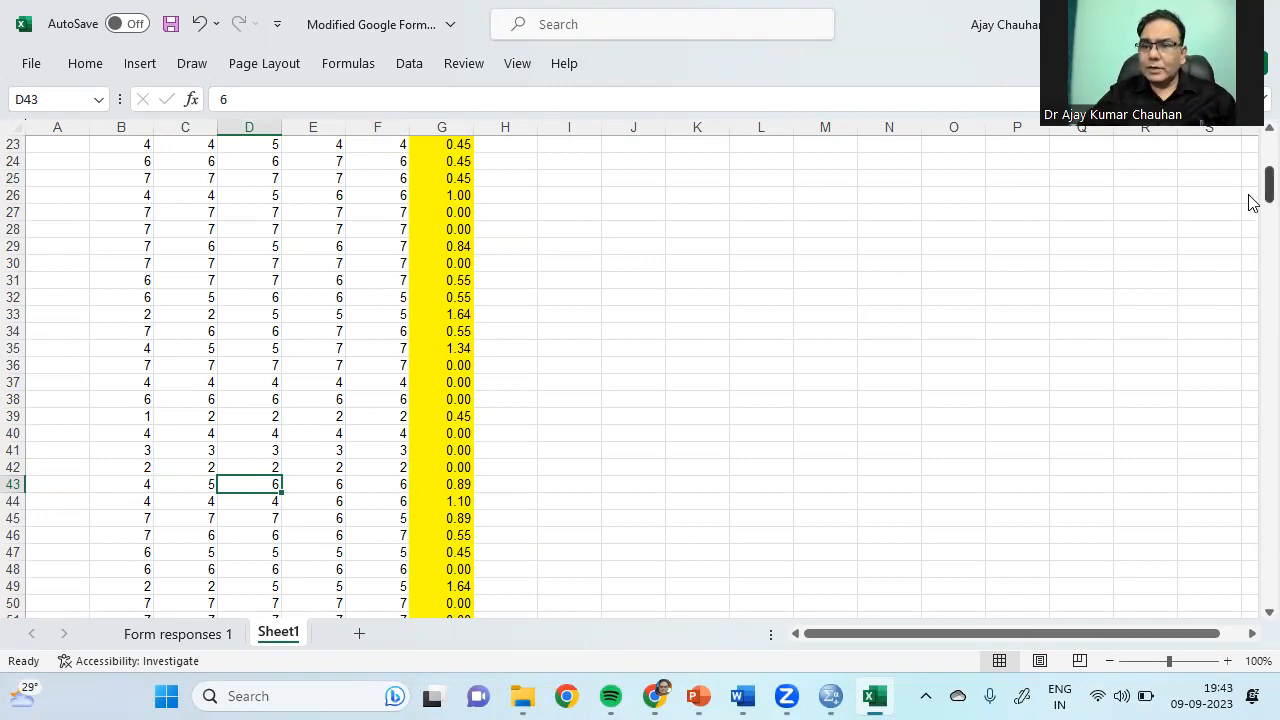
{"action": "left_click_drag", "start_coordinate": [1253, 200], "coordinate": [1253, 172]}
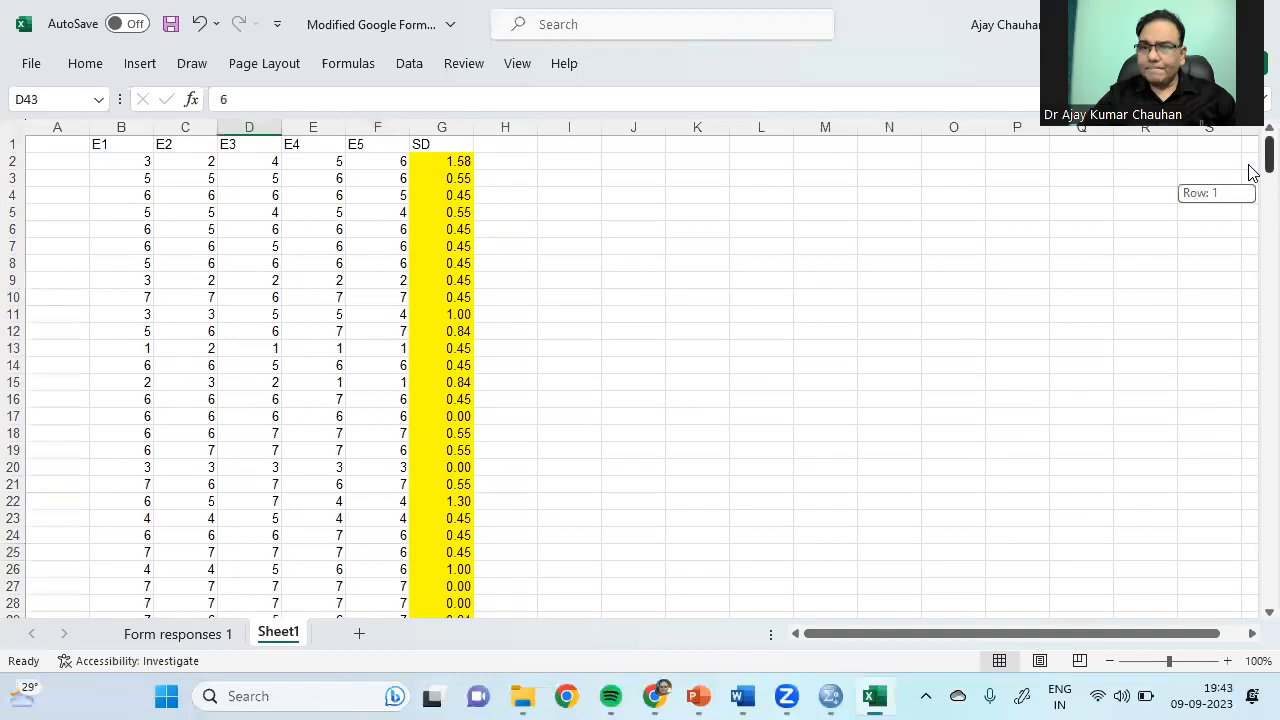
{"action": "left_click", "coordinate": [124, 163]}
Step: Copy the cleaned E1–E5 responses B2:F345 from Sheet1
{"action": "key", "text": "ctrl+shift+Down"}
{"action": "key", "text": "shift+Right"}
{"action": "key", "text": "shift+Right"}
{"action": "key", "text": "shift+Right"}
{"action": "key", "text": "shift+Right"}
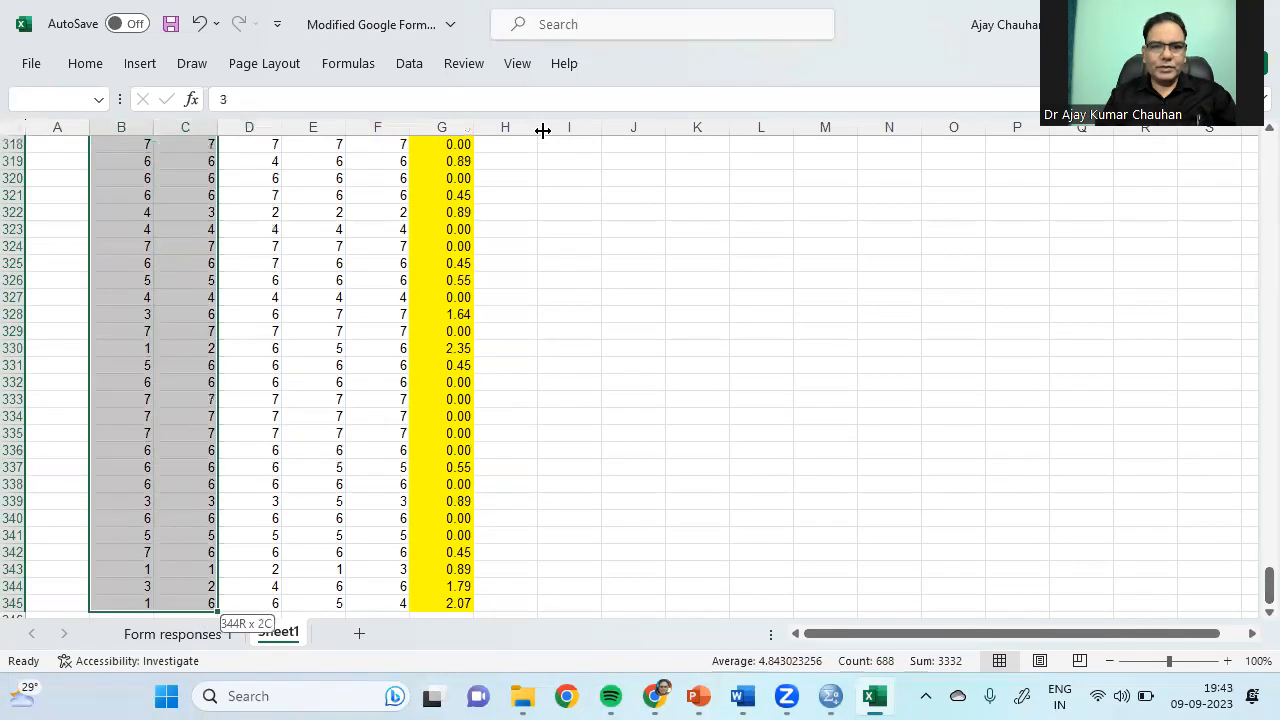
{"action": "key", "text": "ctrl+c"}
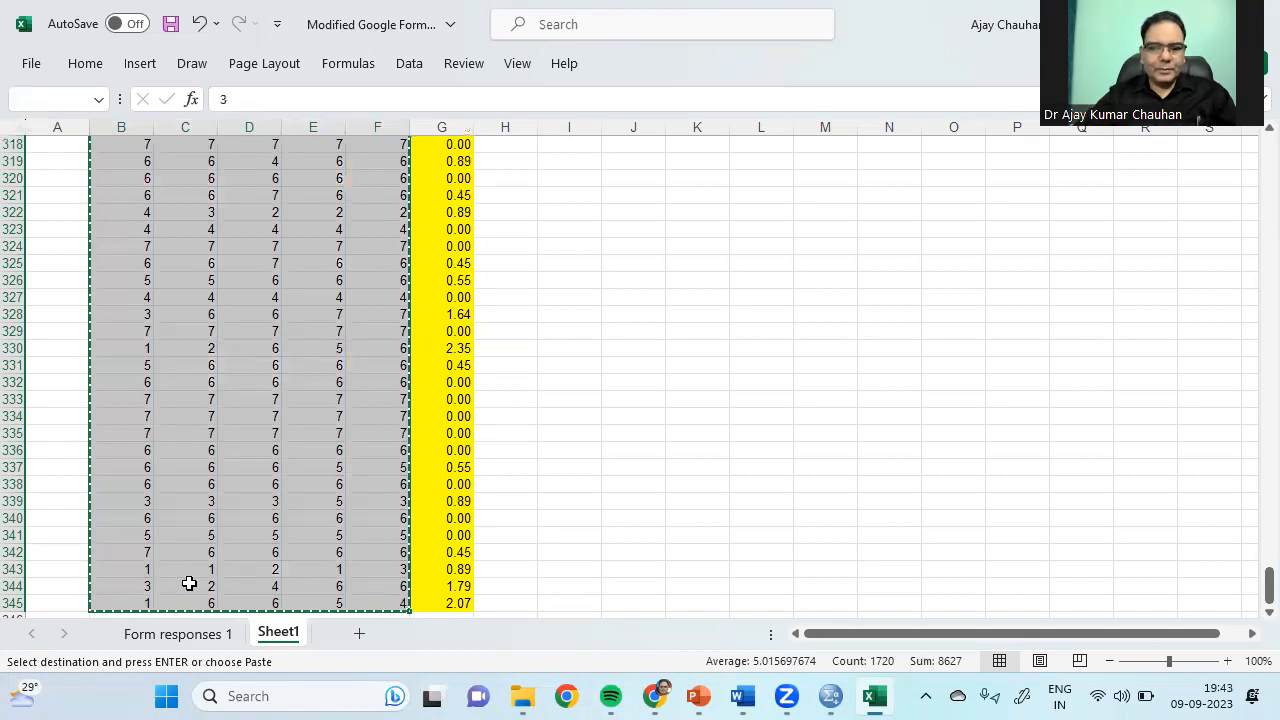
Step: Paste them into Form responses 1 at Z2, keeping the headers, and save the workbook
{"action": "left_click", "coordinate": [208, 634]}
{"action": "left_click_drag", "start_coordinate": [1266, 588], "coordinate": [1253, 150]}
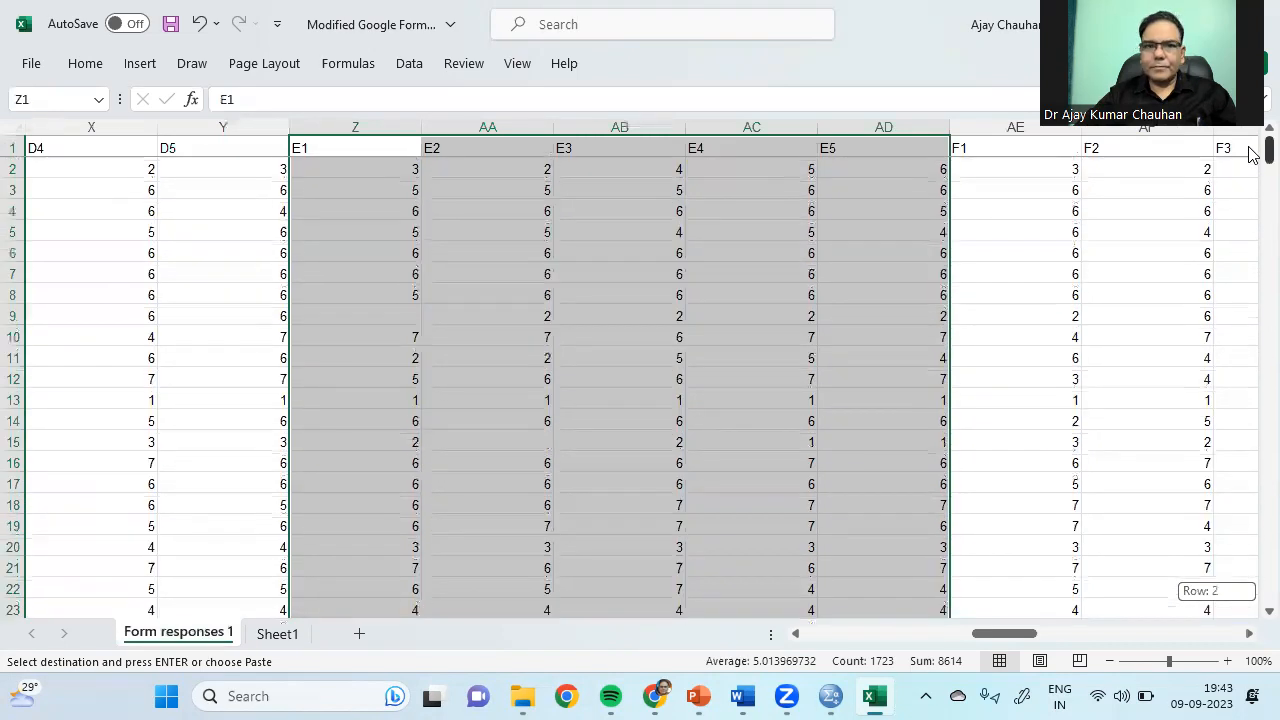
{"action": "left_click", "coordinate": [358, 150]}
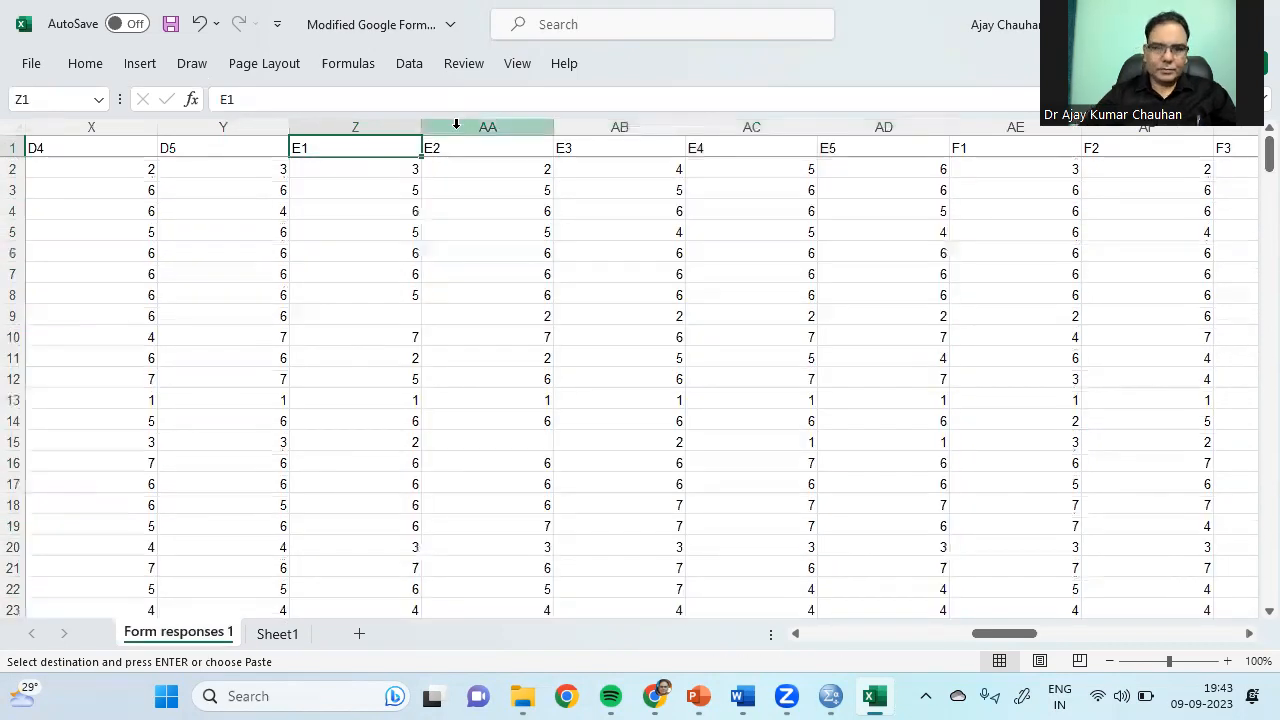
{"action": "key", "text": "ctrl+v"}
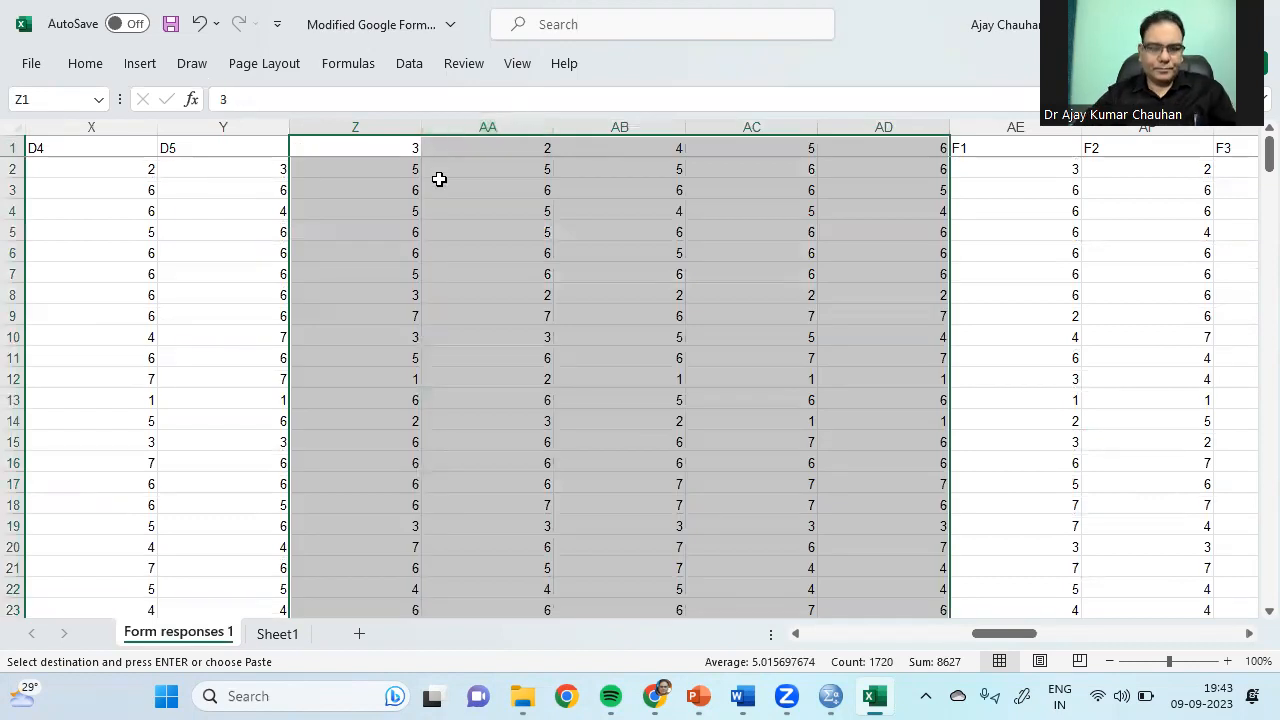
{"action": "key", "text": "ctrl+z"}
{"action": "left_click", "coordinate": [400, 176]}
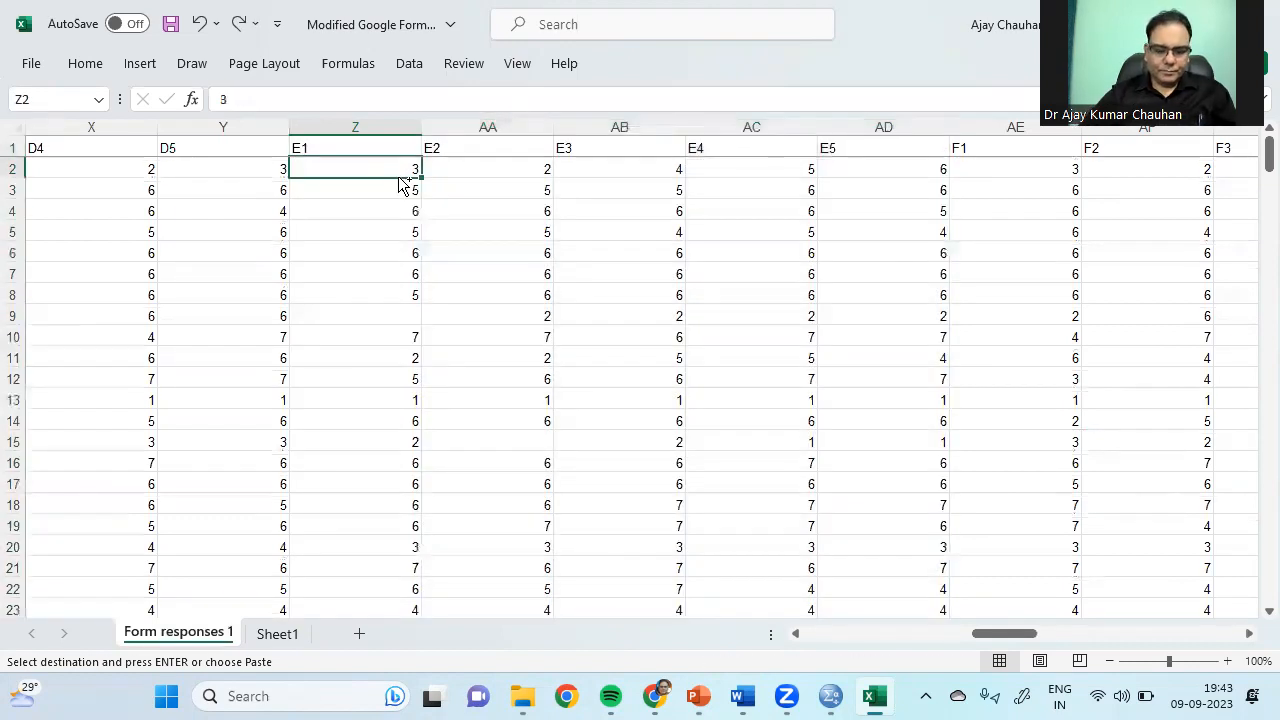
{"action": "key", "text": "ctrl+v"}
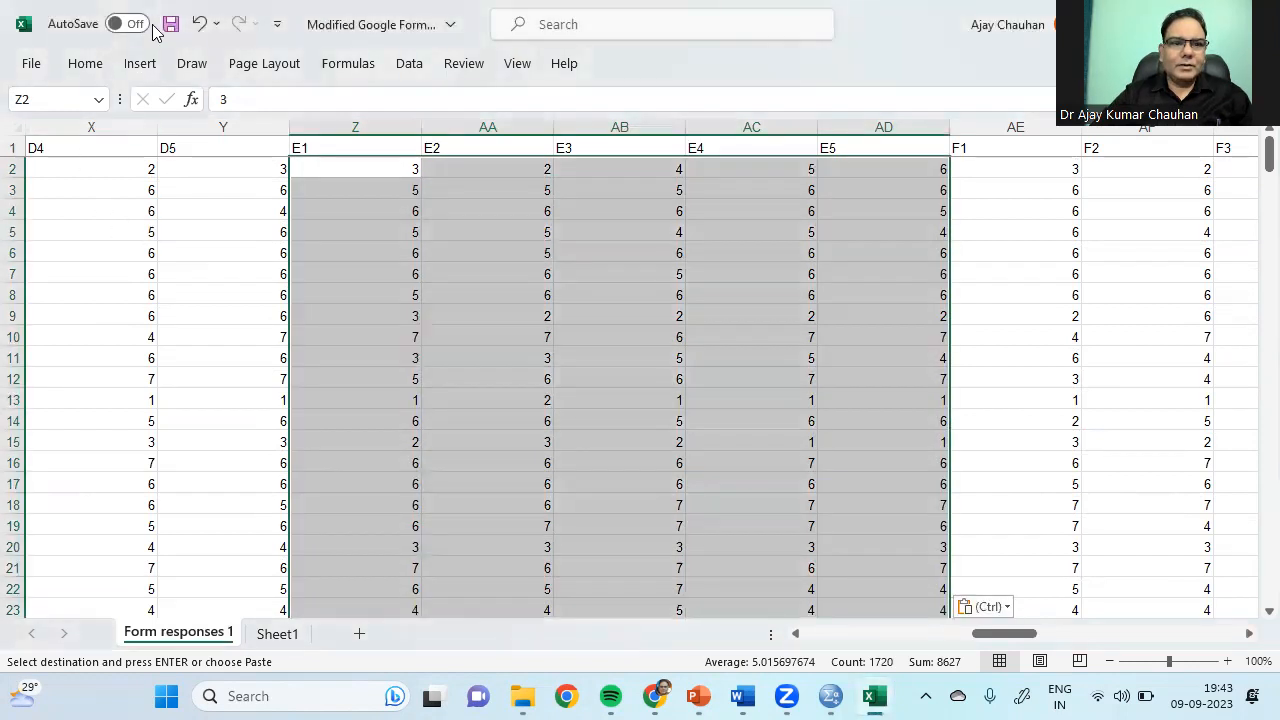
{"action": "left_click", "coordinate": [170, 24]}
{"action": "left_click", "coordinate": [840, 250]}
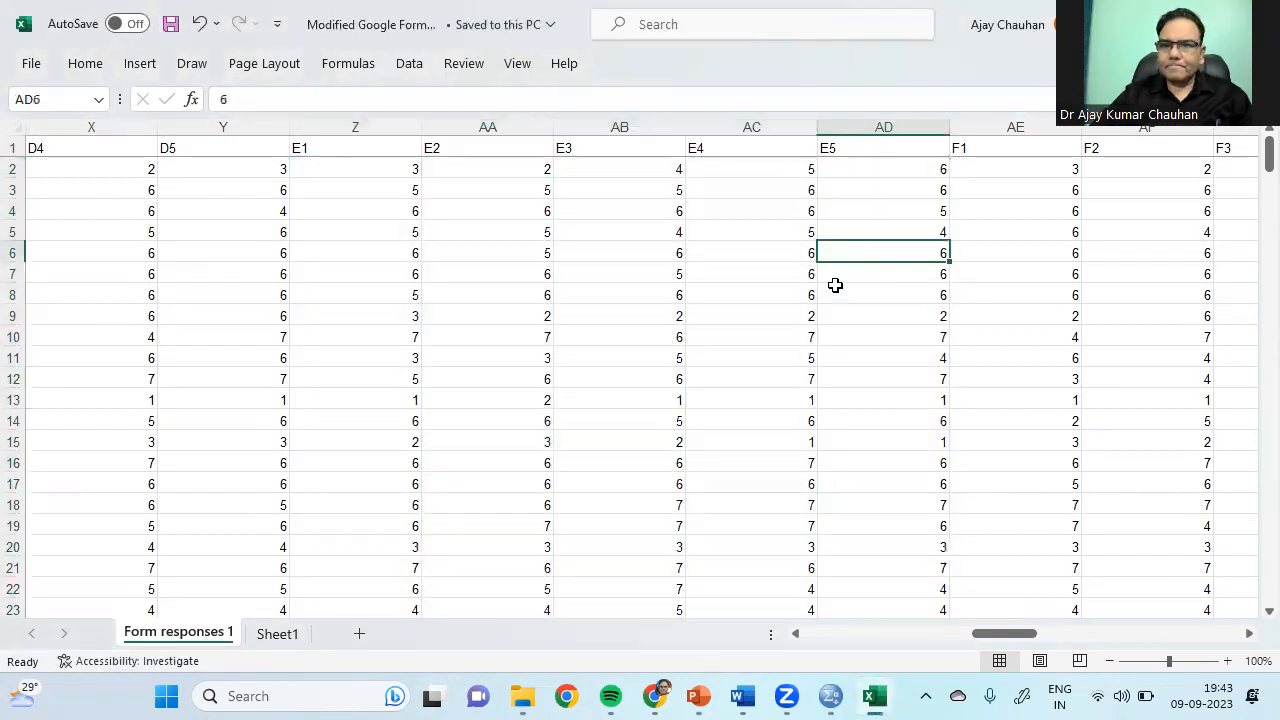
Step: Begin importing Excel data in SPSS and close the open Excel workbook
{"action": "left_click", "coordinate": [831, 696]}
{"action": "left_click", "coordinate": [712, 606]}
{"action": "left_click", "coordinate": [15, 38]}
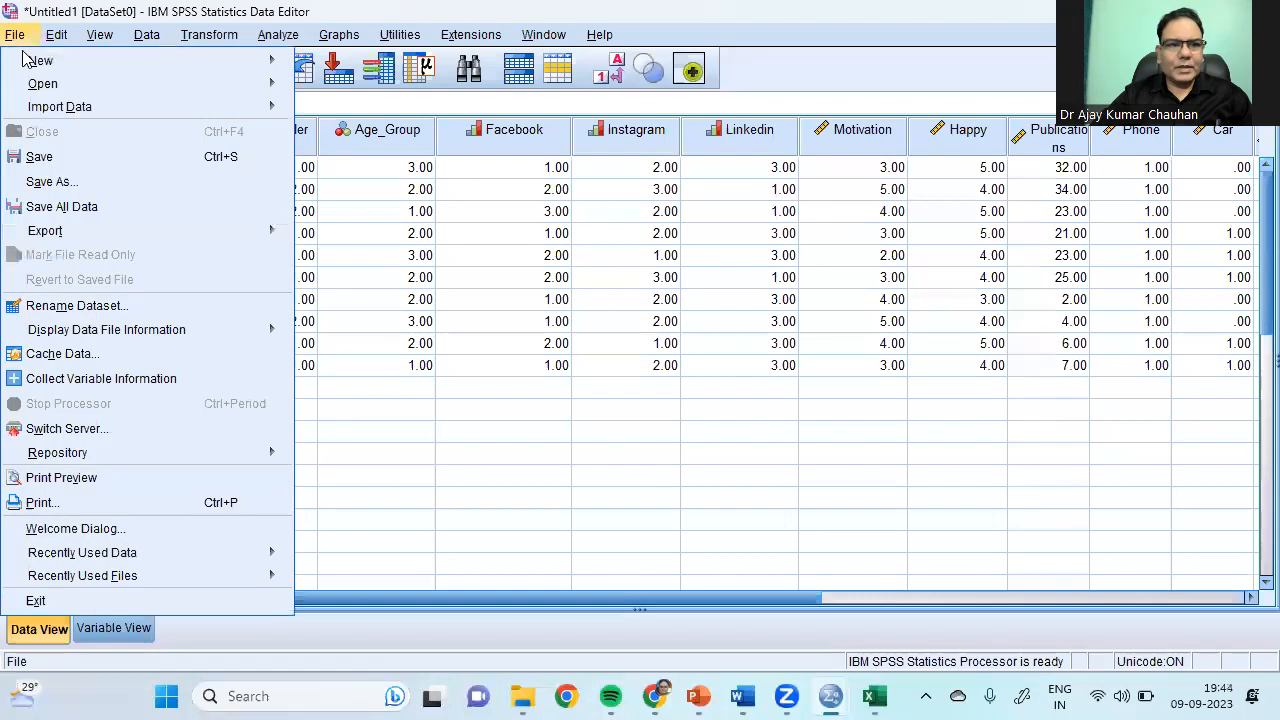
{"action": "mouse_move", "coordinate": [72, 110]}
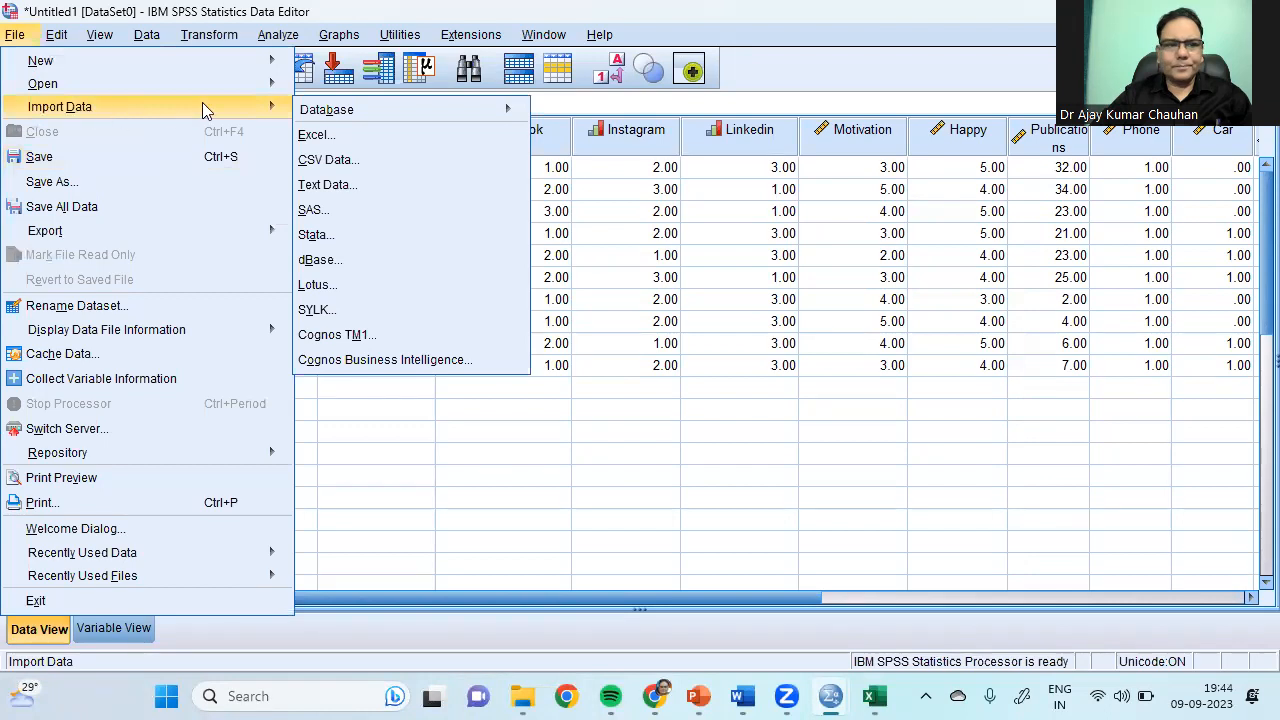
{"action": "left_click", "coordinate": [316, 140]}
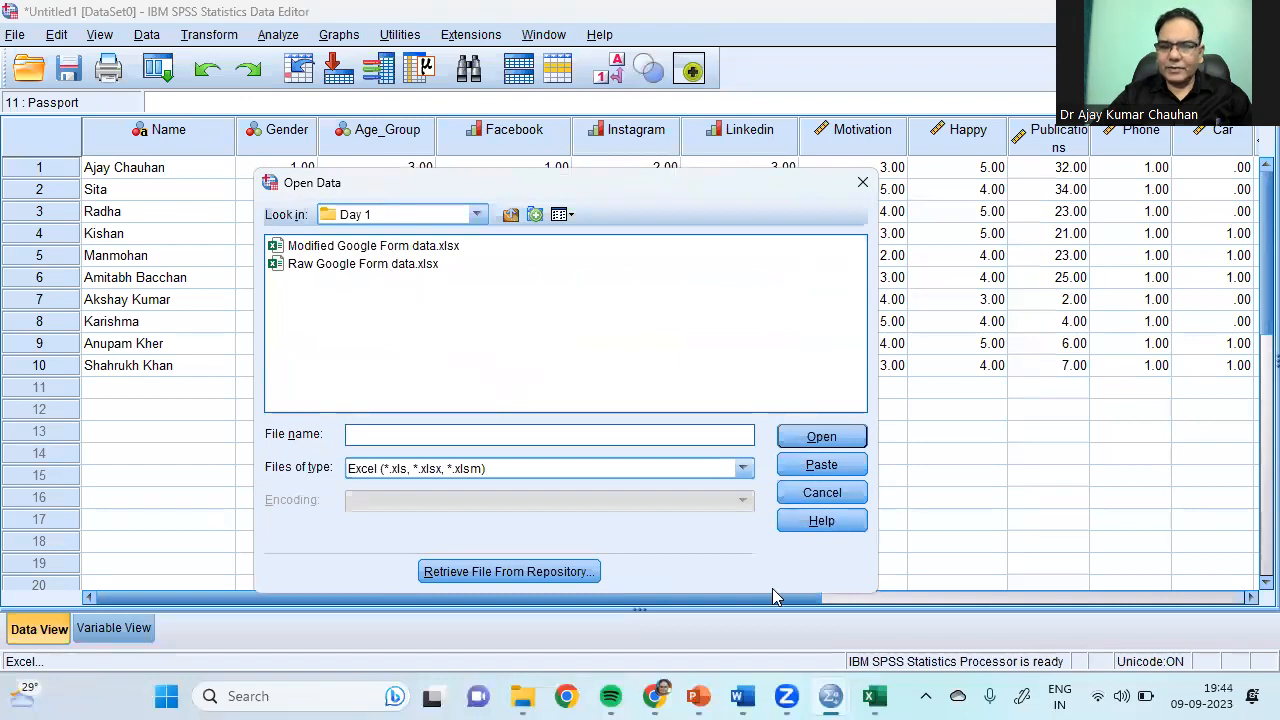
{"action": "mouse_move", "coordinate": [874, 696]}
{"action": "left_click", "coordinate": [875, 590]}
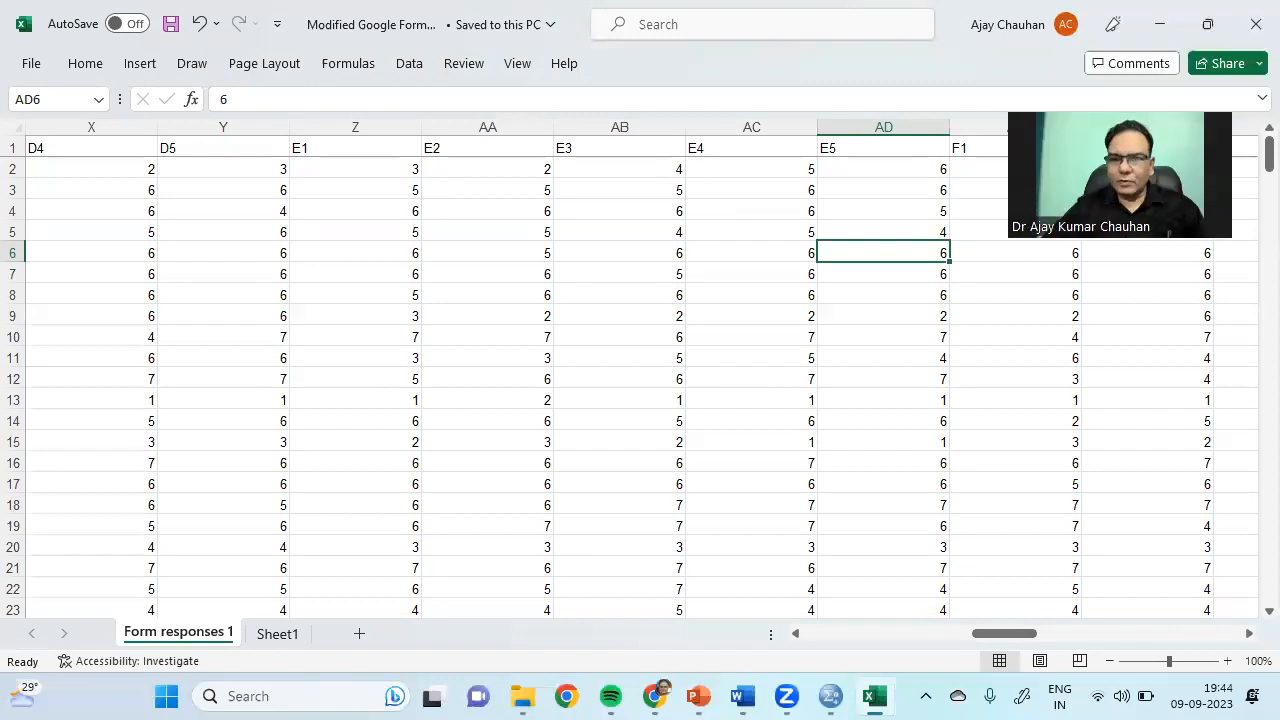
{"action": "left_click", "coordinate": [1252, 36]}
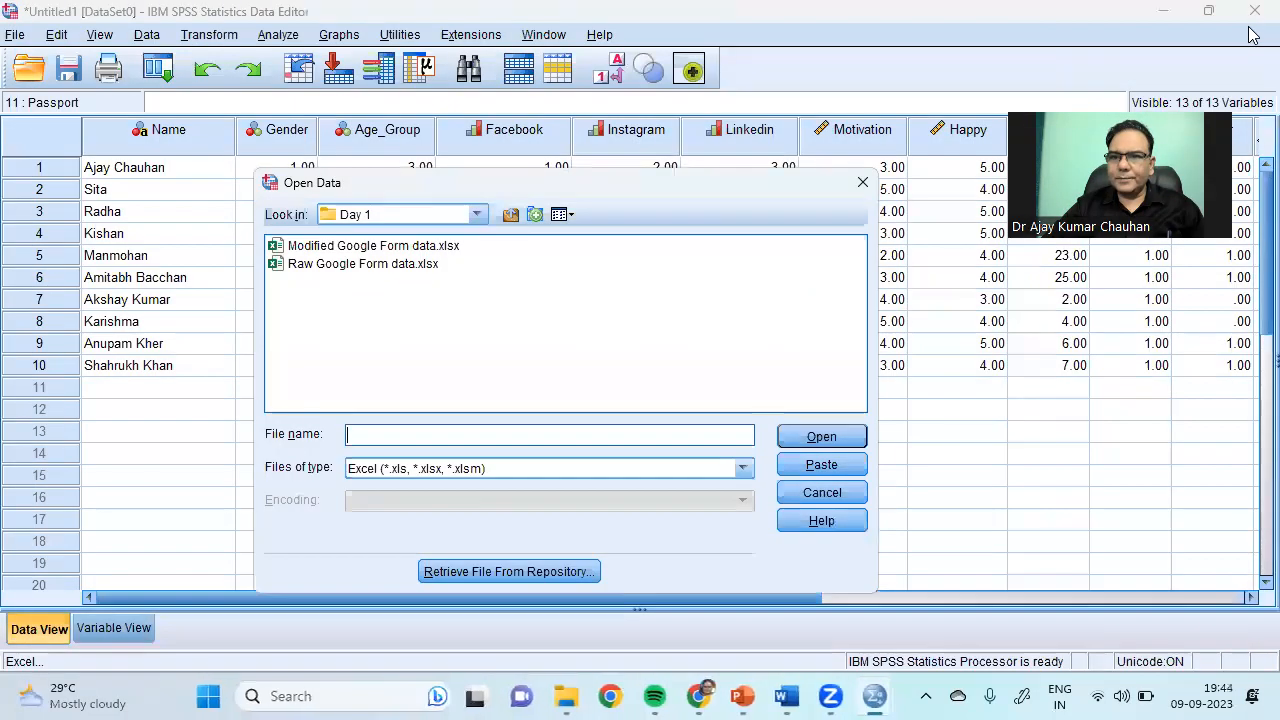
Step: Import Modified Google Form data.xlsx using the default Read Excel File settings
{"action": "left_click", "coordinate": [323, 250]}
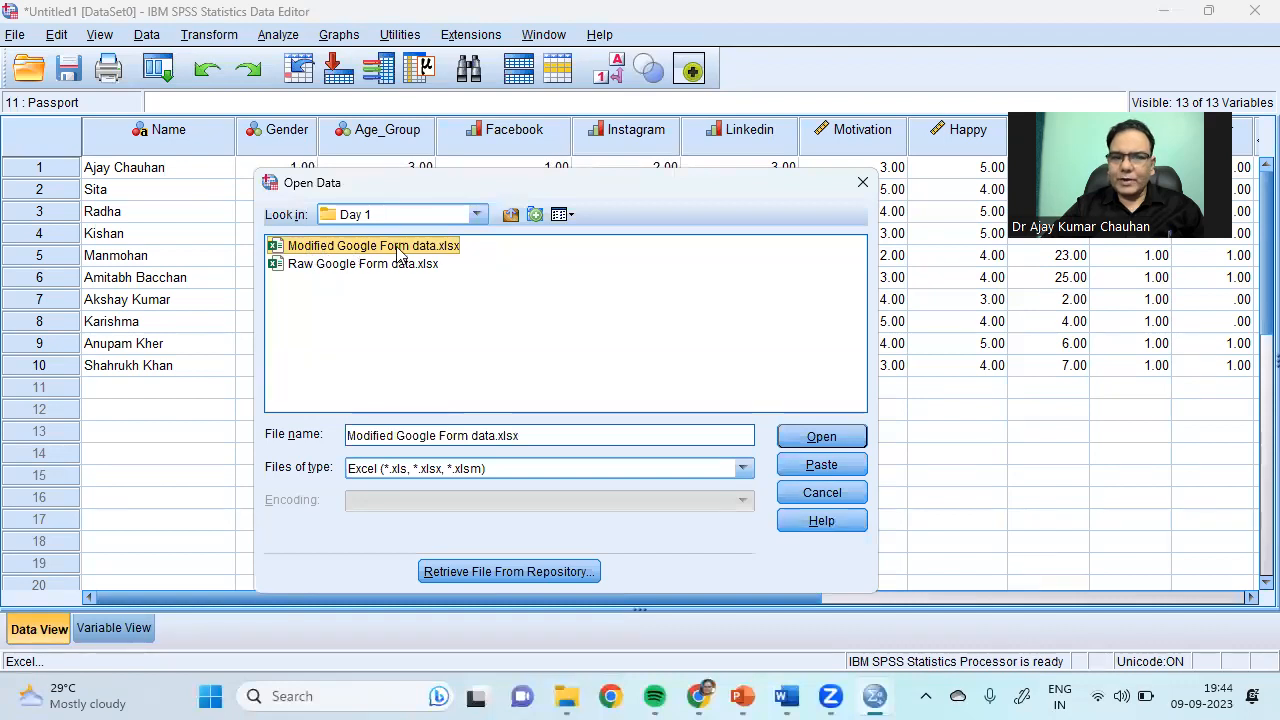
{"action": "left_click", "coordinate": [828, 438]}
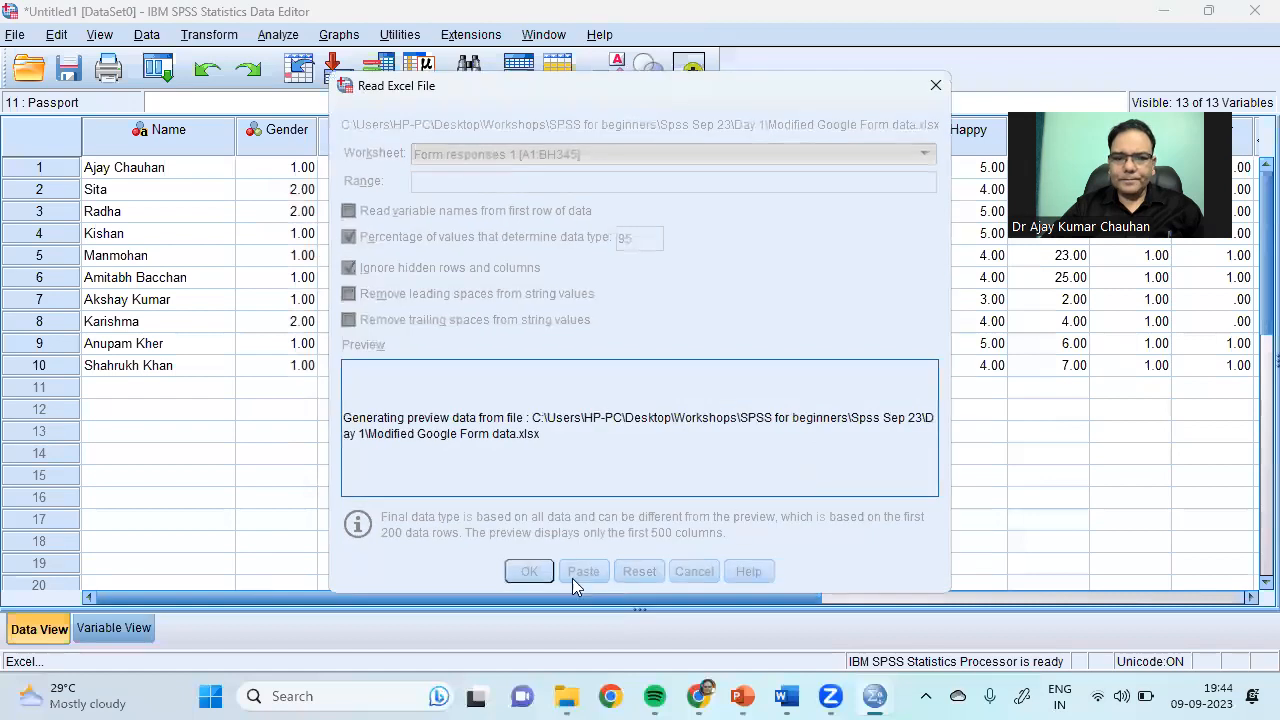
{"action": "left_click", "coordinate": [529, 572]}
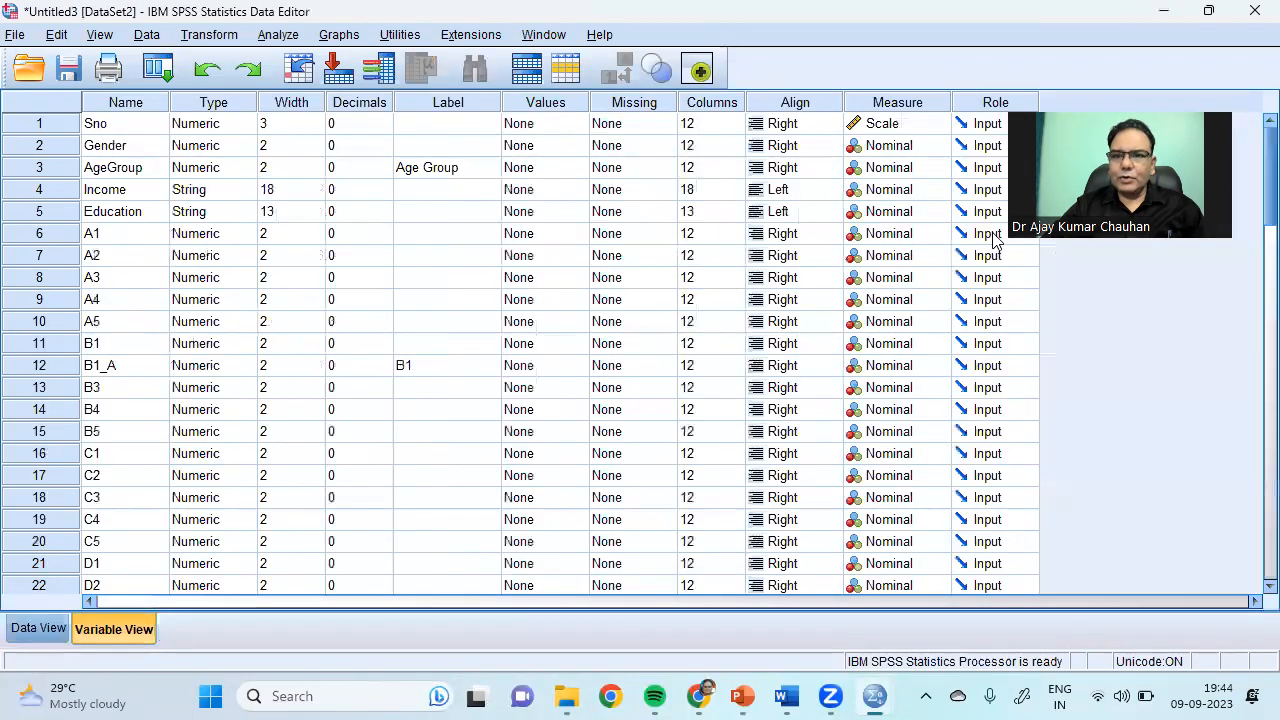
Step: Review the Type entries for A1 to A3, then show the responses in Data View
{"action": "left_click_drag", "start_coordinate": [220, 233], "coordinate": [197, 363]}
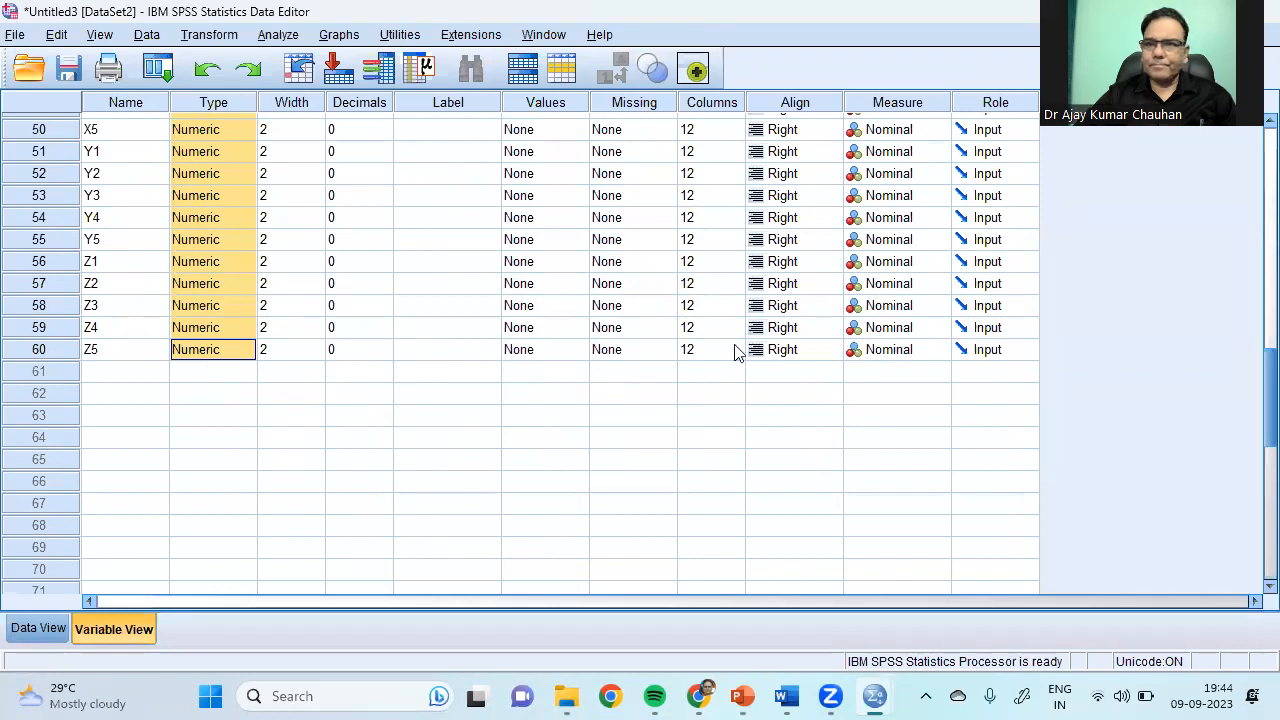
{"action": "scroll", "coordinate": [1250, 366], "scroll_direction": "up", "scroll_amount": 16}
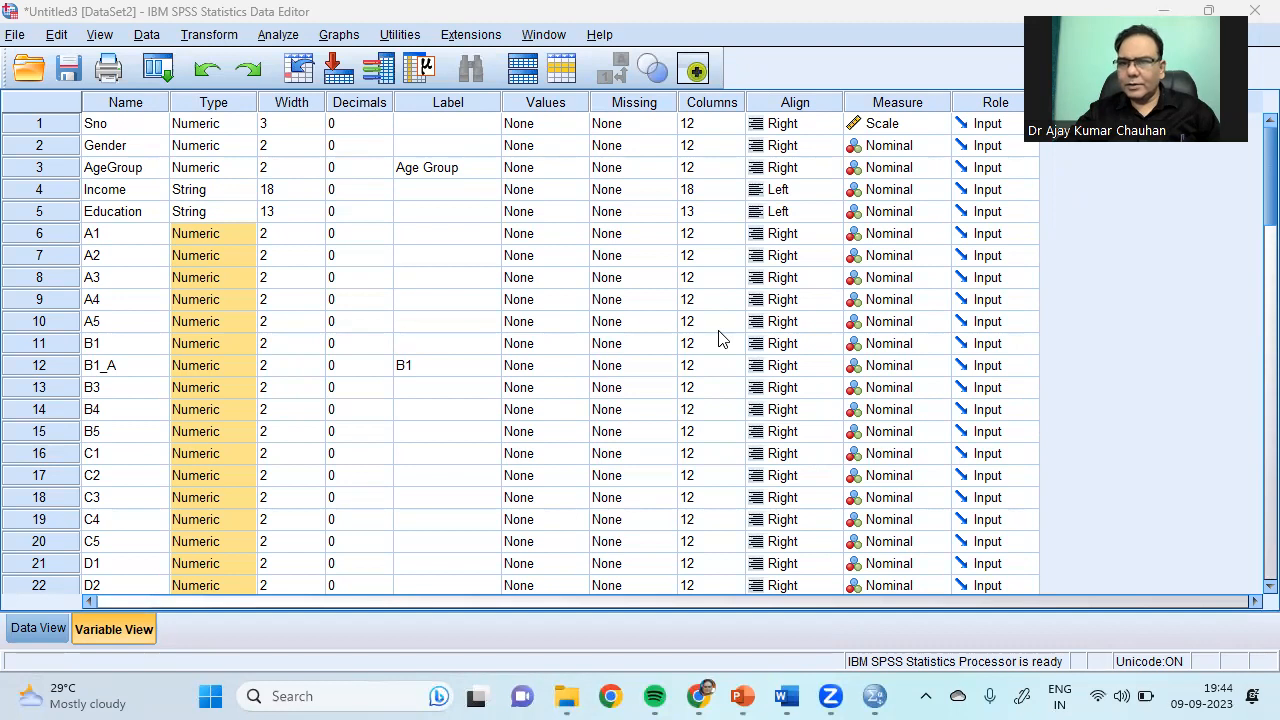
{"action": "left_click", "coordinate": [35, 630]}
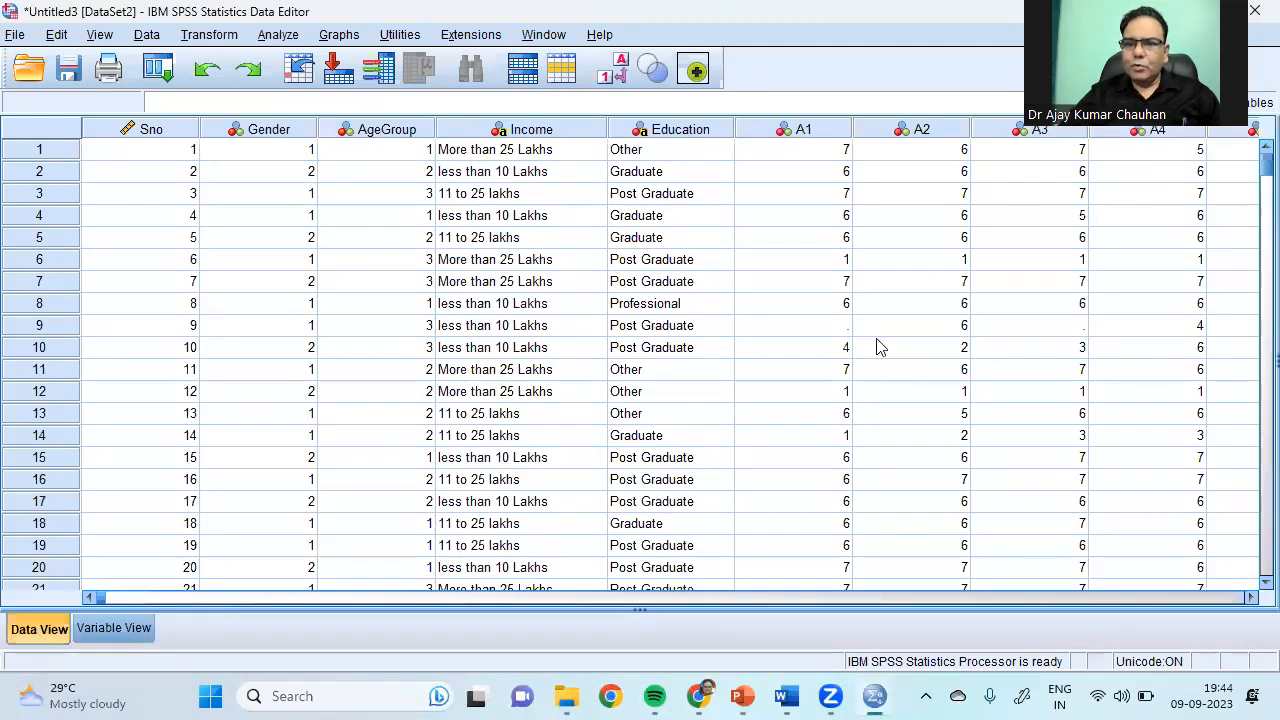
Step: Enter 4 in row 9's empty A1 cell and 5 in its A3 cell
{"action": "left_click", "coordinate": [805, 333]}
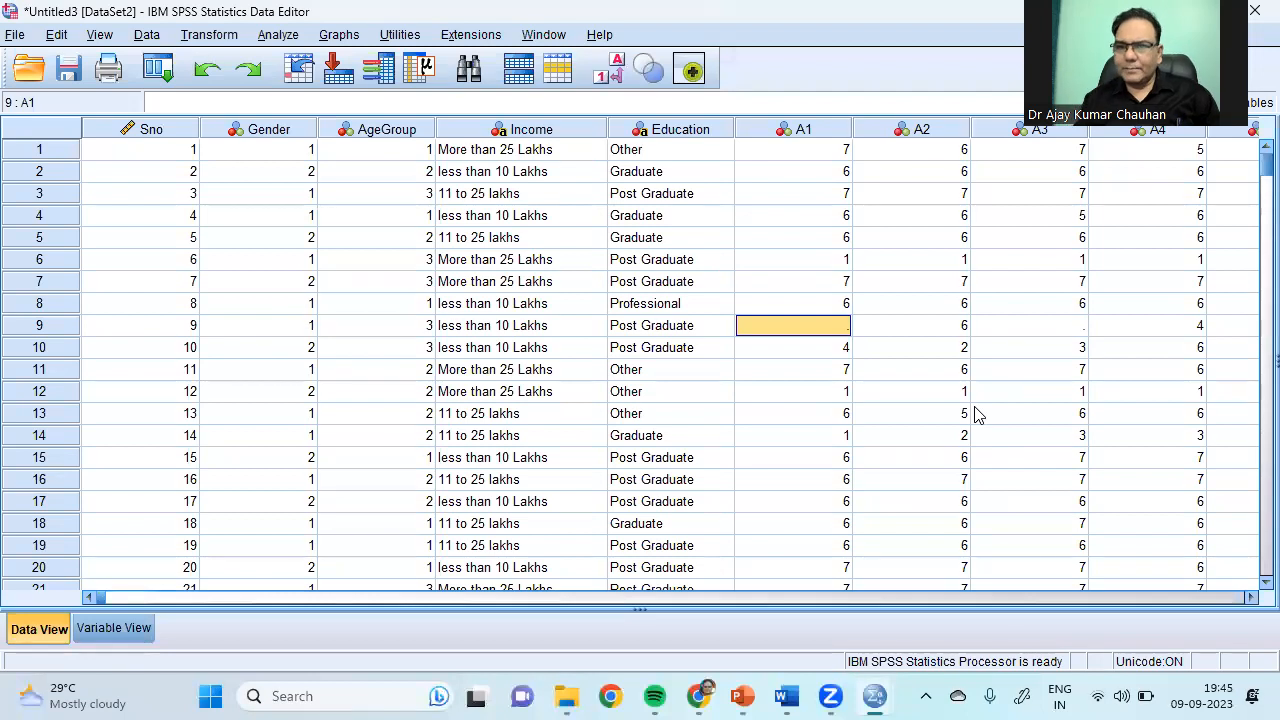
{"action": "type", "text": "4"}
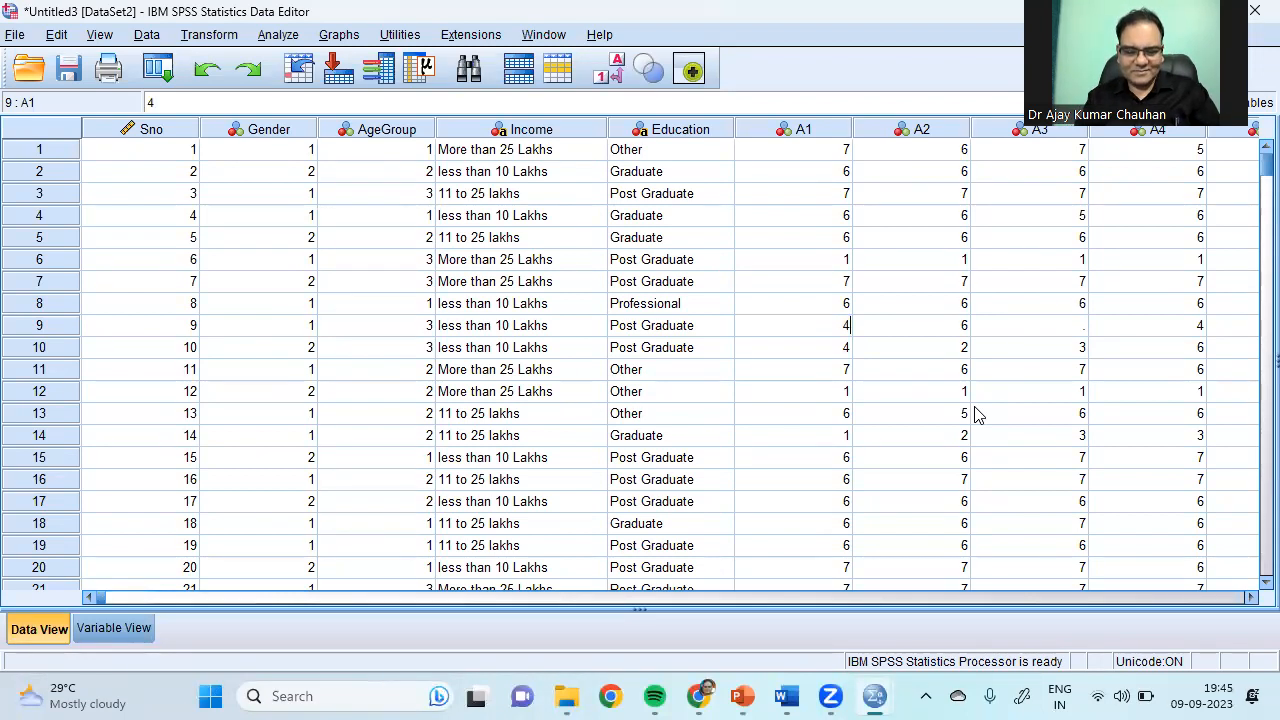
{"action": "key", "text": "Tab"}
{"action": "key", "text": "Tab"}
{"action": "key", "text": "Tab"}
{"action": "key", "text": "shift+Tab"}
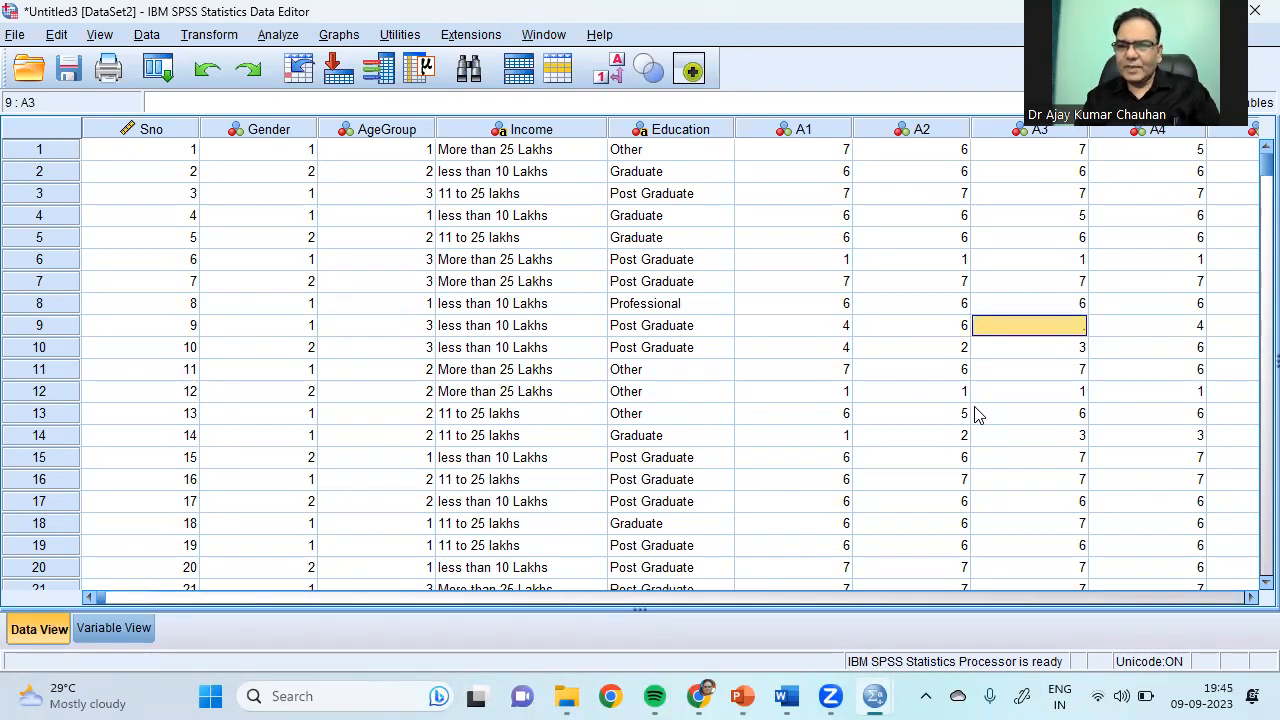
{"action": "type", "text": "5"}
{"action": "key", "text": "Tab"}
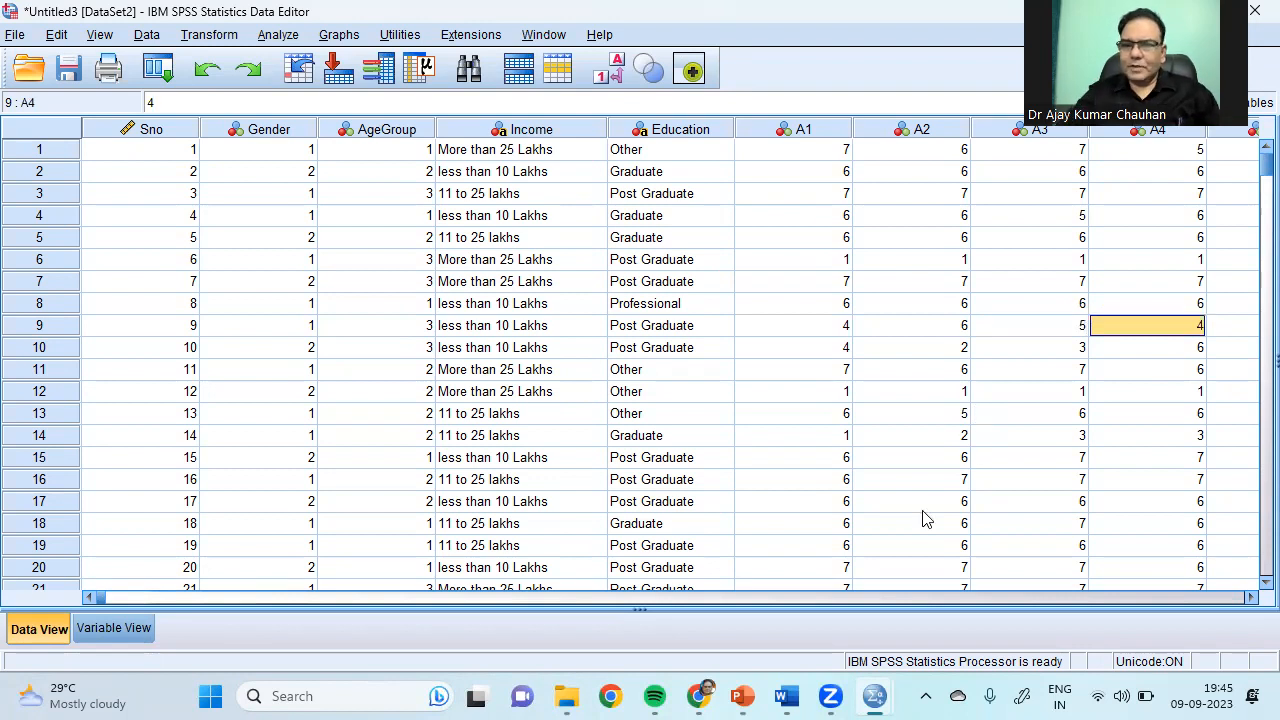
Step: Check the remaining cells, such as row 12's A3, for other missing answers
{"action": "left_click", "coordinate": [1062, 391]}
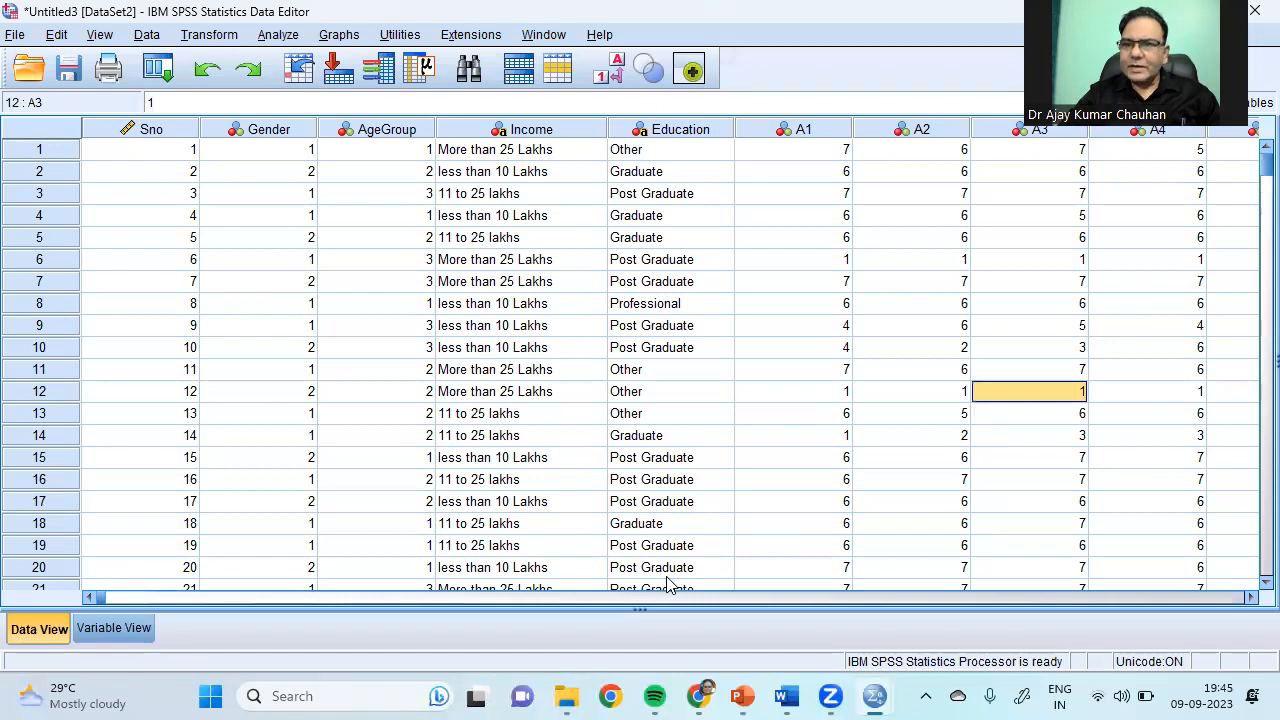
{"action": "left_click", "coordinate": [958, 596]}
{"action": "left_click", "coordinate": [958, 596]}
{"action": "left_click", "coordinate": [958, 596]}
{"action": "left_click", "coordinate": [958, 596]}
{"action": "scroll", "coordinate": [958, 596], "scroll_direction": "right", "scroll_amount": 8}
{"action": "scroll", "coordinate": [958, 596], "scroll_direction": "left", "scroll_amount": 15}
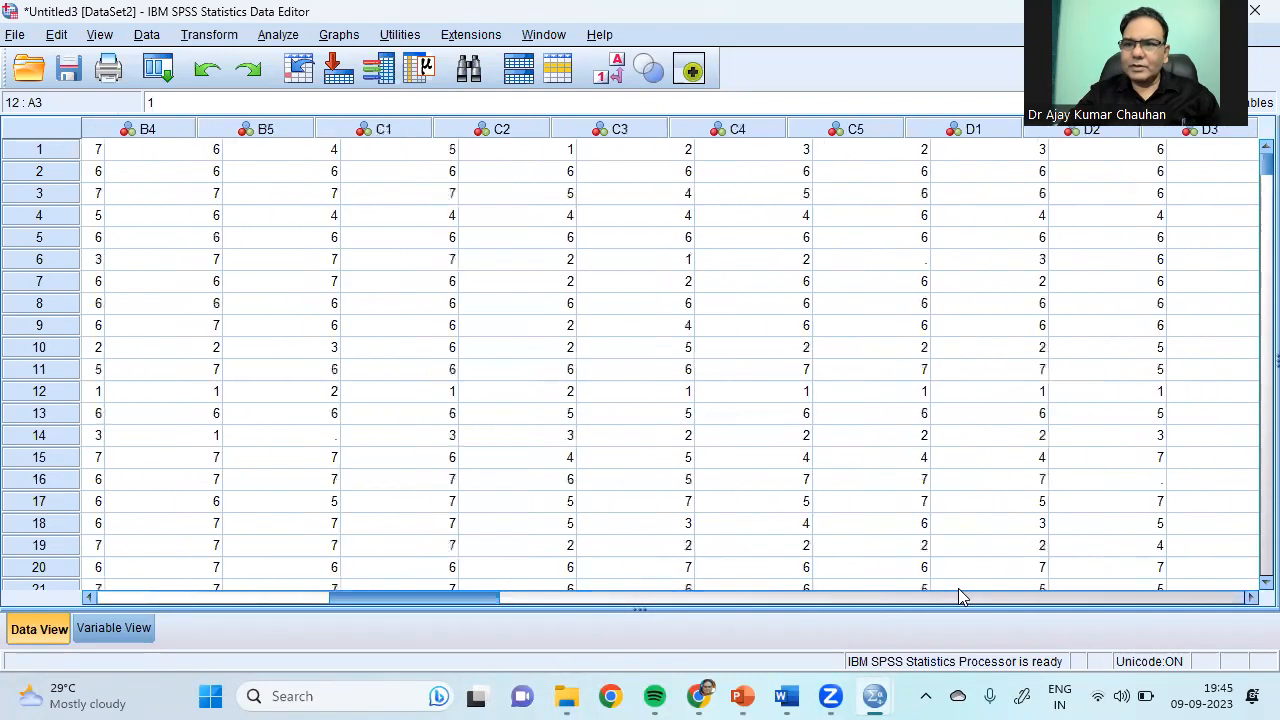
{"action": "scroll", "coordinate": [958, 596], "scroll_direction": "left", "scroll_amount": 5}
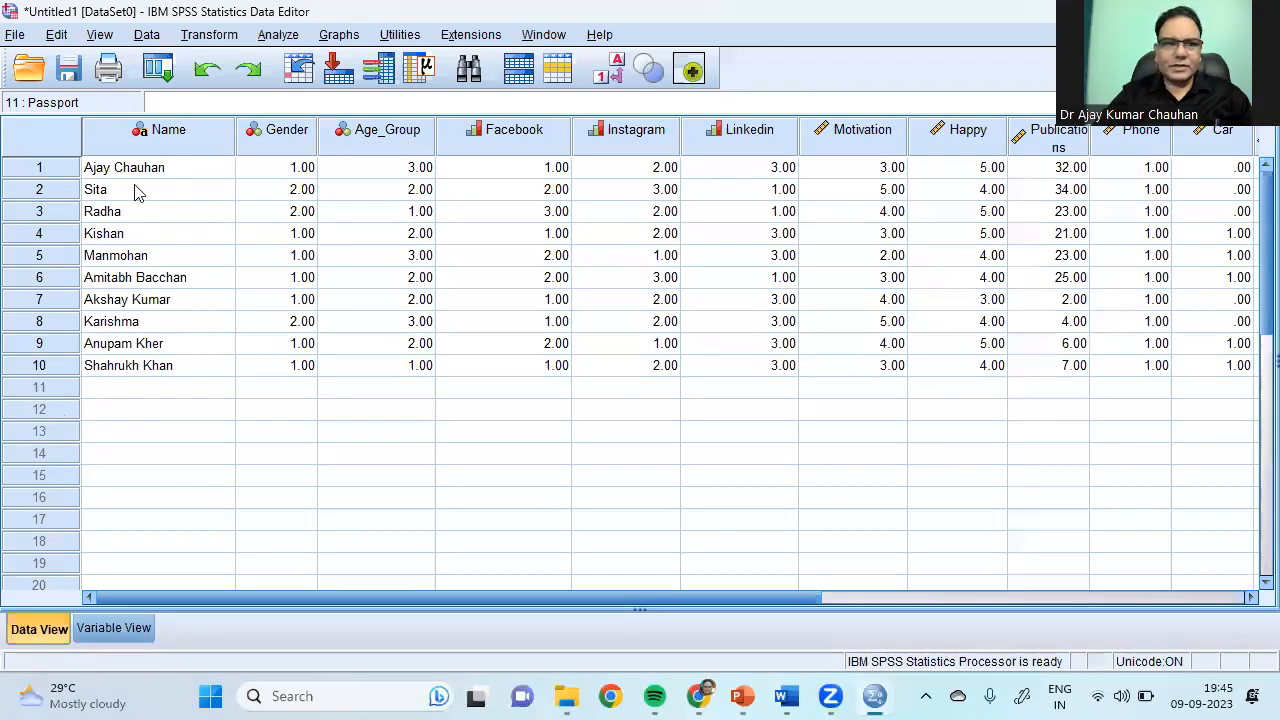
Step: Export the sample dataset to Excel as 'First data' in the Day 1 folder
{"action": "left_click", "coordinate": [14, 36]}
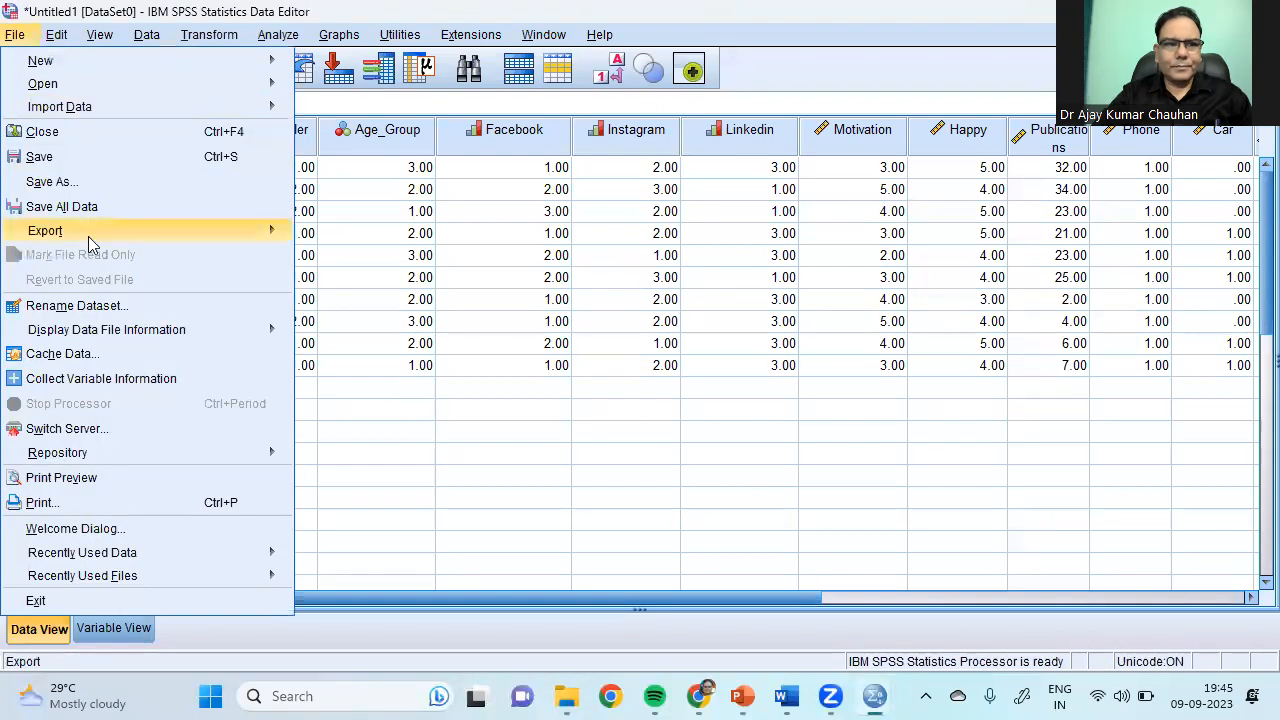
{"action": "mouse_move", "coordinate": [88, 235]}
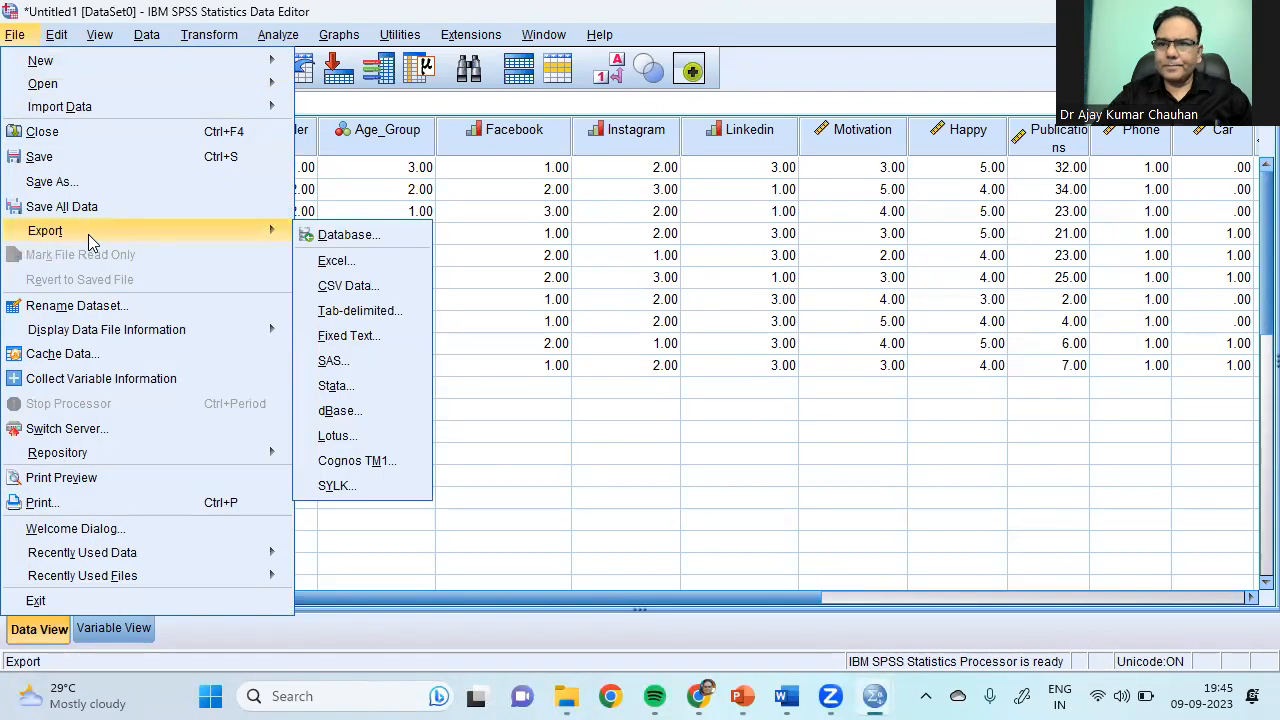
{"action": "left_click", "coordinate": [347, 262]}
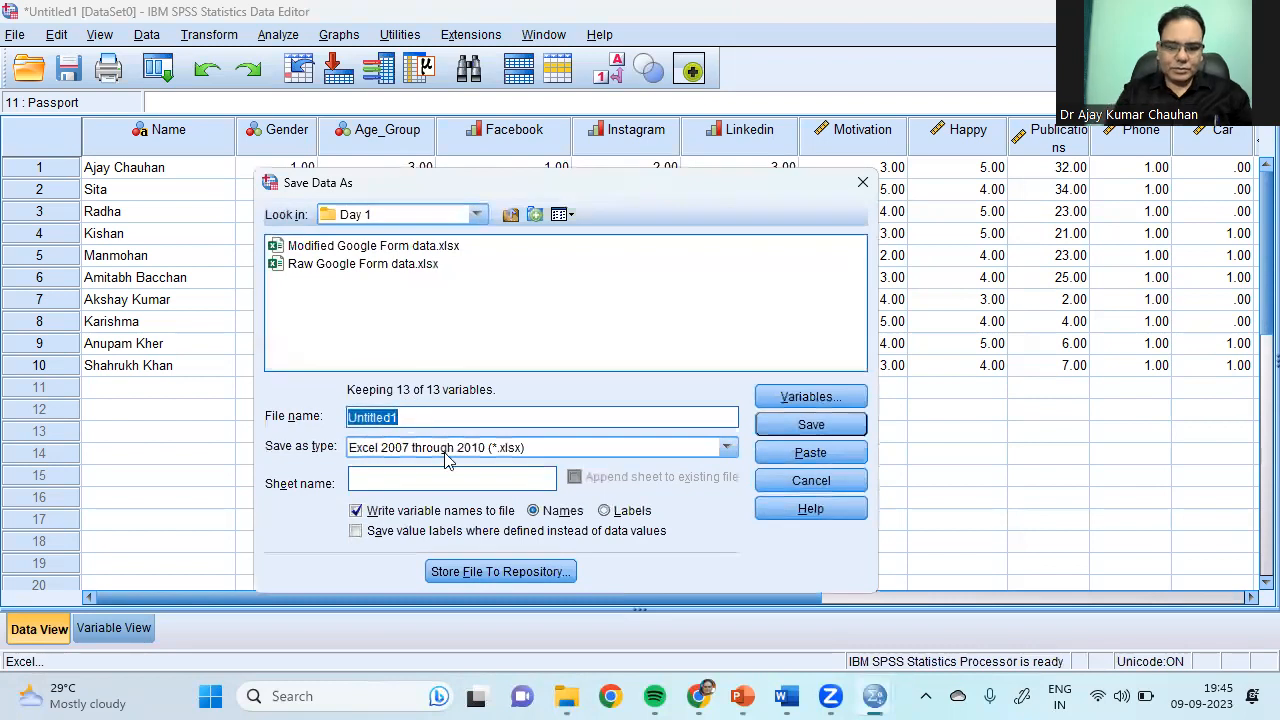
{"action": "type", "text": "Firs"}
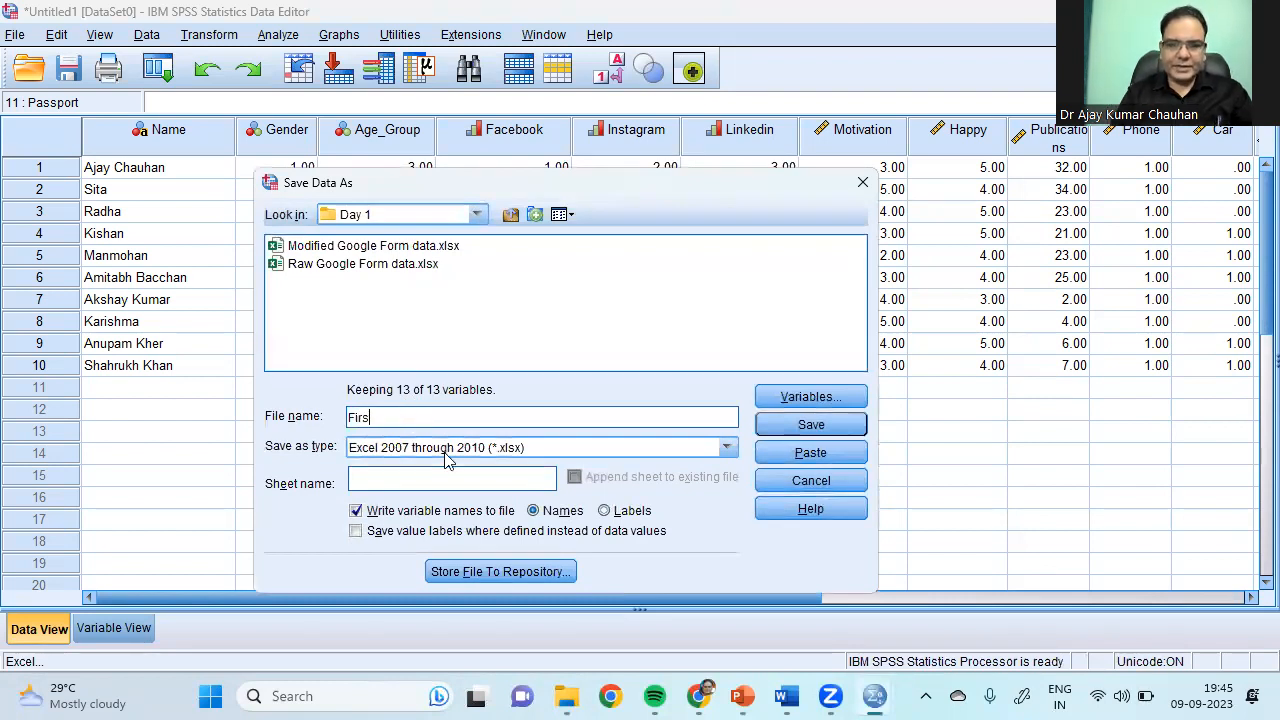
{"action": "type", "text": "t data"}
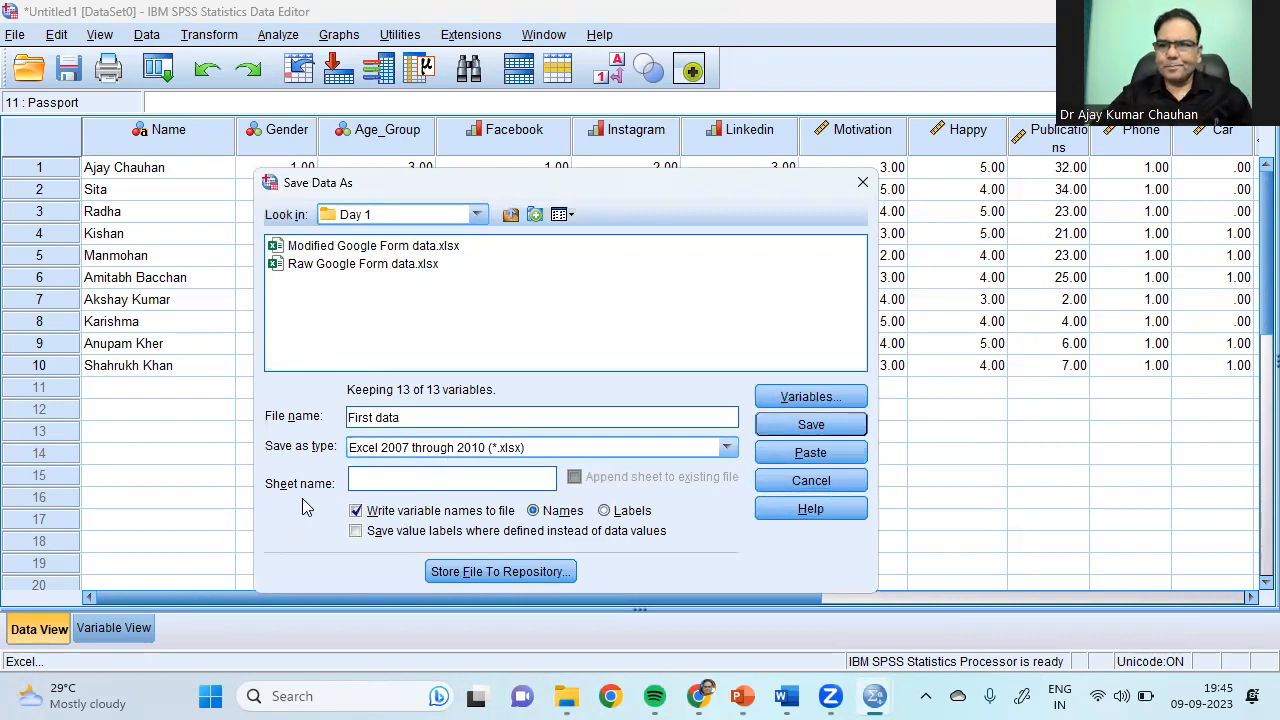
{"action": "left_click", "coordinate": [817, 425]}
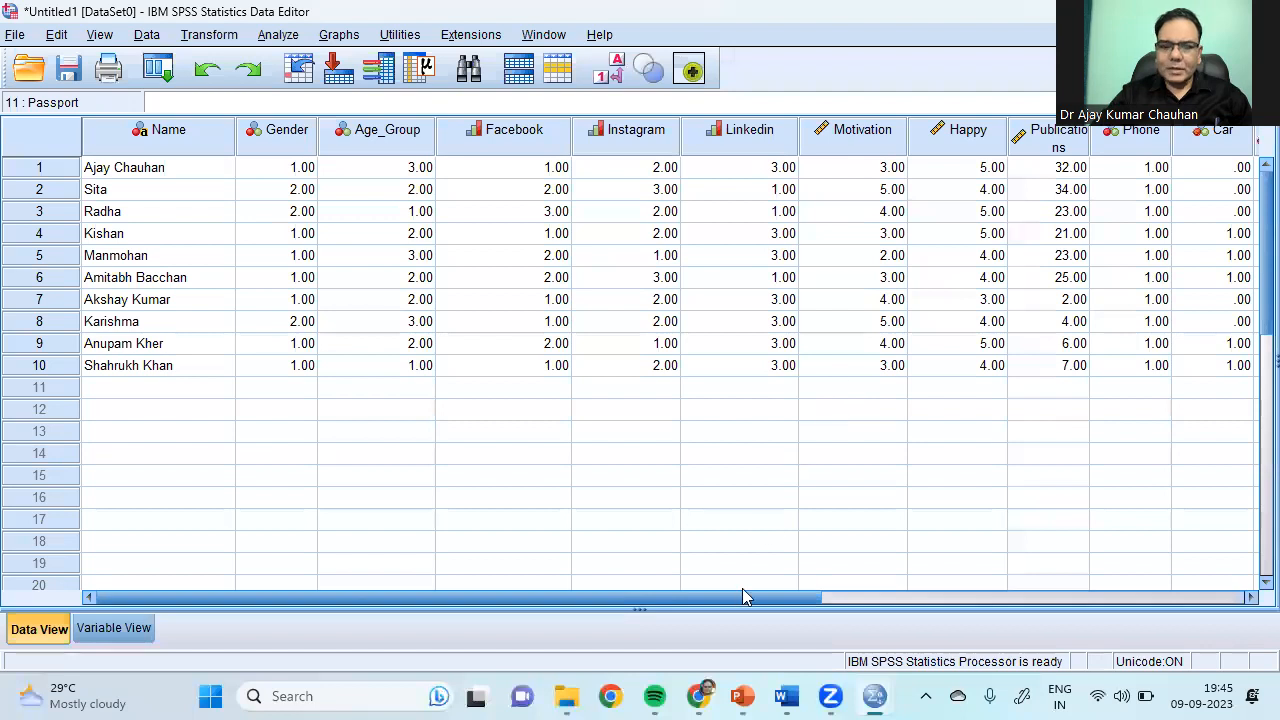
{"action": "left_click", "coordinate": [567, 692]}
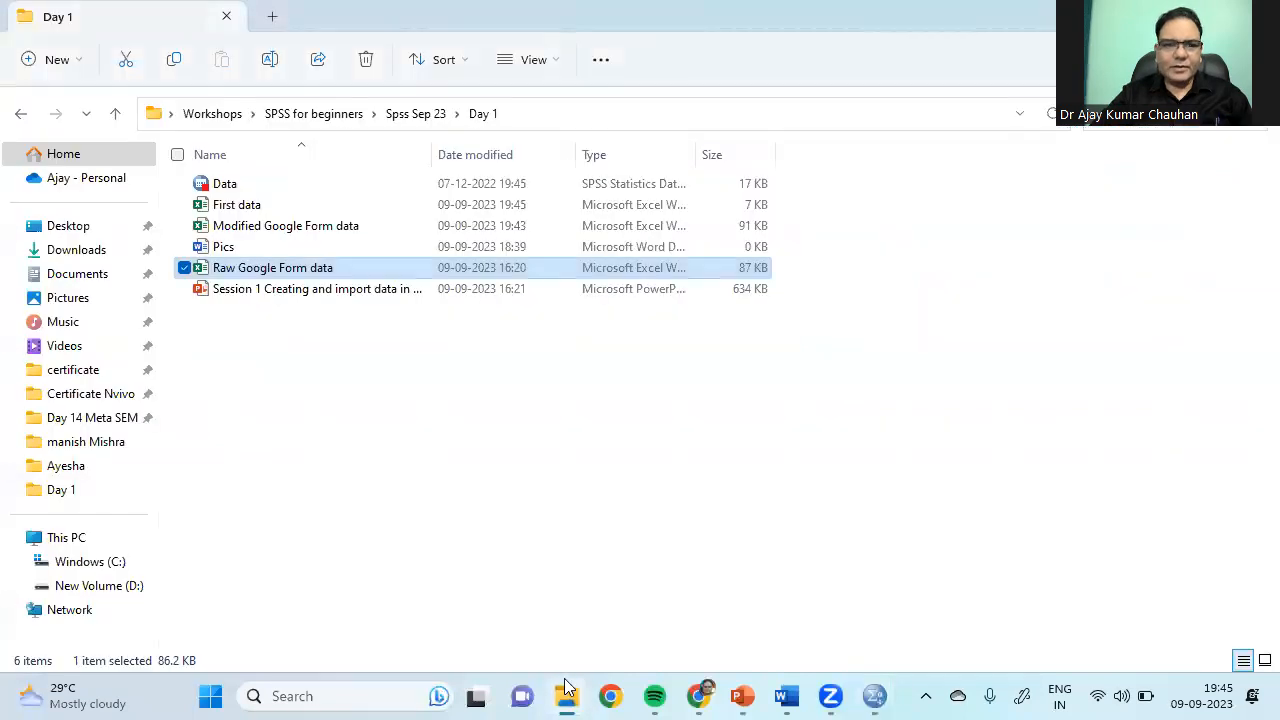
Step: Confirm First data in Day 1, then present the Data View & Variable View slide
{"action": "left_click", "coordinate": [251, 204]}
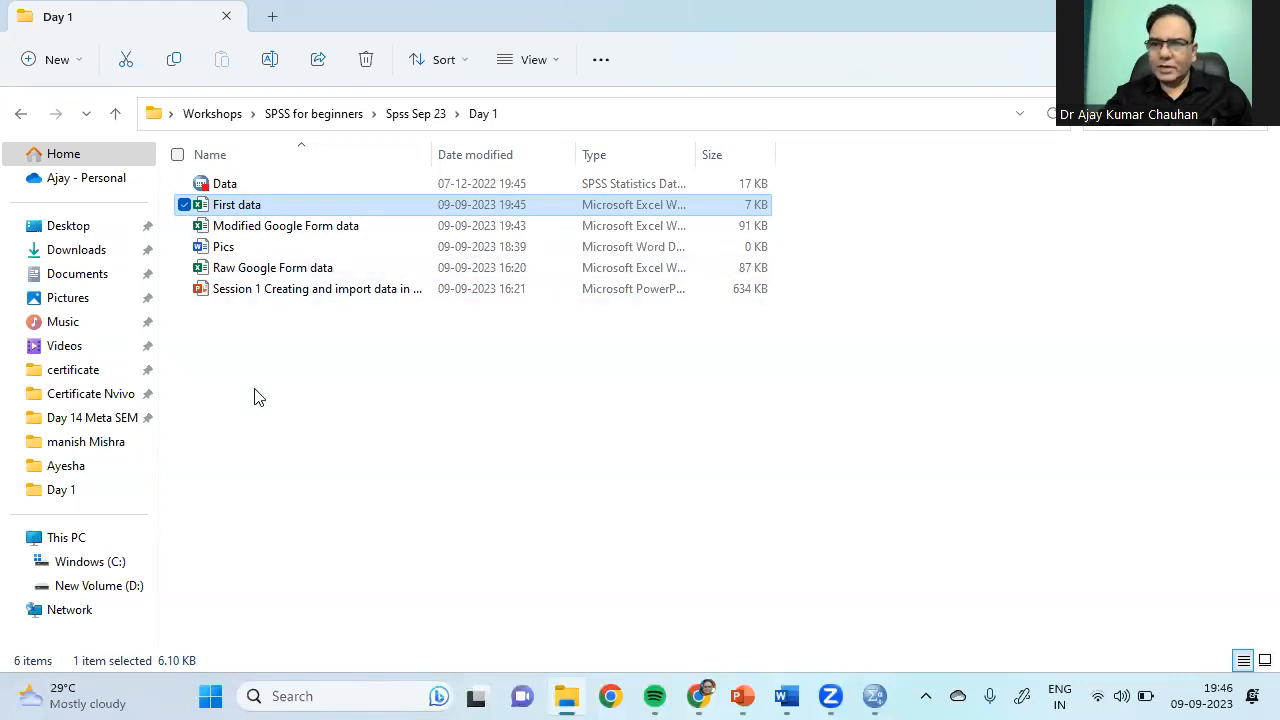
{"action": "left_click", "coordinate": [741, 697]}
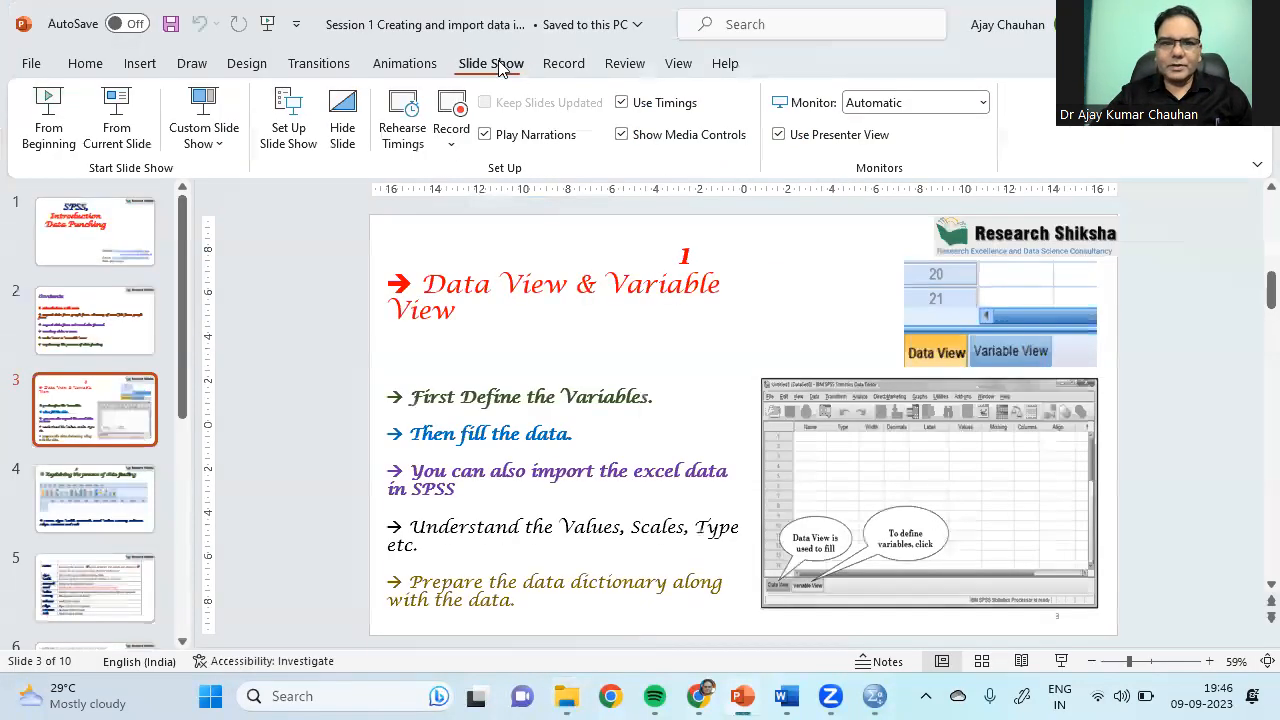
{"action": "left_click", "coordinate": [116, 122]}
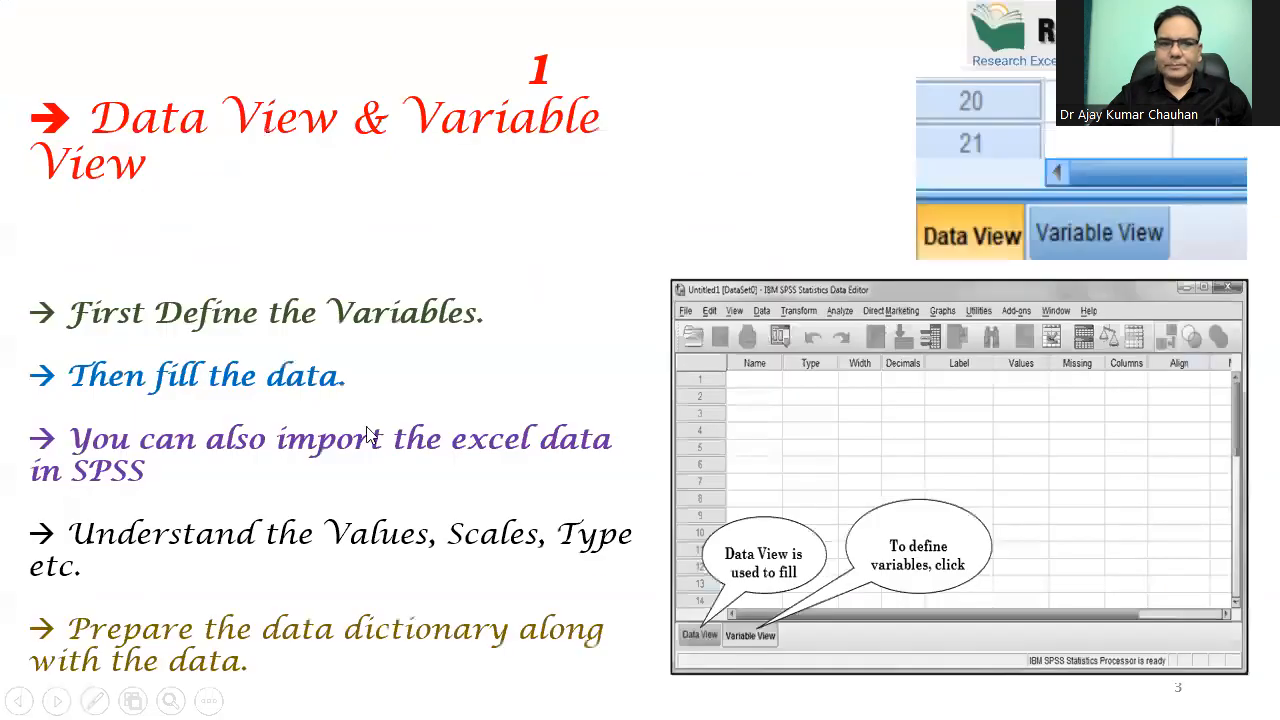
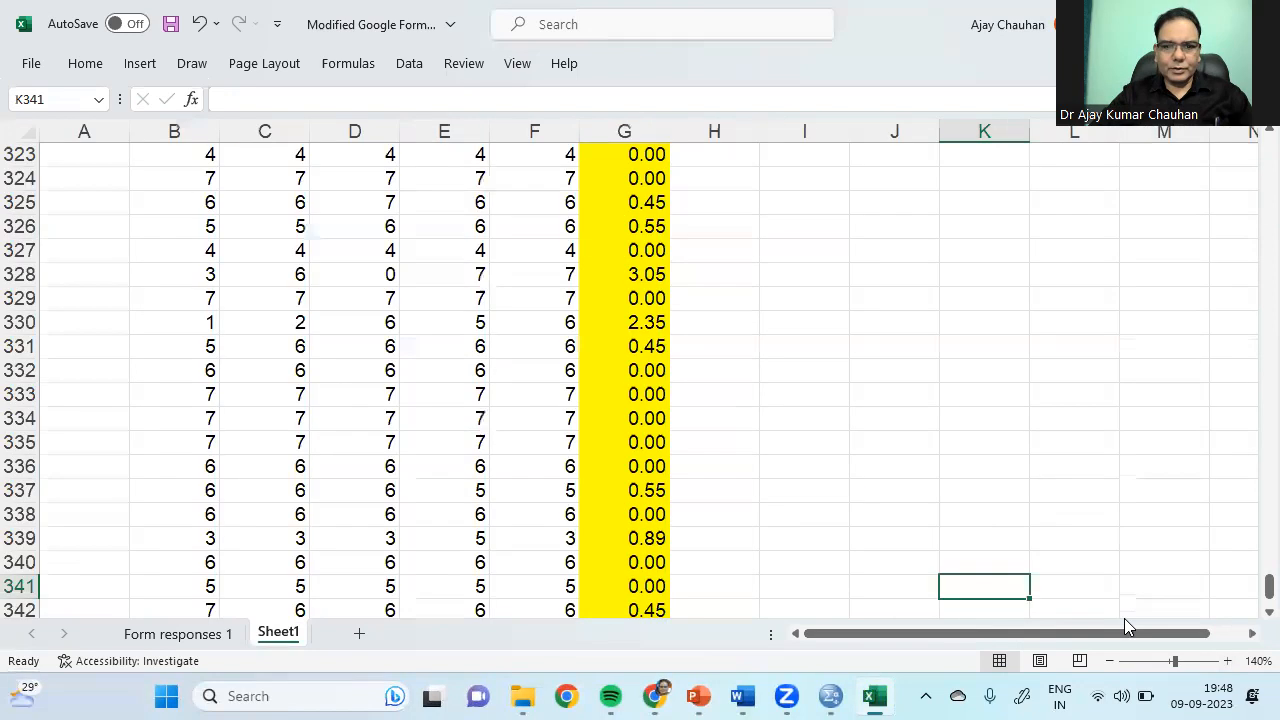
Step: Clear the zero in D328 and review row 328's responses and recalculated STDEV
{"action": "left_click", "coordinate": [352, 276]}
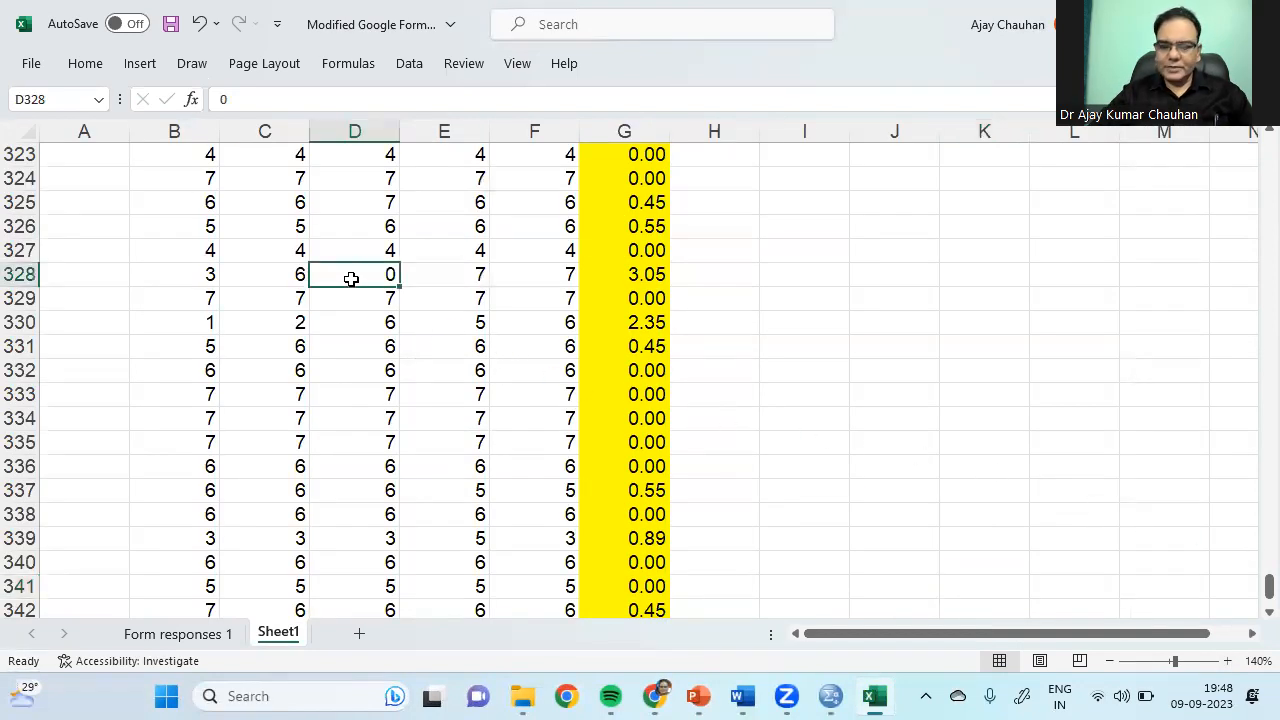
{"action": "key", "text": "BackSpace"}
{"action": "left_click", "coordinate": [1070, 318]}
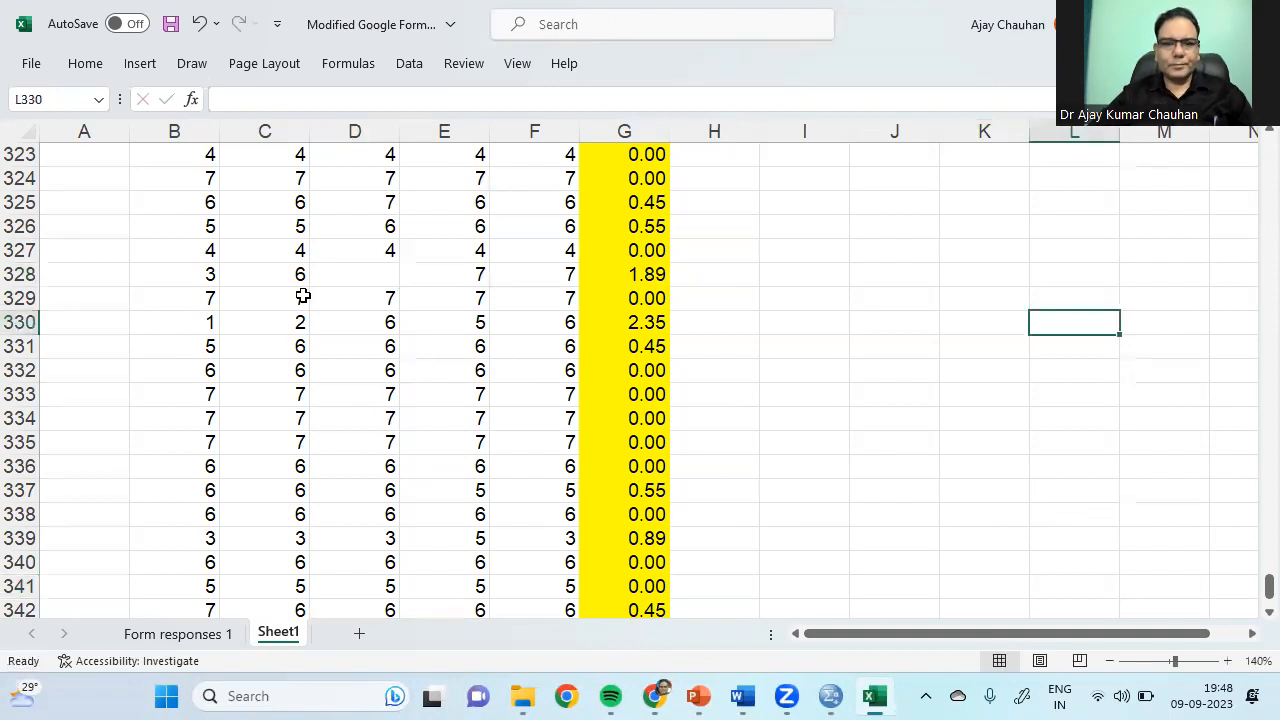
{"action": "left_click", "coordinate": [196, 277]}
{"action": "left_click", "coordinate": [279, 274]}
{"action": "left_click", "coordinate": [449, 281]}
{"action": "left_click", "coordinate": [585, 276]}
{"action": "left_click", "coordinate": [572, 276]}
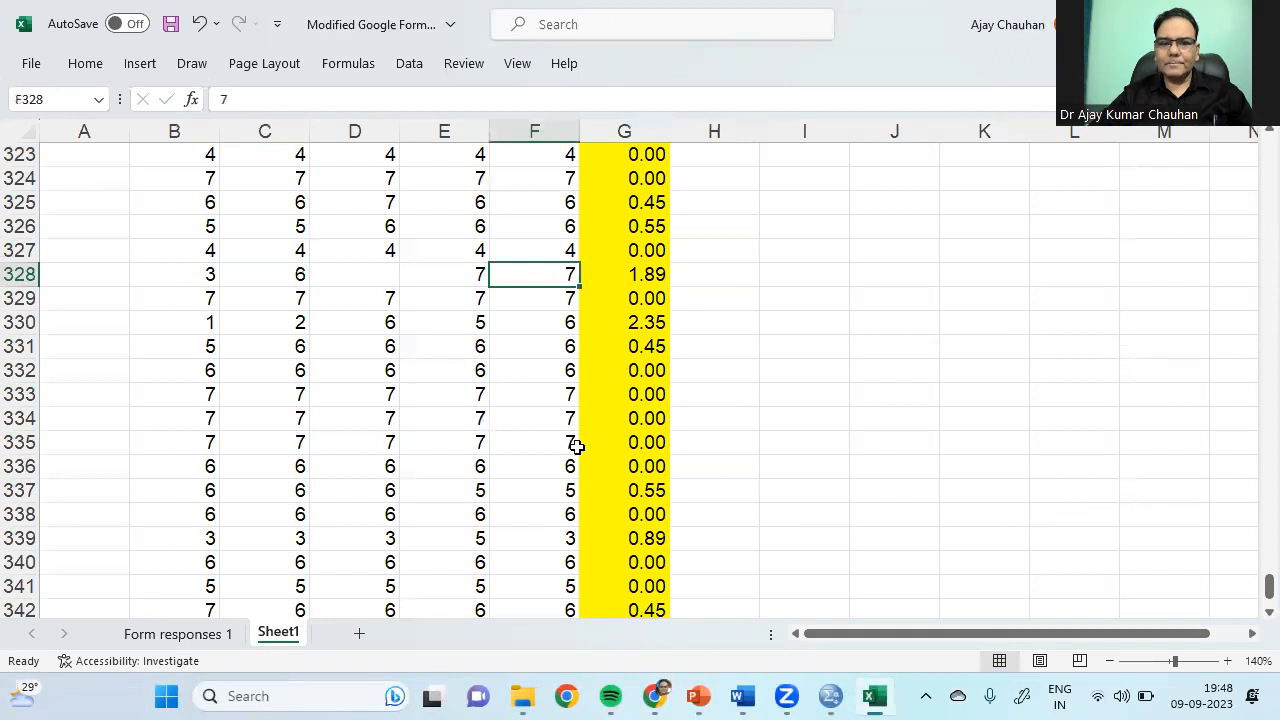
{"action": "left_click", "coordinate": [380, 282]}
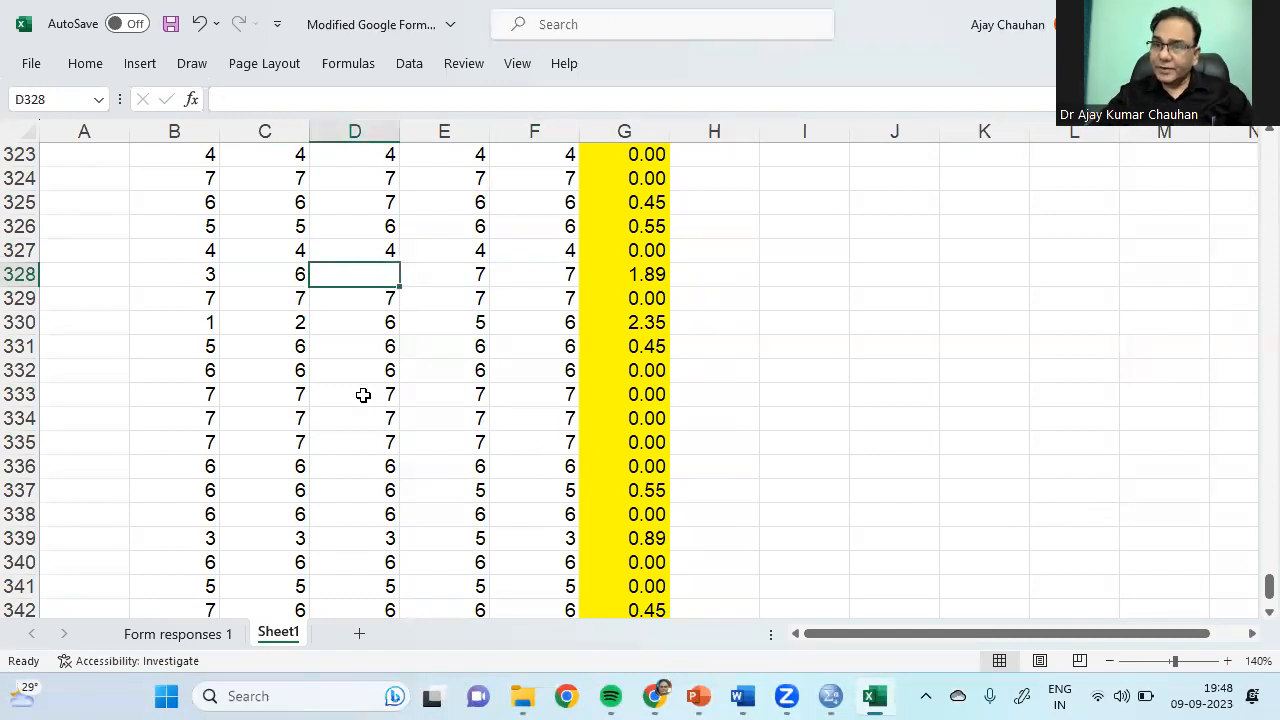
{"action": "left_click", "coordinate": [626, 275]}
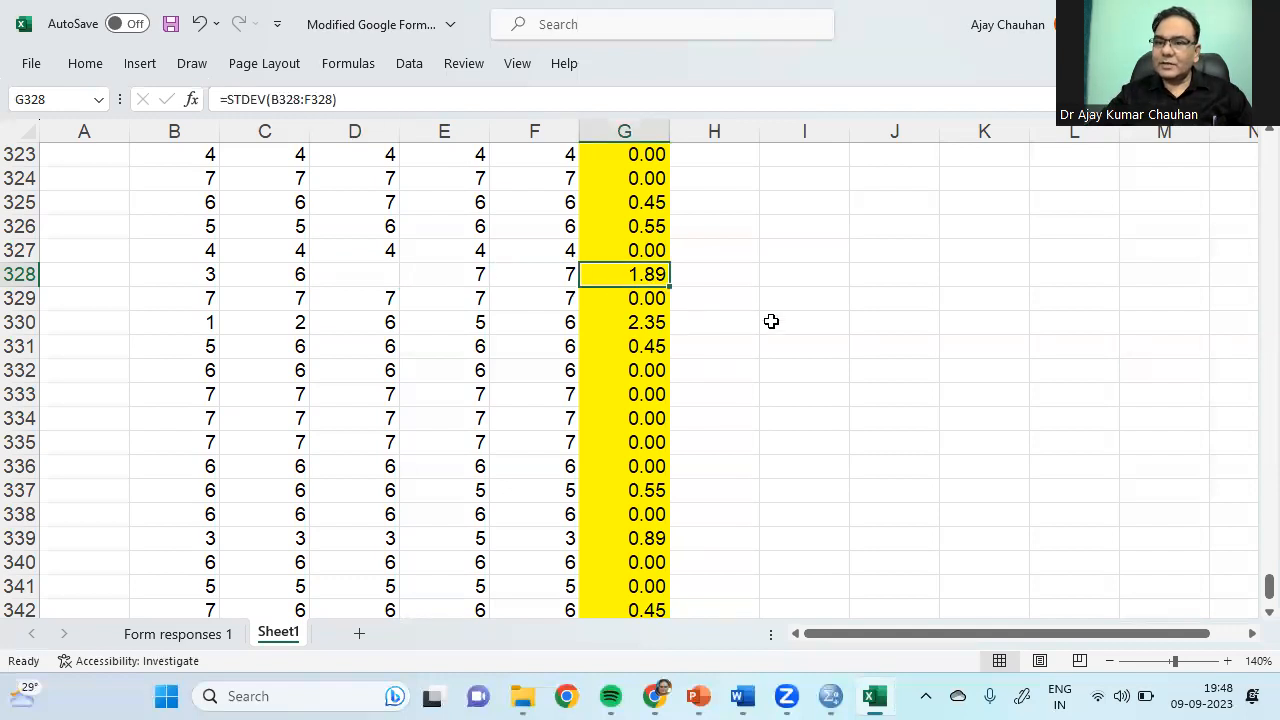
Step: Enter 1 in D328 and check the new STDEV in G328
{"action": "left_click", "coordinate": [386, 279]}
{"action": "type", "text": "1"}
{"action": "left_click", "coordinate": [738, 367]}
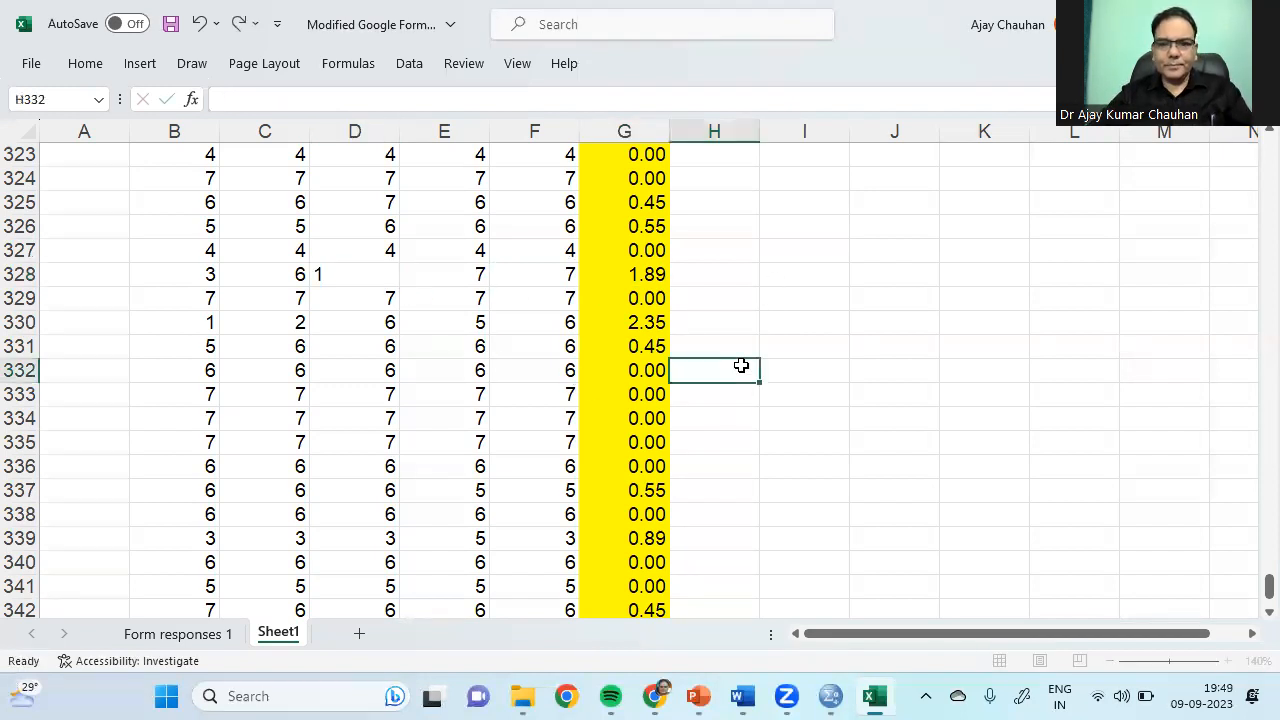
{"action": "left_click", "coordinate": [655, 280]}
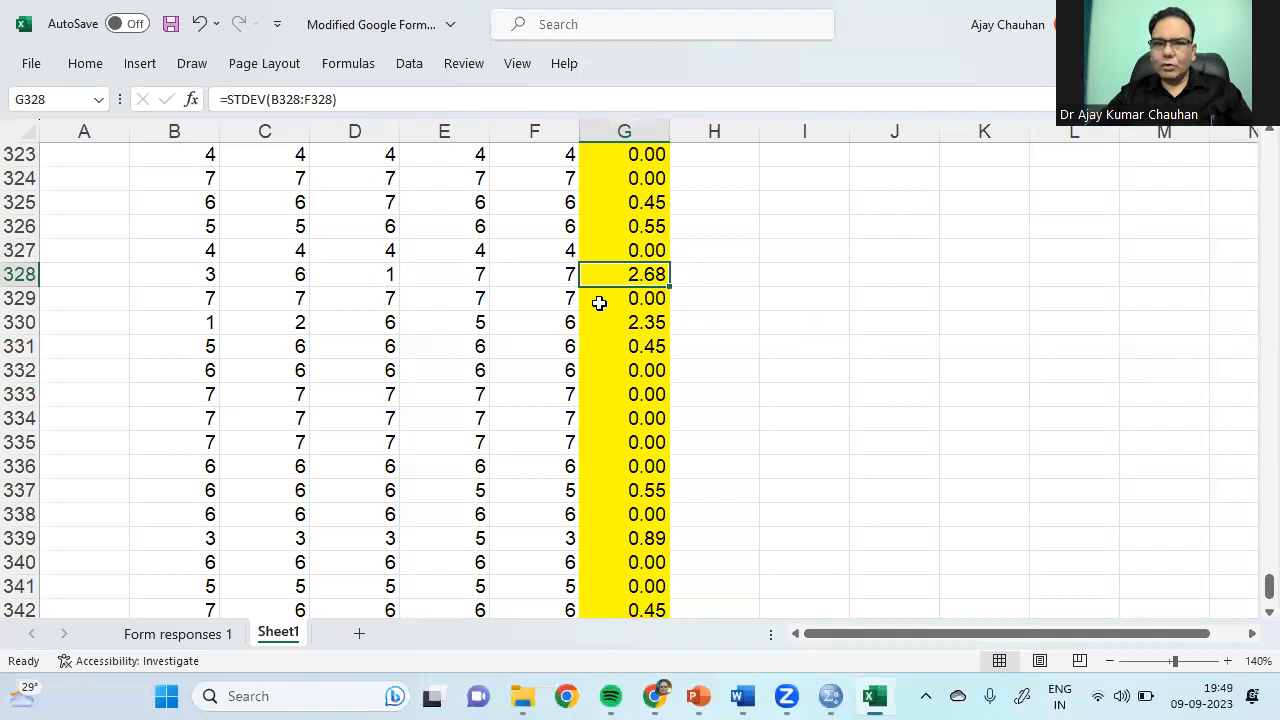
Step: Fill cell D328 with yellow
{"action": "left_click", "coordinate": [380, 278]}
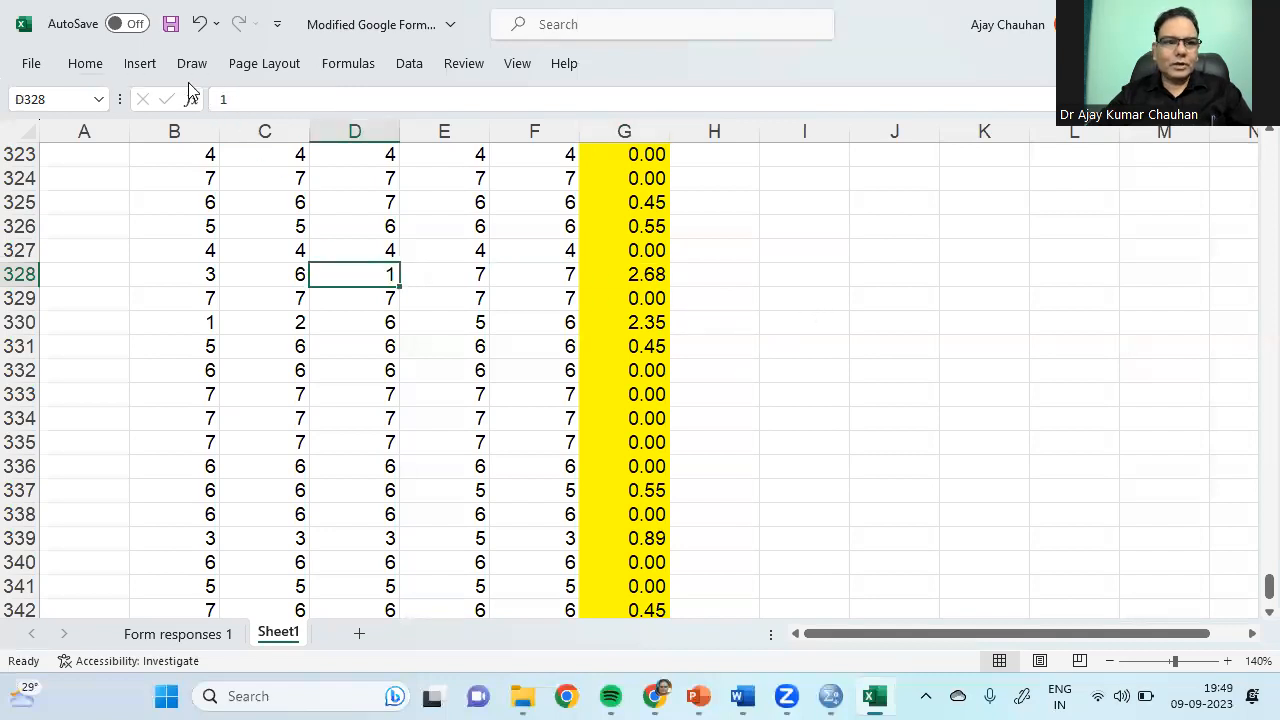
{"action": "left_click", "coordinate": [85, 63]}
{"action": "left_click", "coordinate": [270, 134]}
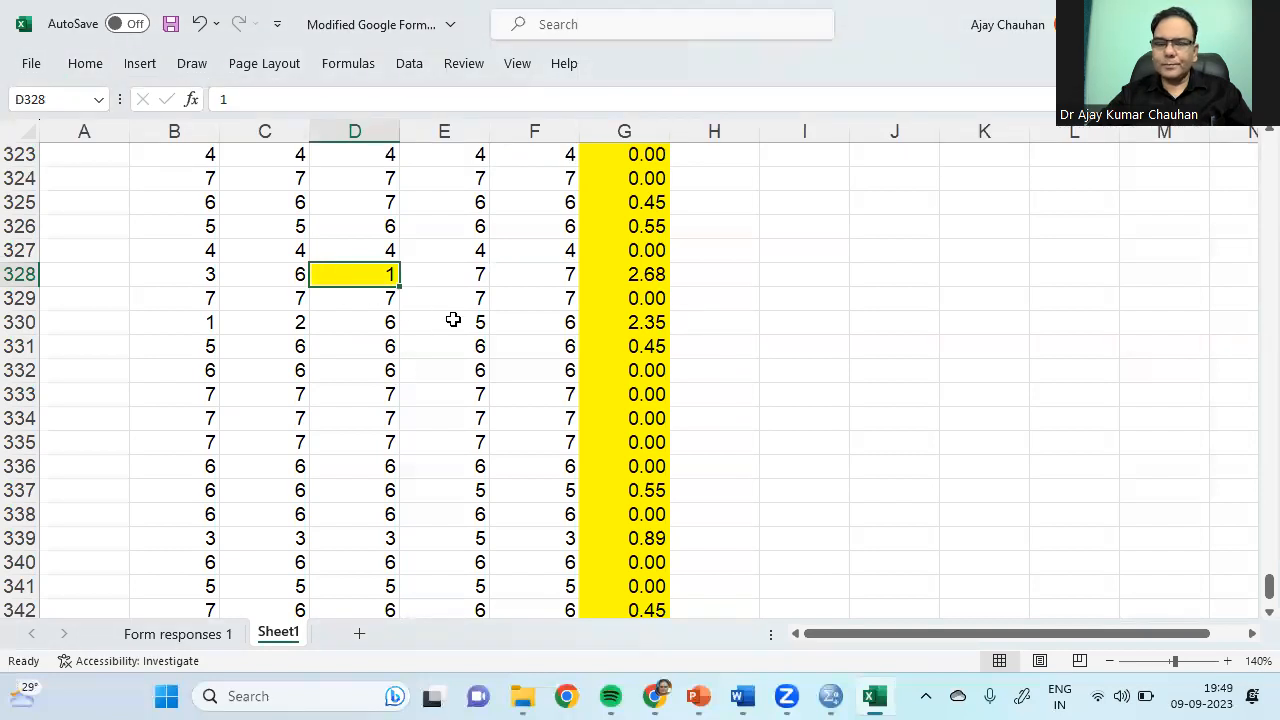
Step: Try the values 2, 3 and 4 in D328 in turn
{"action": "type", "text": "2"}
{"action": "left_click", "coordinate": [460, 366]}
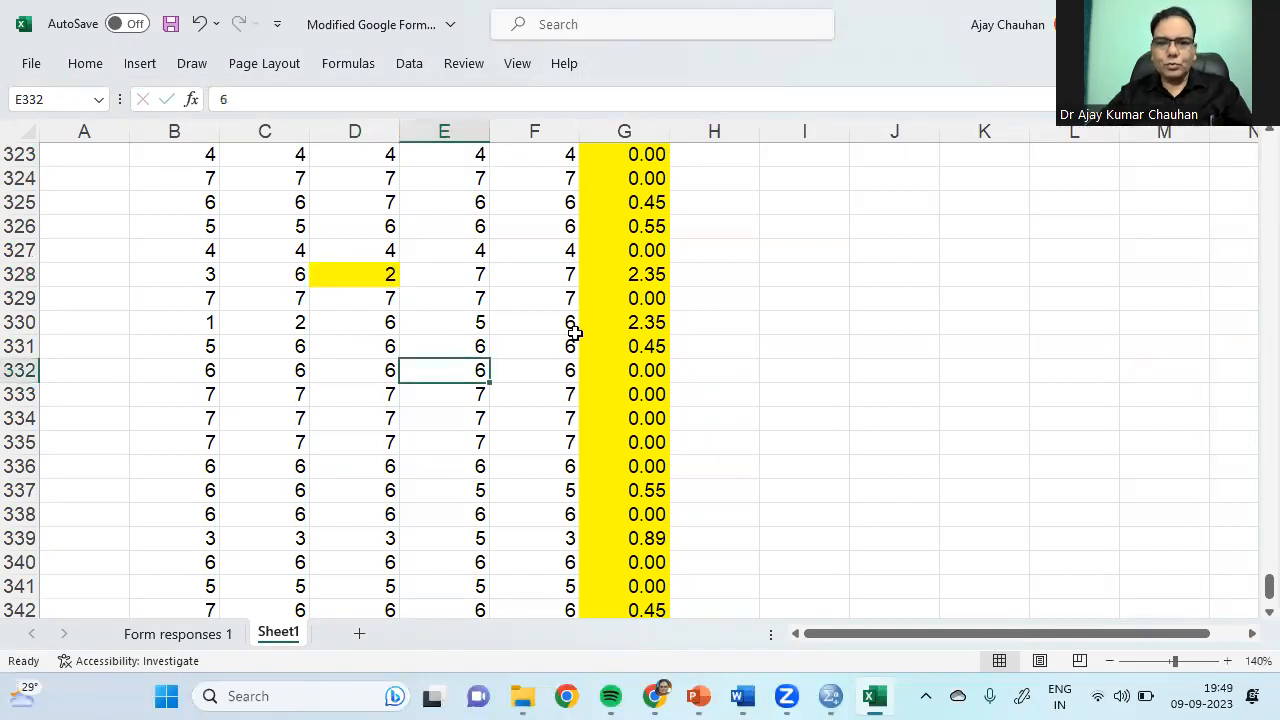
{"action": "left_click", "coordinate": [376, 276]}
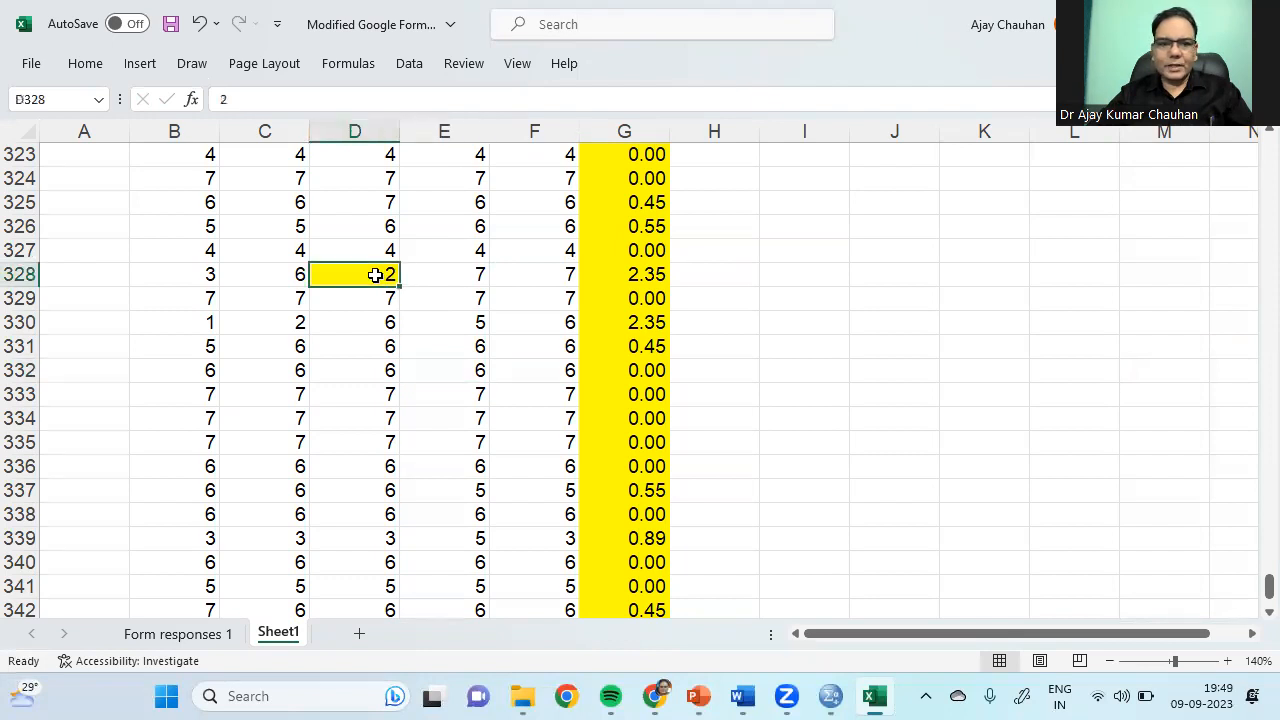
{"action": "type", "text": "3"}
{"action": "left_click", "coordinate": [368, 362]}
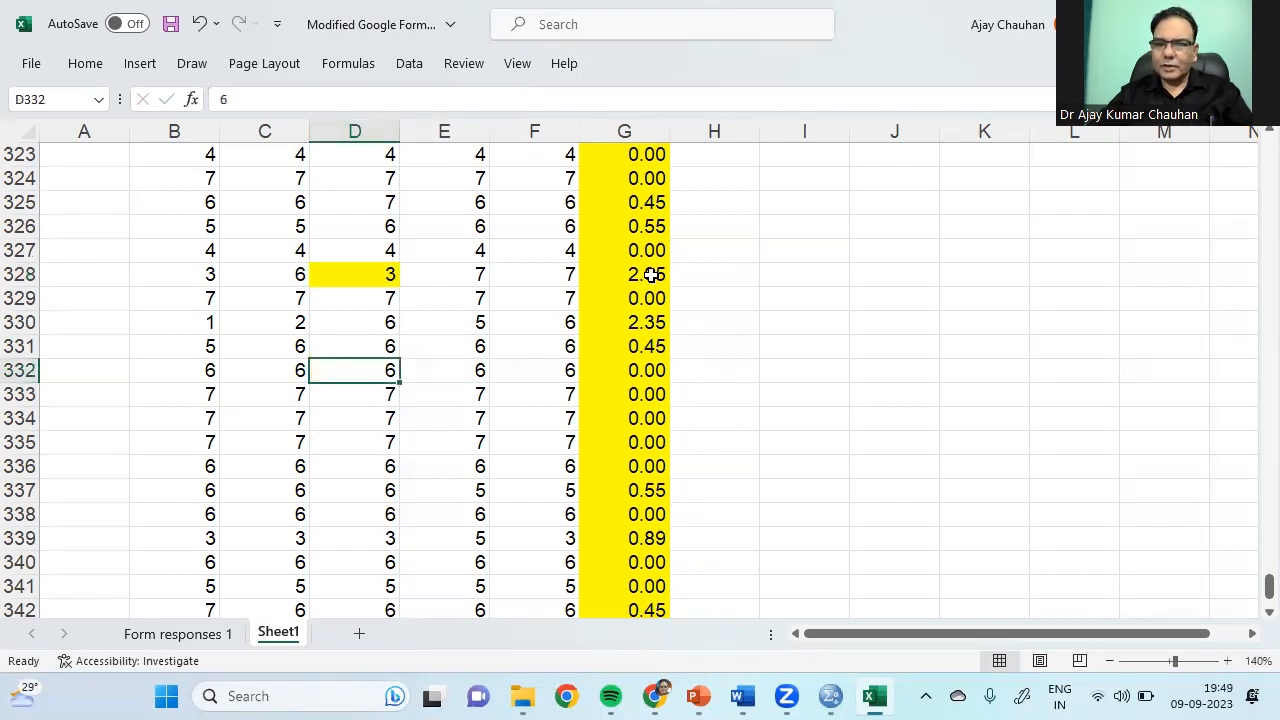
{"action": "left_click", "coordinate": [384, 281]}
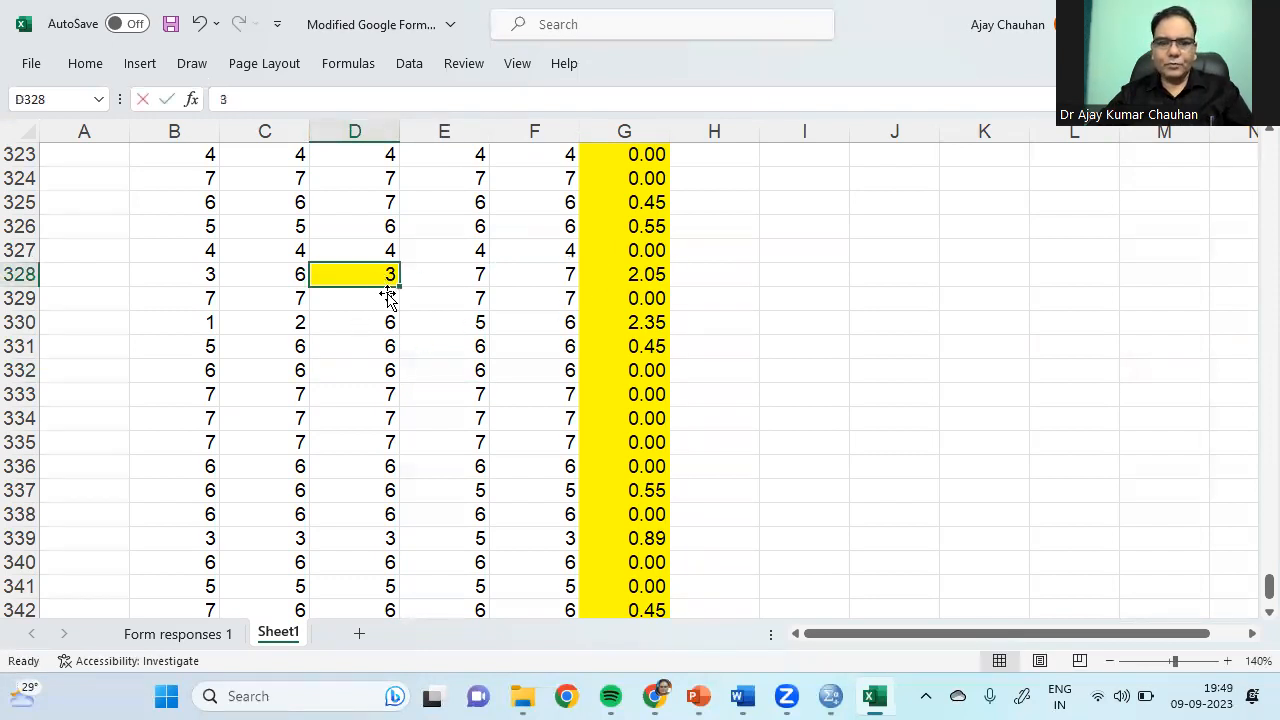
{"action": "type", "text": "4"}
{"action": "left_click", "coordinate": [413, 321]}
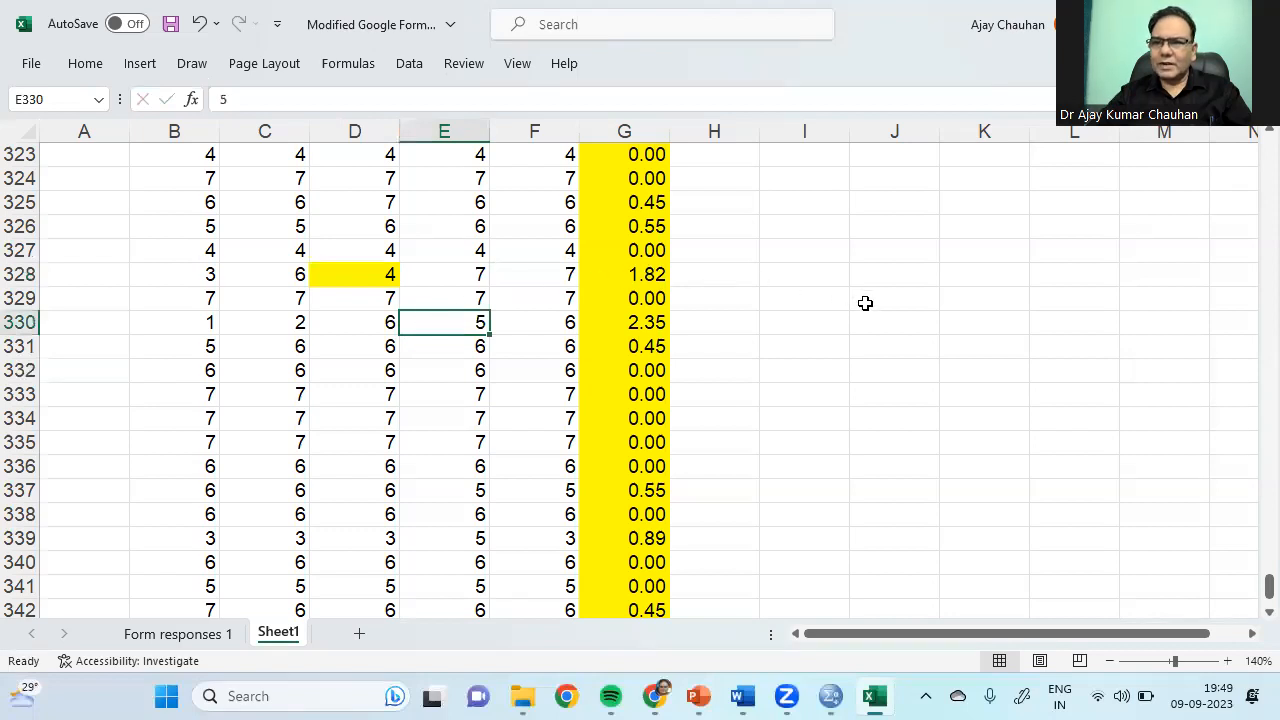
Step: Set D328 to 5, then 6, checking the STDEV in G328 after each
{"action": "left_click", "coordinate": [364, 282]}
{"action": "type", "text": "5"}
{"action": "left_click", "coordinate": [360, 317]}
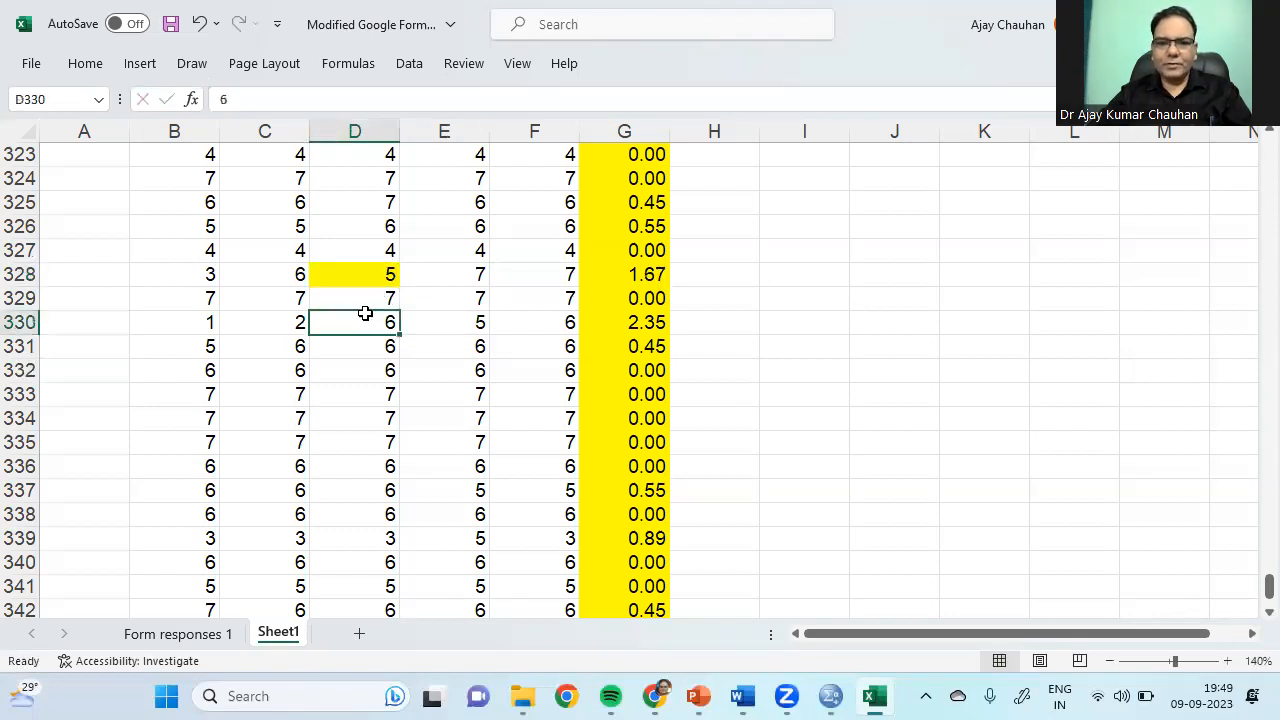
{"action": "left_click", "coordinate": [640, 275]}
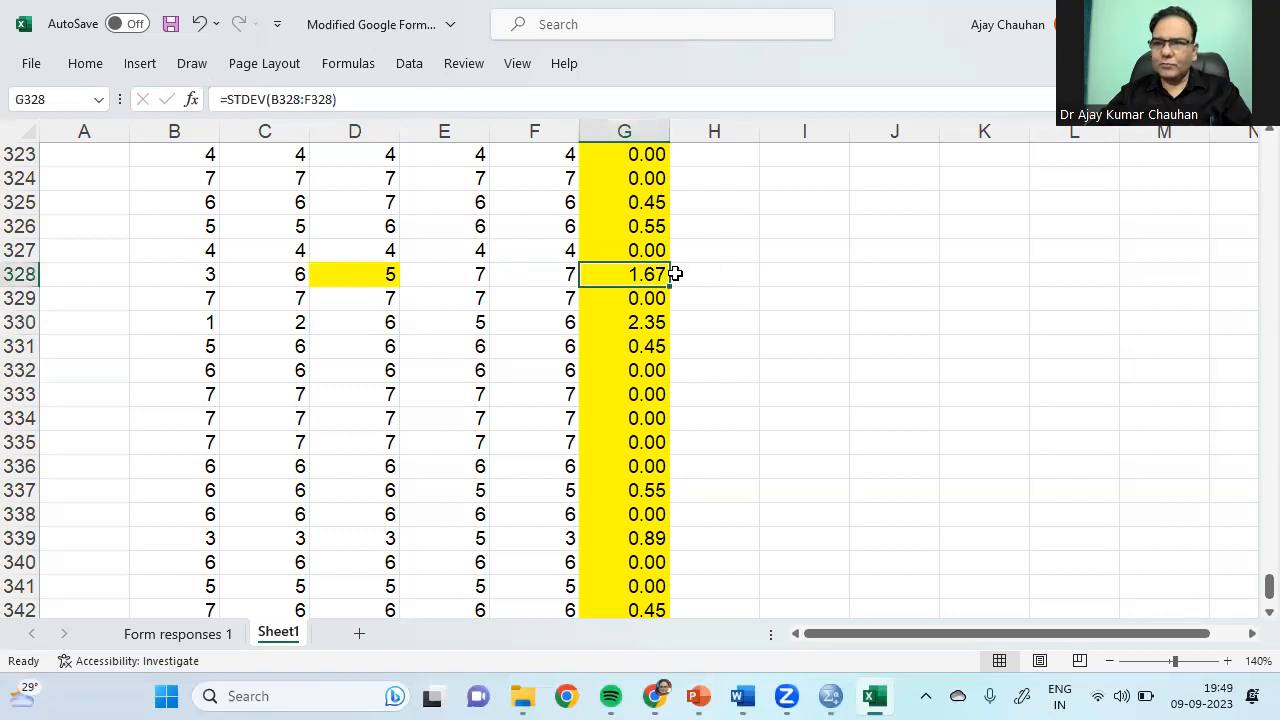
{"action": "left_click", "coordinate": [386, 280]}
{"action": "type", "text": "6"}
{"action": "left_click", "coordinate": [362, 324]}
{"action": "left_click", "coordinate": [658, 276]}
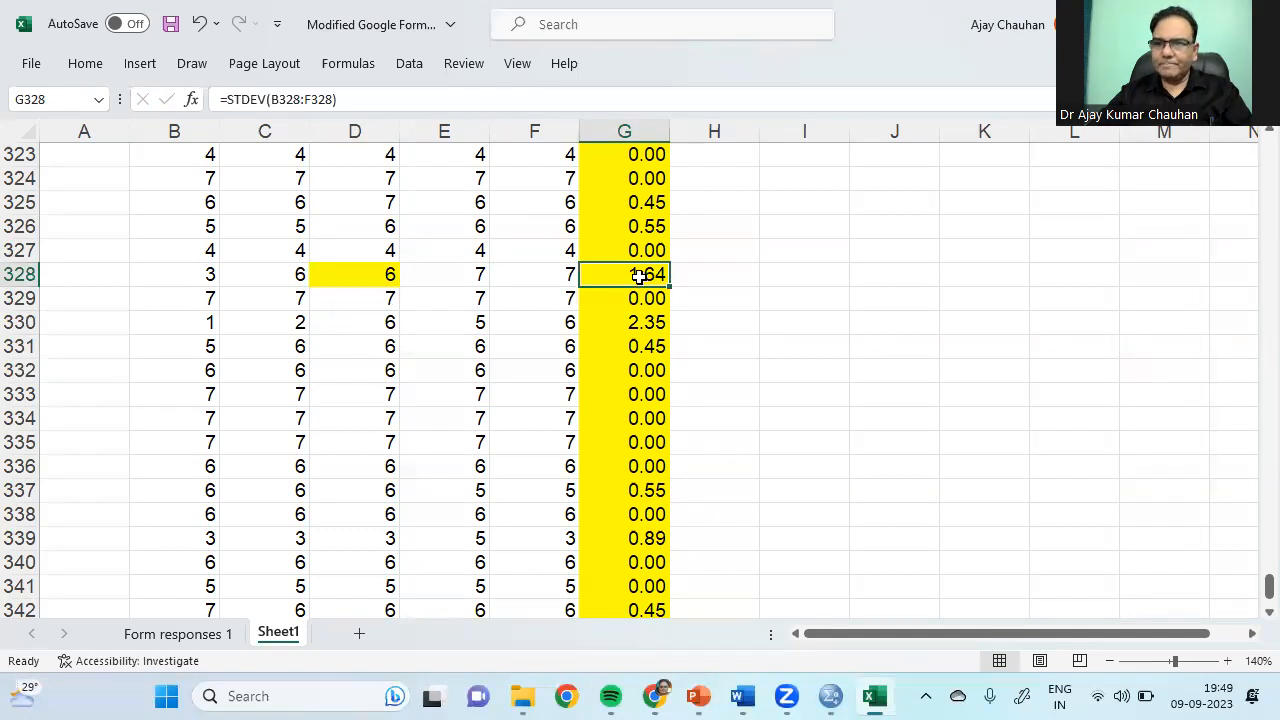
Step: Enter 5 in B328 so G328's STDEV drops to 0.84
{"action": "left_click", "coordinate": [206, 280]}
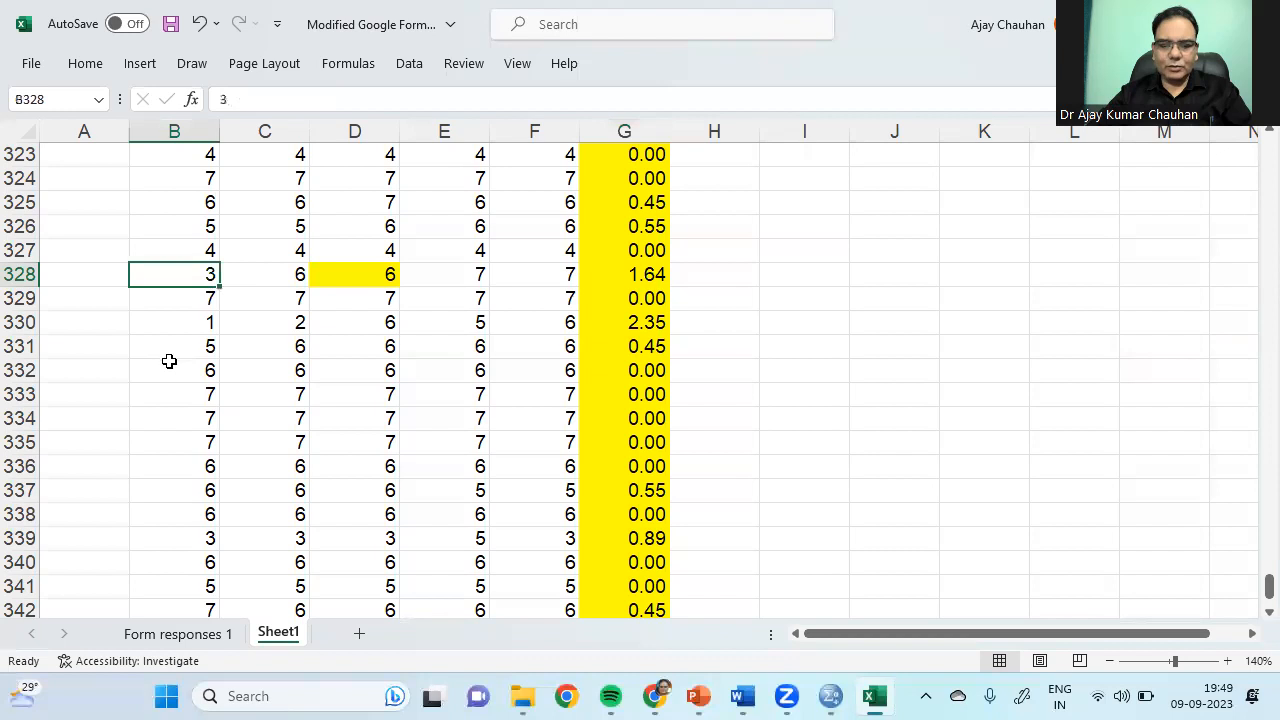
{"action": "type", "text": "5"}
{"action": "left_click", "coordinate": [271, 344]}
{"action": "left_click", "coordinate": [636, 276]}
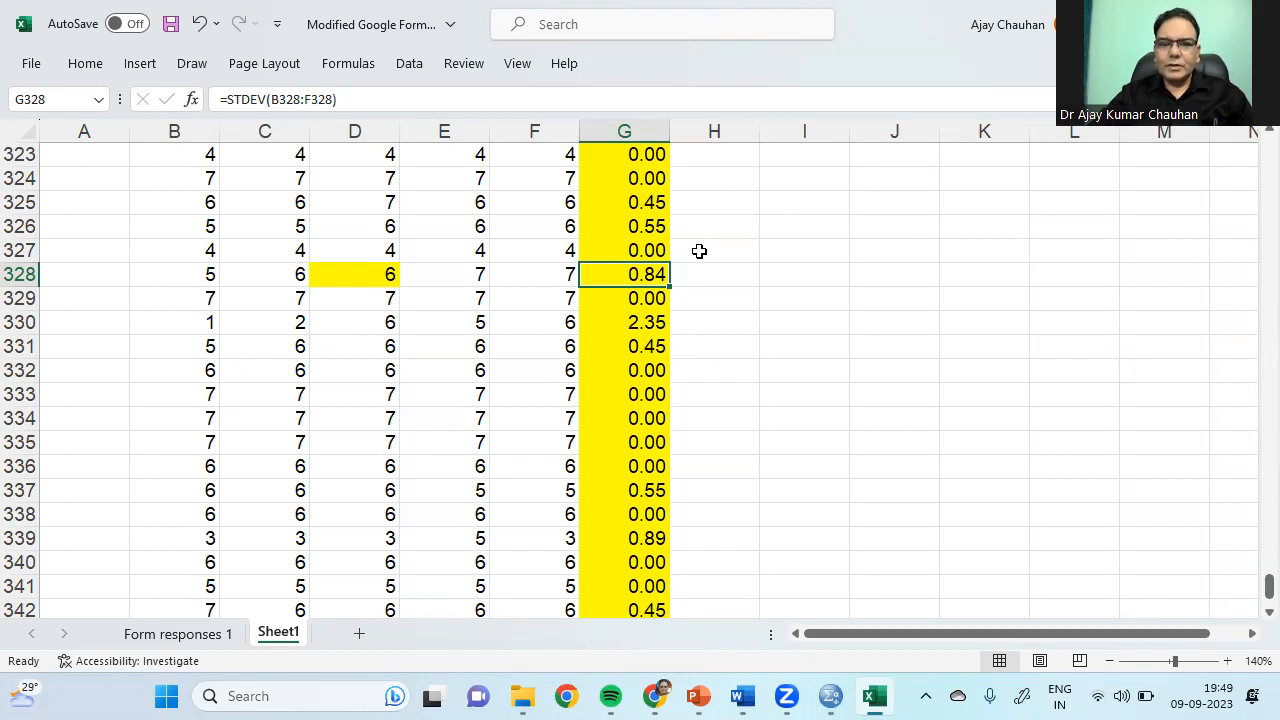
Step: Select row 328's responses and STDEV across B328:G328
{"action": "left_click_drag", "start_coordinate": [208, 274], "coordinate": [652, 272]}
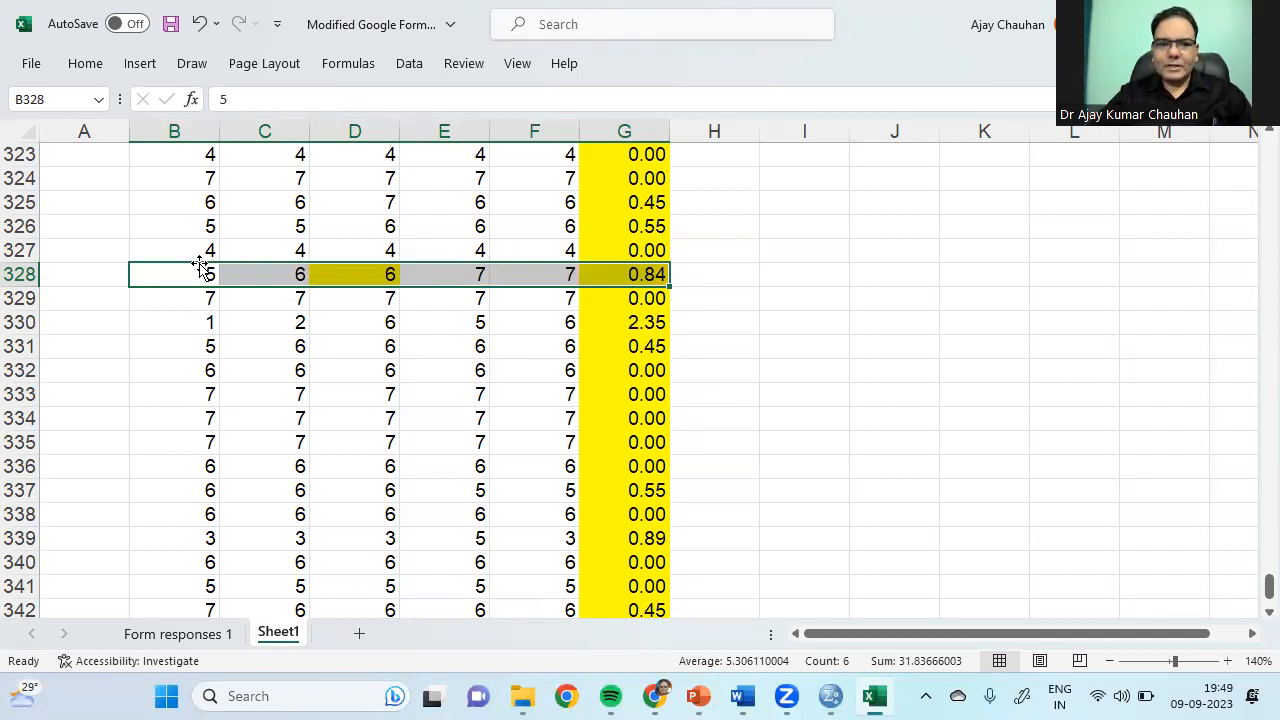
{"action": "left_click_drag", "start_coordinate": [198, 272], "coordinate": [628, 272]}
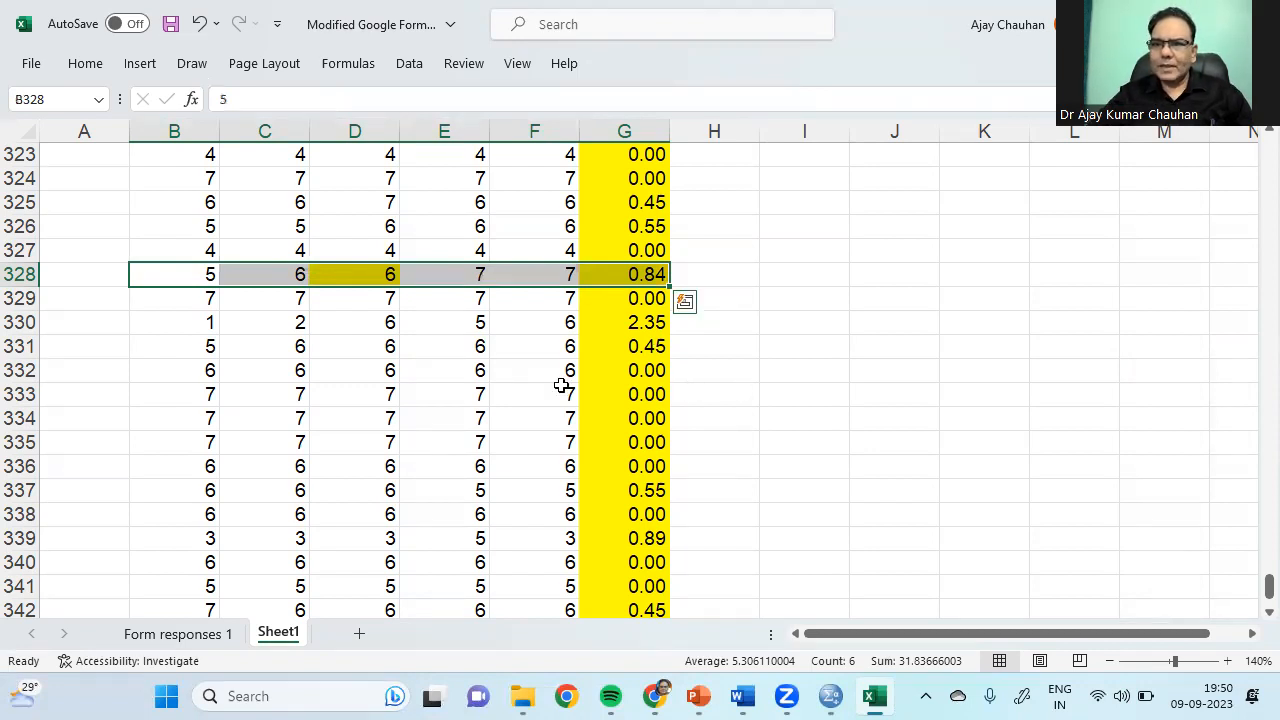
{"action": "left_click_drag", "start_coordinate": [183, 276], "coordinate": [657, 276]}
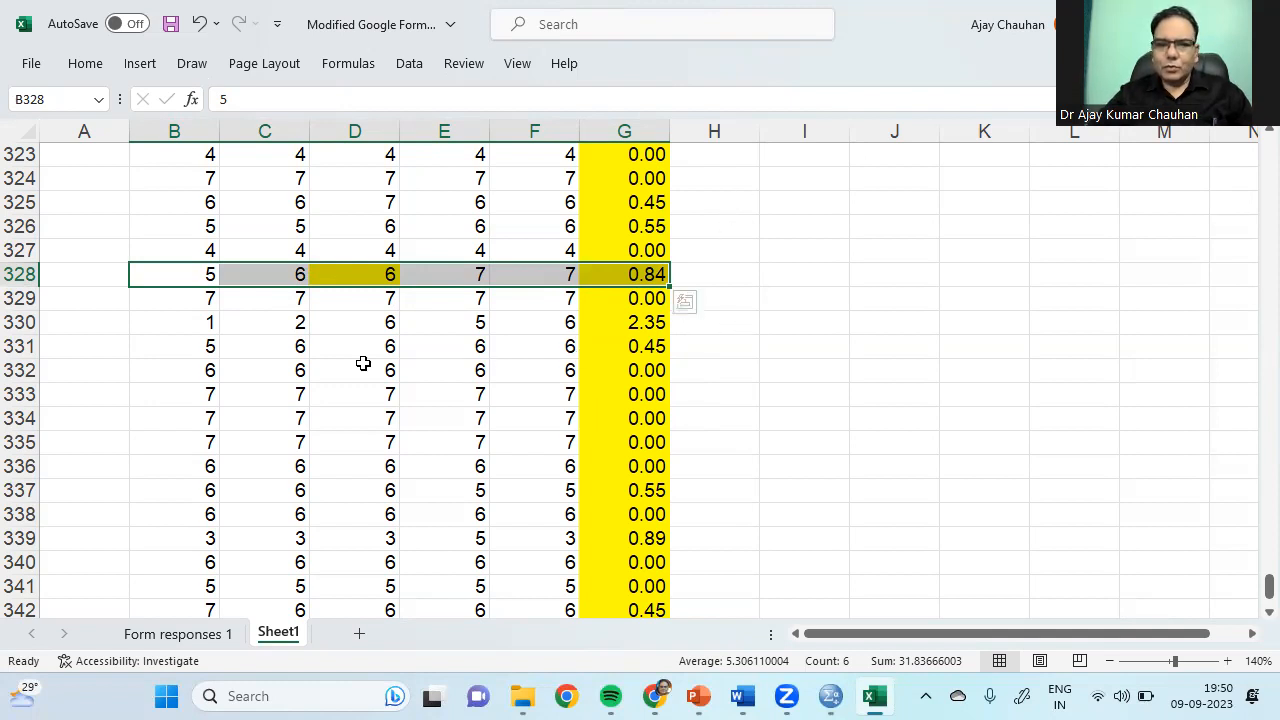
Step: Copy B330:G330 and paste it into I330:N330
{"action": "left_click_drag", "start_coordinate": [216, 330], "coordinate": [526, 334]}
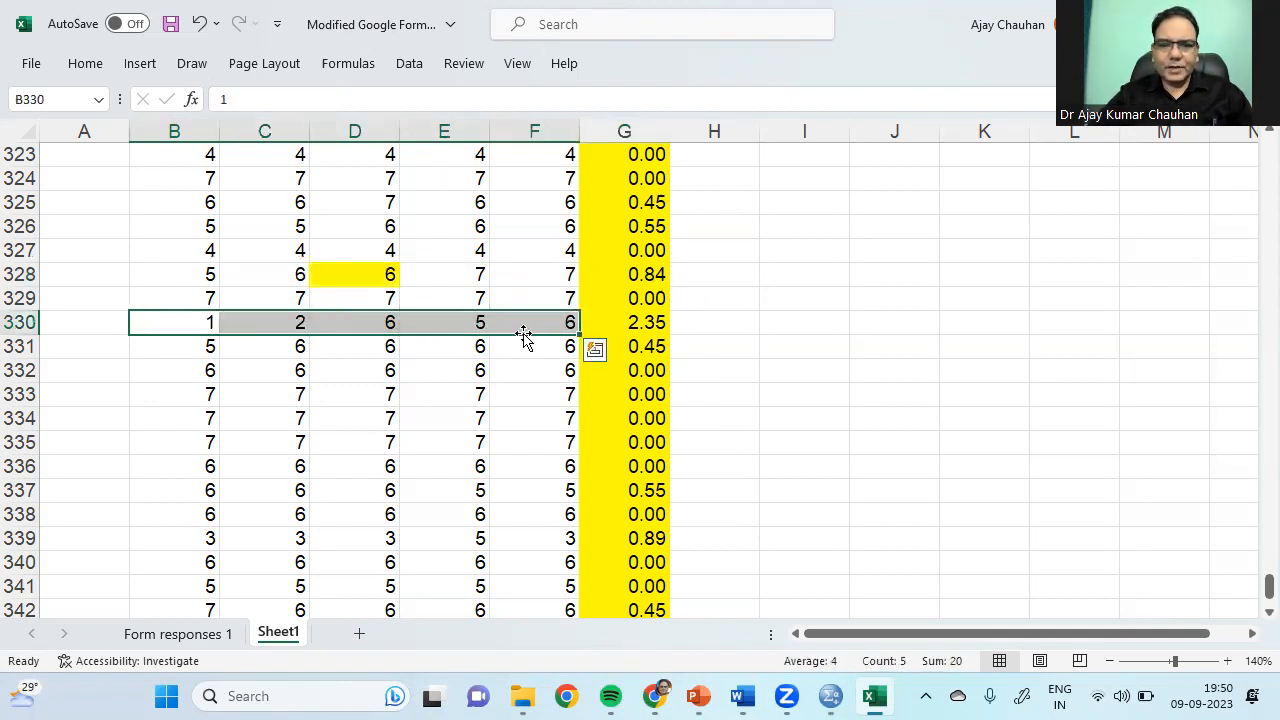
{"action": "key", "text": "shift+Right"}
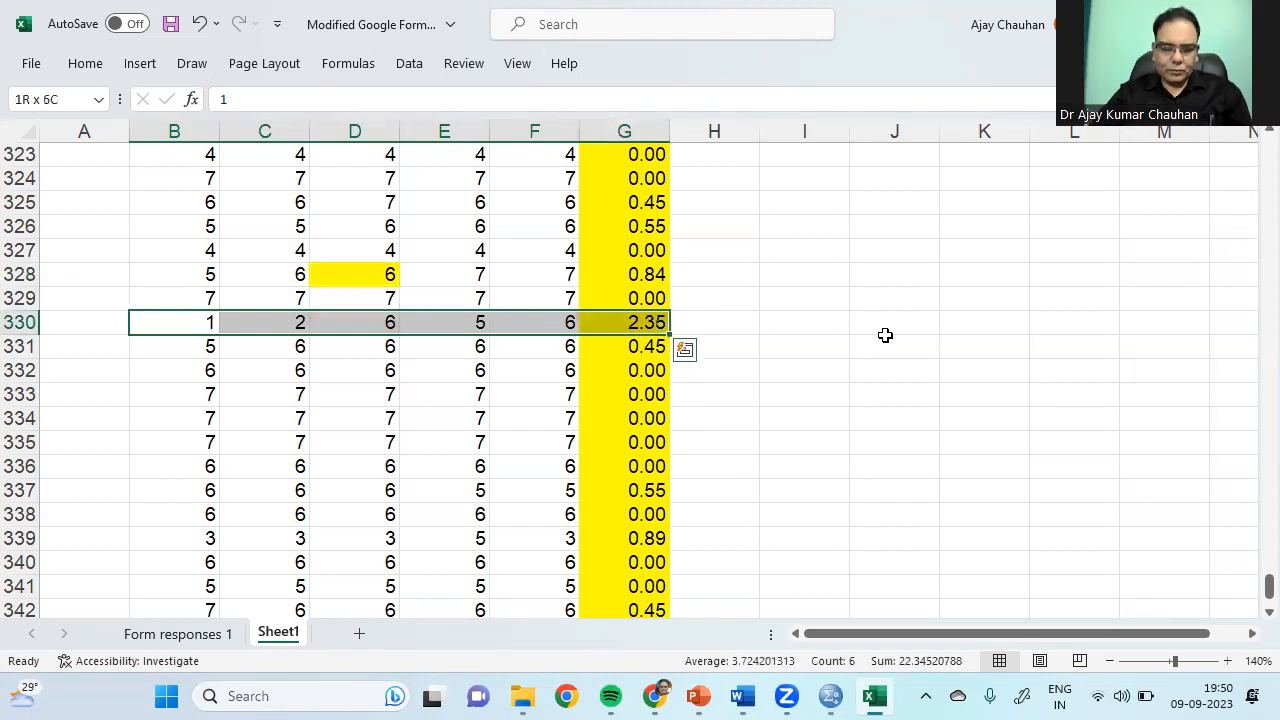
{"action": "key", "text": "ctrl+c"}
{"action": "left_click", "coordinate": [808, 323]}
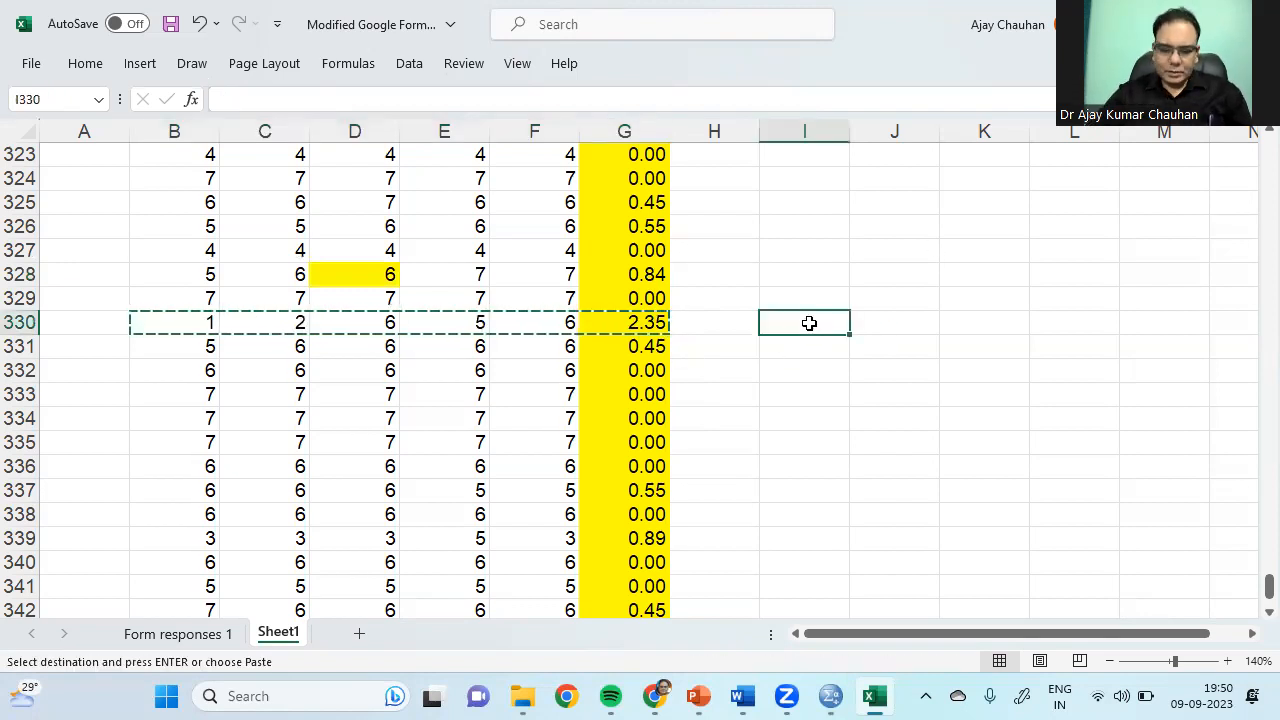
{"action": "key", "text": "ctrl+v"}
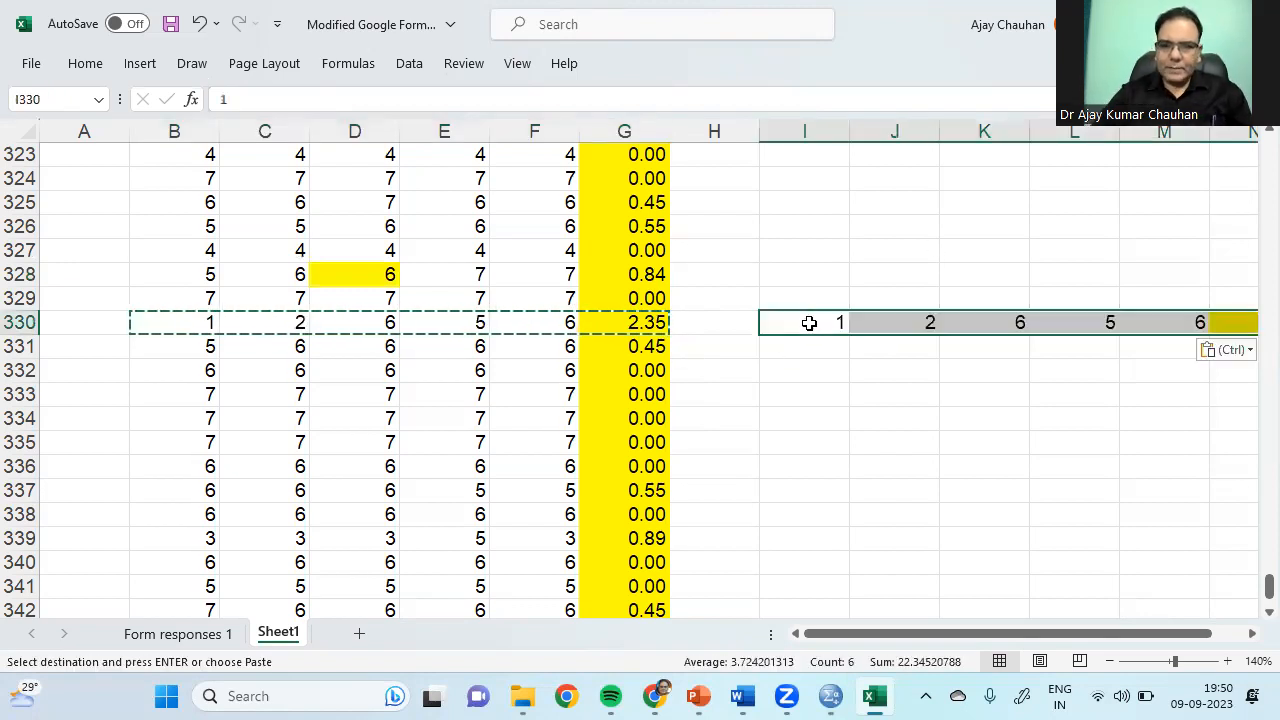
{"action": "left_click", "coordinate": [1252, 641]}
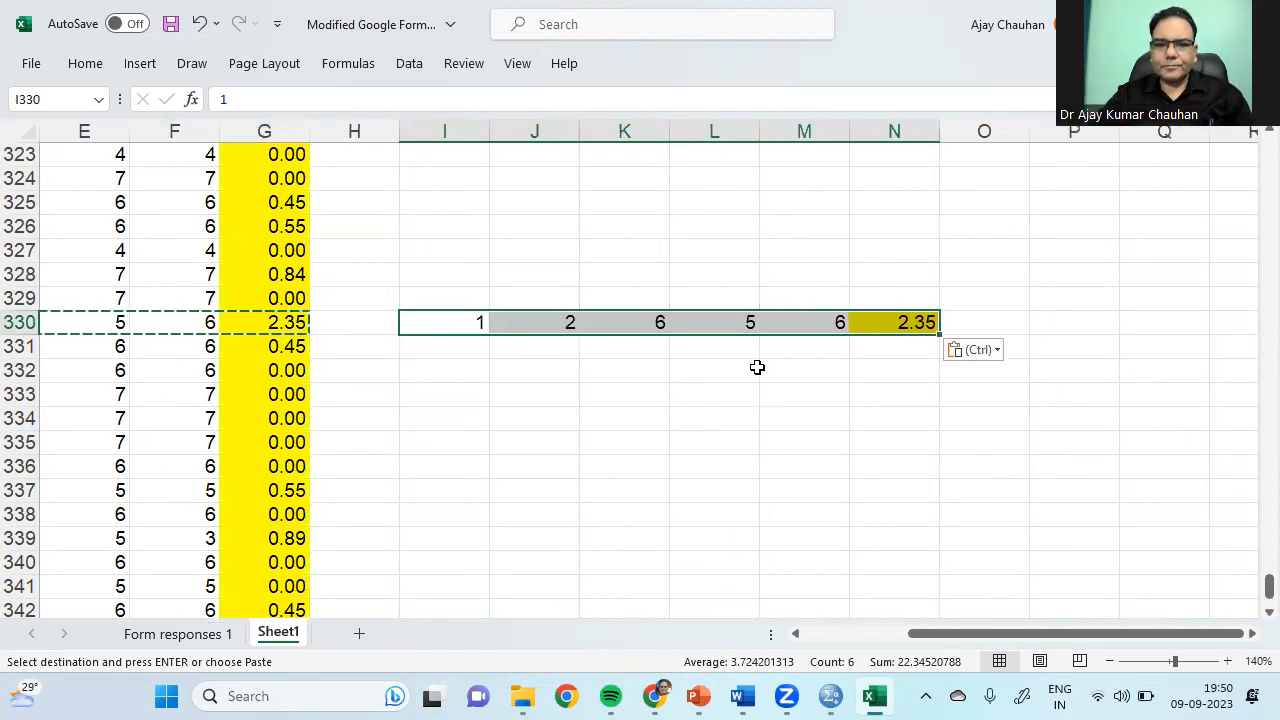
{"action": "left_click", "coordinate": [745, 390]}
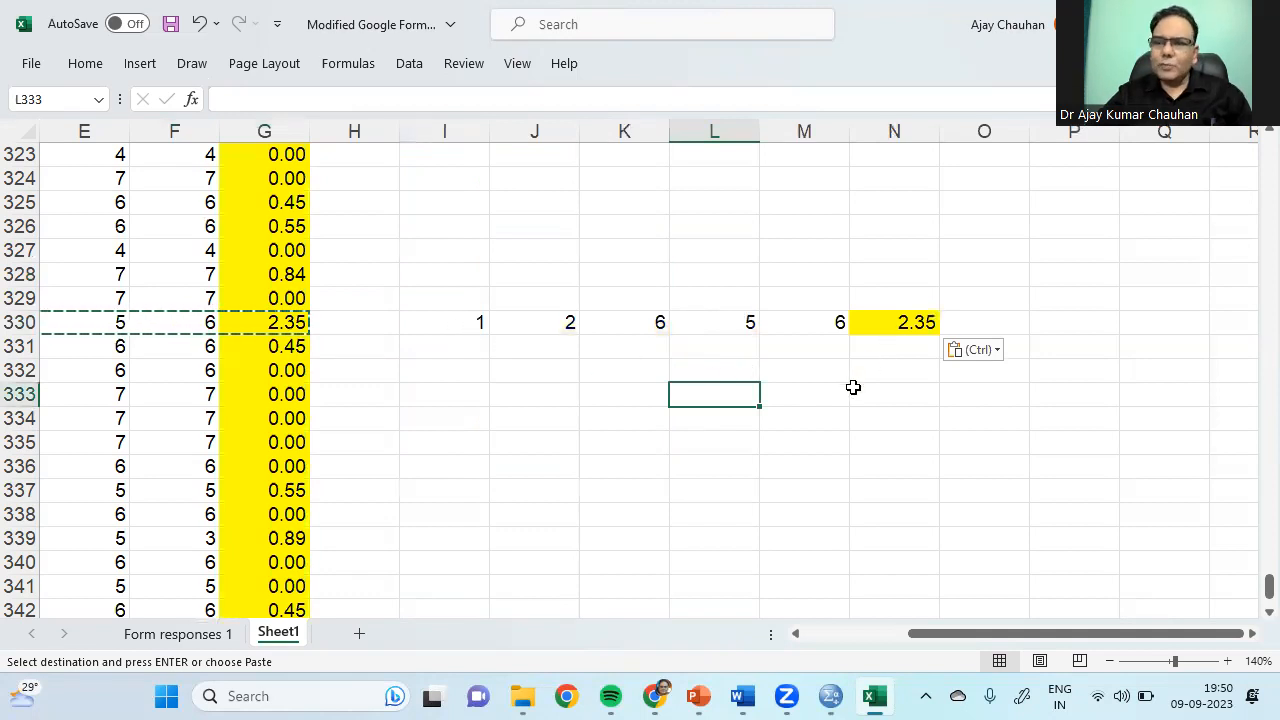
Step: Highlight the high responses 6, 5, 6 against the low responses 1 and 2
{"action": "left_click_drag", "start_coordinate": [660, 322], "coordinate": [809, 328]}
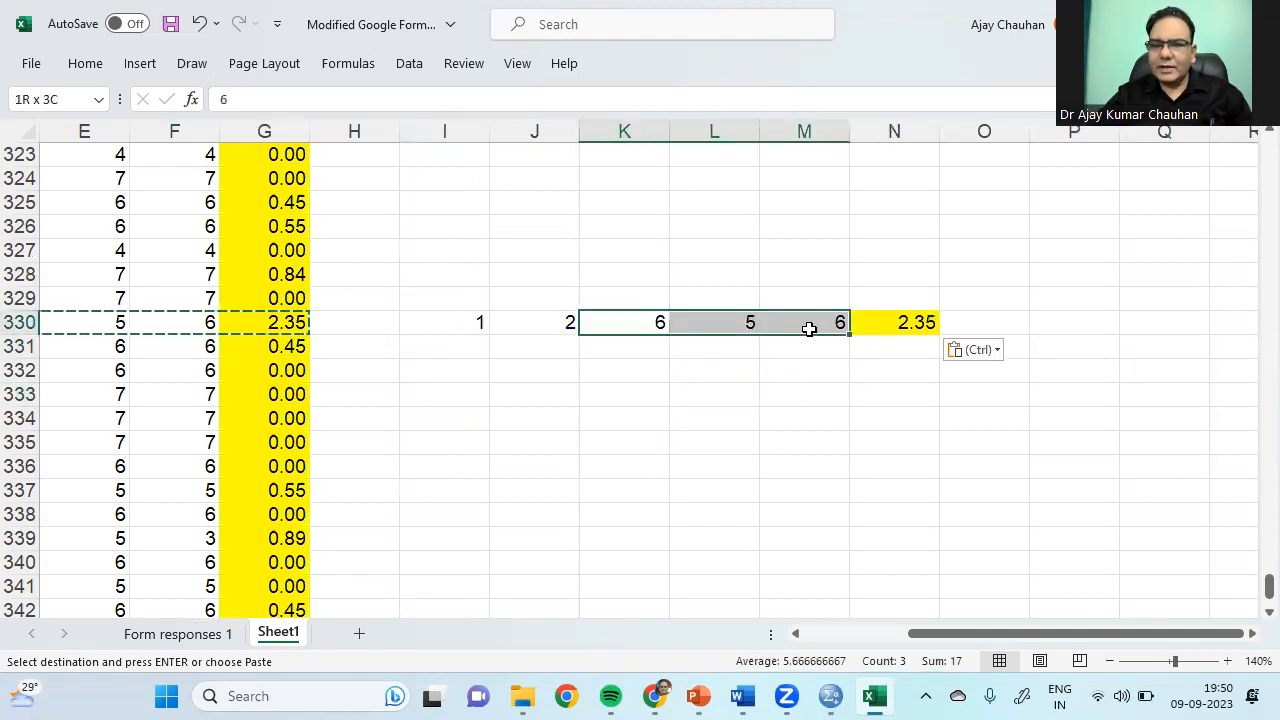
{"action": "left_click_drag", "start_coordinate": [471, 323], "coordinate": [548, 324]}
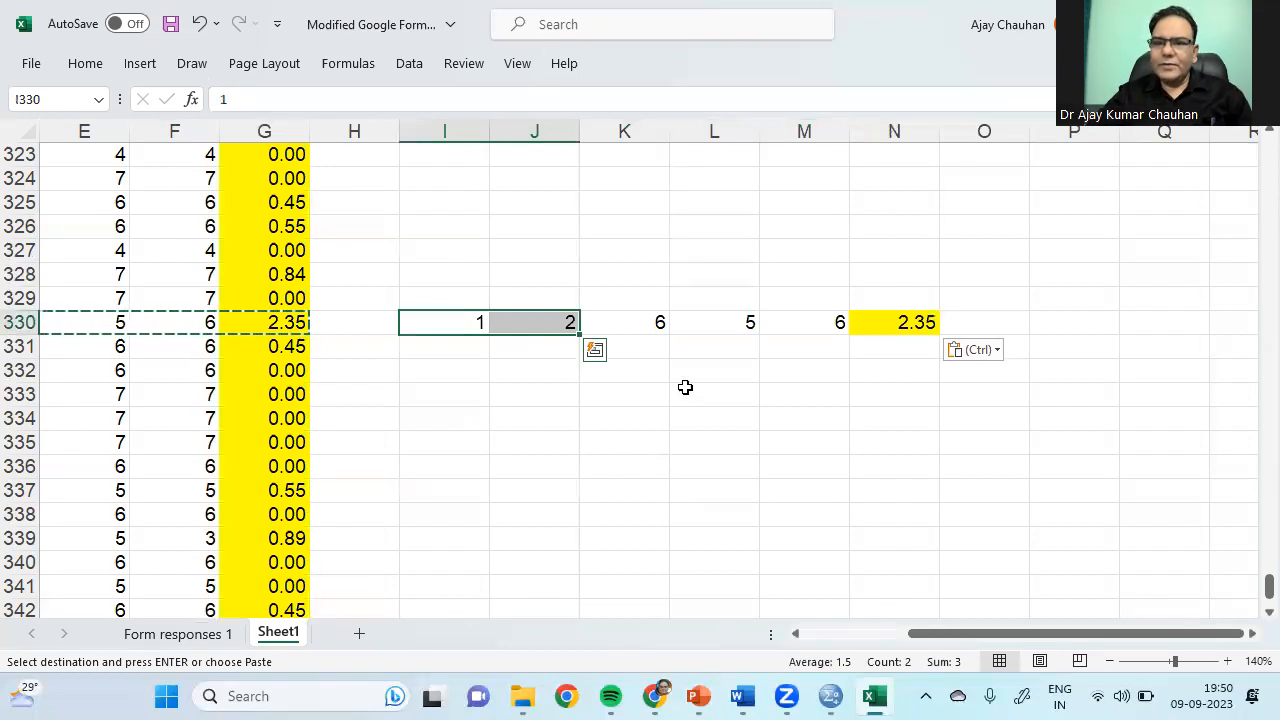
{"action": "left_click_drag", "start_coordinate": [668, 323], "coordinate": [795, 328]}
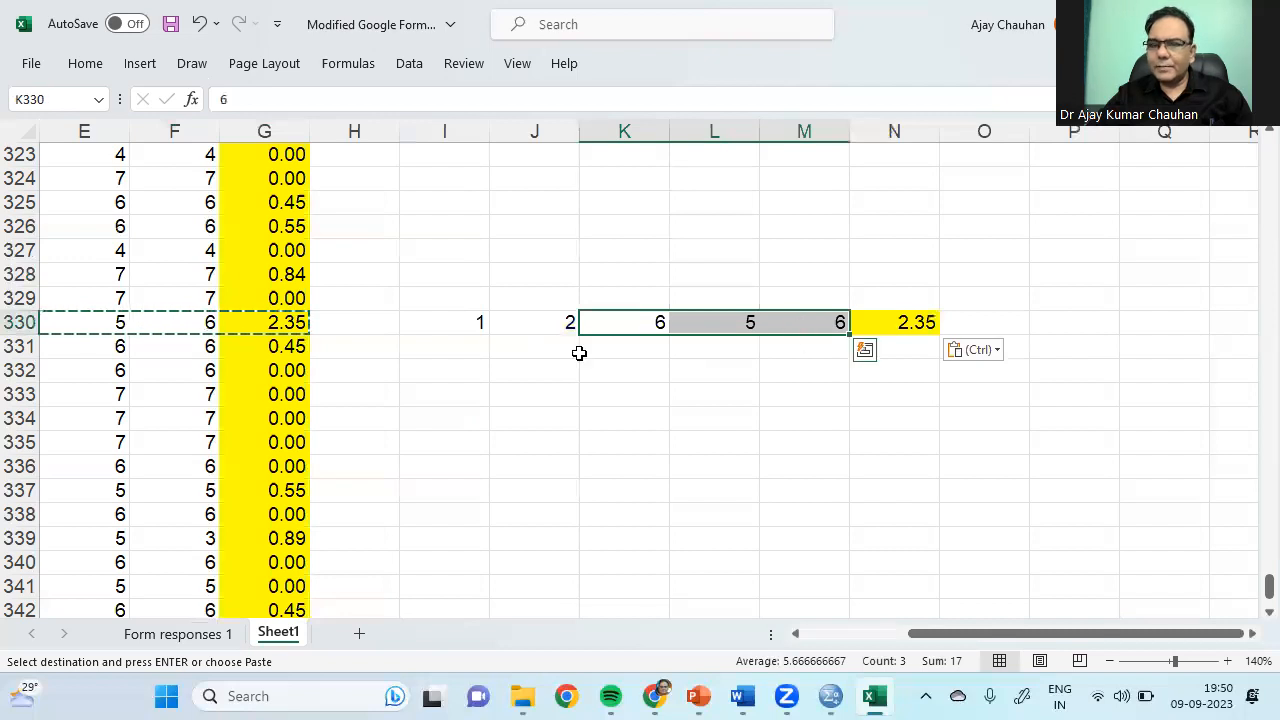
{"action": "left_click_drag", "start_coordinate": [491, 322], "coordinate": [527, 325]}
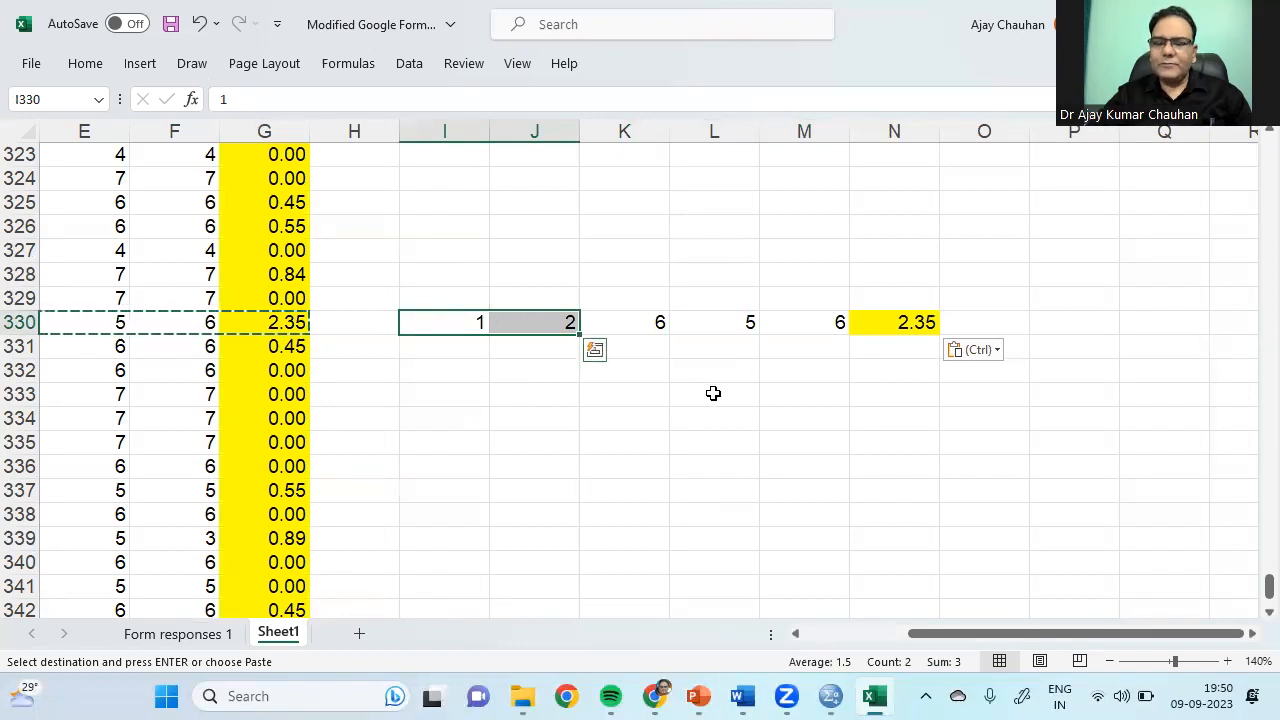
Step: Enter 2, 3, 2 in K330:M330 and 1 in J330 of the copied row
{"action": "left_click", "coordinate": [440, 324]}
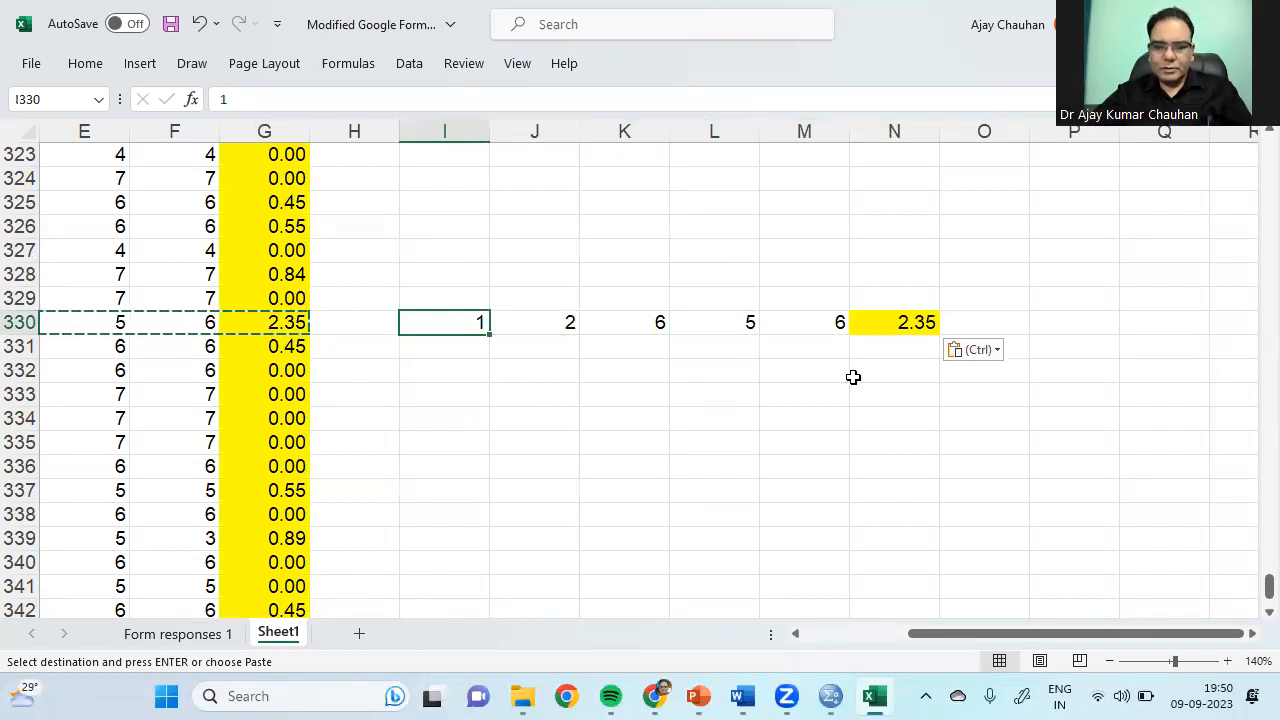
{"action": "key", "text": "Return"}
{"action": "key", "text": "Right"}
{"action": "key", "text": "Right"}
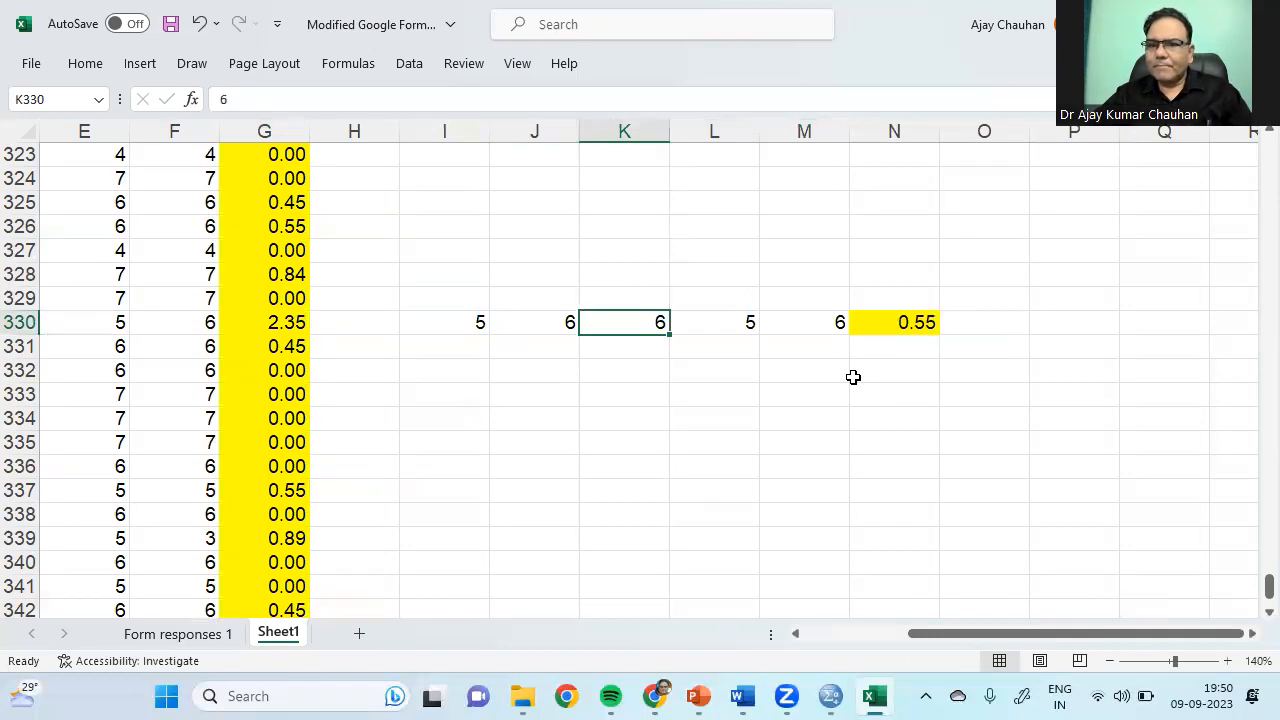
{"action": "type", "text": "2"}
{"action": "key", "text": "Right"}
{"action": "type", "text": "3"}
{"action": "key", "text": "Right"}
{"action": "type", "text": "2"}
{"action": "key", "text": "Return"}
{"action": "key", "text": "Left"}
{"action": "key", "text": "Up"}
{"action": "key", "text": "Left"}
{"action": "key", "text": "Left"}
{"action": "type", "text": "1"}
{"action": "key", "text": "Return"}
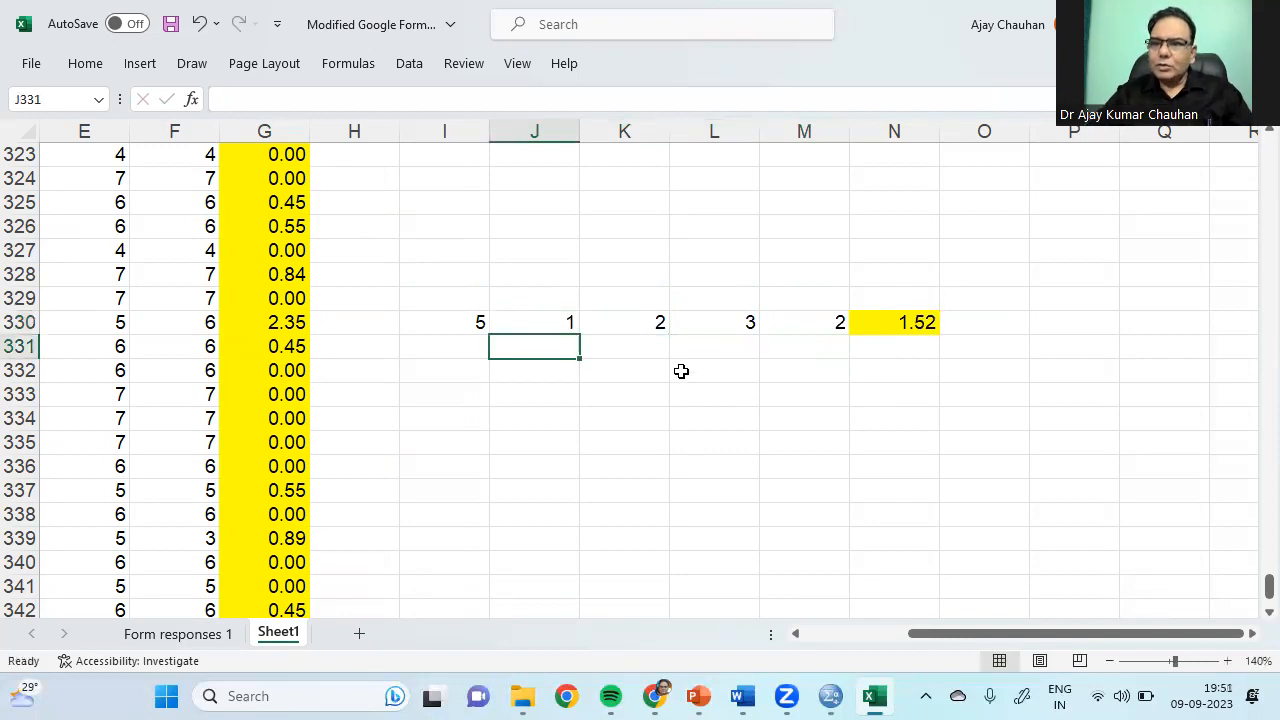
Step: Review the new responses and set I330 to 2, making N330's STDEV 0.71
{"action": "left_click", "coordinate": [540, 324]}
{"action": "left_click", "coordinate": [641, 329]}
{"action": "left_click", "coordinate": [709, 329]}
{"action": "left_click", "coordinate": [822, 339]}
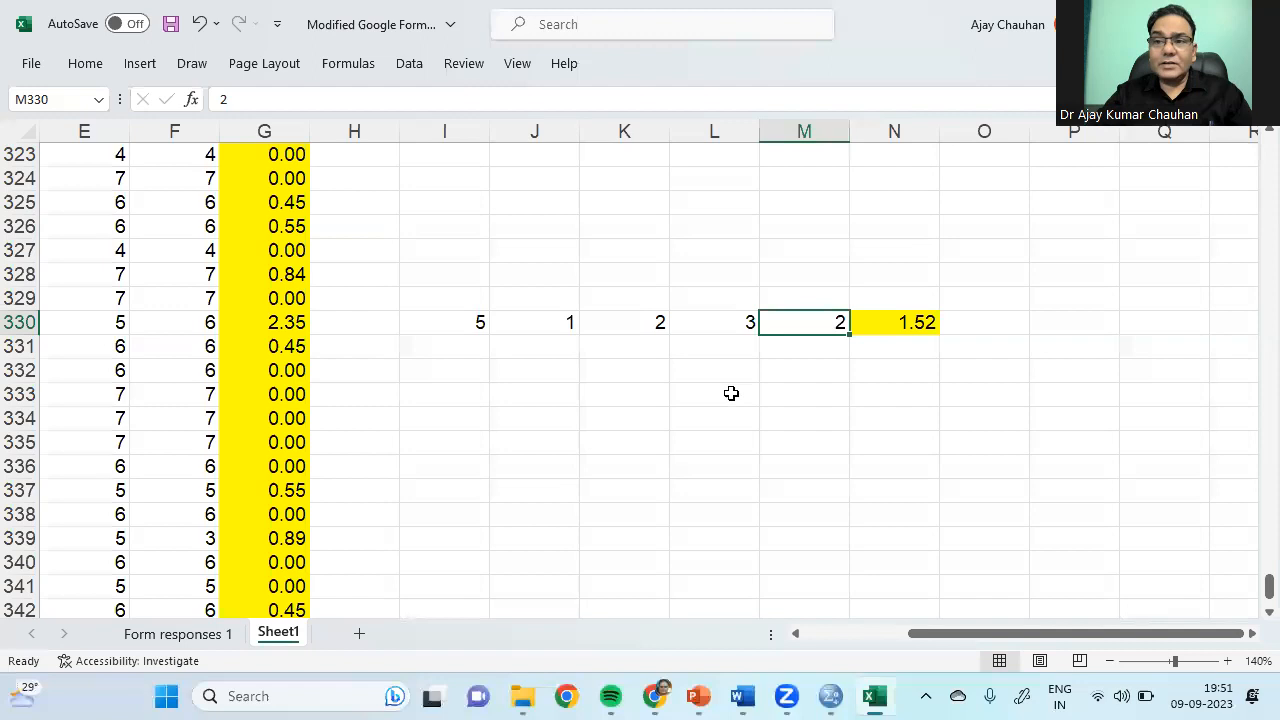
{"action": "left_click", "coordinate": [463, 323]}
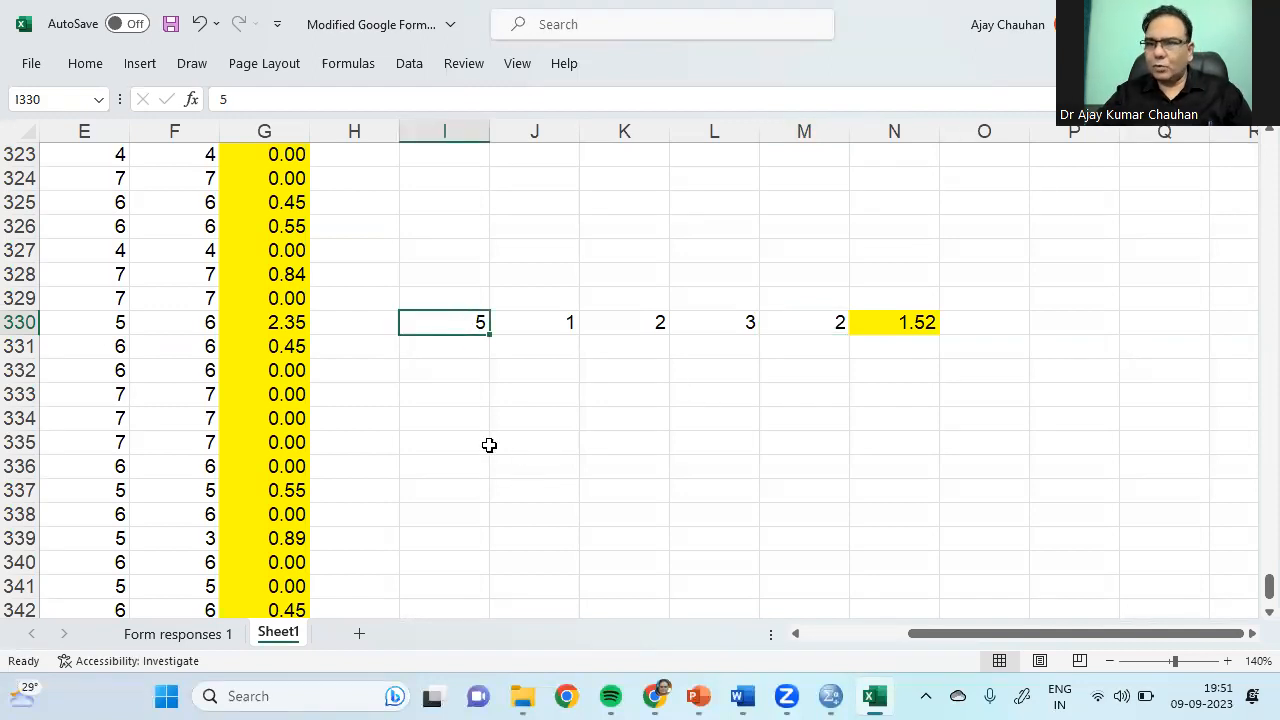
{"action": "type", "text": "2"}
{"action": "key", "text": "Return"}
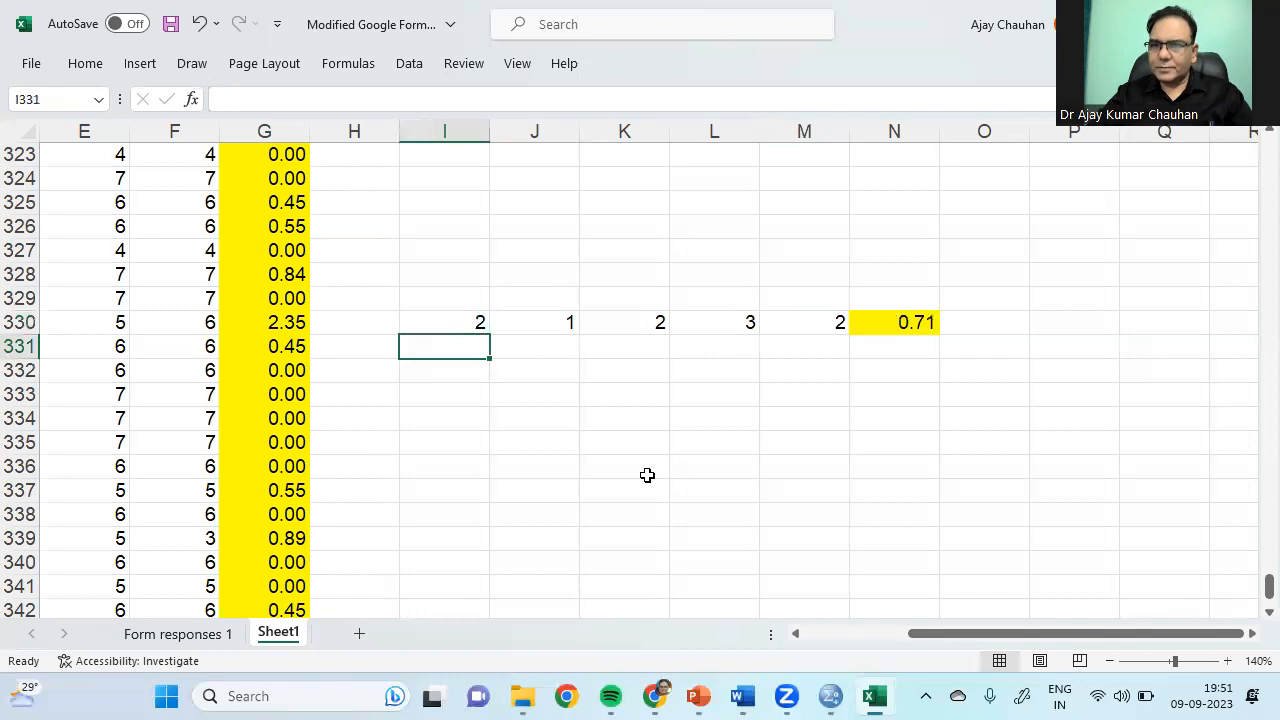
Step: Switch to PowerPoint and show slide 5's variable properties table, Name through Role
{"action": "left_click", "coordinate": [699, 696]}
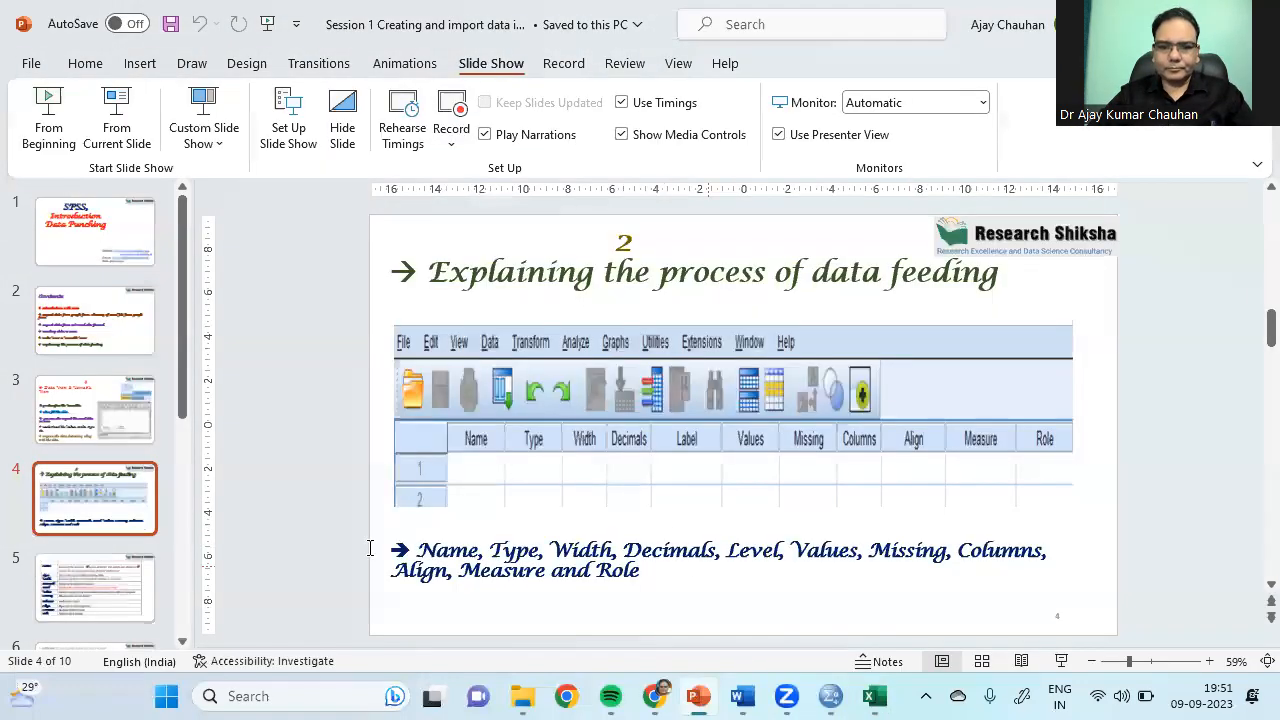
{"action": "left_click", "coordinate": [86, 597]}
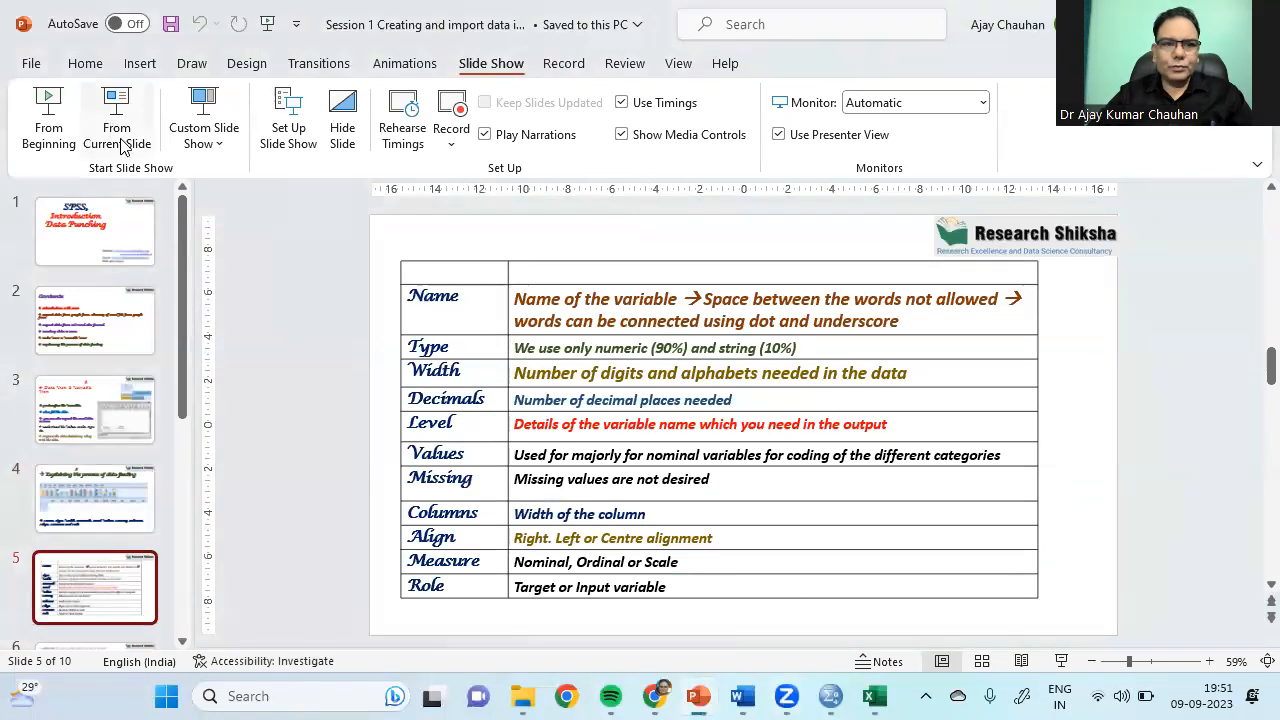
{"action": "left_click", "coordinate": [811, 235]}
{"action": "left_click", "coordinate": [811, 235]}
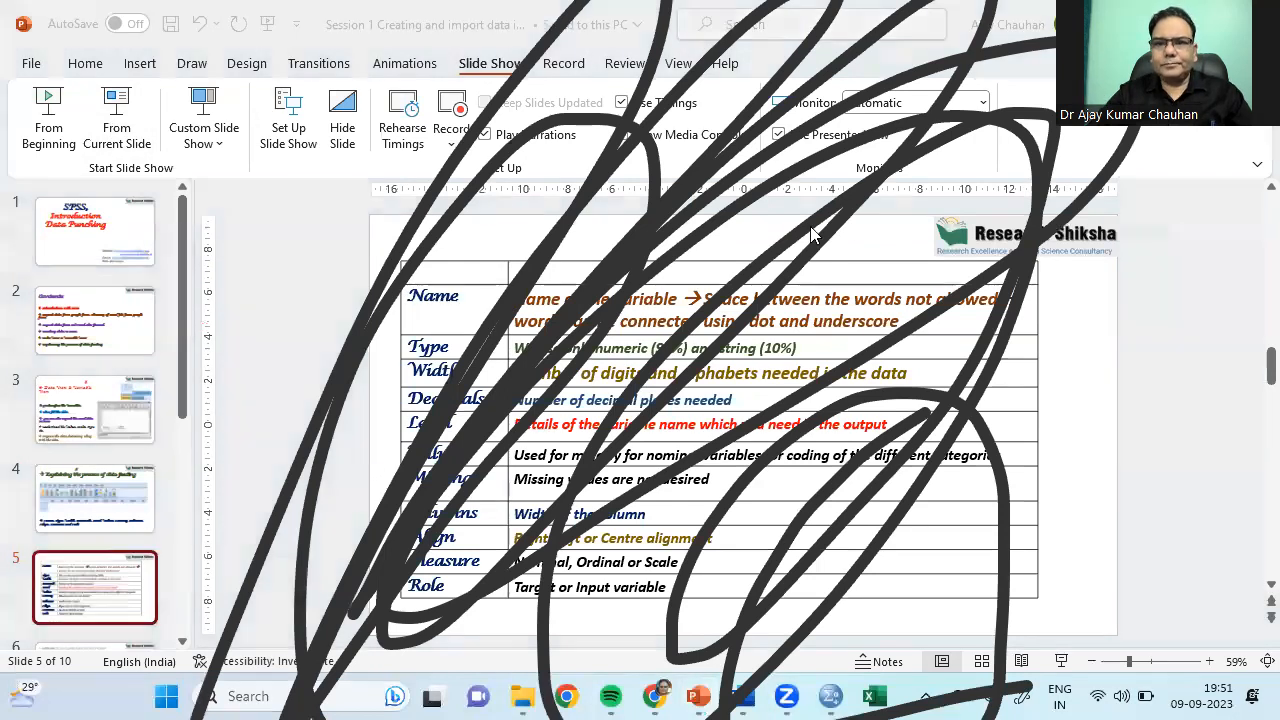
{"action": "left_click", "coordinate": [926, 119]}
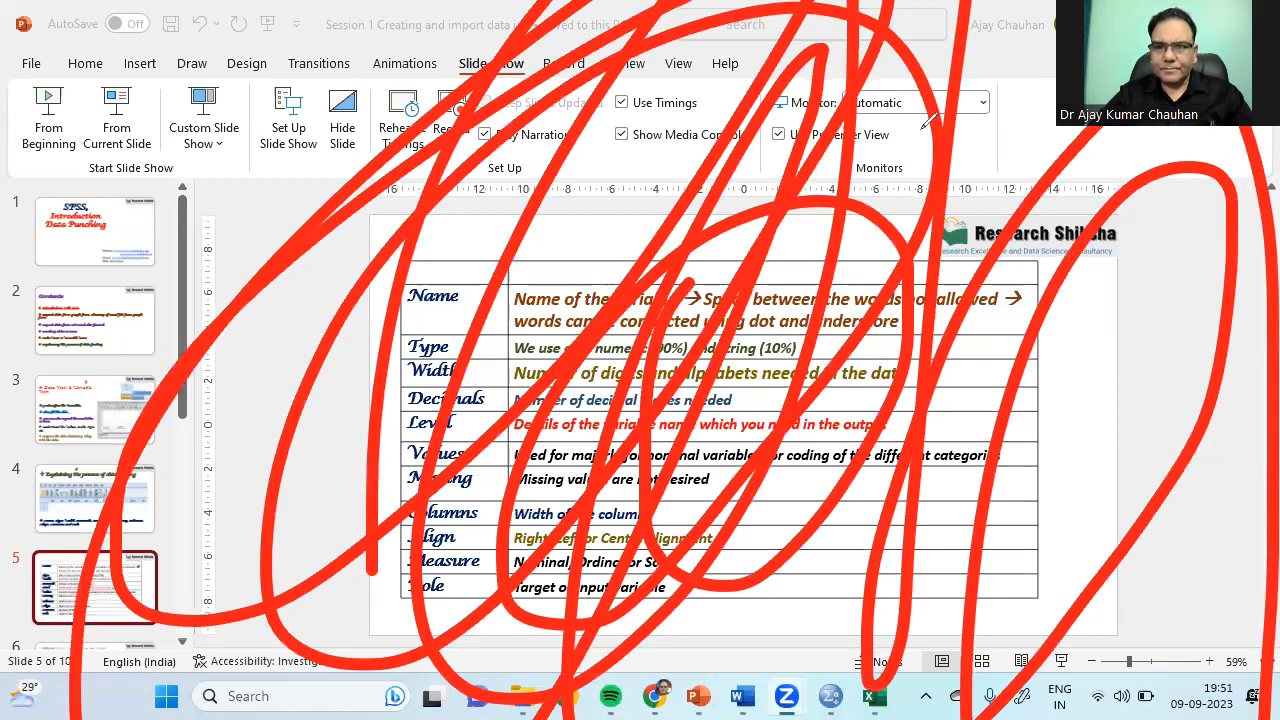
{"action": "left_click", "coordinate": [922, 130]}
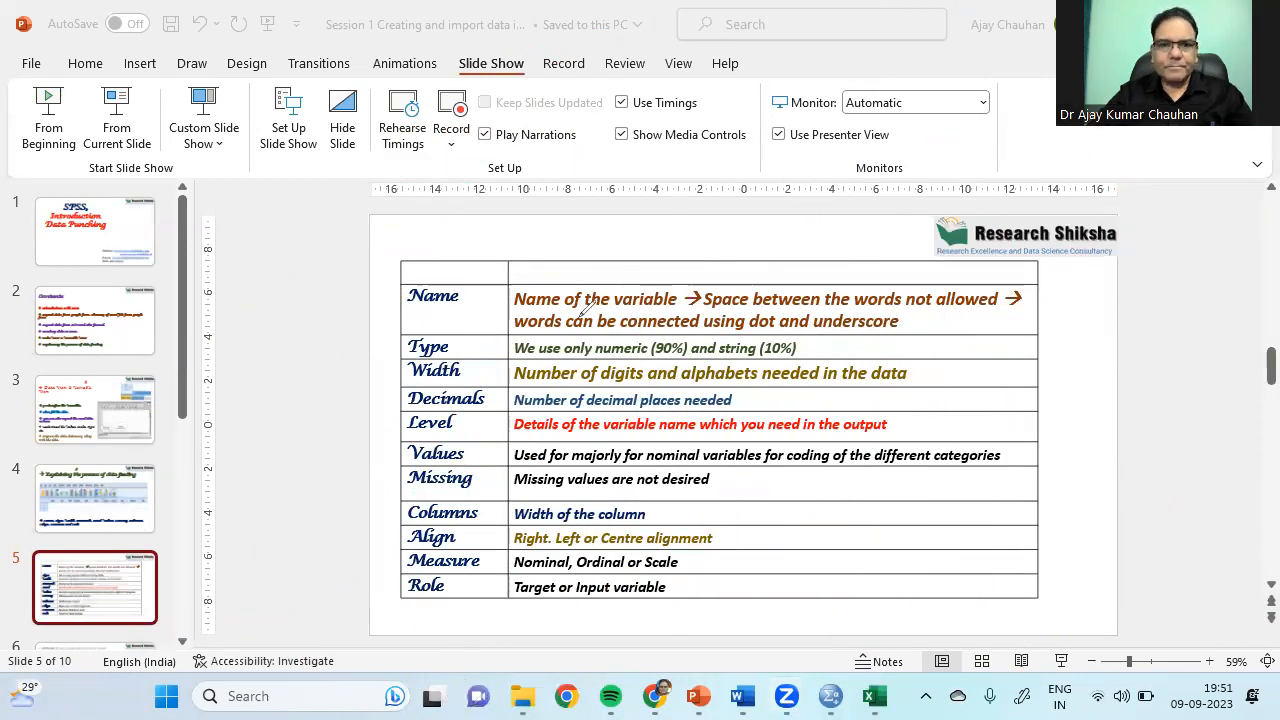